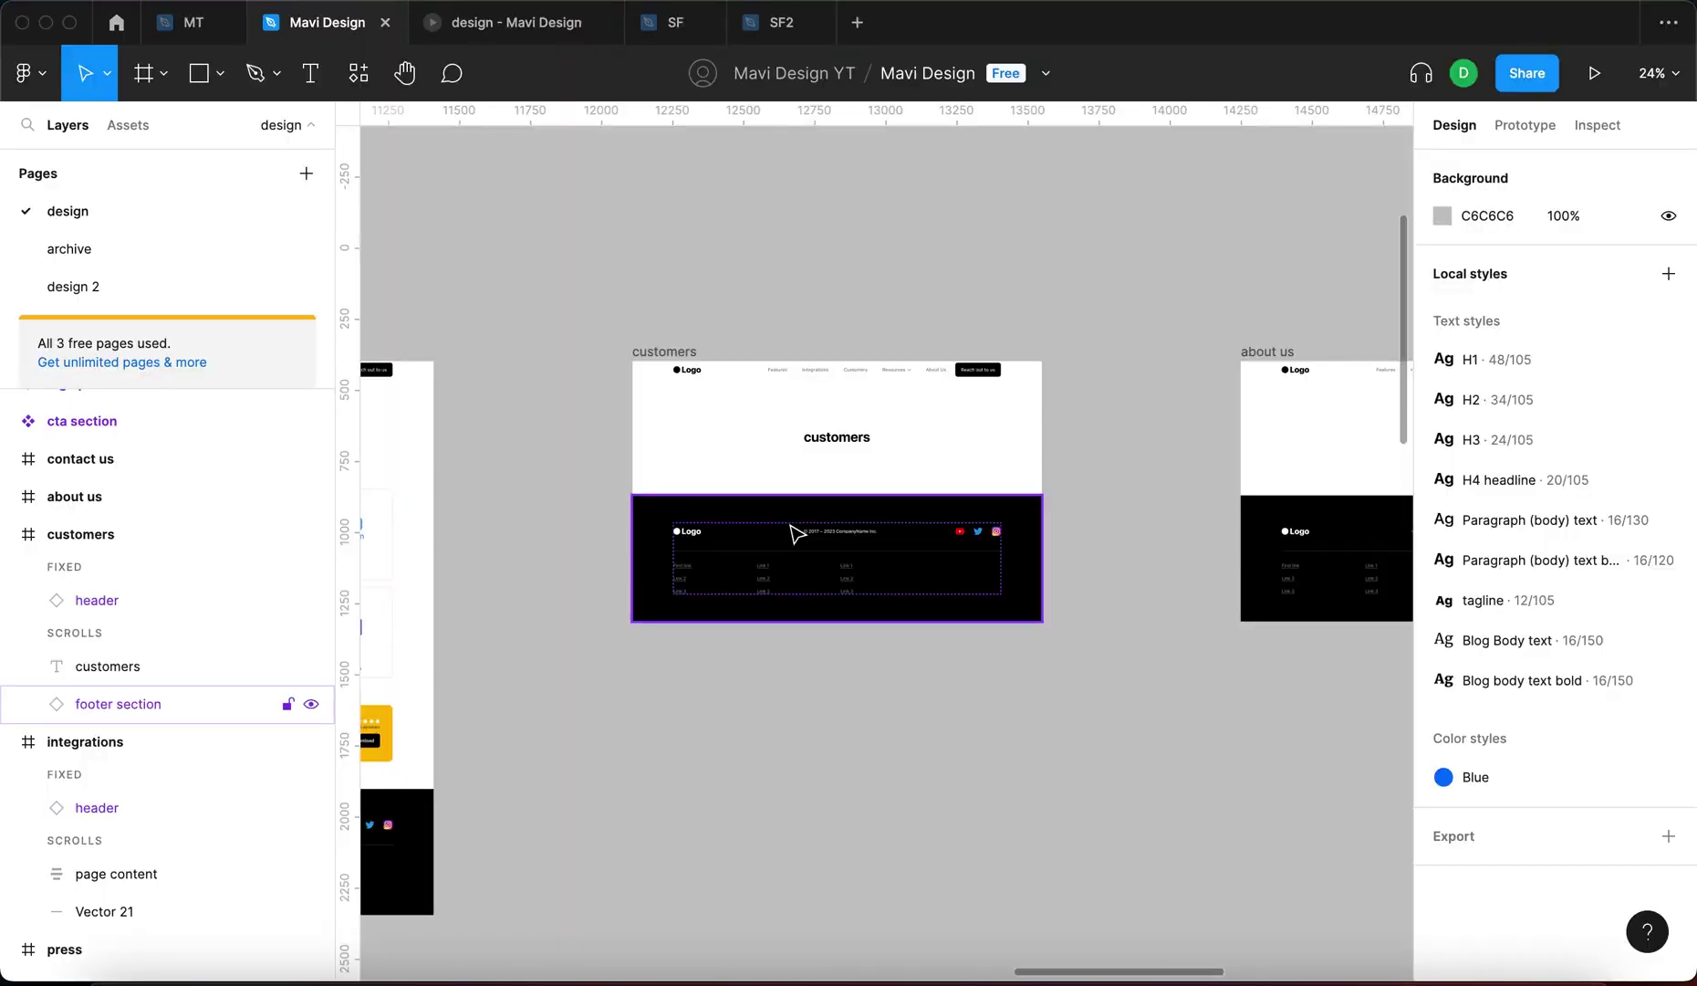
# Examine the customers page frame, including its header, title and footer, and the gap before the about us frame
pyautogui.scroll(-1, 790, 526)
pyautogui.scroll(5, 727, 368)
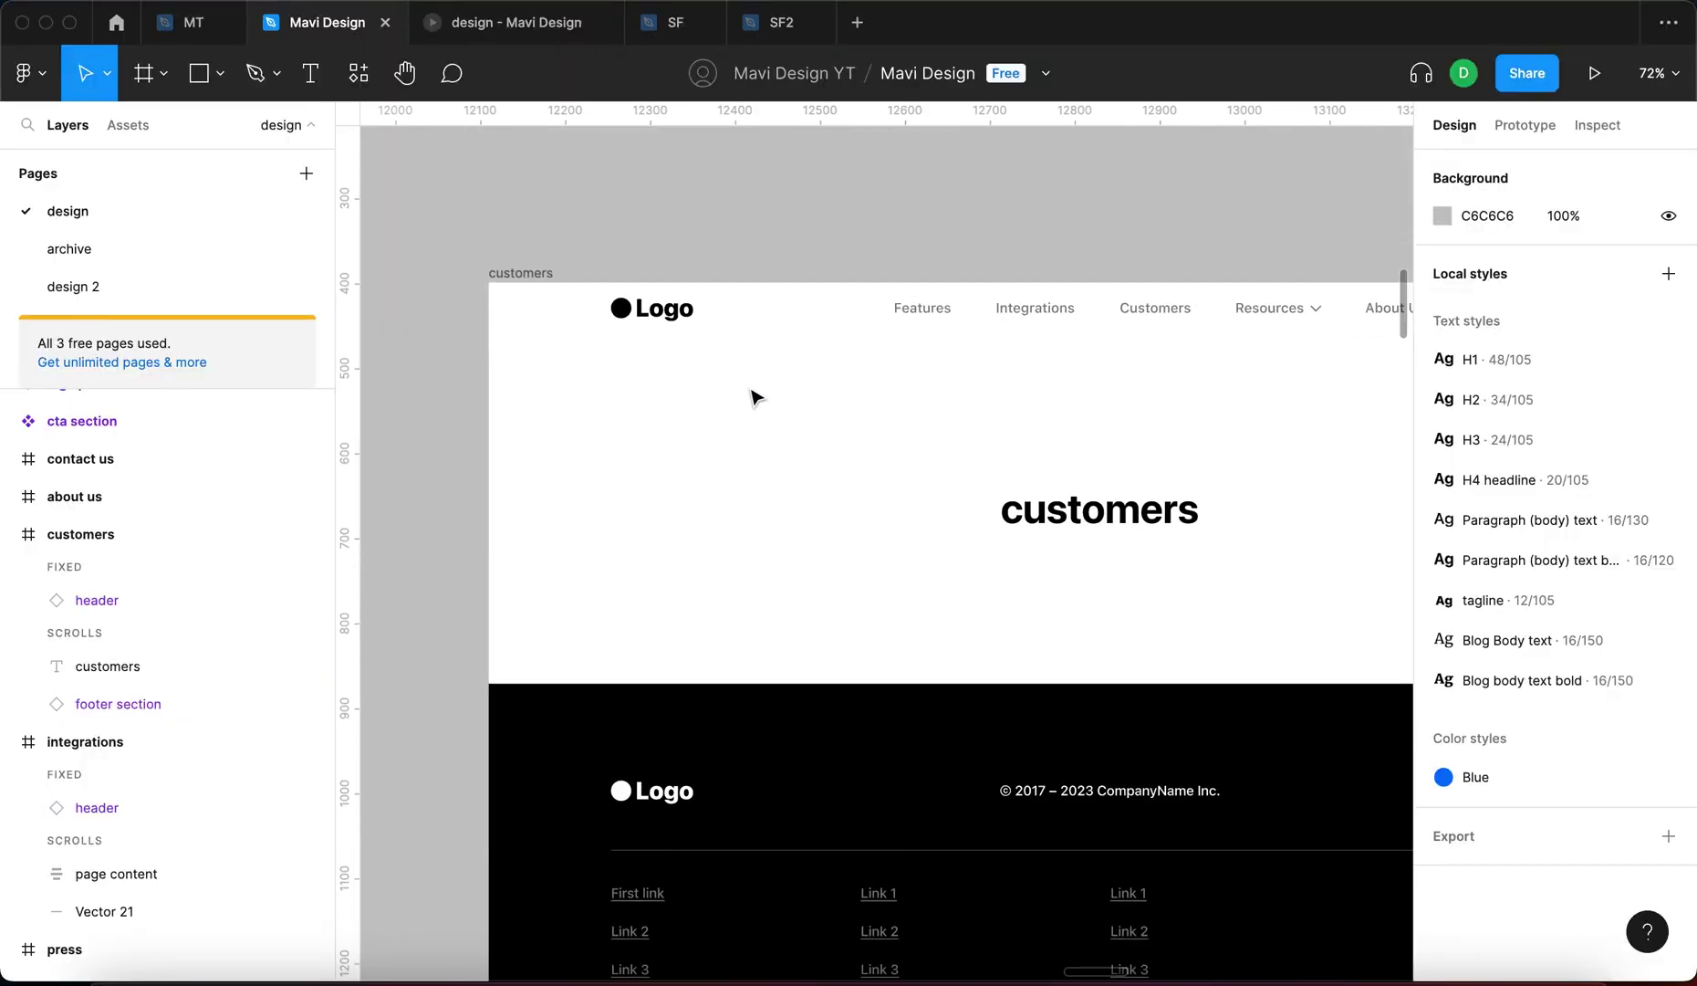
pyautogui.scroll(-2, 1072, 543)
pyautogui.moveTo(1072, 544); pyautogui.dragTo(838, 407)
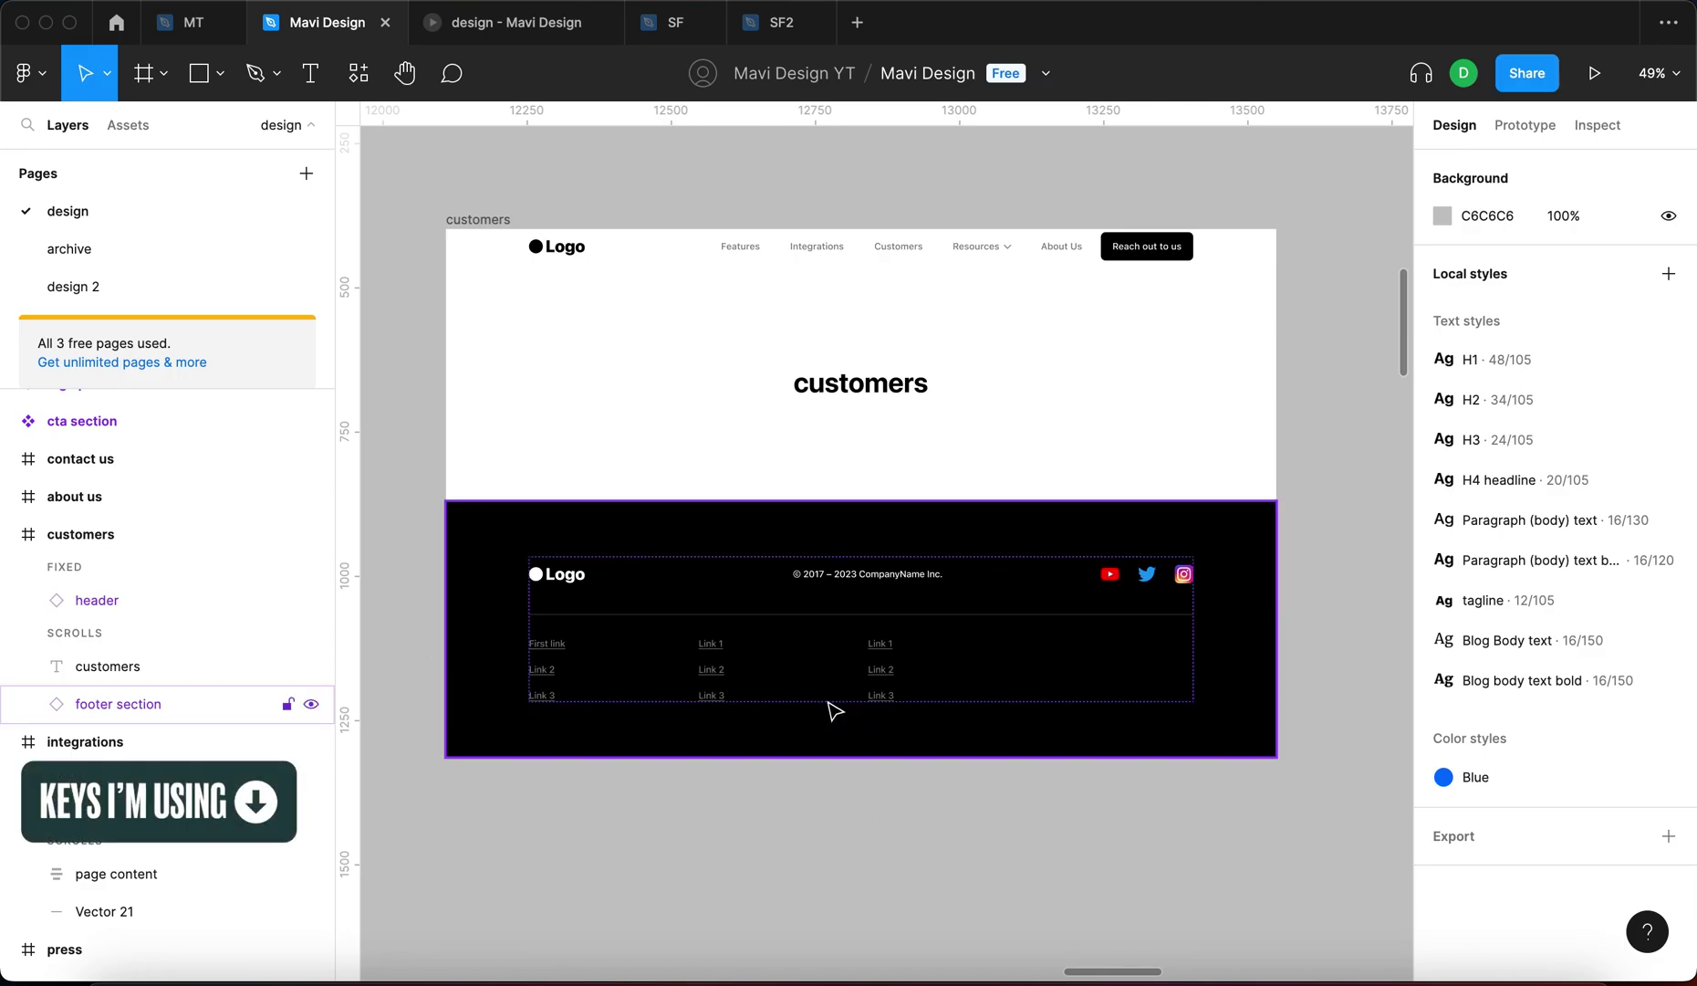
pyautogui.scroll(-3, 1100, 803)
pyautogui.scroll(-1, 1098, 801)
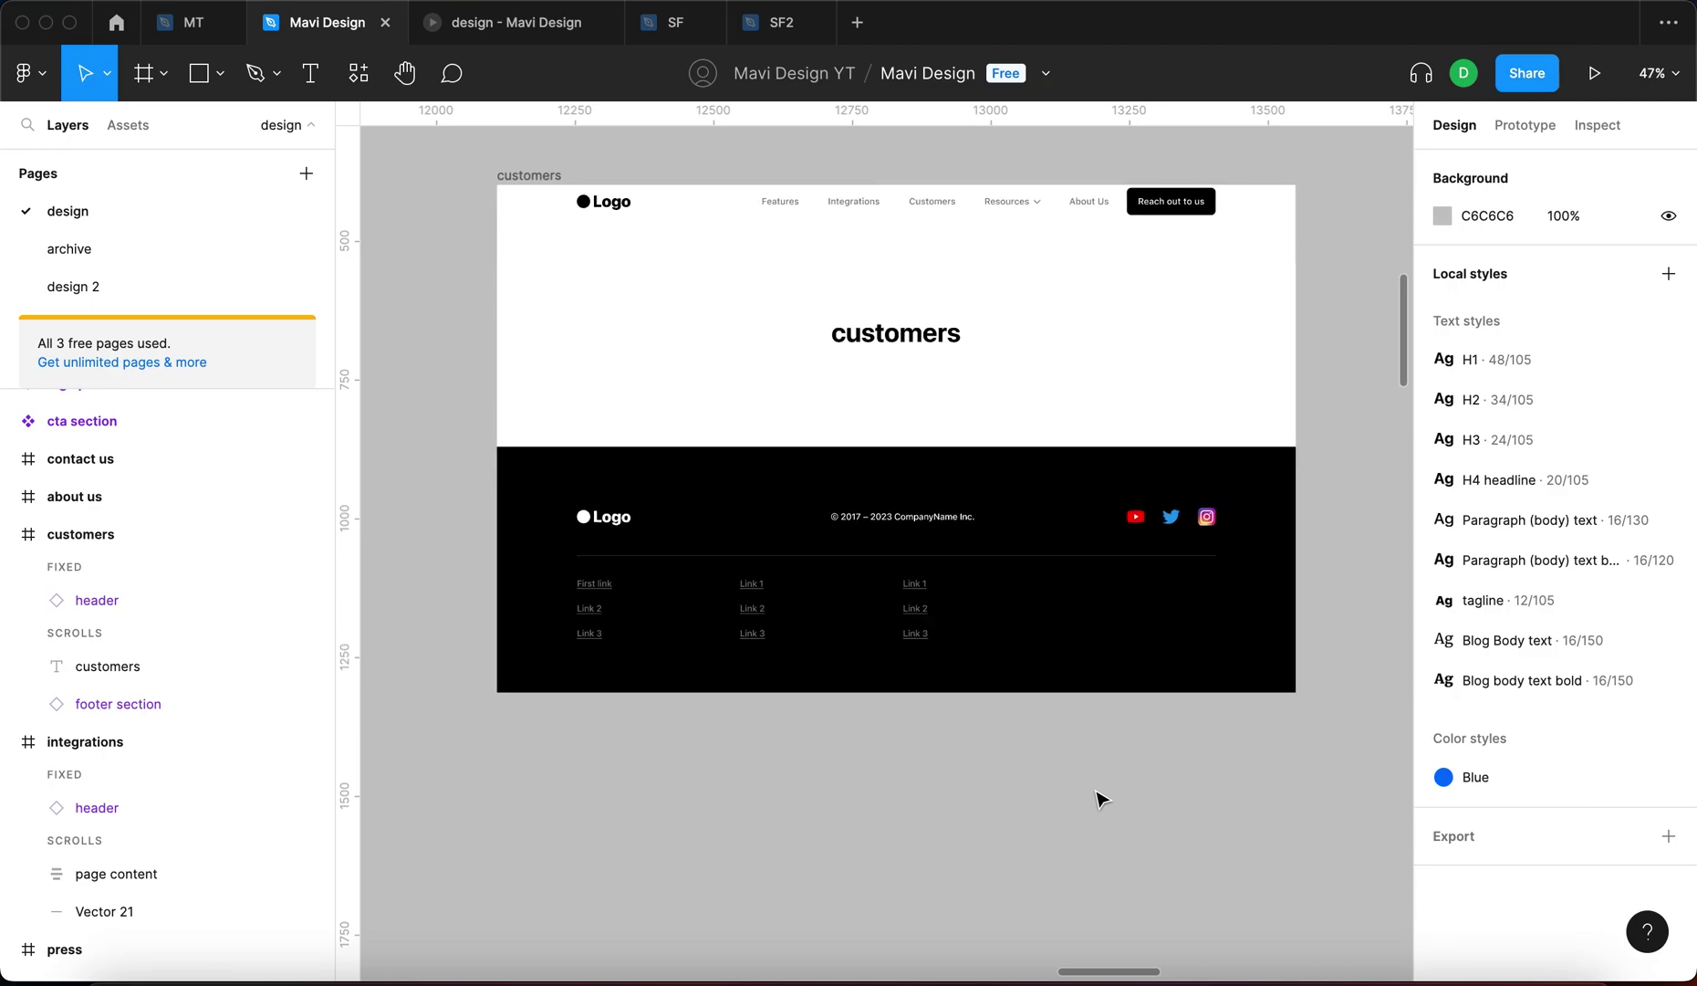
pyautogui.hscroll(3, 1077, 791)
pyautogui.hscroll(-3, 1049, 782)
pyautogui.scroll(-3, 1034, 780)
pyautogui.hscroll(5, 1037, 785)
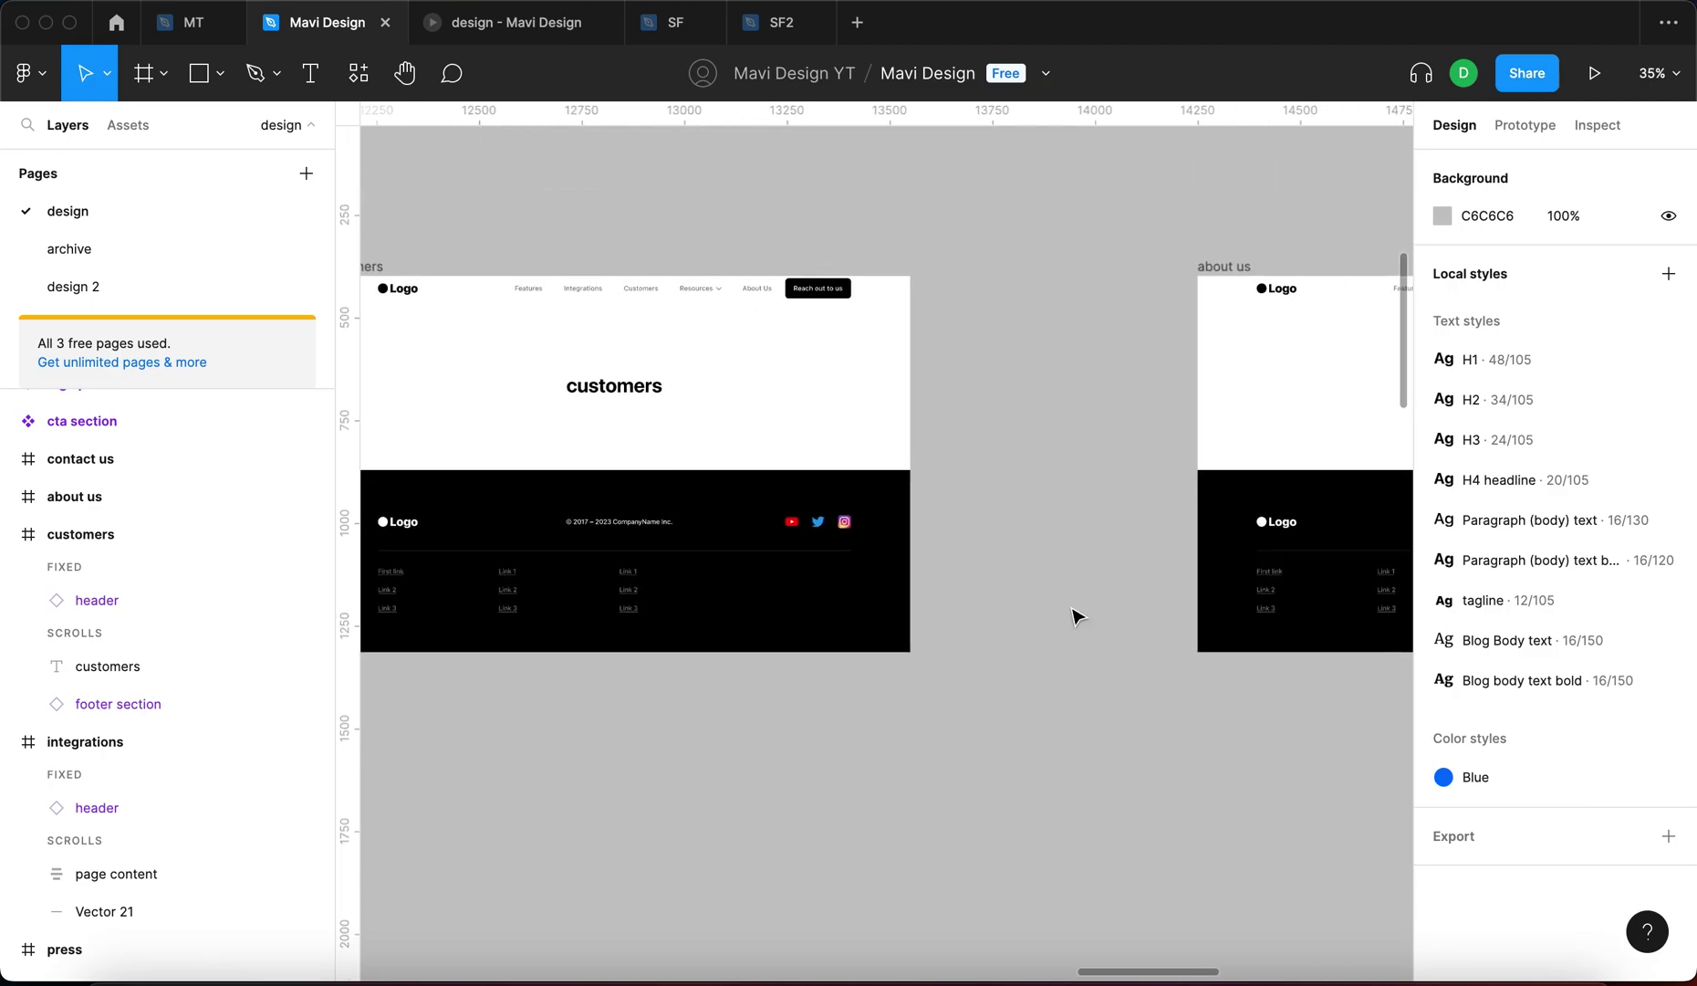
pyautogui.scroll(3, 1010, 296)
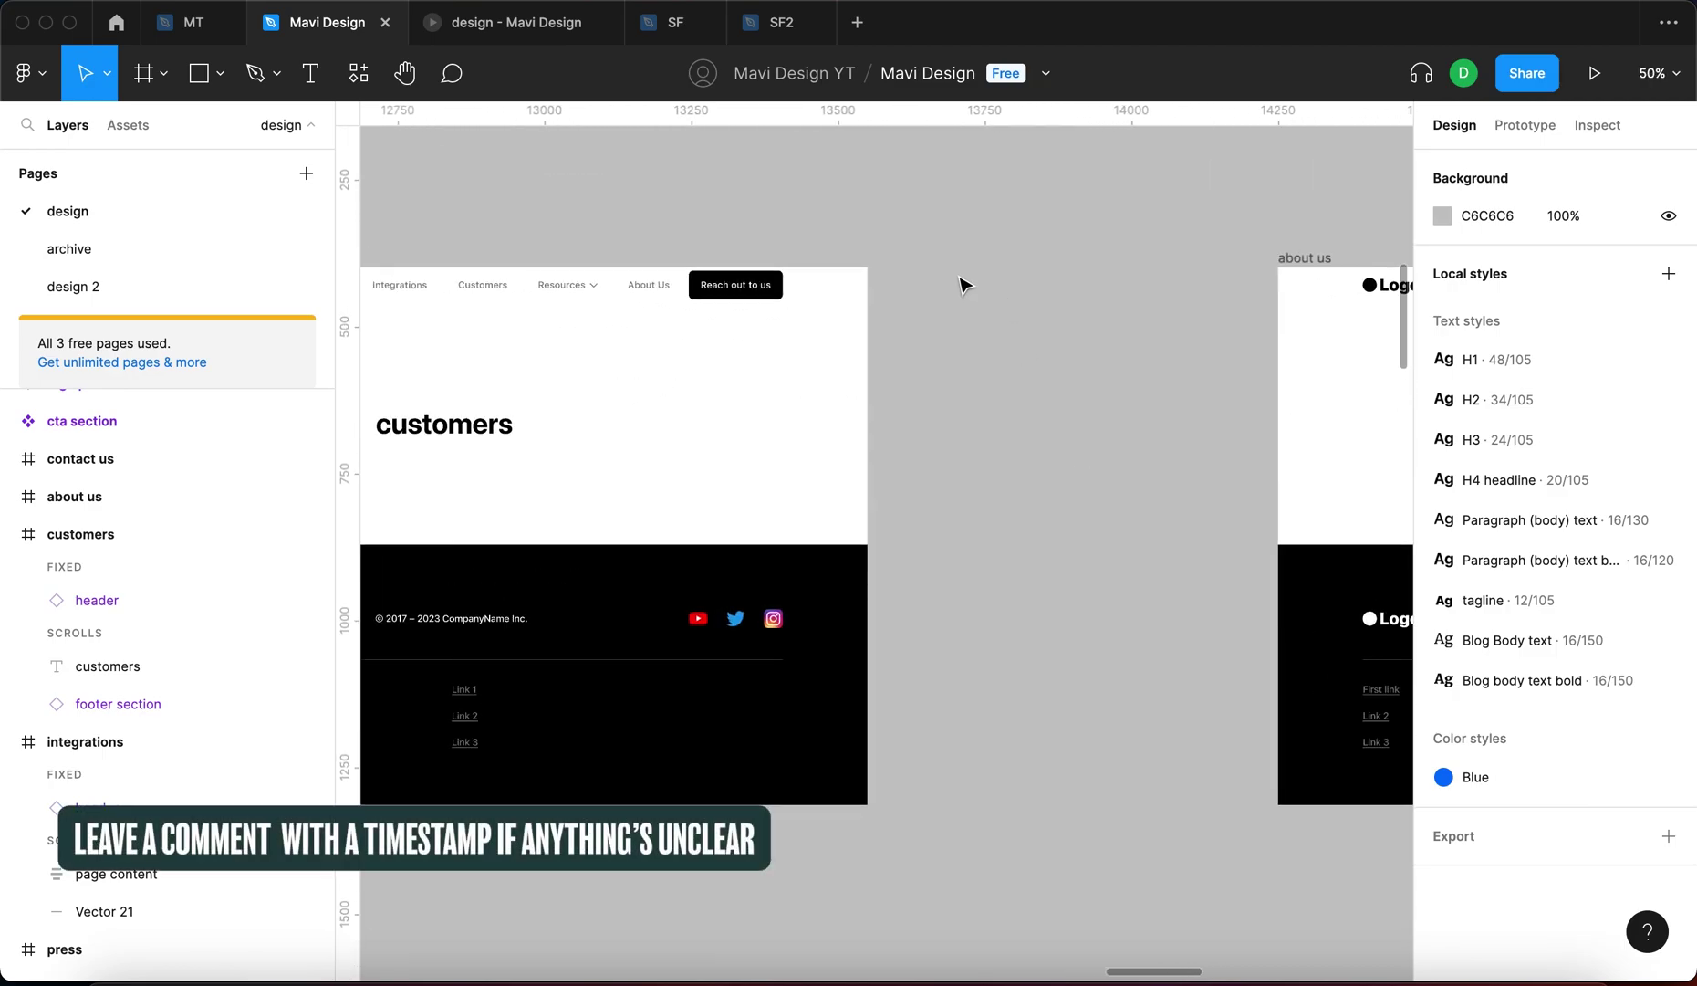
# Draw a light grey portrait rectangle in the gap between the customers and about us frames
pyautogui.press('r')
pyautogui.moveTo(928, 268); pyautogui.dragTo(1100, 495)
pyautogui.moveTo(1041, 359)
pyautogui.mouseDown()
pyautogui.moveTo(996, 359)
pyautogui.moveTo(1040, 354)
pyautogui.mouseUp()
pyautogui.click(1065, 593)
pyautogui.scroll(-3, 1008, 502)
pyautogui.moveTo(975, 523); pyautogui.dragTo(1081, 508)
pyautogui.moveTo(707, 592); pyautogui.dragTo(840, 565)
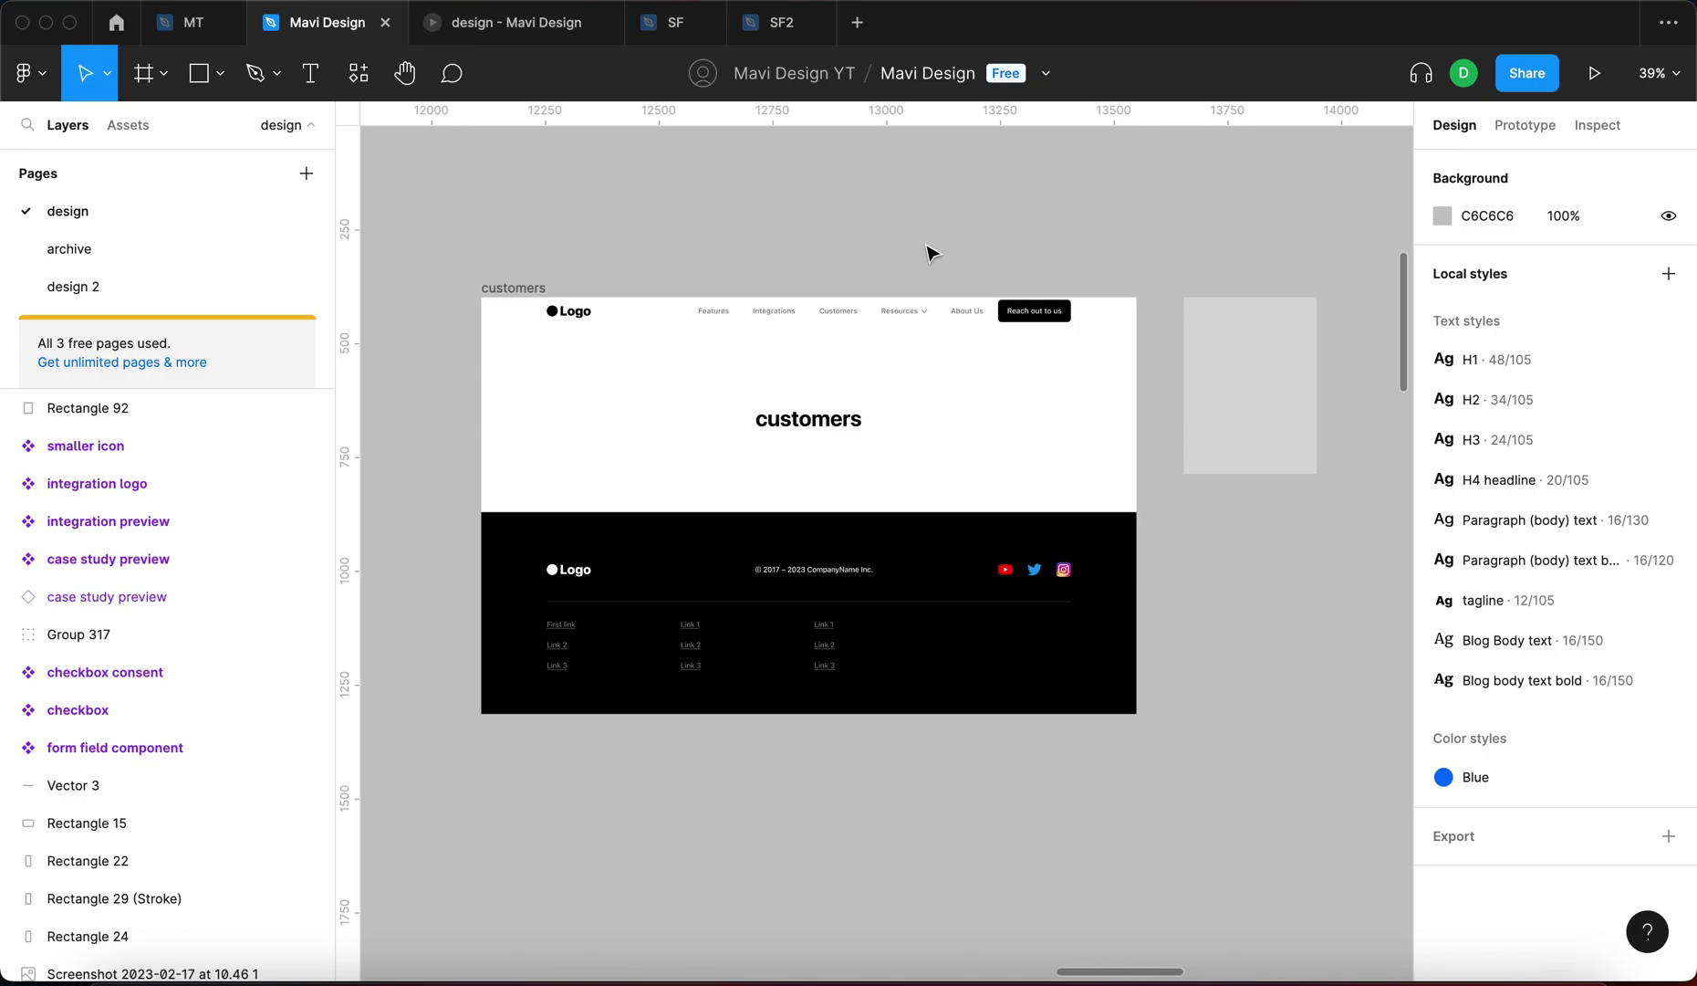
# Examine the hero area of the case studies page and the small wireframe beside it
pyautogui.scroll(-2, 940, 256)
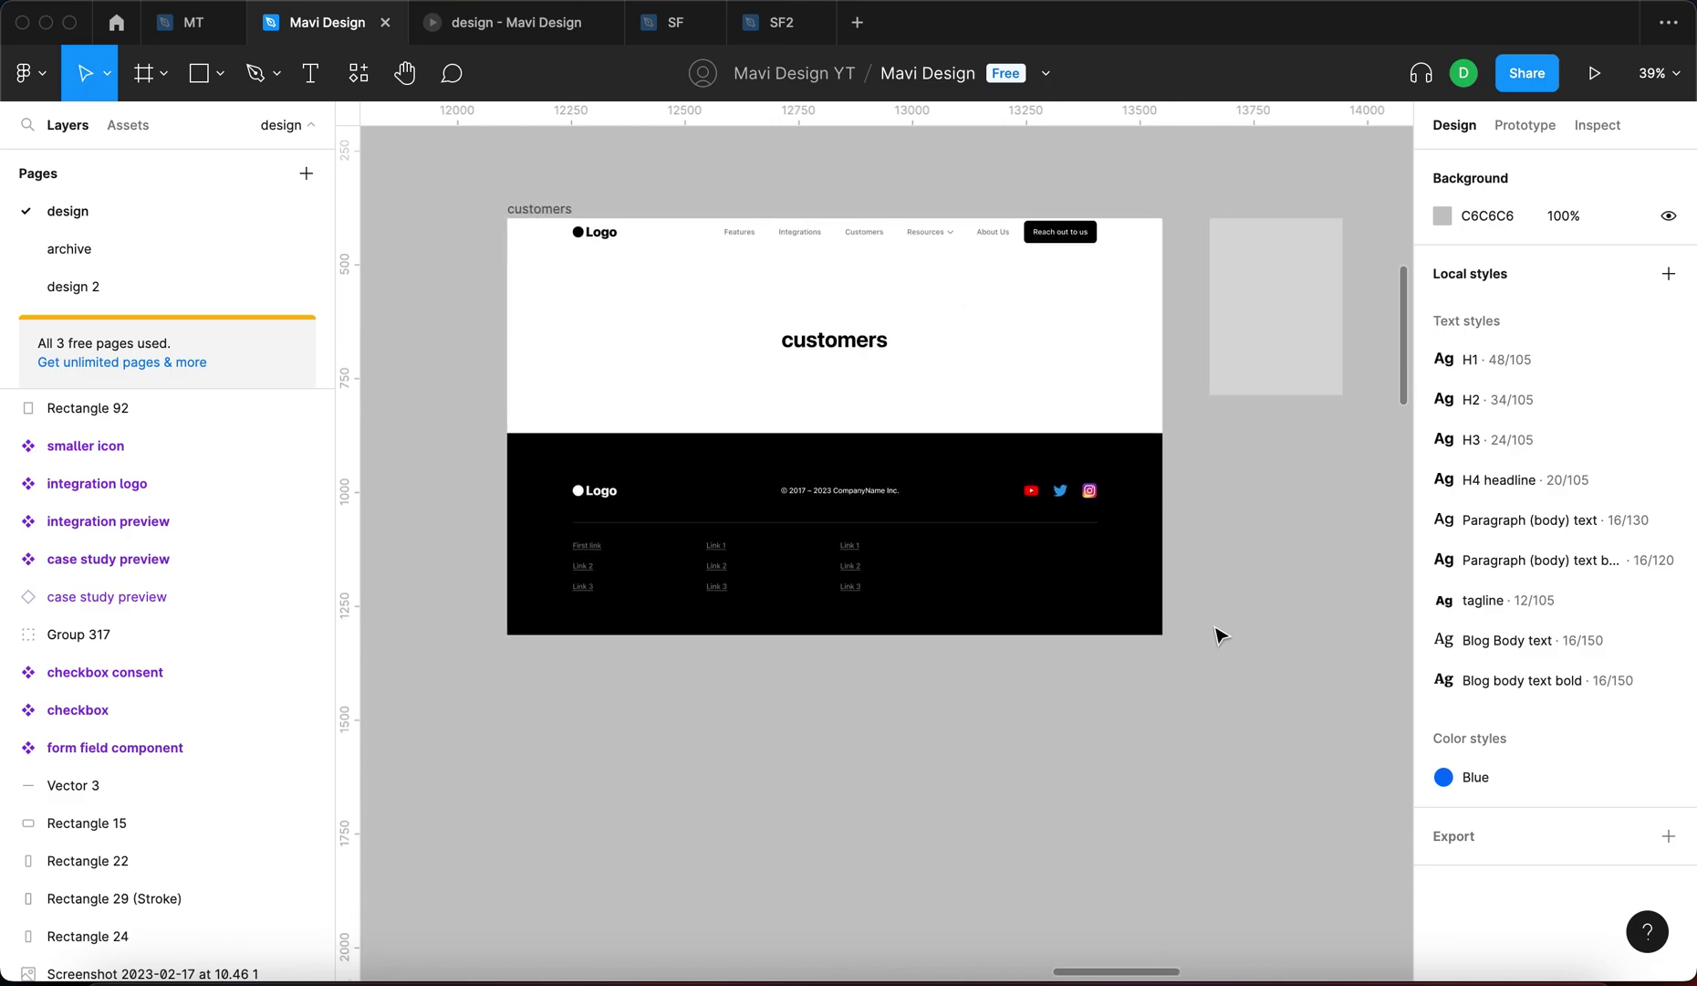
pyautogui.hscroll(-1, 1214, 593)
pyautogui.scroll(-5, 1210, 744)
pyautogui.scroll(-3, 932, 822)
pyautogui.moveTo(951, 755); pyautogui.dragTo(1145, 720)
pyautogui.scroll(-6, 993, 727)
pyautogui.hscroll(-2, 977, 736)
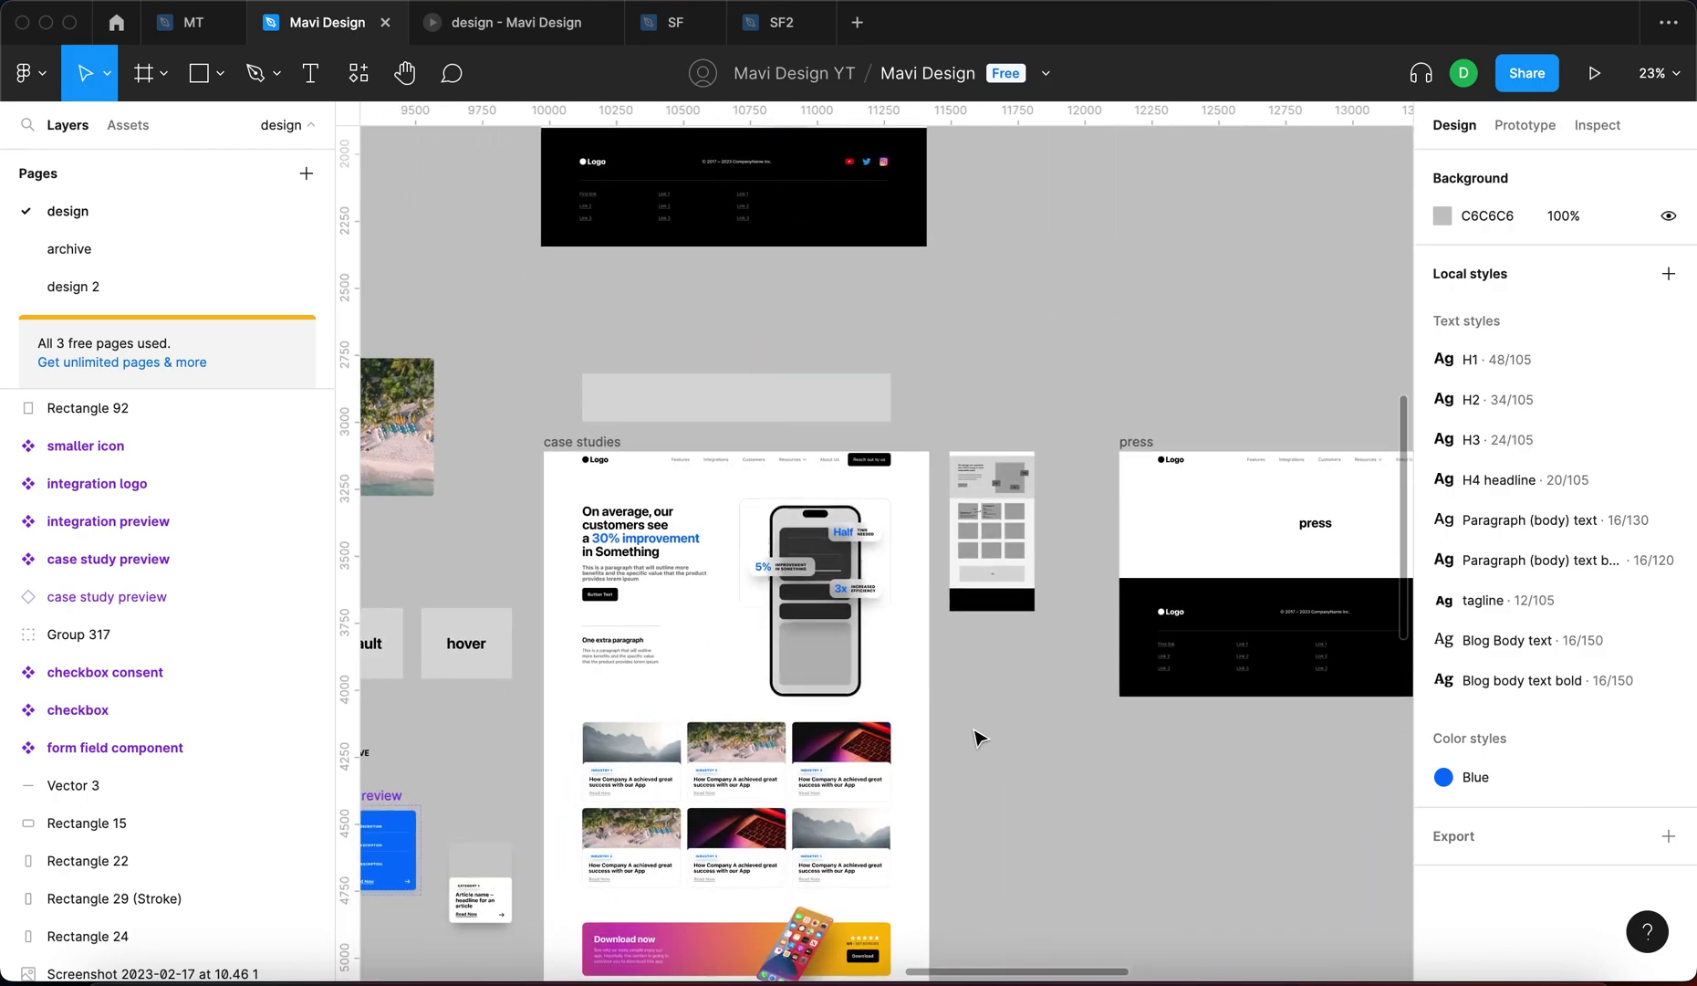
pyautogui.keyDown('ctrl'); pyautogui.scroll(5, 711, 351); pyautogui.keyUp('ctrl')
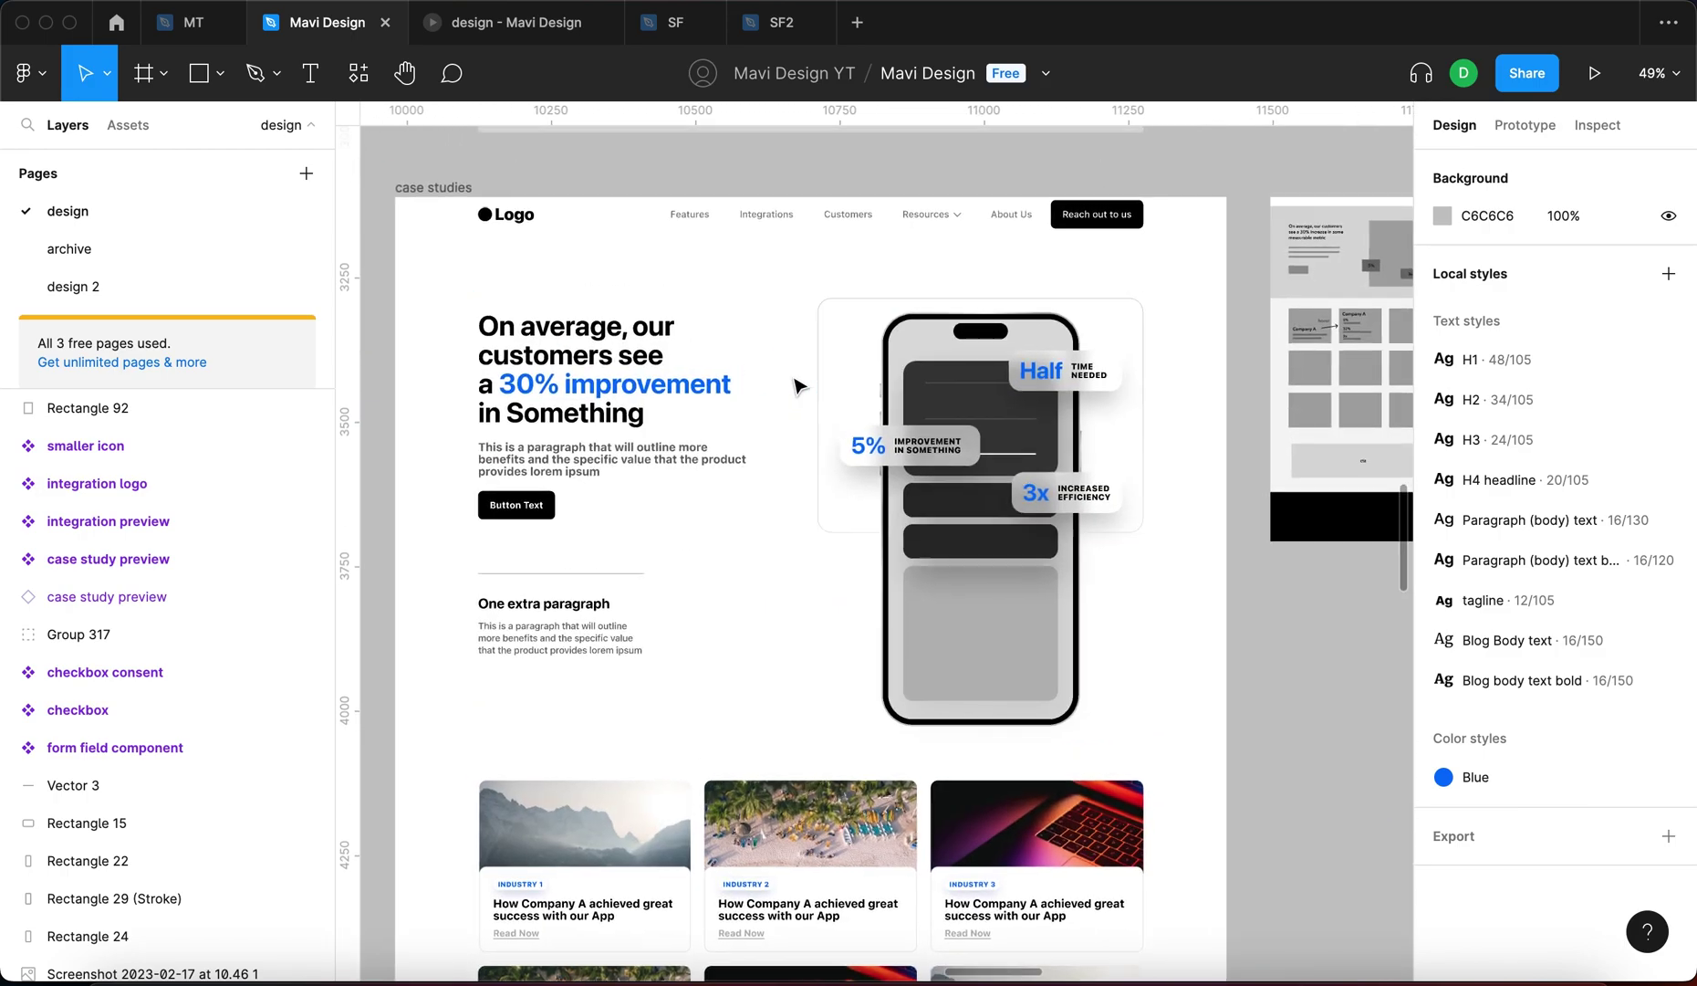
pyautogui.keyDown('ctrl'); pyautogui.scroll(1, 702, 411); pyautogui.keyUp('ctrl')
# Examine the grid of case study preview cards and the layers that make up the case studies page
pyautogui.scroll(-3, 691, 551)
pyautogui.scroll(-1, 691, 550)
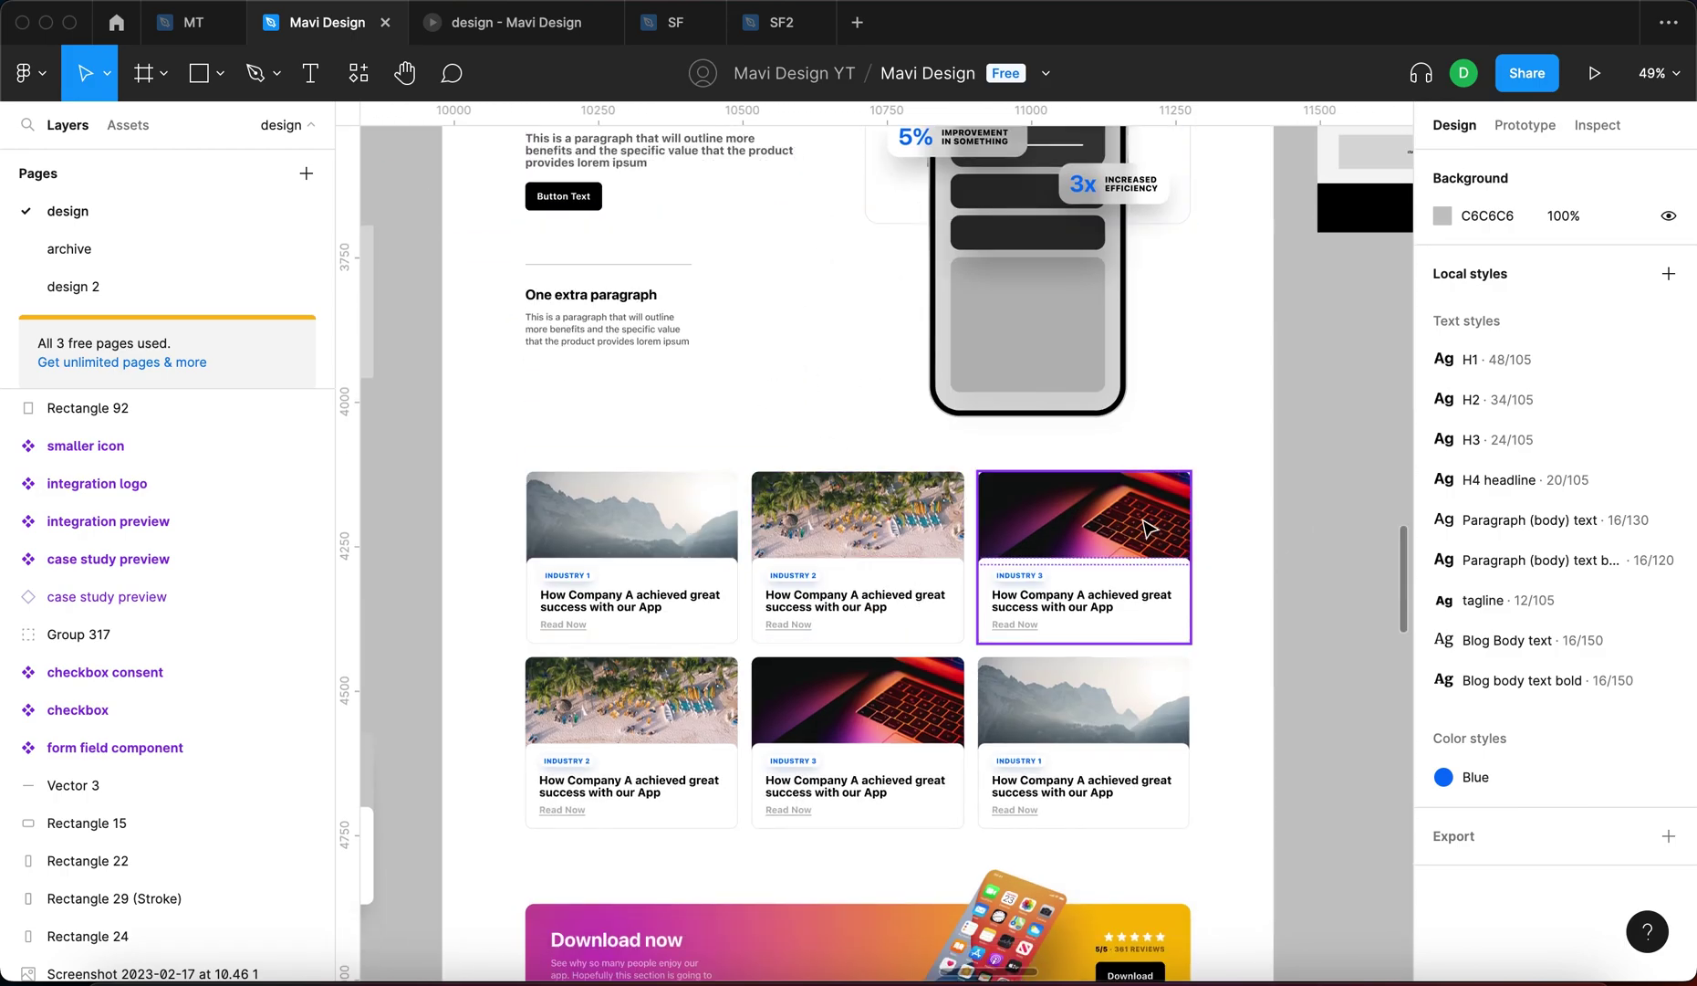
pyautogui.click(924, 553)
pyautogui.click(674, 546)
pyautogui.scroll(1, 730, 425)
pyautogui.click(826, 469)
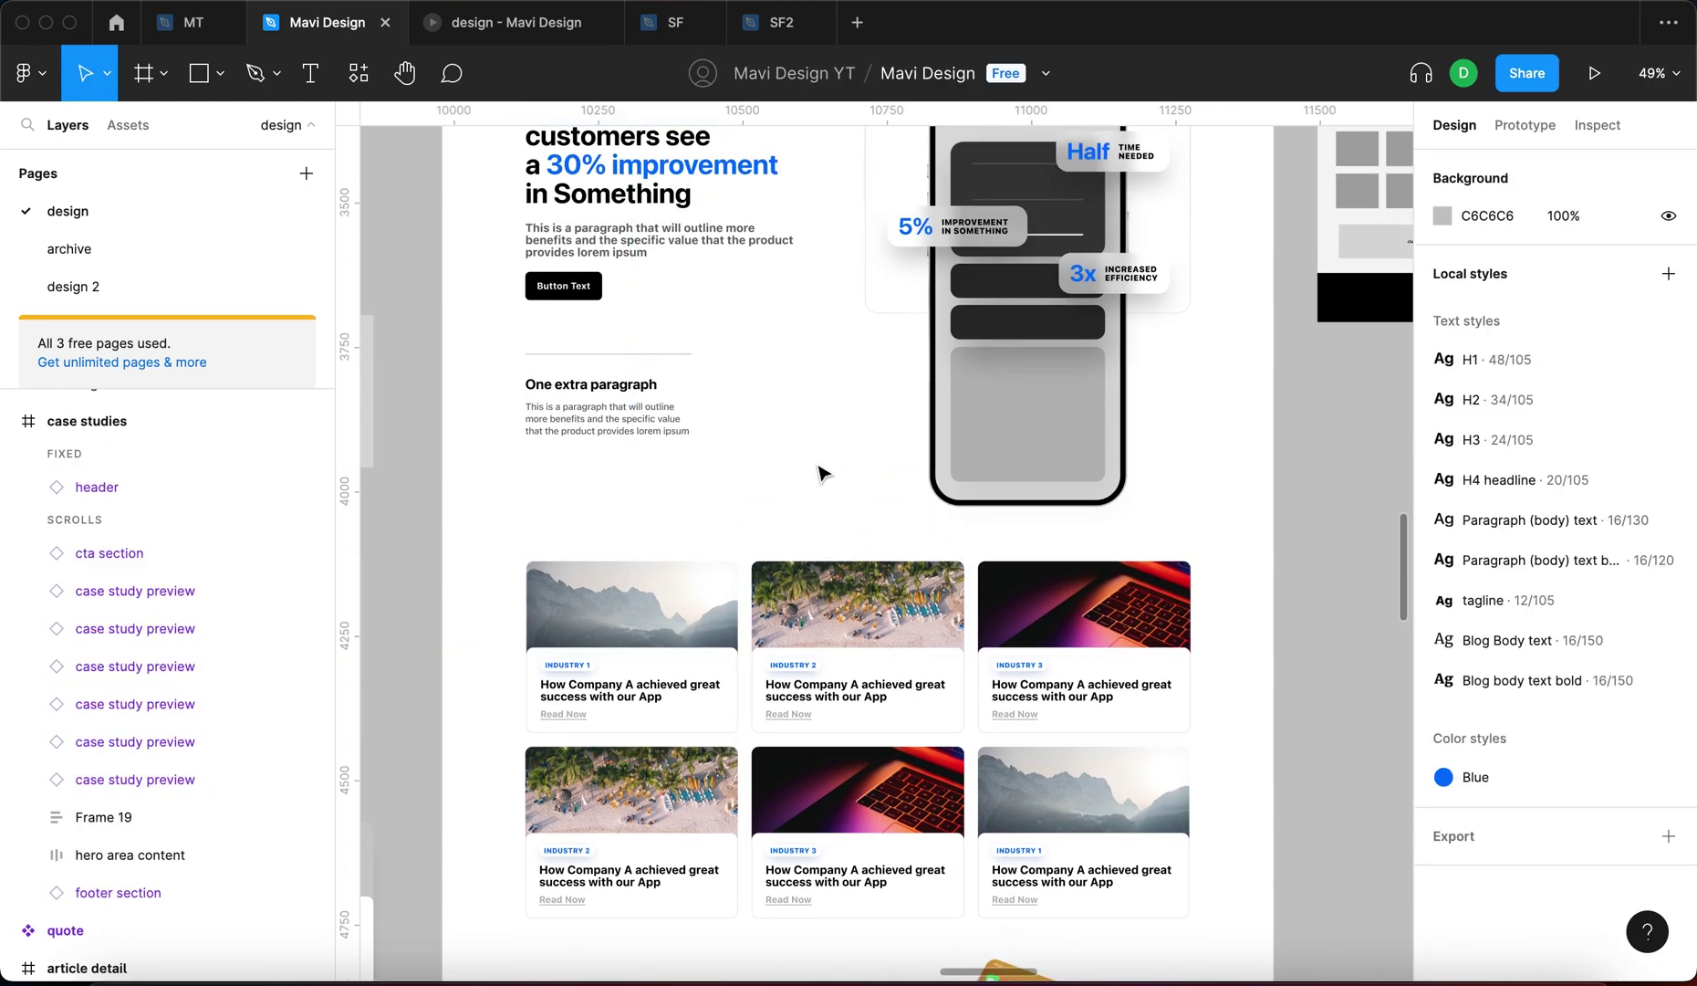
pyautogui.scroll(-10, 917, 636)
pyautogui.click(1195, 641)
pyautogui.scroll(5, 1195, 640)
pyautogui.scroll(-5, 1187, 643)
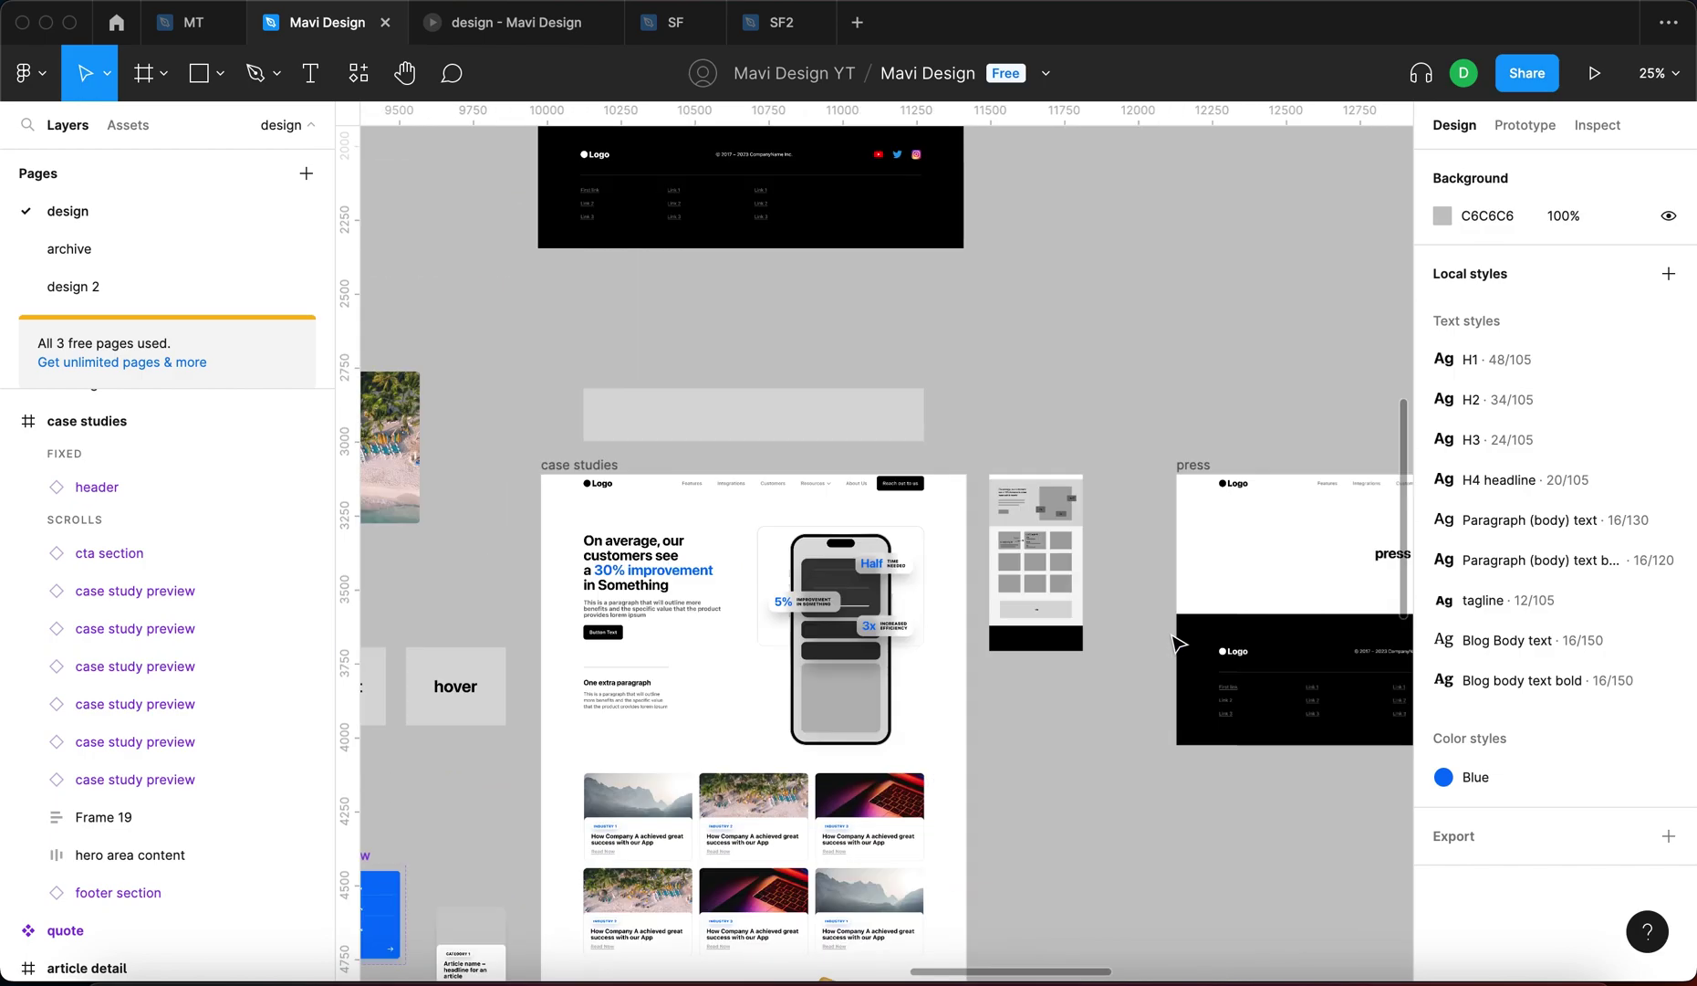
# Compare the case studies page and its wireframe with the customers page layout
pyautogui.moveTo(1032, 365); pyautogui.dragTo(1022, 495)
pyautogui.moveTo(832, 713); pyautogui.dragTo(992, 548)
pyautogui.scroll(-3, 1038, 611)
pyautogui.moveTo(1038, 612)
pyautogui.mouseDown()
pyautogui.moveTo(1065, 516)
pyautogui.moveTo(1125, 424)
pyautogui.mouseUp()
pyautogui.scroll(5, 736, 732)
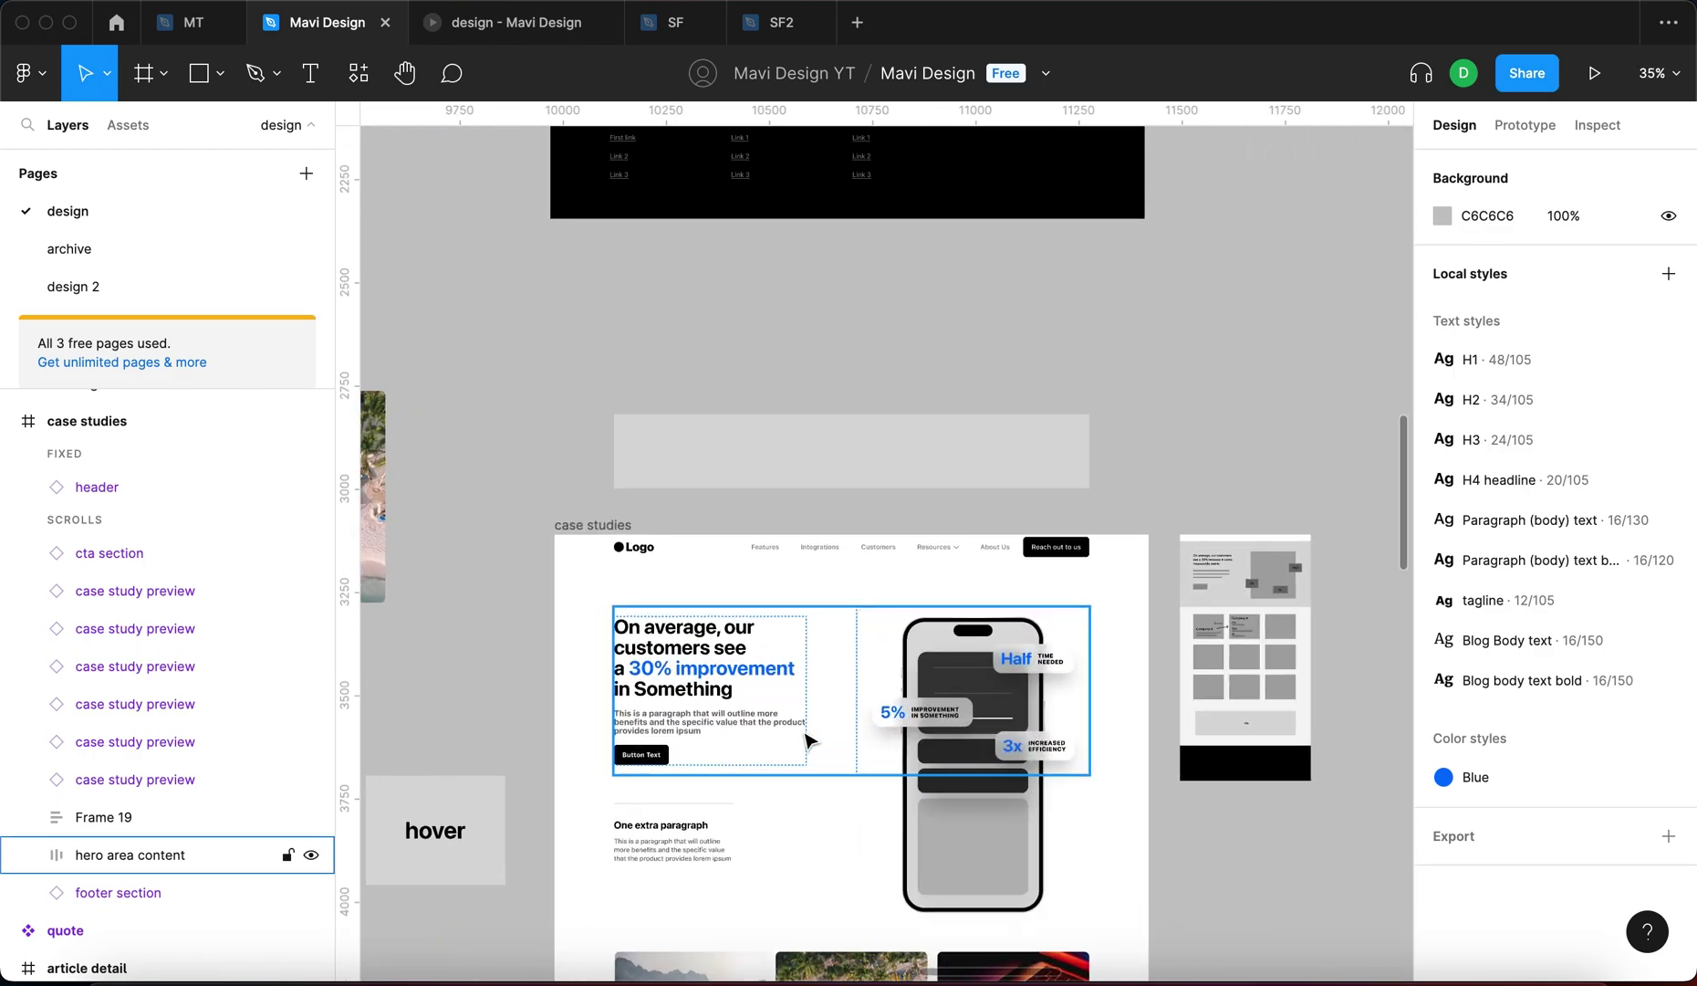
pyautogui.scroll(2, 813, 737)
pyautogui.scroll(-3, 844, 710)
pyautogui.hscroll(8, 1120, 501)
pyautogui.scroll(7, 1121, 501)
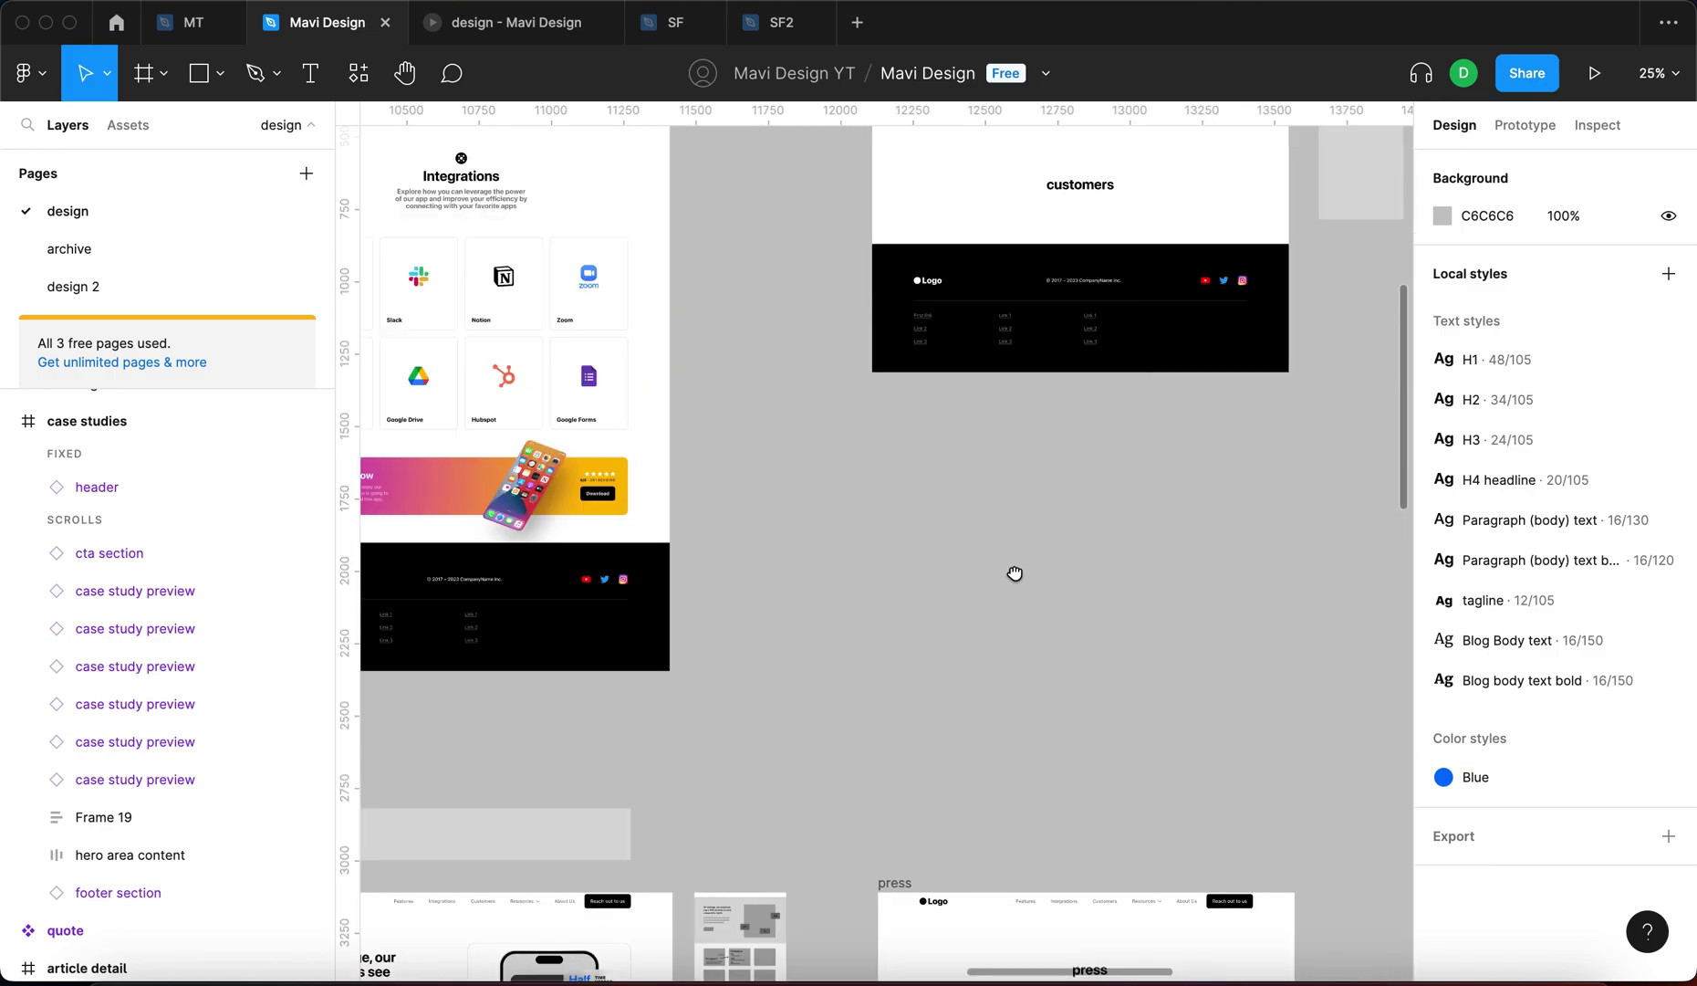
pyautogui.scroll(-2, 865, 812)
pyautogui.scroll(4, 898, 515)
pyautogui.scroll(1, 822, 394)
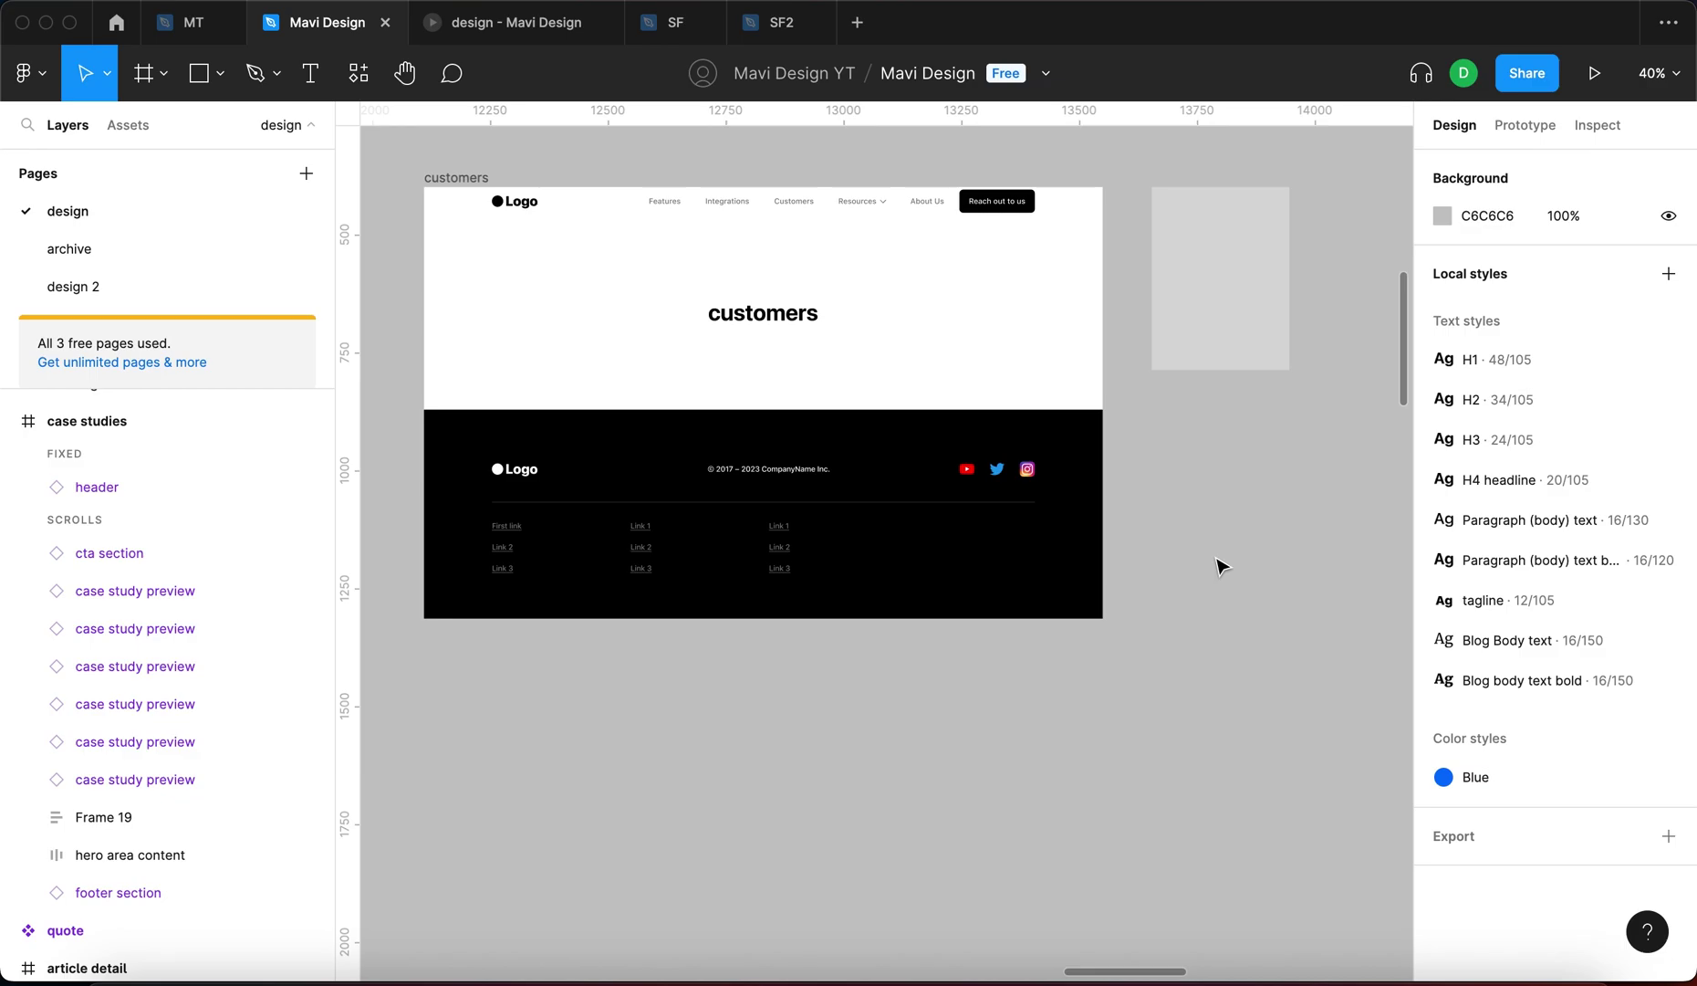
# Review the case studies page from its hero area through the preview cards to the download banner
pyautogui.hscroll(-2, 1217, 565)
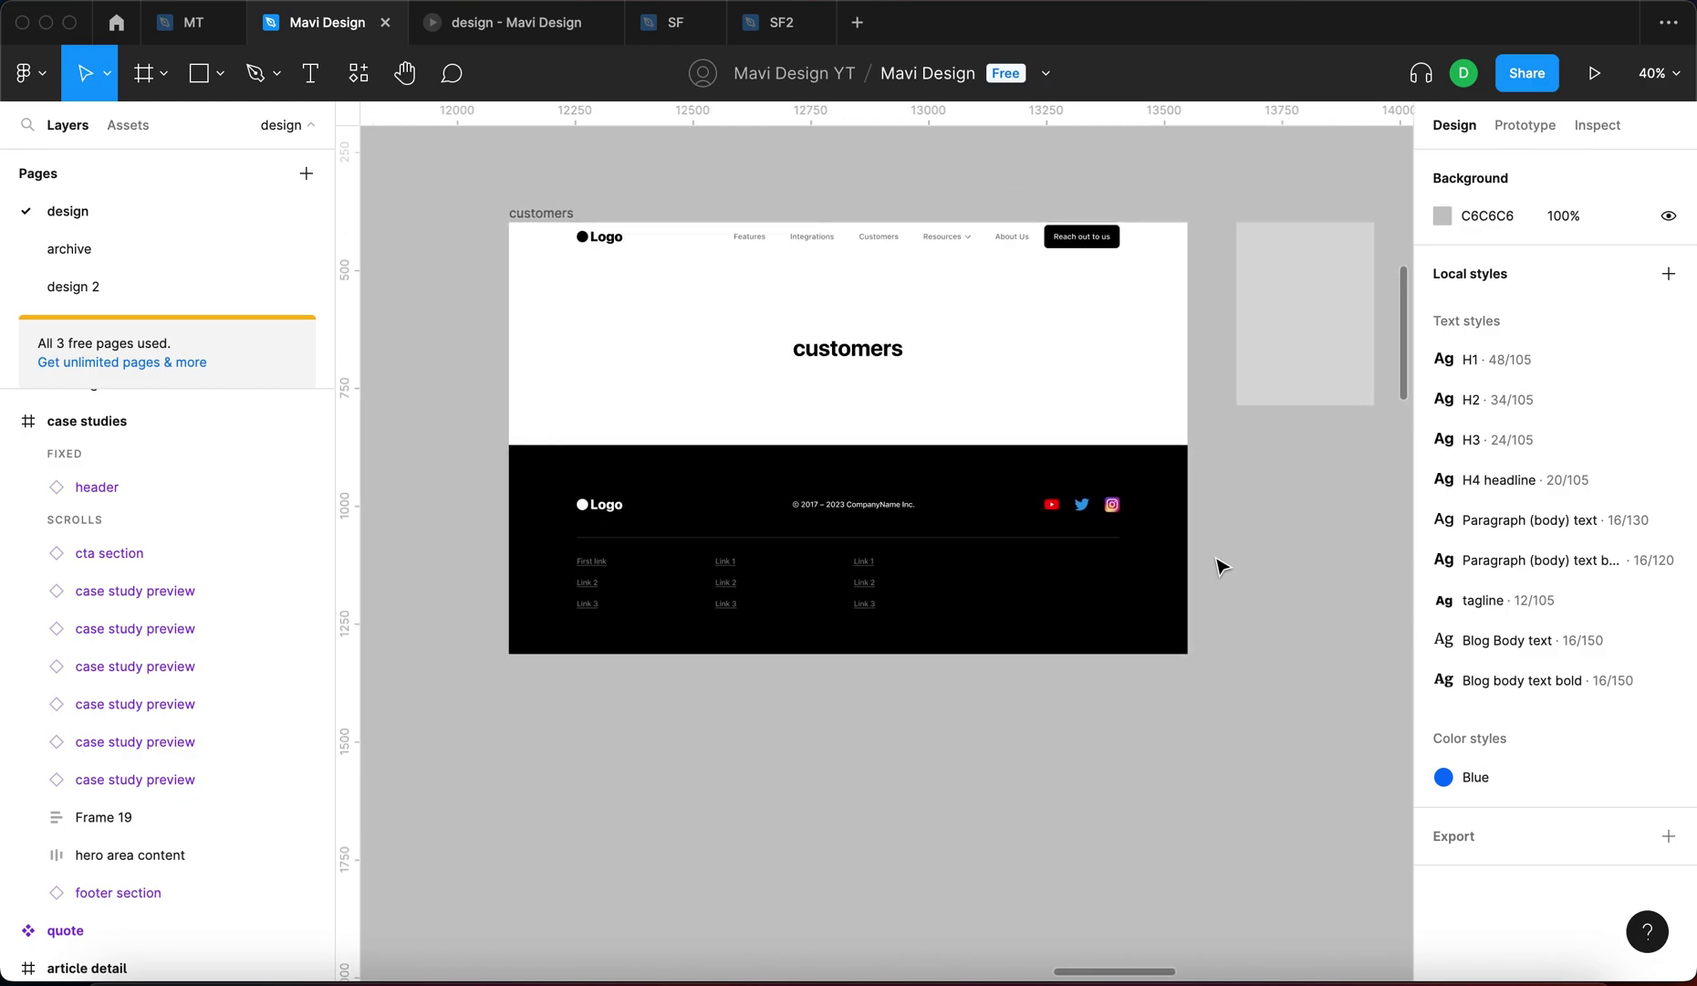
pyautogui.scroll(-3, 1217, 566)
pyautogui.scroll(-3, 963, 629)
pyautogui.hscroll(-5, 960, 630)
pyautogui.scroll(-15, 960, 628)
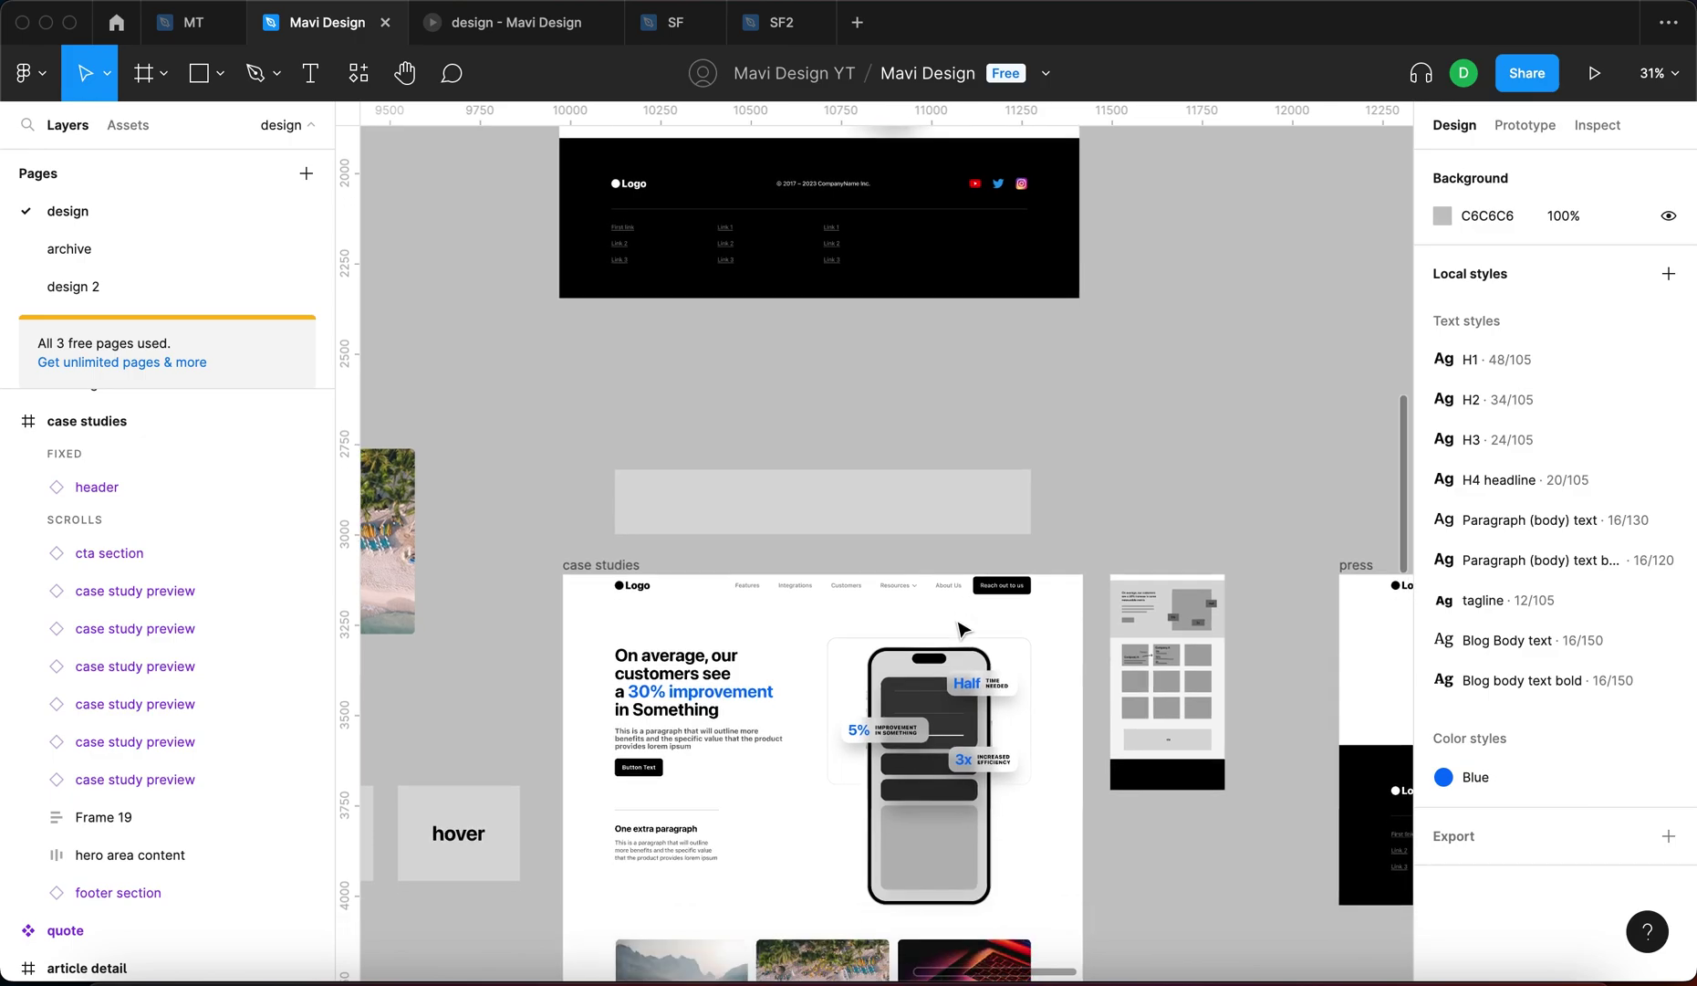
pyautogui.scroll(5, 810, 674)
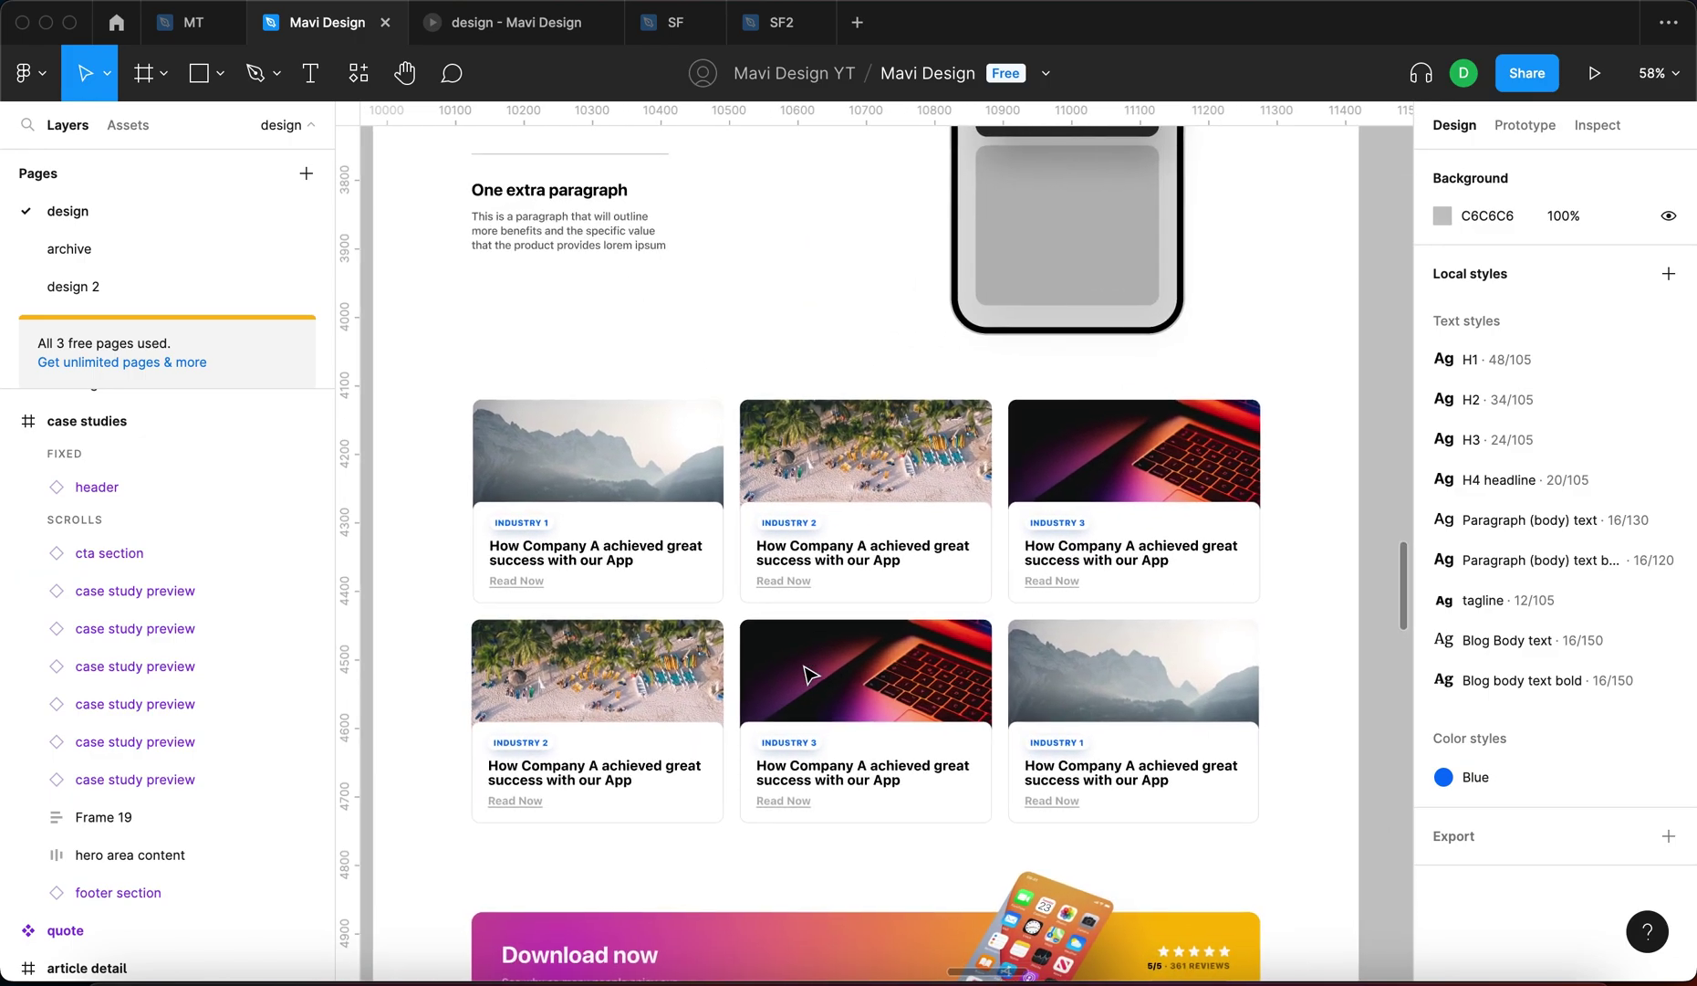
pyautogui.scroll(-4, 810, 674)
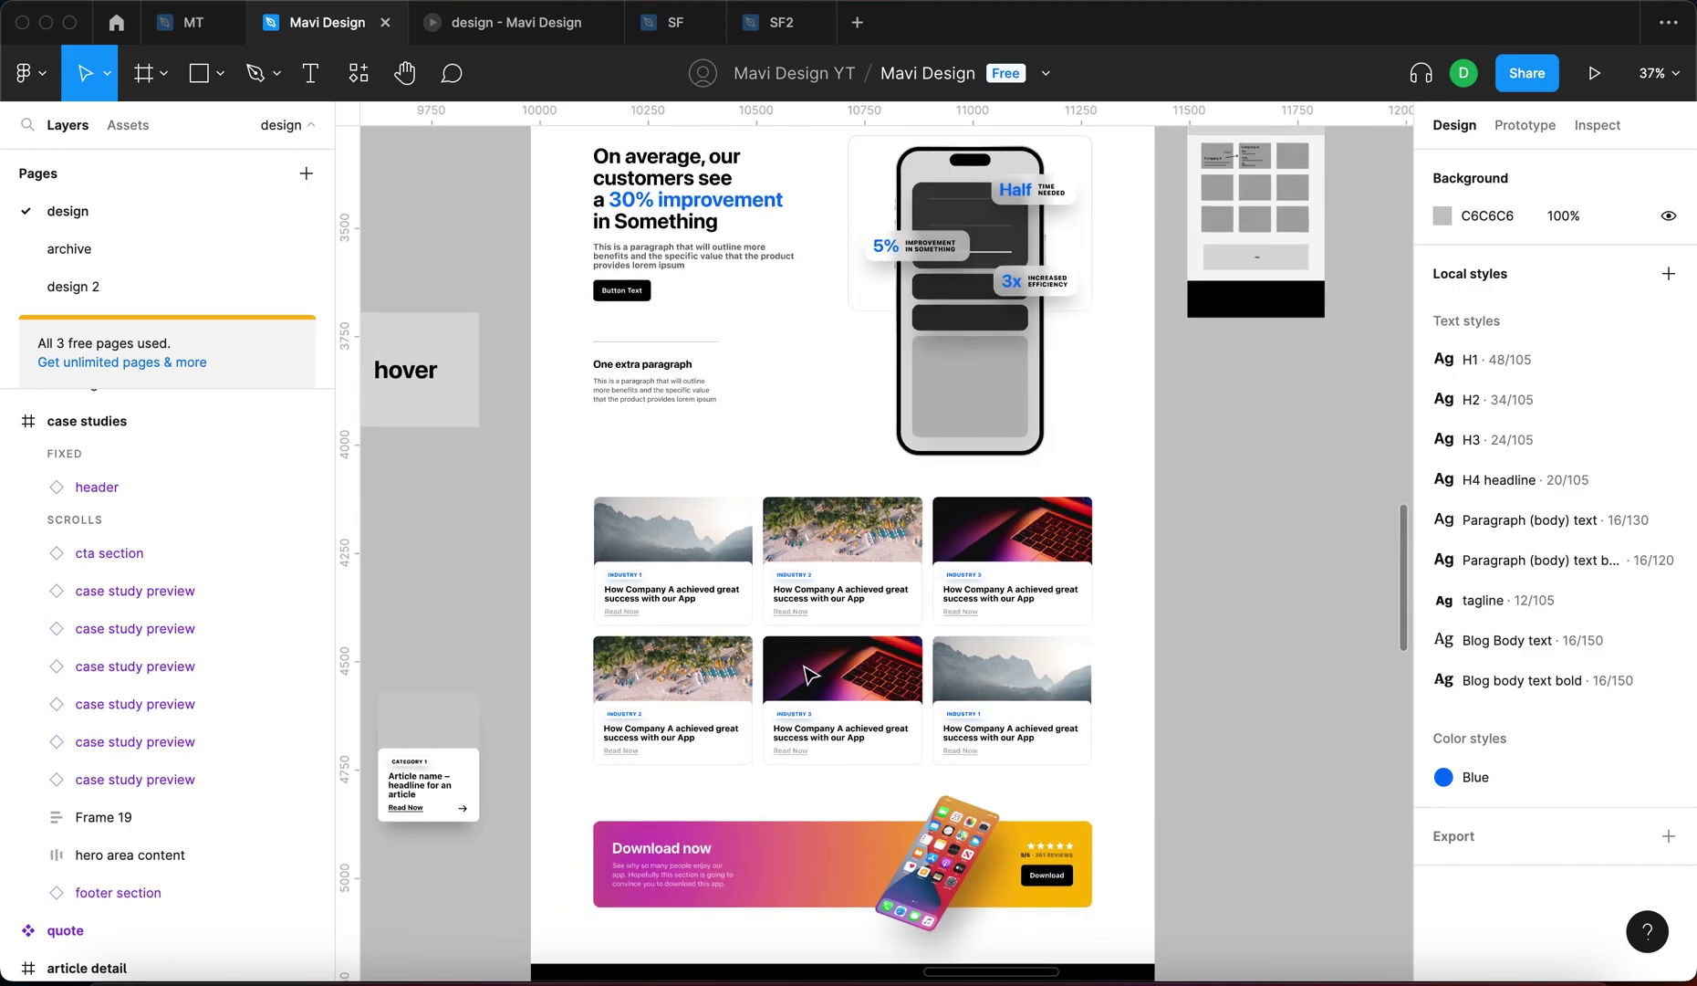
pyautogui.scroll(2, 810, 673)
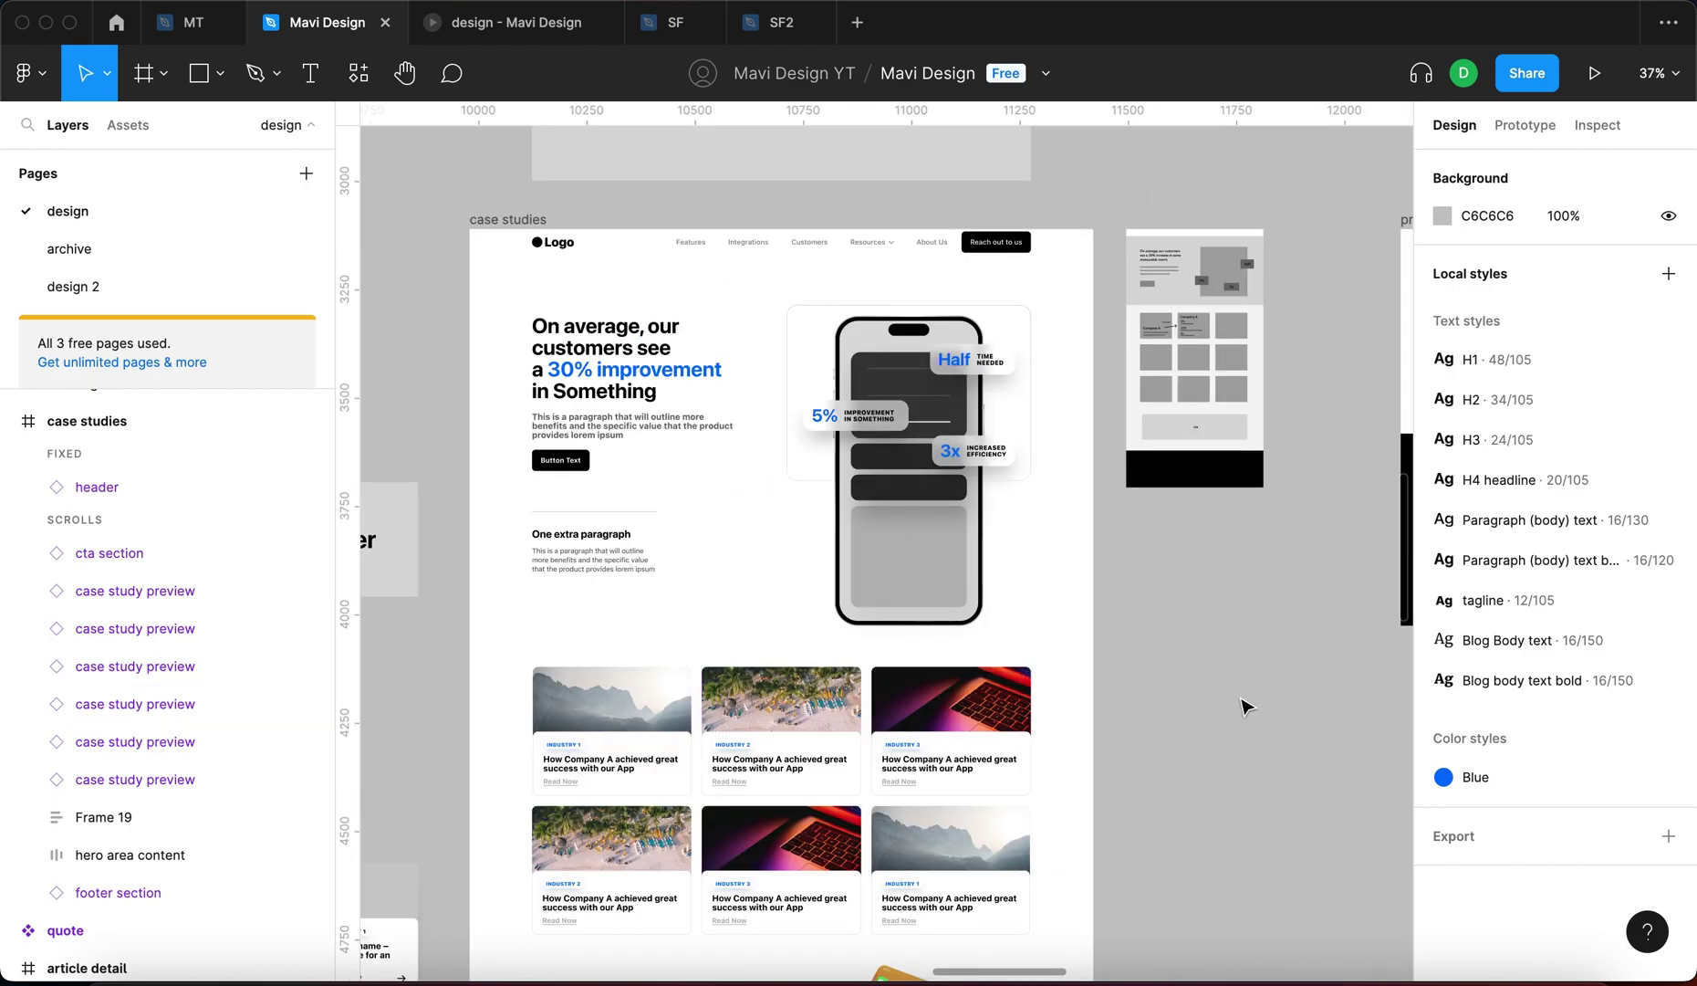
pyautogui.scroll(-3, 1243, 703)
pyautogui.scroll(5, 1243, 702)
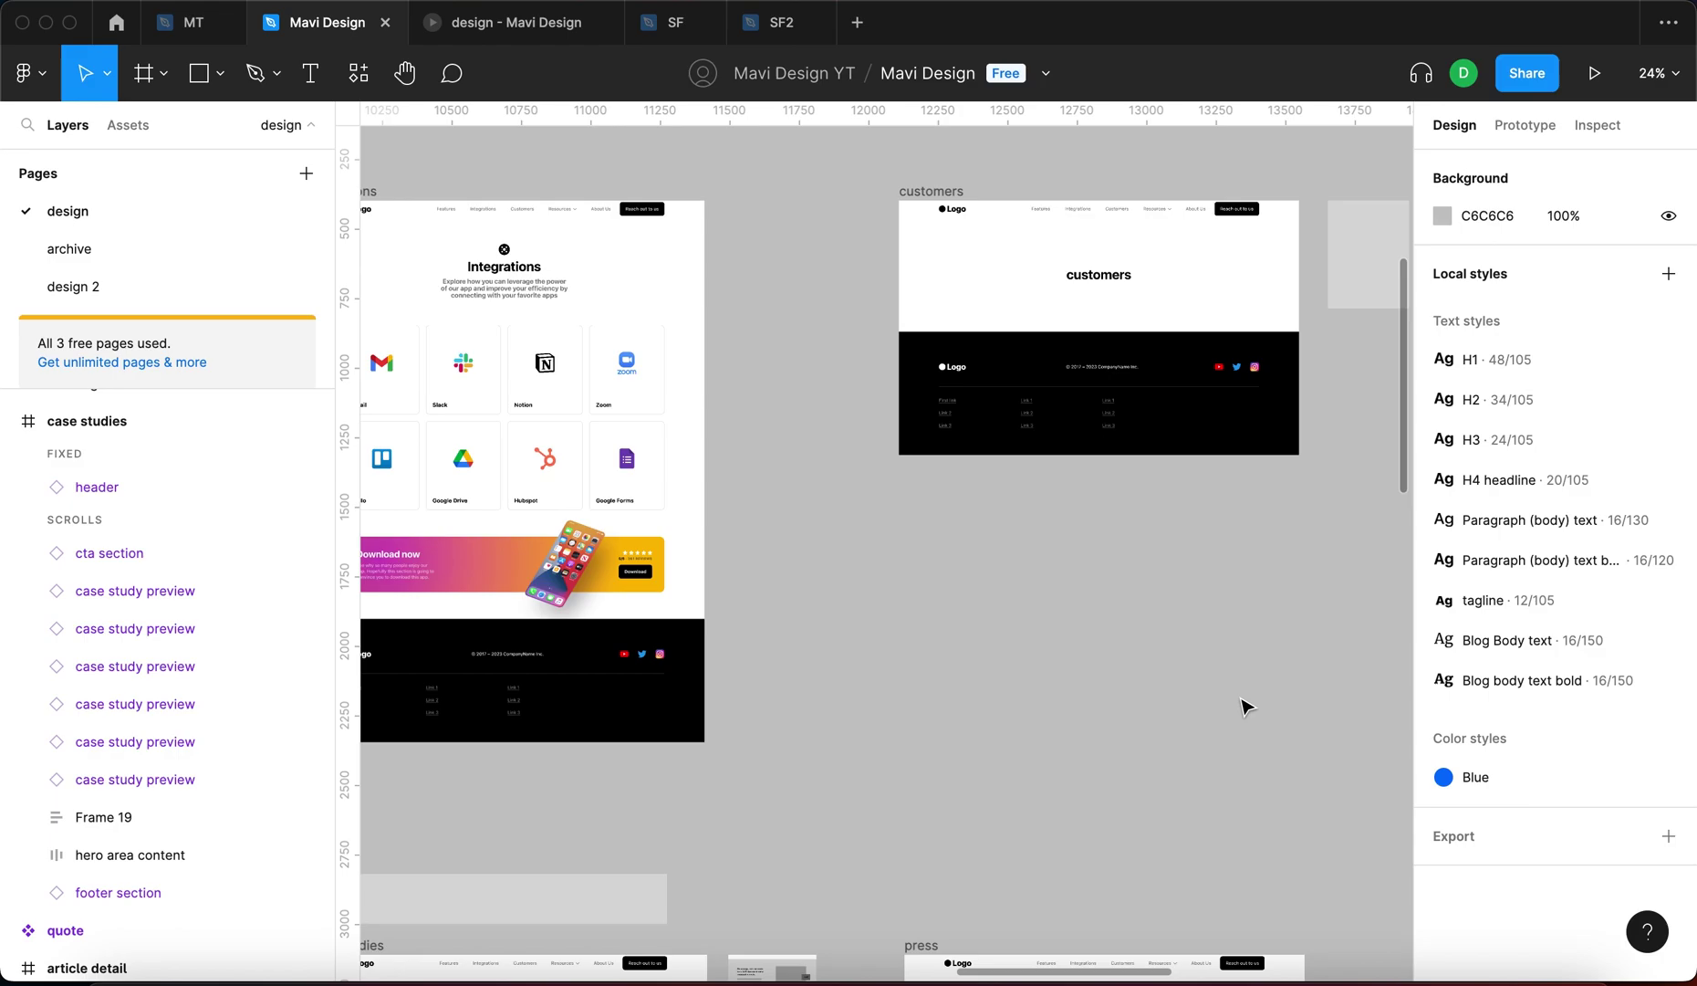
# Move the light grey rectangle beside the customers frame slightly lower
pyautogui.hscroll(4, 1152, 595)
pyautogui.scroll(3, 1152, 595)
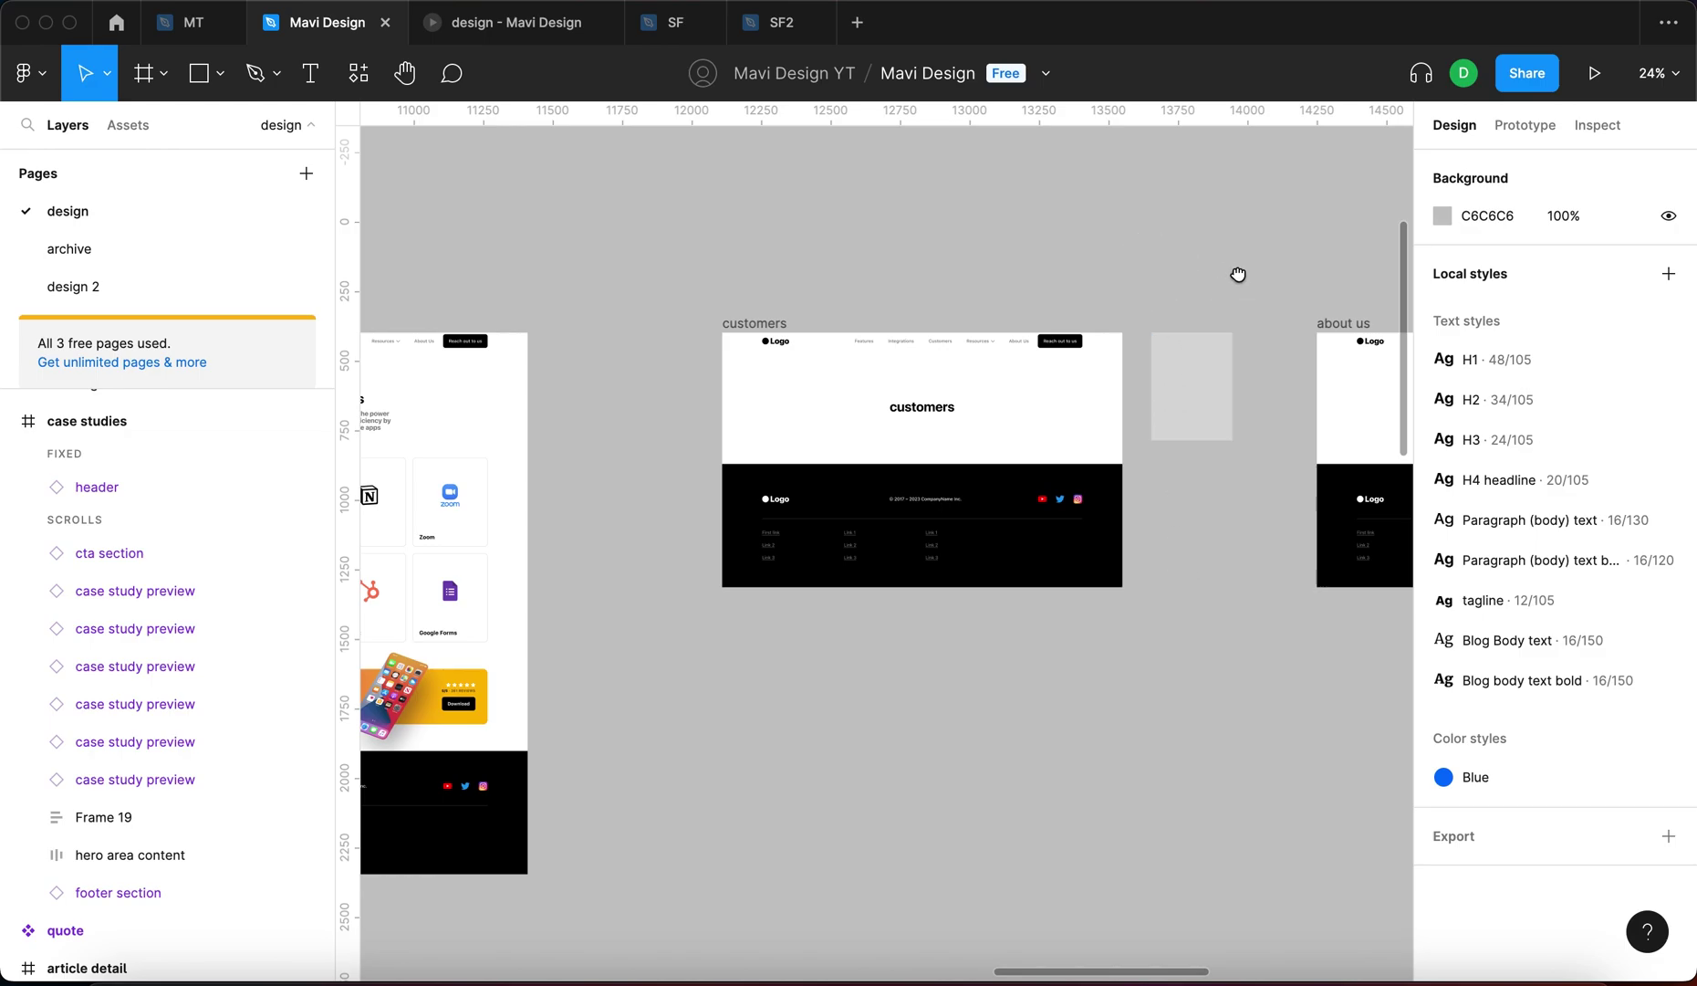
pyautogui.moveTo(1243, 279); pyautogui.dragTo(1206, 261)
pyautogui.scroll(4, 1037, 303)
pyautogui.moveTo(1019, 266); pyautogui.dragTo(1020, 236)
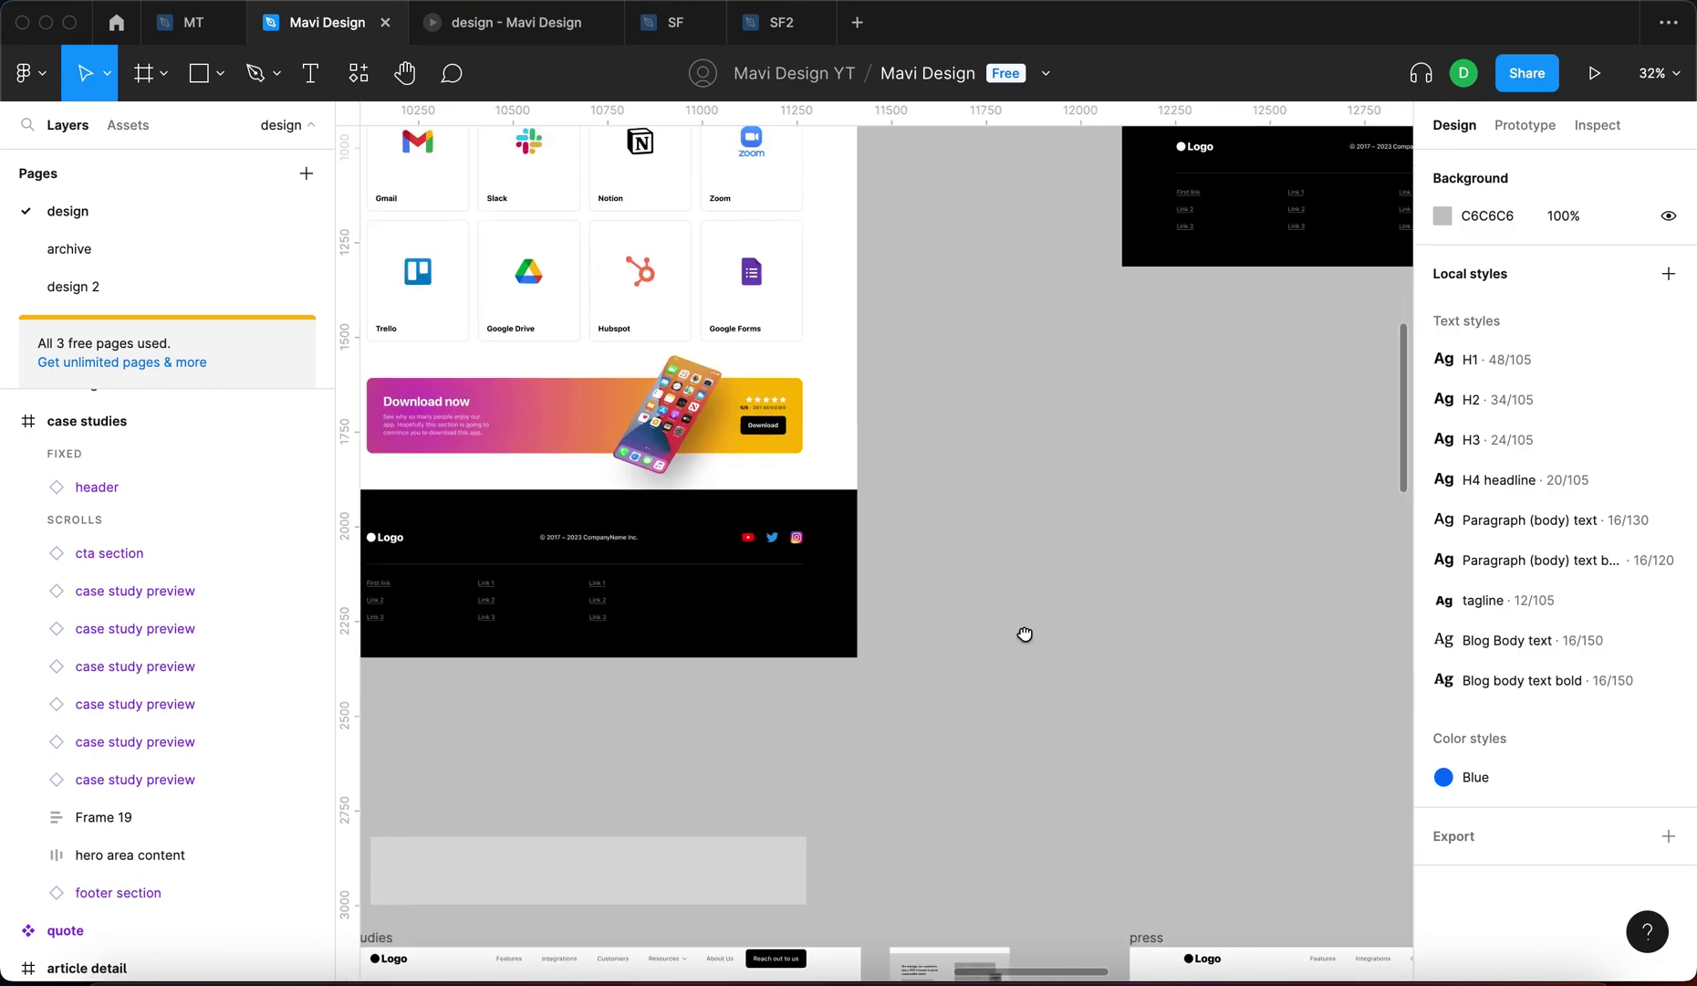
pyautogui.moveTo(1024, 633); pyautogui.dragTo(672, 913)
pyautogui.moveTo(1186, 410); pyautogui.dragTo(1012, 449)
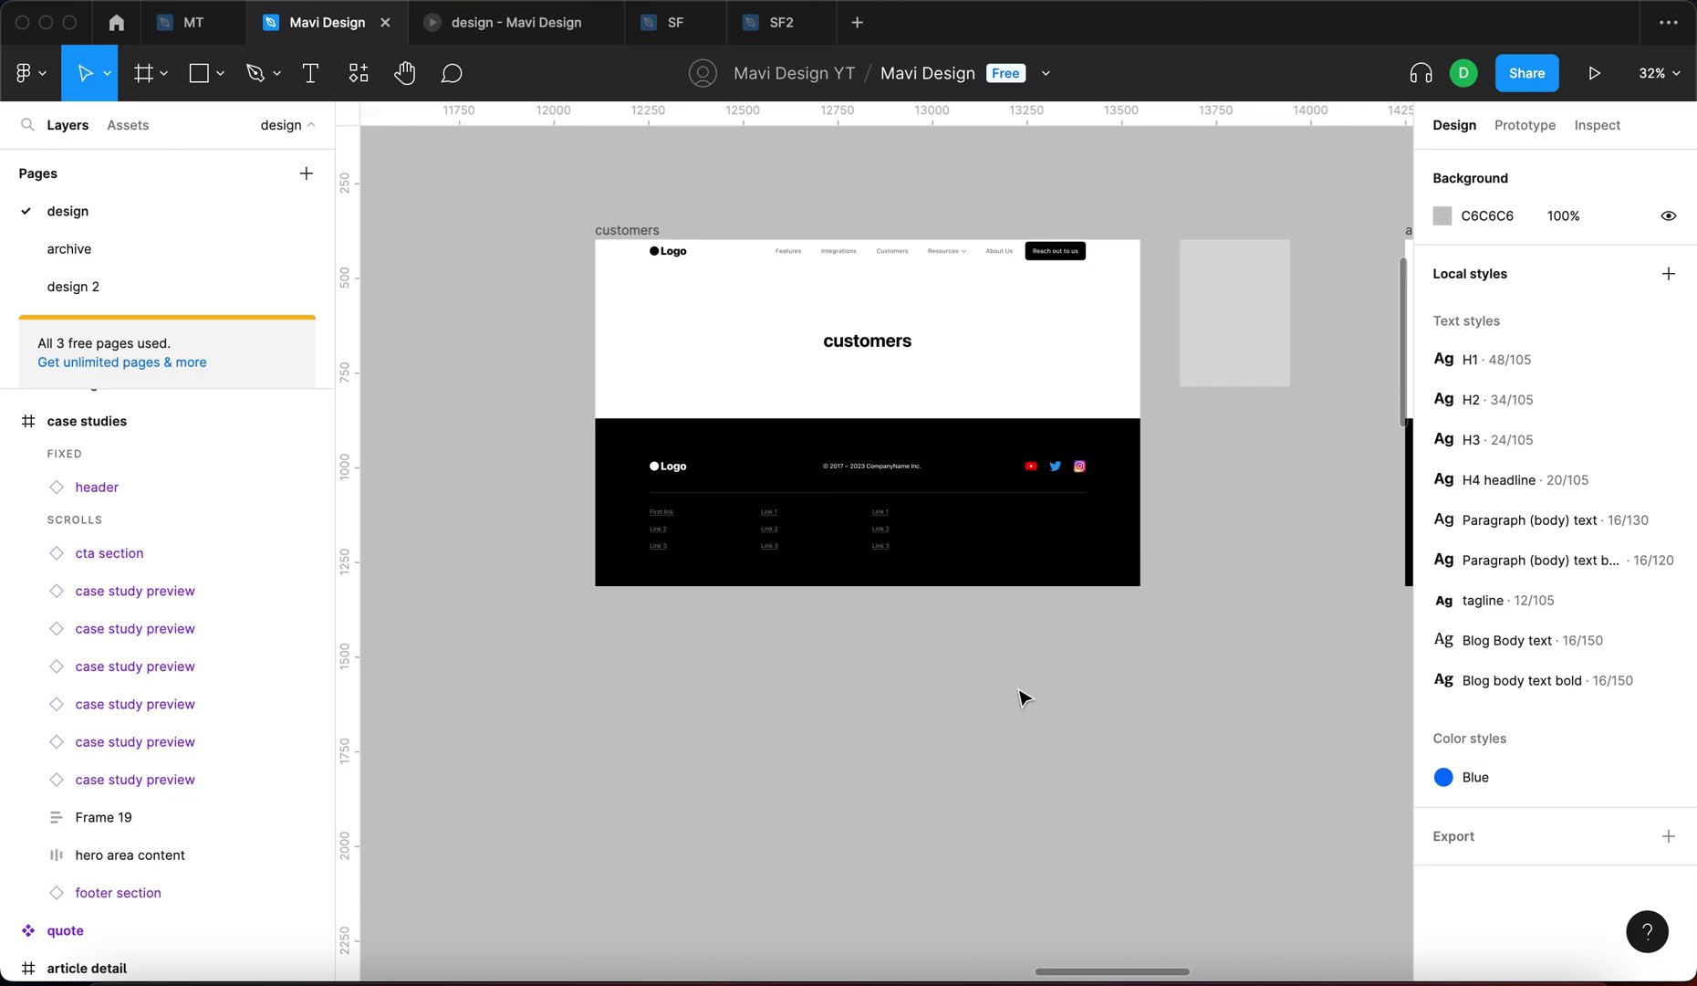
pyautogui.hscroll(4, 1126, 679)
pyautogui.scroll(-1, 1088, 546)
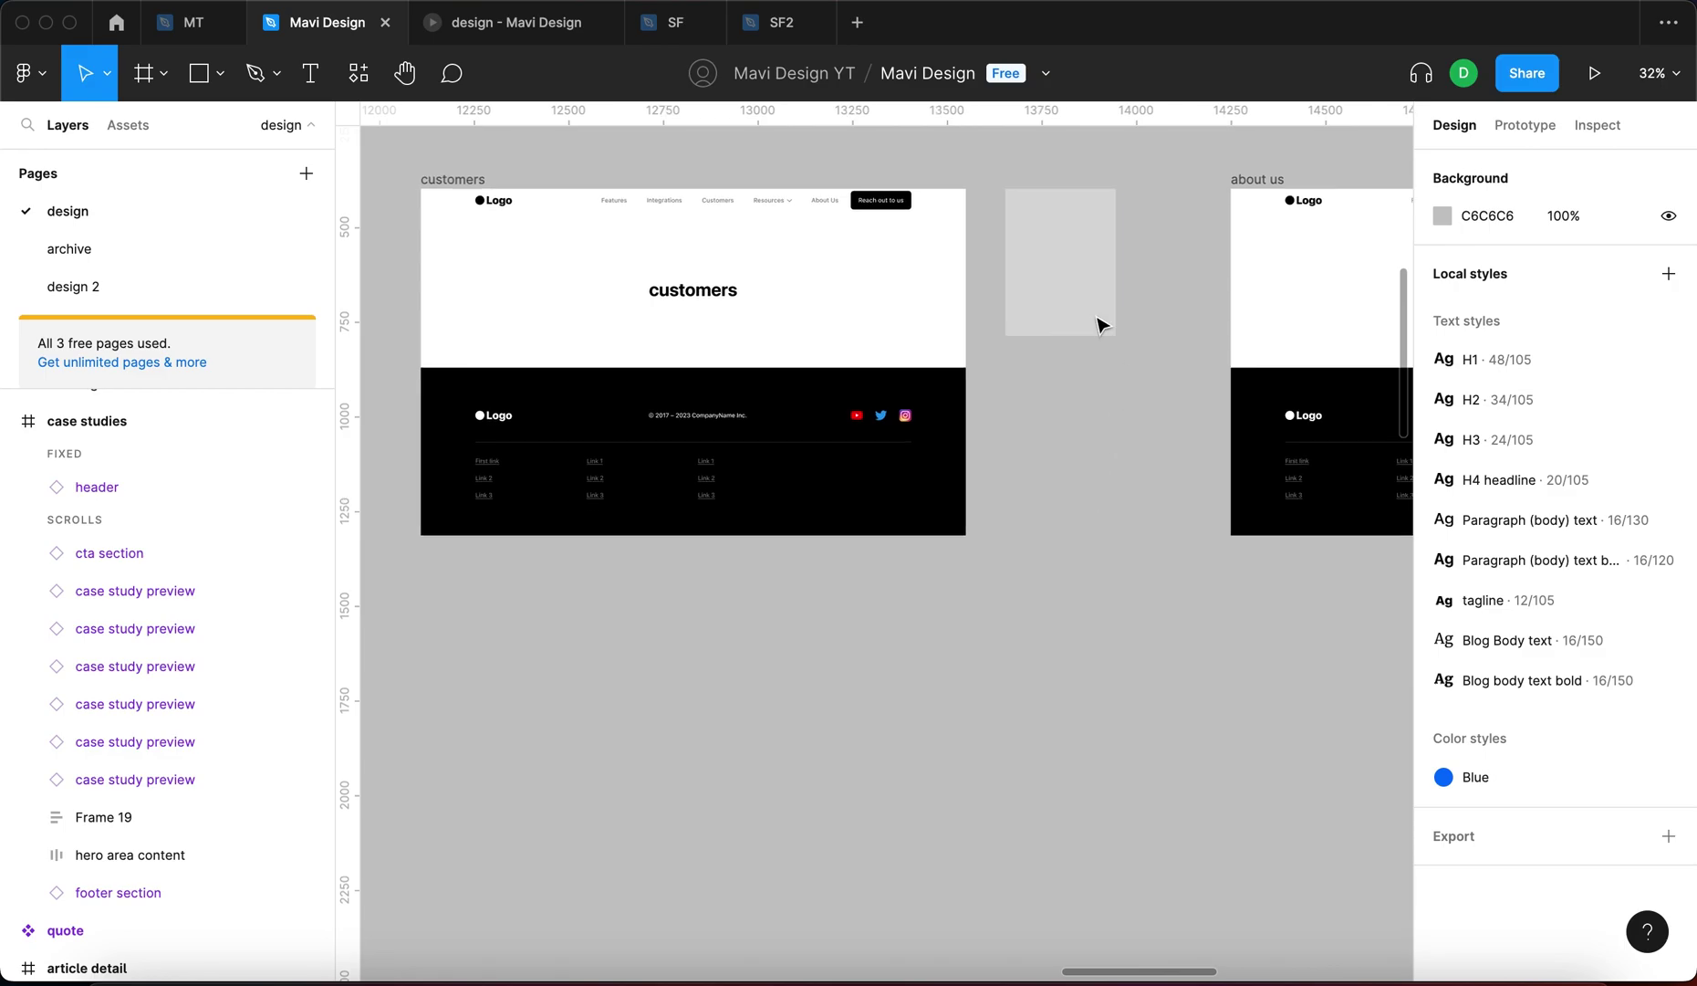
pyautogui.moveTo(1082, 303); pyautogui.dragTo(1075, 360)
pyautogui.click(1092, 487)
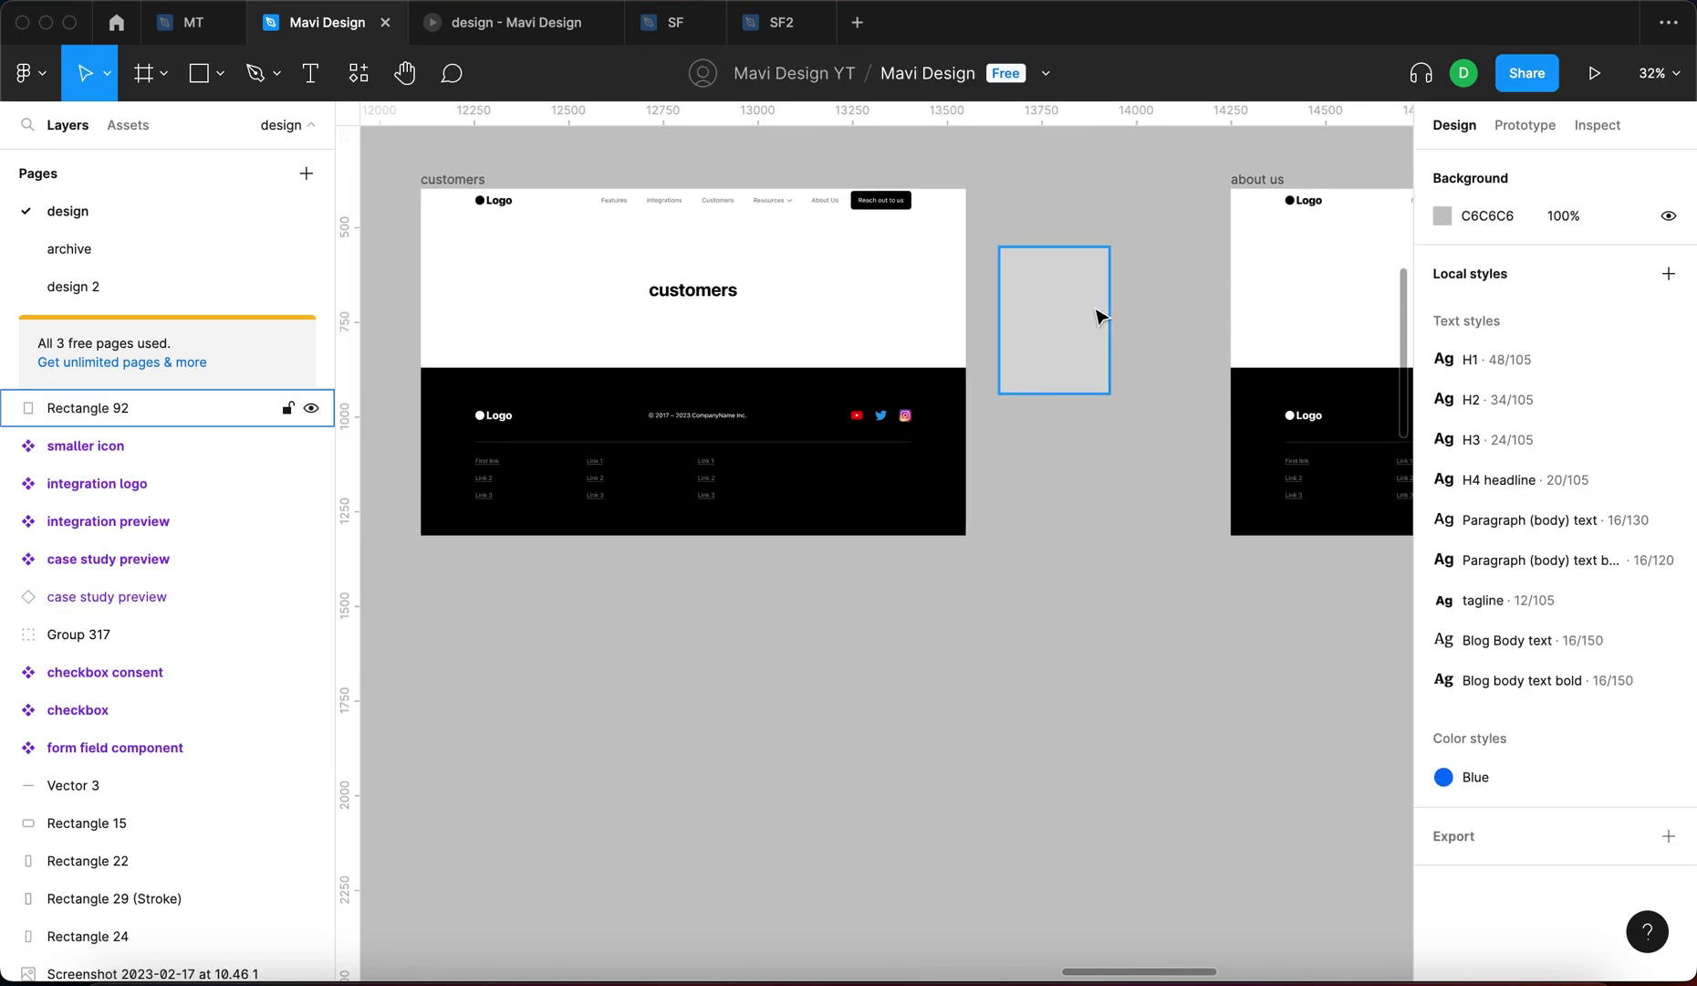
# Select the case study preview component near the case studies page to inspect its default and hover variants
pyautogui.scroll(5, 1077, 327)
pyautogui.scroll(-8, 1069, 332)
pyautogui.moveTo(1028, 658); pyautogui.dragTo(1099, 633)
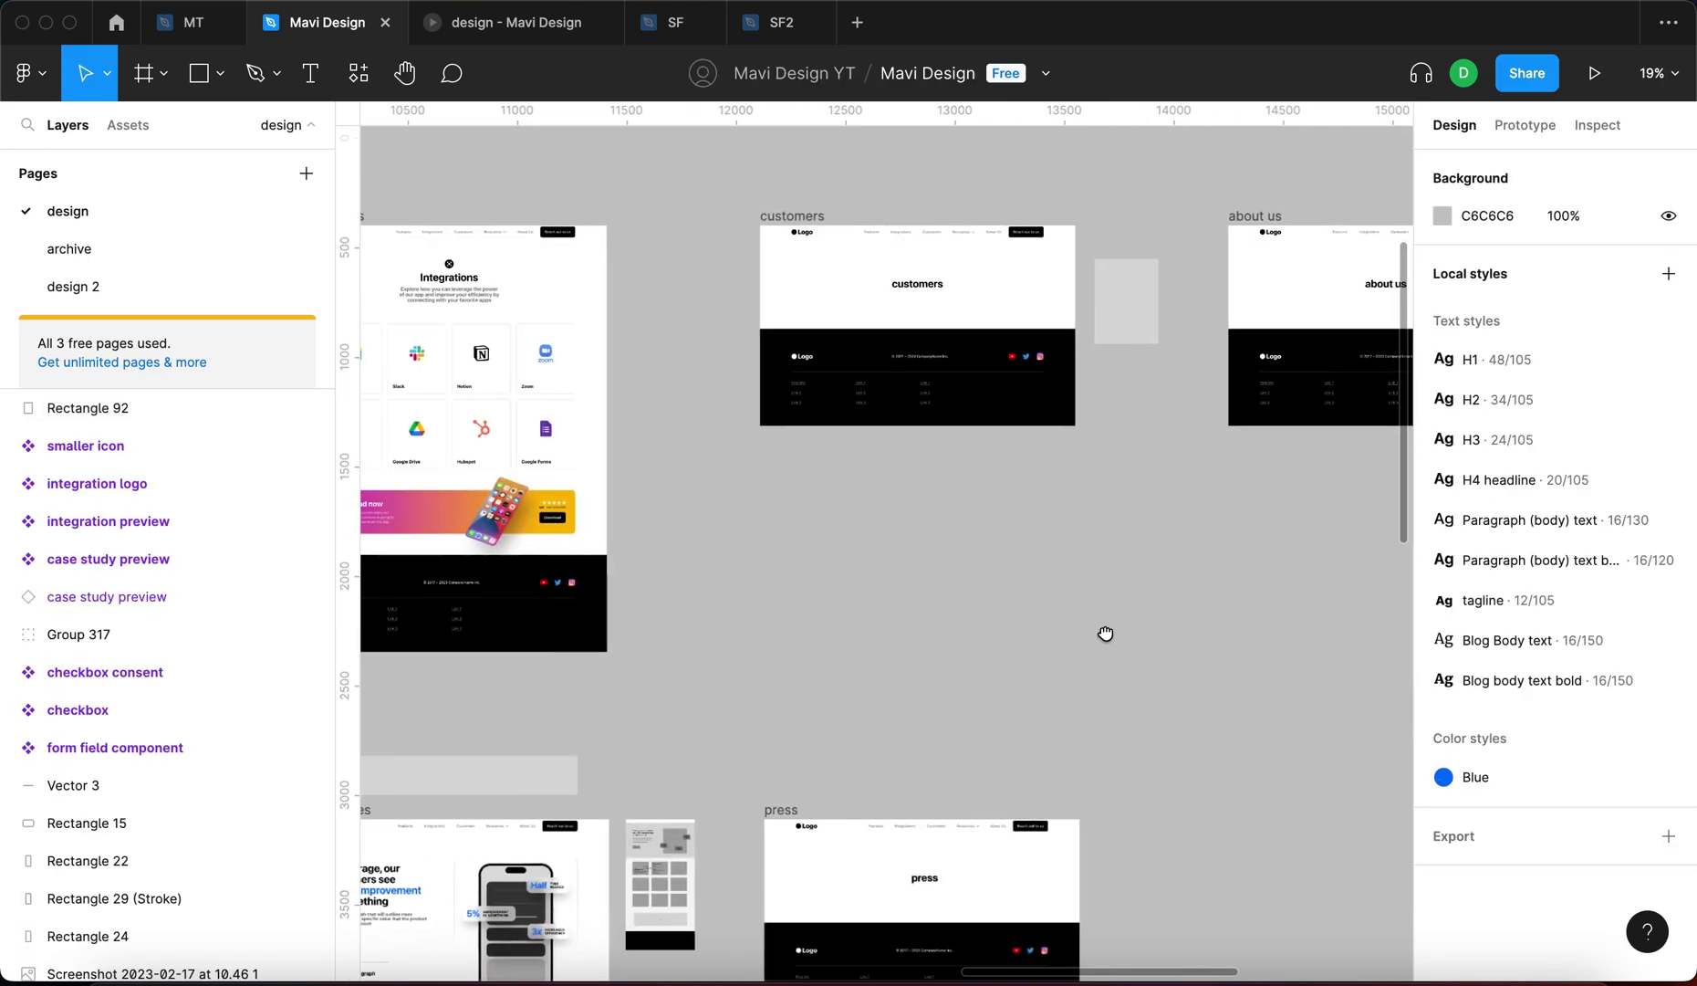
pyautogui.hscroll(-8, 1099, 633)
pyautogui.scroll(-4, 856, 534)
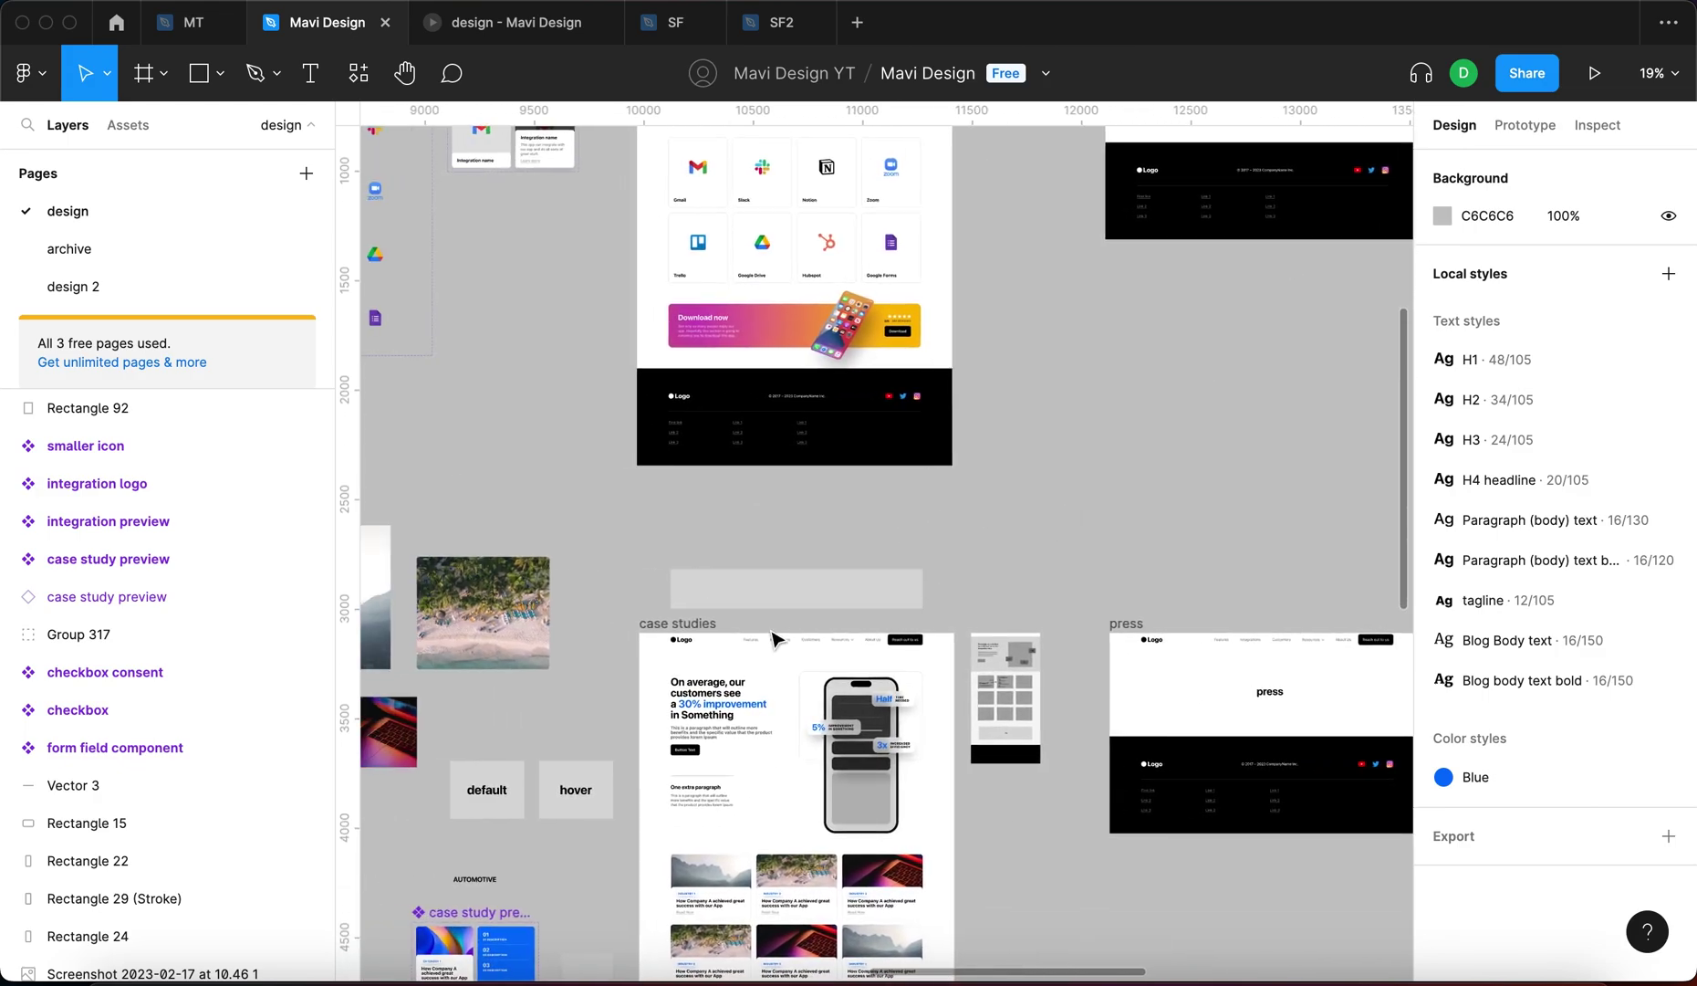
pyautogui.moveTo(604, 608); pyautogui.dragTo(692, 383)
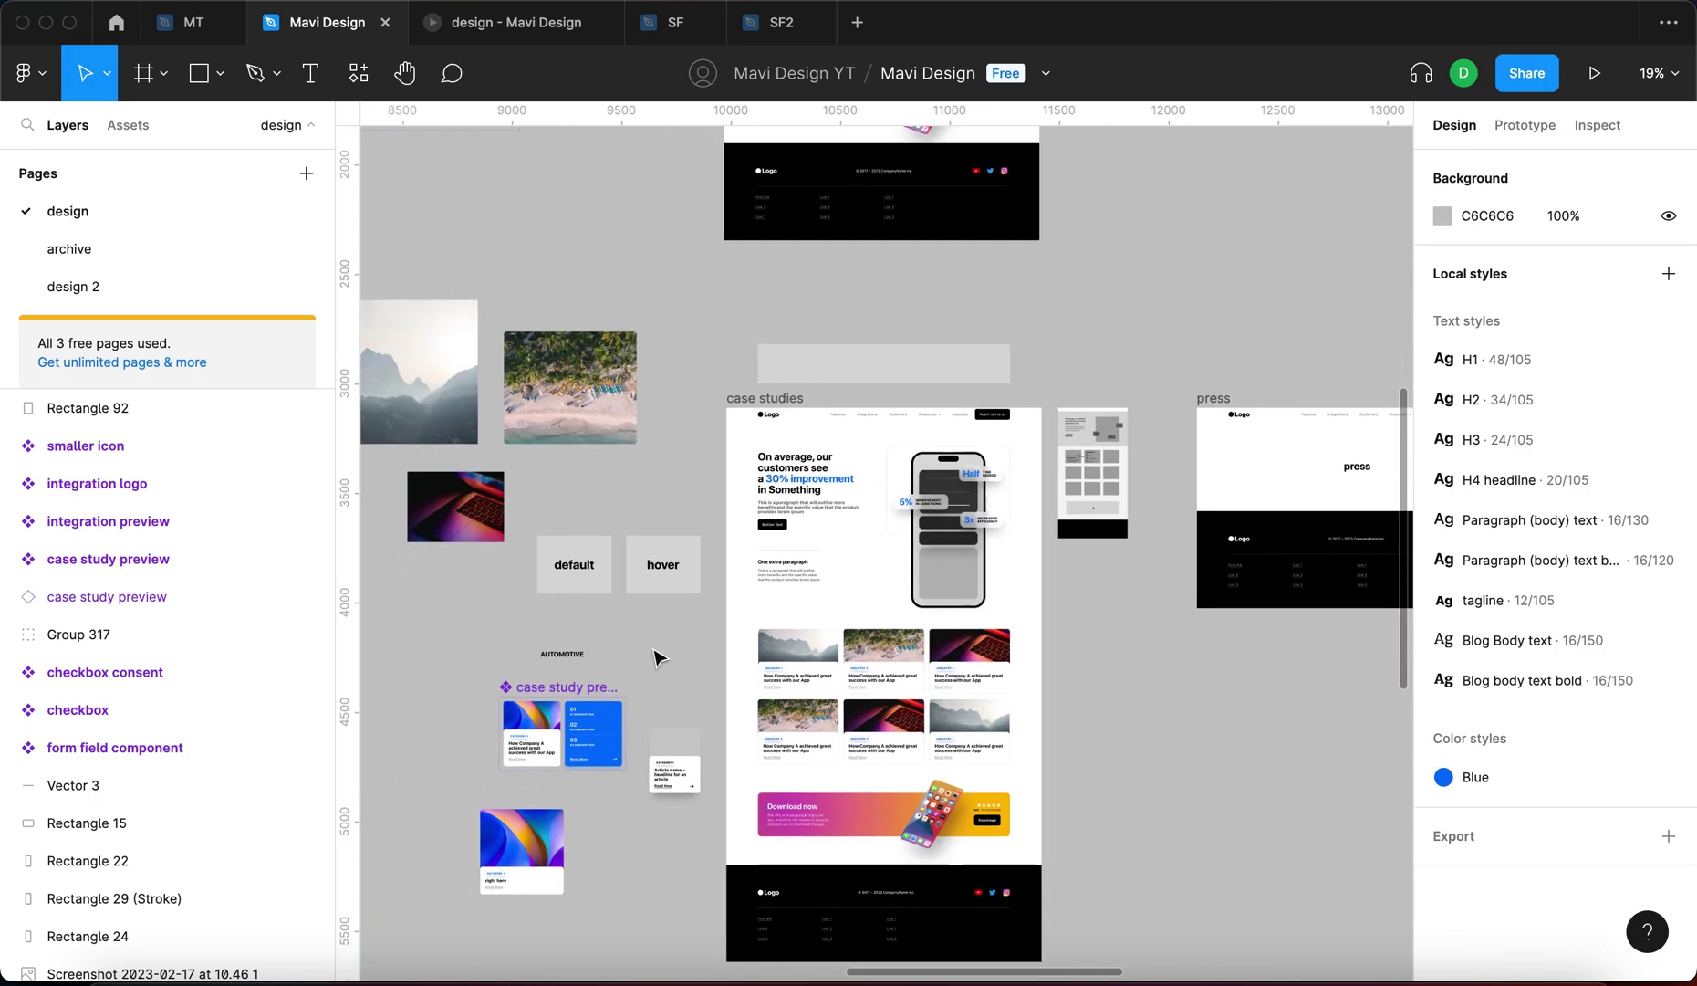
pyautogui.moveTo(653, 650); pyautogui.dragTo(757, 480)
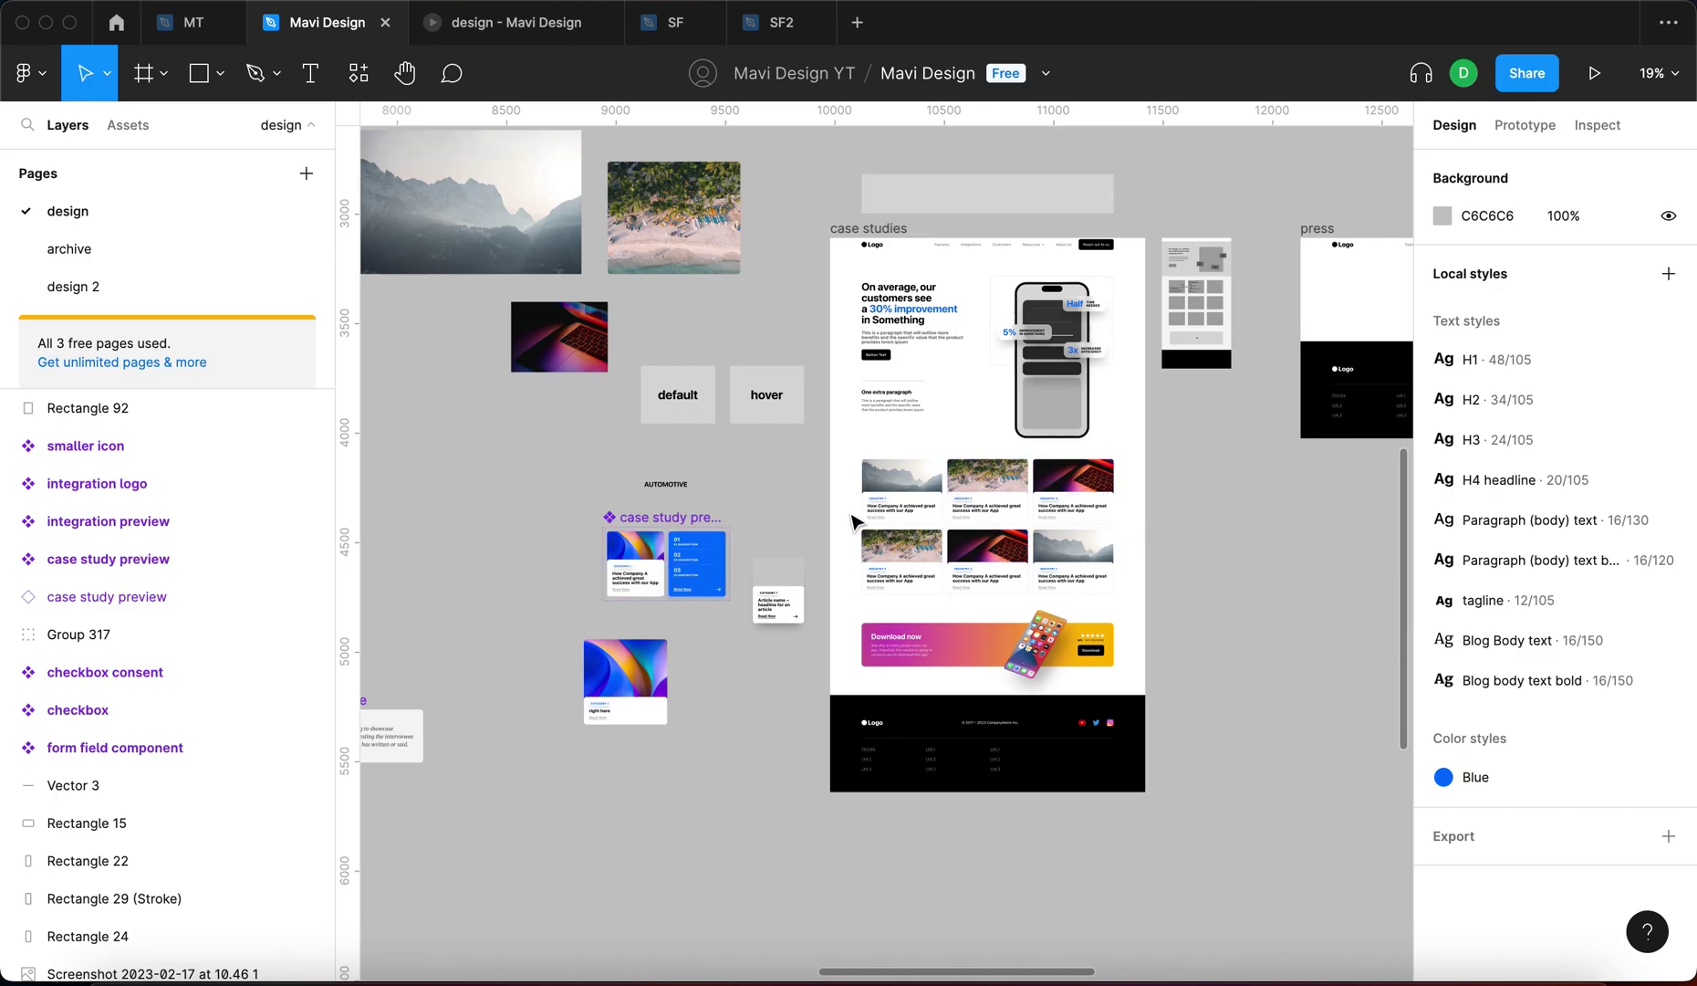
pyautogui.scroll(5, 751, 575)
pyautogui.click(784, 553)
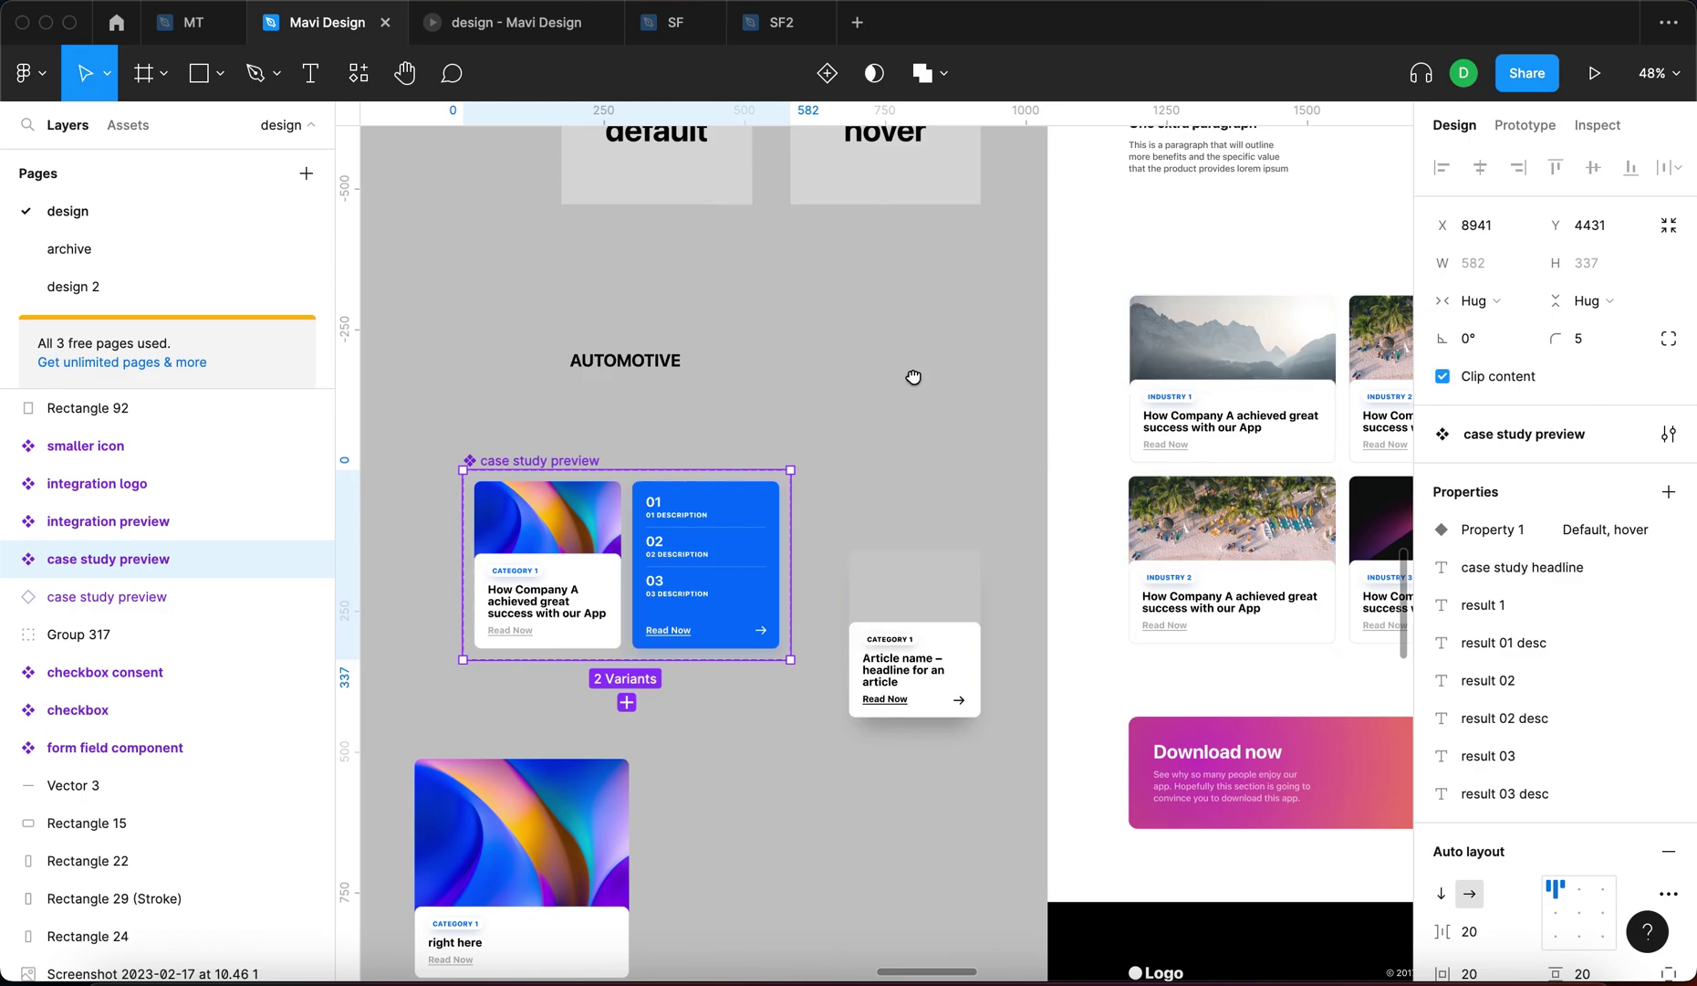
# Examine the integrations page and its integration preview component, and return to the customers frame with nothing selected
pyautogui.hscroll(5, 922, 365)
pyautogui.hscroll(2, 1059, 395)
pyautogui.scroll(4, 1058, 398)
pyautogui.scroll(-5, 970, 539)
pyautogui.scroll(5, 904, 562)
pyautogui.scroll(4, 899, 561)
pyautogui.scroll(3, 638, 434)
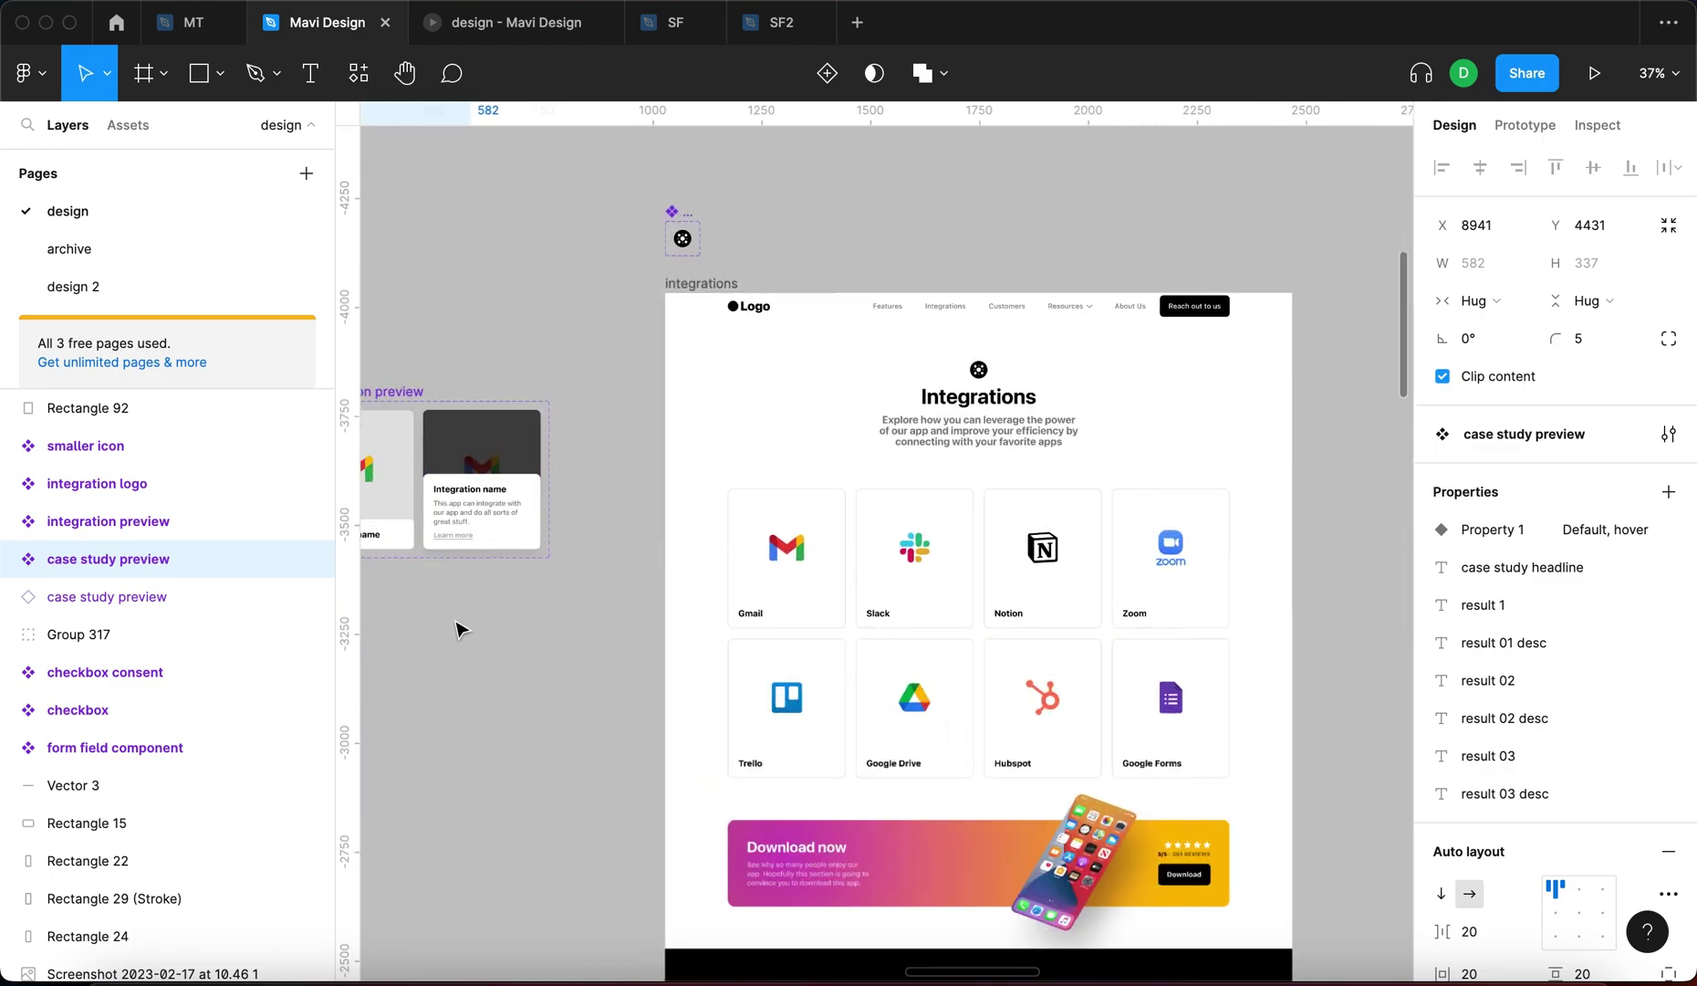
pyautogui.hscroll(-4, 458, 625)
pyautogui.click(900, 640)
pyautogui.moveTo(926, 640); pyautogui.dragTo(986, 511)
pyautogui.hscroll(3, 713, 639)
pyautogui.scroll(-5, 713, 639)
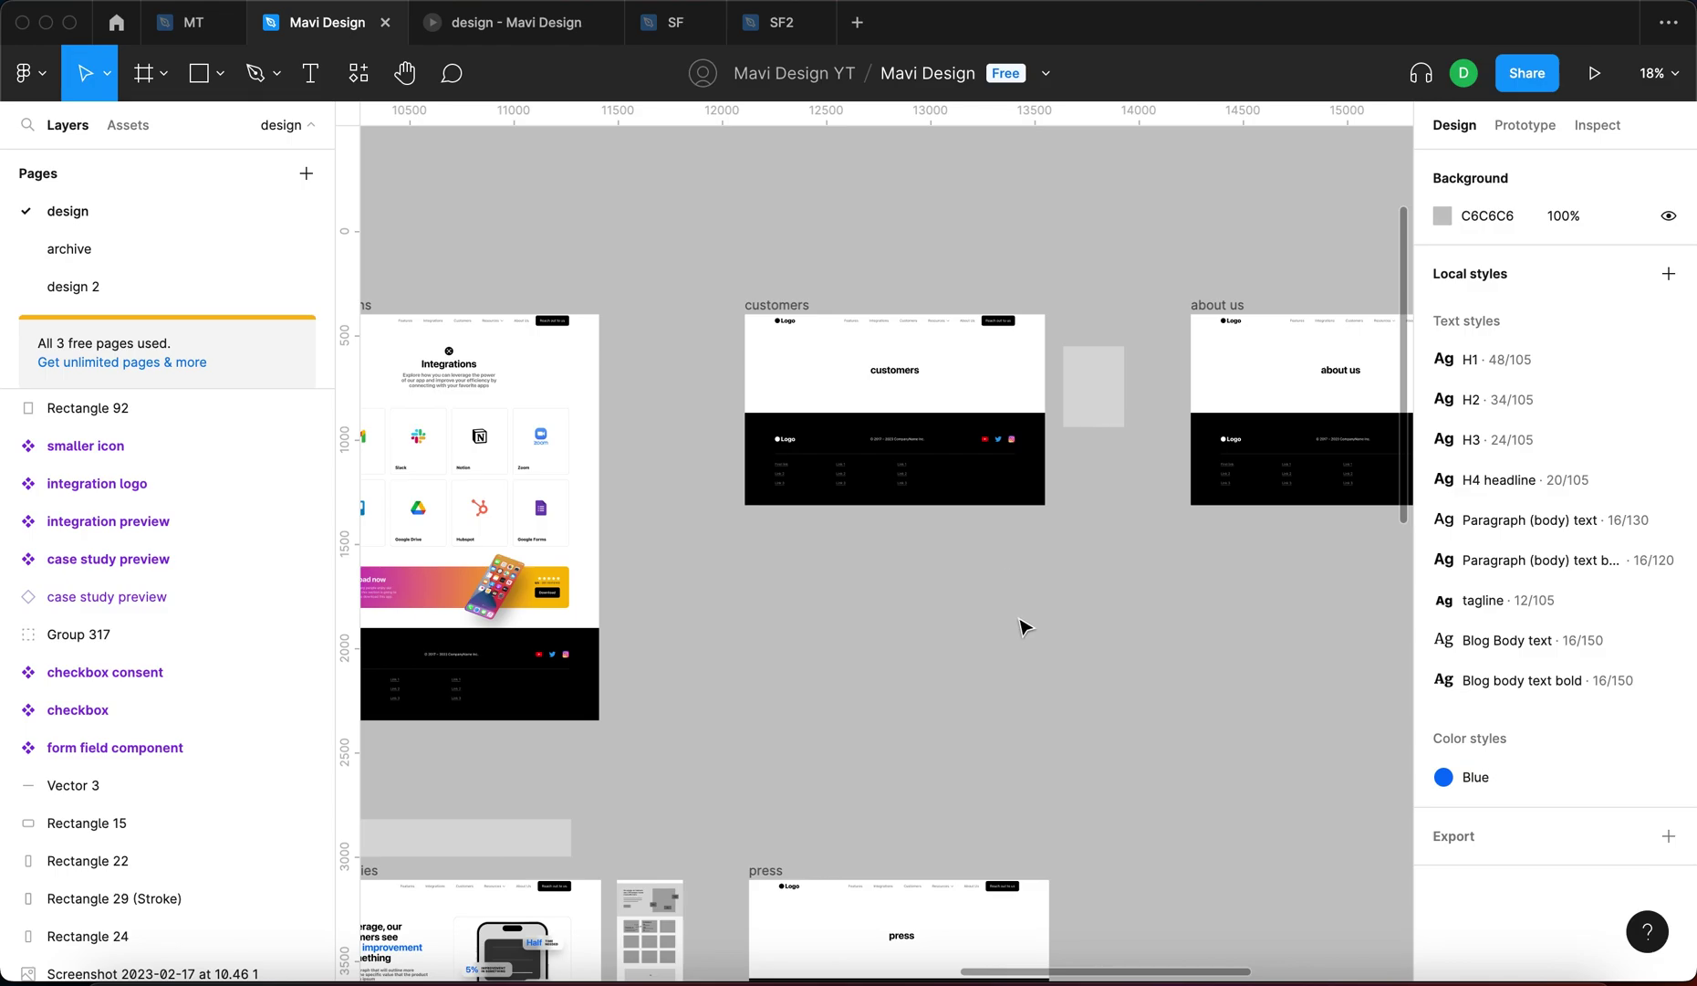
# Lengthen the customers frame to about 1722 px and move its footer section lower
pyautogui.click(780, 297)
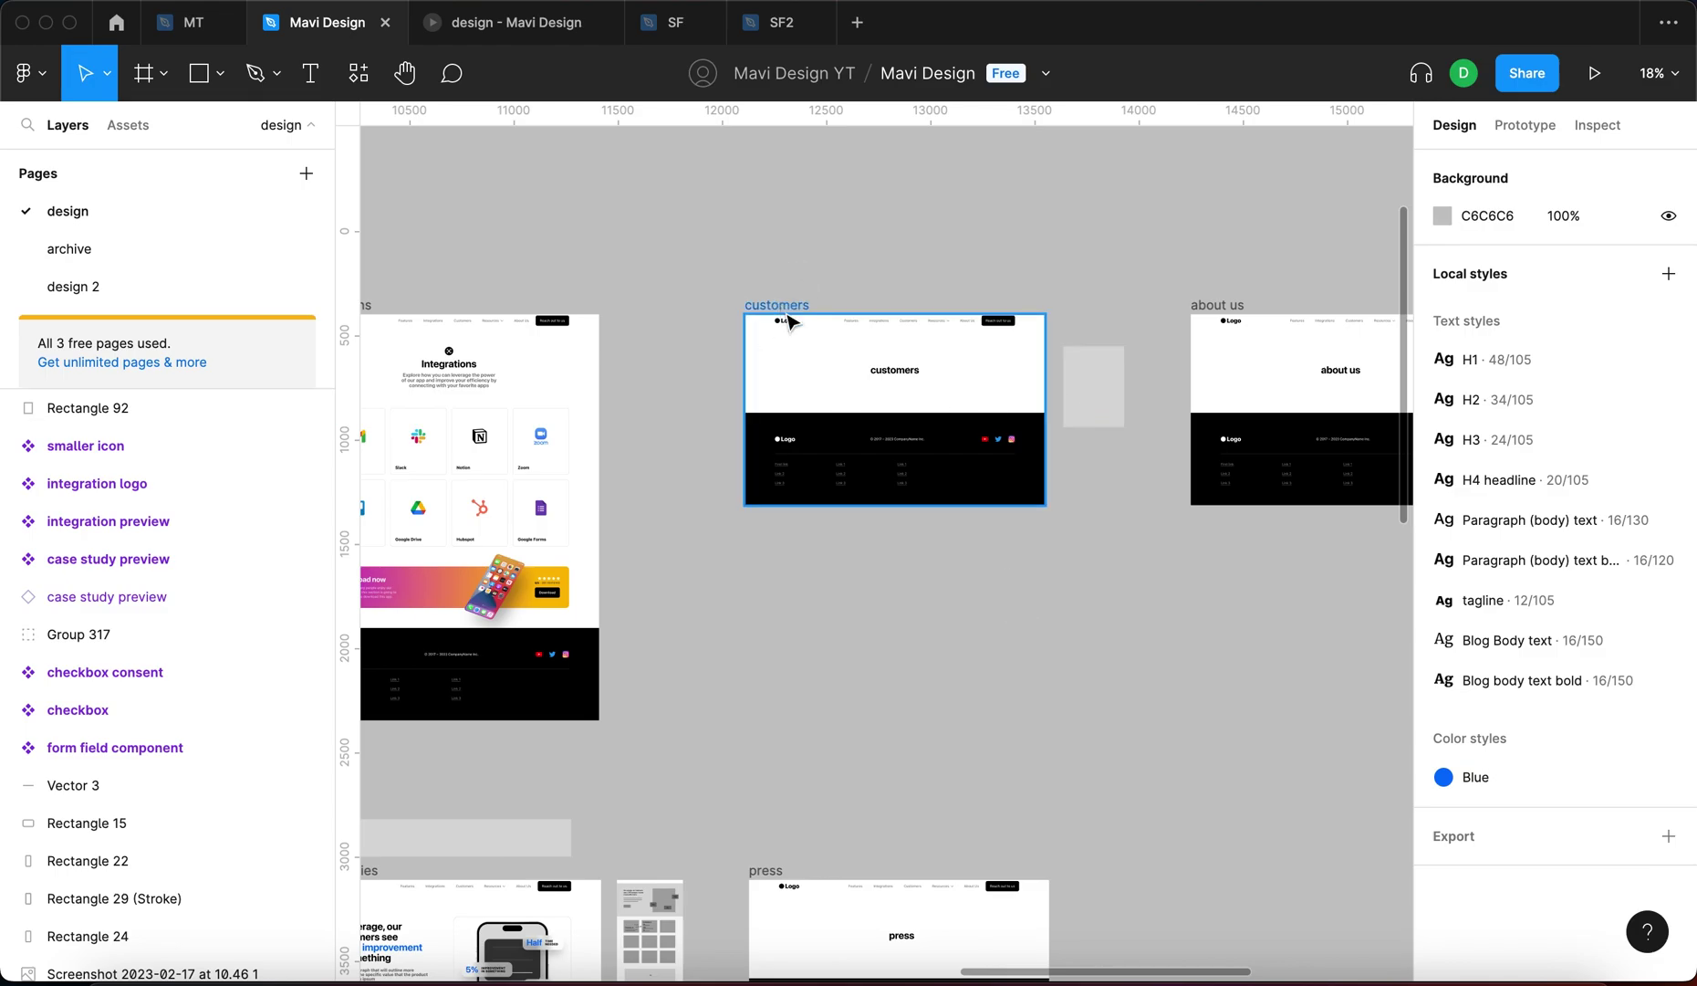
pyautogui.moveTo(928, 505); pyautogui.dragTo(928, 554)
pyautogui.press('super+z')
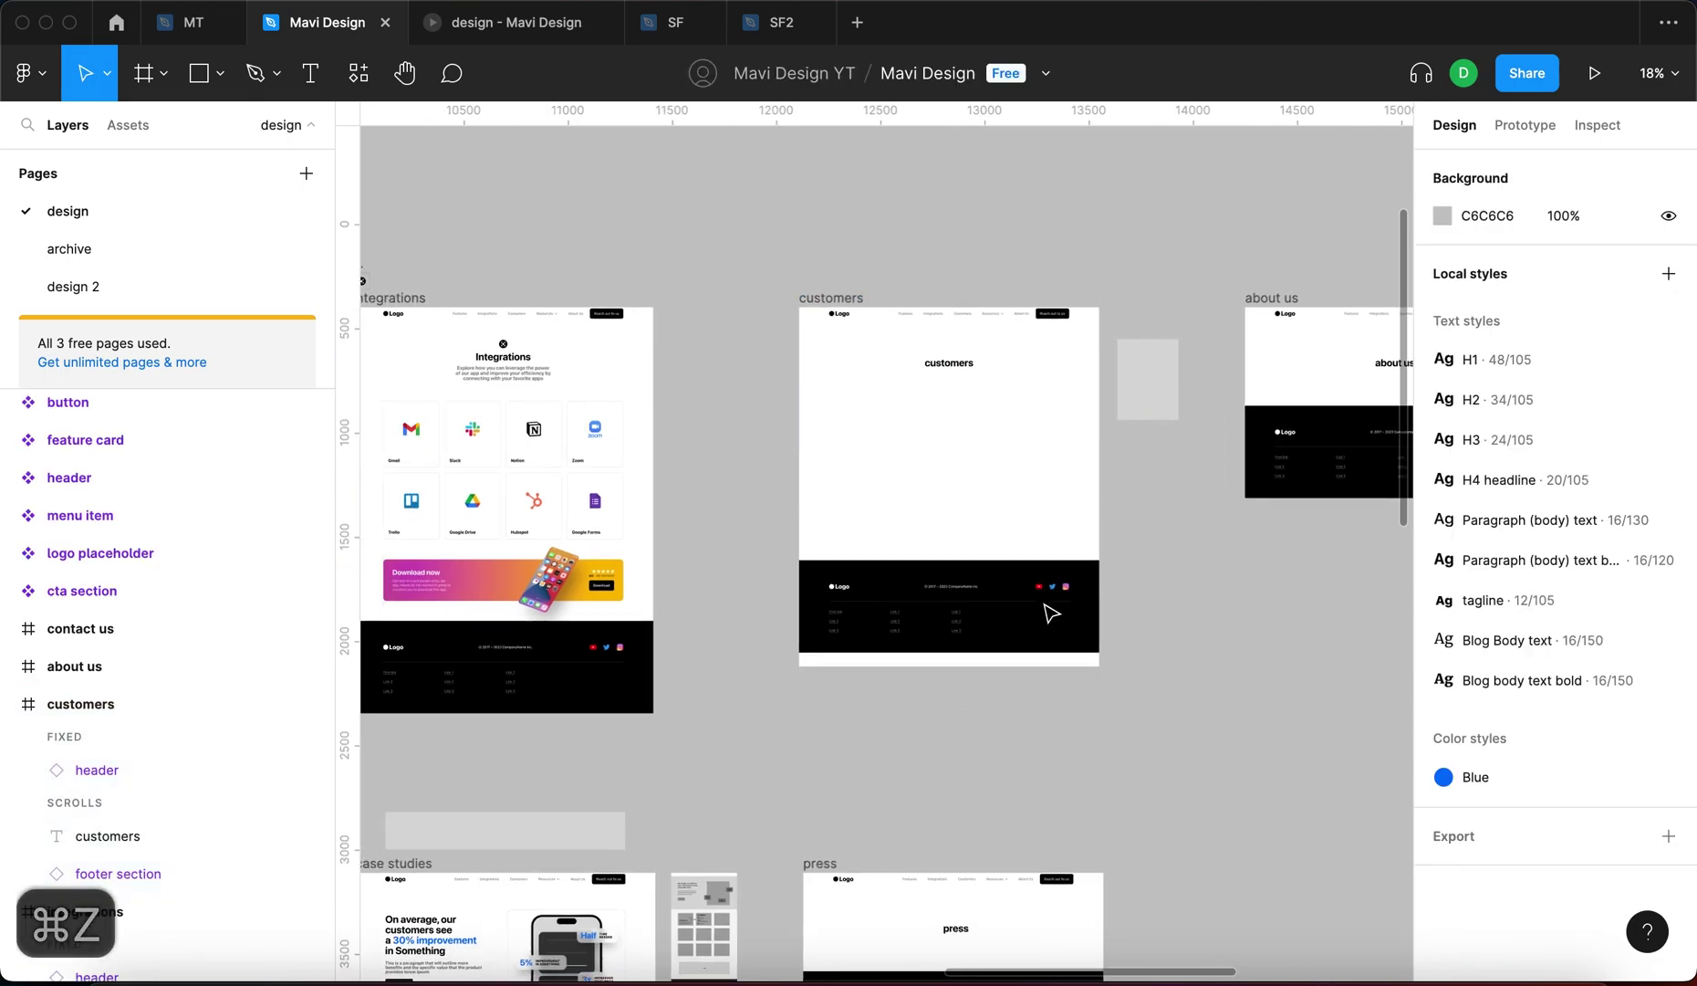
# Move the light grey rectangle into the customers frame below the heading and widen it across most of the page
pyautogui.hscroll(-6, 1051, 610)
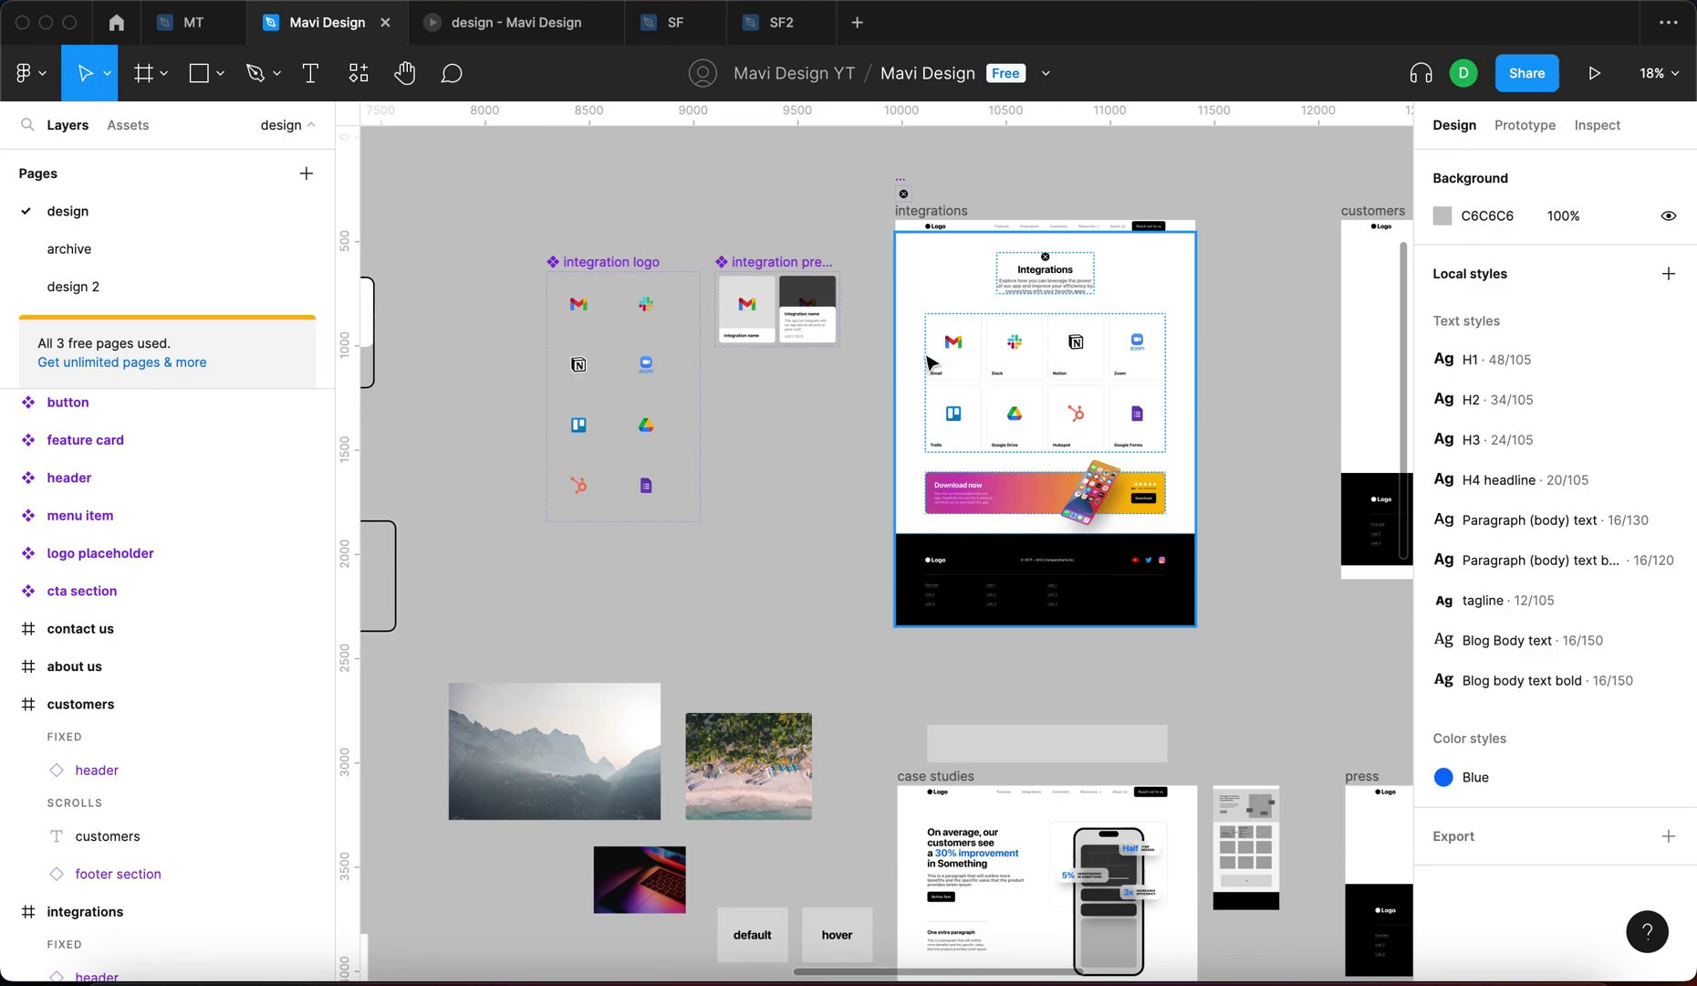
pyautogui.hscroll(2, 949, 361)
pyautogui.scroll(3, 976, 365)
pyautogui.hscroll(5, 955, 409)
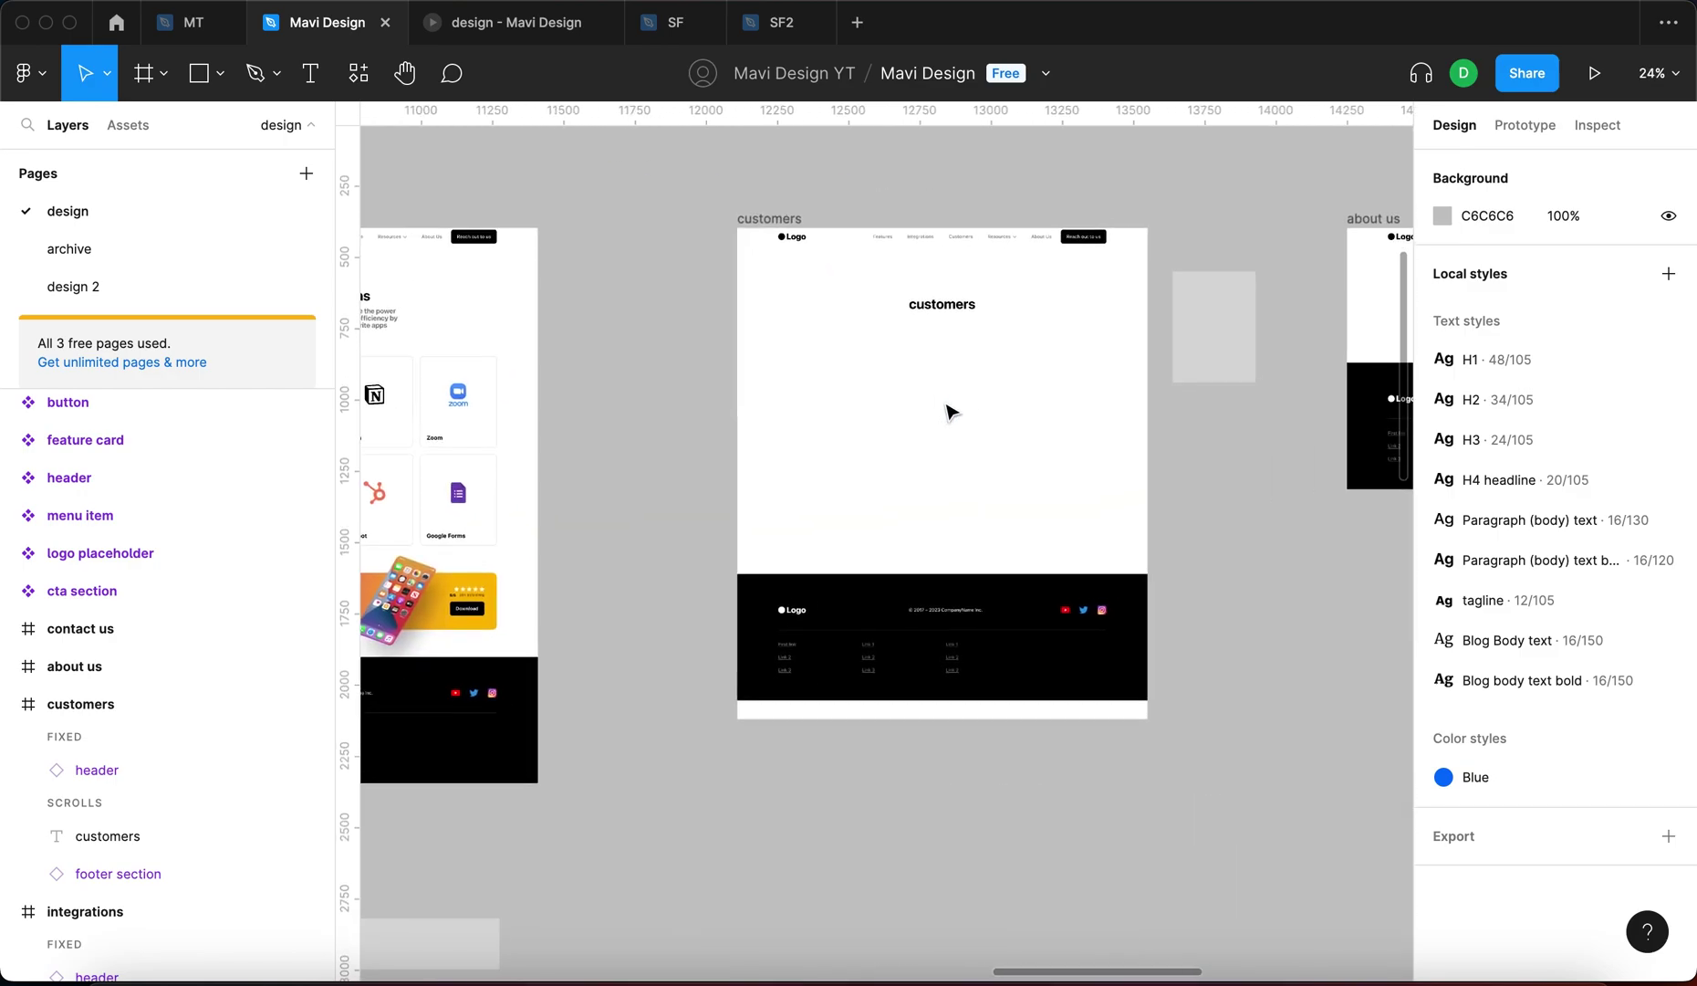
pyautogui.moveTo(1191, 362); pyautogui.dragTo(1104, 422)
pyautogui.click(761, 221)
pyautogui.hotkey('shift', 'g')
pyautogui.hotkey('shift', 'g')
pyautogui.moveTo(790, 415); pyautogui.dragTo(761, 415)
pyautogui.scroll(5, 940, 410)
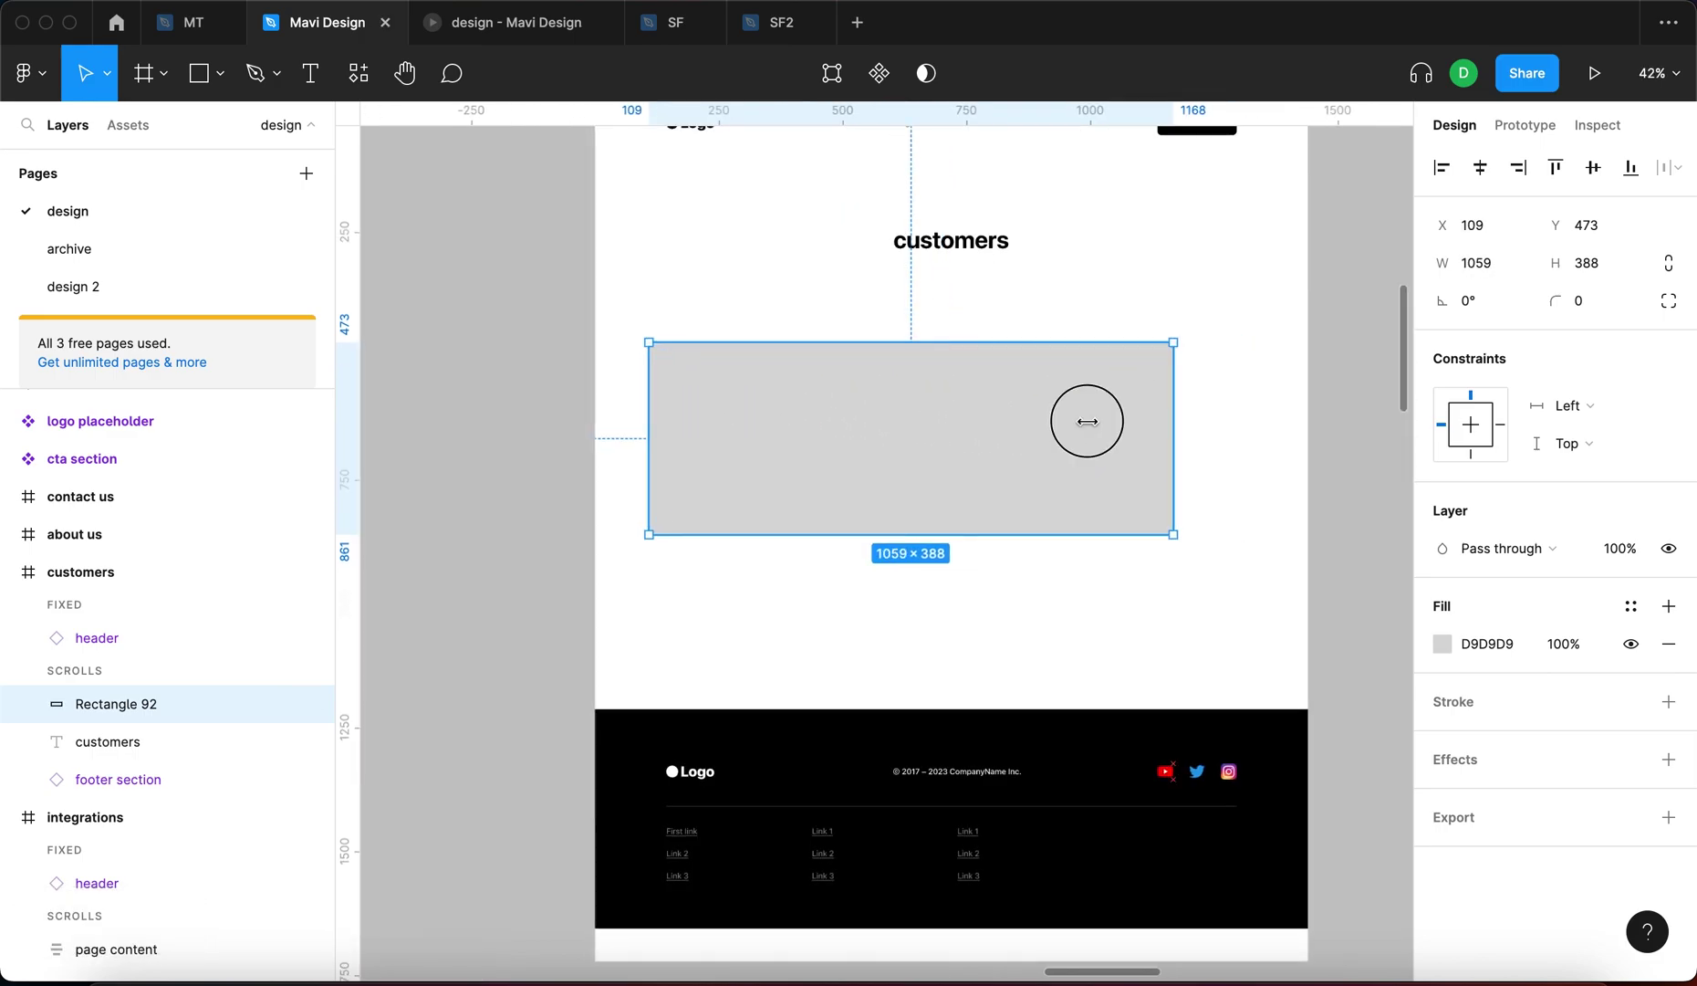
# Narrow the grey rectangle to about 602 px and place a duplicate beside it with a small gap
pyautogui.moveTo(1238, 429); pyautogui.dragTo(948, 424)
pyautogui.click(799, 446)
pyautogui.moveTo(799, 445); pyautogui.dragTo(1102, 447)
# Move the footer section down to about Y 1318 and extend the customers frame to about 2058 px tall
pyautogui.click(1031, 747)
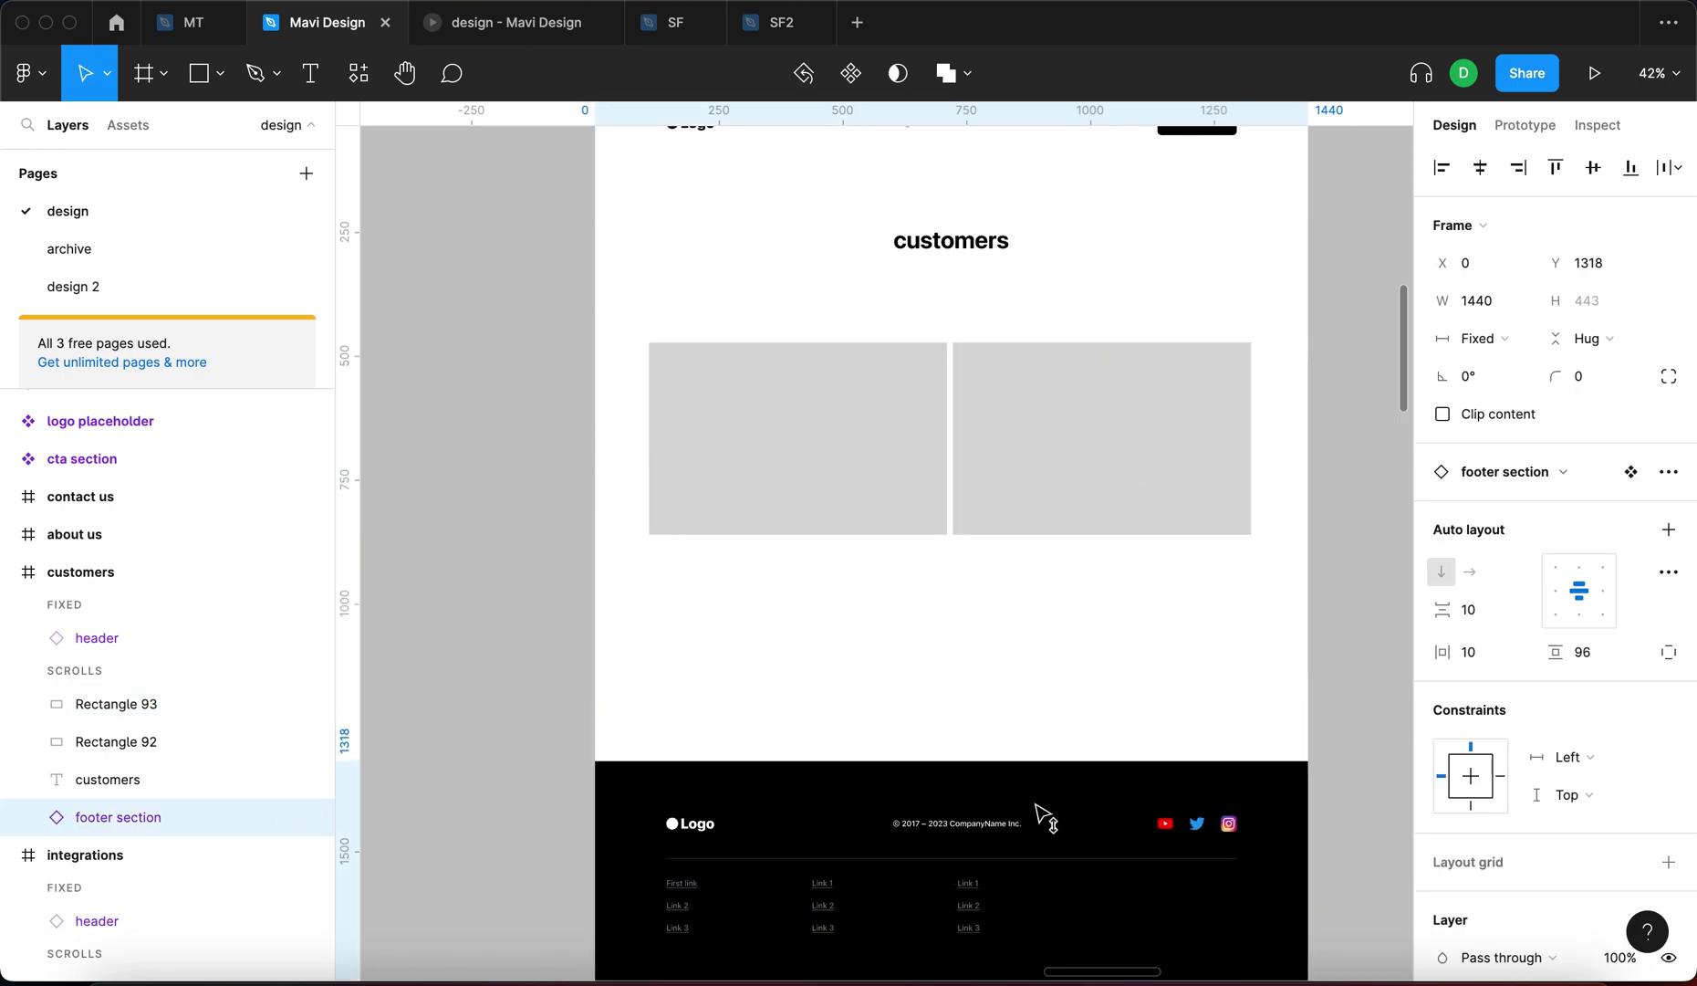
pyautogui.scroll(-3, 954, 507)
pyautogui.click(767, 243)
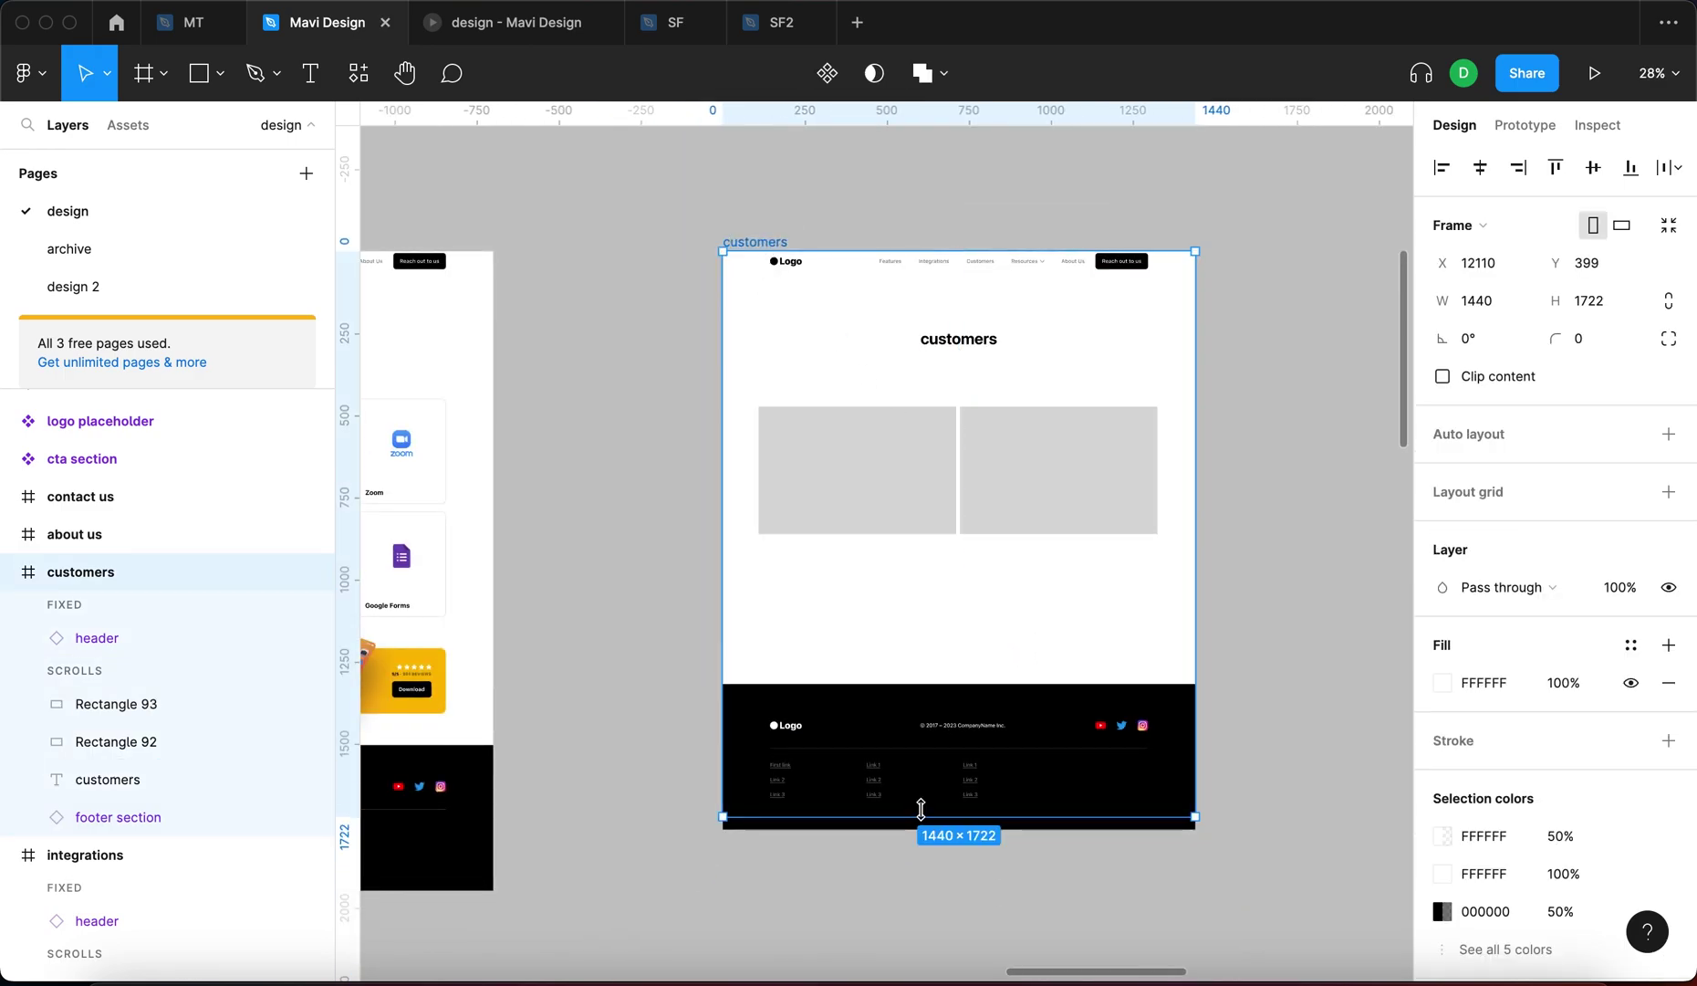
pyautogui.moveTo(921, 809); pyautogui.dragTo(925, 921)
pyautogui.click(1059, 744)
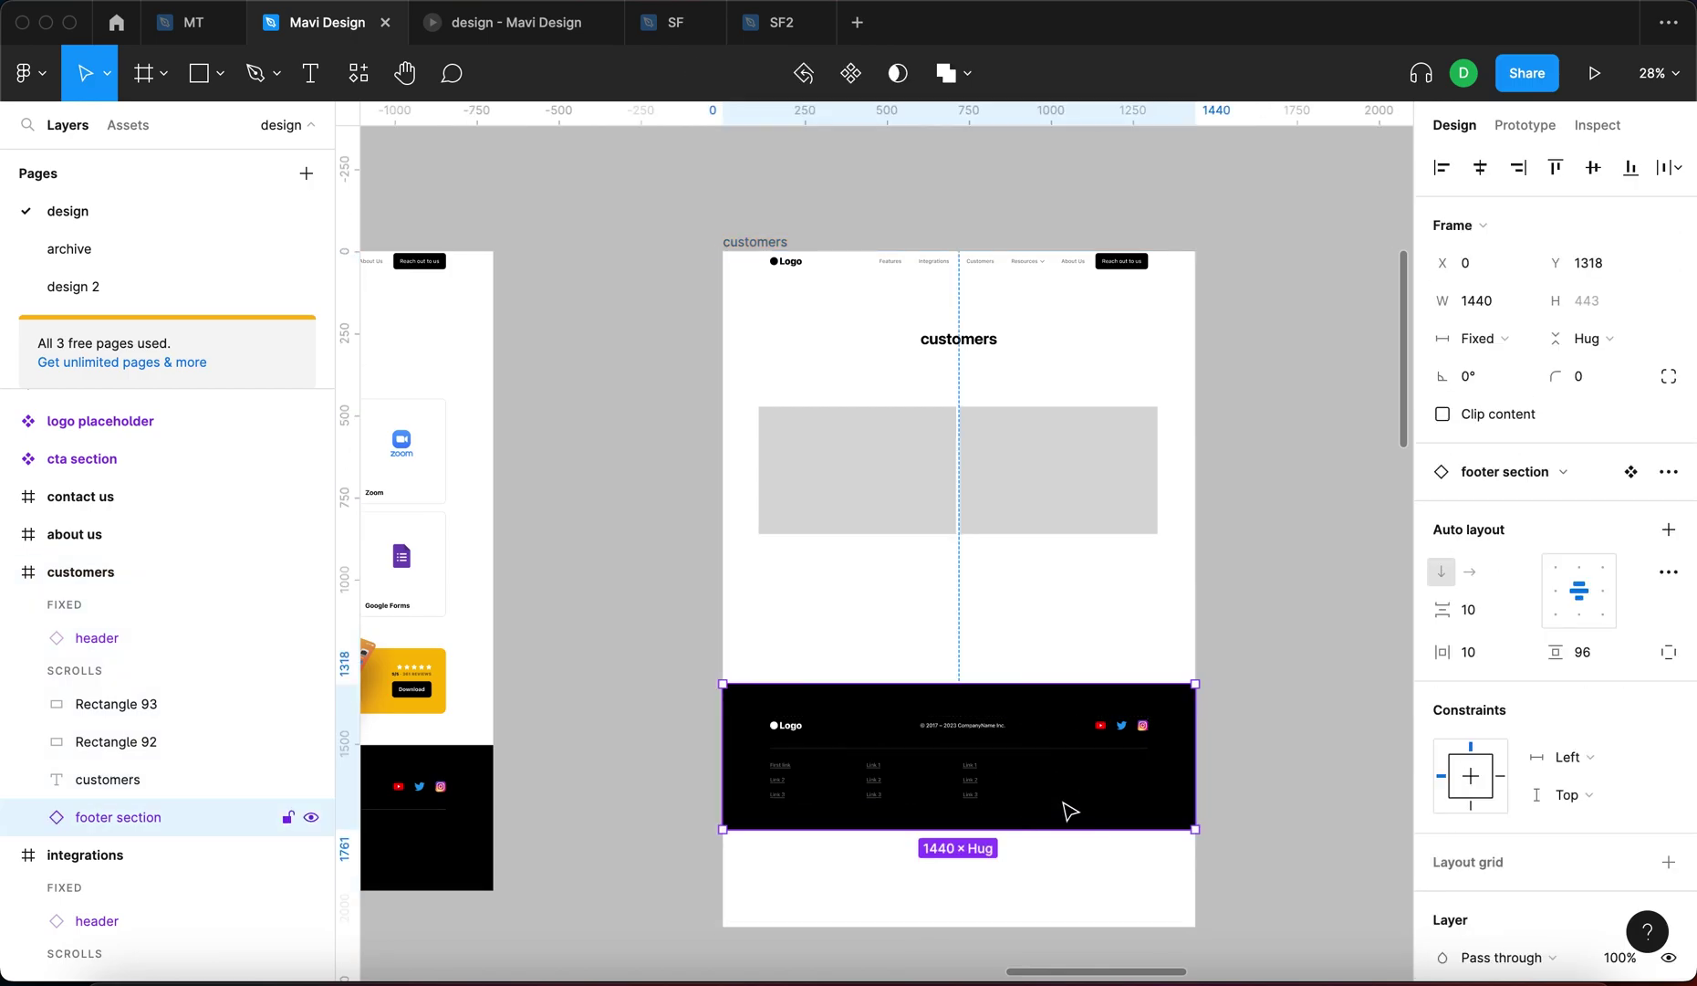
# Add a third grey rectangle of about 1216 by 388 px below the pair, spanning both of them
pyautogui.hotkey('ctrl', 'v')
pyautogui.moveTo(981, 463); pyautogui.dragTo(759, 607)
pyautogui.press('Escape')
pyautogui.scroll(5, 1009, 511)
pyautogui.click(830, 393)
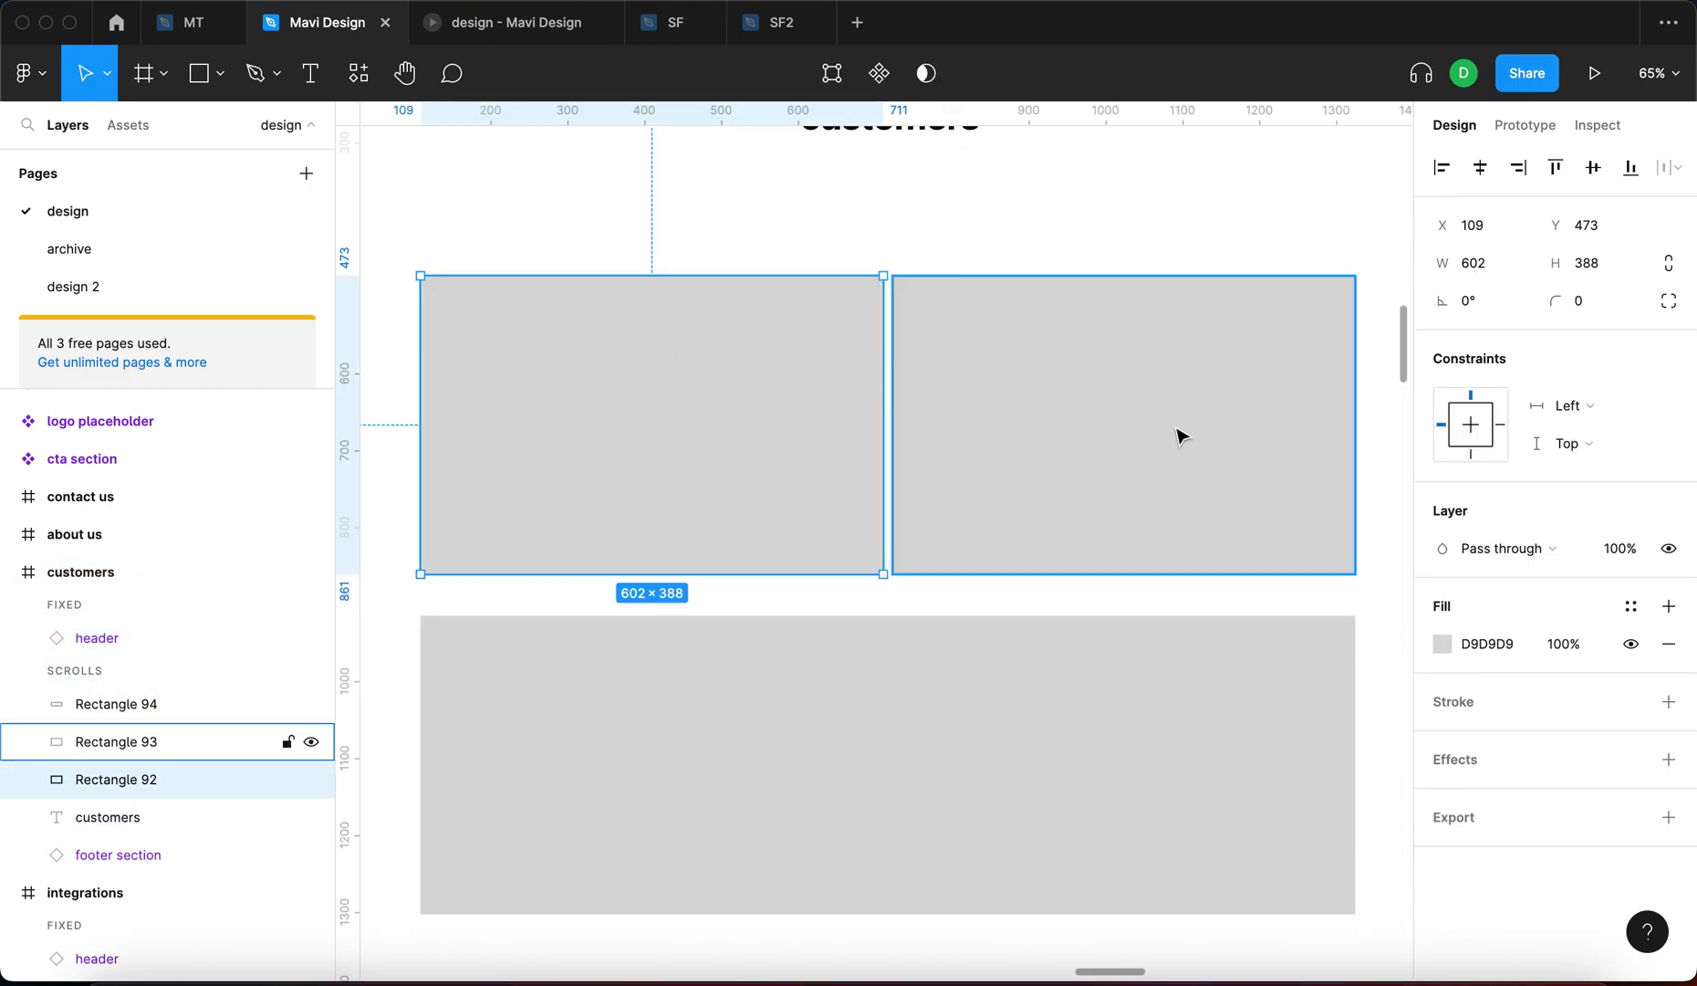
pyautogui.scroll(-4, 919, 440)
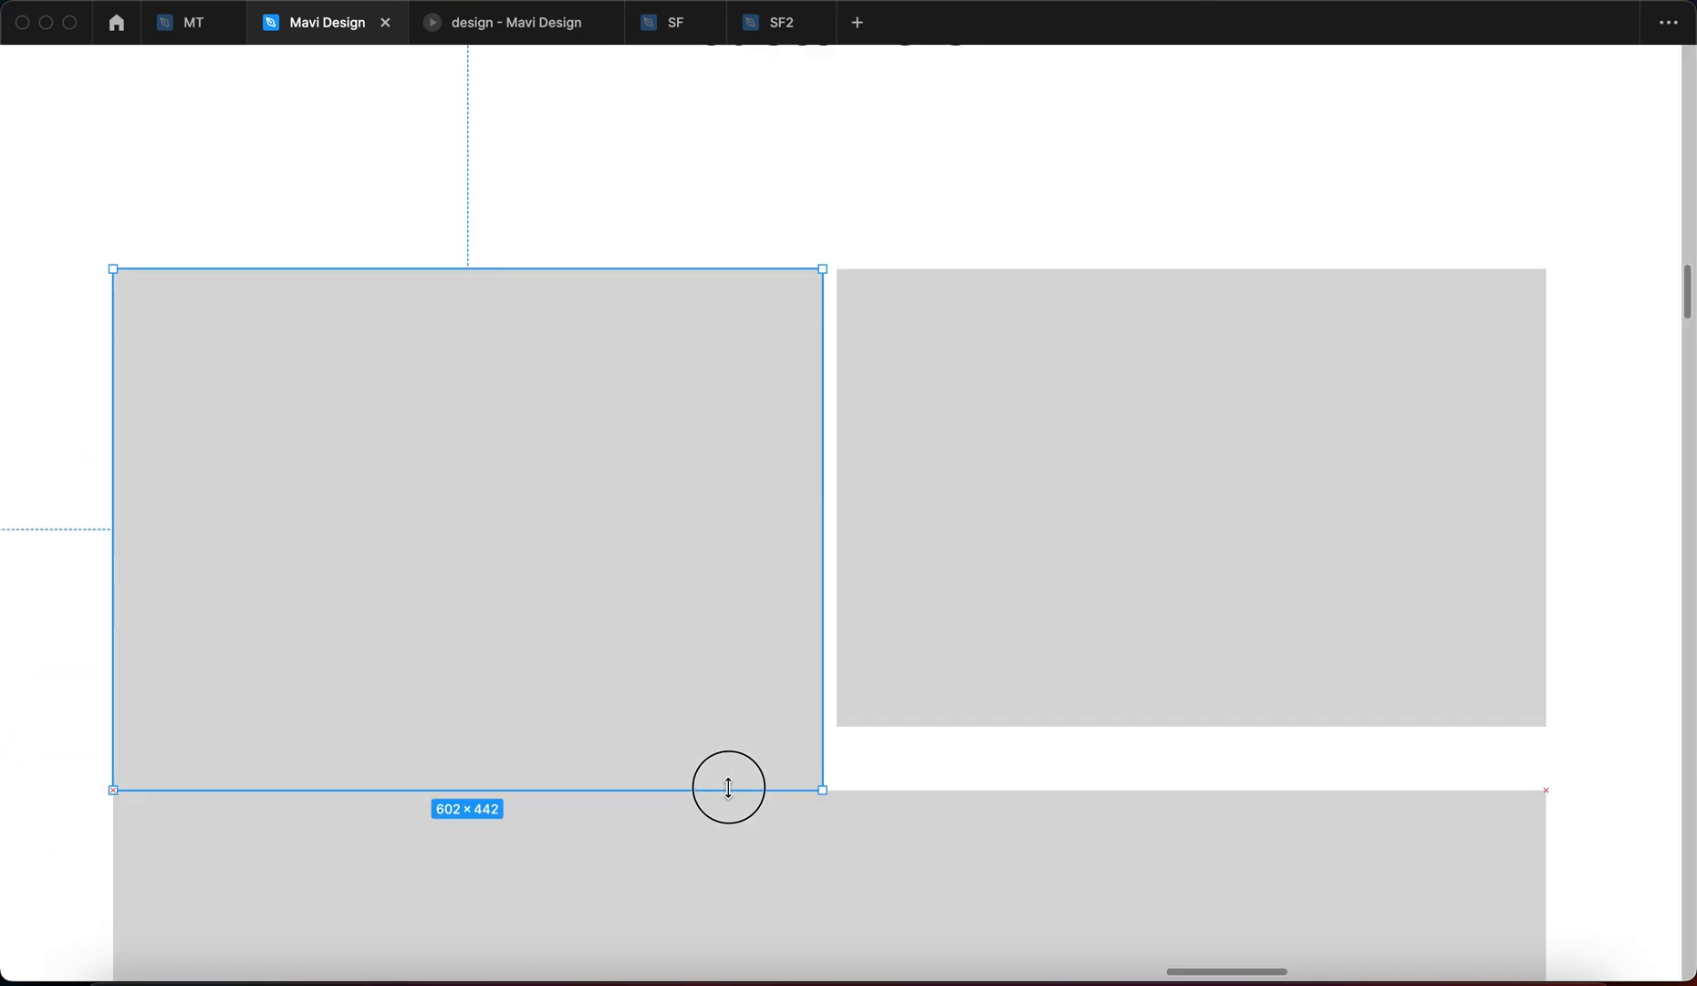
pyautogui.moveTo(728, 787); pyautogui.dragTo(753, 727)
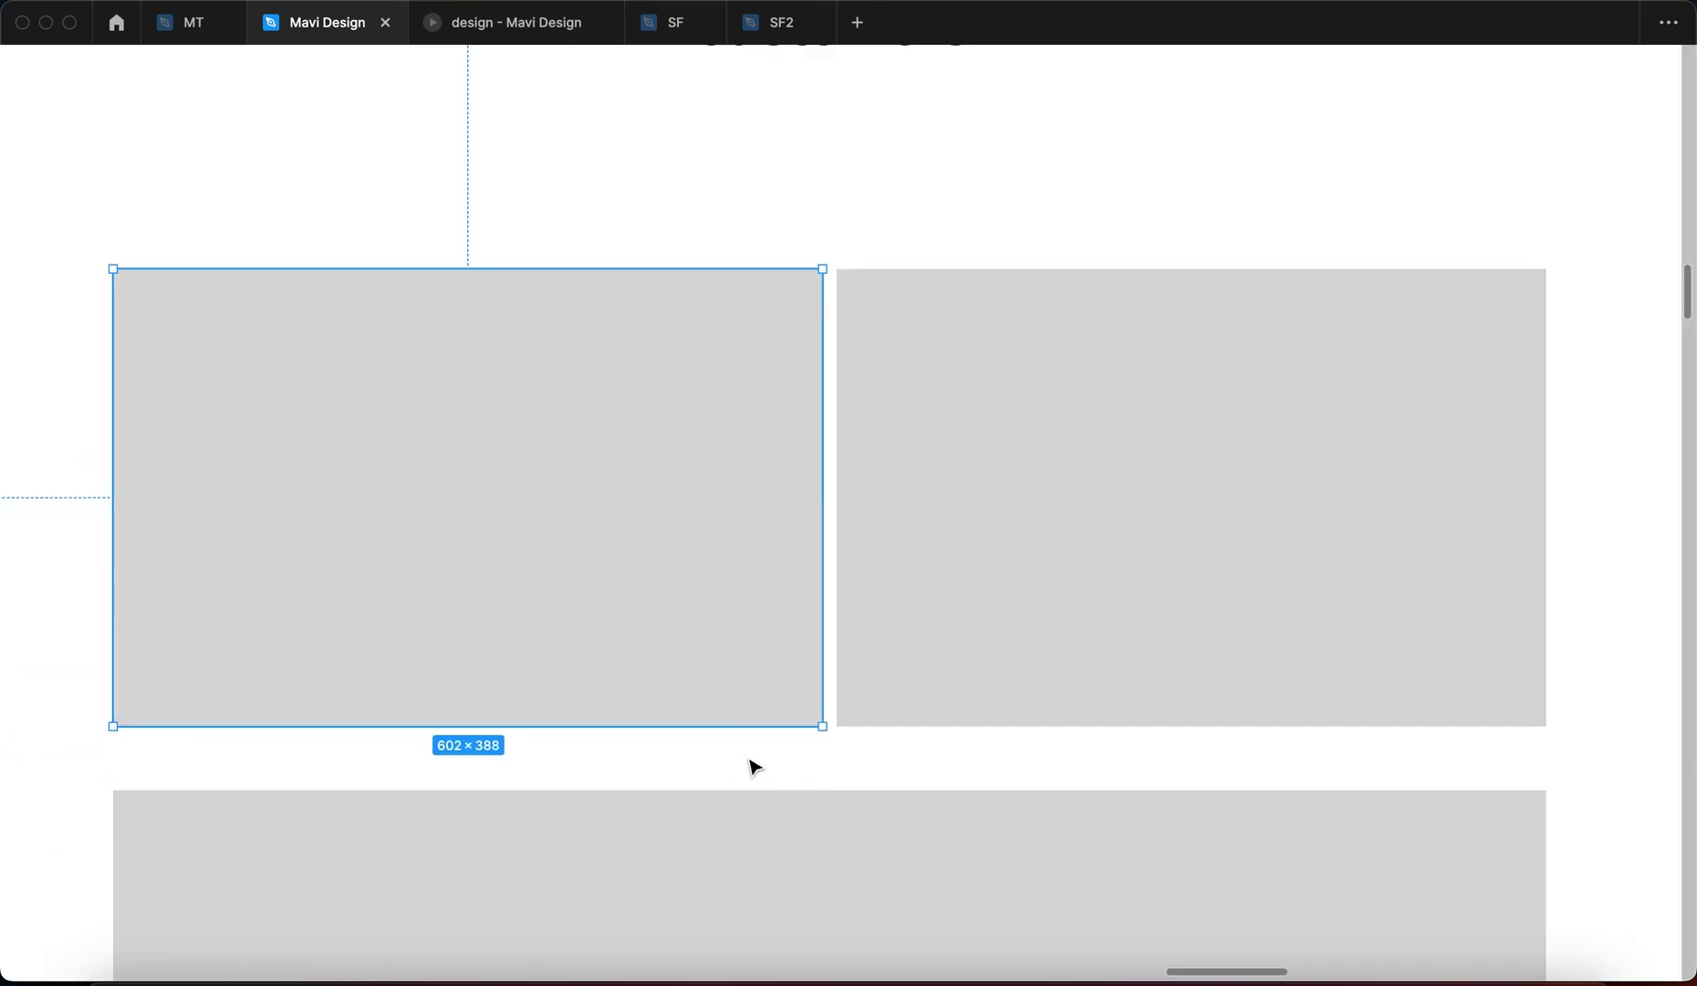
pyautogui.scroll(-2, 857, 682)
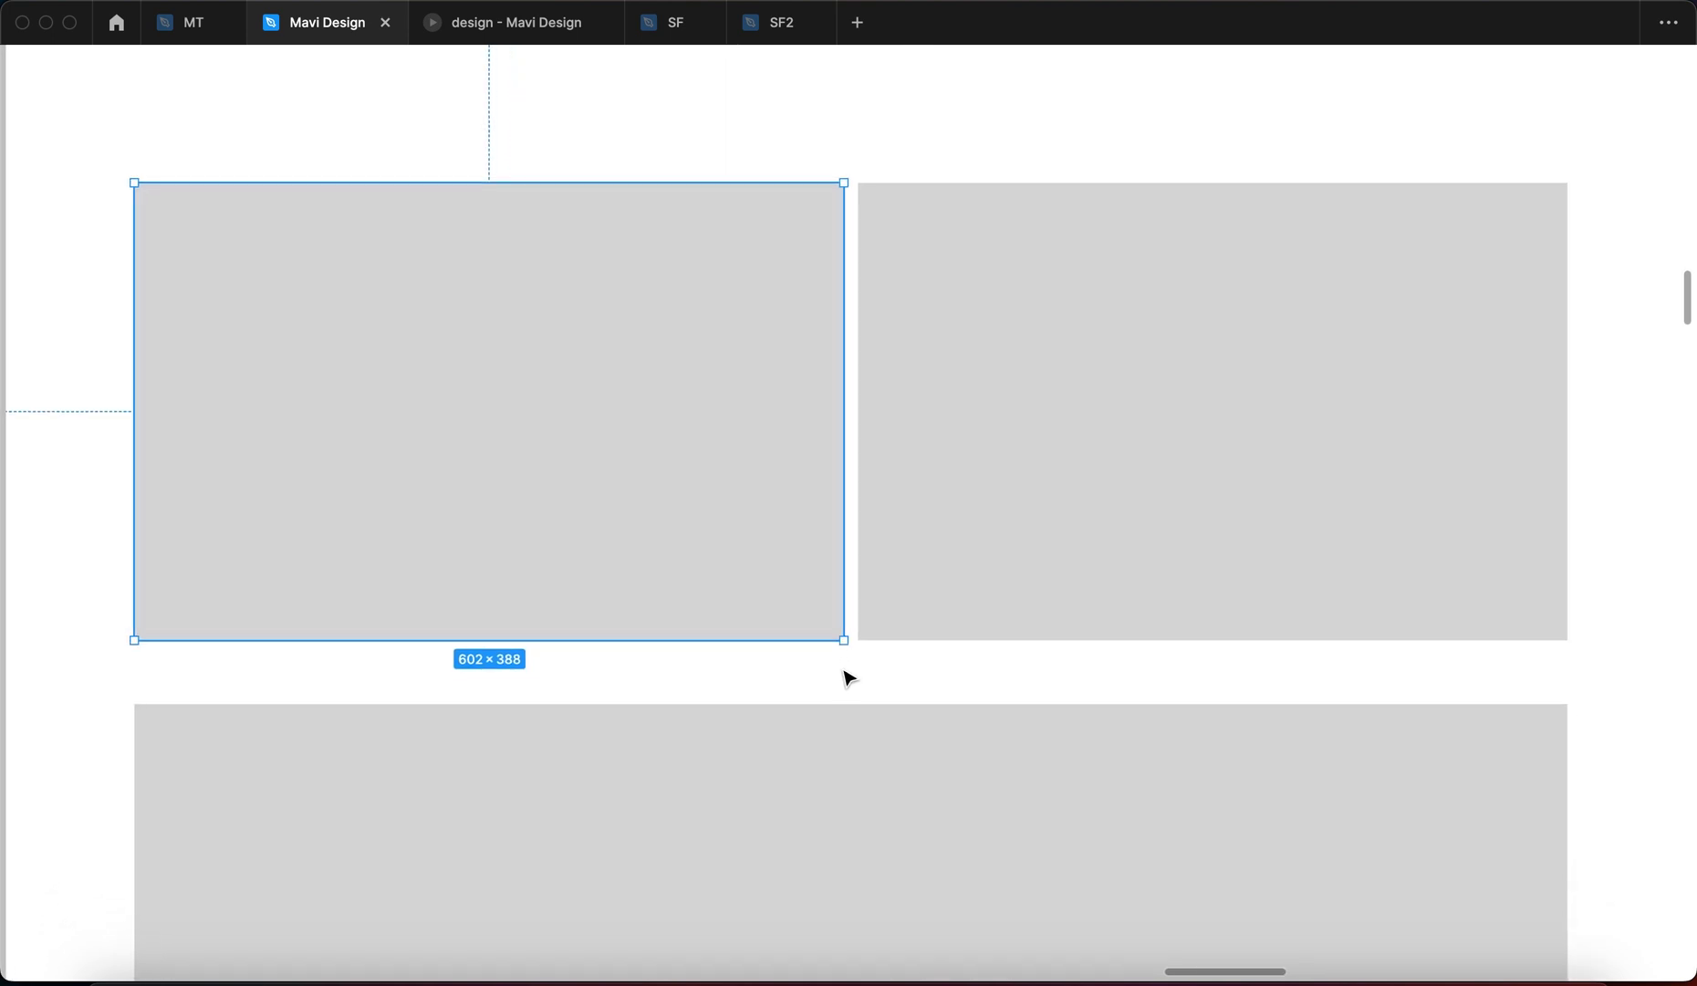
pyautogui.scroll(-4, 845, 679)
pyautogui.scroll(2, 839, 668)
pyautogui.scroll(2, 826, 664)
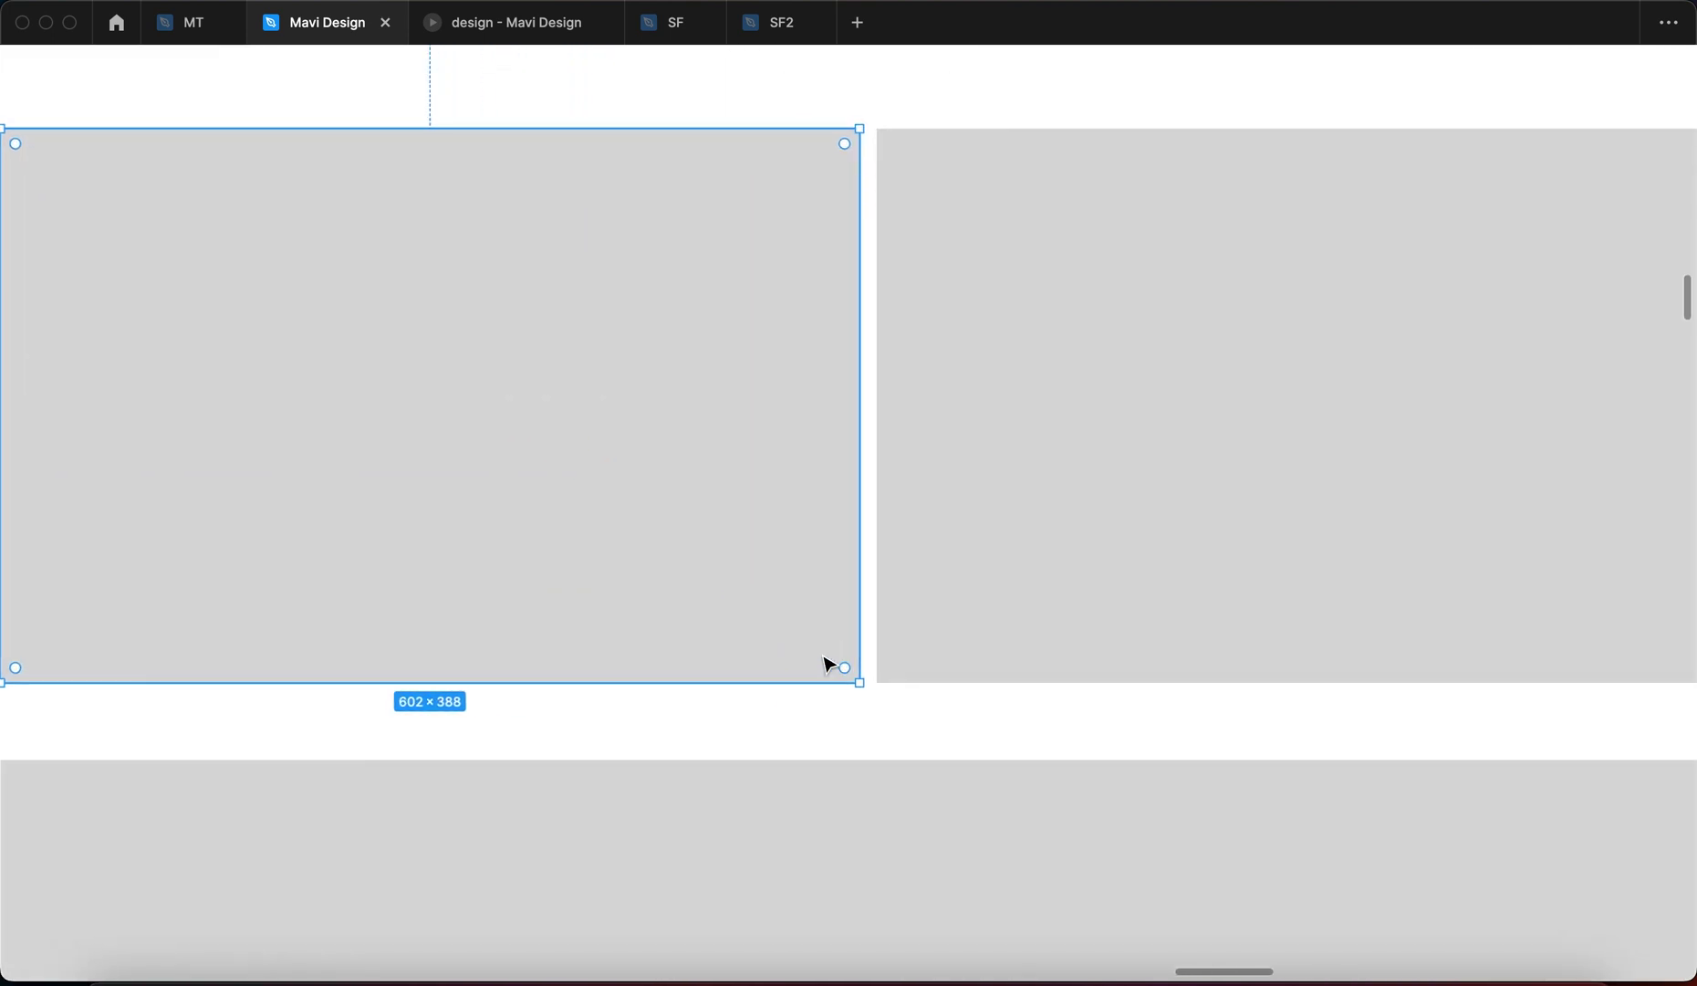
pyautogui.scroll(-6, 826, 664)
pyautogui.click(1205, 698)
pyautogui.press('super+backslash')
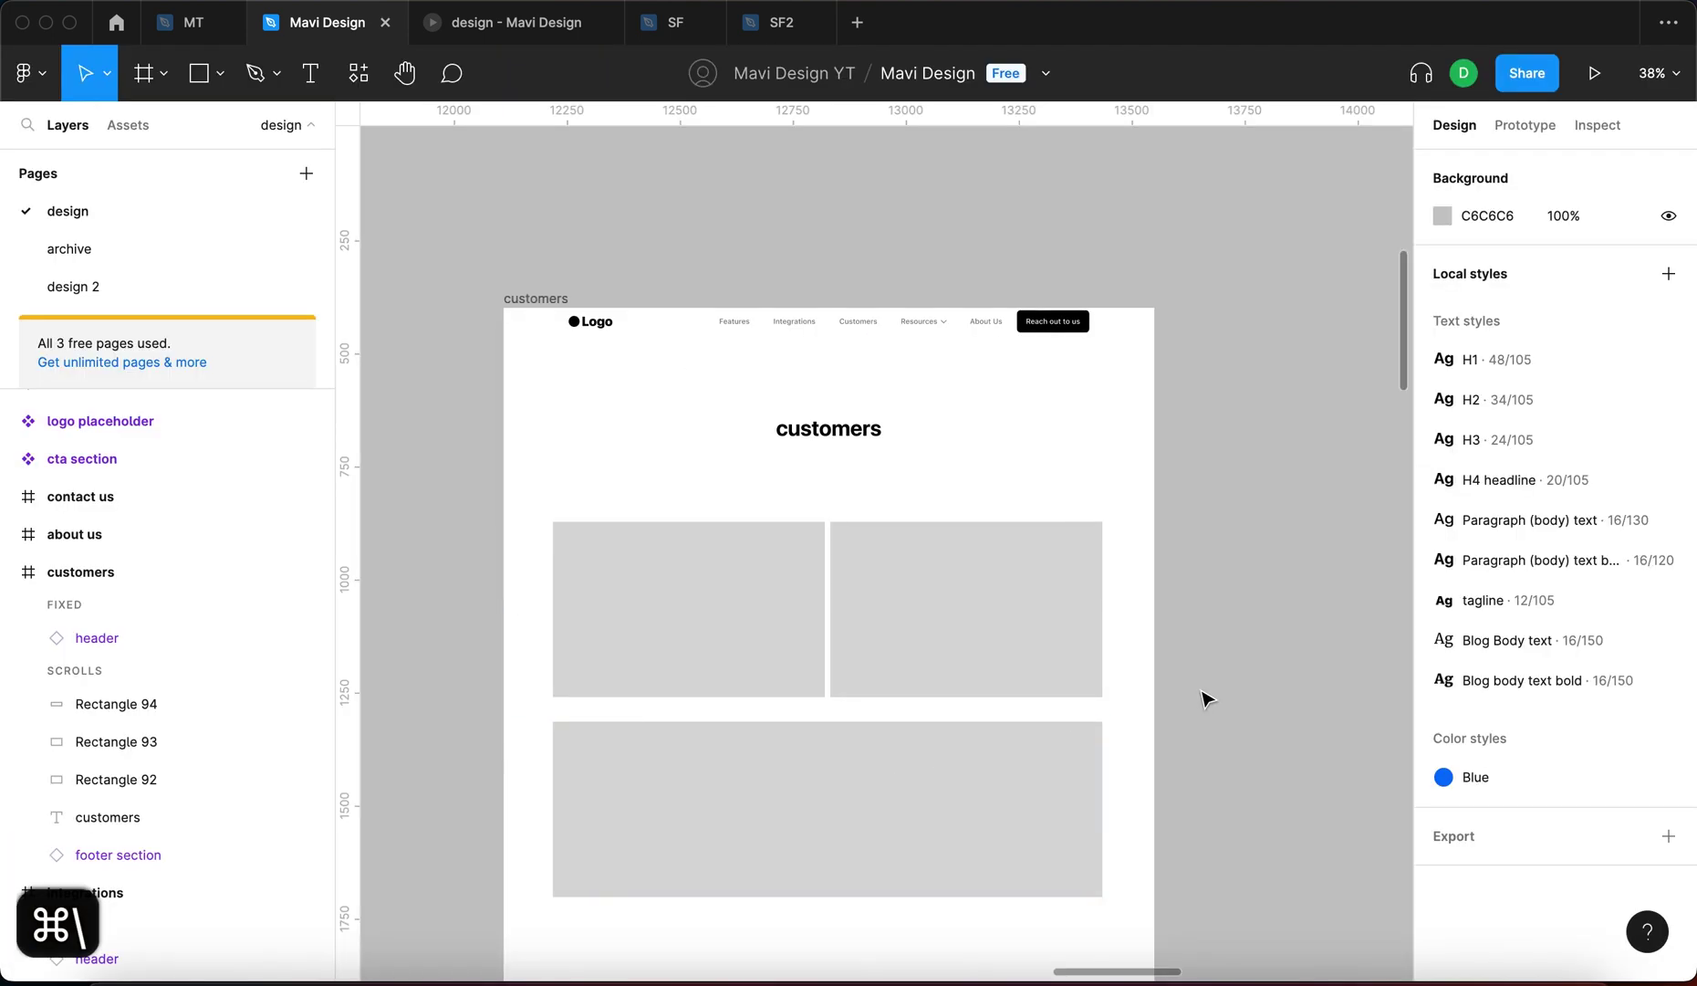
# Show the layout grids and copy the 12-column grid from the integrations frame to the customers frame
pyautogui.hscroll(-10, 657, 518)
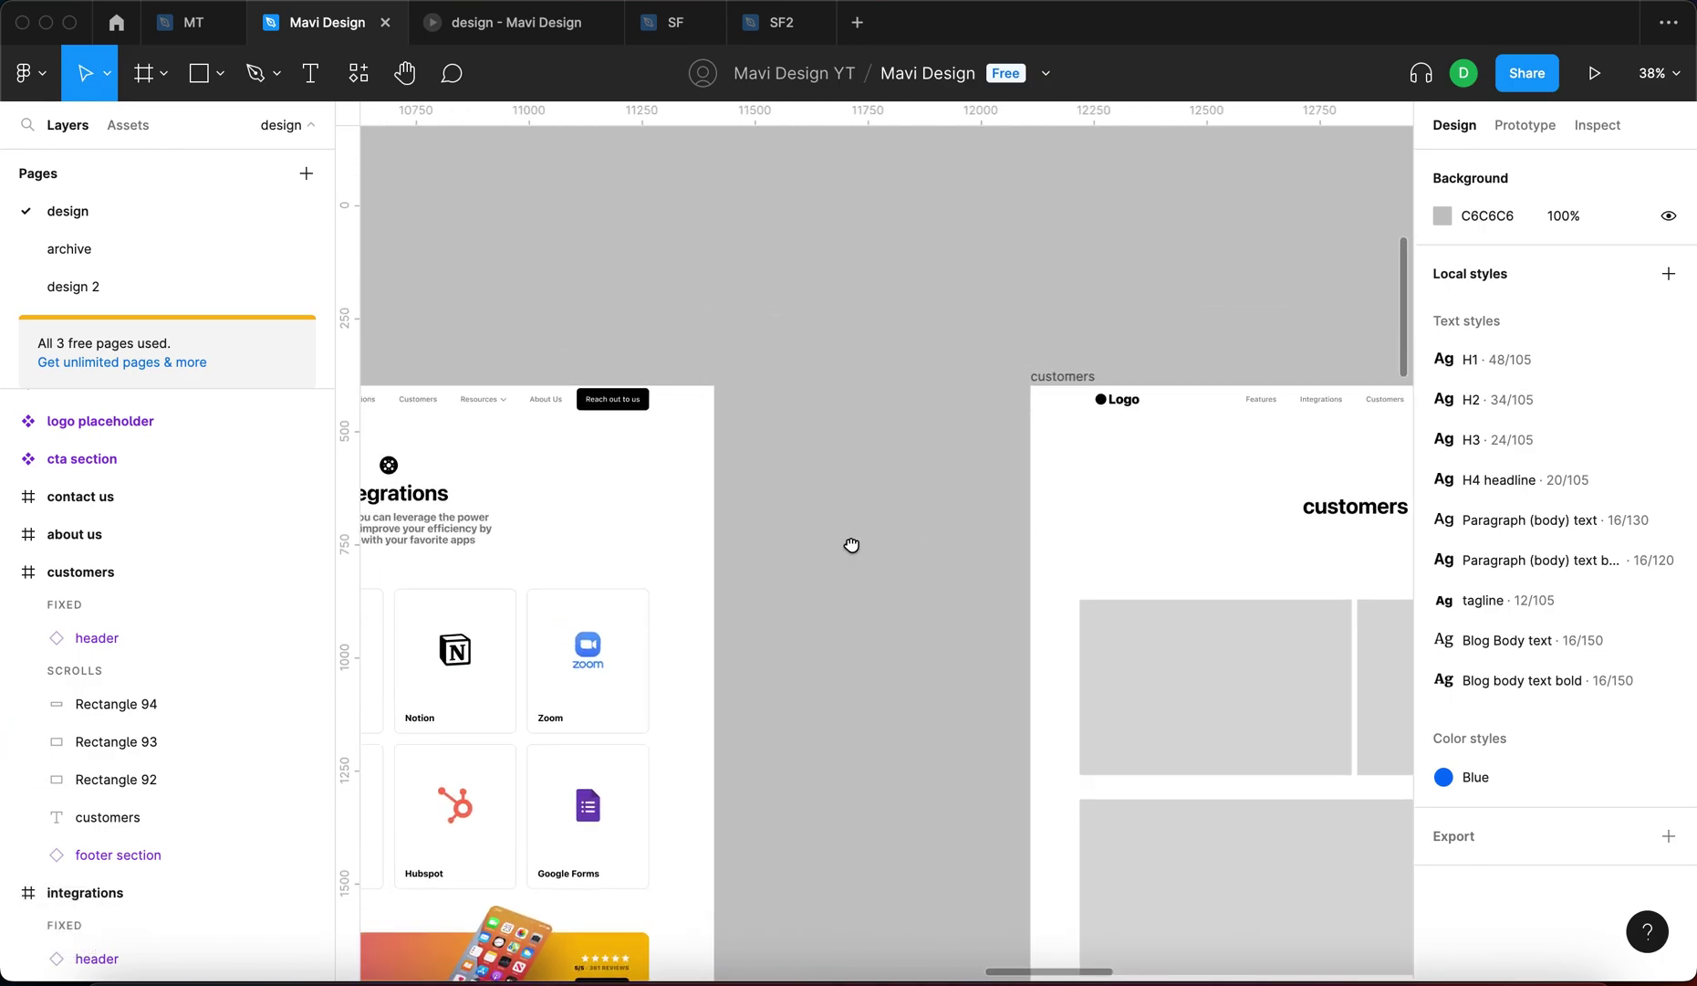
pyautogui.moveTo(707, 290); pyautogui.dragTo(989, 308)
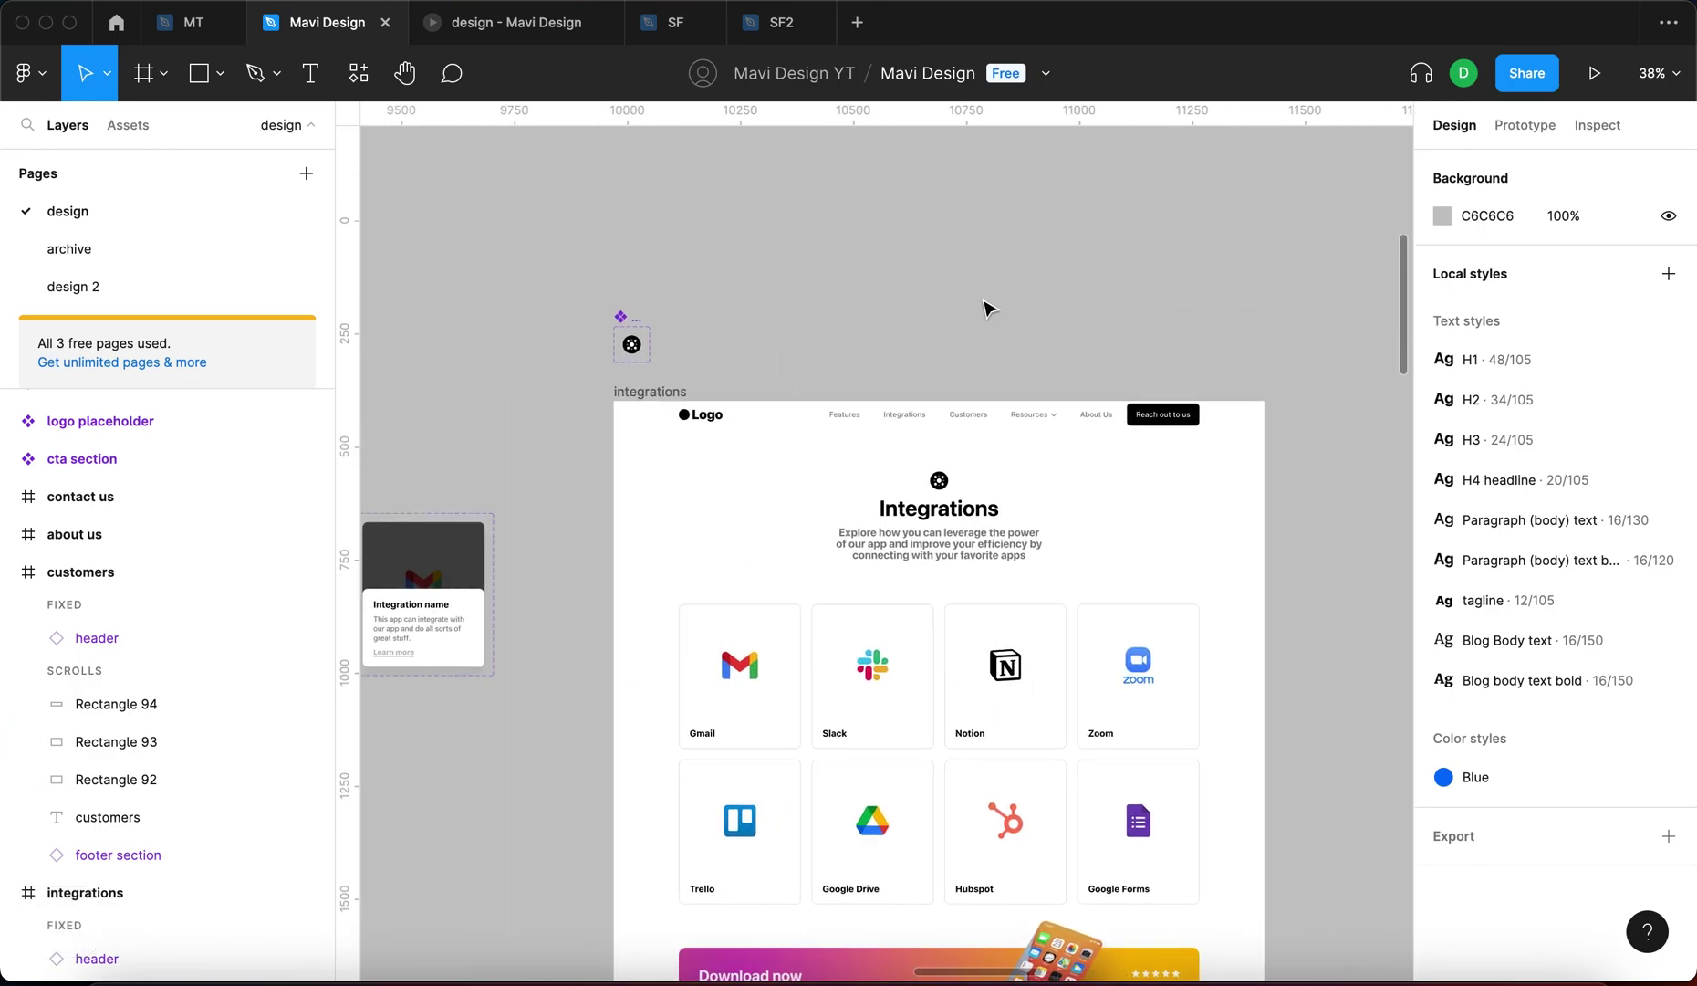
pyautogui.hotkey('shift', 'g')
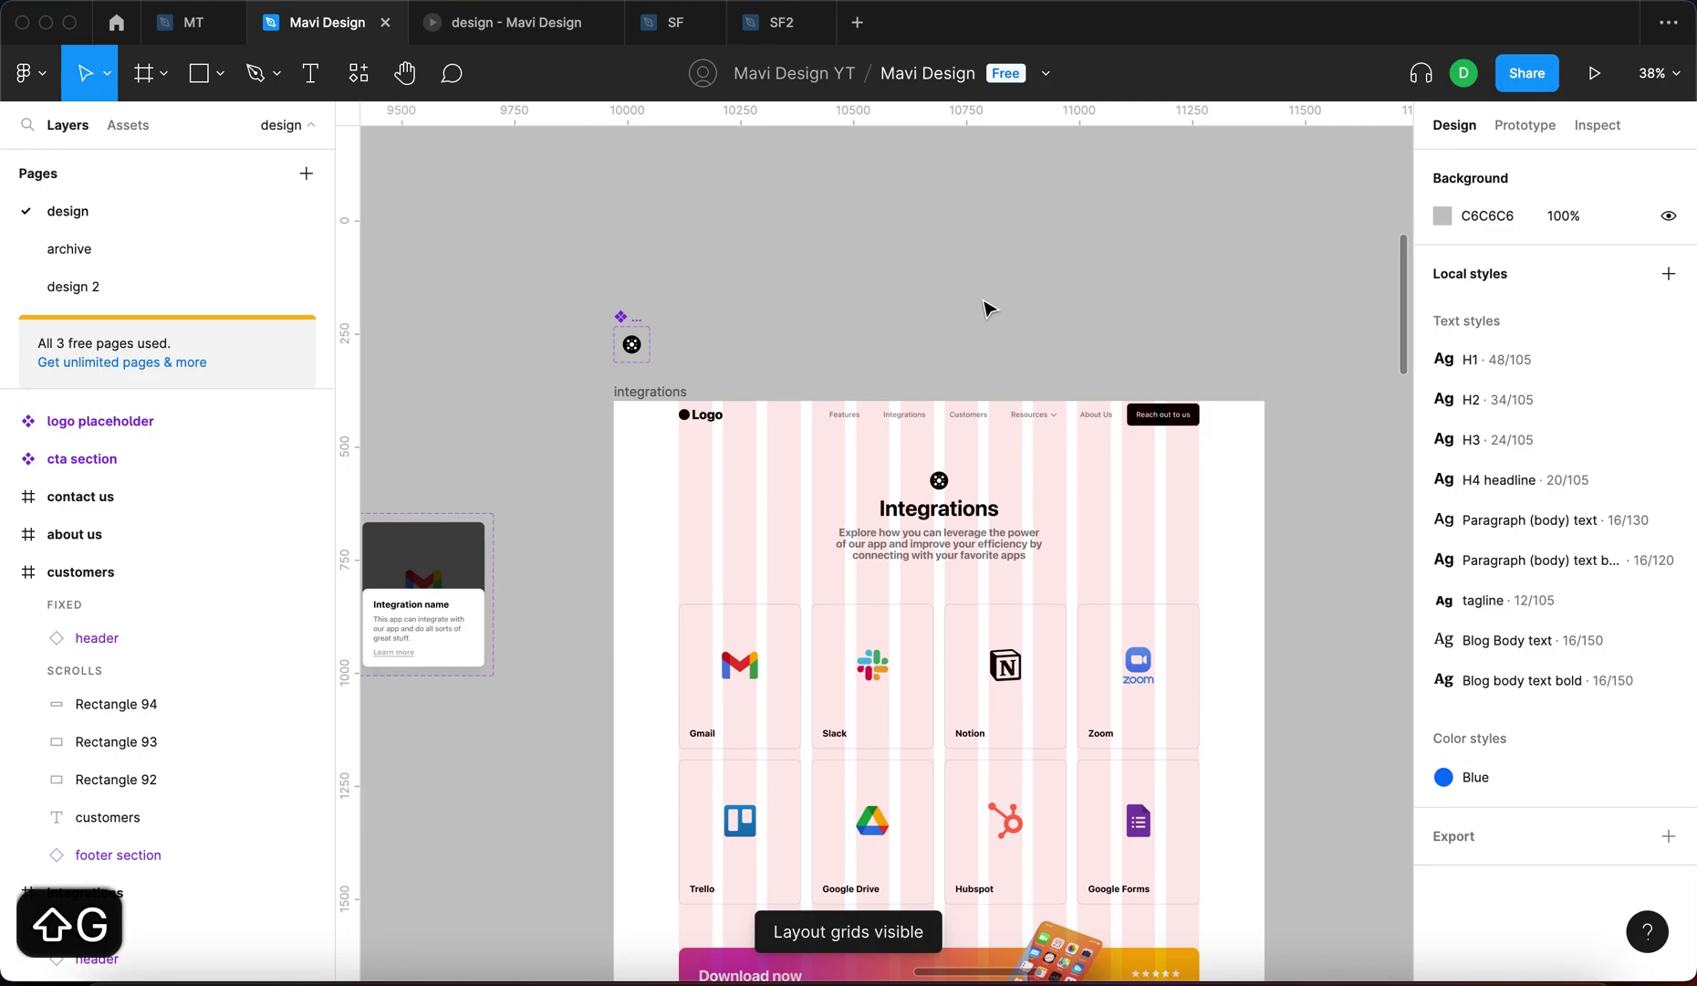
pyautogui.hscroll(4, 943, 276)
pyautogui.scroll(-2, 944, 277)
pyautogui.click(583, 361)
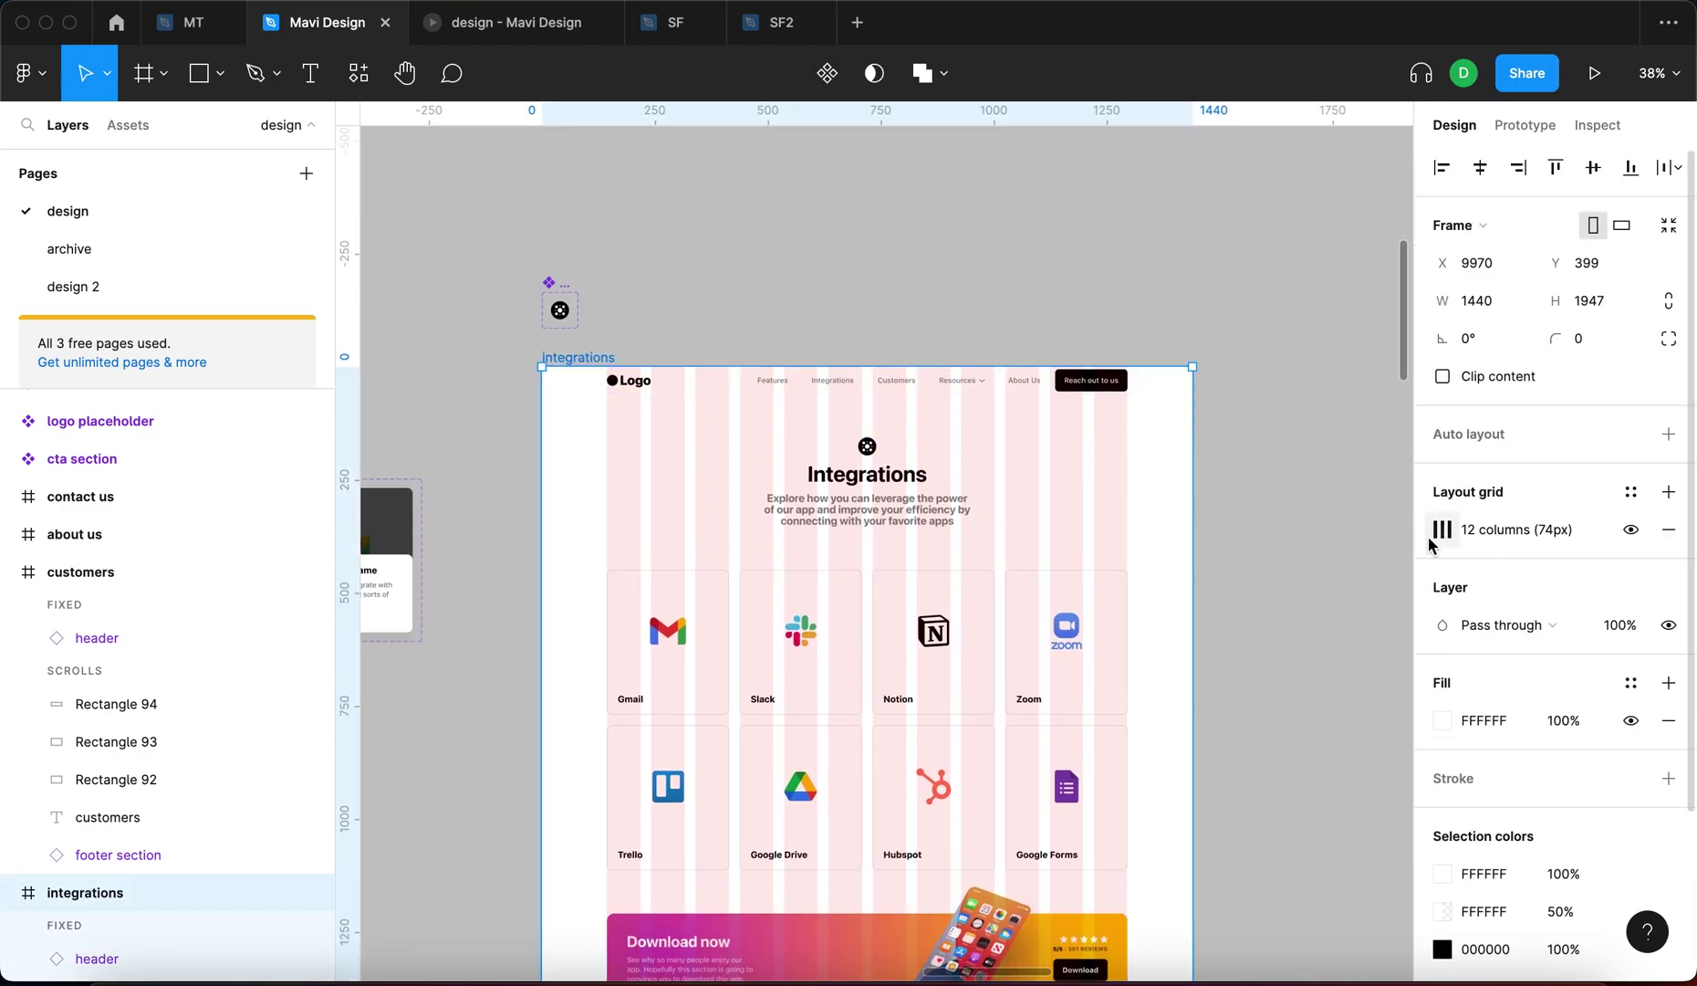
pyautogui.click(1417, 546)
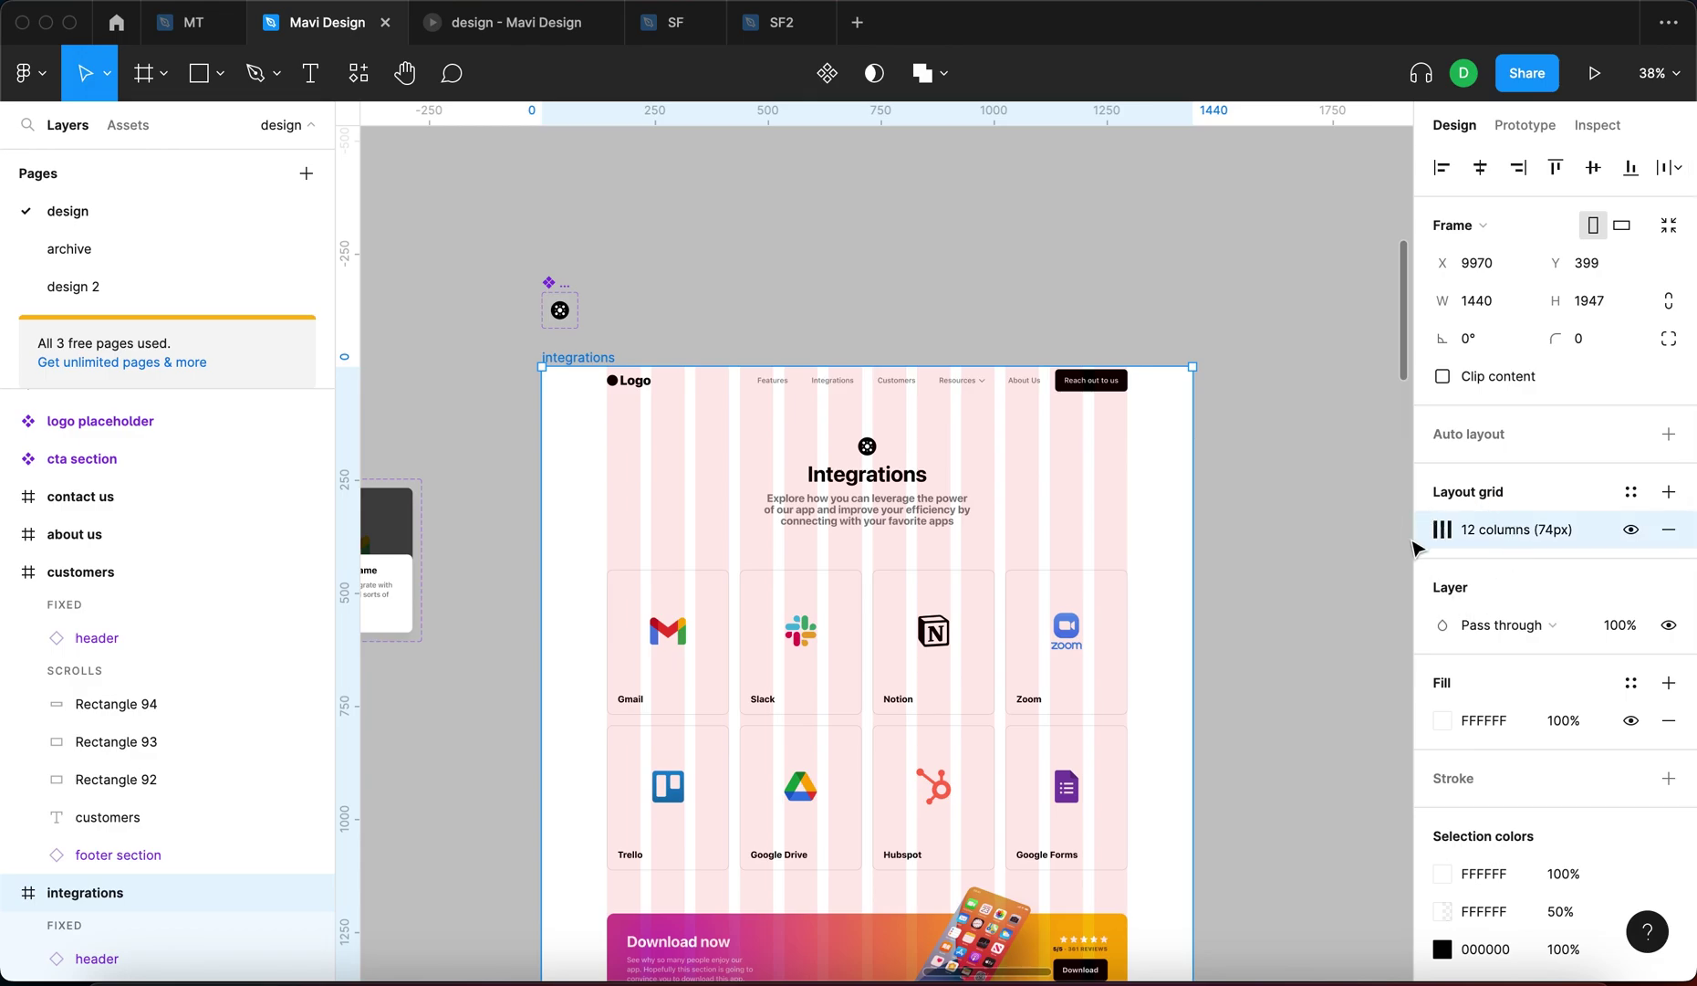
pyautogui.press('super+c')
pyautogui.hscroll(10, 966, 485)
pyautogui.click(772, 353)
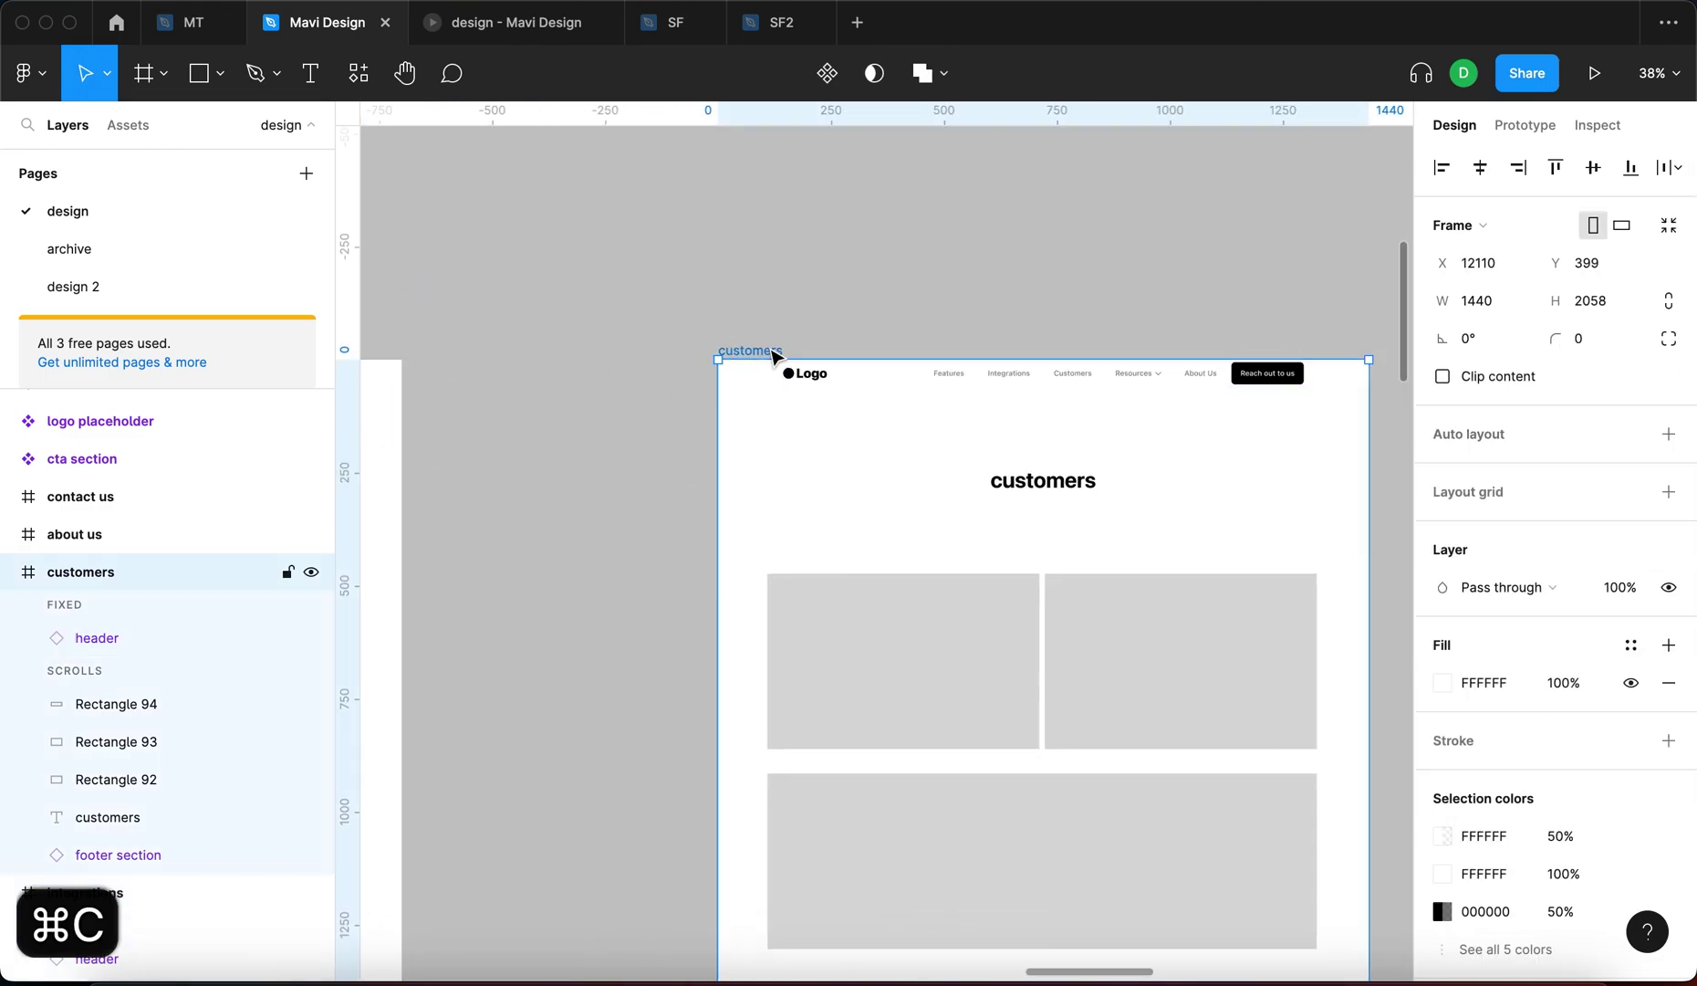
pyautogui.press('super+v')
# Fit the first grey rectangle to the first six grid columns, starting at X 144 with a width of 564 px
pyautogui.scroll(-3, 977, 666)
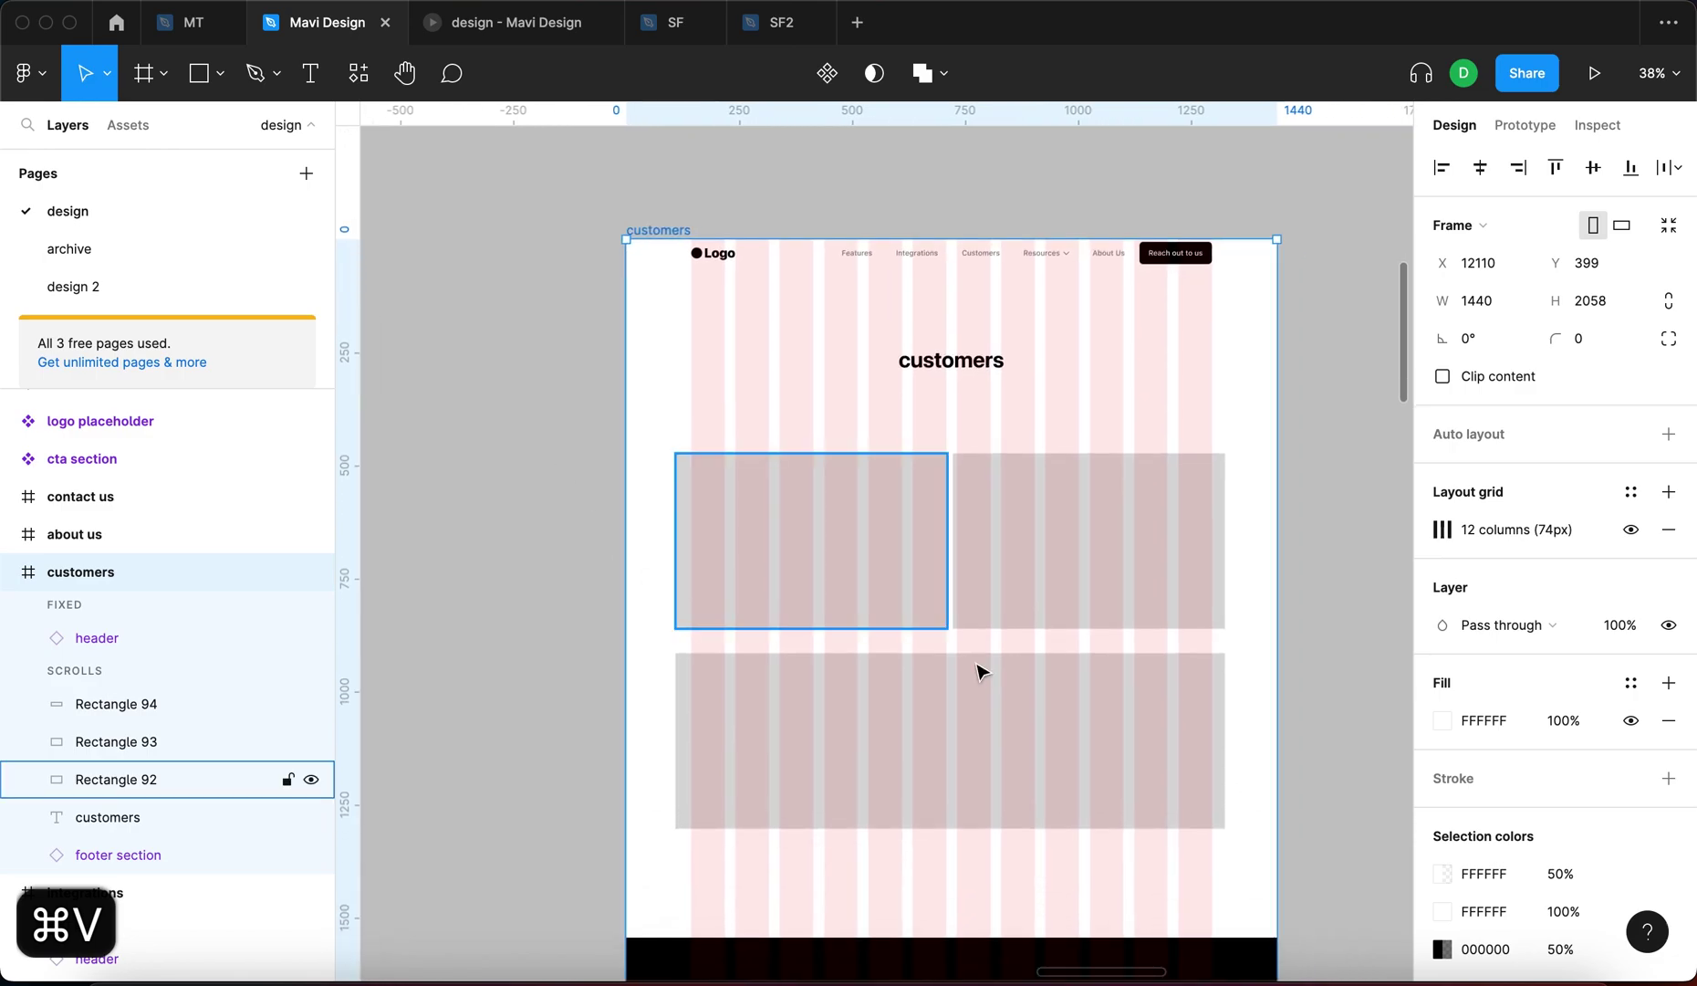
pyautogui.click(678, 485)
pyautogui.scroll(5, 731, 502)
pyautogui.moveTo(683, 520); pyautogui.dragTo(717, 520)
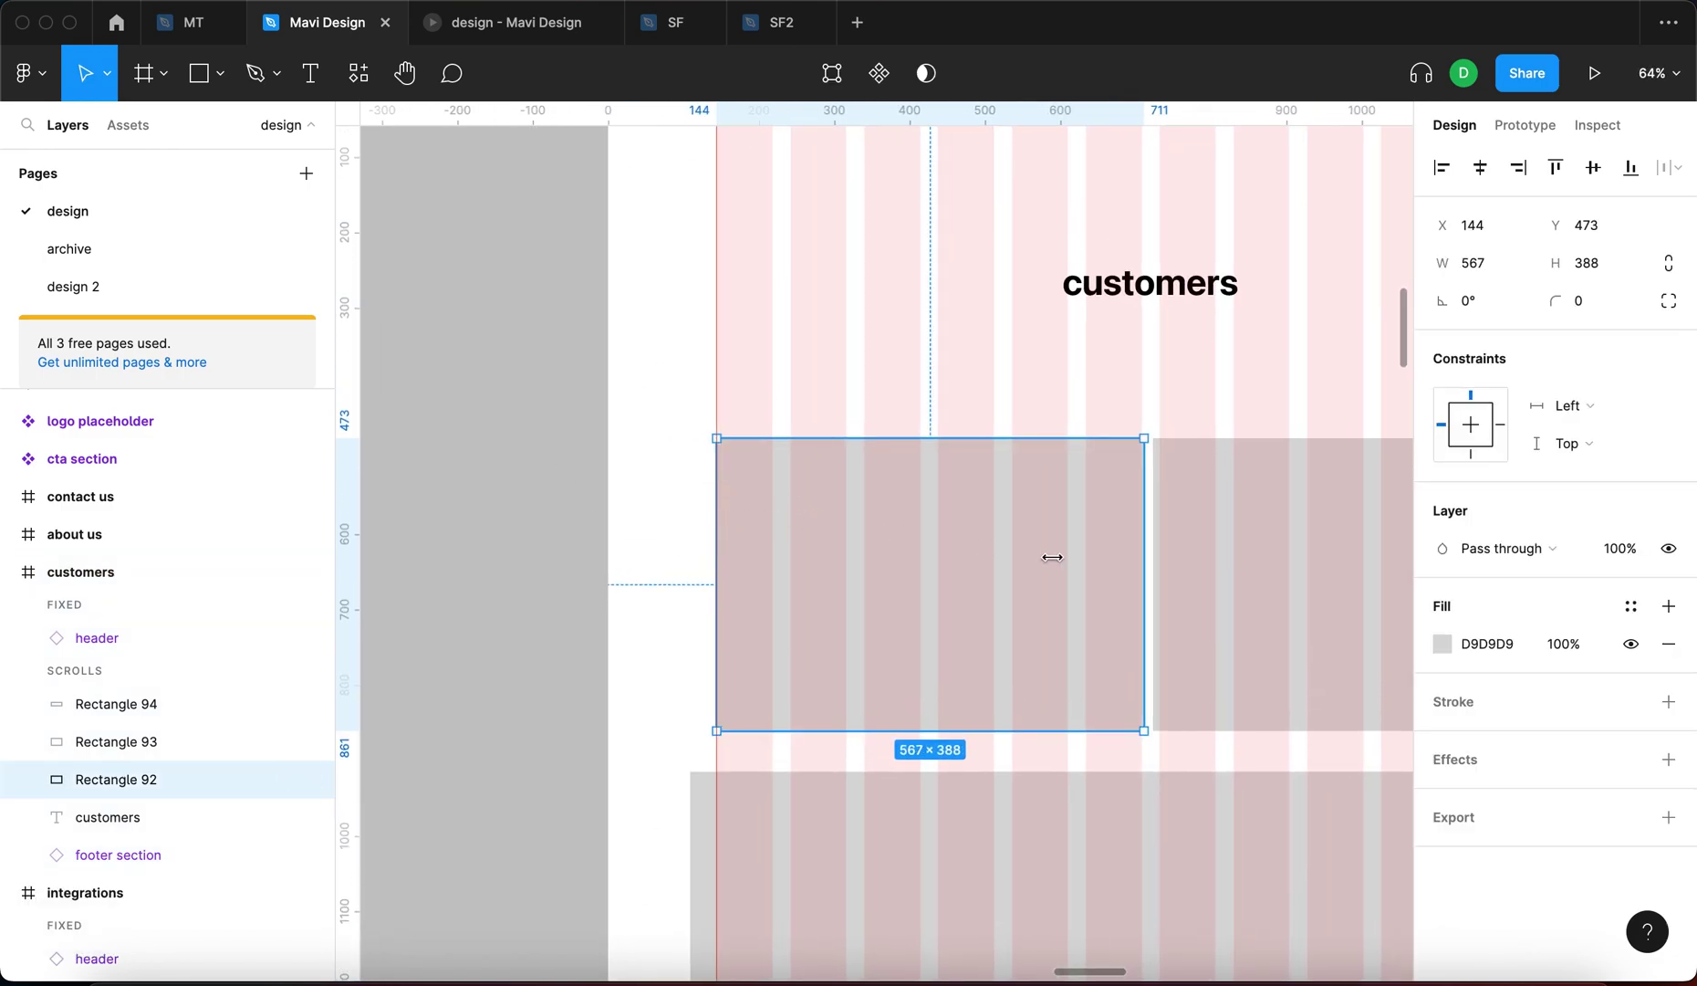
pyautogui.scroll(8, 1057, 455)
pyautogui.moveTo(1092, 447)
pyautogui.mouseDown()
pyautogui.moveTo(1078, 453)
pyautogui.moveTo(1095, 451)
pyautogui.mouseUp()
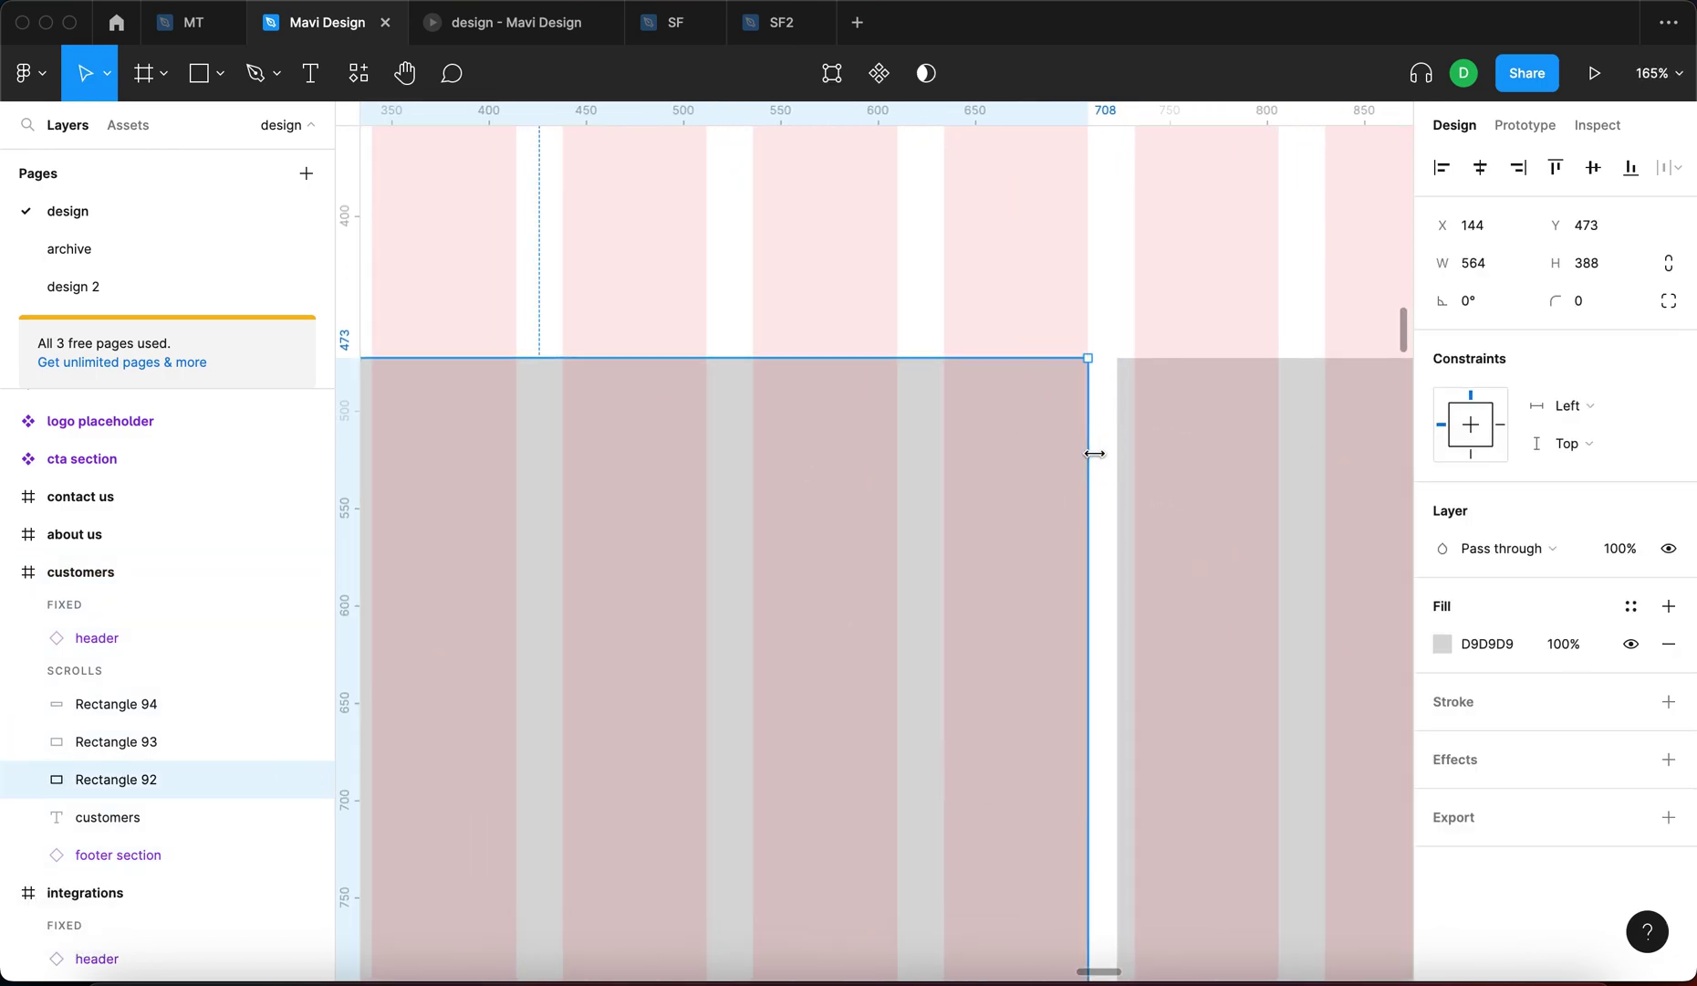
# Delete the second small grey rectangle and move the remaining one up closer to the customers heading
pyautogui.scroll(-5, 1141, 511)
pyautogui.click(1131, 531)
pyautogui.press('BackSpace')
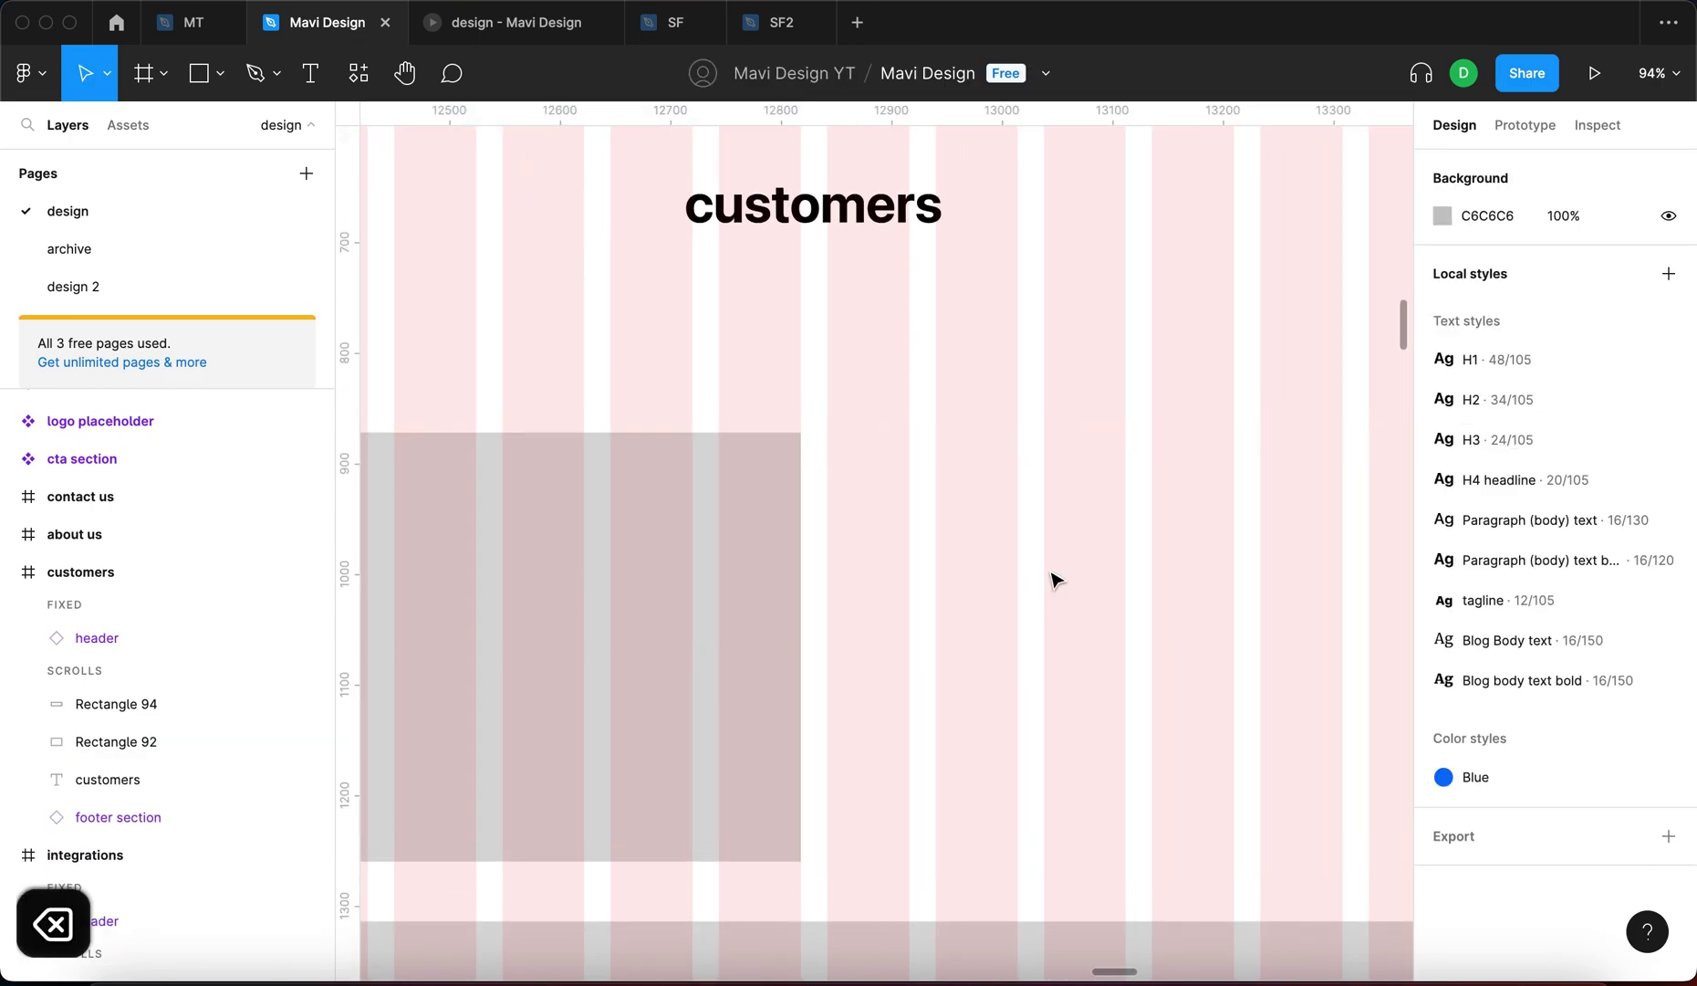
pyautogui.scroll(-3, 856, 595)
pyautogui.click(644, 557)
pyautogui.scroll(3, 712, 607)
pyautogui.moveTo(712, 582); pyautogui.dragTo(723, 522)
pyautogui.scroll(-5, 739, 556)
# Fit the wide grey rectangle to the outer edges of the 12 columns and move it slightly lower
pyautogui.click(769, 631)
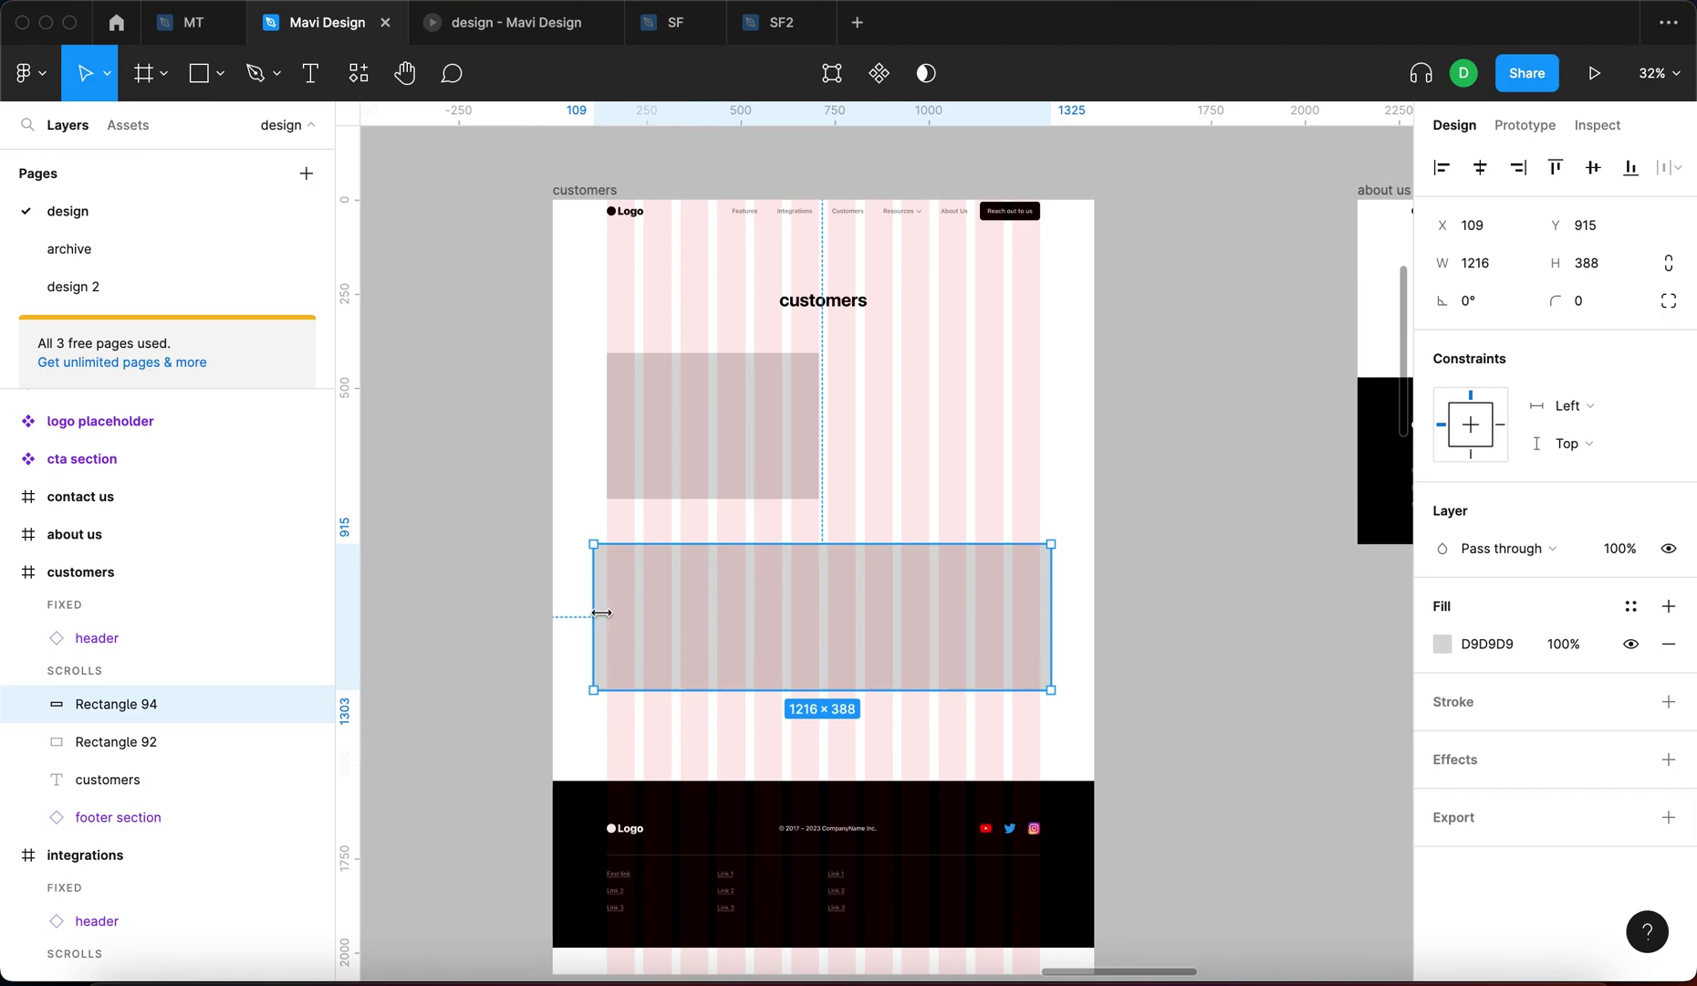
pyautogui.moveTo(591, 616); pyautogui.dragTo(605, 614)
pyautogui.moveTo(1059, 608); pyautogui.dragTo(1048, 608)
pyautogui.press('Escape')
pyautogui.moveTo(919, 627); pyautogui.dragTo(919, 660)
pyautogui.click(1144, 622)
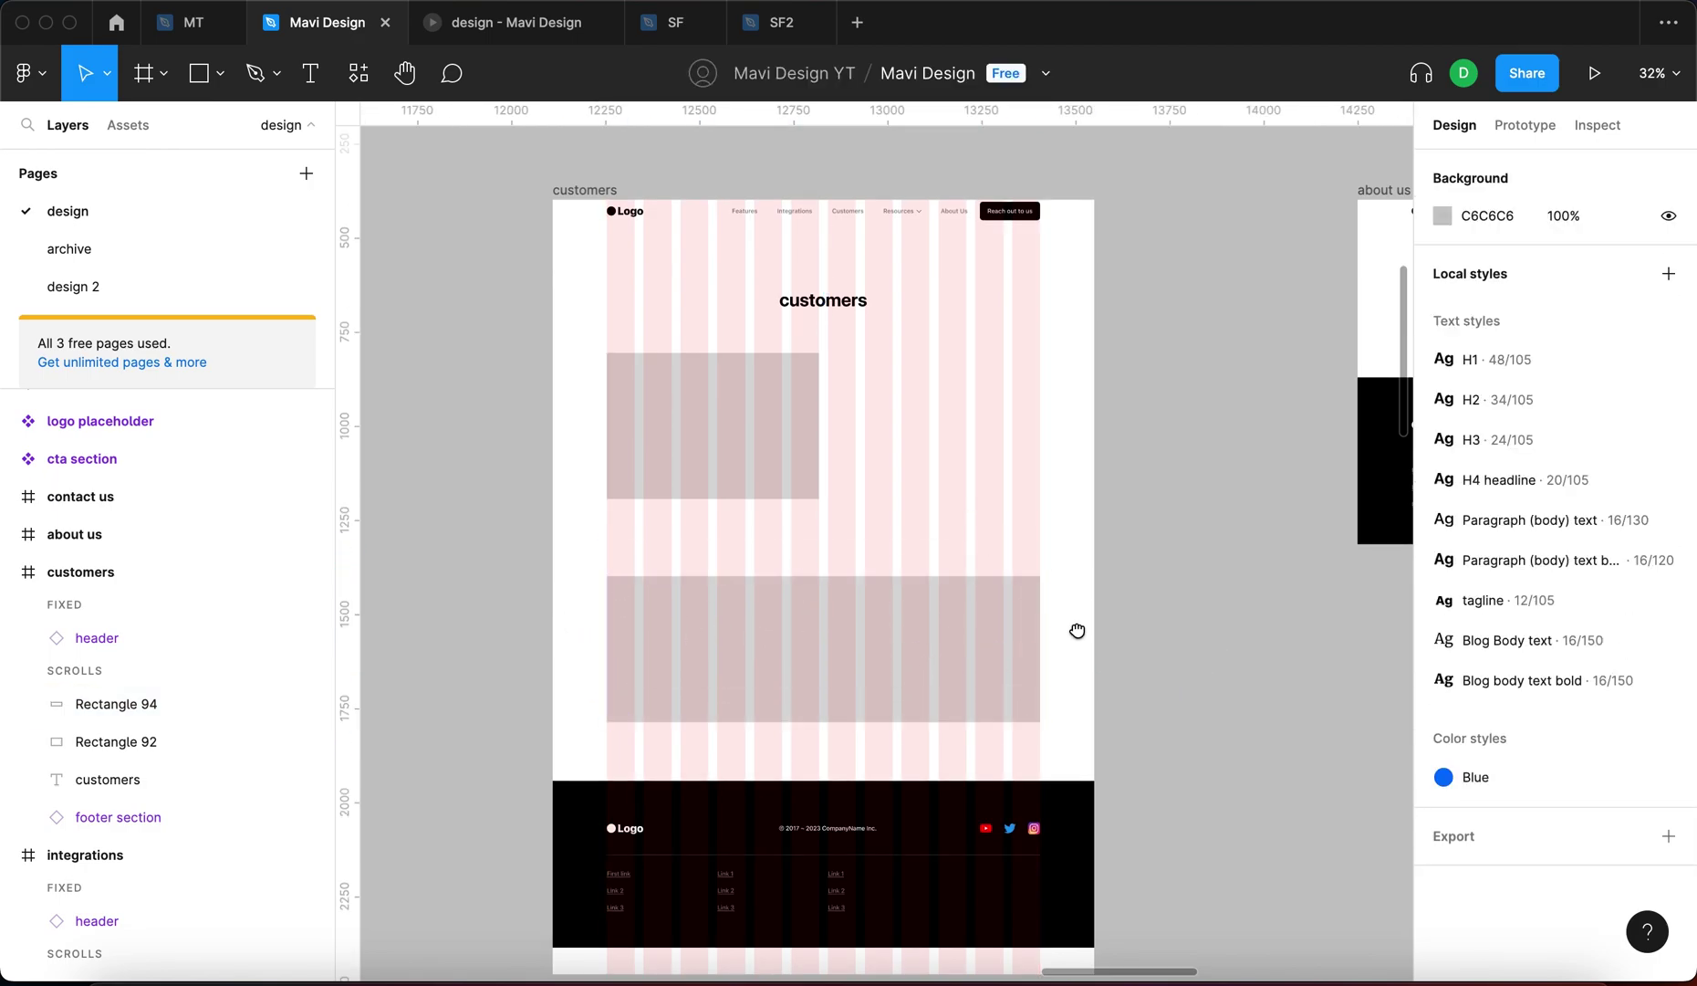
# Review the customer quote and customer photo components beside the homepage, and return to the customers frame
pyautogui.hscroll(-3, 1049, 616)
pyautogui.scroll(5, 909, 542)
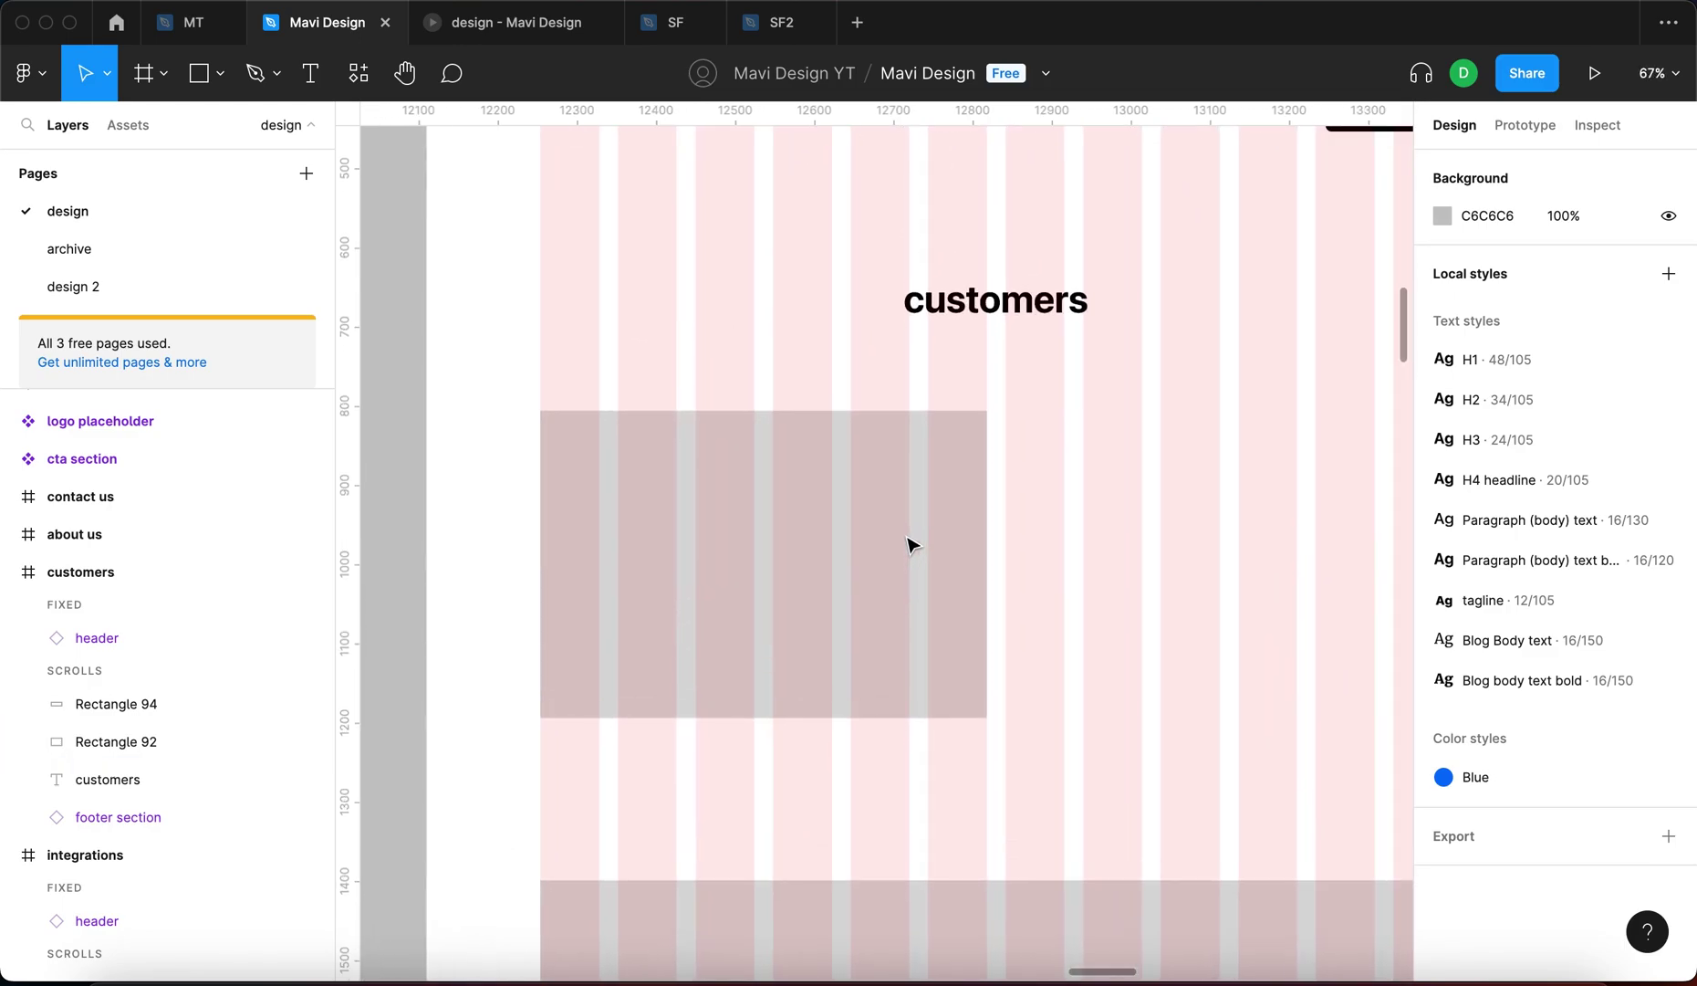
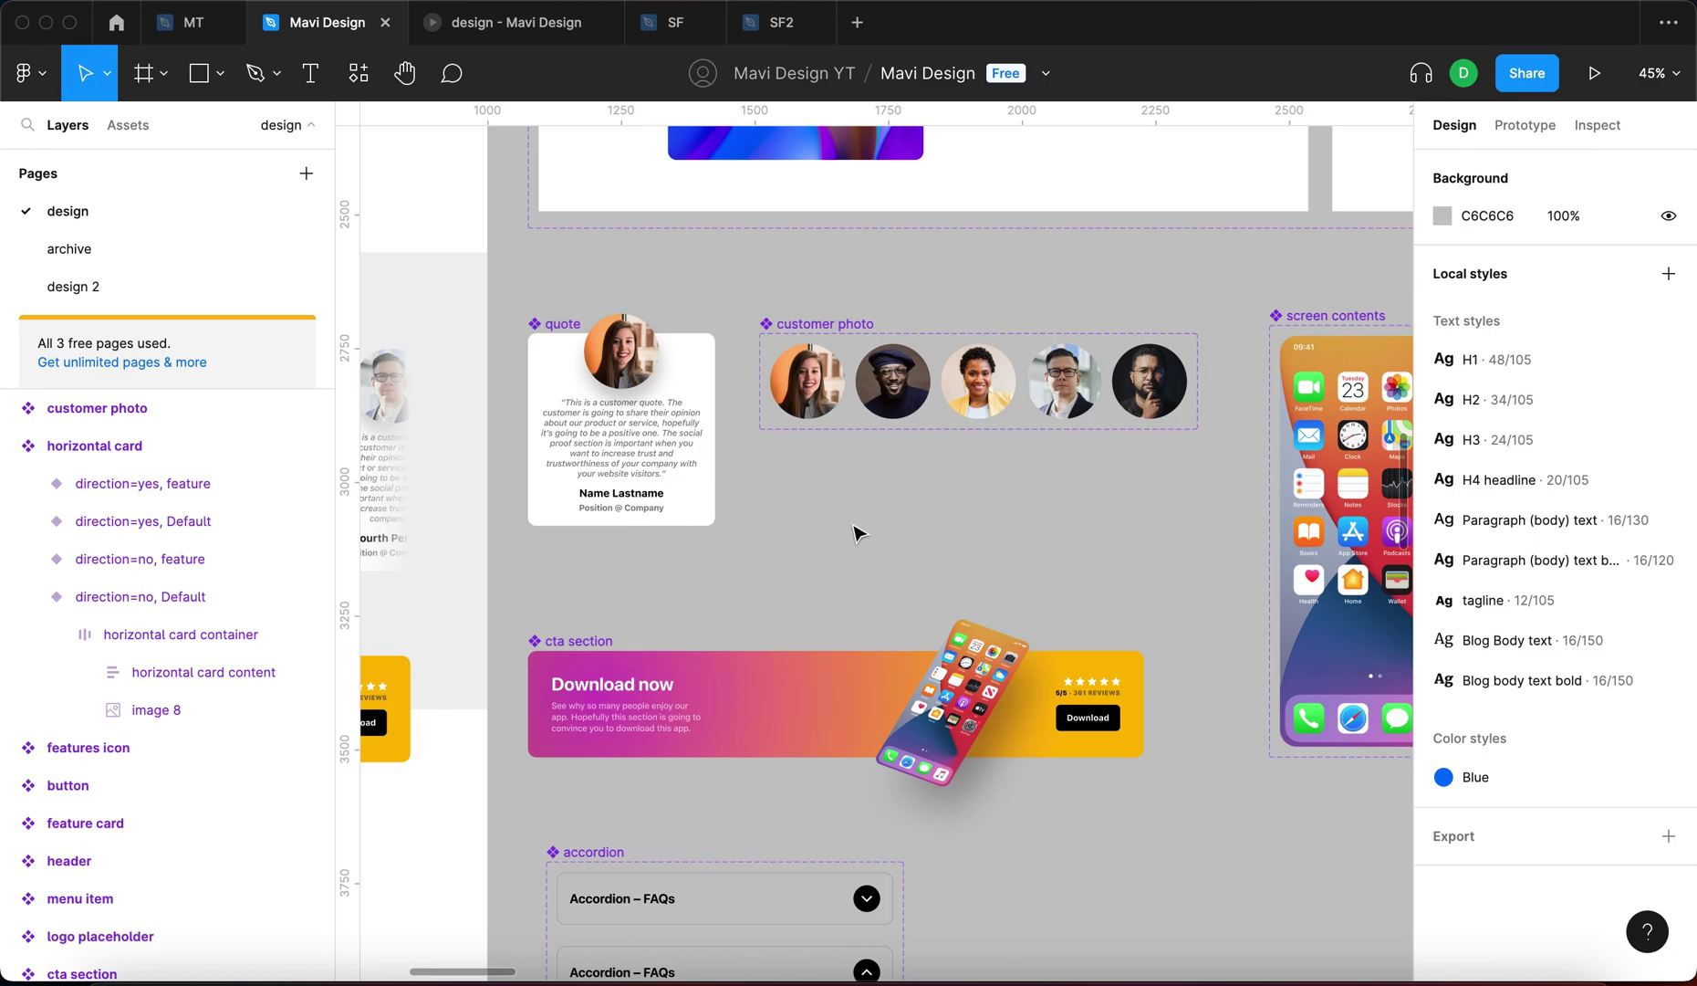
pyautogui.scroll(-2, 1172, 544)
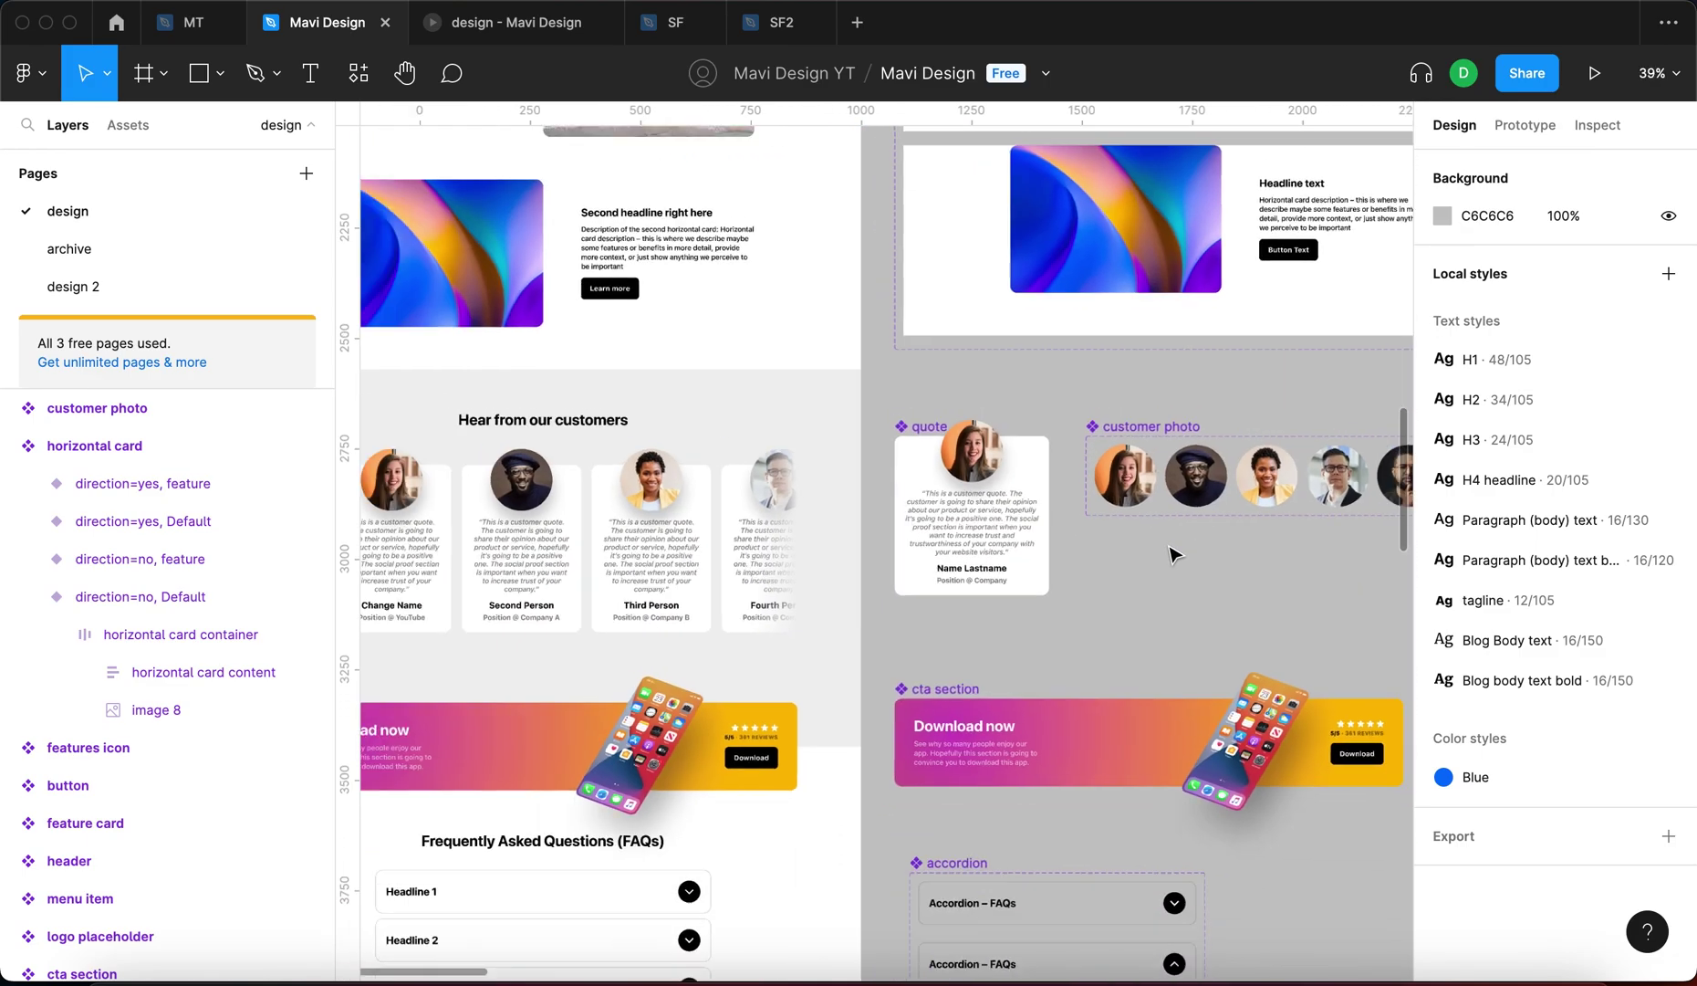
pyautogui.scroll(-10, 1175, 553)
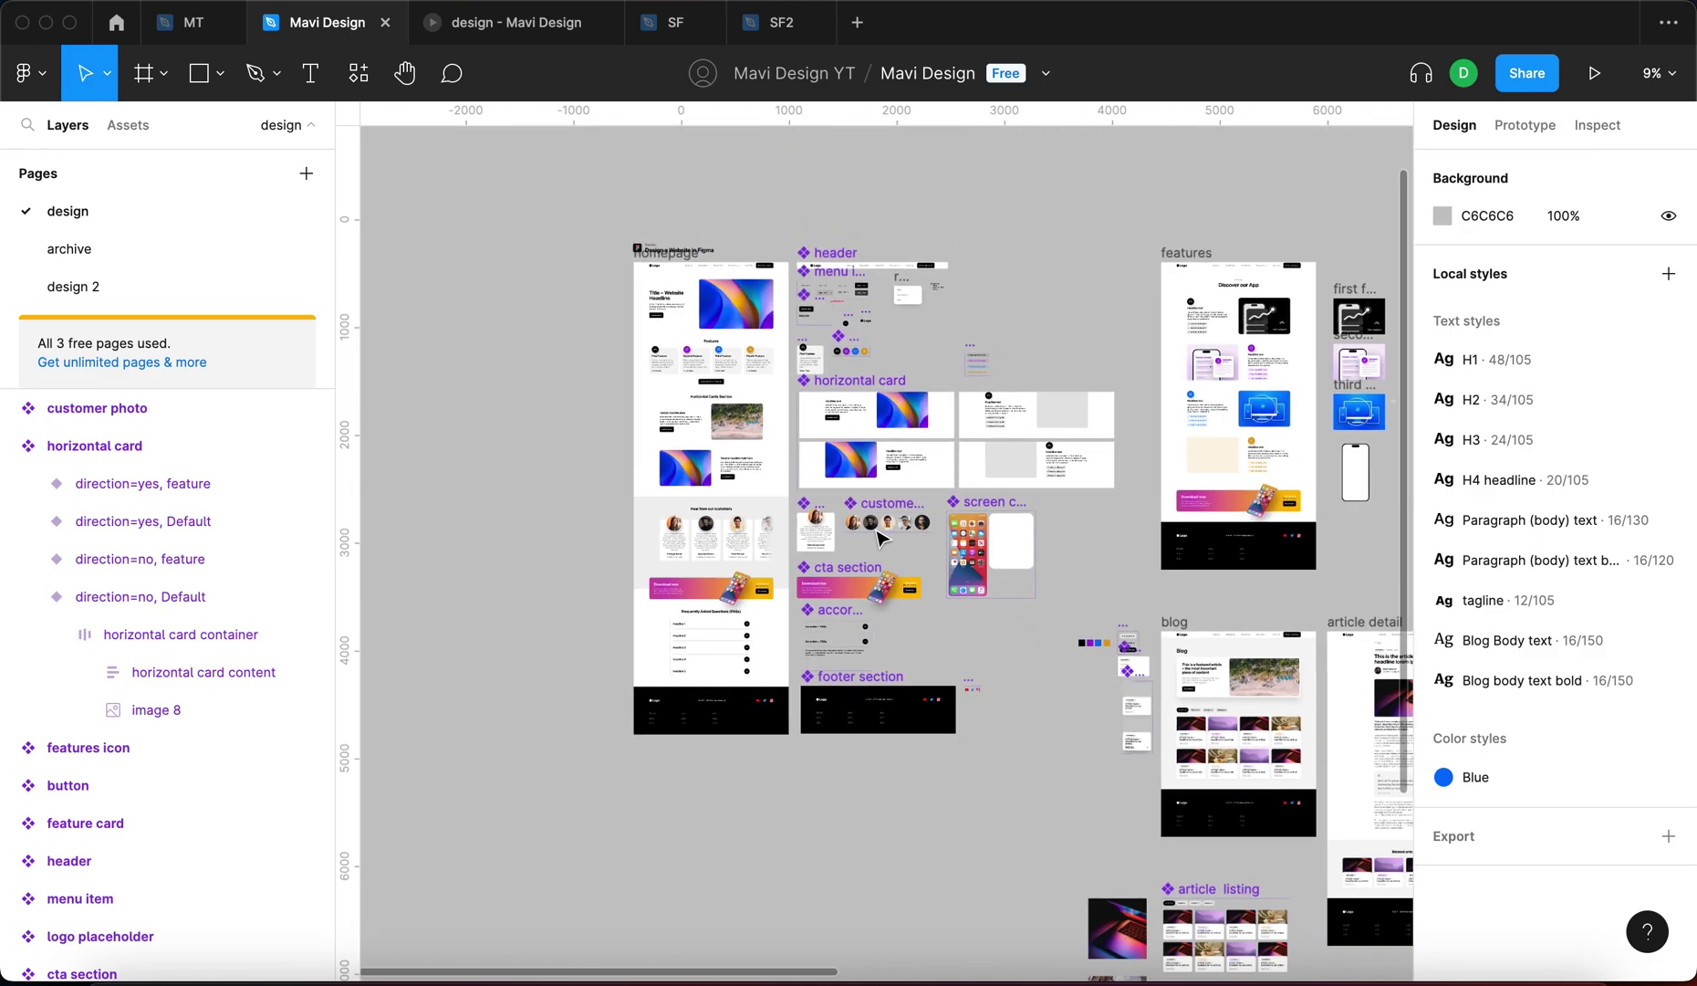
pyautogui.hscroll(10, 876, 531)
pyautogui.scroll(10, 731, 436)
# Enlarge the dark grey circle to about 194 px and position it overlapping the small rectangle's upper edge
pyautogui.click(841, 421)
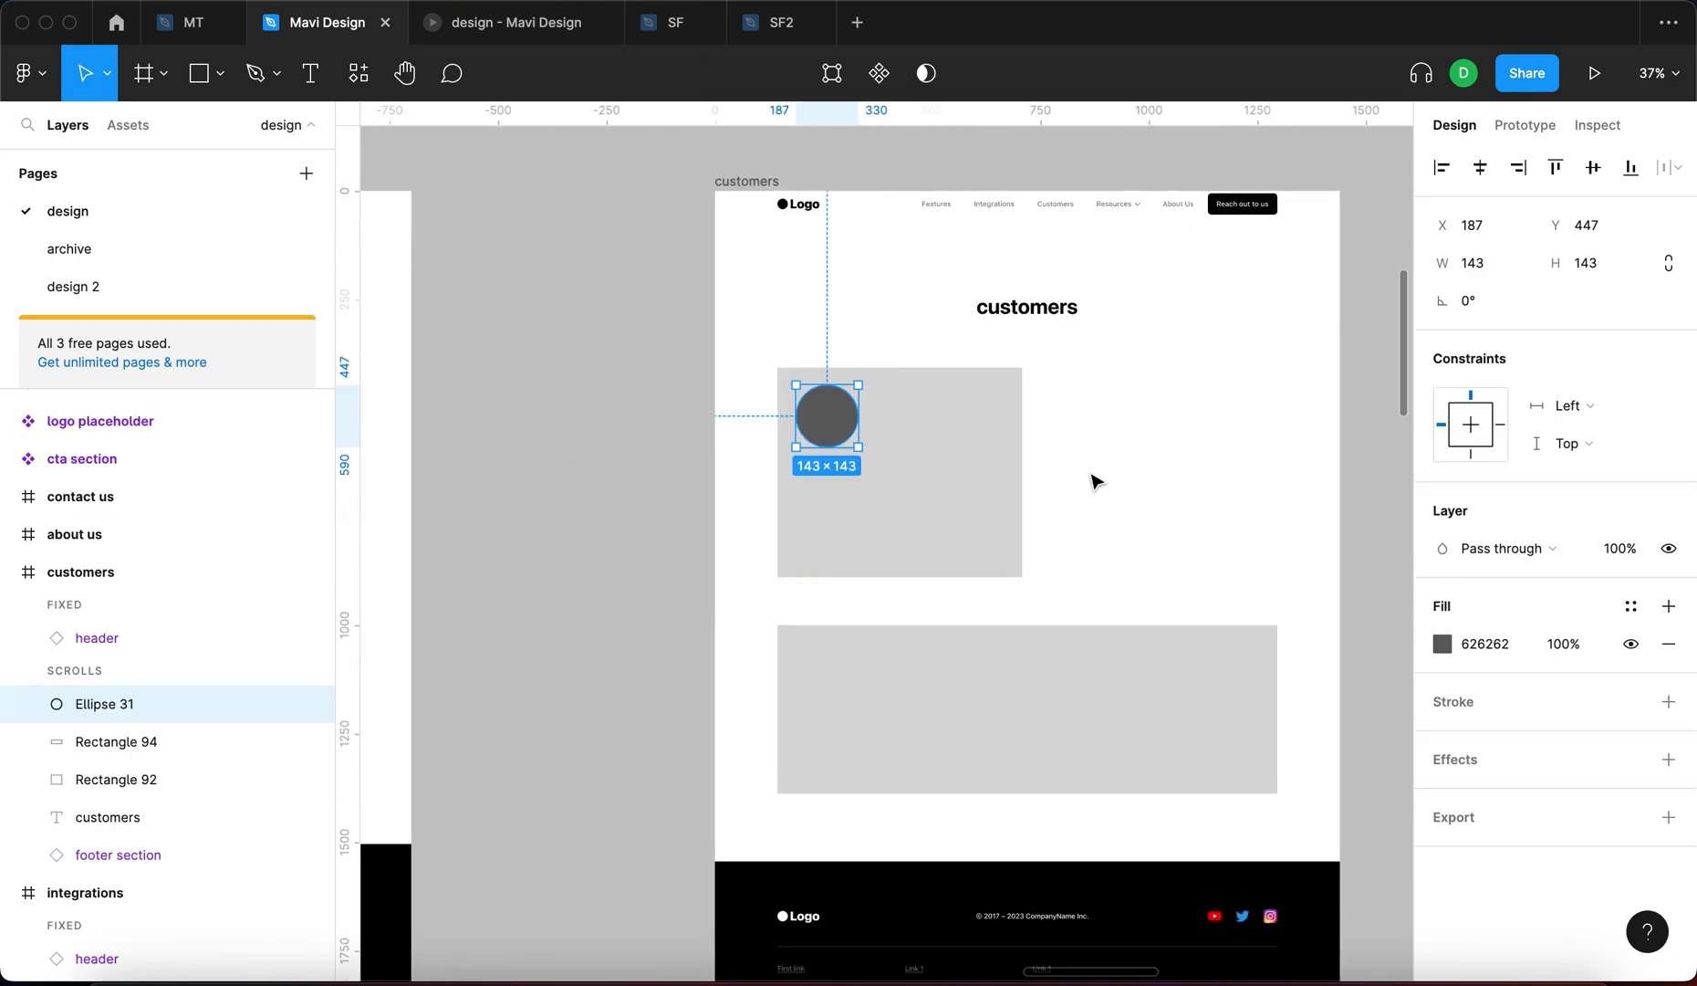
pyautogui.scroll(6, 827, 420)
pyautogui.moveTo(822, 425); pyautogui.dragTo(843, 464)
pyautogui.hscroll(3, 838, 421)
pyautogui.press('super+z')
pyautogui.moveTo(552, 513); pyautogui.dragTo(553, 582)
pyautogui.moveTo(552, 543); pyautogui.dragTo(565, 516)
# Draw a bar of about 334 by 56 px below the circle and fill it with the circle's dark grey
pyautogui.click(861, 571)
pyautogui.scroll(-3, 864, 566)
pyautogui.scroll(-3, 866, 568)
pyautogui.moveTo(937, 615); pyautogui.dragTo(1018, 689)
pyautogui.moveTo(1080, 528); pyautogui.dragTo(747, 529)
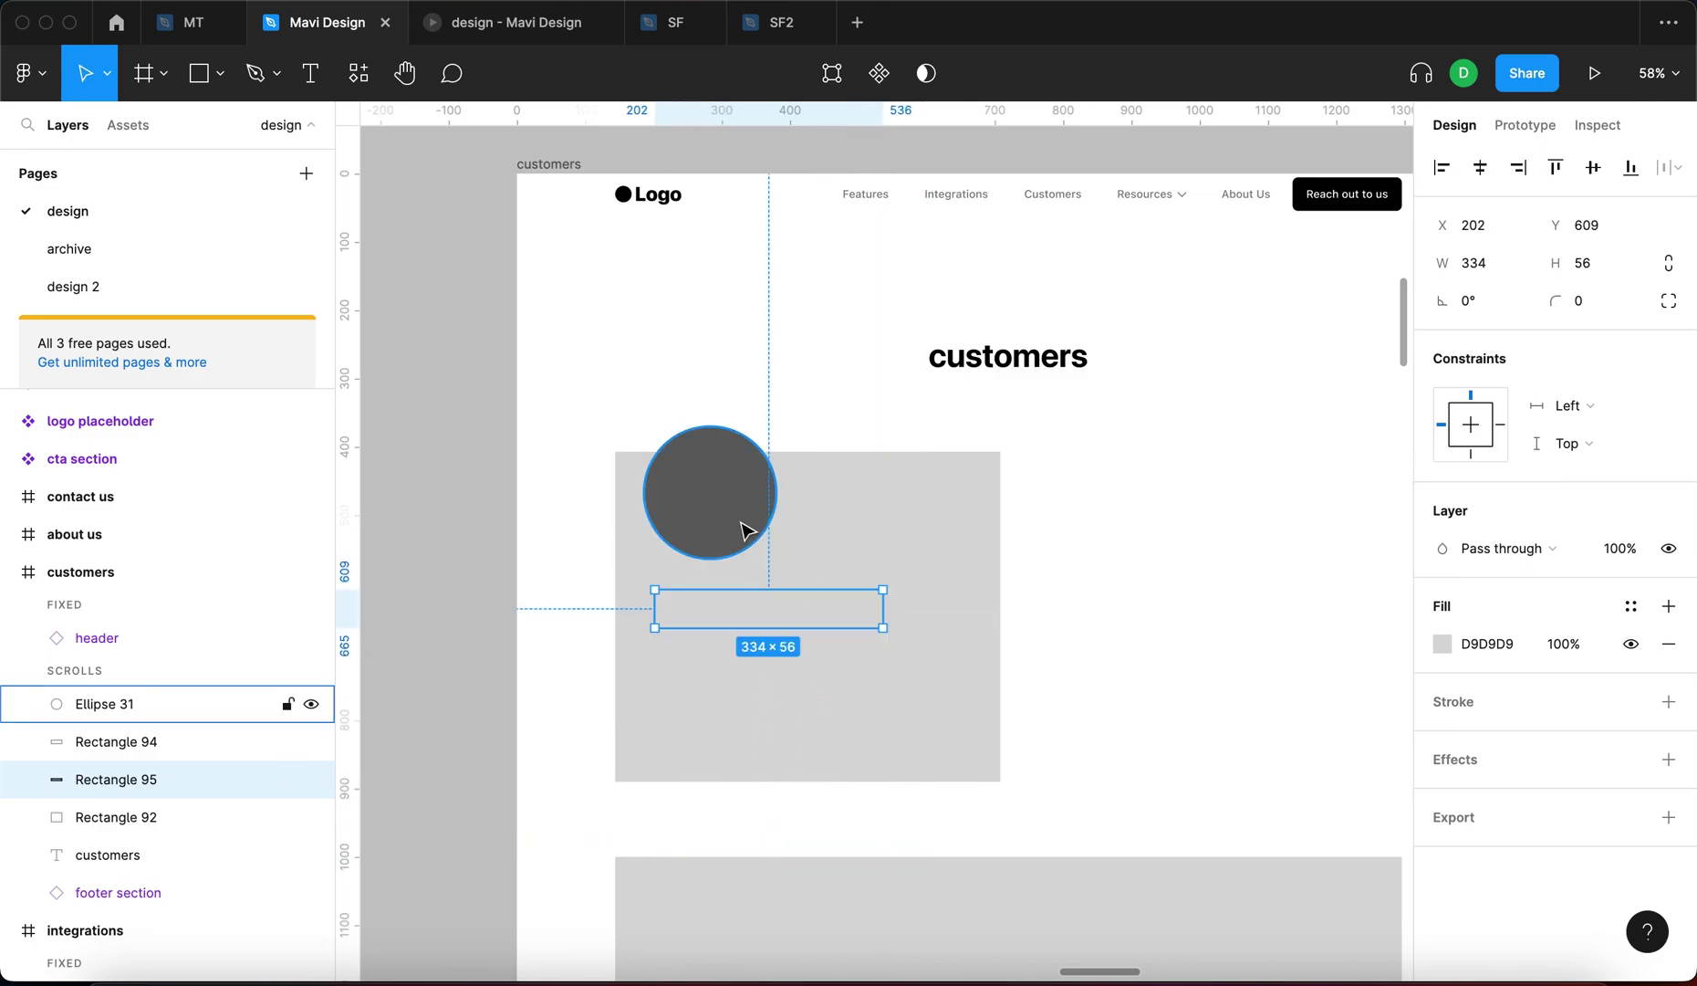
pyautogui.press('i')
pyautogui.click(728, 519)
# Shrink the dark bar to about 236 by 37 px and add a thinner copy of about 198 by 21 px beneath it
pyautogui.moveTo(808, 618); pyautogui.dragTo(737, 617)
pyautogui.scroll(5, 663, 597)
pyautogui.moveTo(879, 594); pyautogui.dragTo(938, 691)
pyautogui.moveTo(850, 722); pyautogui.dragTo(850, 696)
pyautogui.scroll(-6, 850, 698)
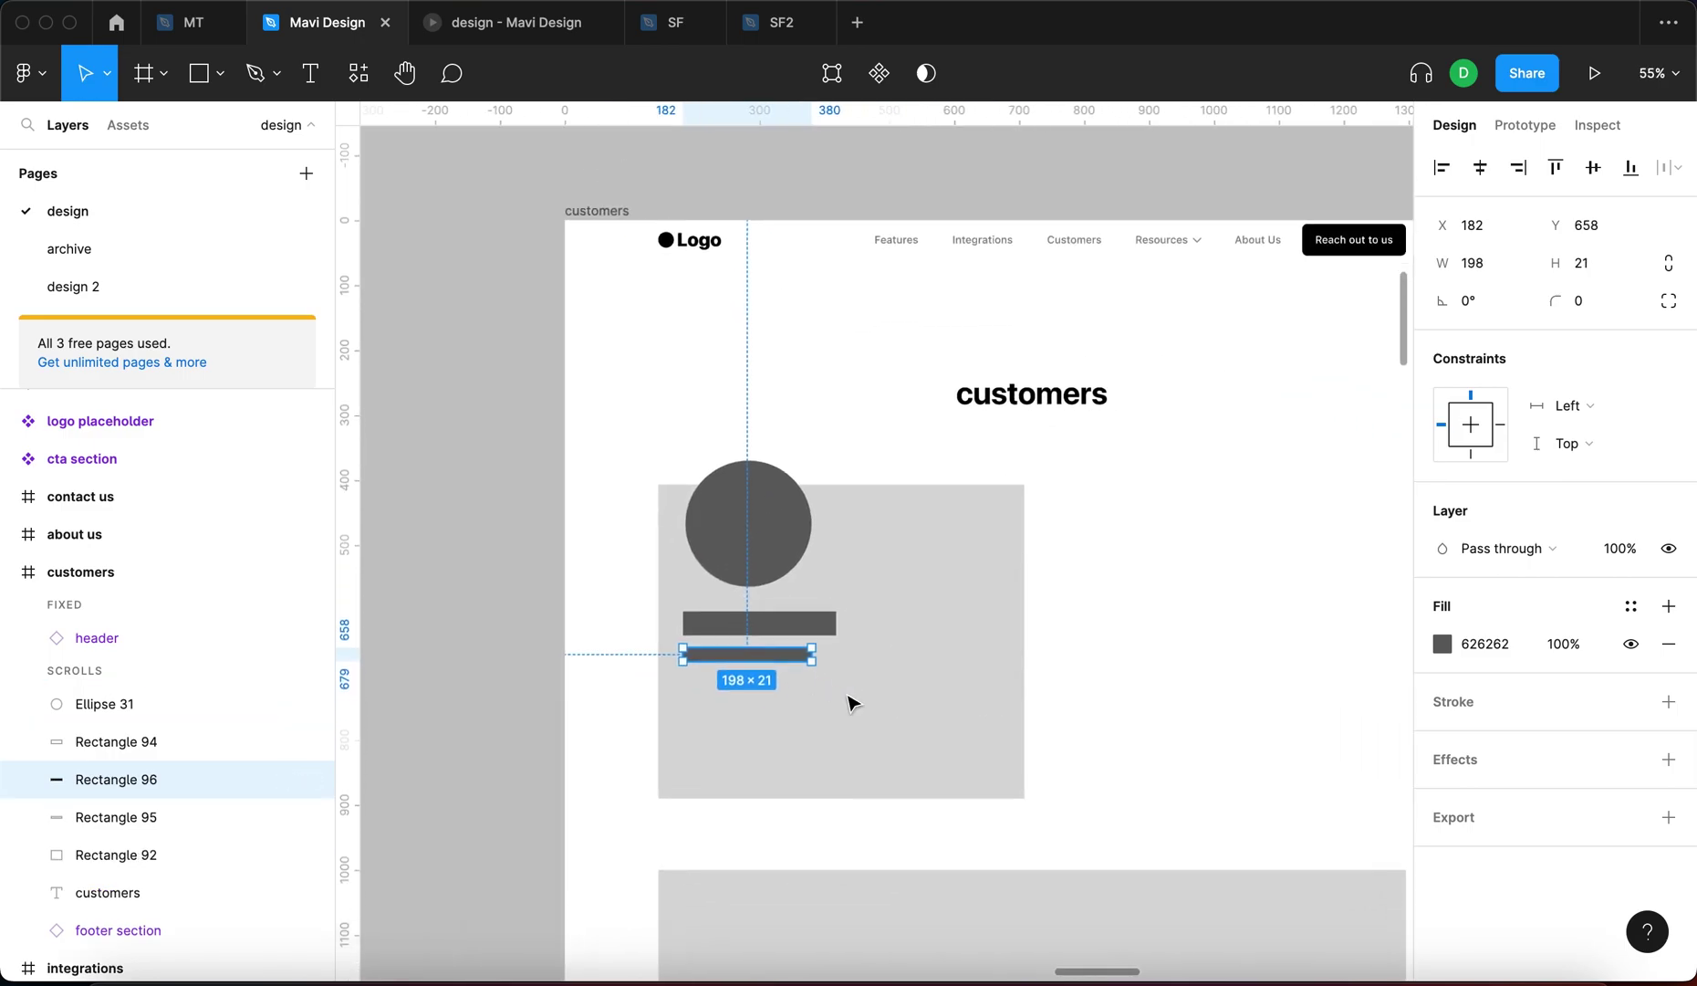
# Duplicate the thin bar further down the card as a button placeholder of about 198 by 62 px
pyautogui.moveTo(735, 641); pyautogui.dragTo(745, 730)
pyautogui.press('Escape')
pyautogui.scroll(4, 677, 714)
pyautogui.click(774, 694)
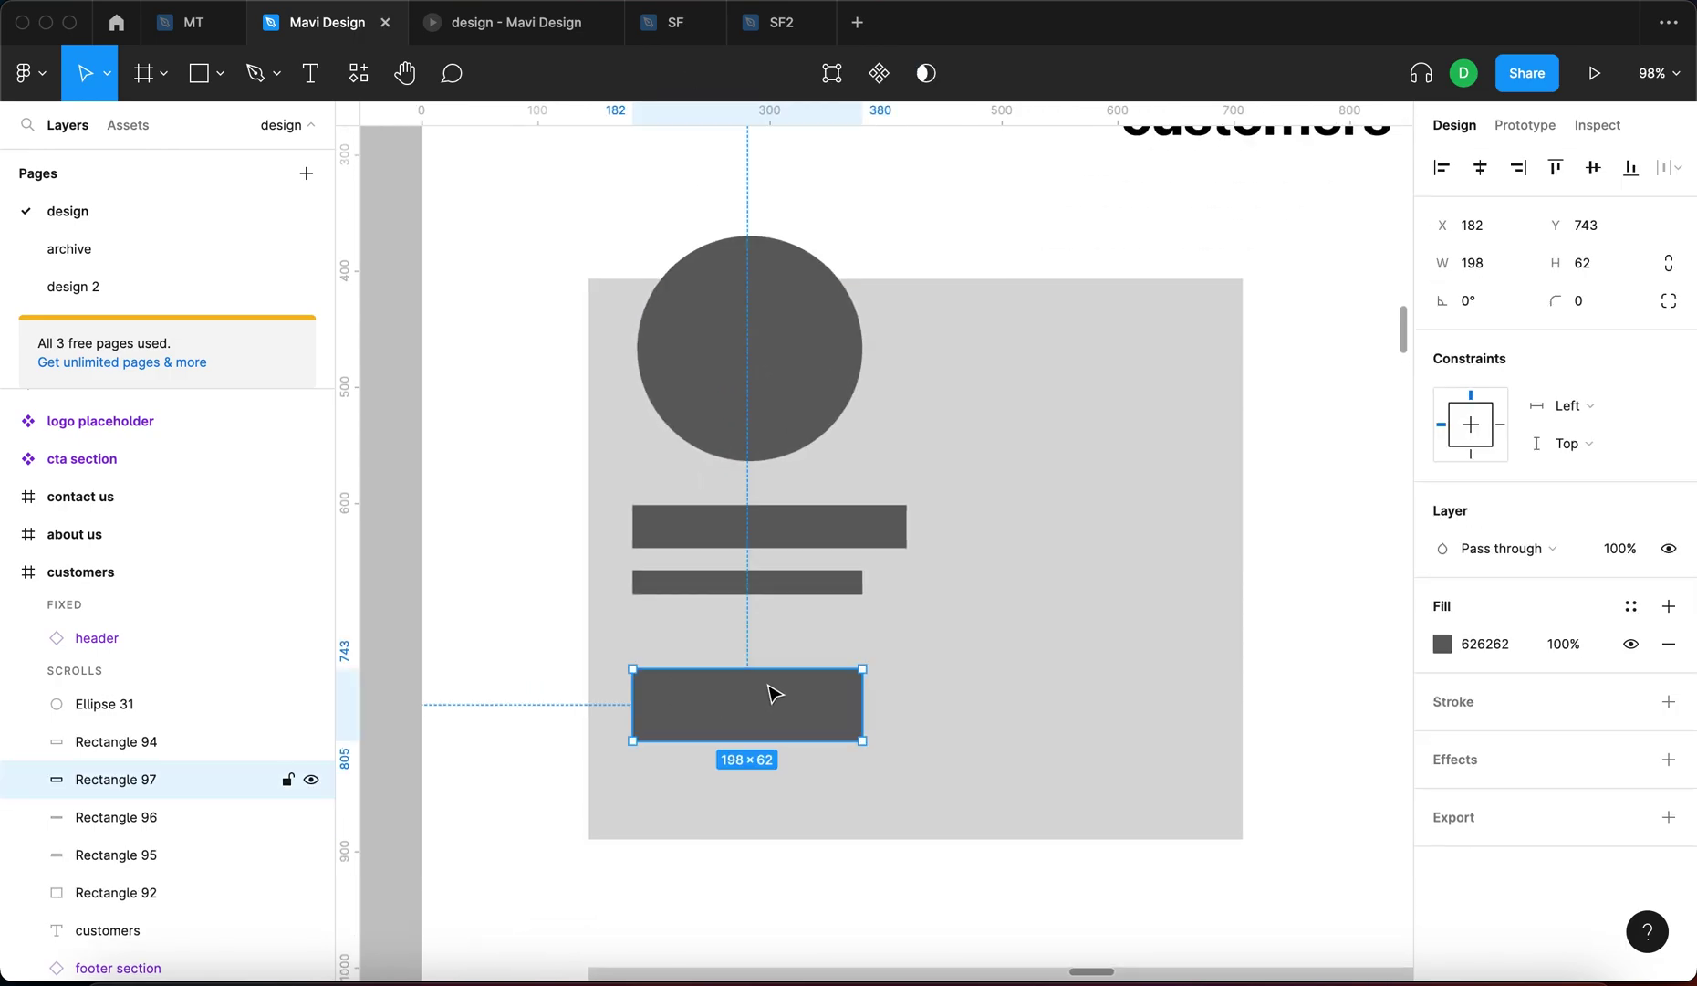
pyautogui.moveTo(879, 704); pyautogui.dragTo(818, 703)
pyautogui.press('super+z')
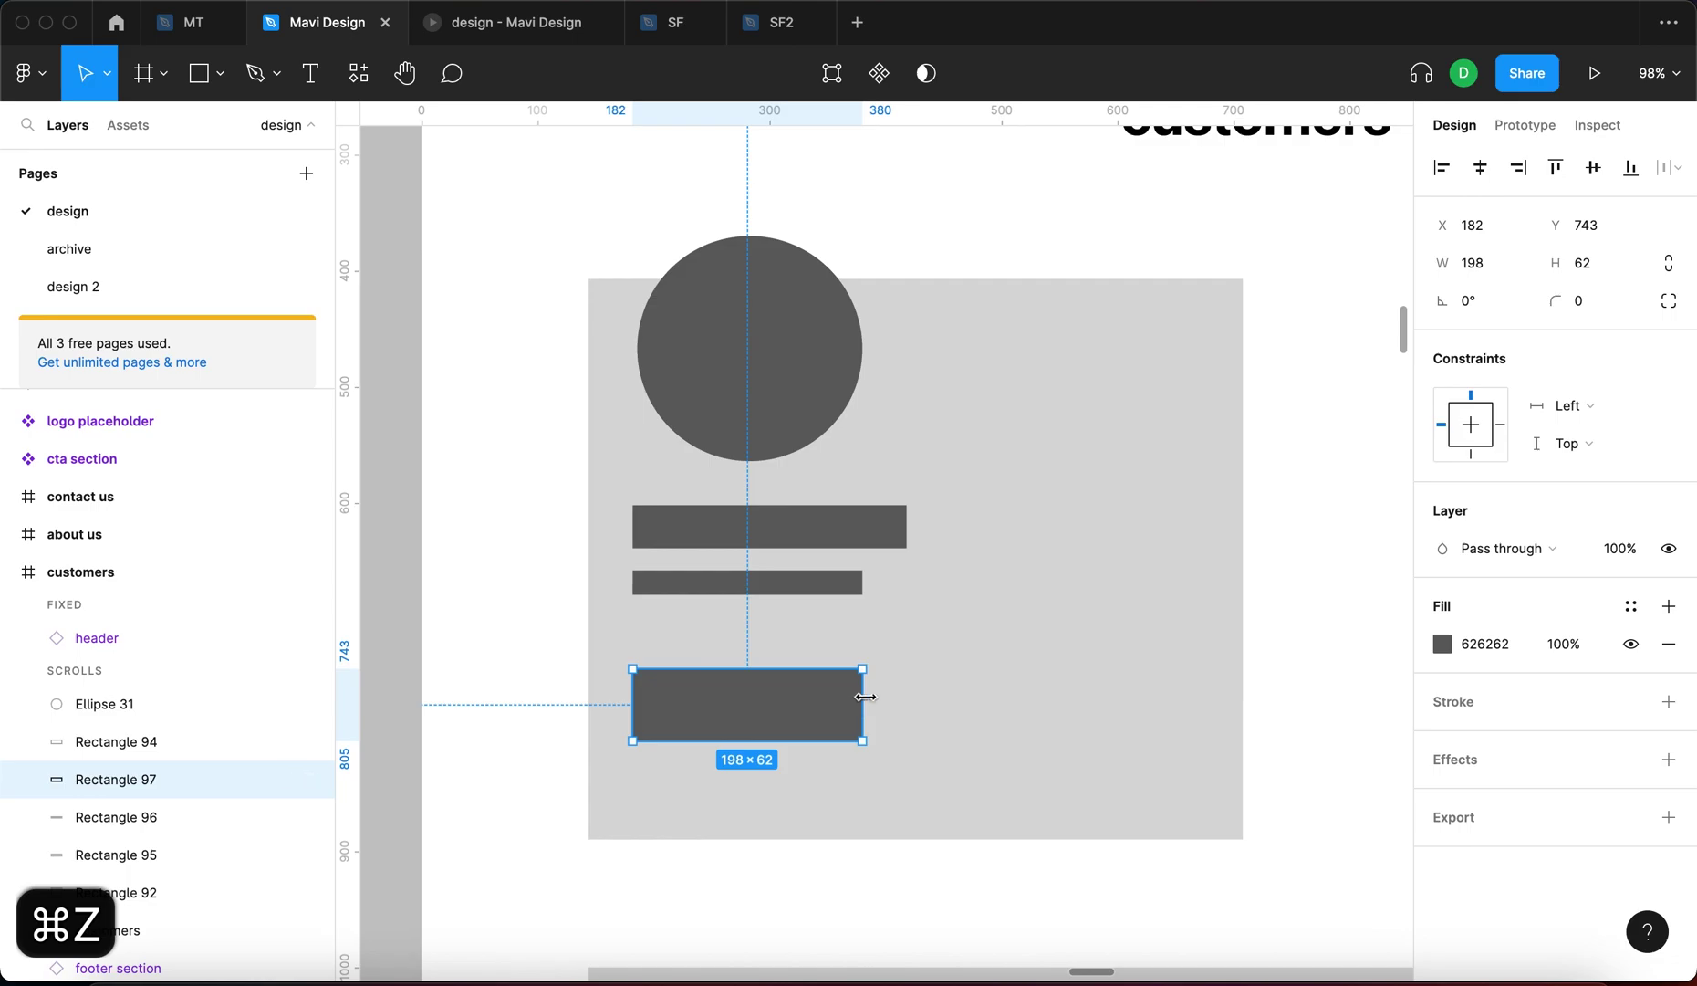
# Narrow the button placeholder to about 173 px and left-align it with the circle and the two bars above
pyautogui.scroll(-3, 895, 621)
pyautogui.click(929, 549)
pyautogui.keyDown('shift'); pyautogui.click(948, 634); pyautogui.keyUp('shift')
pyautogui.keyDown('shift'); pyautogui.click(935, 677); pyautogui.keyUp('shift')
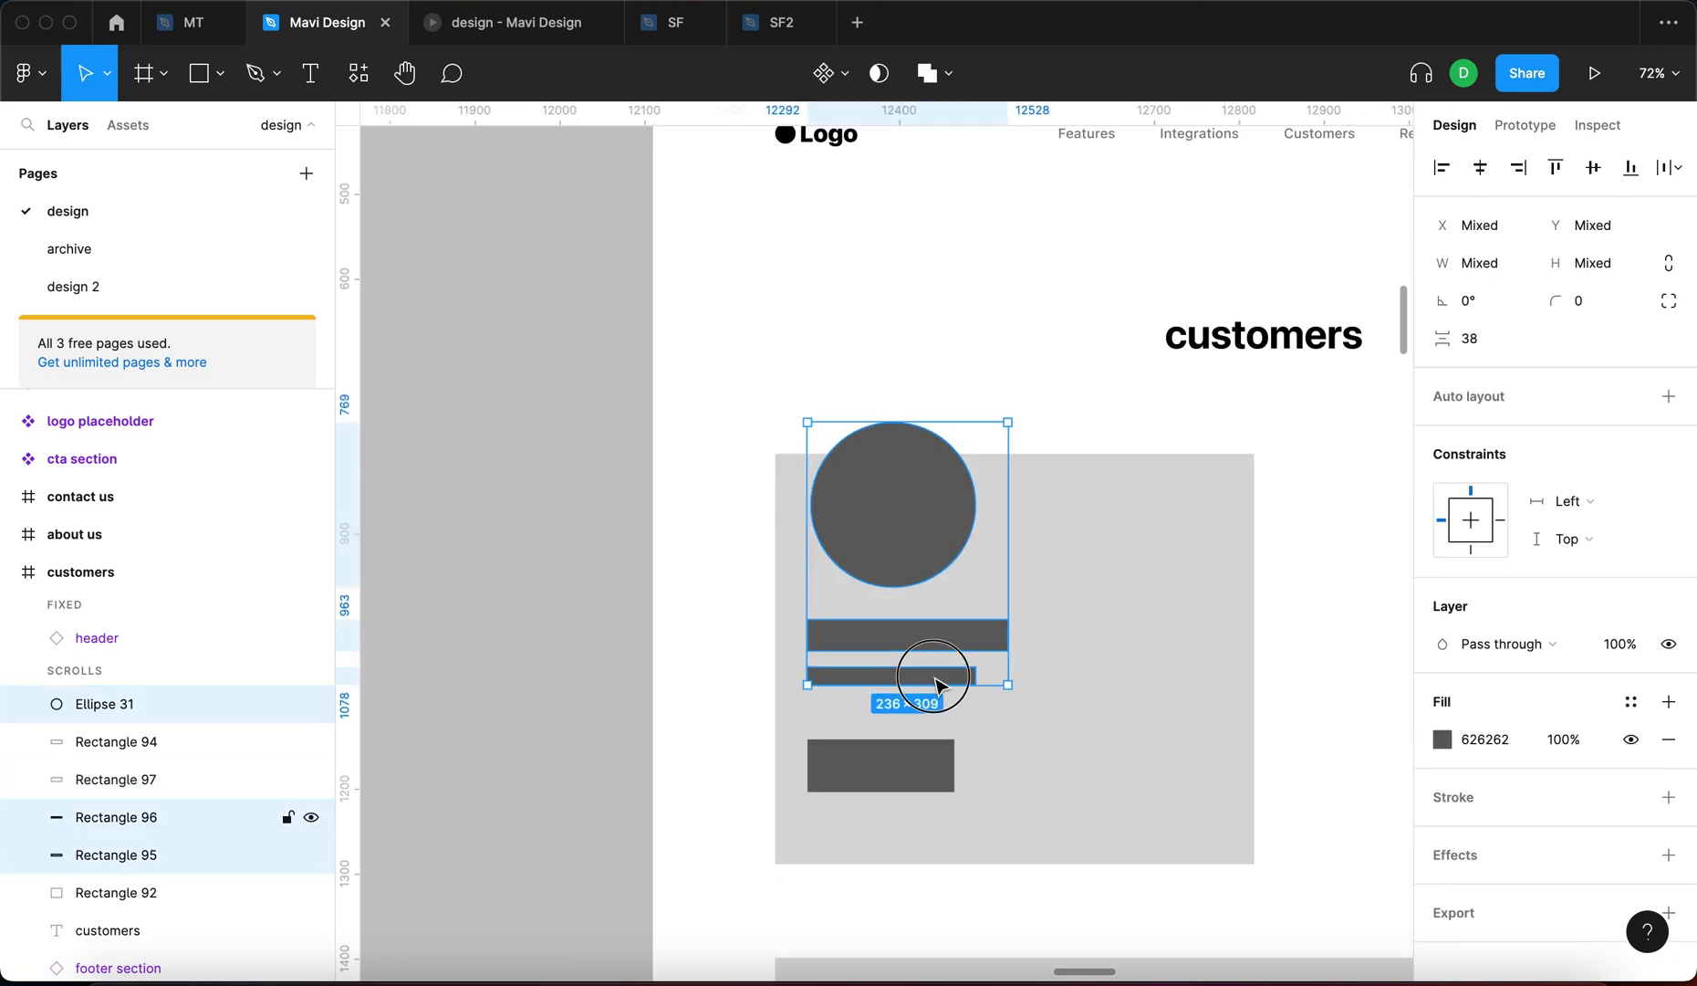
pyautogui.keyDown('shift'); pyautogui.click(903, 771); pyautogui.keyUp('shift')
pyautogui.hotkey('alt', 'a')
pyautogui.press('Escape')
# Move the button placeholder down and add a row of three small bars, each about 48 by 21 px, above it
pyautogui.moveTo(963, 743); pyautogui.dragTo(621, 734)
pyautogui.scroll(5, 687, 664)
pyautogui.click(658, 551)
pyautogui.moveTo(659, 534); pyautogui.dragTo(659, 598)
pyautogui.moveTo(737, 591); pyautogui.dragTo(647, 601)
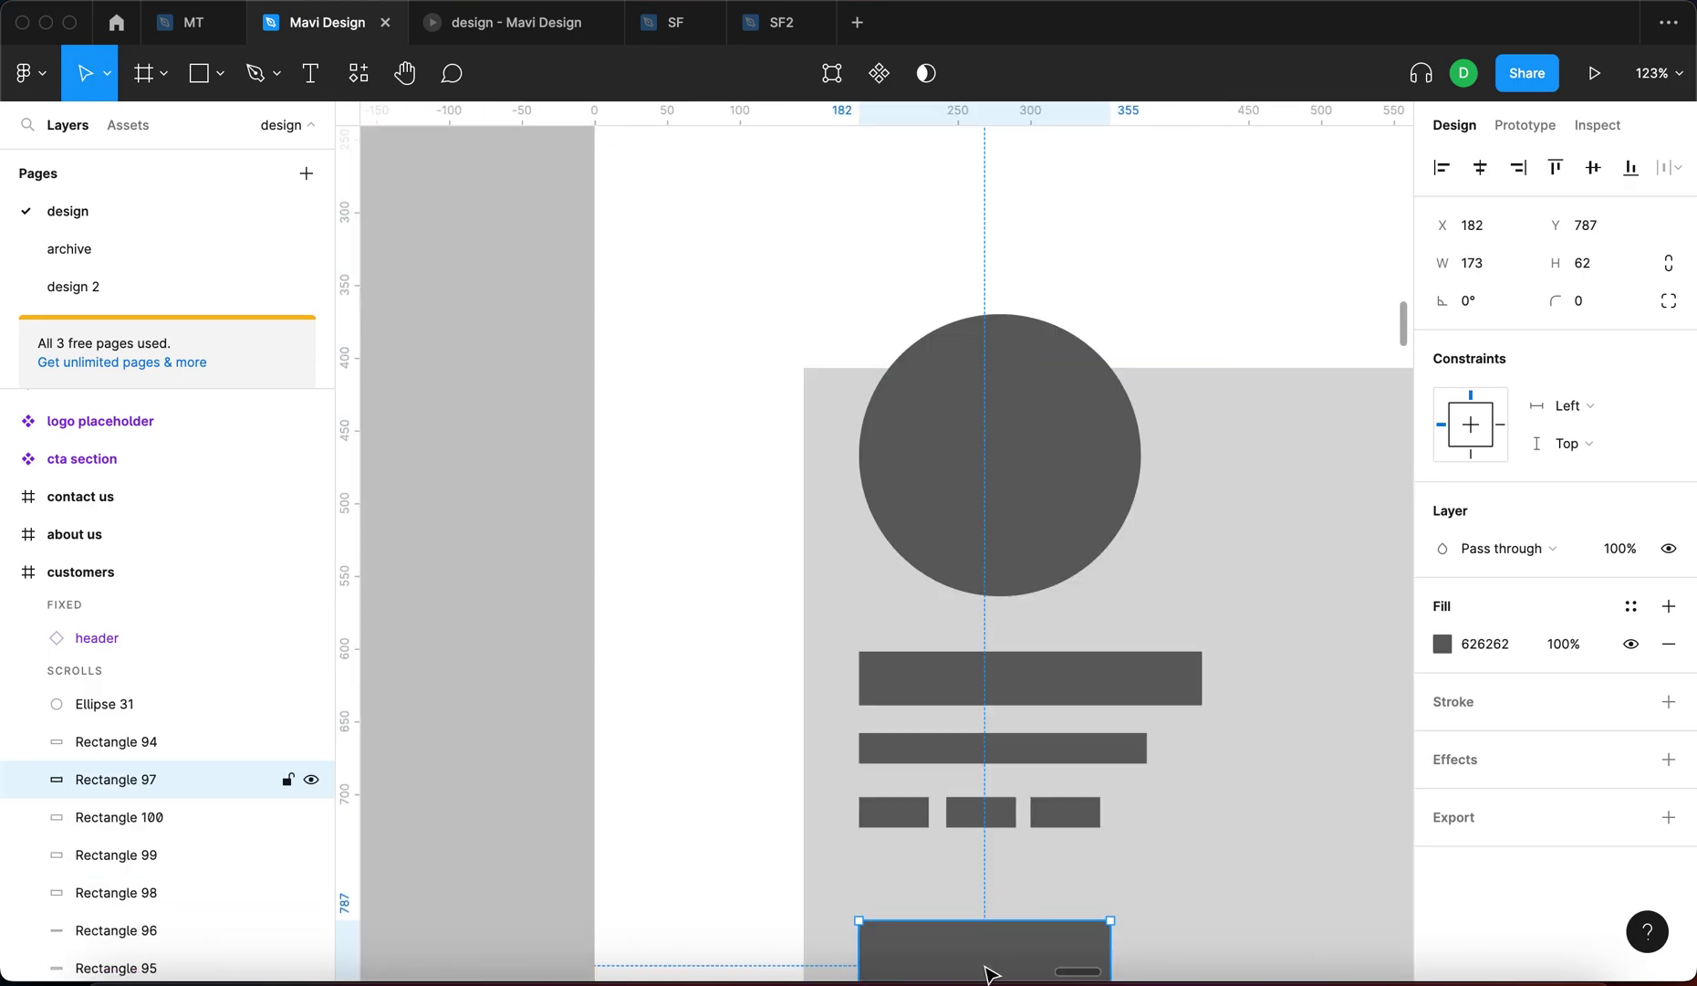
# Move the row of three small bars below the button placeholder and raise the button placeholder to Y 710
pyautogui.moveTo(986, 964); pyautogui.dragTo(987, 896)
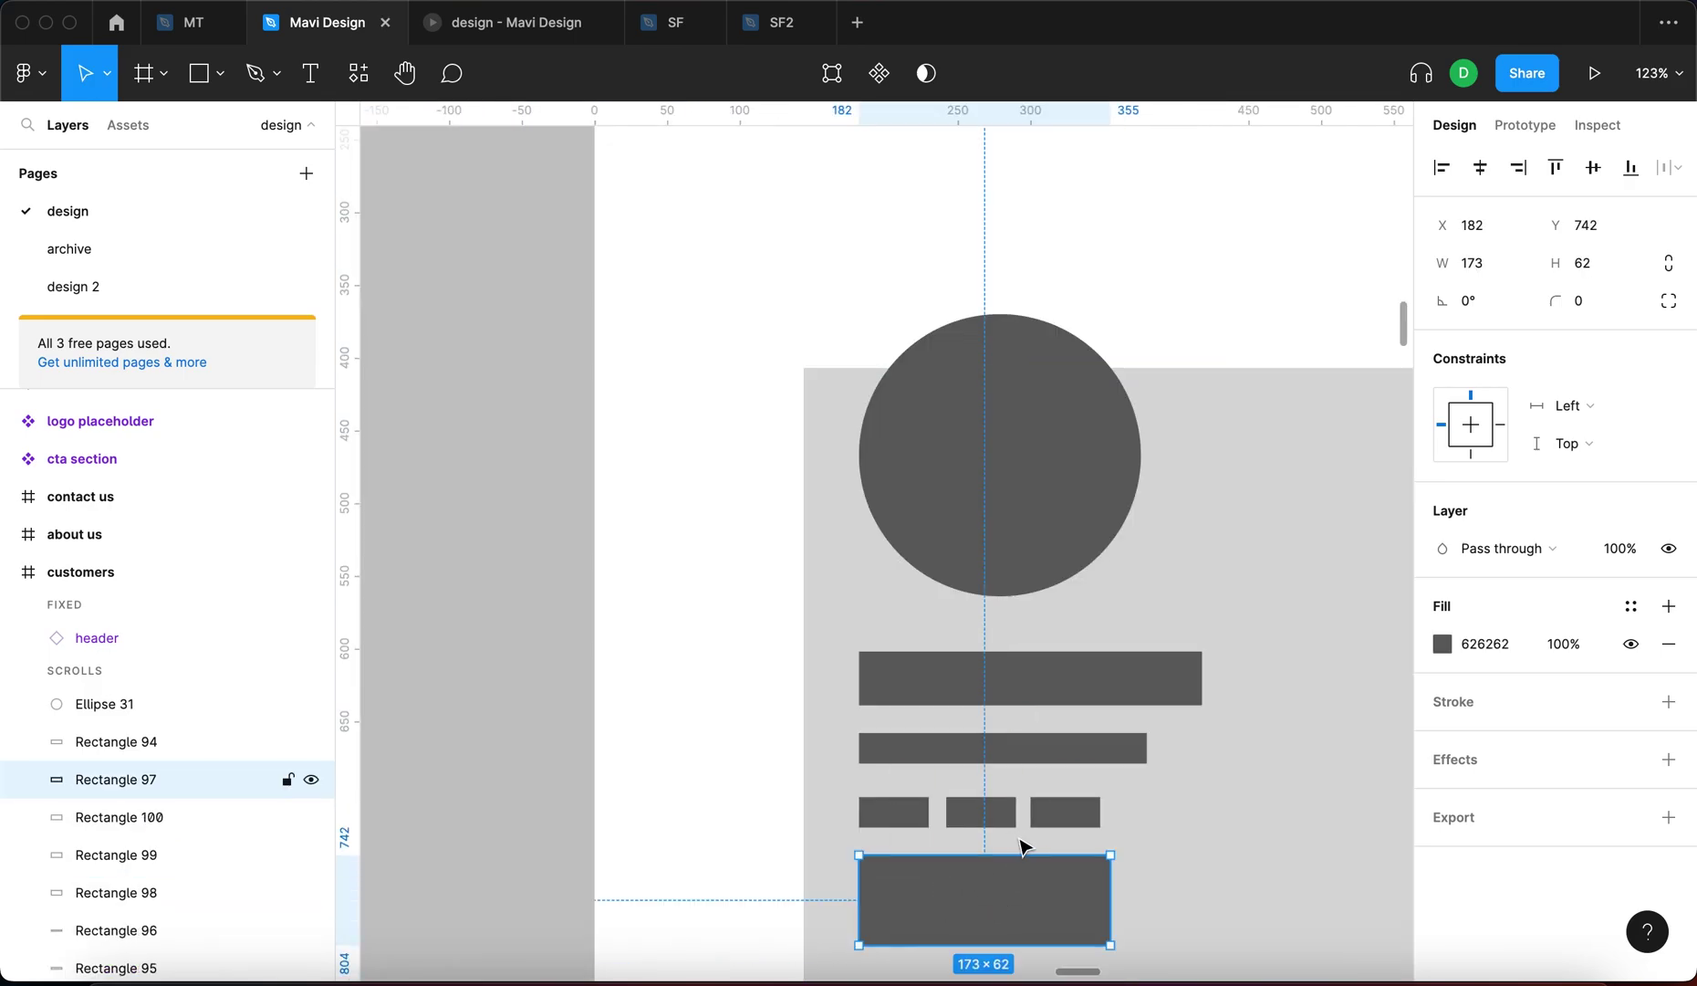
pyautogui.click(1059, 811)
pyautogui.keyDown('shift'); pyautogui.click(995, 815); pyautogui.keyUp('shift')
pyautogui.keyDown('shift'); pyautogui.click(898, 817); pyautogui.keyUp('shift')
pyautogui.scroll(-5, 903, 639)
pyautogui.moveTo(913, 474); pyautogui.dragTo(913, 683)
pyautogui.moveTo(923, 585); pyautogui.dragTo(928, 545)
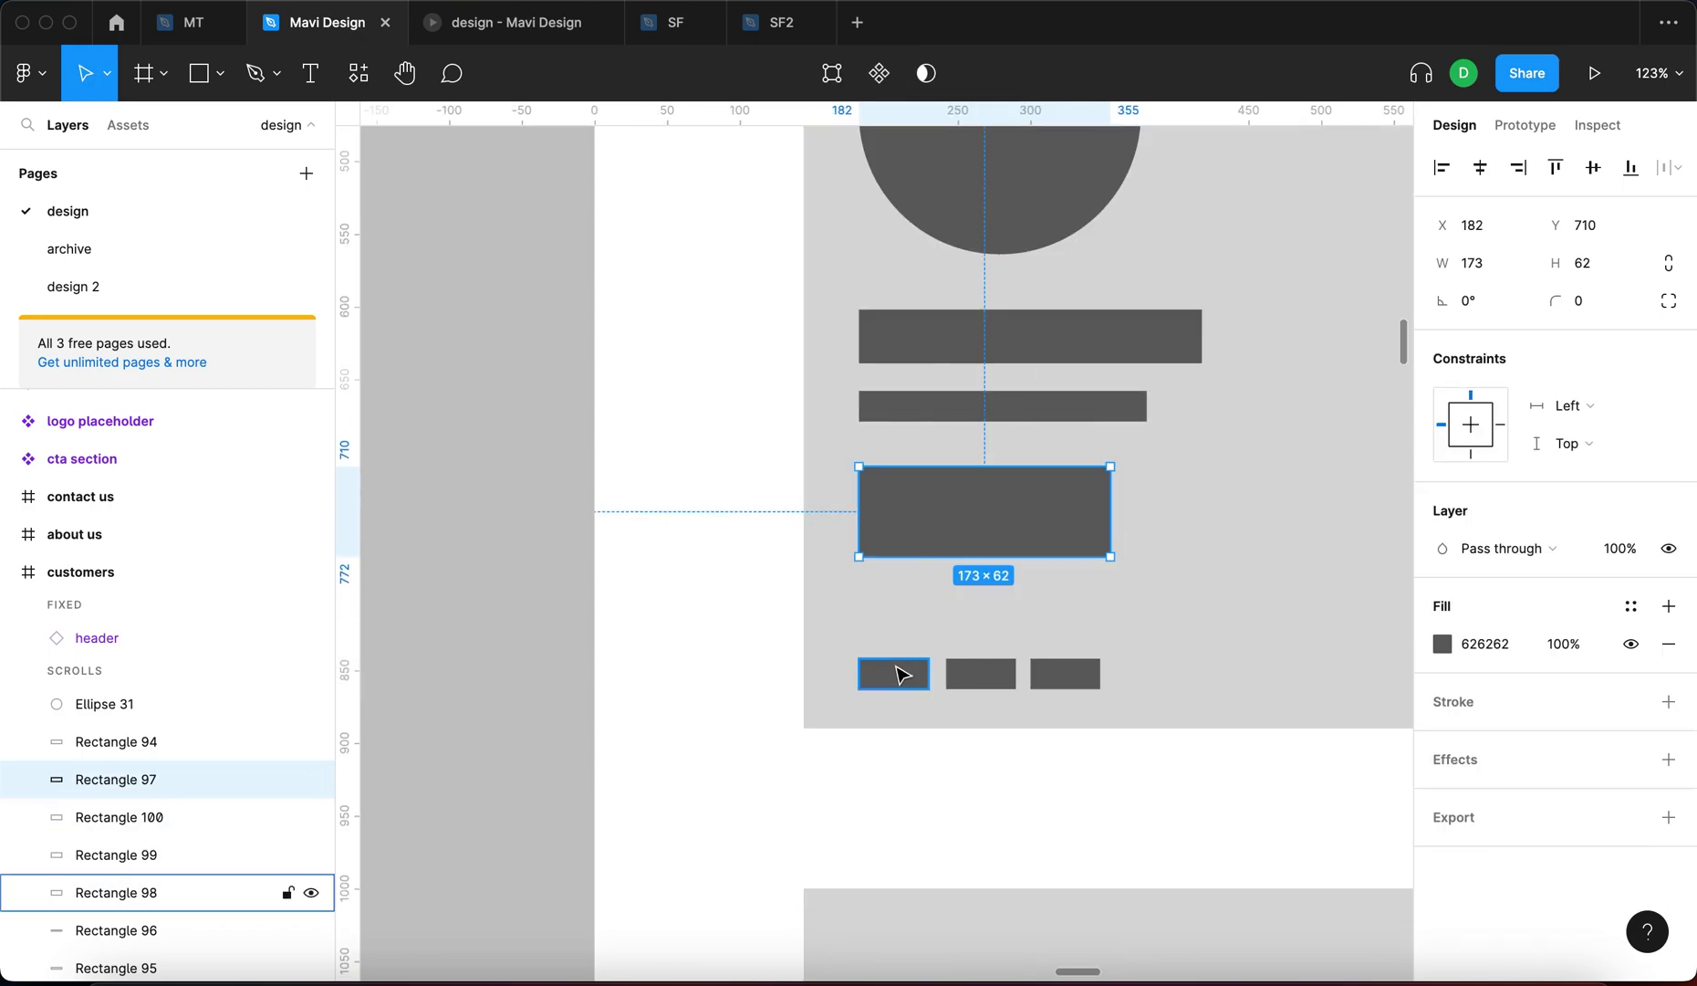
# Raise the row of three small bars closer to the button placeholder, at Y 810
pyautogui.click(901, 673)
pyautogui.keyDown('shift'); pyautogui.click(981, 674); pyautogui.keyUp('shift')
pyautogui.keyDown('shift'); pyautogui.click(1068, 676); pyautogui.keyUp('shift')
pyautogui.moveTo(1004, 680); pyautogui.dragTo(1007, 650)
pyautogui.click(1061, 826)
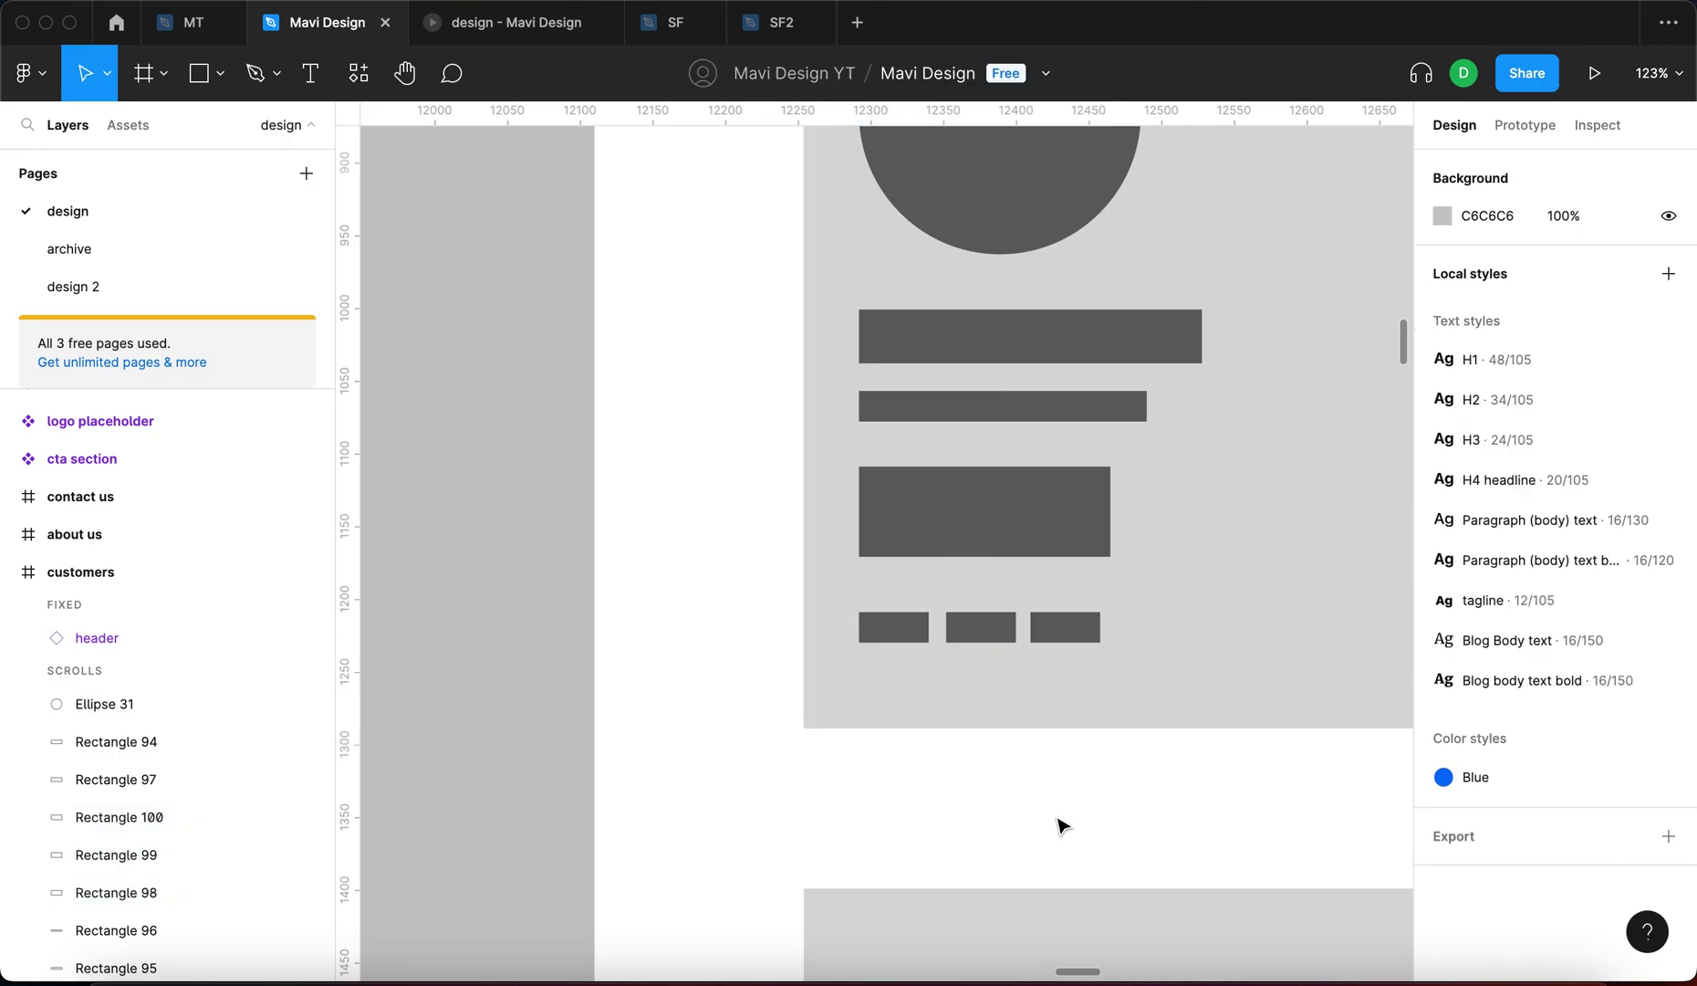
# Examine the placeholder layout of the customer card in the context of the customers page
pyautogui.hscroll(5, 1060, 822)
pyautogui.scroll(-6, 1140, 639)
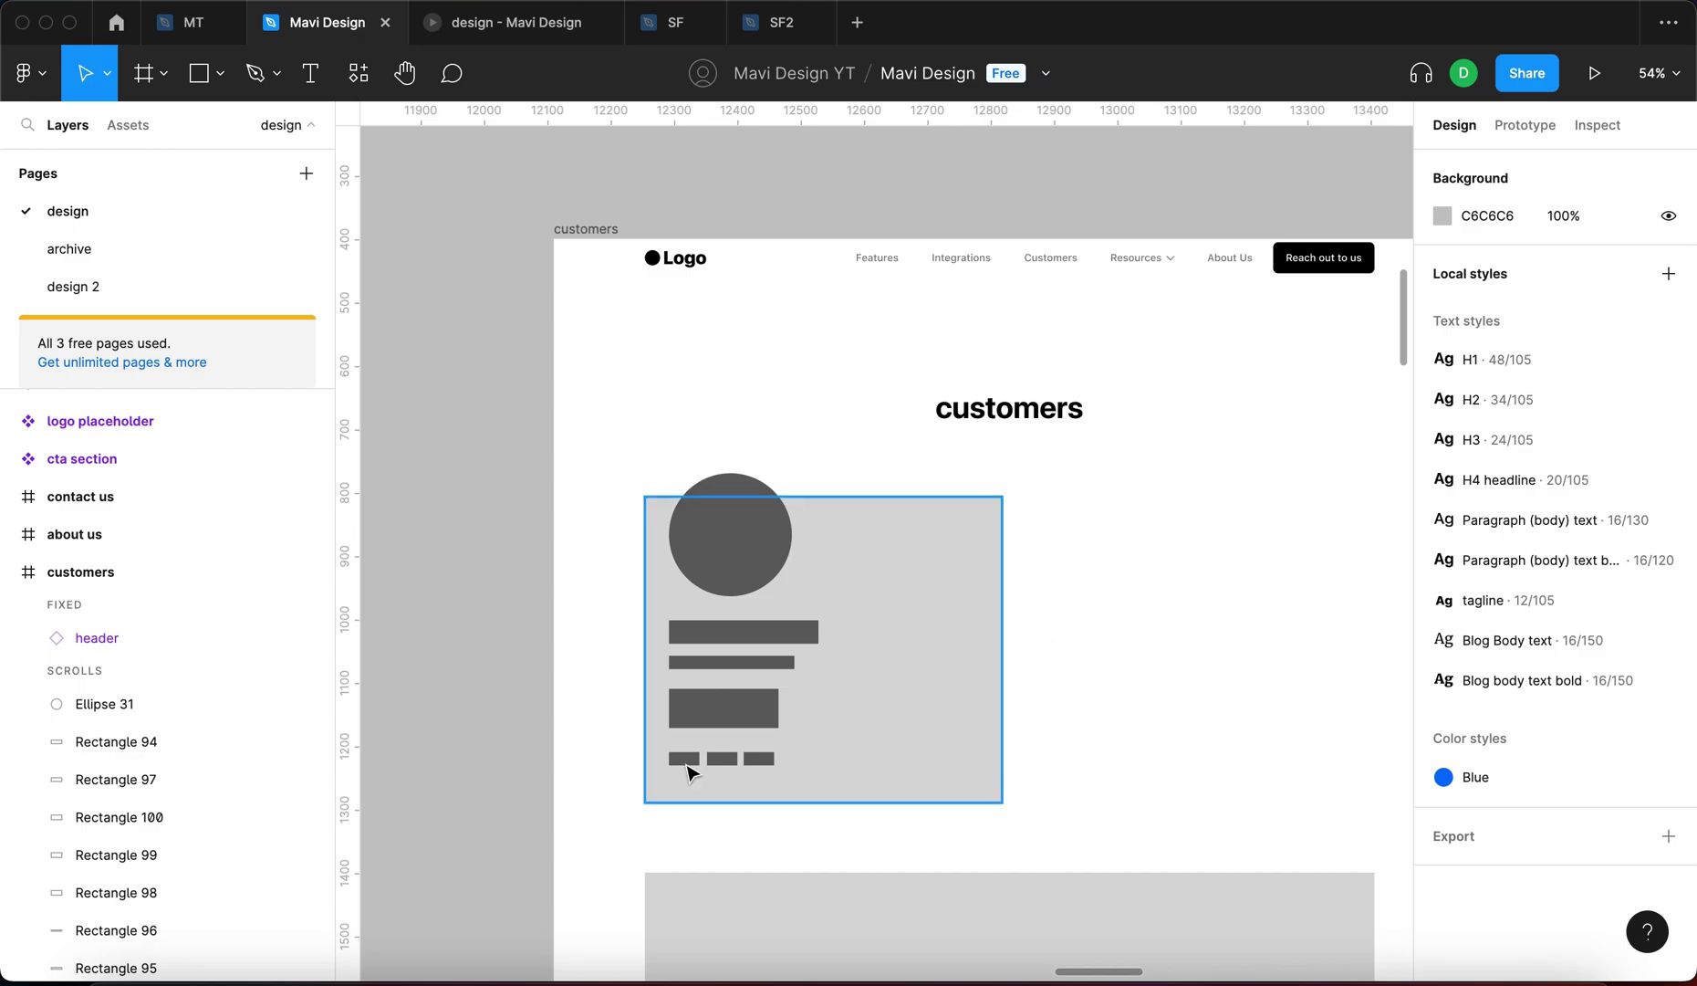
pyautogui.scroll(5, 675, 766)
pyautogui.moveTo(496, 814); pyautogui.dragTo(951, 619)
pyautogui.keyDown('shift'); pyautogui.click(1084, 660); pyautogui.keyUp('shift')
pyautogui.scroll(-4, 1083, 660)
pyautogui.scroll(1, 1083, 660)
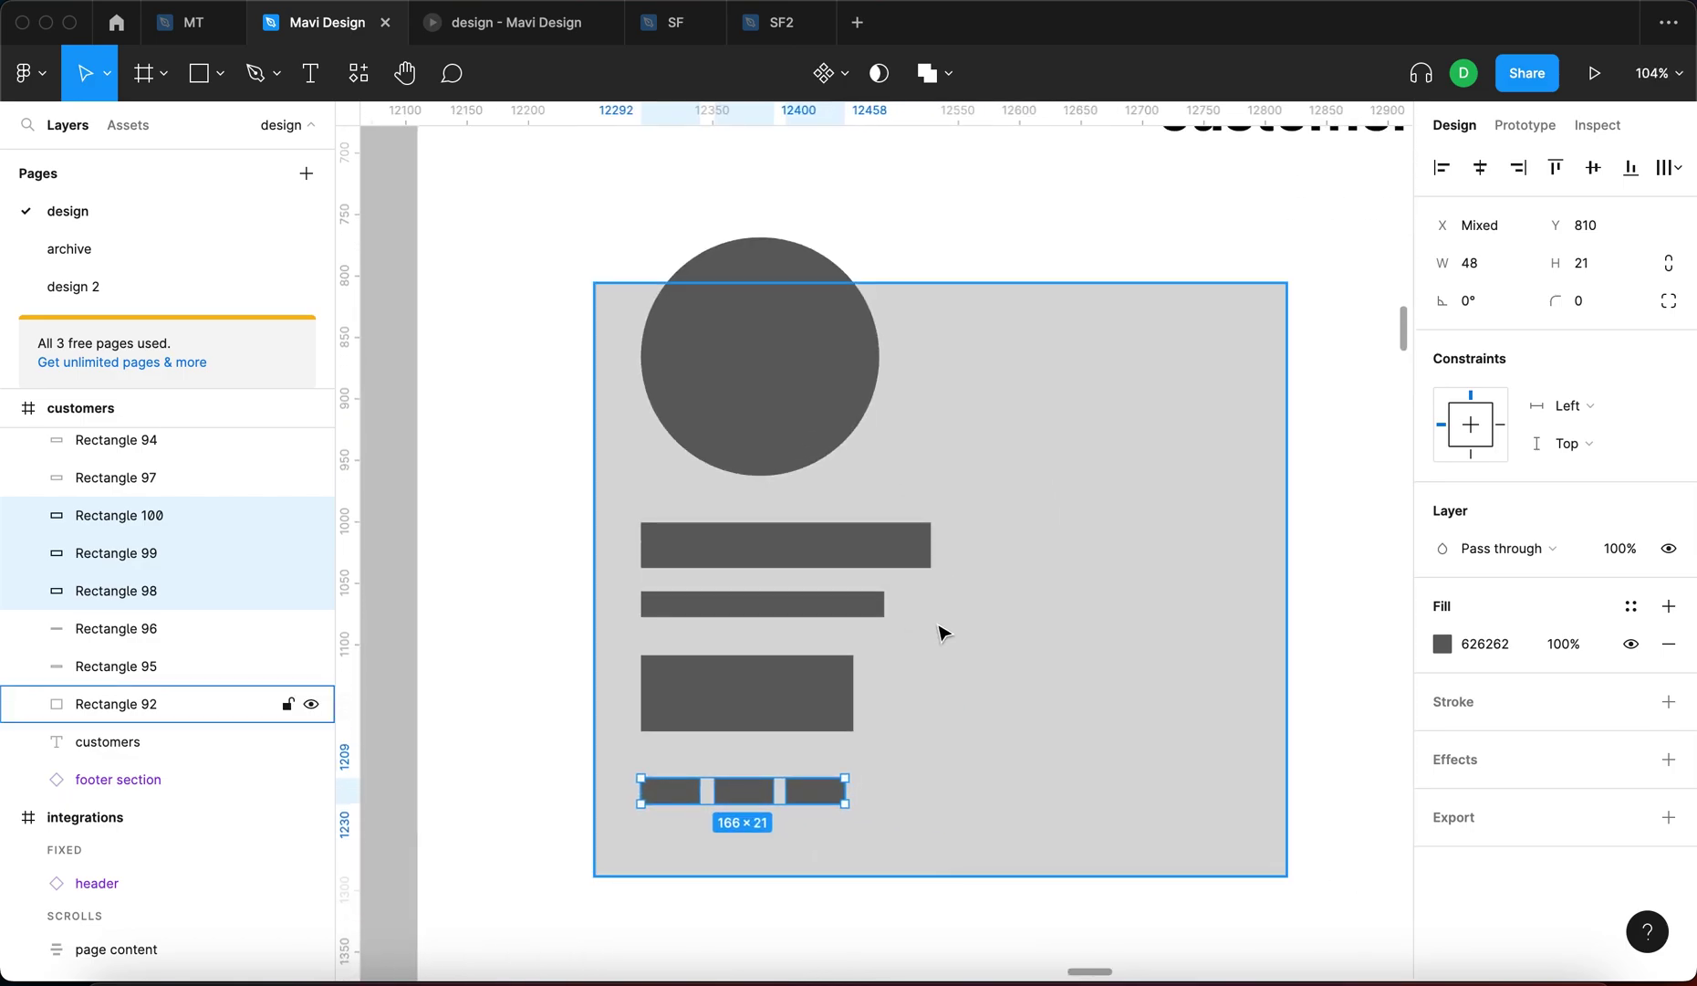
pyautogui.scroll(4, 941, 632)
pyautogui.scroll(-5, 940, 633)
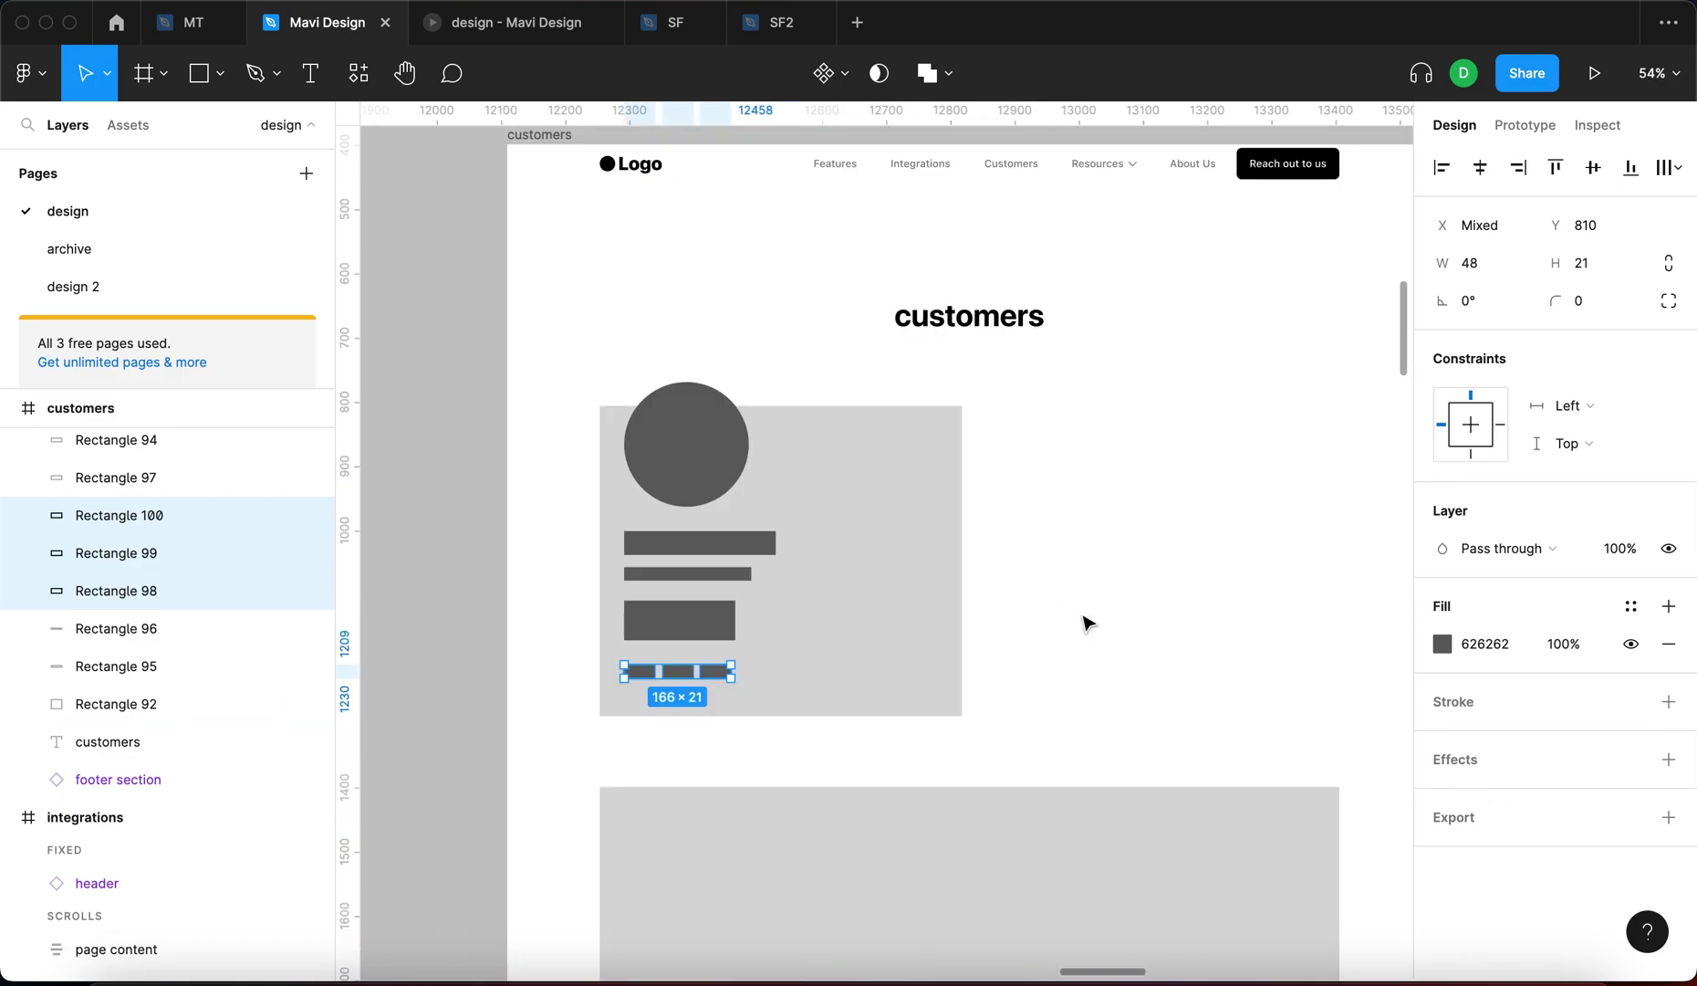
pyautogui.click(1086, 623)
pyautogui.scroll(-2, 1102, 648)
pyautogui.hscroll(2, 1102, 648)
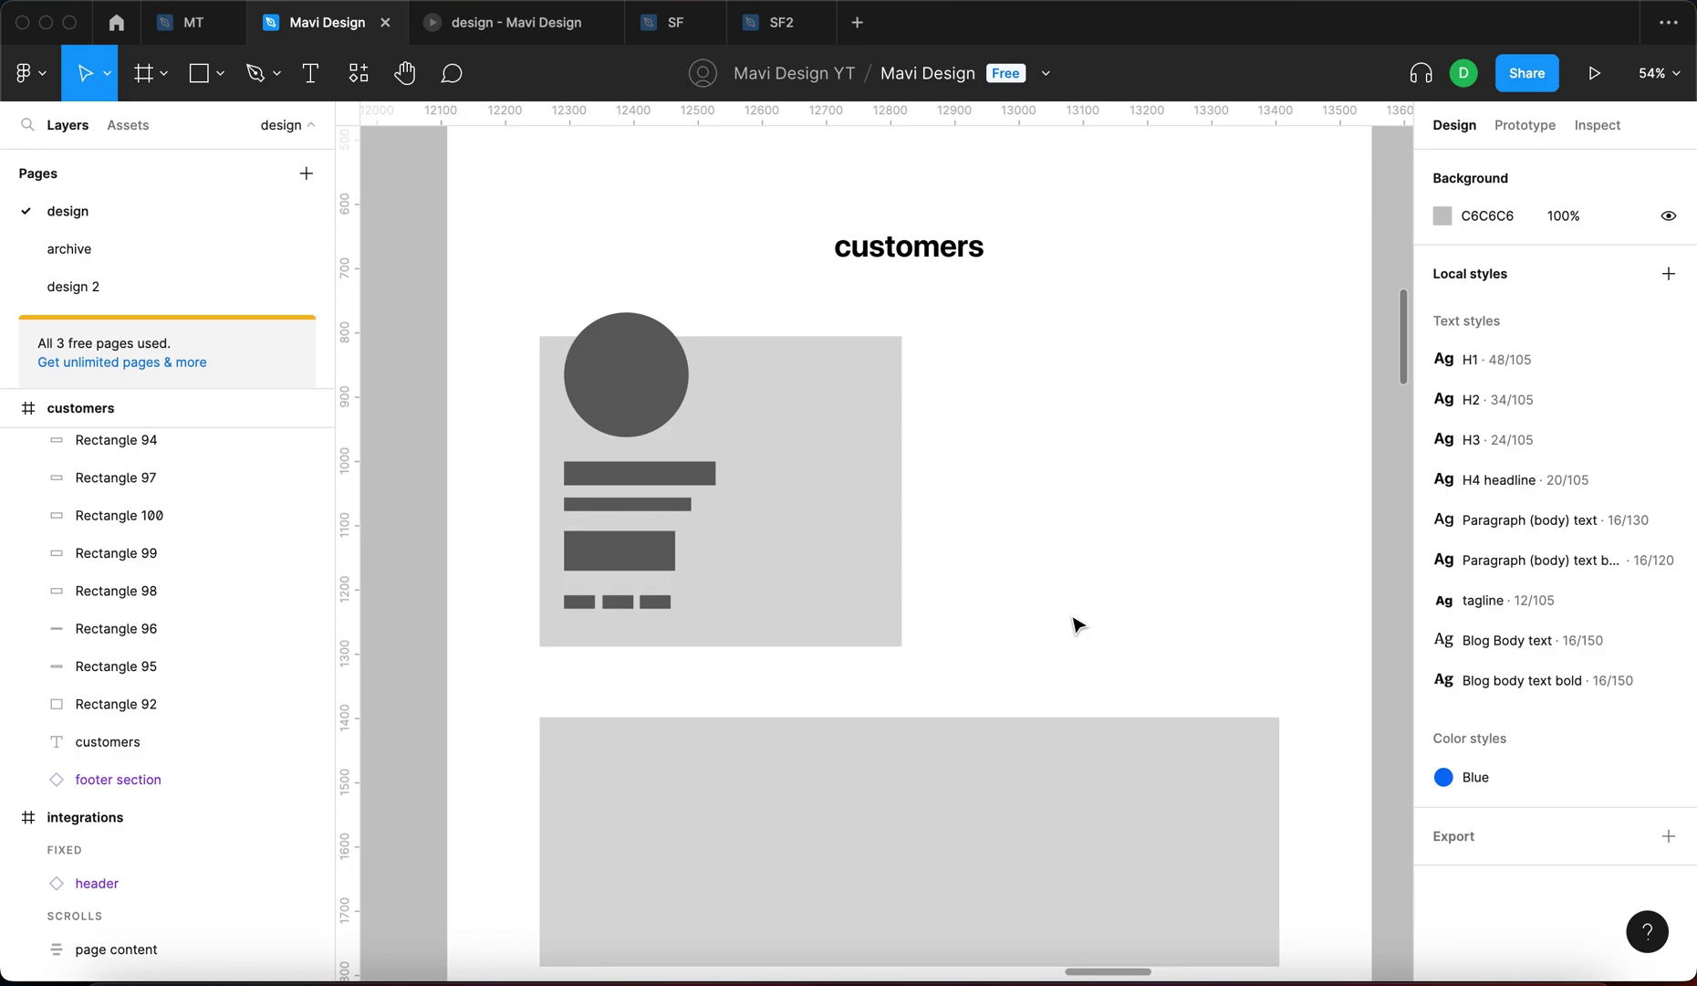
pyautogui.scroll(3, 1059, 654)
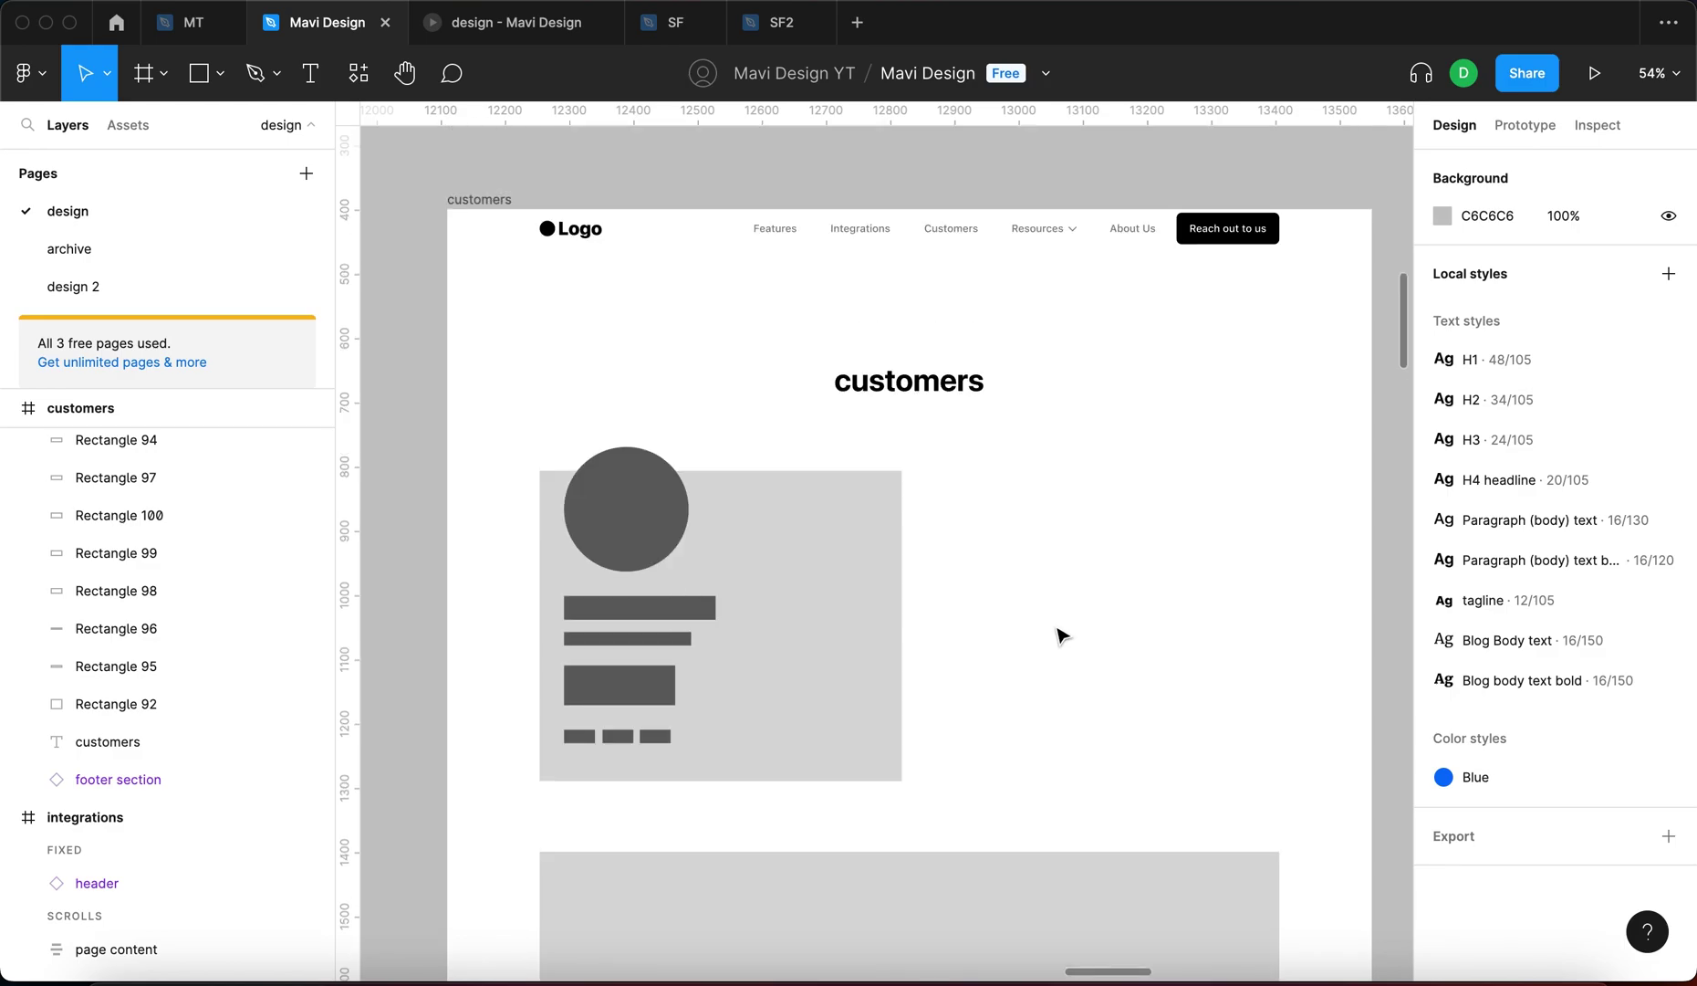
pyautogui.scroll(5, 792, 693)
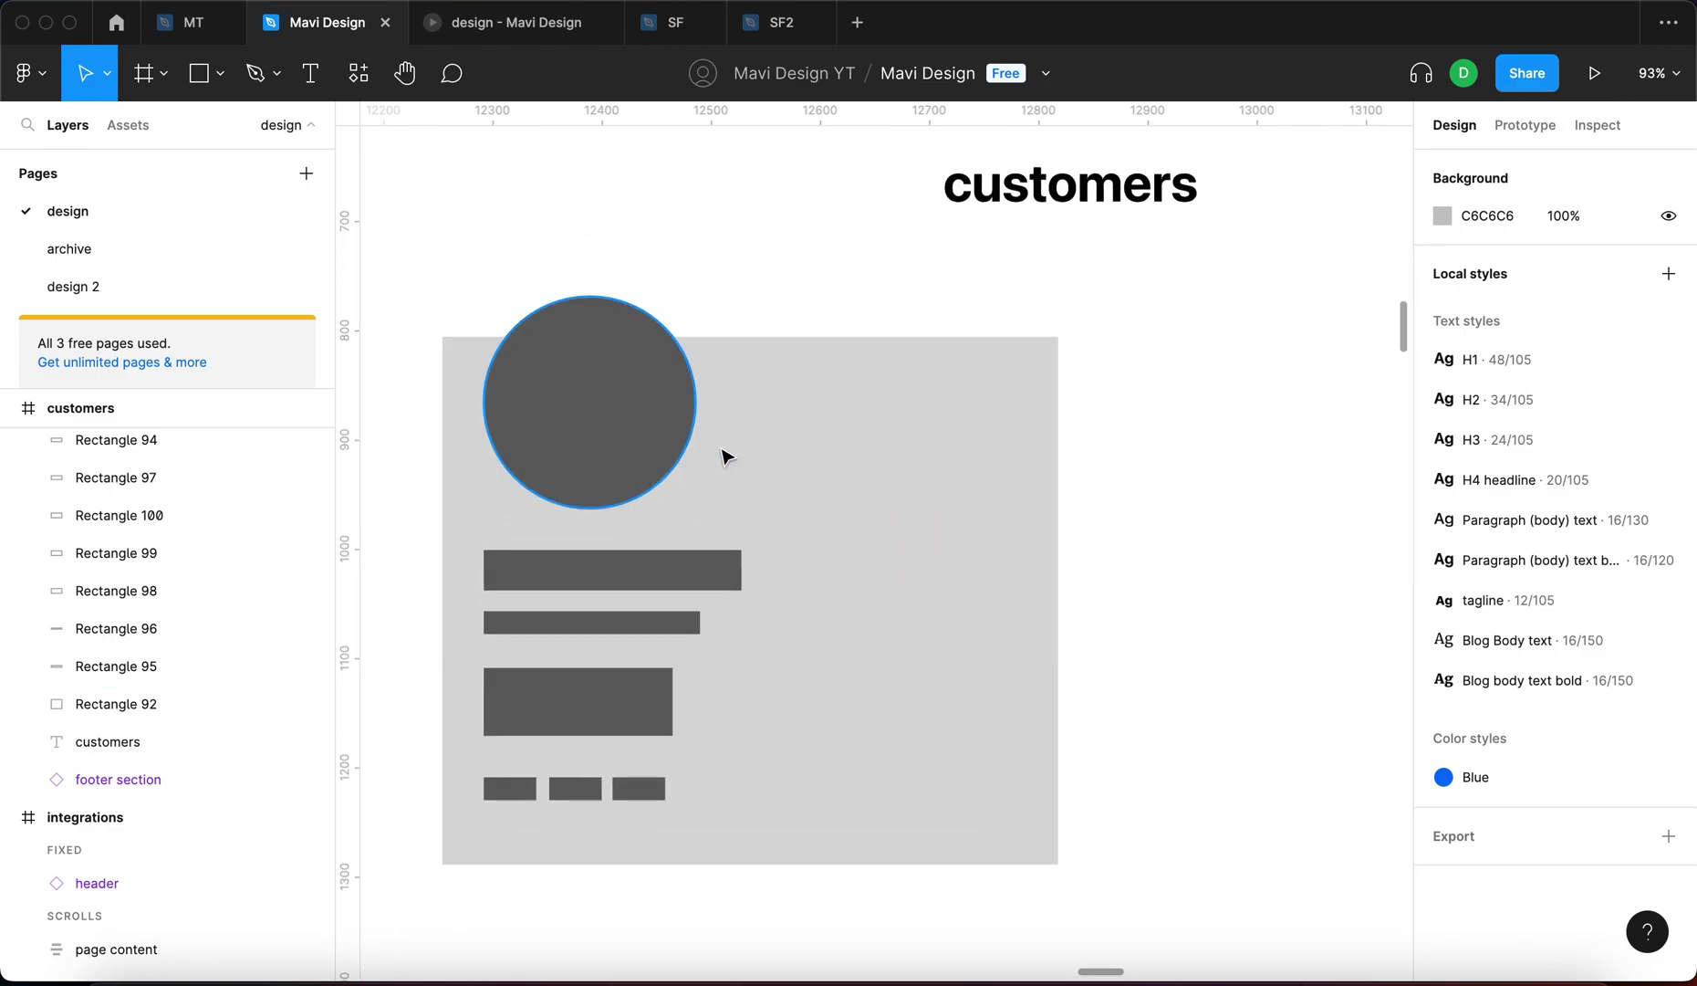
# Duplicate the button placeholder into the card's empty half and resize the copy to a tall rectangle of about 230 by 356 px
pyautogui.click(612, 725)
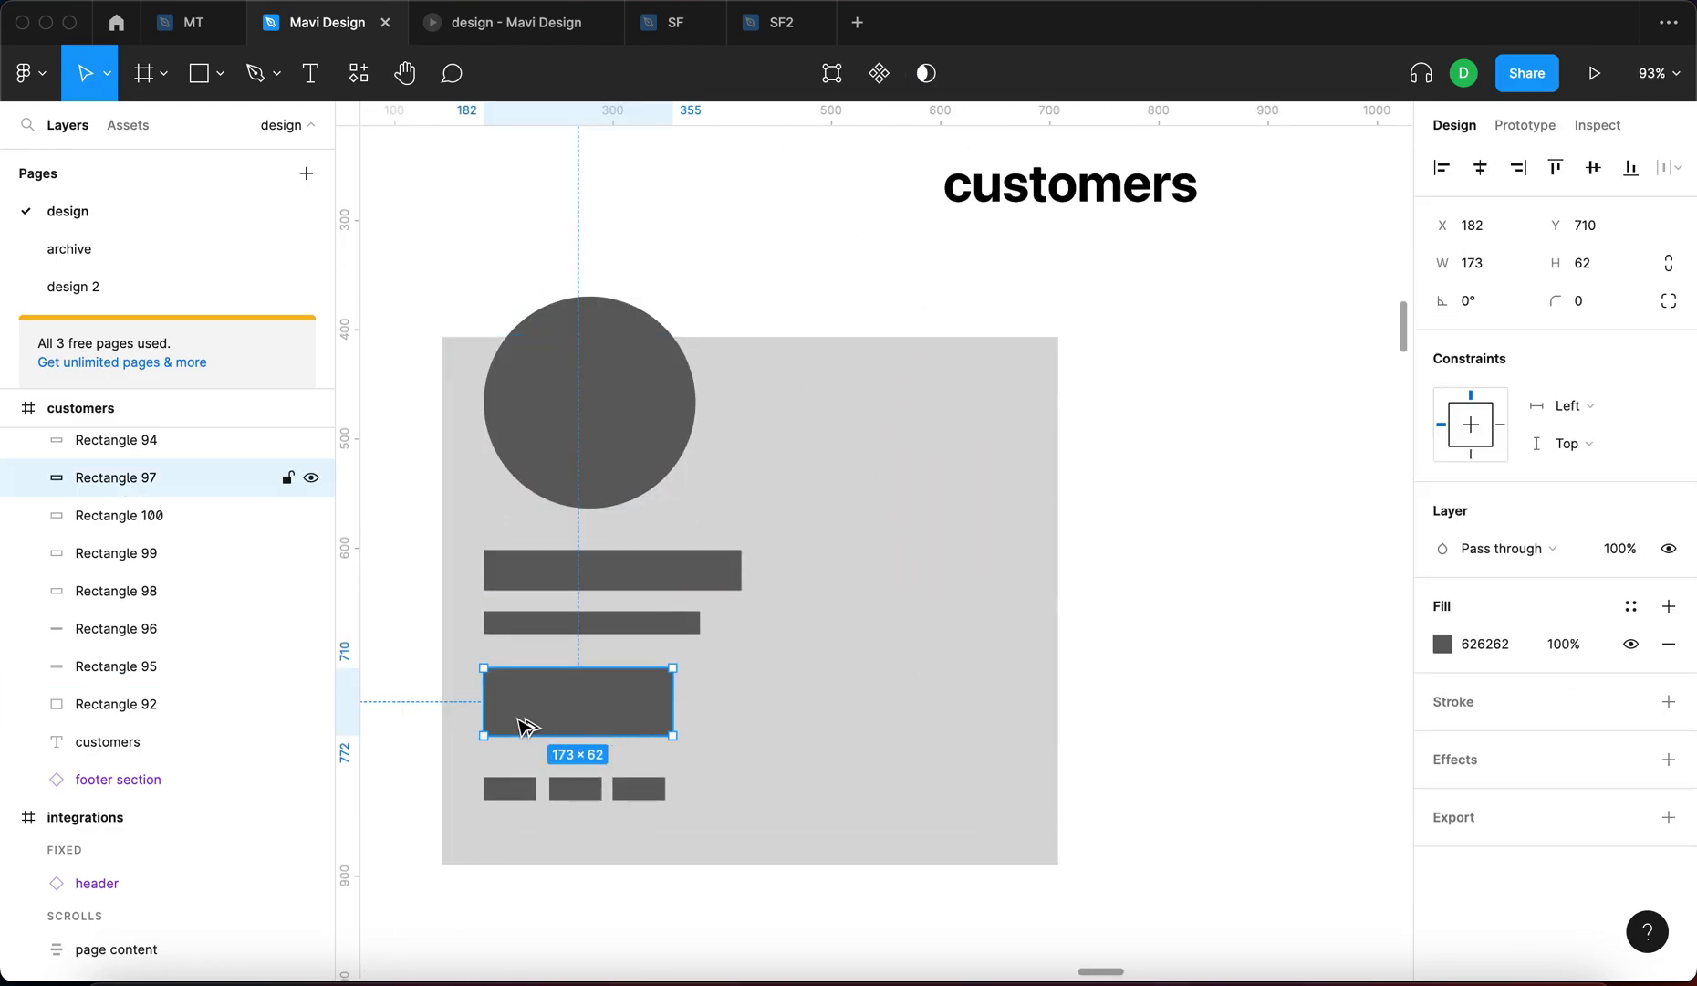
pyautogui.moveTo(617, 708); pyautogui.dragTo(1030, 758)
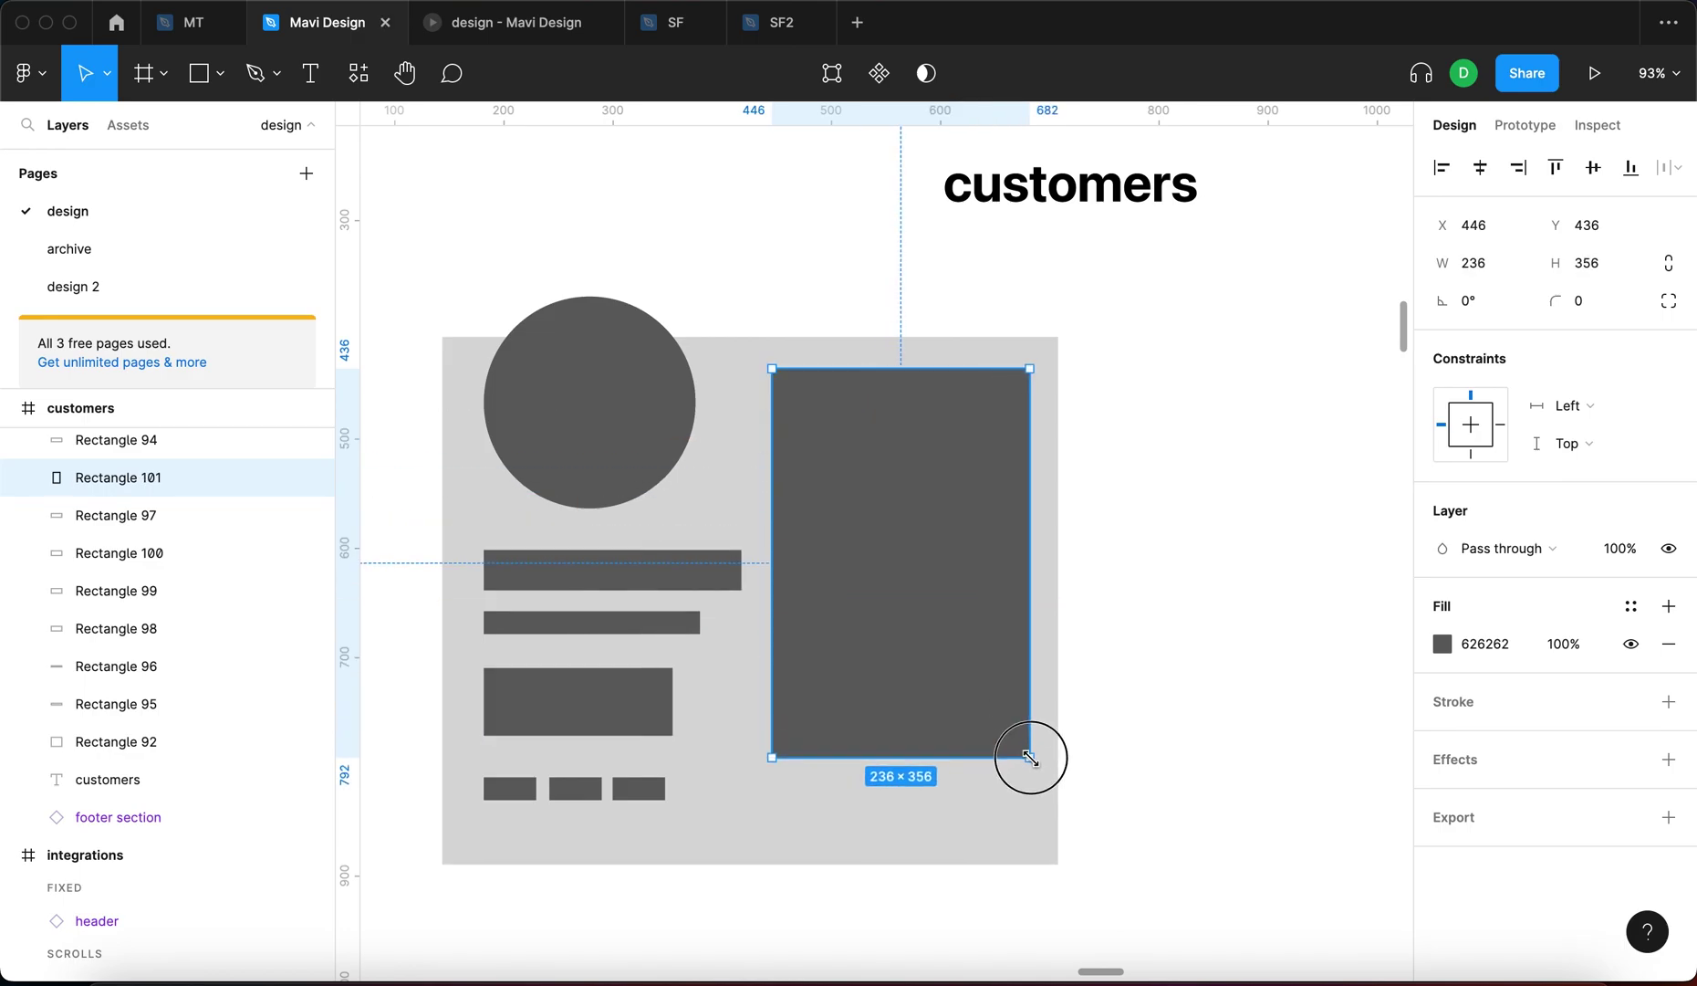
pyautogui.click(1122, 739)
pyautogui.click(917, 532)
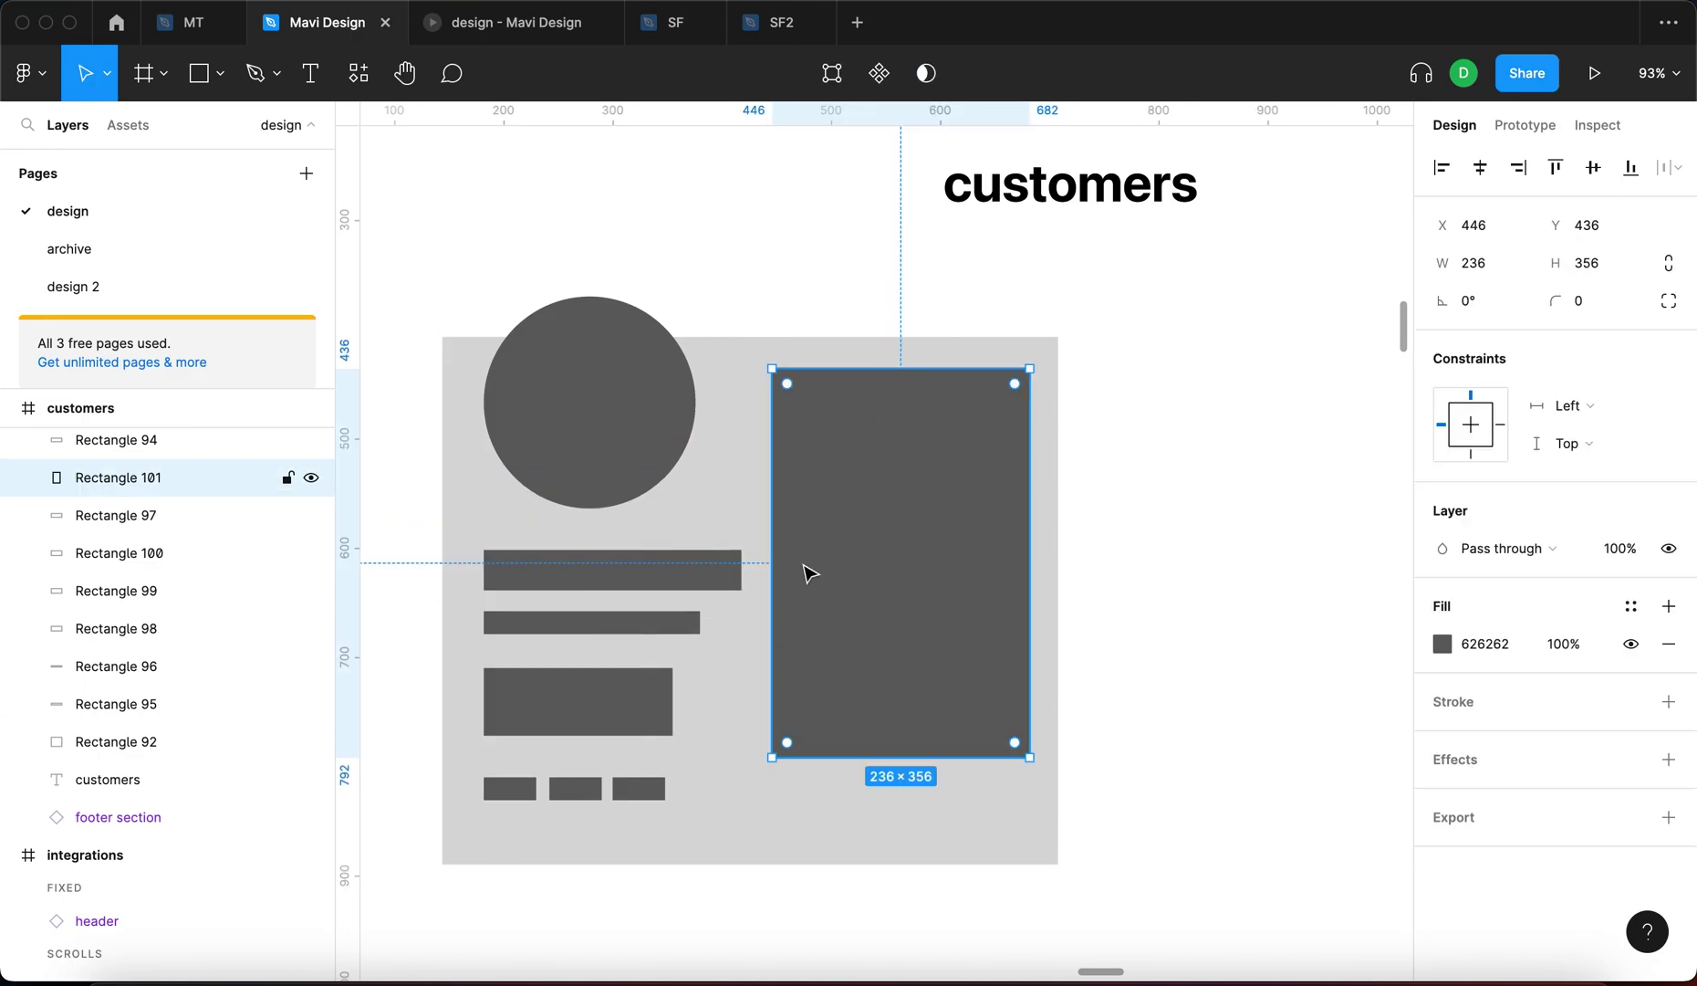
pyautogui.moveTo(772, 578); pyautogui.dragTo(778, 578)
pyautogui.click(1163, 506)
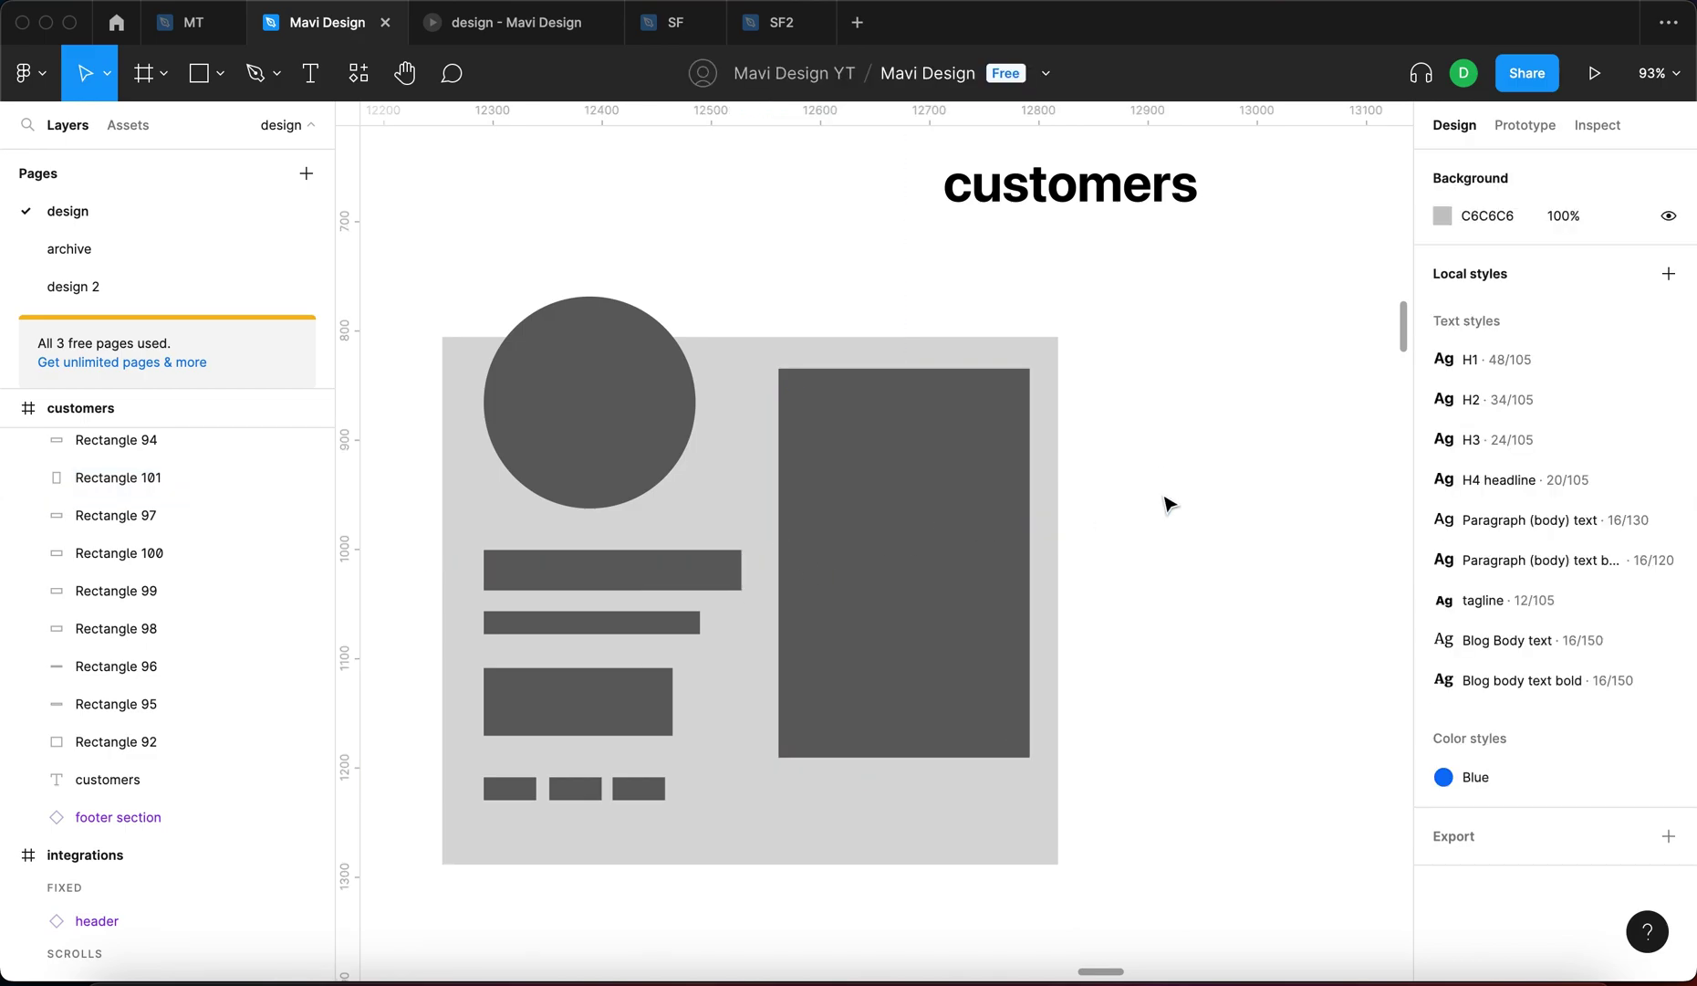
# Shorten the tall rectangle in the card to a height of about 310 px
pyautogui.click(985, 519)
pyautogui.hotkey('ctrl', '0')
pyautogui.click(1193, 569)
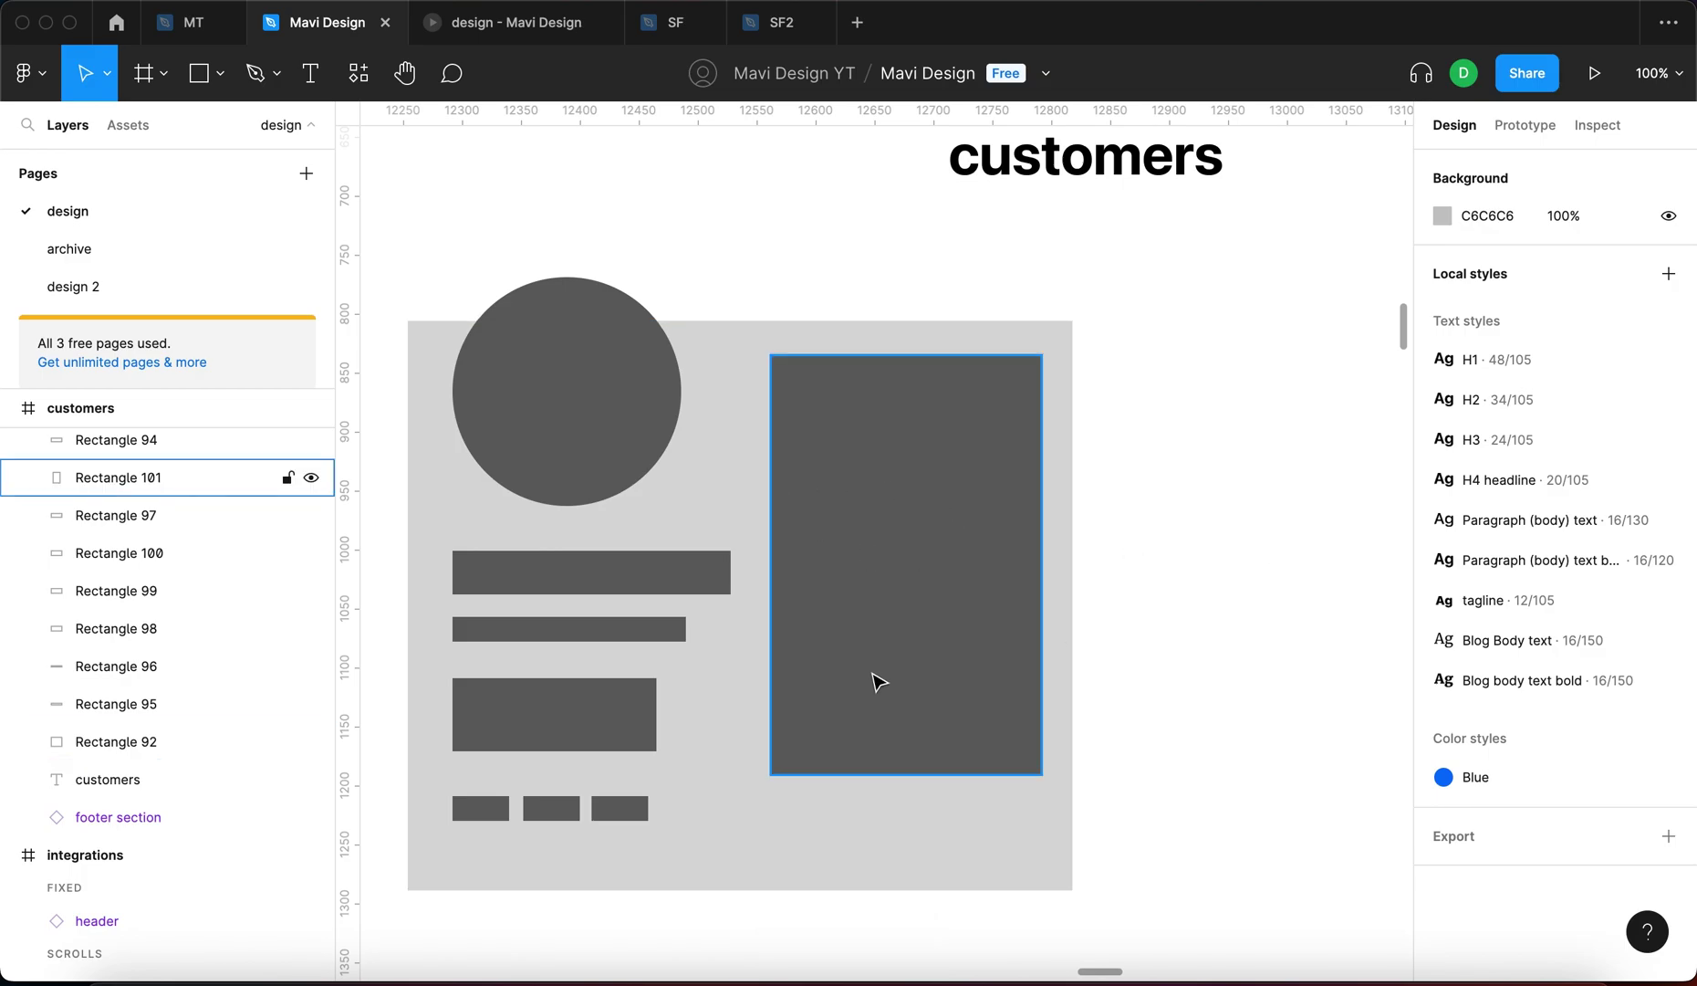
pyautogui.click(856, 620)
pyautogui.moveTo(961, 720); pyautogui.dragTo(961, 728)
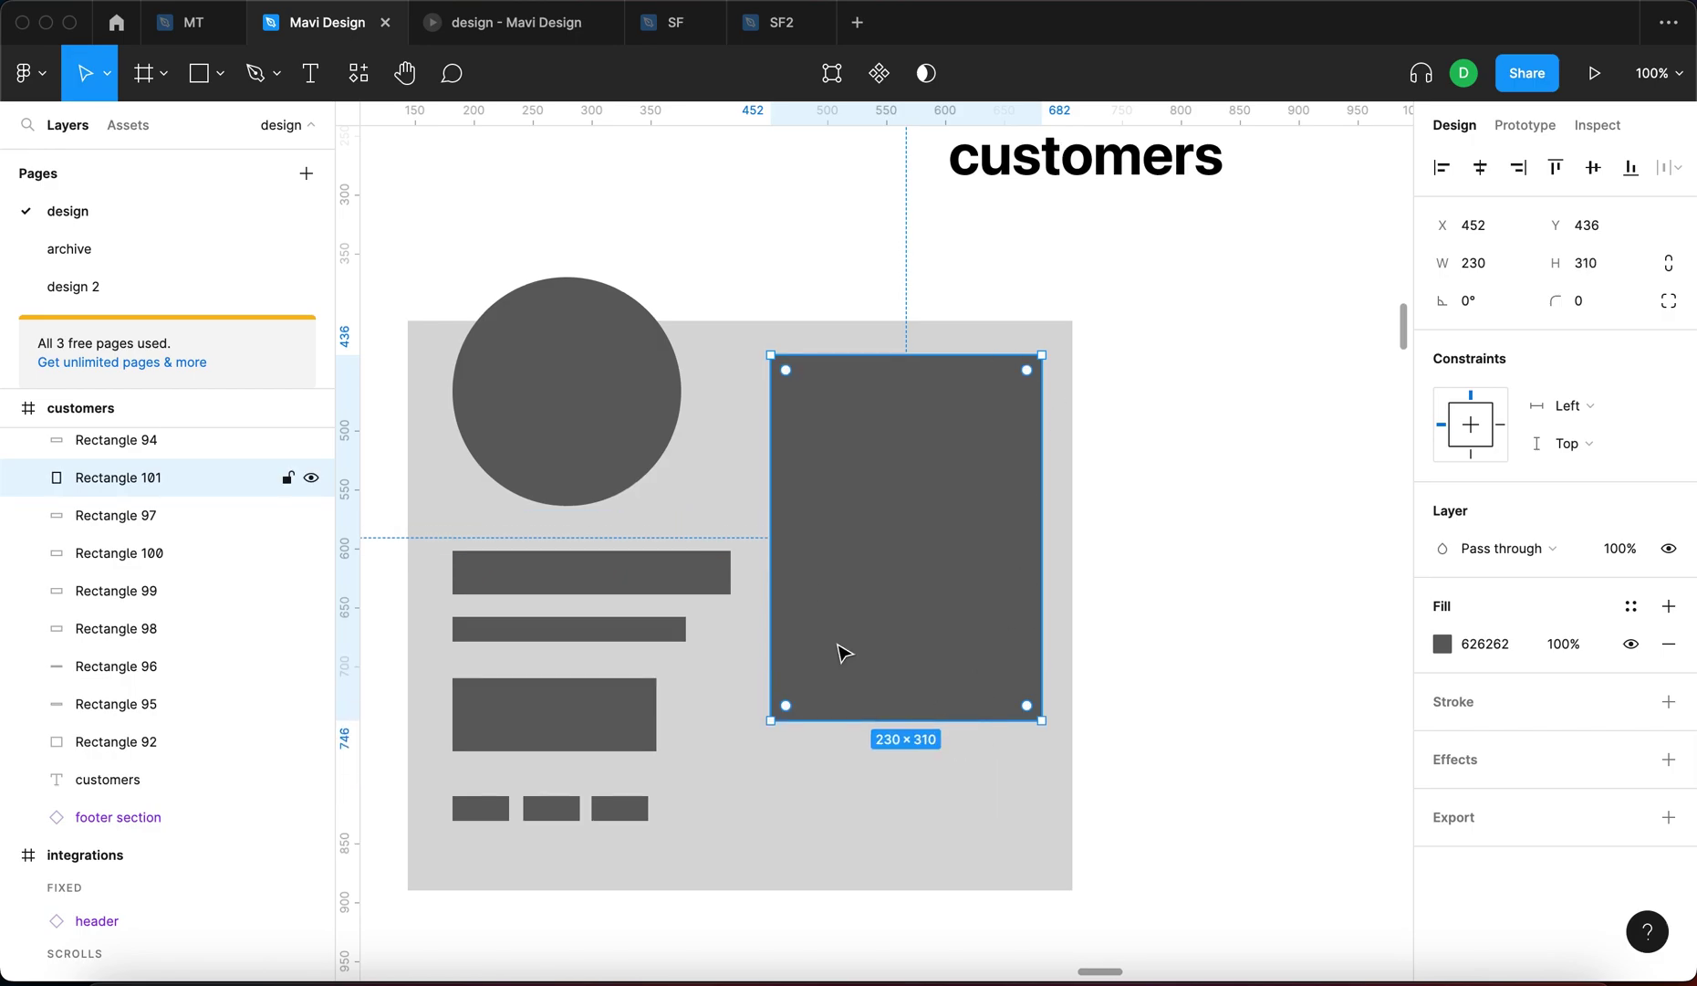
pyautogui.click(1194, 663)
pyautogui.moveTo(1216, 633); pyautogui.dragTo(1257, 581)
pyautogui.scroll(1, 1013, 670)
pyautogui.click(1066, 626)
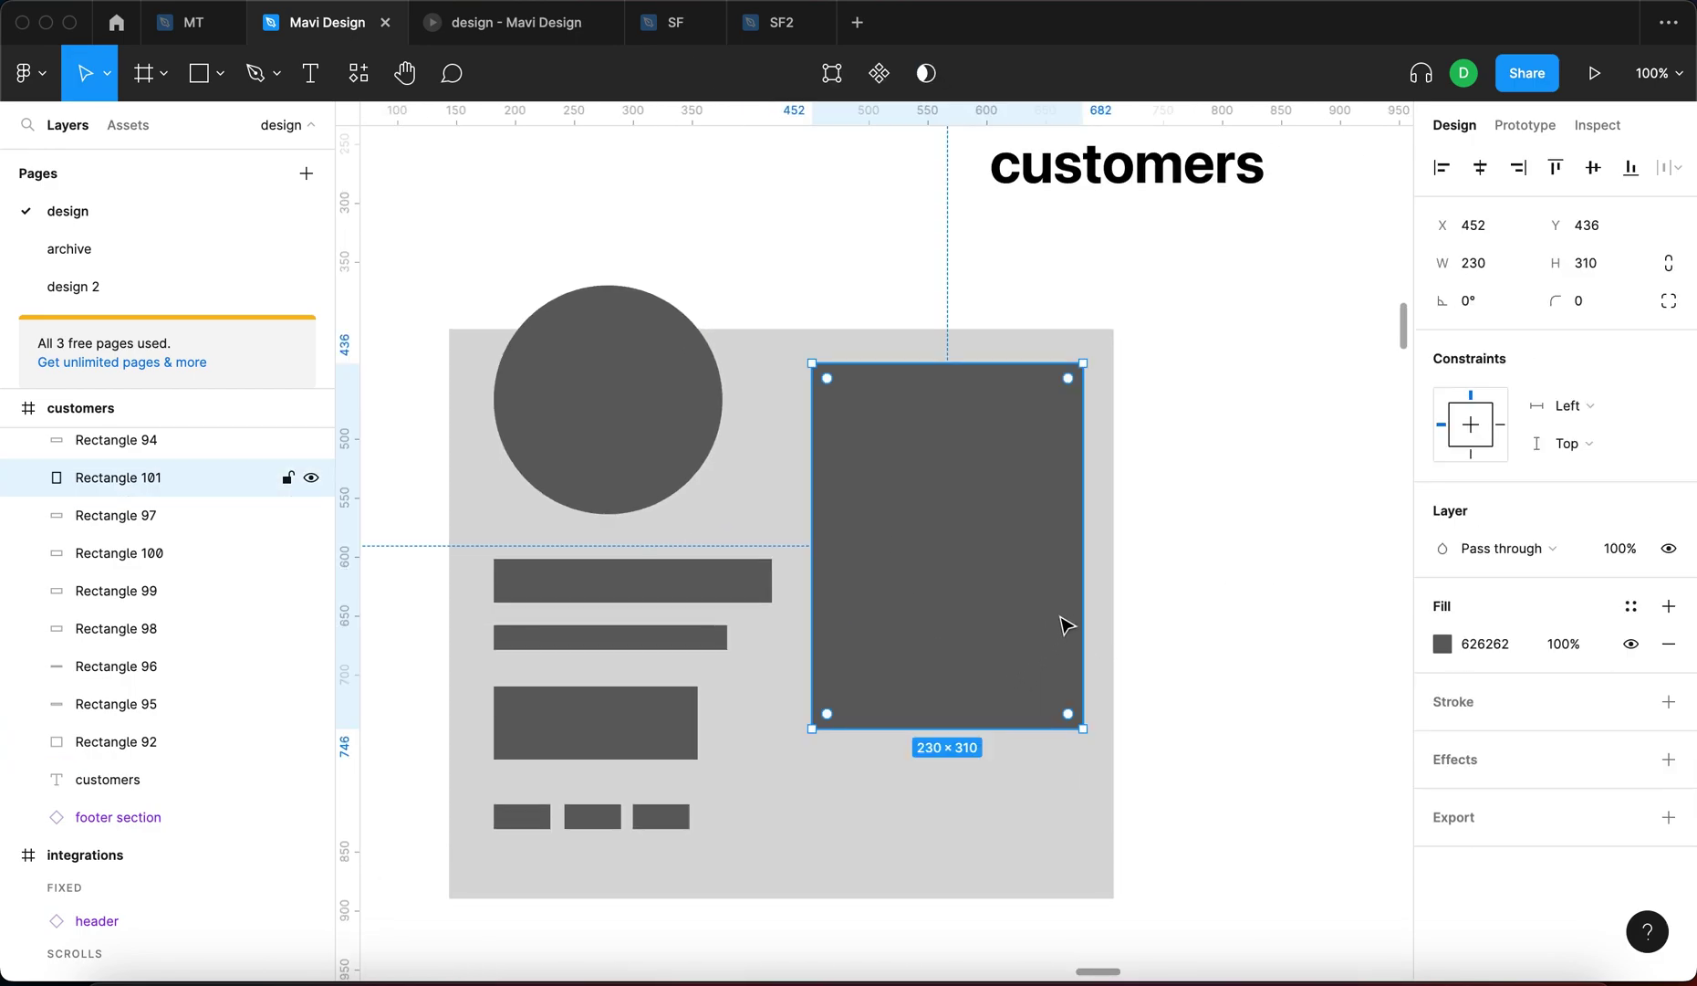
# Duplicate the tall rectangle into two stacked bars of about 230 by 34 px beneath it
pyautogui.keyDown('ctrl'); pyautogui.scroll(-10, 1129, 785); pyautogui.keyUp('ctrl')
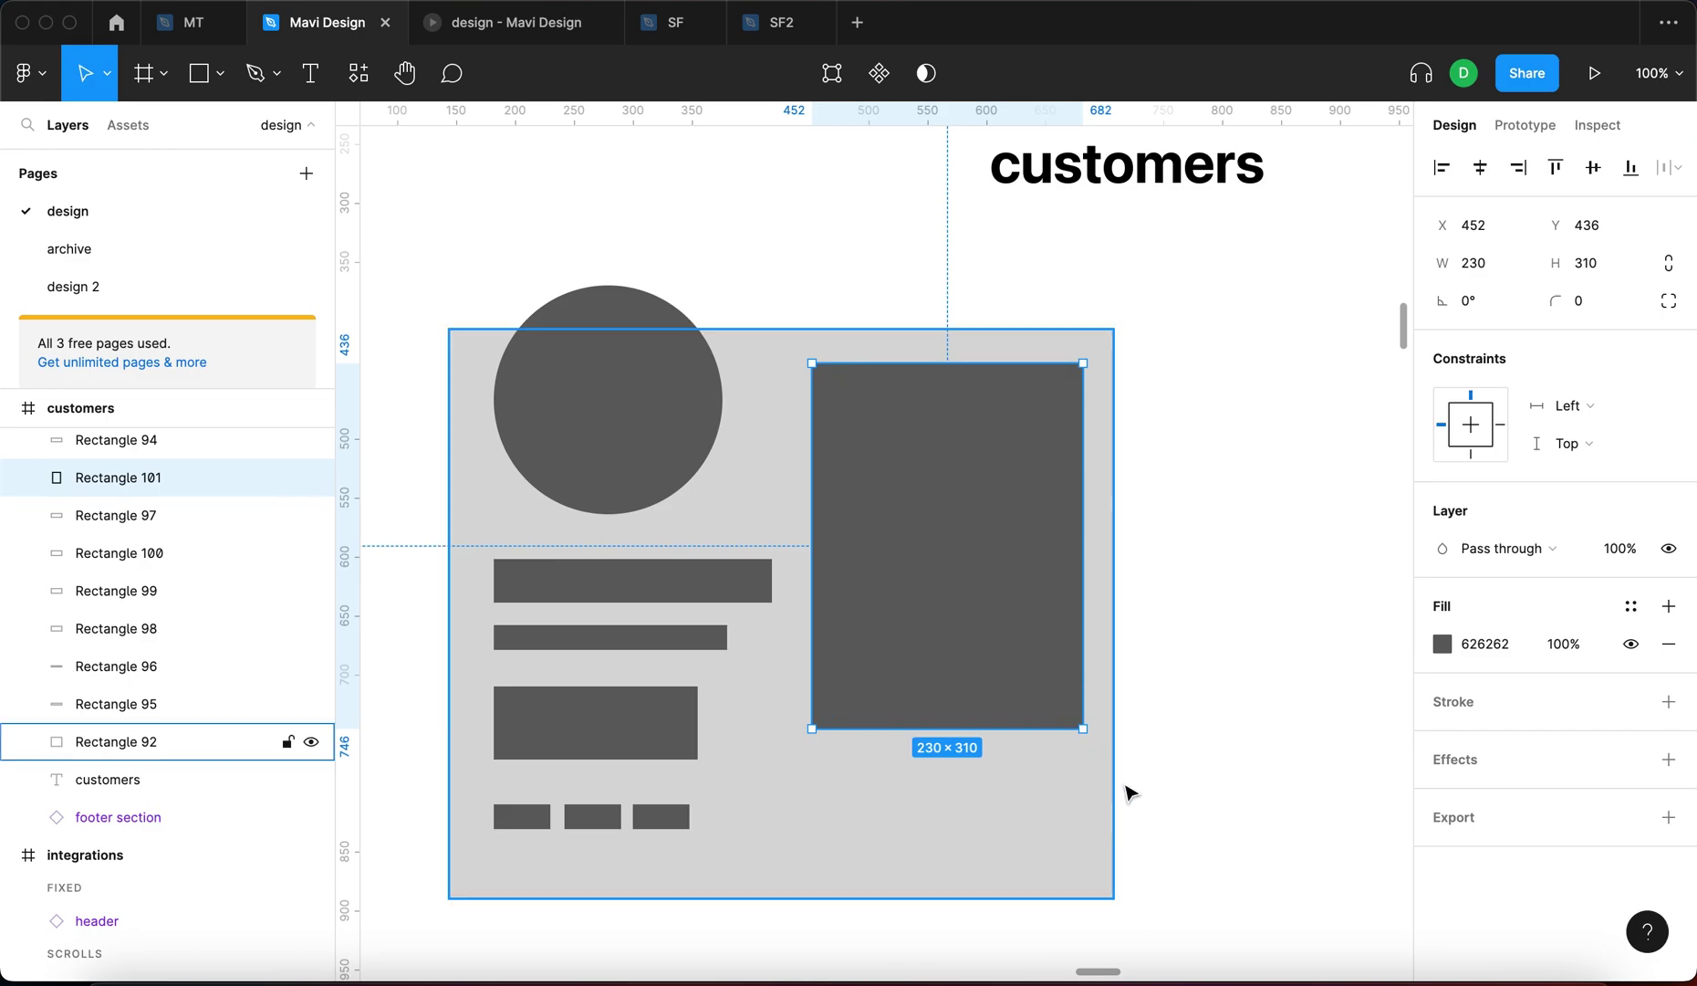
pyautogui.scroll(-10, 1154, 735)
pyautogui.scroll(6, 1143, 715)
pyautogui.hscroll(3, 1142, 715)
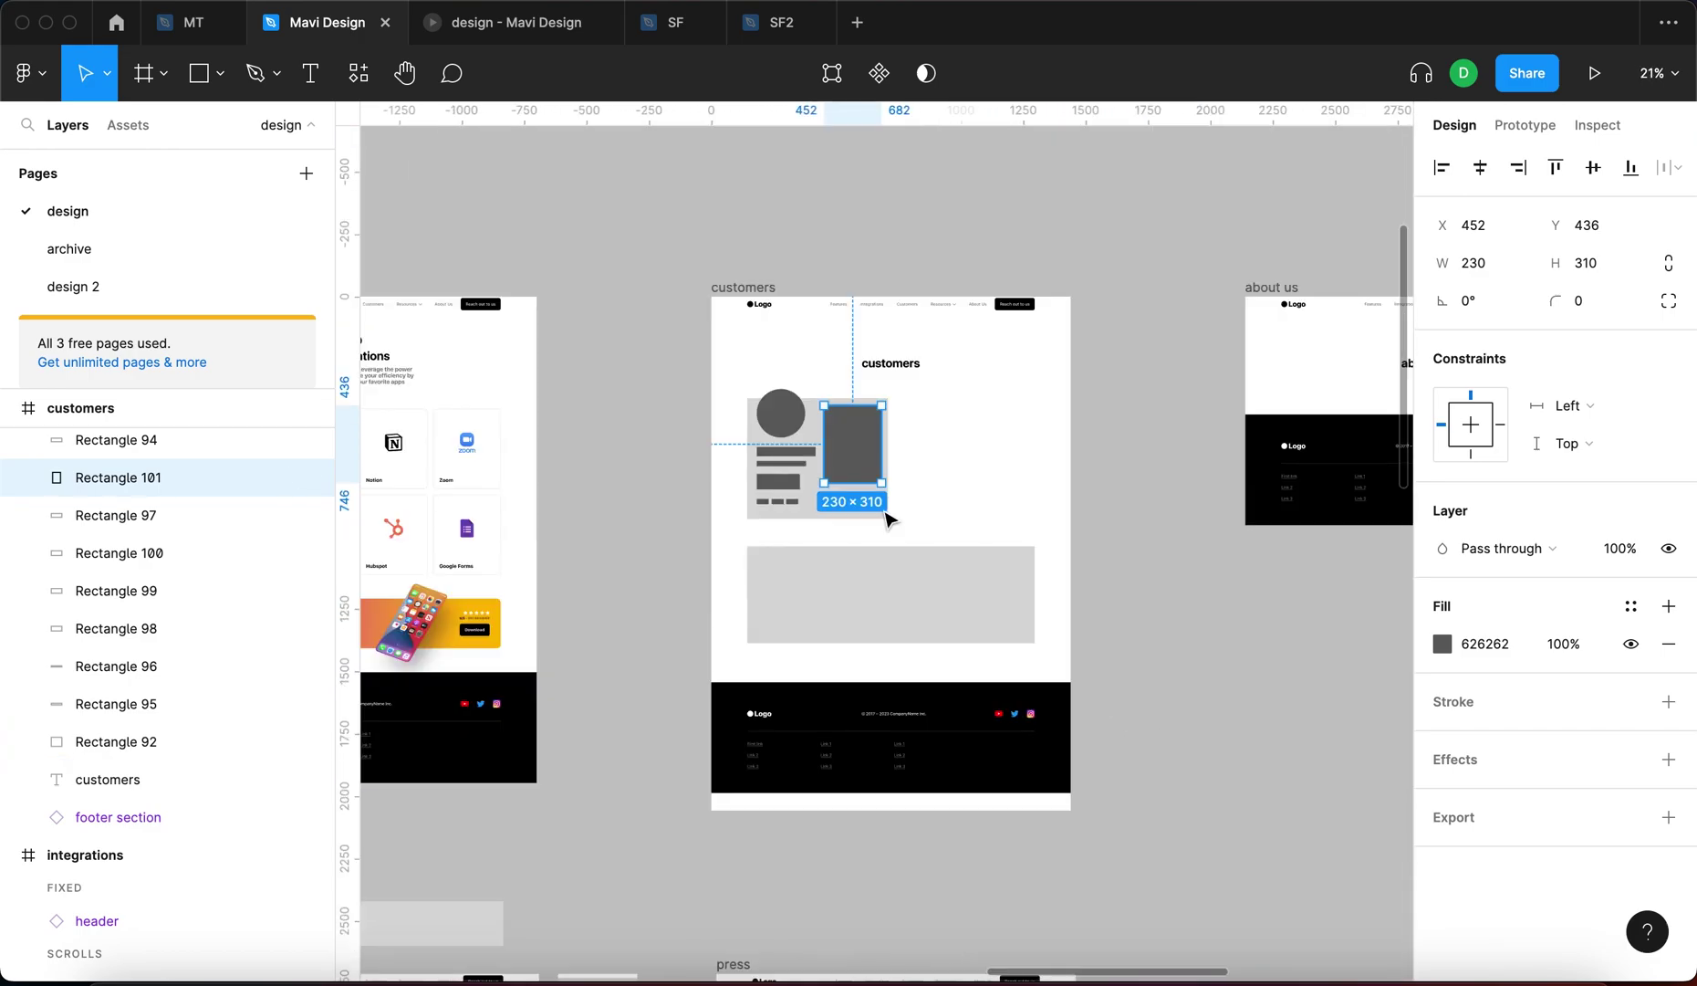
pyautogui.keyDown('ctrl'); pyautogui.scroll(10, 819, 466); pyautogui.keyUp('ctrl')
pyautogui.keyDown('ctrl'); pyautogui.scroll(-3, 960, 429); pyautogui.keyUp('ctrl')
pyautogui.moveTo(986, 438); pyautogui.dragTo(1015, 766)
pyautogui.moveTo(1012, 641); pyautogui.dragTo(1012, 803)
pyautogui.moveTo(1003, 827); pyautogui.dragTo(1011, 731)
pyautogui.click(1209, 705)
pyautogui.keyDown('ctrl'); pyautogui.scroll(-5, 1065, 726); pyautogui.keyUp('ctrl')
pyautogui.keyDown('ctrl'); pyautogui.scroll(6, 1060, 723); pyautogui.keyUp('ctrl')
pyautogui.click(1055, 720)
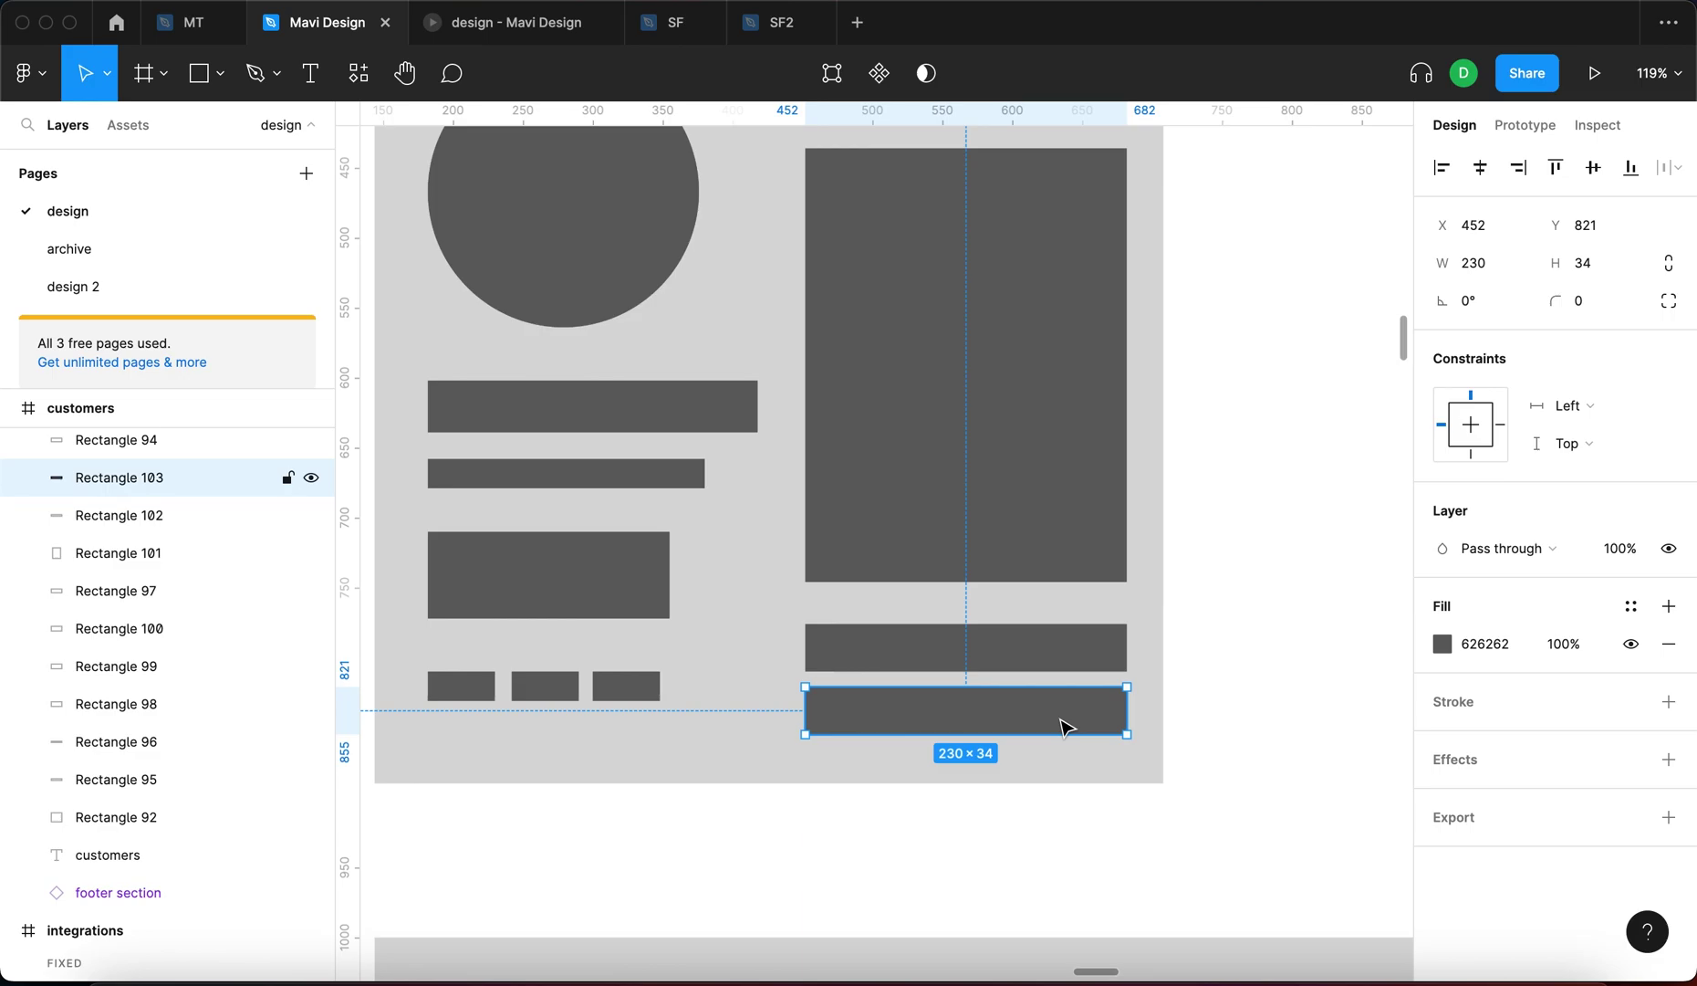
# Remove the lower of the two wide bars and move the remaining one down to Y 810
pyautogui.press('super+z')
pyautogui.press('super+z')
pyautogui.press('super+z')
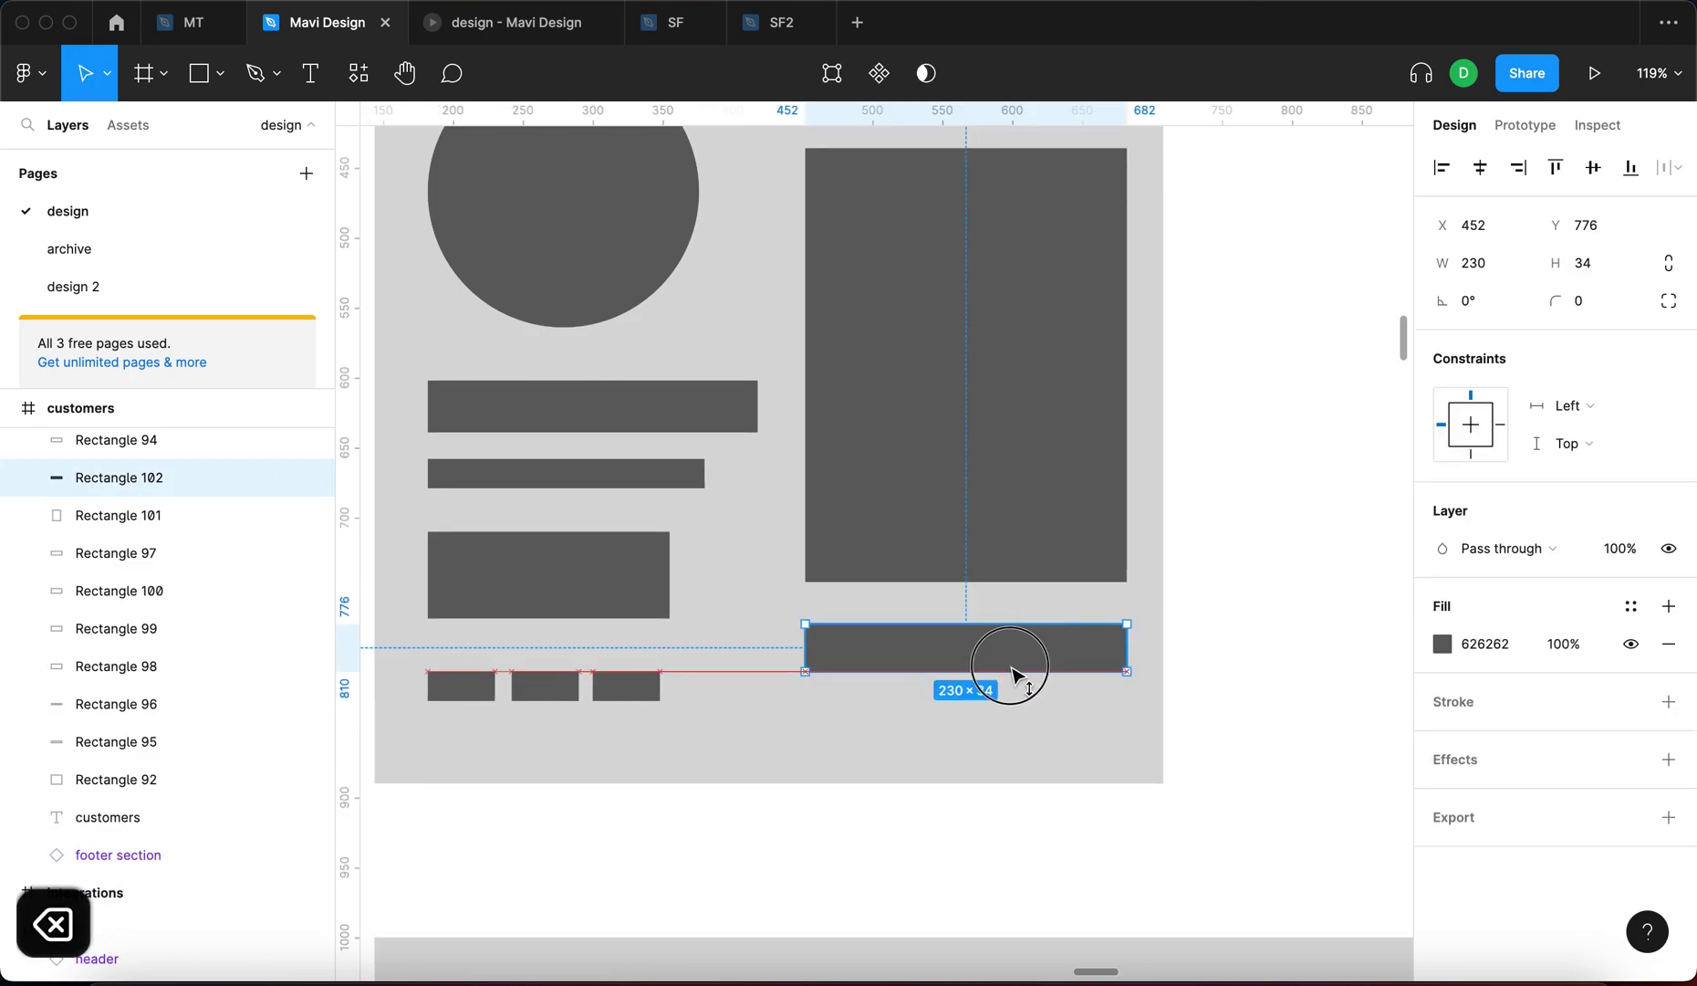
pyautogui.click(929, 701)
pyautogui.scroll(3, 971, 591)
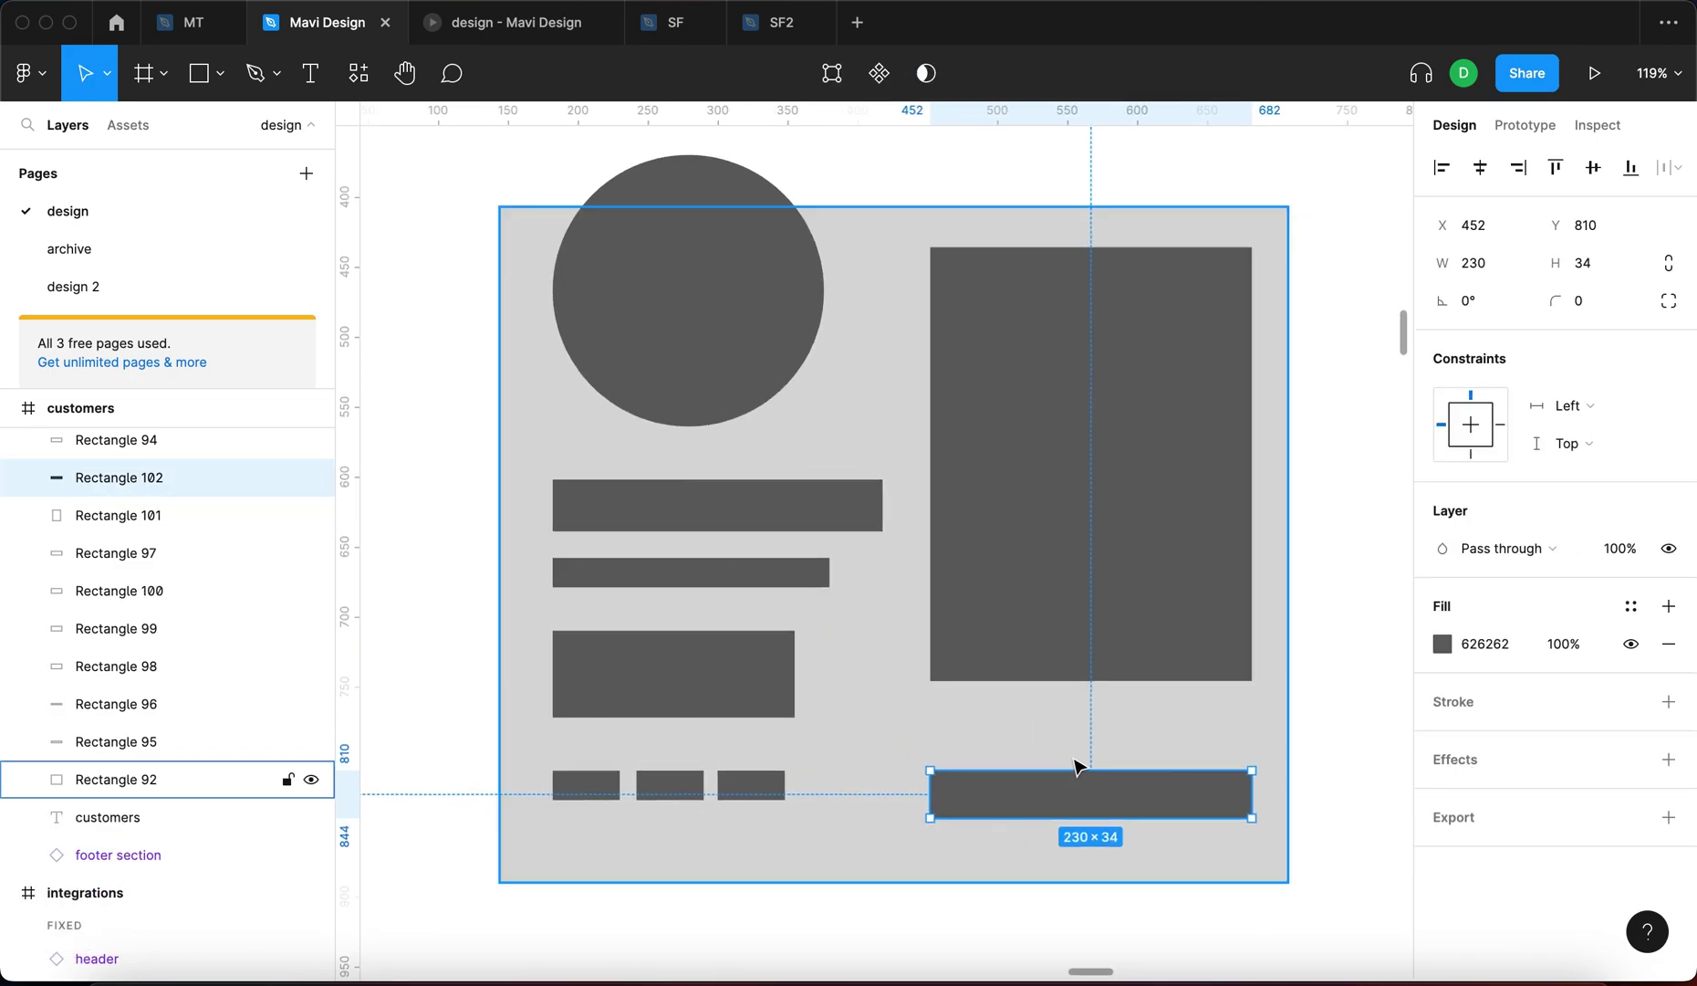
# Examine the case study preview cards on the case studies page as a reference for the customer card
pyautogui.keyDown('ctrl'); pyautogui.scroll(-3, 1149, 821); pyautogui.keyUp('ctrl')
pyautogui.moveTo(1282, 648); pyautogui.dragTo(1163, 524)
pyautogui.keyDown('ctrl'); pyautogui.scroll(-4, 1125, 628); pyautogui.keyUp('ctrl')
pyautogui.scroll(-8, 1125, 629)
pyautogui.hscroll(-3, 1034, 587)
pyautogui.keyDown('ctrl'); pyautogui.scroll(10, 1035, 585); pyautogui.keyUp('ctrl')
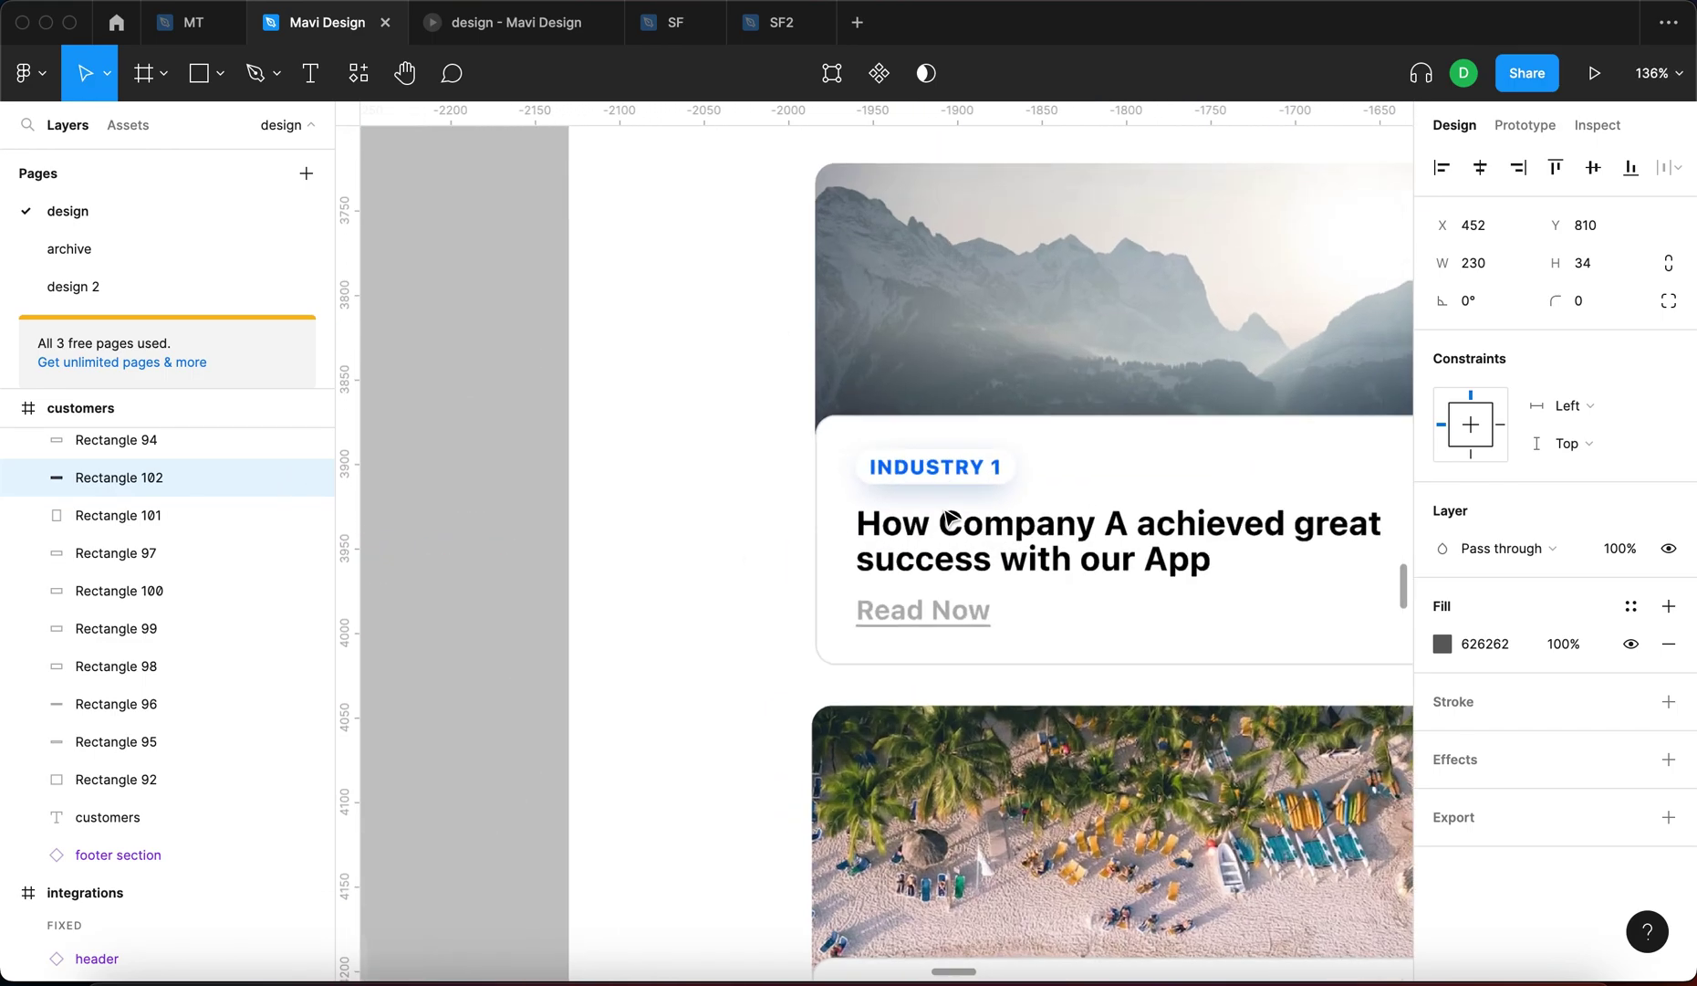
pyautogui.keyDown('ctrl'); pyautogui.scroll(-10, 1043, 532); pyautogui.keyUp('ctrl')
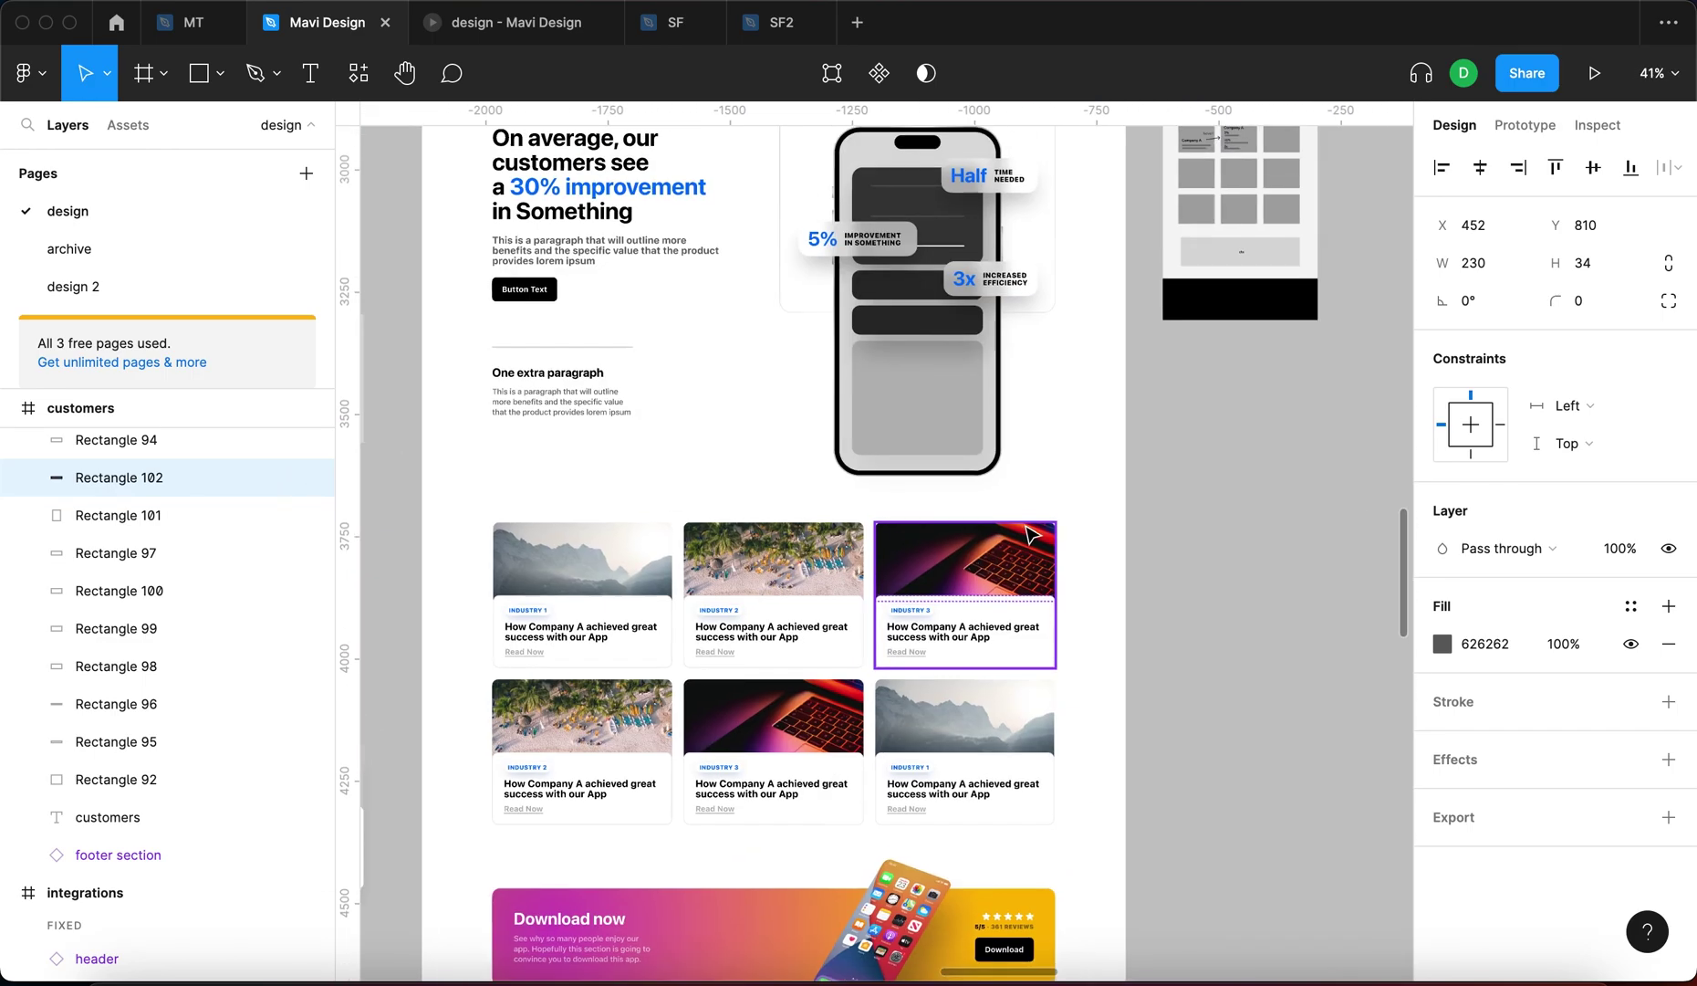
pyautogui.keyDown('ctrl'); pyautogui.scroll(8, 534, 652); pyautogui.keyUp('ctrl')
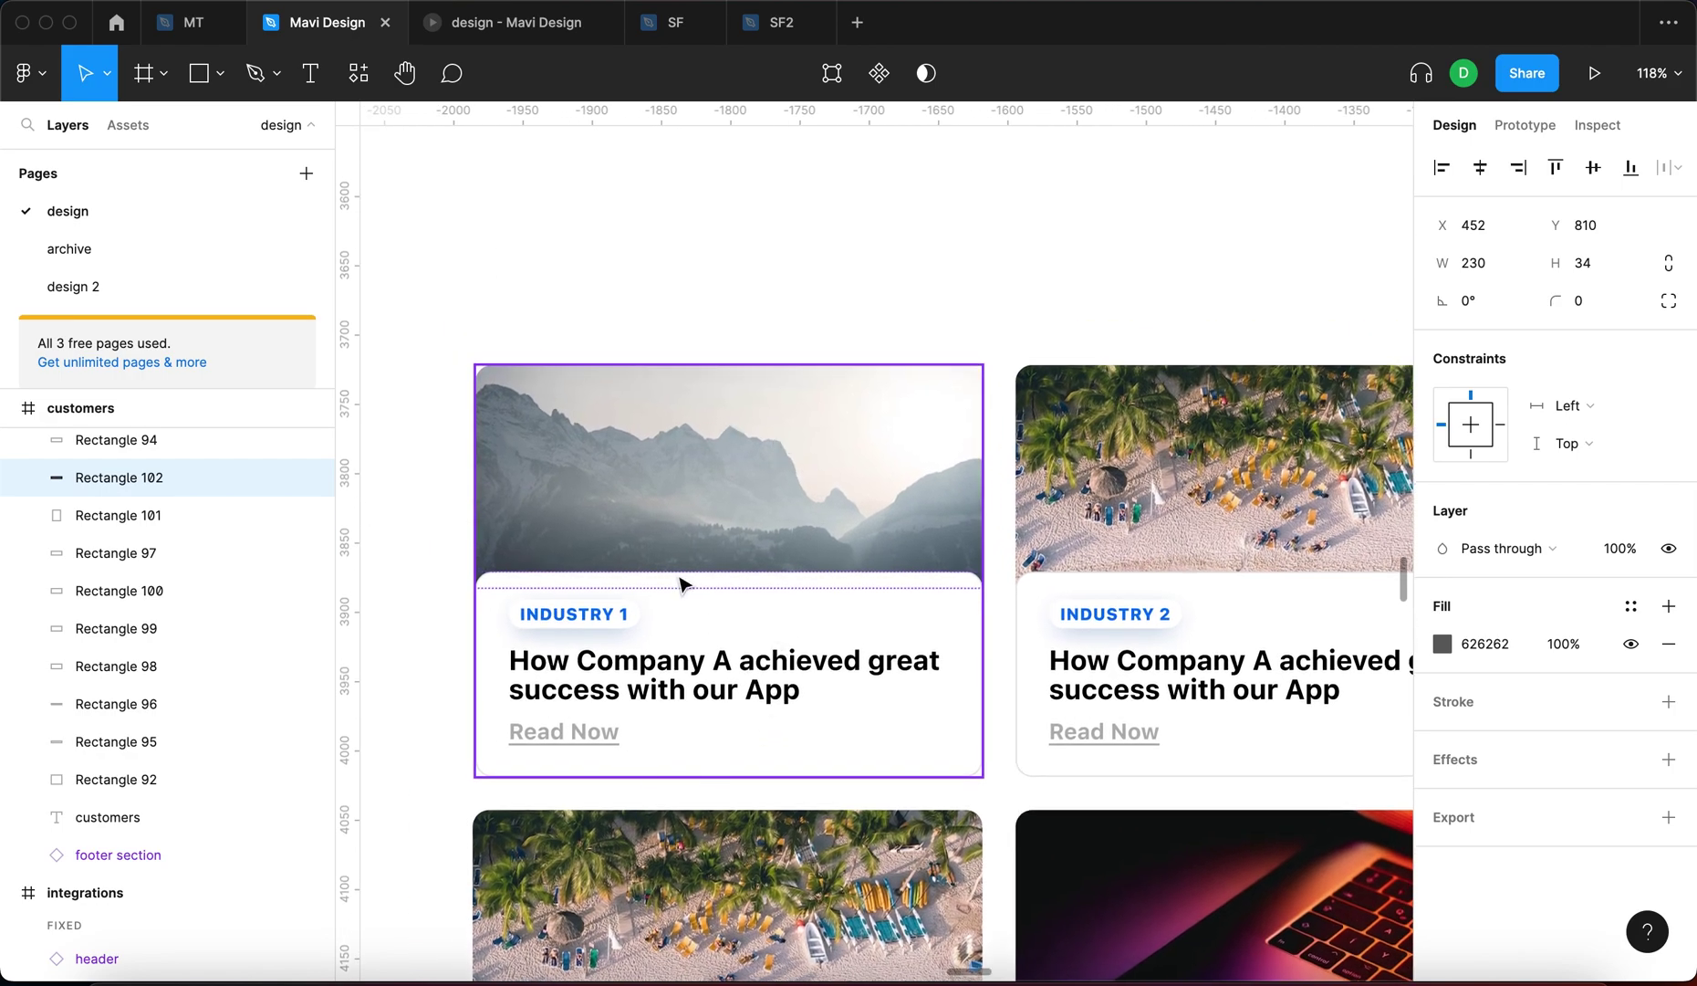
pyautogui.click(898, 669)
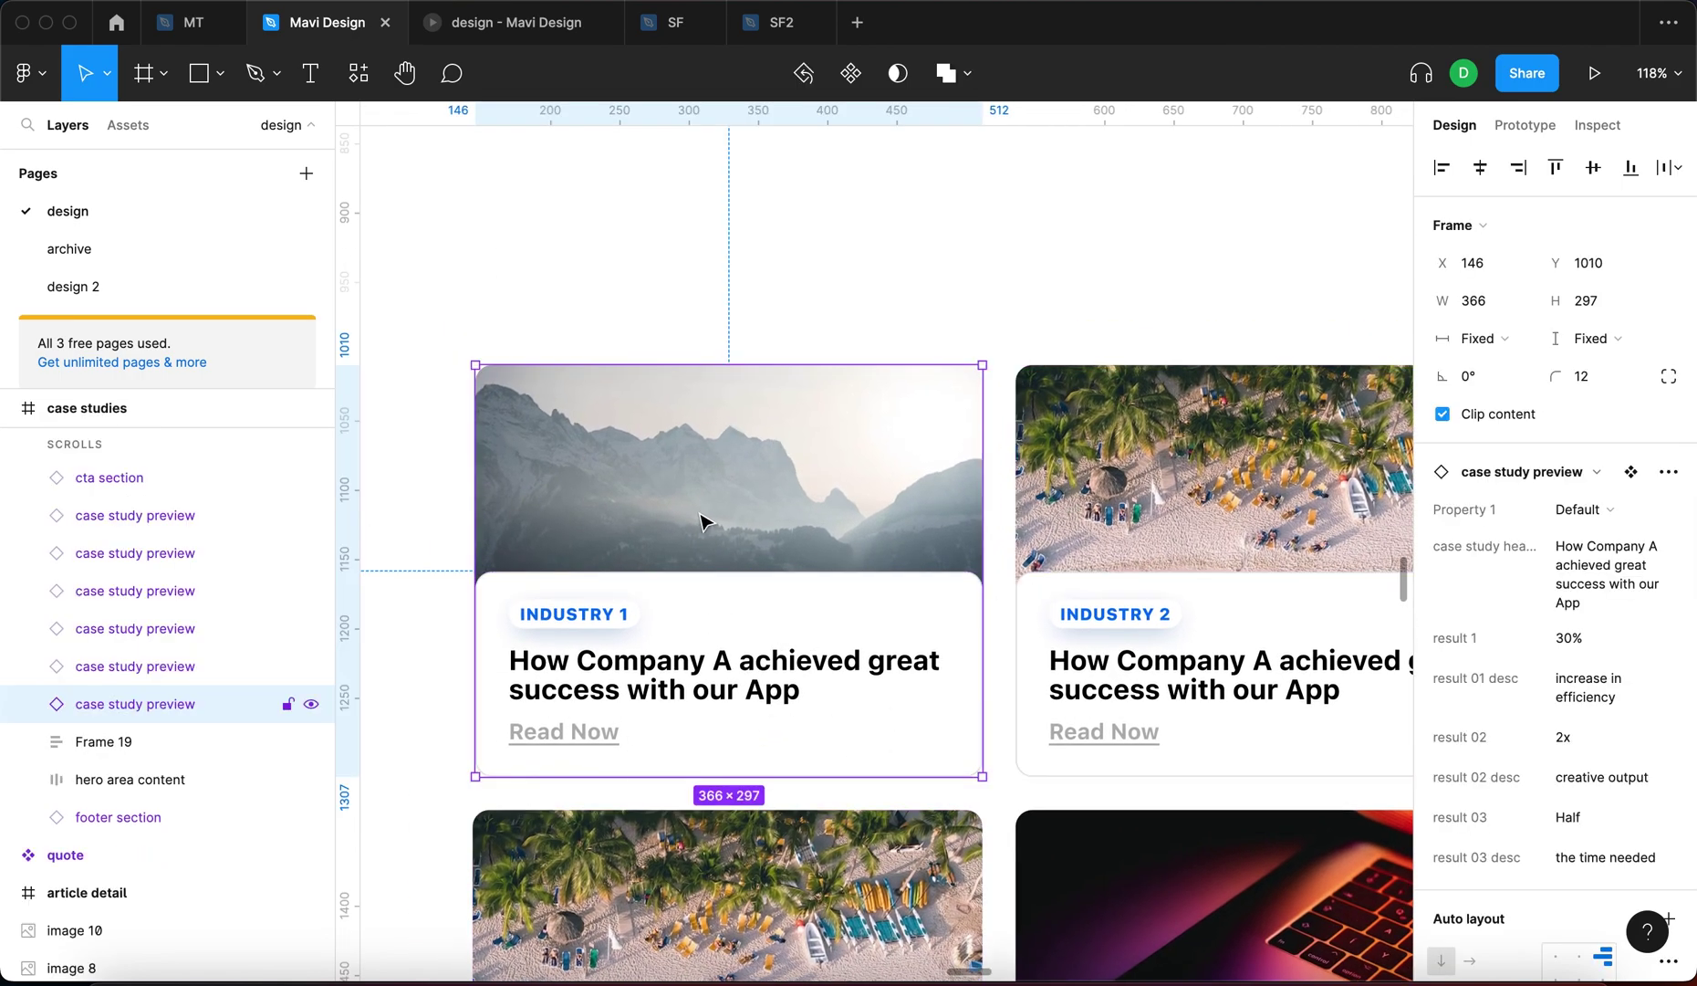
pyautogui.keyDown('ctrl'); pyautogui.scroll(-8, 703, 521); pyautogui.keyUp('ctrl')
pyautogui.keyDown('ctrl'); pyautogui.scroll(8, 973, 525); pyautogui.keyUp('ctrl')
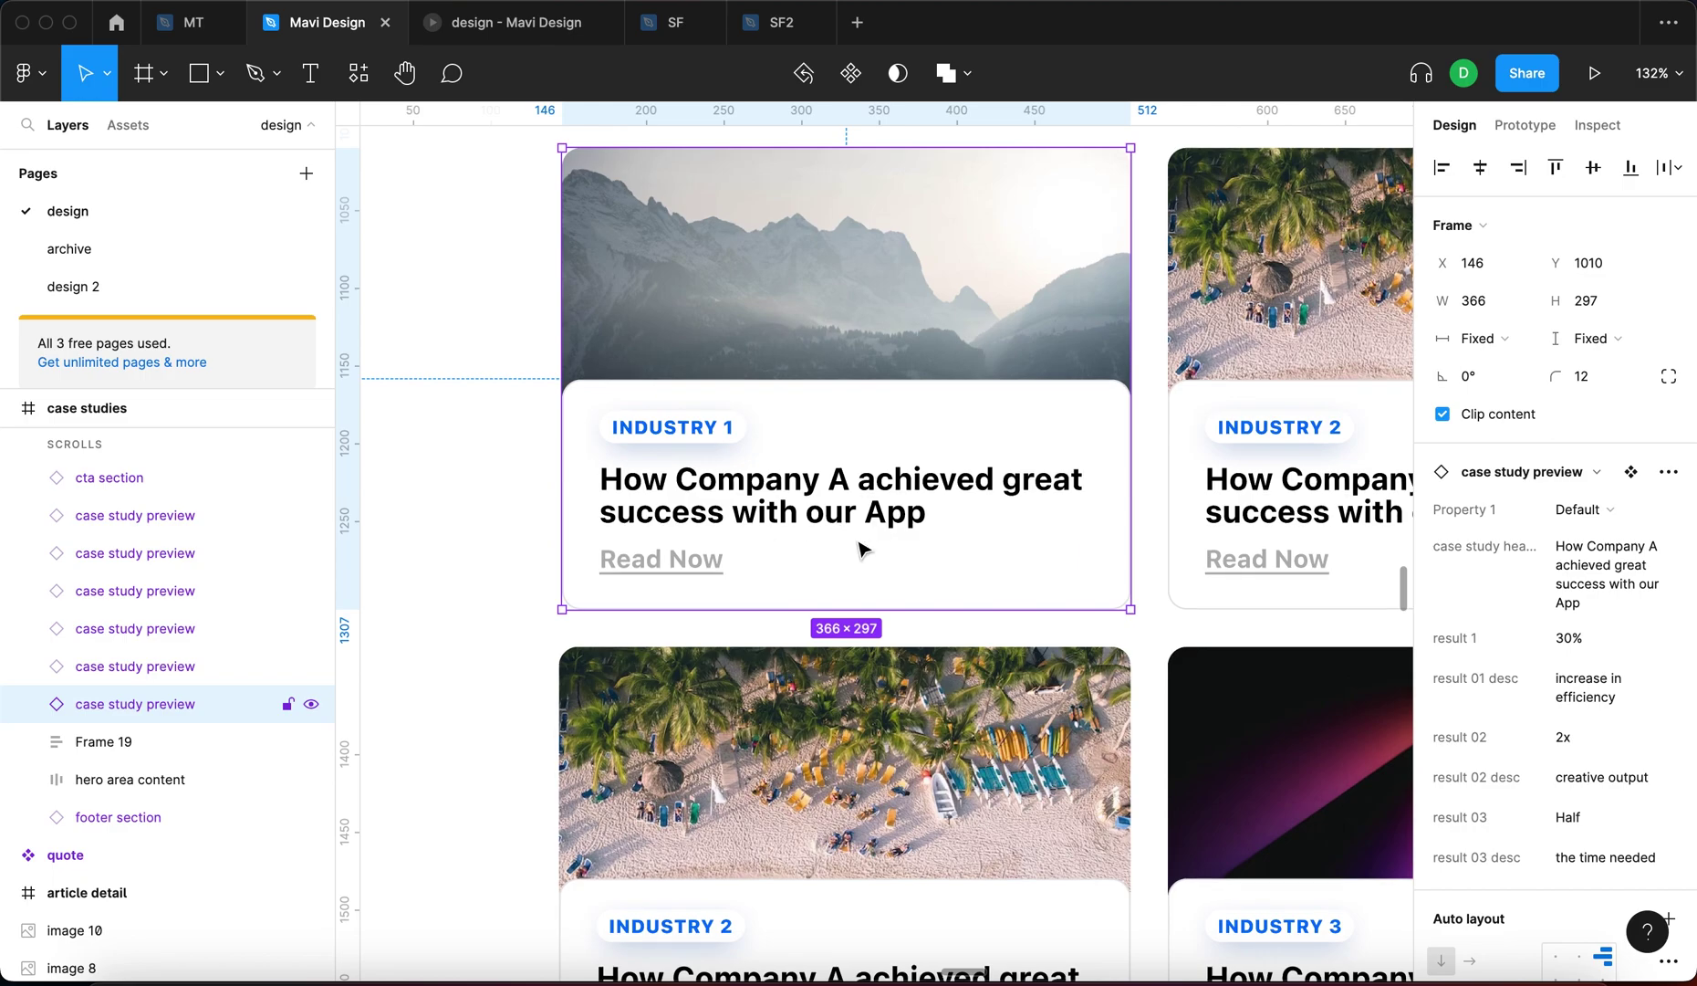
pyautogui.click(538, 553)
pyautogui.scroll(4, 663, 553)
pyautogui.keyDown('ctrl'); pyautogui.scroll(-8, 685, 538); pyautogui.keyUp('ctrl')
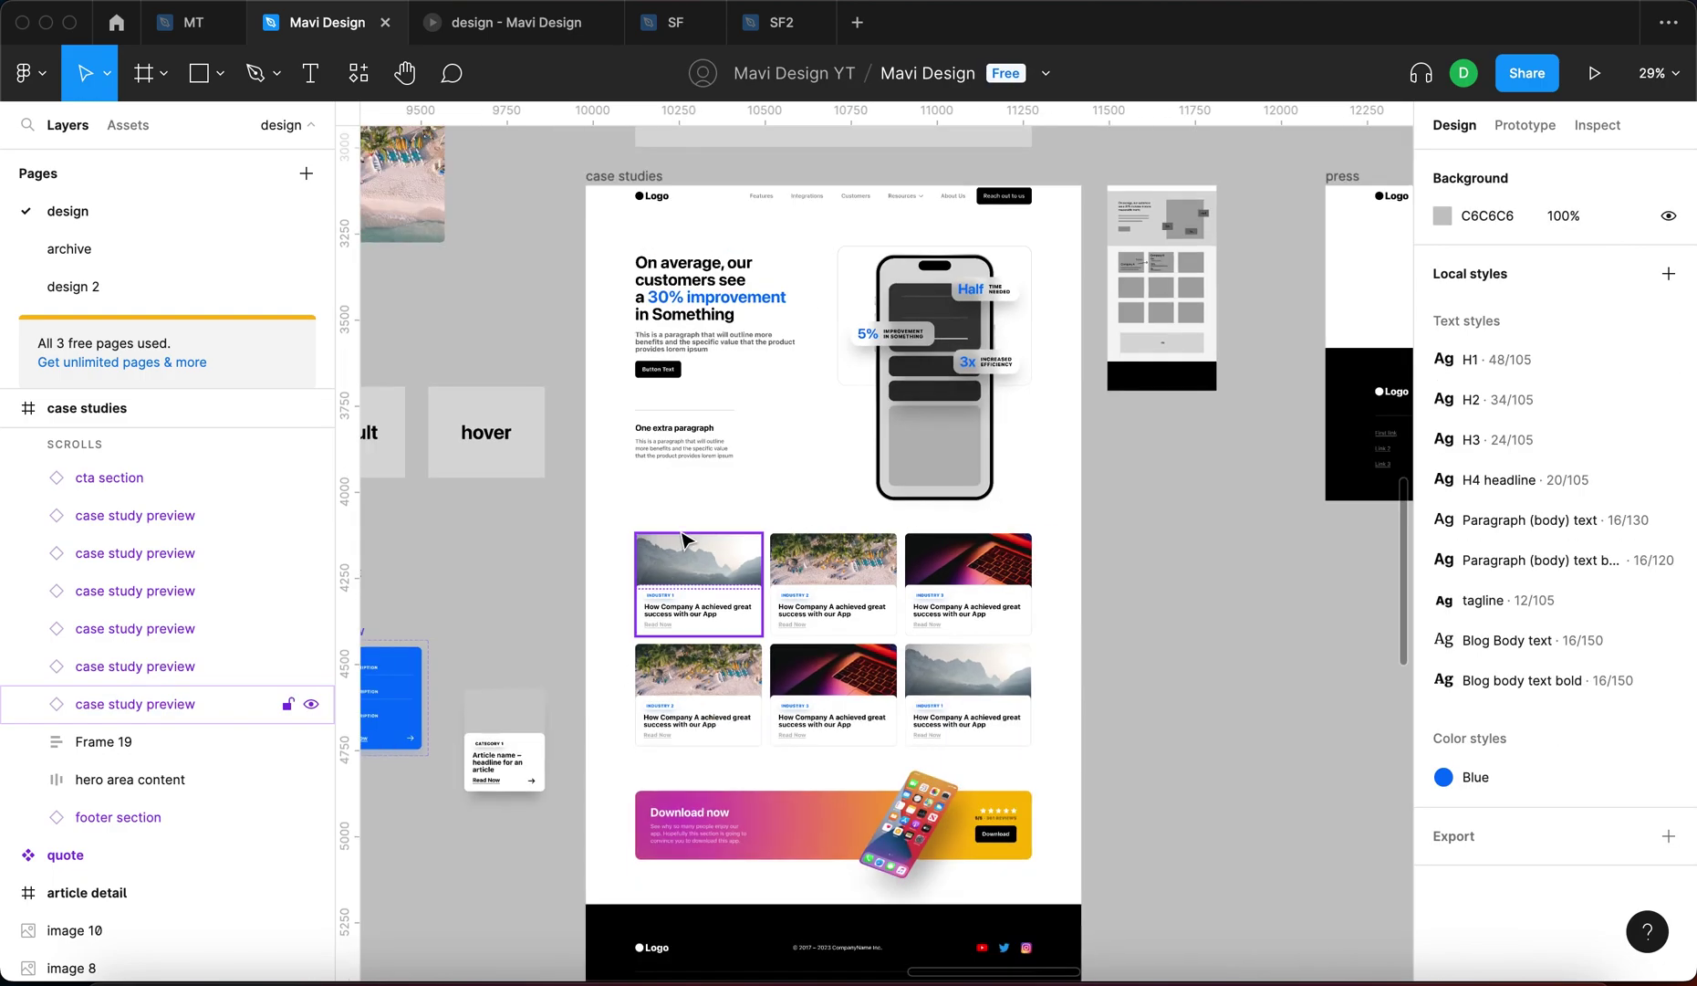
# Return to the customers page and review the placeholders of the customer card, including its wide bottom bar
pyautogui.scroll(10, 767, 493)
pyautogui.hscroll(10, 766, 493)
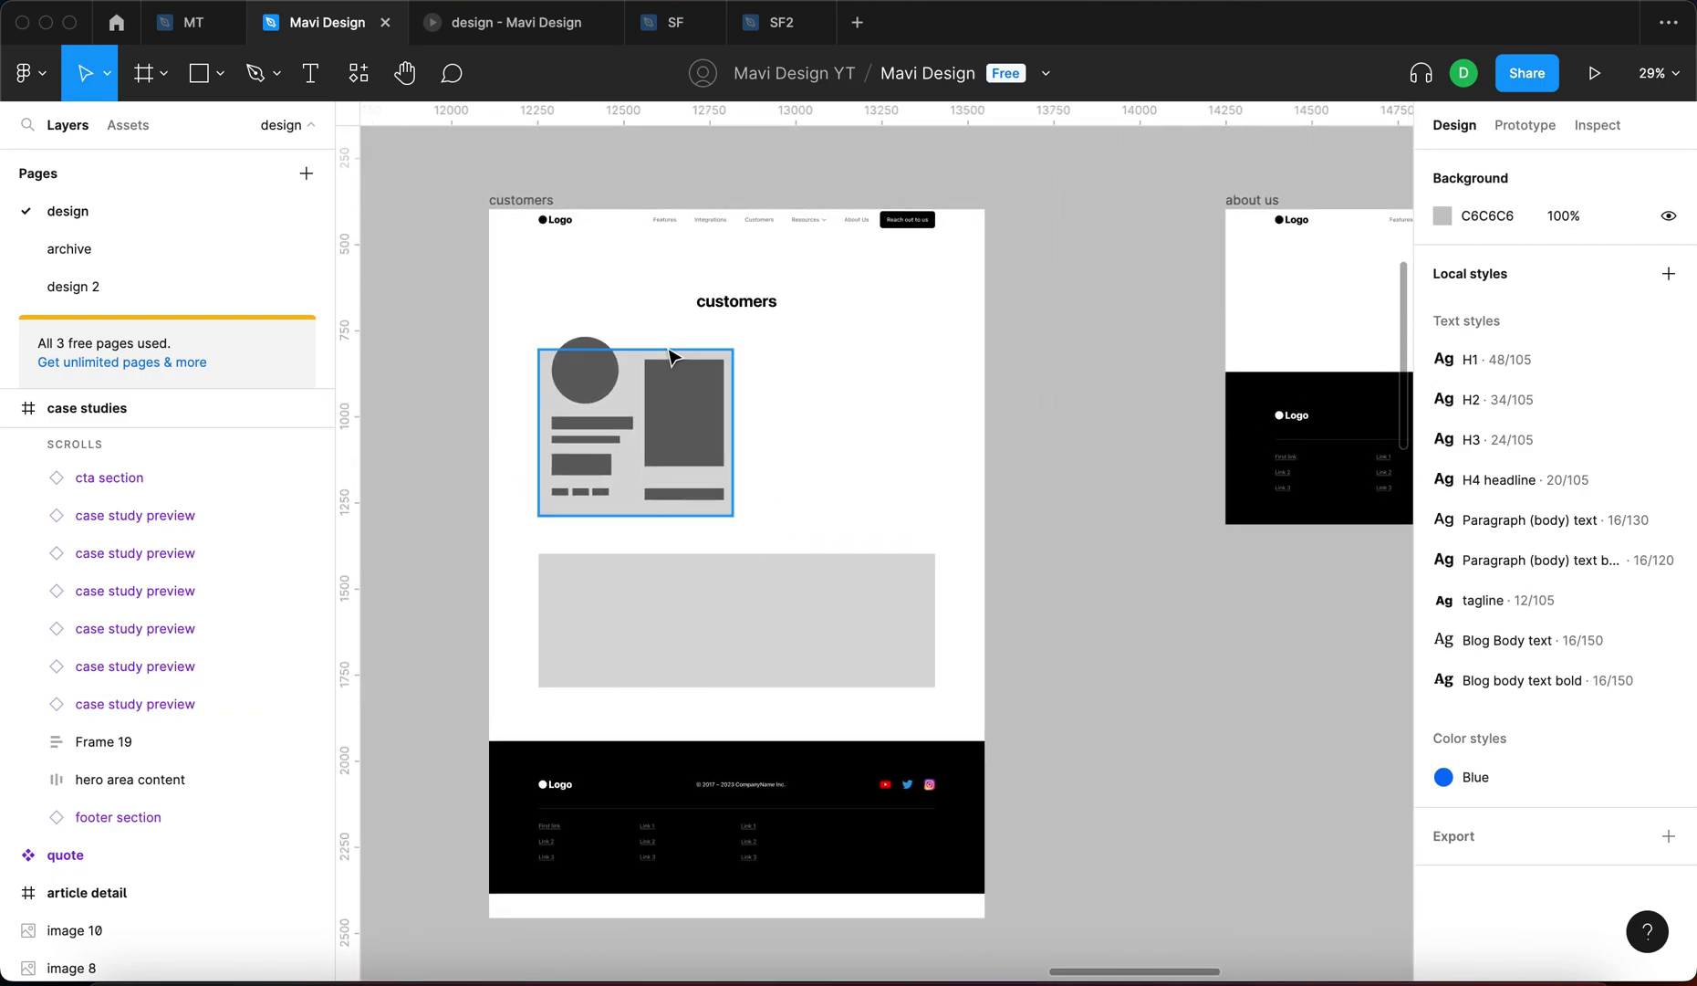
pyautogui.keyDown('ctrl'); pyautogui.scroll(5, 670, 356); pyautogui.keyUp('ctrl')
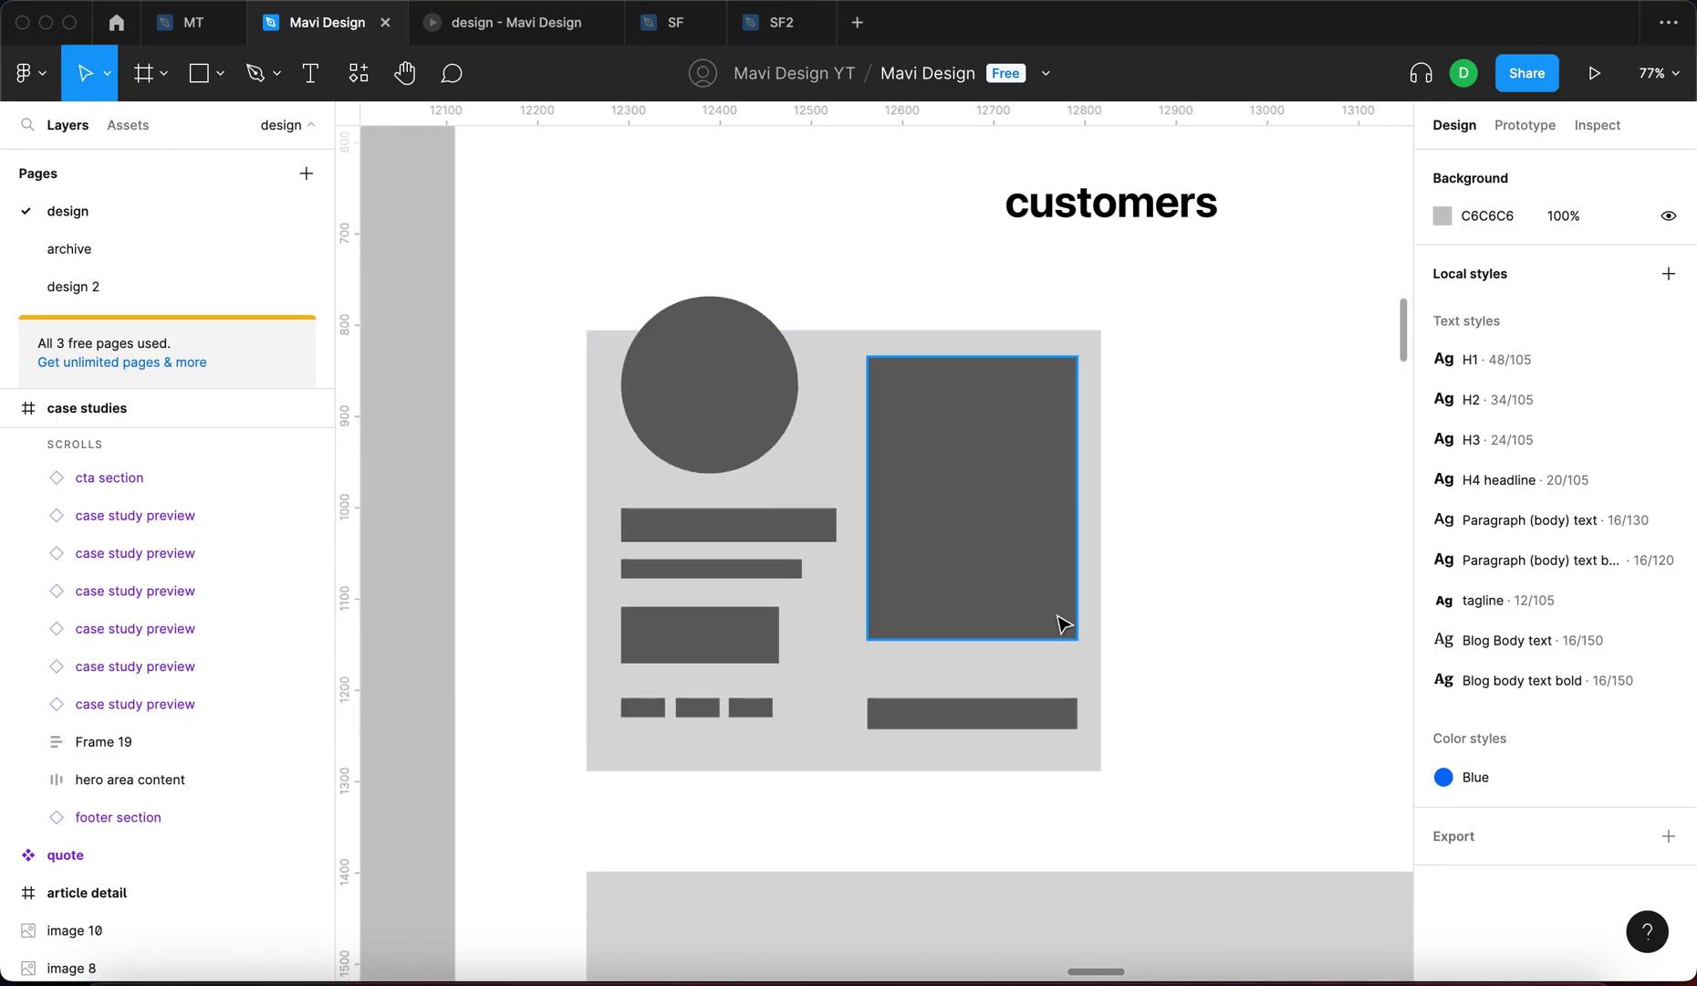
pyautogui.keyDown('ctrl'); pyautogui.scroll(-3, 1177, 763); pyautogui.keyUp('ctrl')
pyautogui.moveTo(1155, 769); pyautogui.dragTo(796, 484)
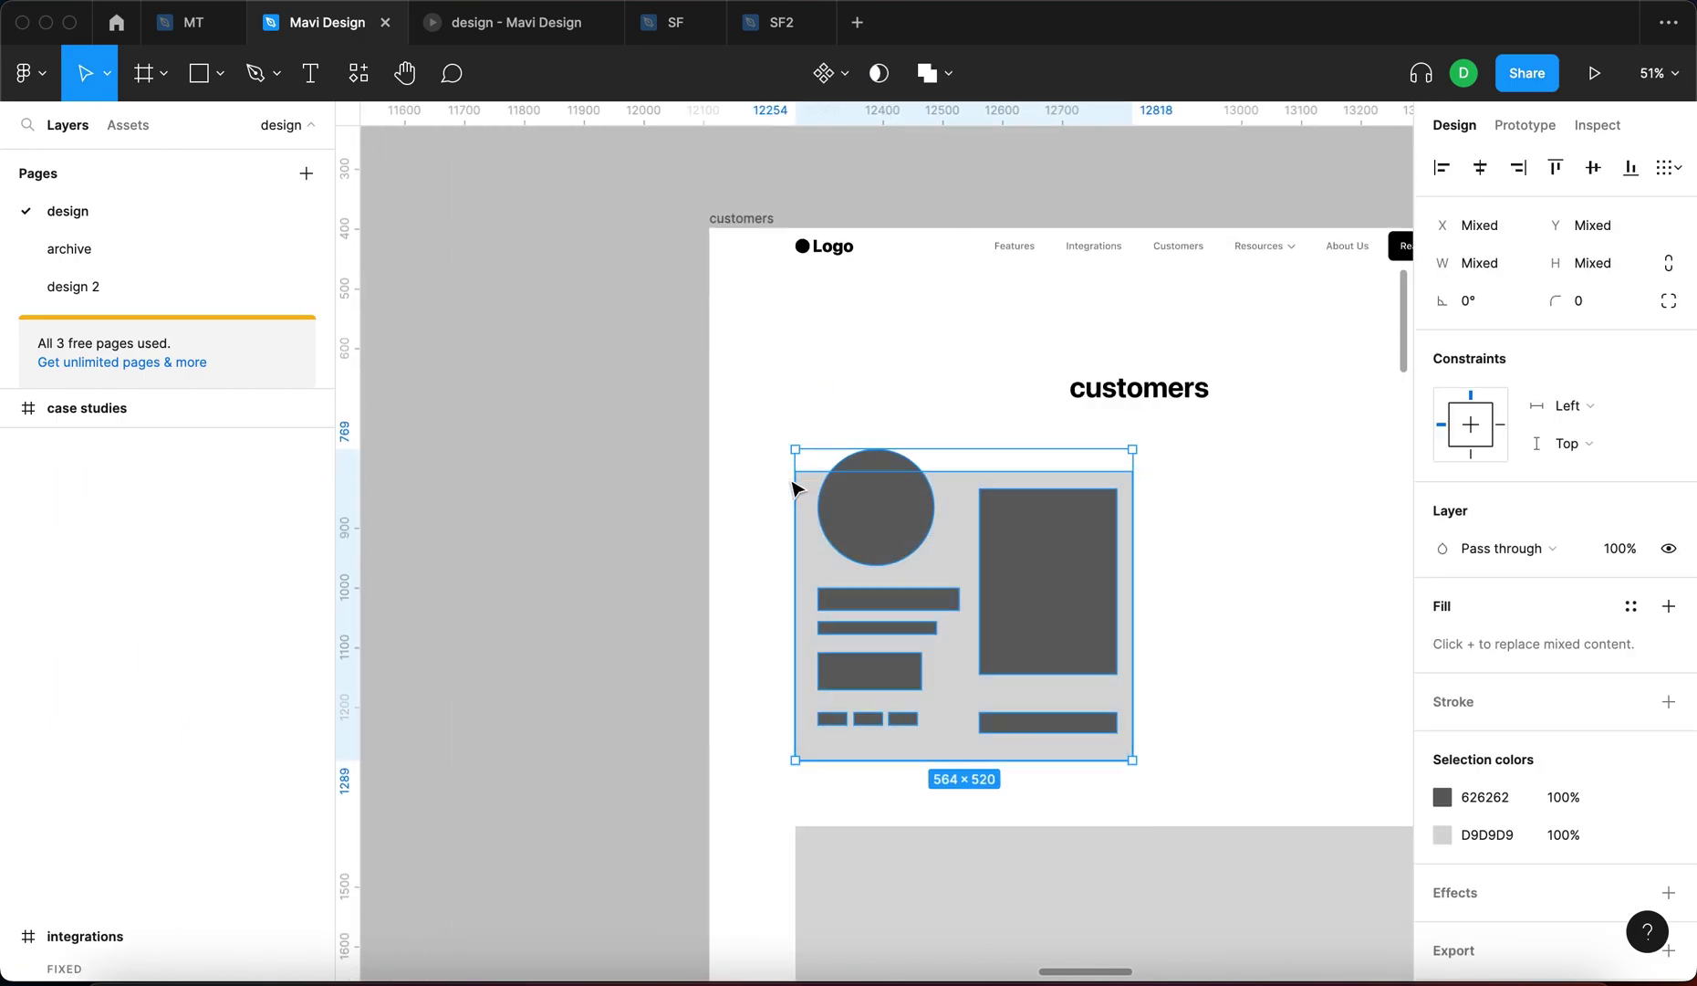
pyautogui.click(1253, 619)
pyautogui.scroll(-2, 1257, 621)
pyautogui.hscroll(3, 1258, 622)
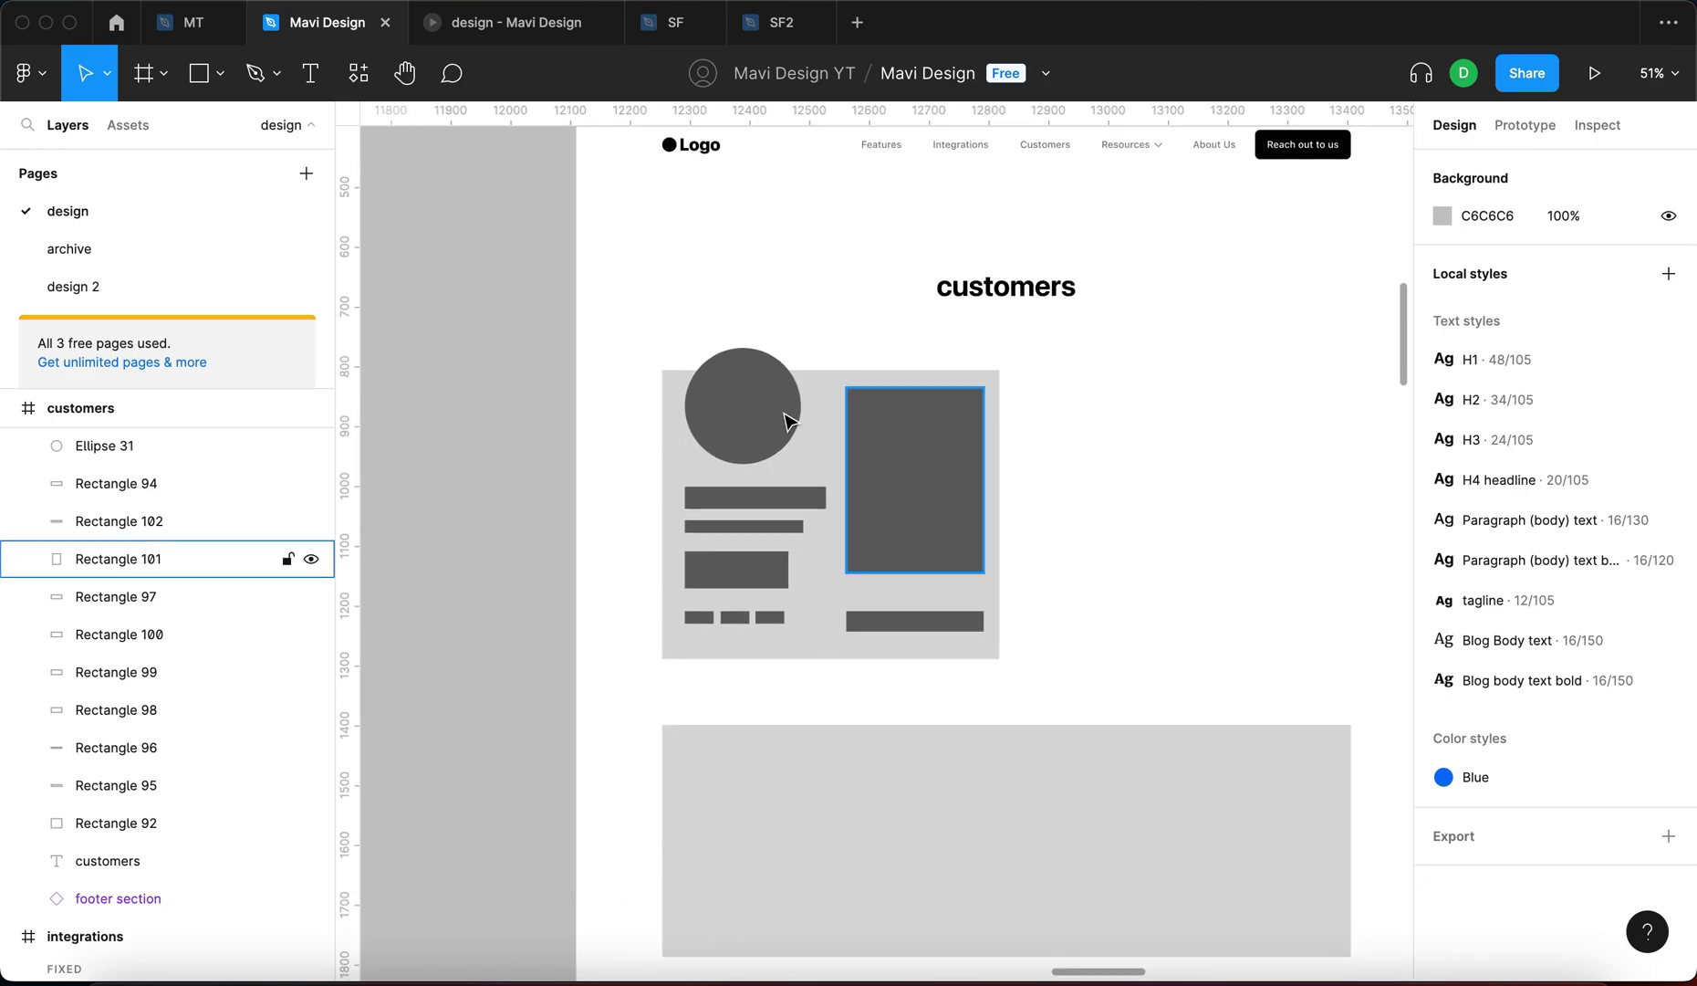
pyautogui.keyDown('ctrl'); pyautogui.scroll(4, 860, 523); pyautogui.keyUp('ctrl')
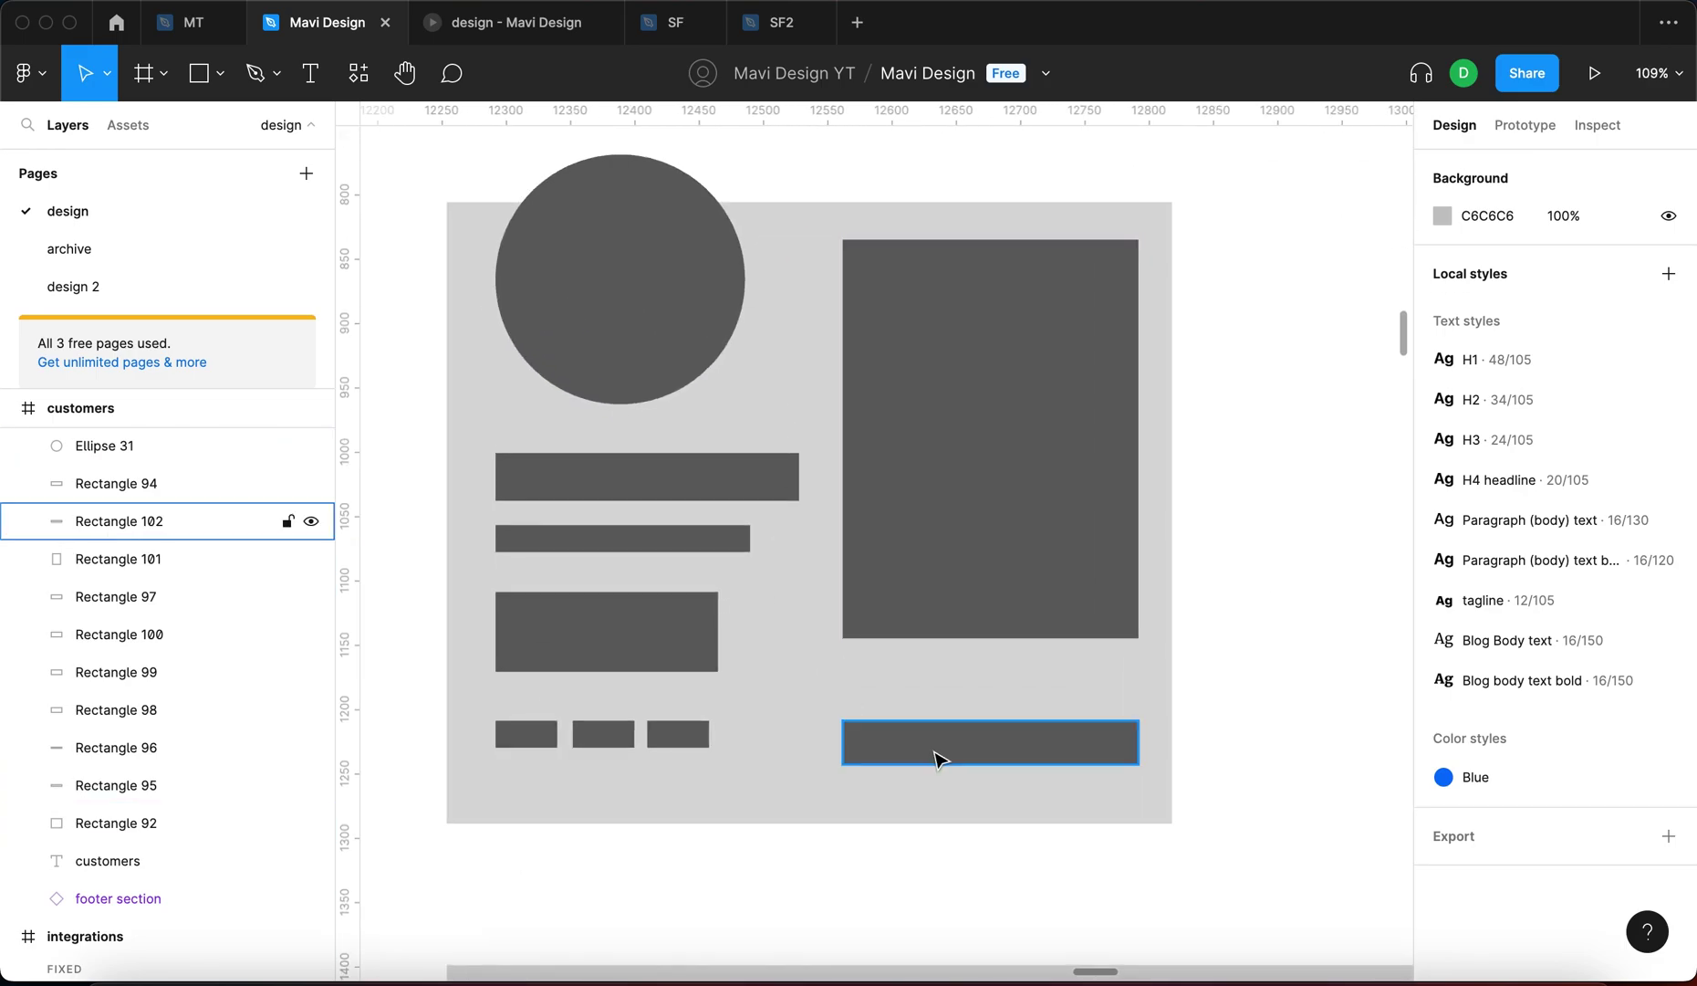
pyautogui.click(1045, 762)
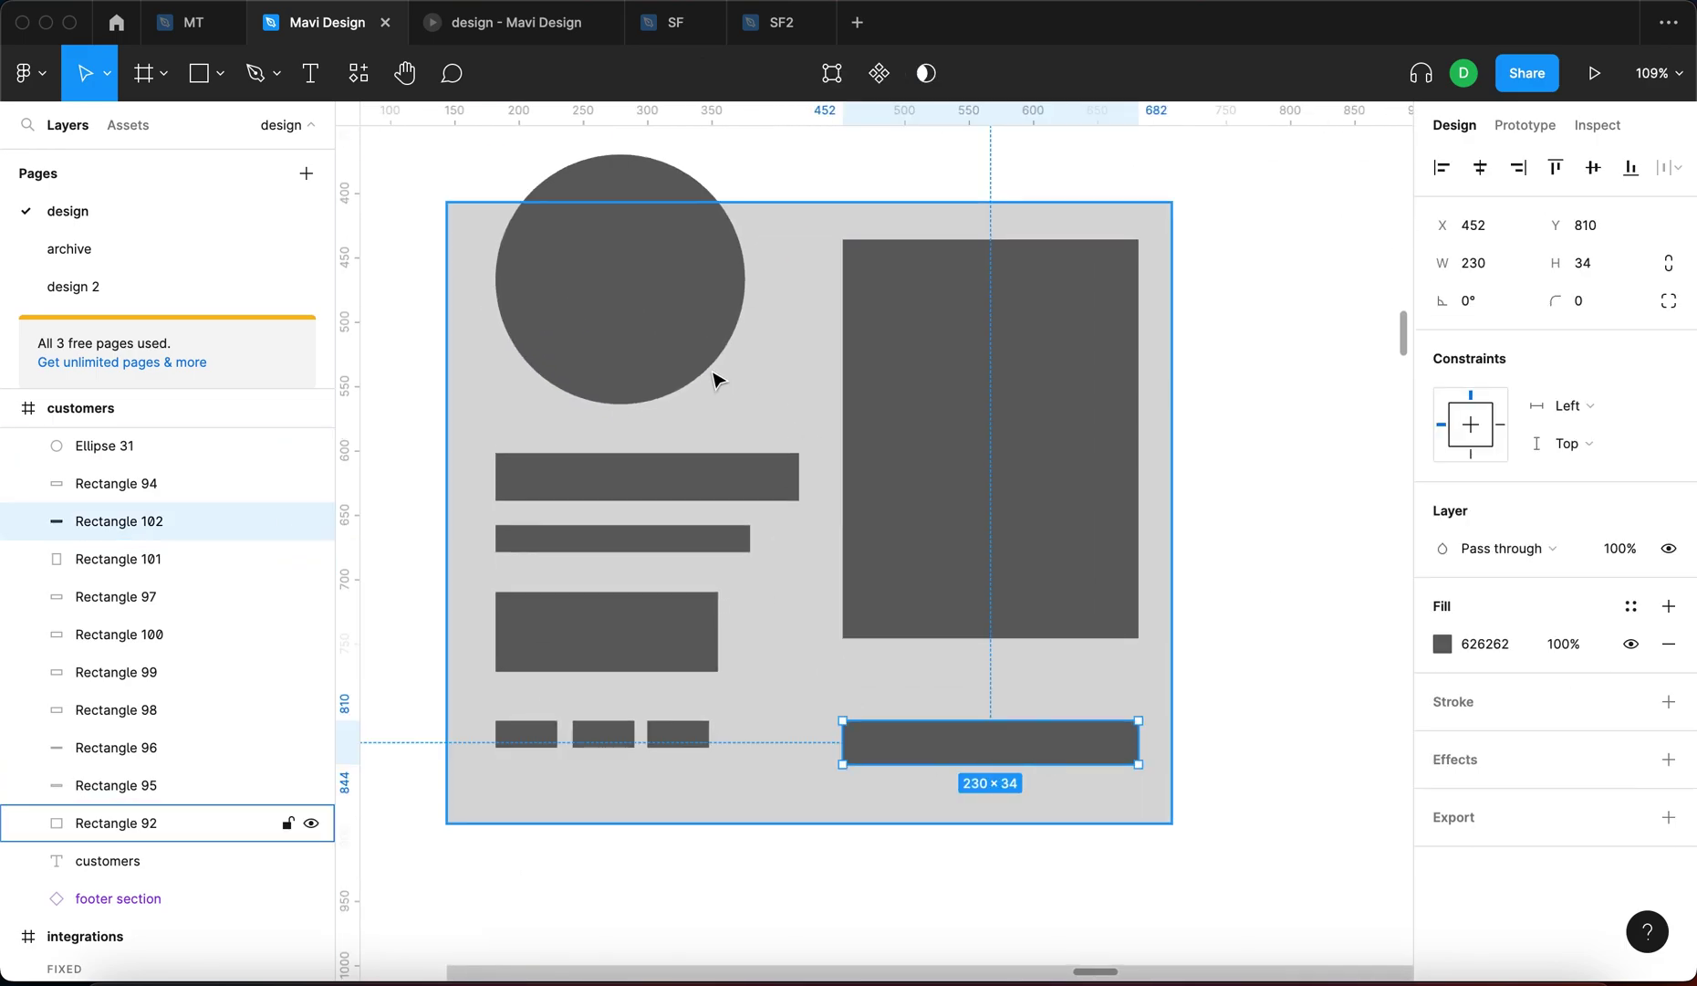
# Examine the customer card's text block, tall rectangle and bottom bar in relation to the neighbouring page designs
pyautogui.click(674, 541)
pyautogui.click(708, 607)
pyautogui.click(982, 507)
pyautogui.keyDown('ctrl'); pyautogui.scroll(-6, 977, 498); pyautogui.keyUp('ctrl')
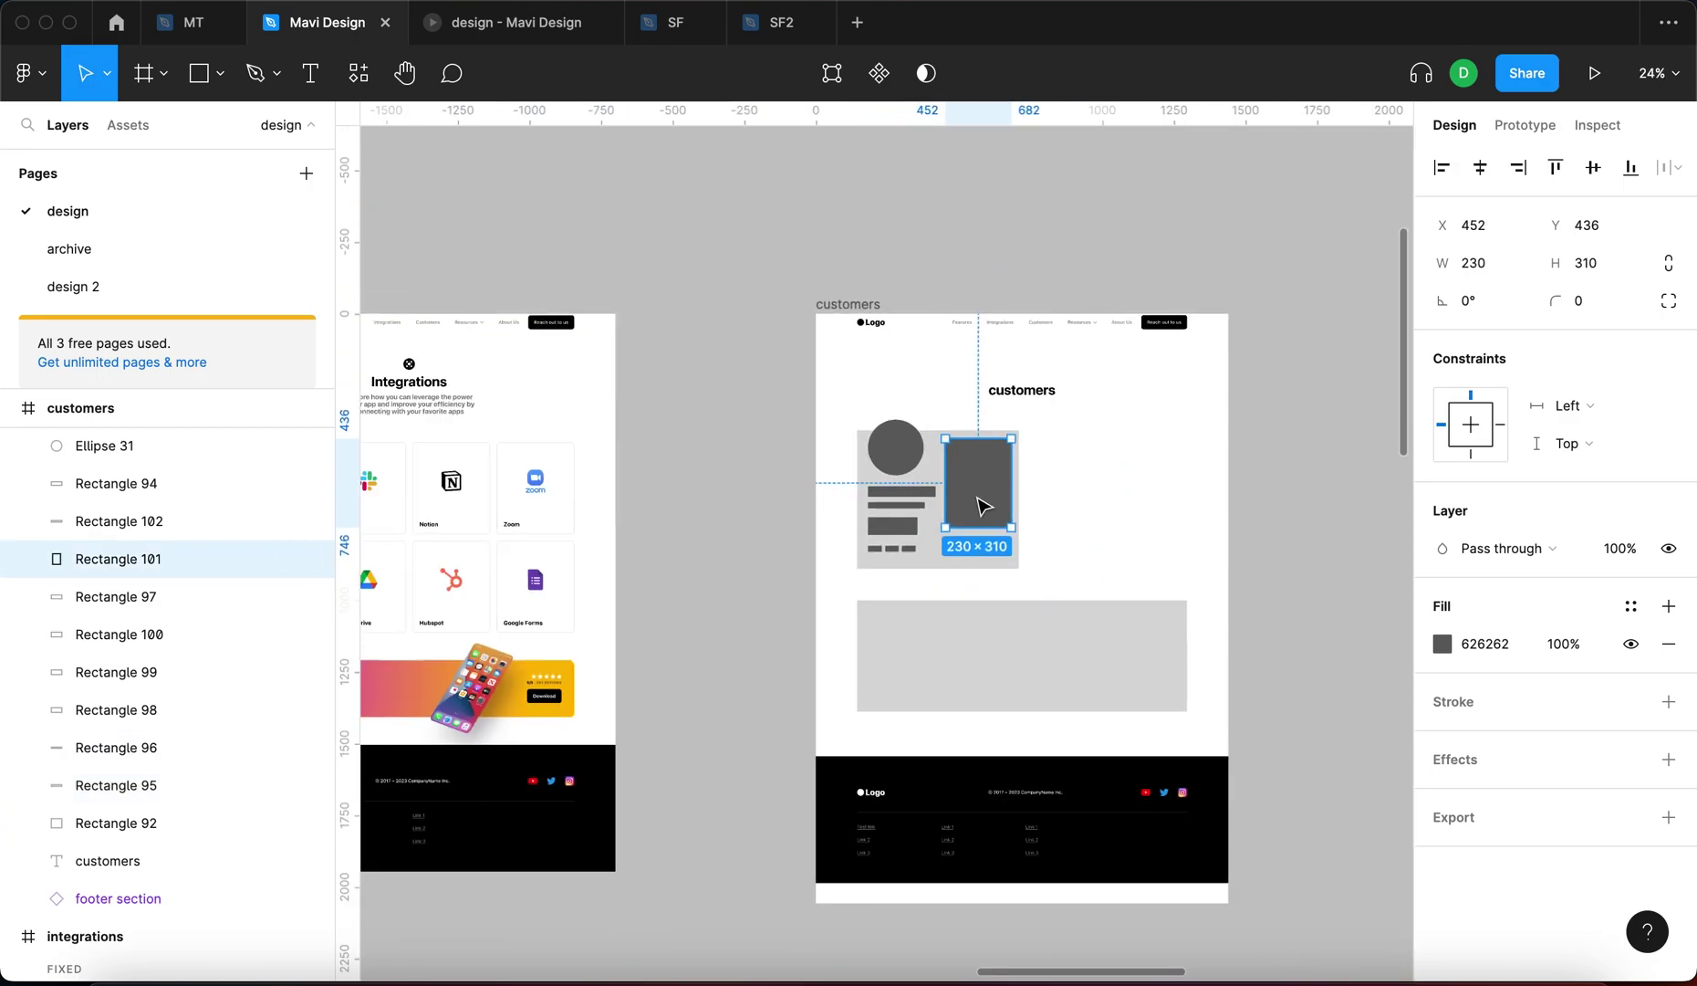
pyautogui.scroll(-6, 947, 548)
pyautogui.hscroll(-6, 947, 548)
pyautogui.scroll(7, 871, 722)
pyautogui.hscroll(12, 871, 722)
pyautogui.hscroll(-5, 830, 712)
pyautogui.keyDown('ctrl'); pyautogui.scroll(5, 798, 639); pyautogui.keyUp('ctrl')
pyautogui.click(803, 496)
pyautogui.keyDown('ctrl'); pyautogui.scroll(-5, 868, 495); pyautogui.keyUp('ctrl')
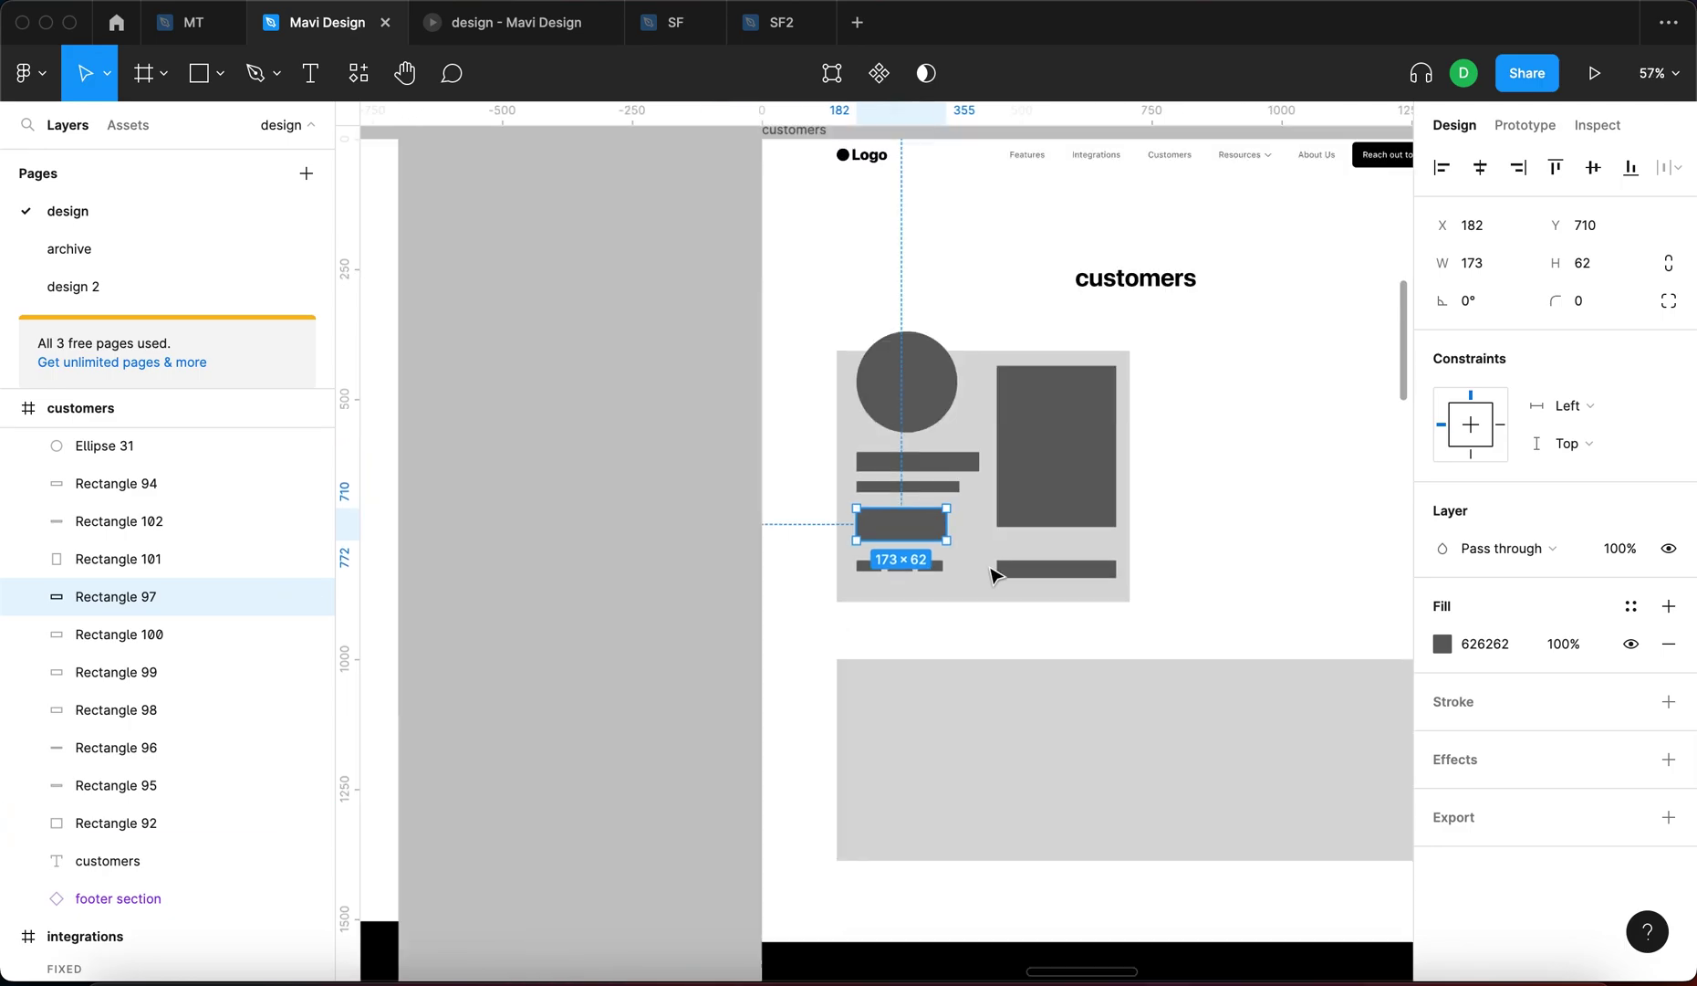
pyautogui.click(1080, 585)
pyautogui.click(1067, 570)
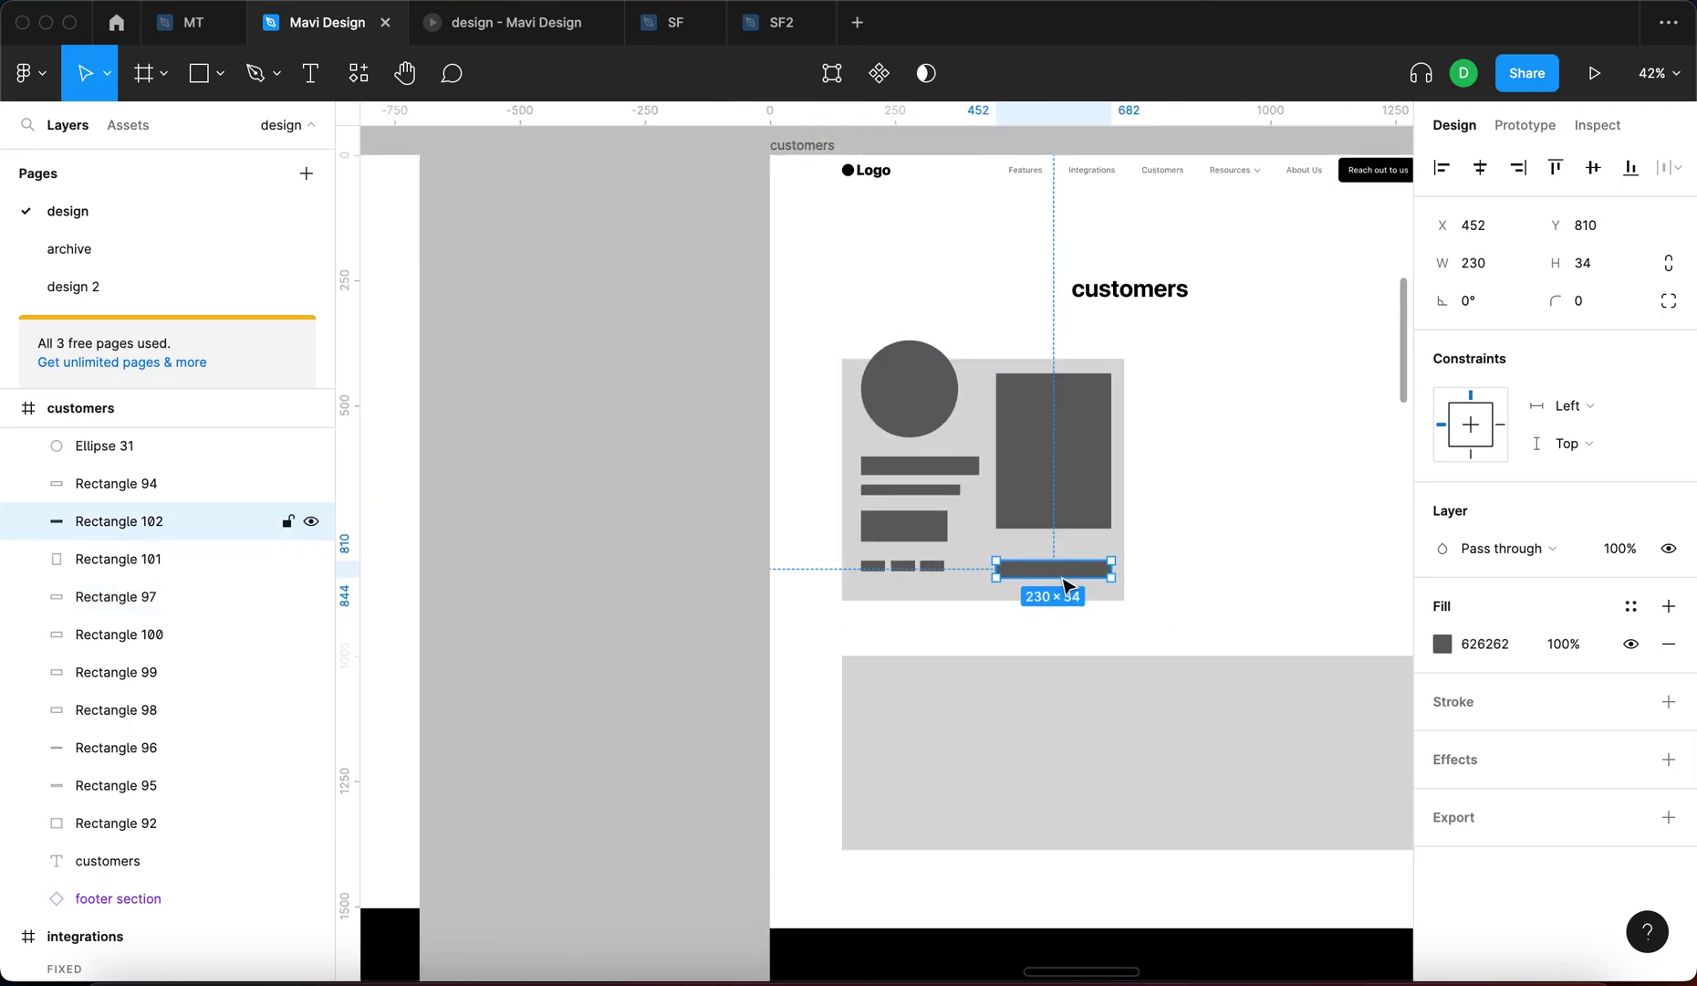
pyautogui.keyDown('ctrl'); pyautogui.scroll(-5, 1068, 585); pyautogui.keyUp('ctrl')
pyautogui.scroll(-5, 1095, 411)
pyautogui.hscroll(-3, 1095, 411)
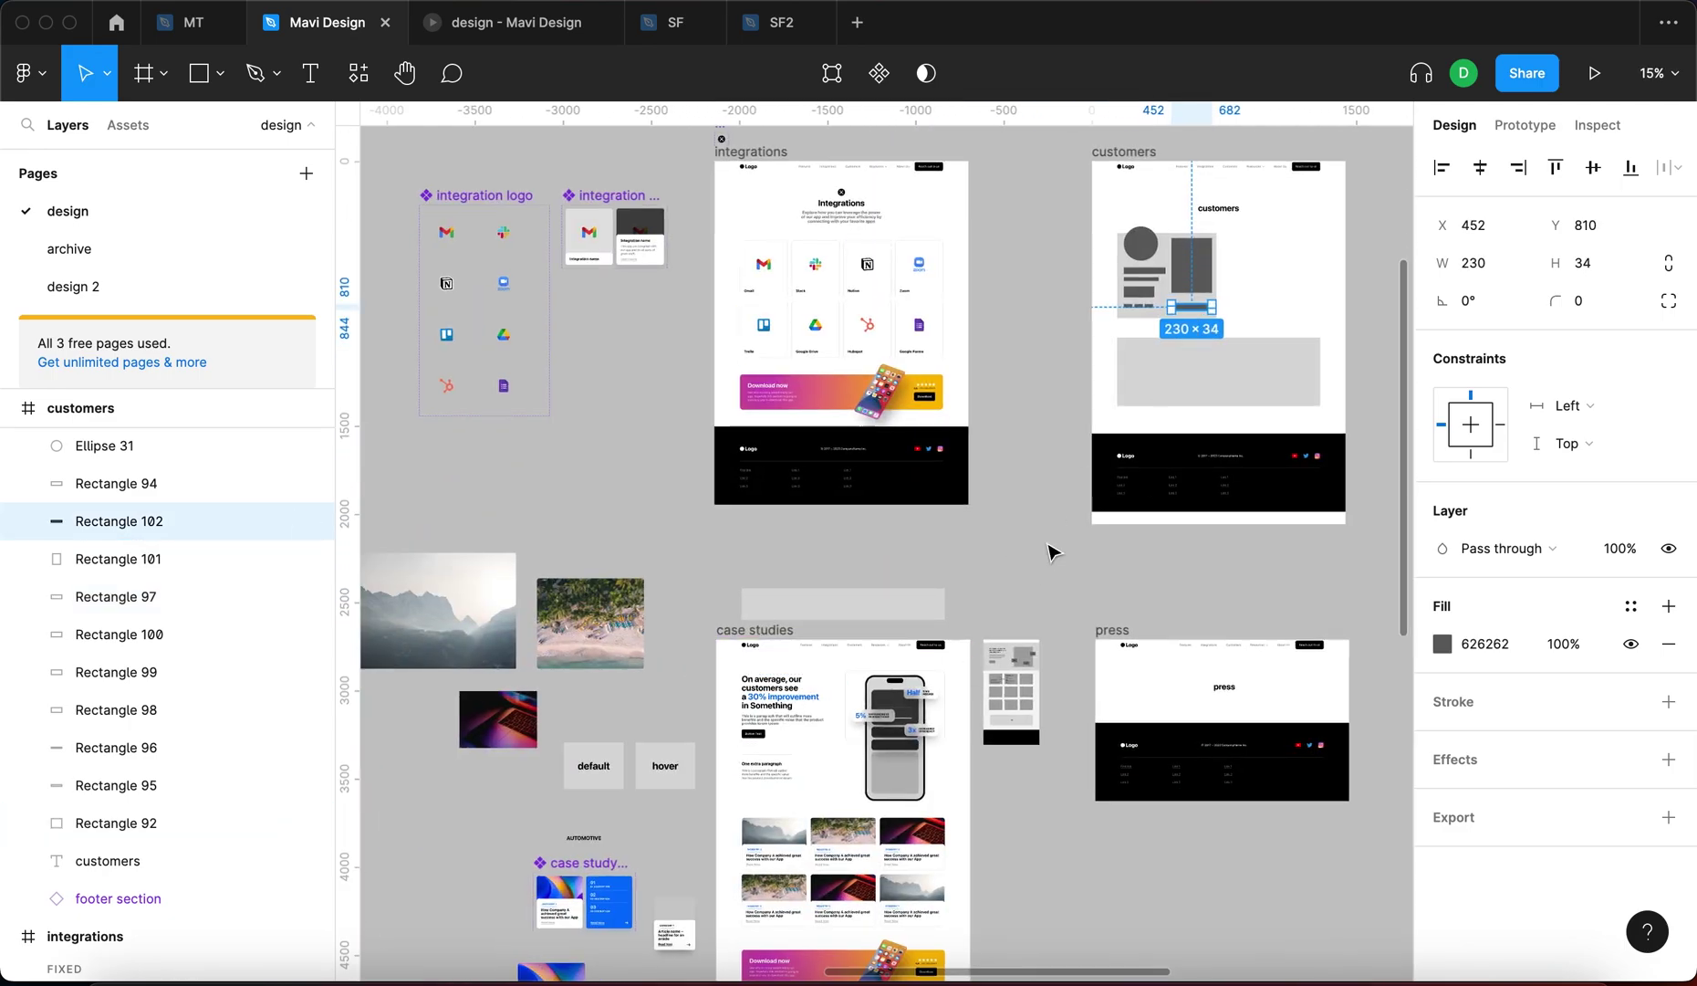
# Review the customer card's overall composition beneath the customers heading
pyautogui.press('Escape')
pyautogui.keyDown('ctrl'); pyautogui.scroll(5, 1197, 278); pyautogui.keyUp('ctrl')
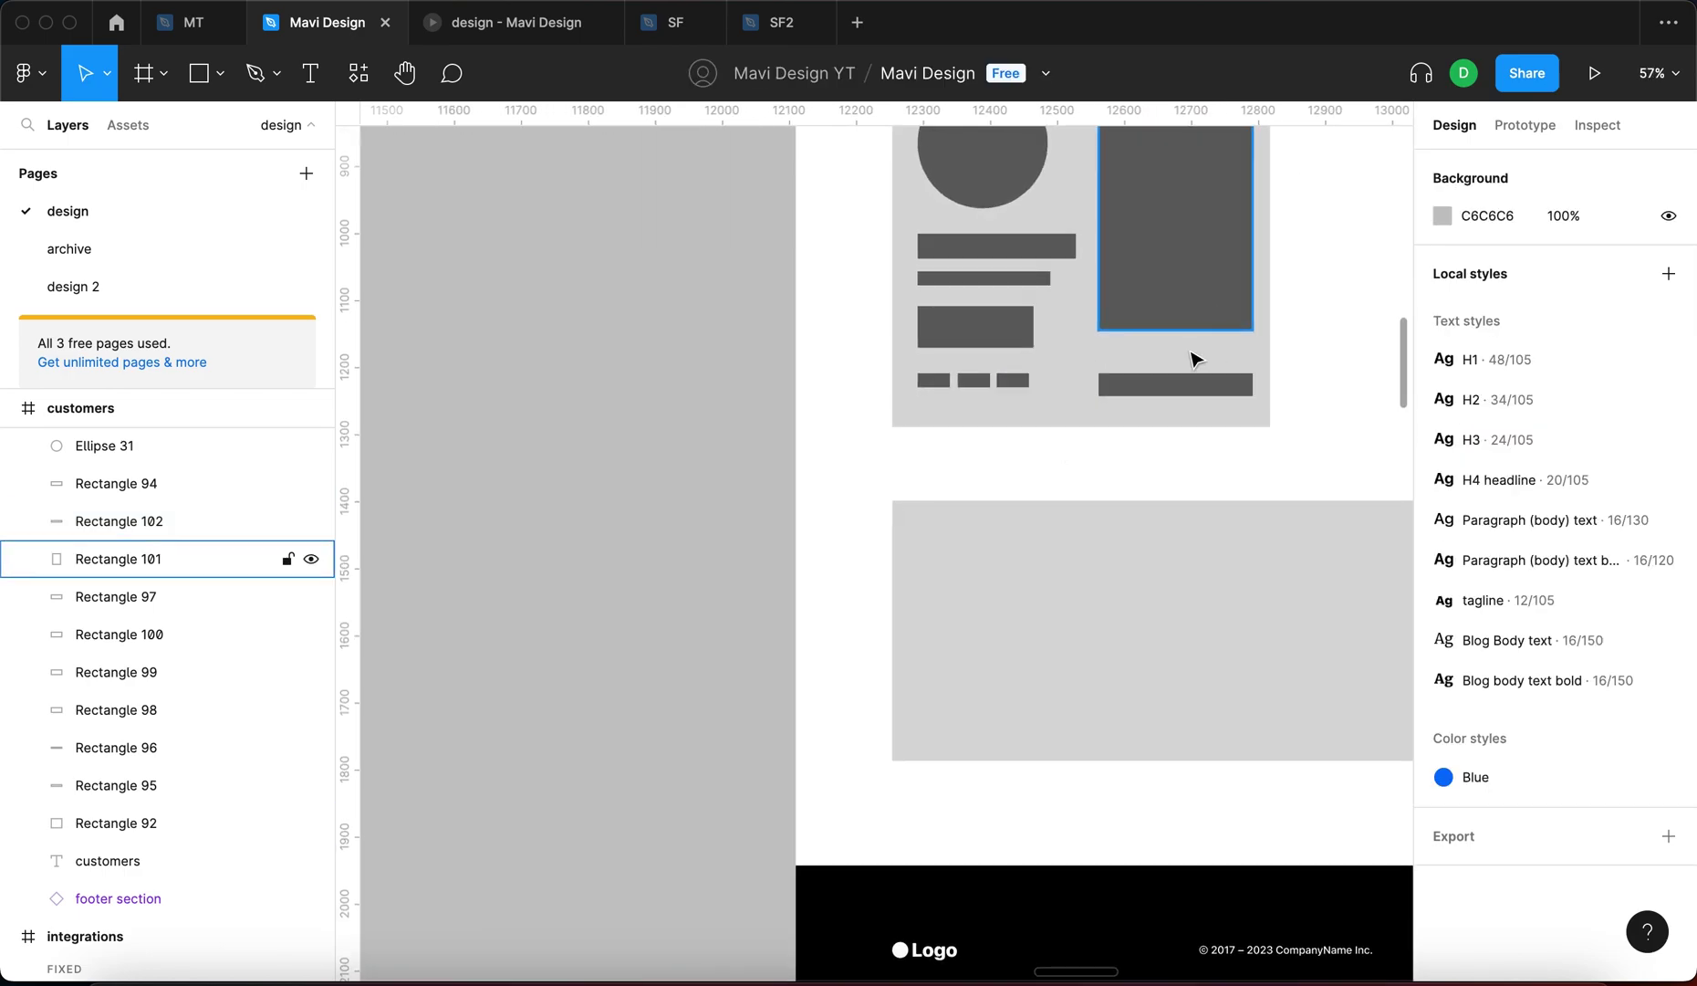
pyautogui.scroll(3, 1196, 358)
pyautogui.hscroll(2, 1196, 359)
pyautogui.click(1171, 552)
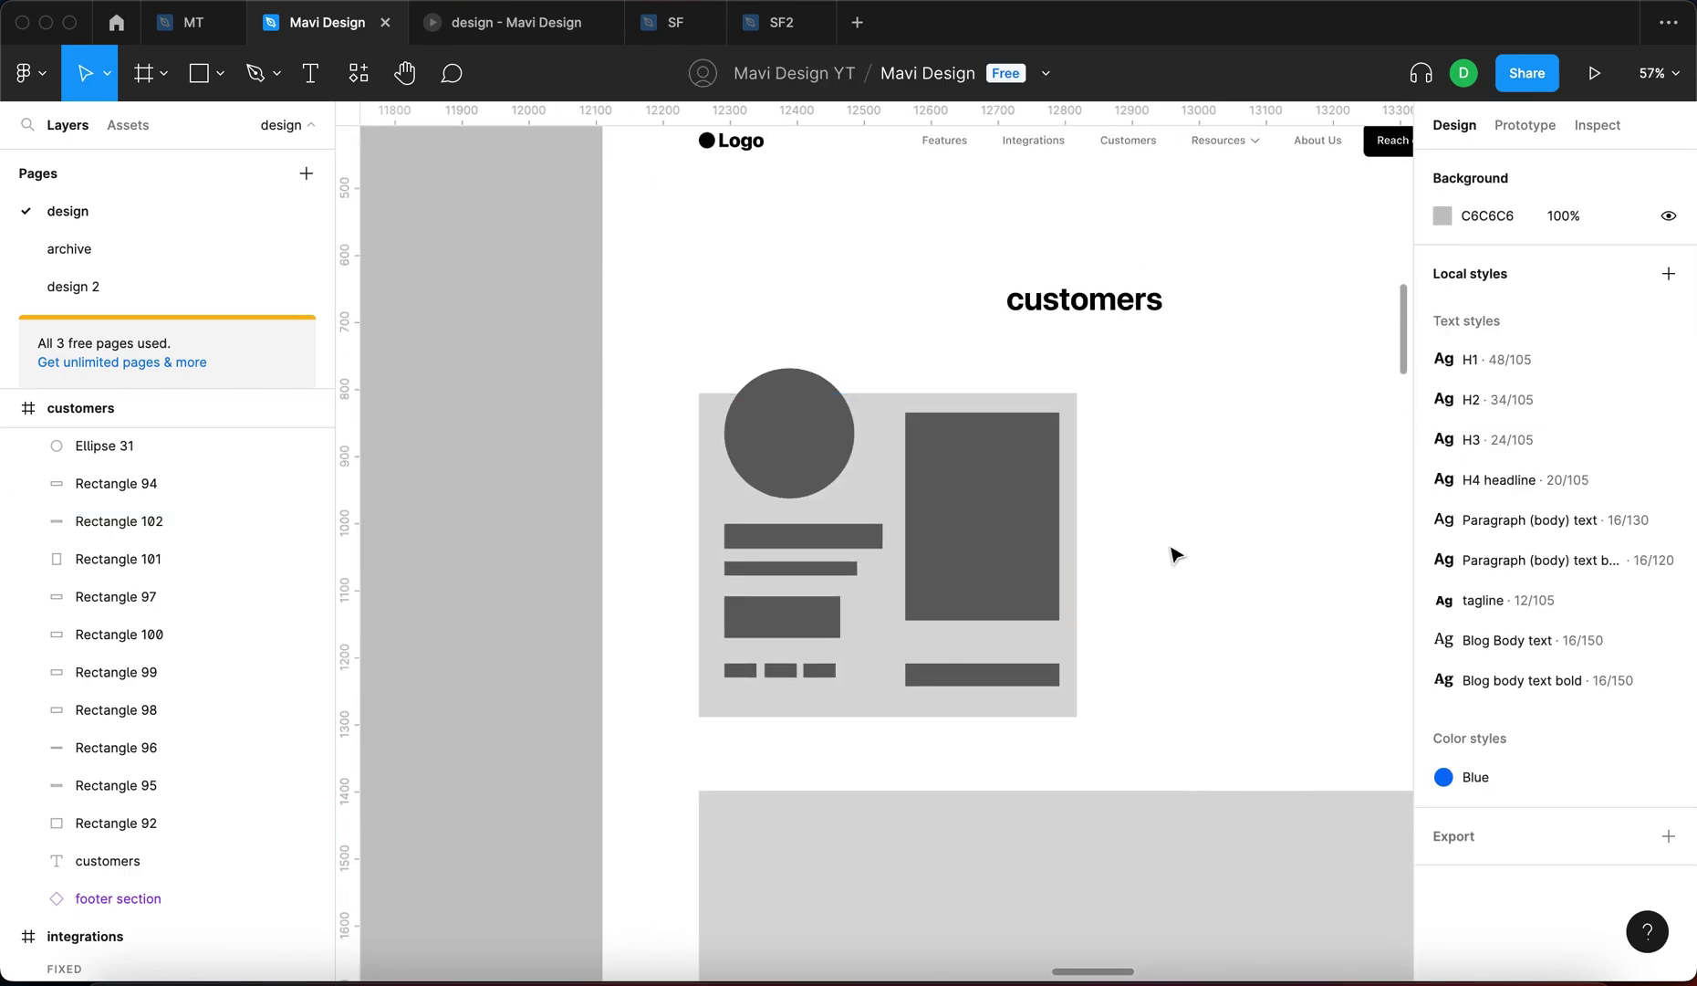
pyautogui.hscroll(2, 1099, 519)
pyautogui.keyDown('ctrl'); pyautogui.scroll(-3, 1201, 462); pyautogui.keyUp('ctrl')
pyautogui.scroll(1, 1061, 527)
pyautogui.hscroll(-2, 1060, 528)
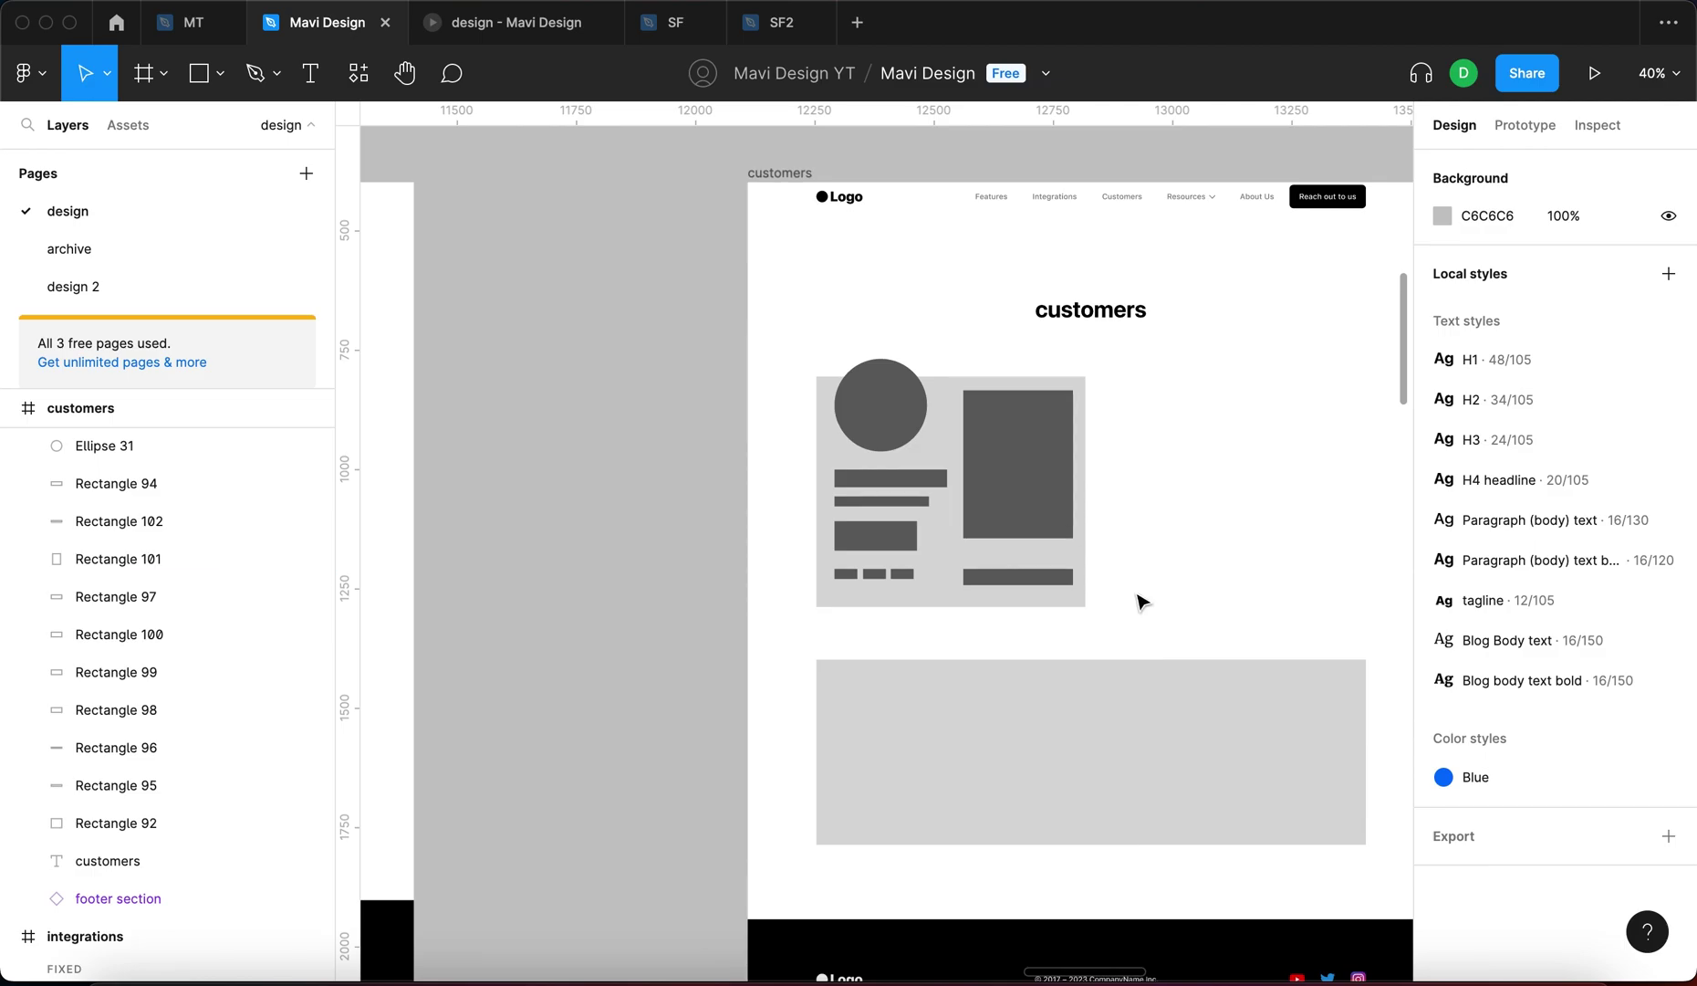
pyautogui.moveTo(1087, 568); pyautogui.dragTo(807, 348)
pyautogui.press('Escape')
pyautogui.hscroll(3, 1182, 494)
pyautogui.keyDown('ctrl'); pyautogui.scroll(3, 1182, 494); pyautogui.keyUp('ctrl')
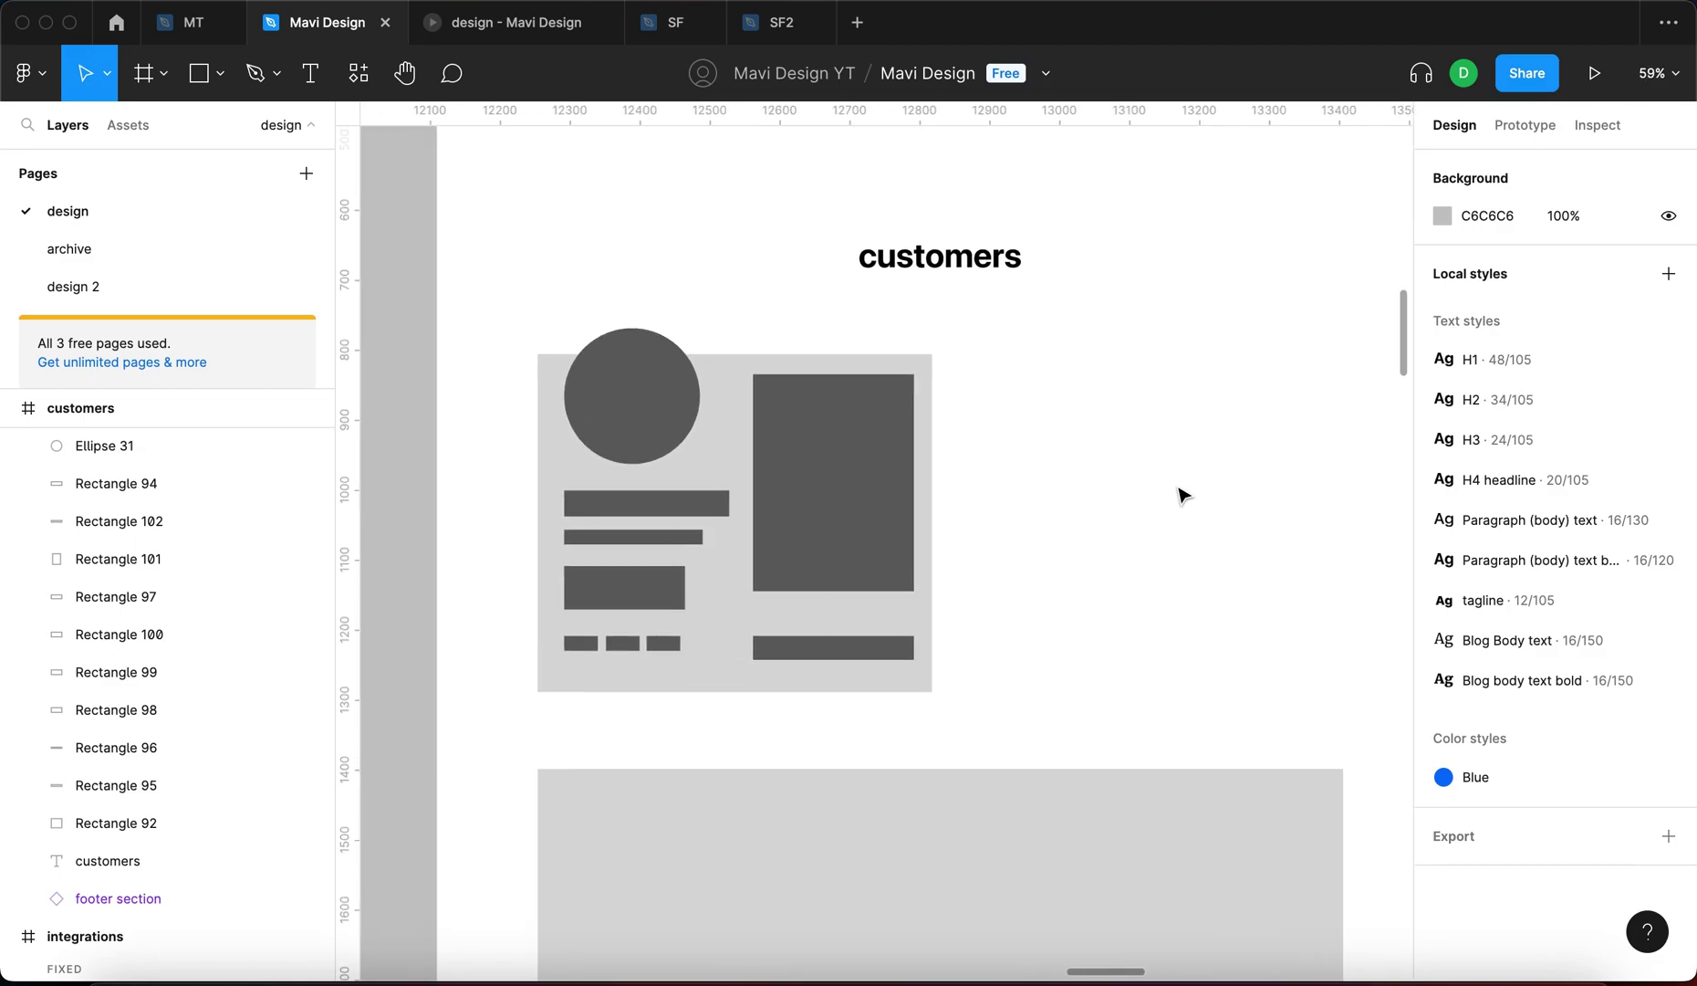
pyautogui.scroll(2, 1182, 494)
pyautogui.hscroll(-2, 1182, 493)
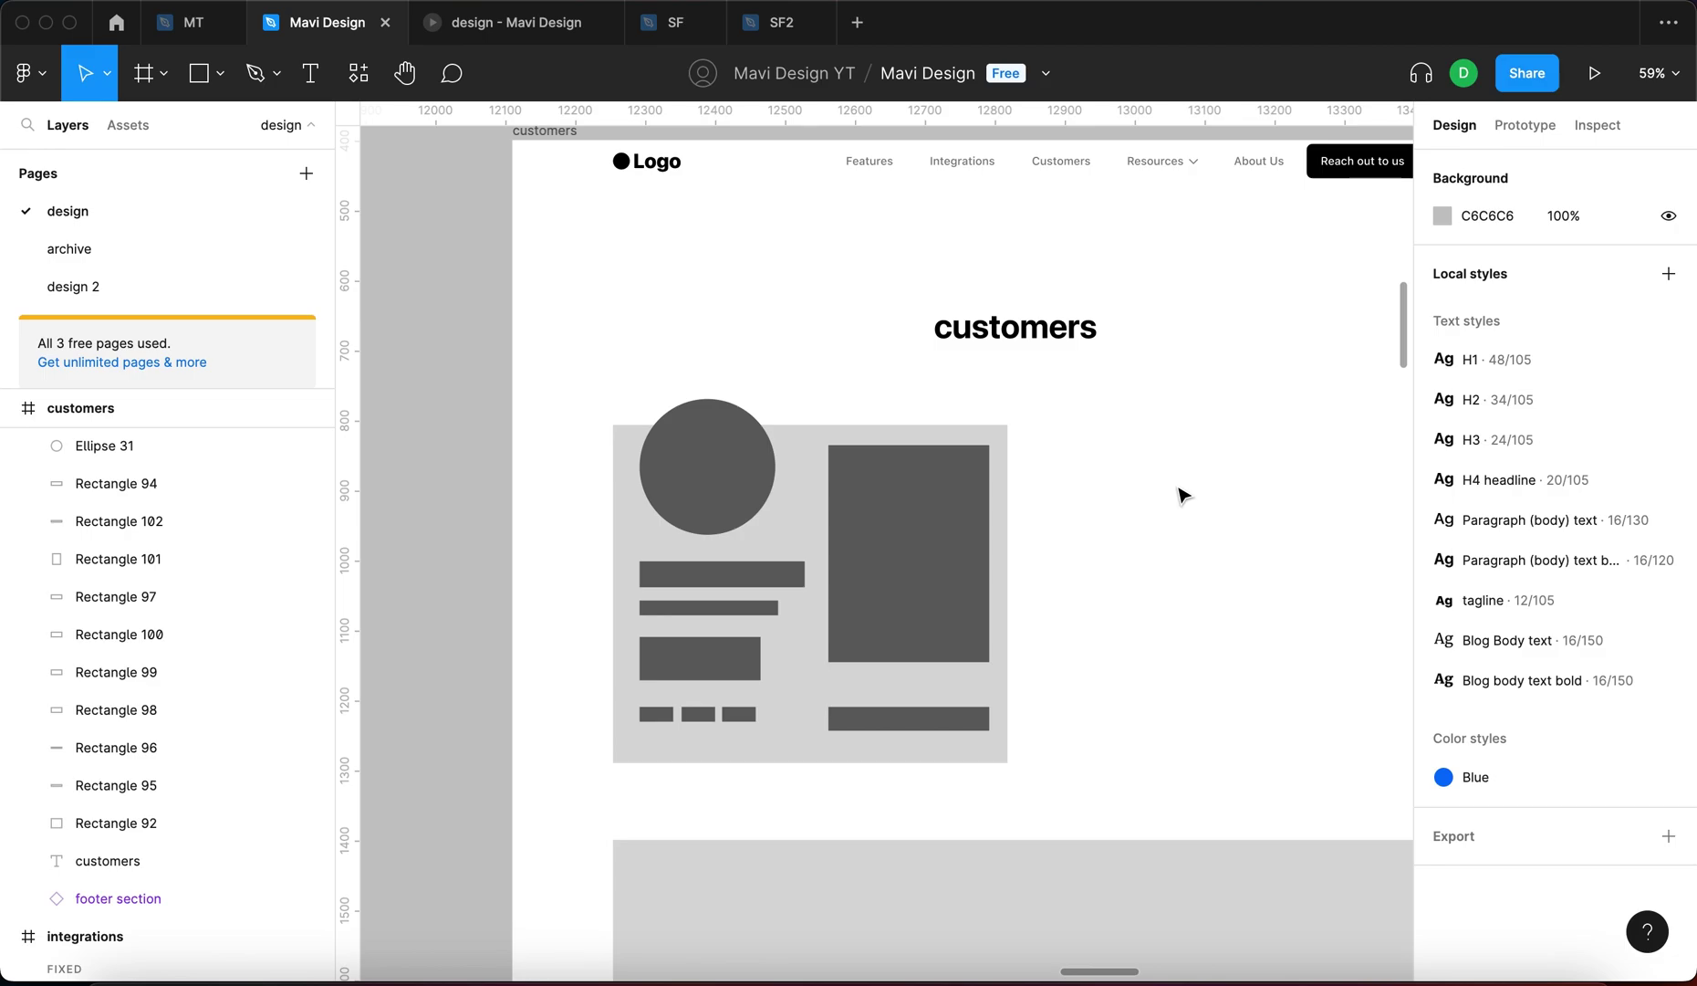
pyautogui.moveTo(1121, 628); pyautogui.dragTo(1155, 587)
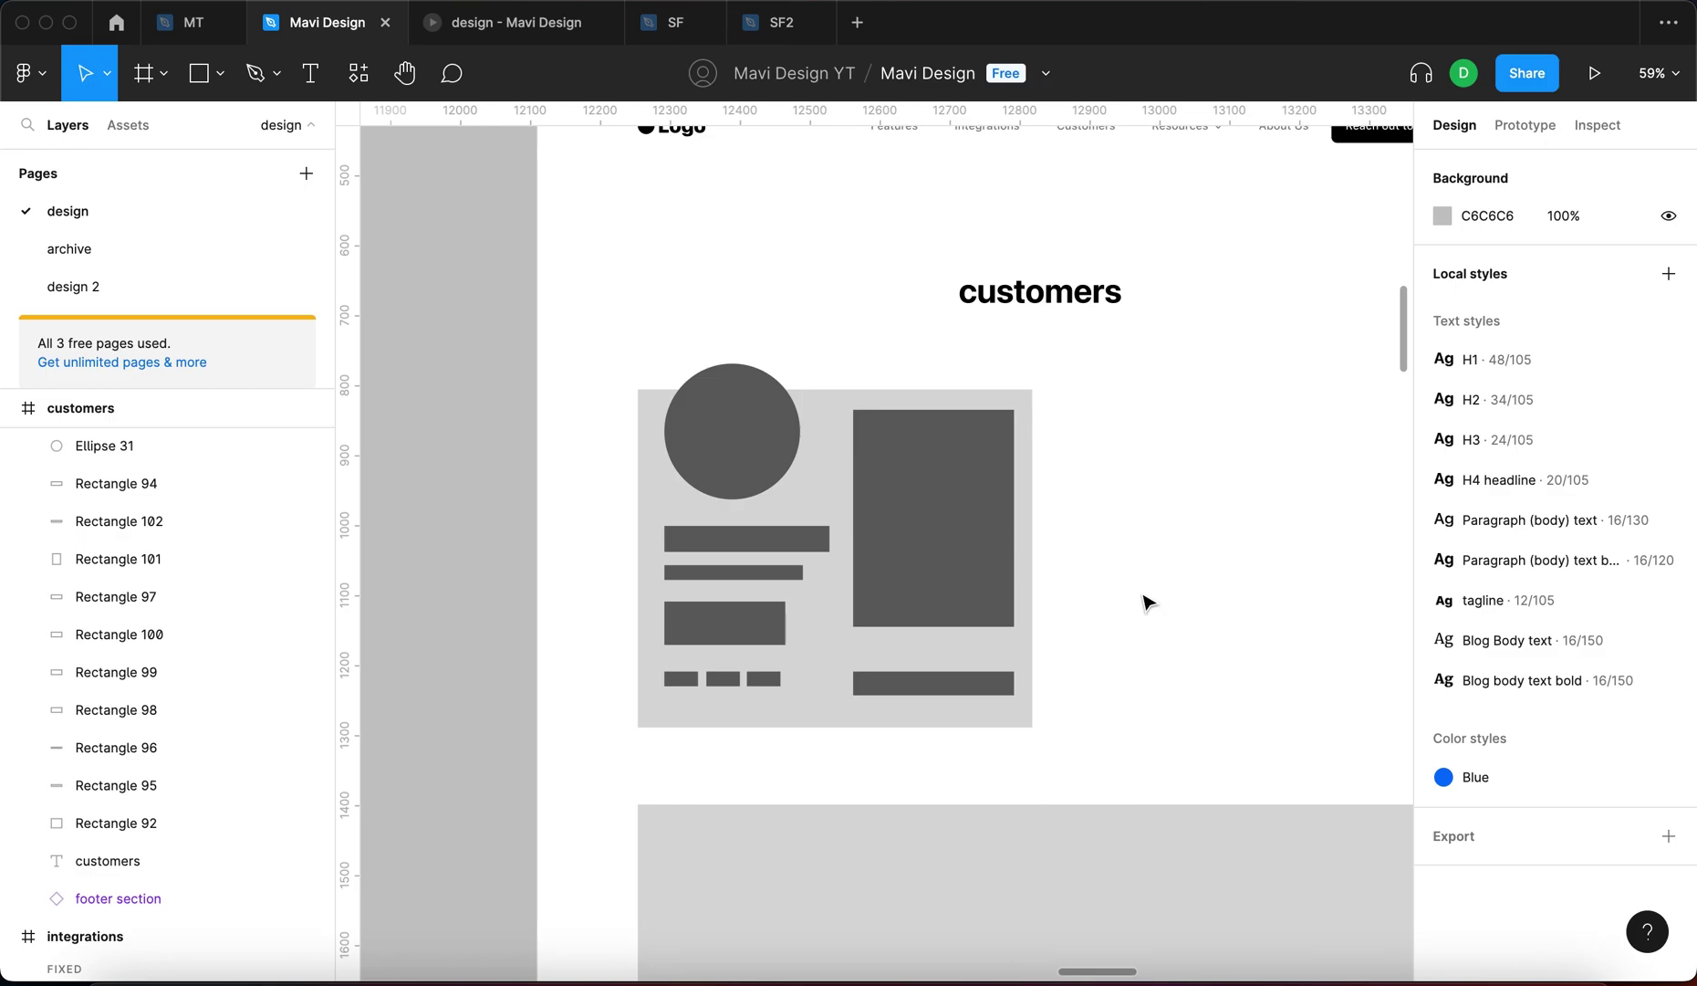
# Examine the wide light rectangle beneath the customer card and how the two sit together on the page
pyautogui.scroll(-3, 1152, 593)
pyautogui.click(1152, 593)
pyautogui.scroll(-1, 1113, 466)
pyautogui.hscroll(2, 1053, 420)
pyautogui.scroll(-1, 1053, 420)
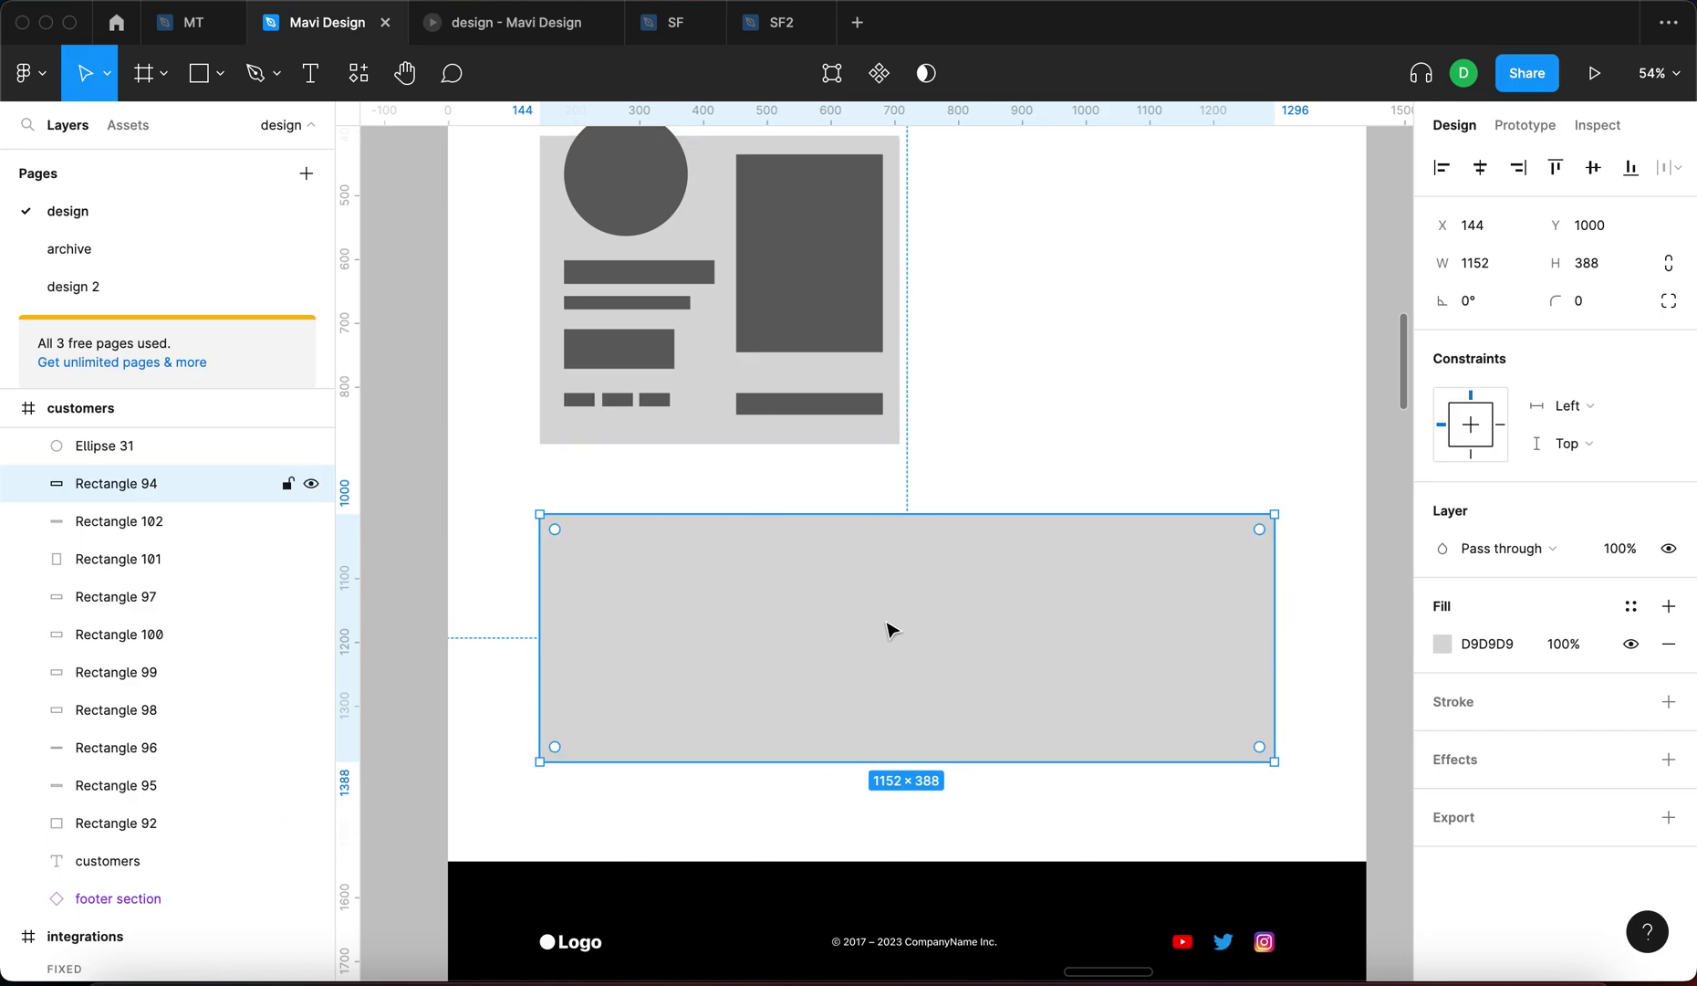
pyautogui.click(1030, 375)
pyautogui.scroll(6, 1122, 633)
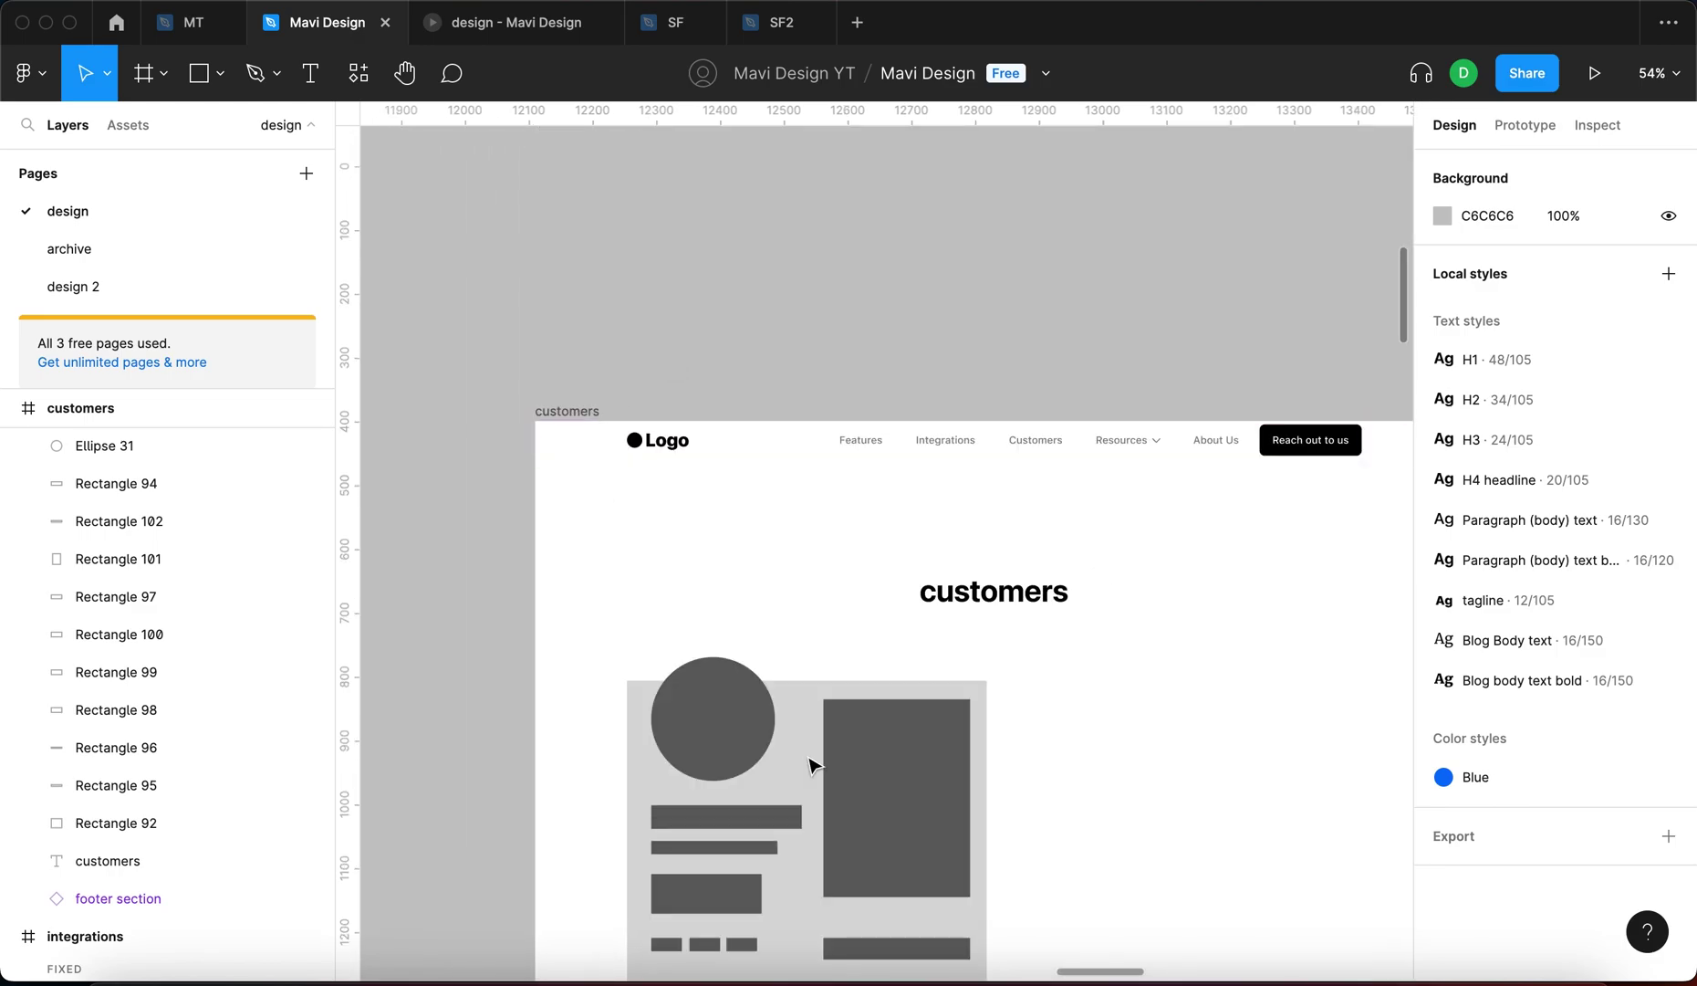
pyautogui.scroll(-3, 931, 675)
pyautogui.scroll(-3, 886, 547)
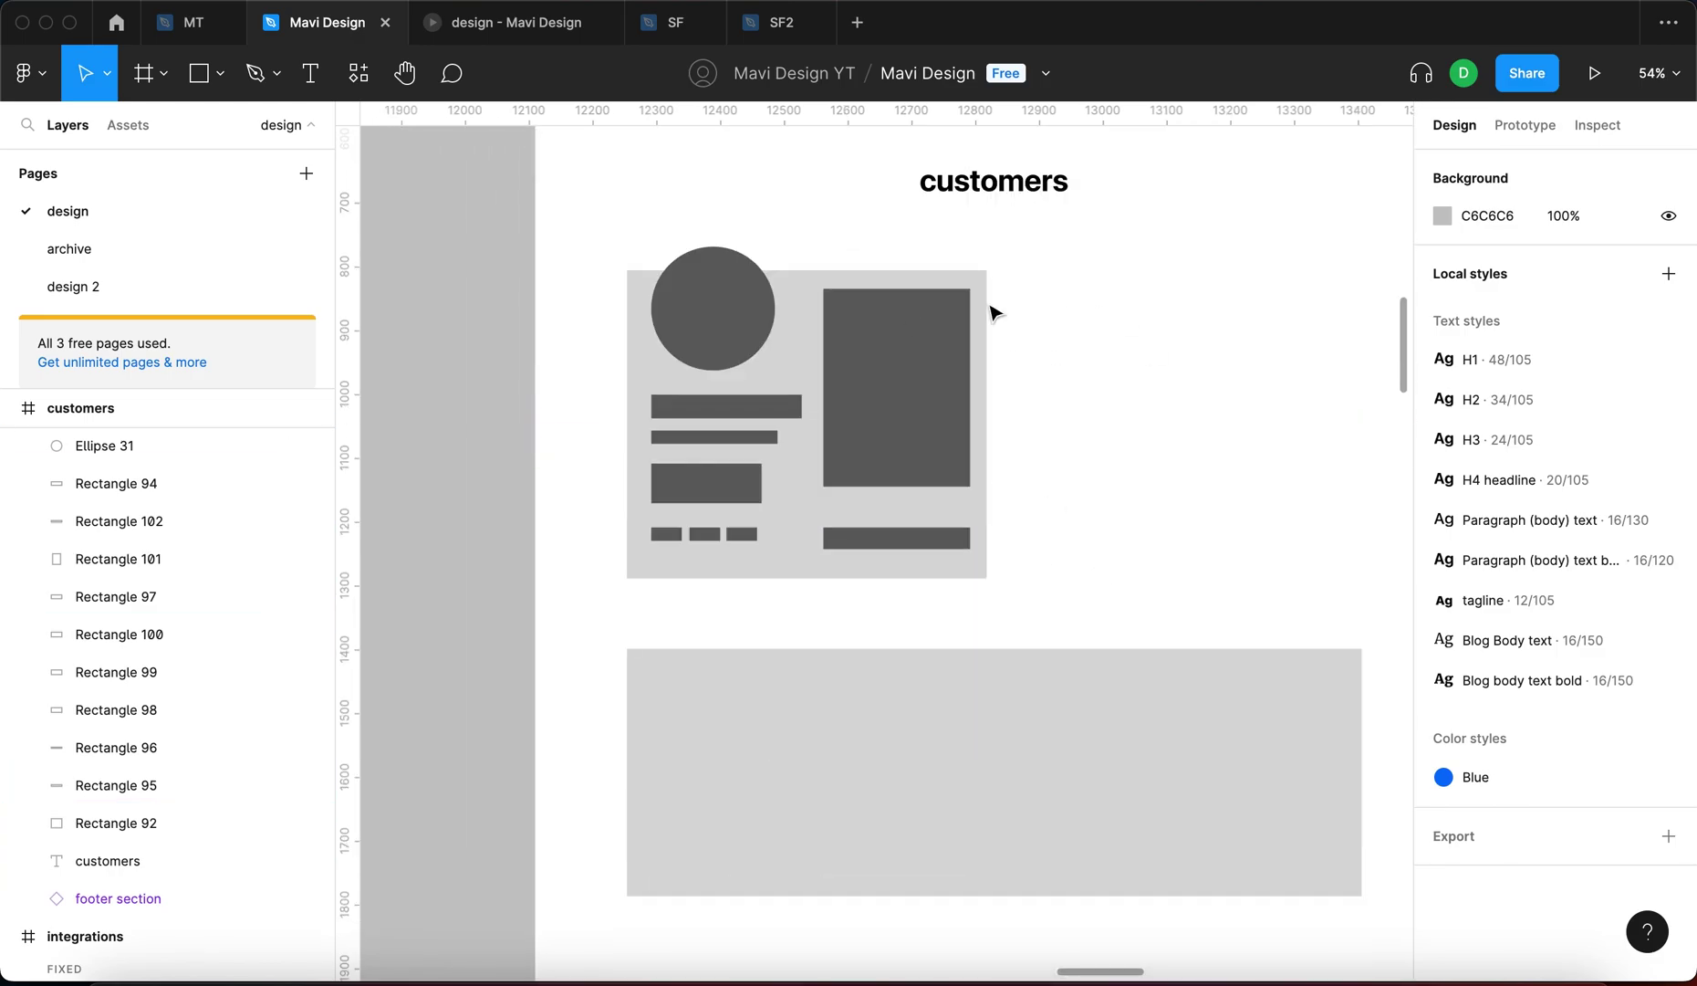
pyautogui.scroll(4, 835, 338)
pyautogui.press('super+0')
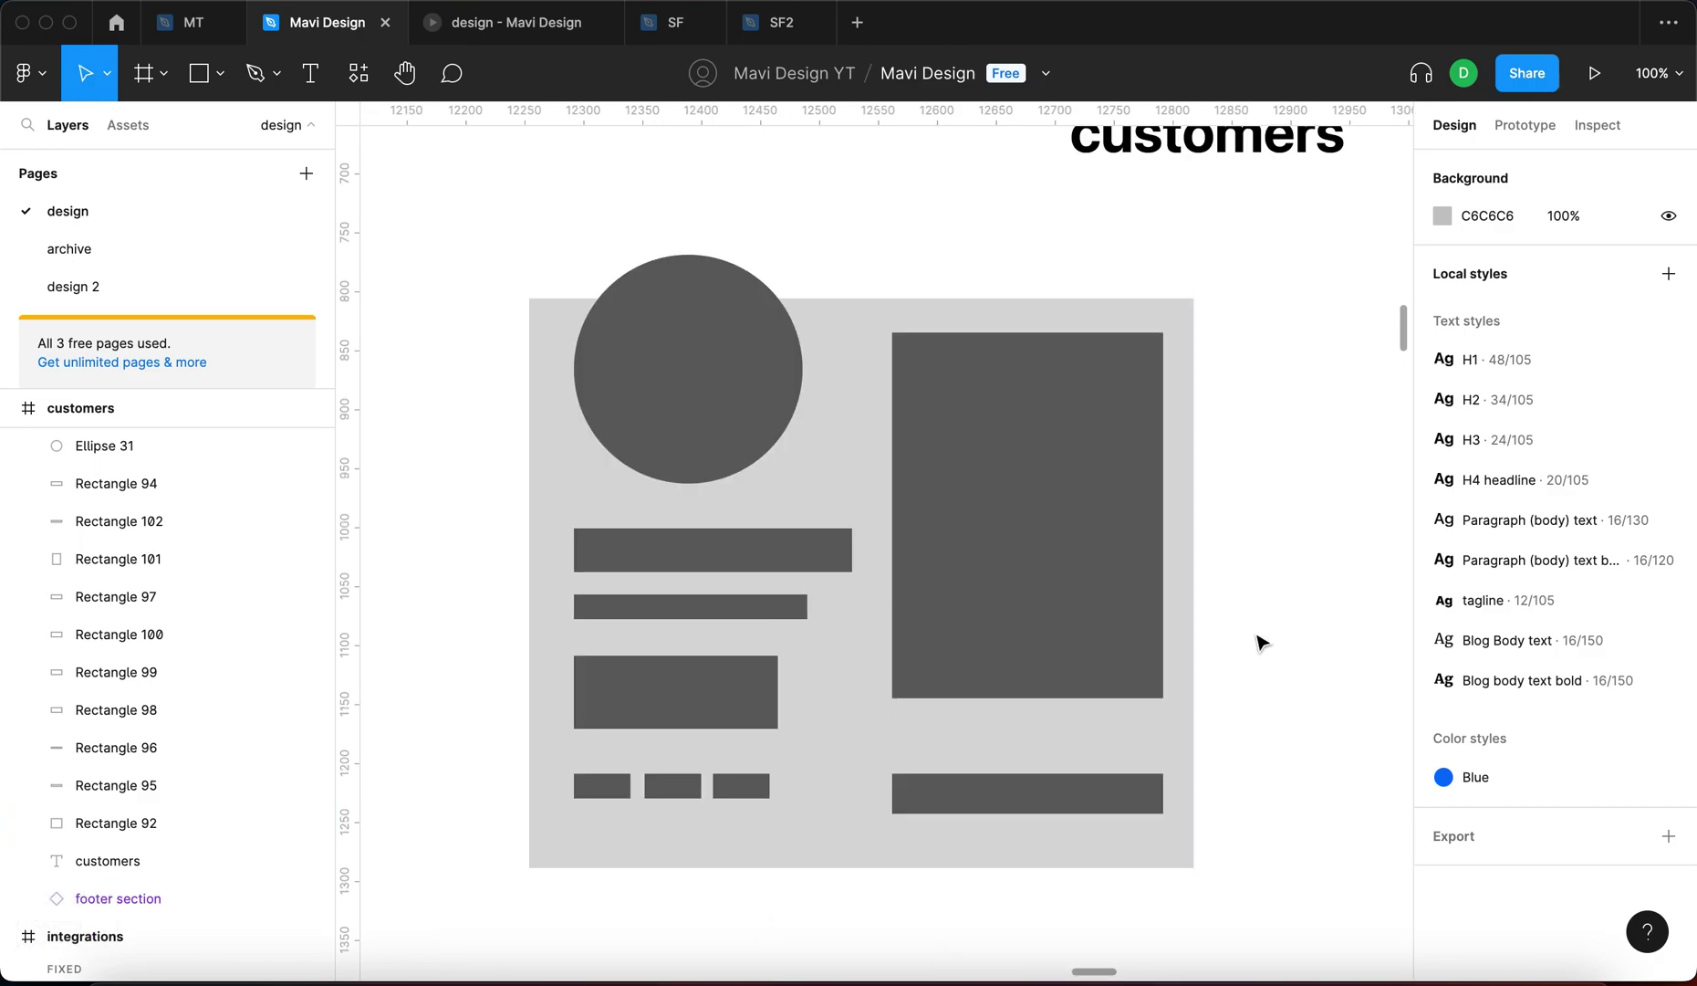
pyautogui.scroll(1, 1260, 639)
pyautogui.scroll(-4, 1268, 632)
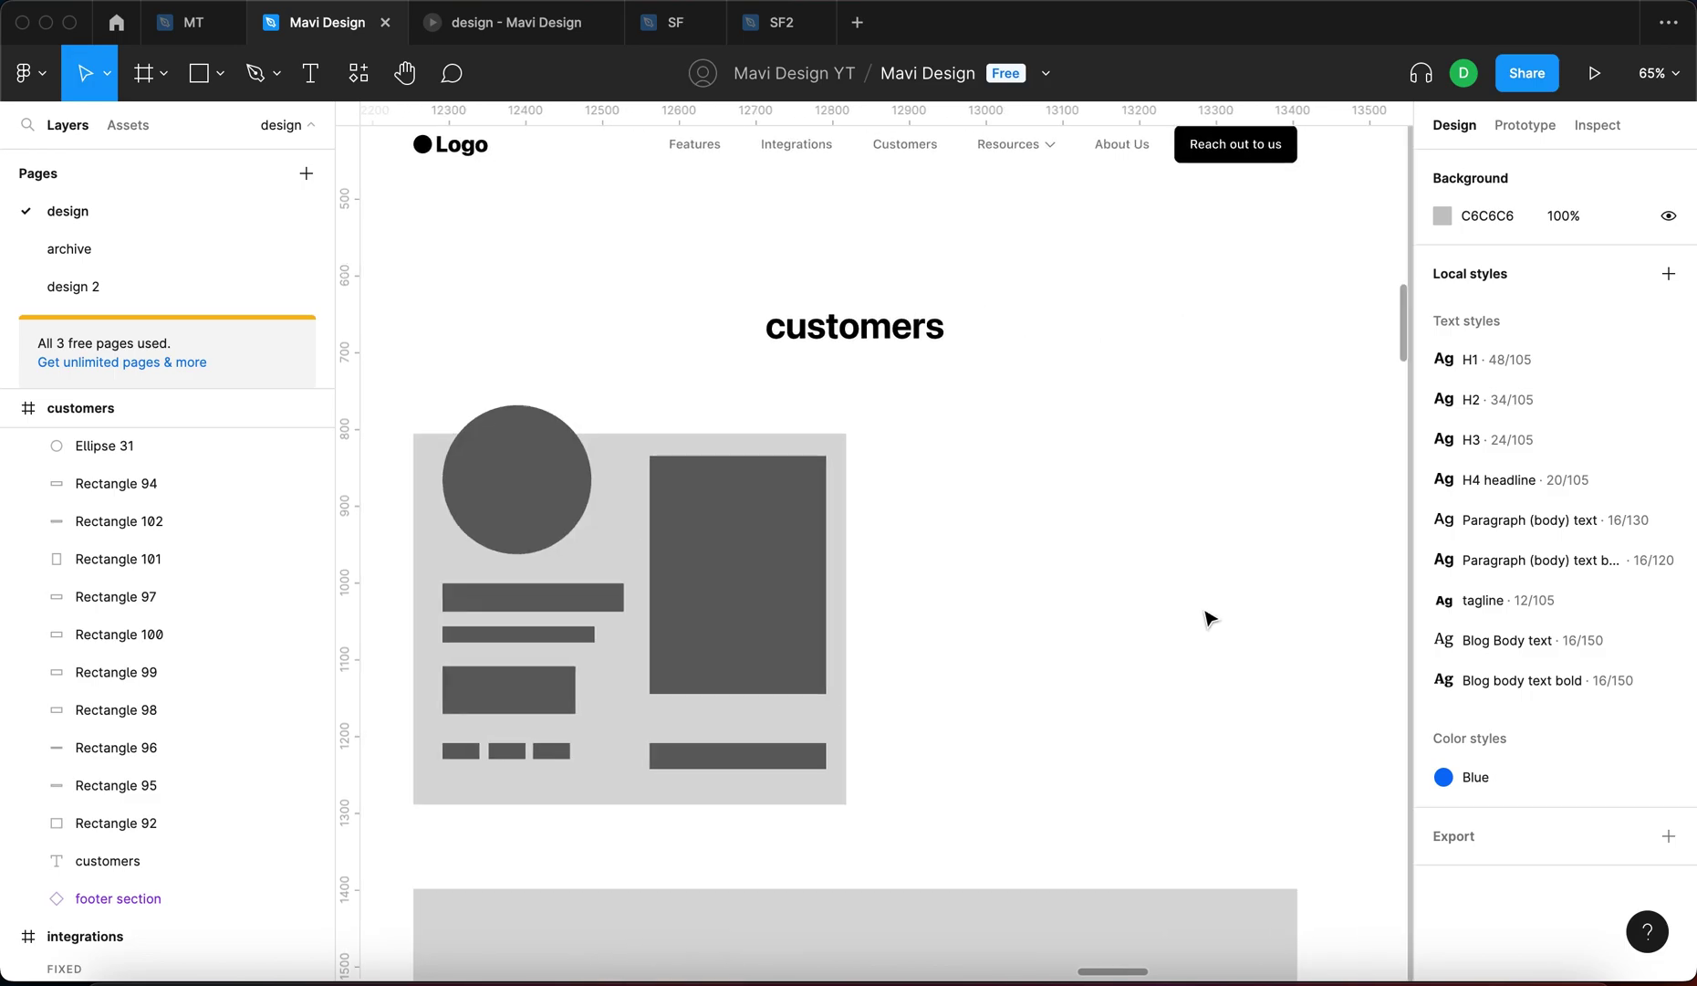
# Try widening the customer card's light background to about 703 px and undo the resize
pyautogui.click(629, 543)
pyautogui.moveTo(846, 546); pyautogui.dragTo(956, 546)
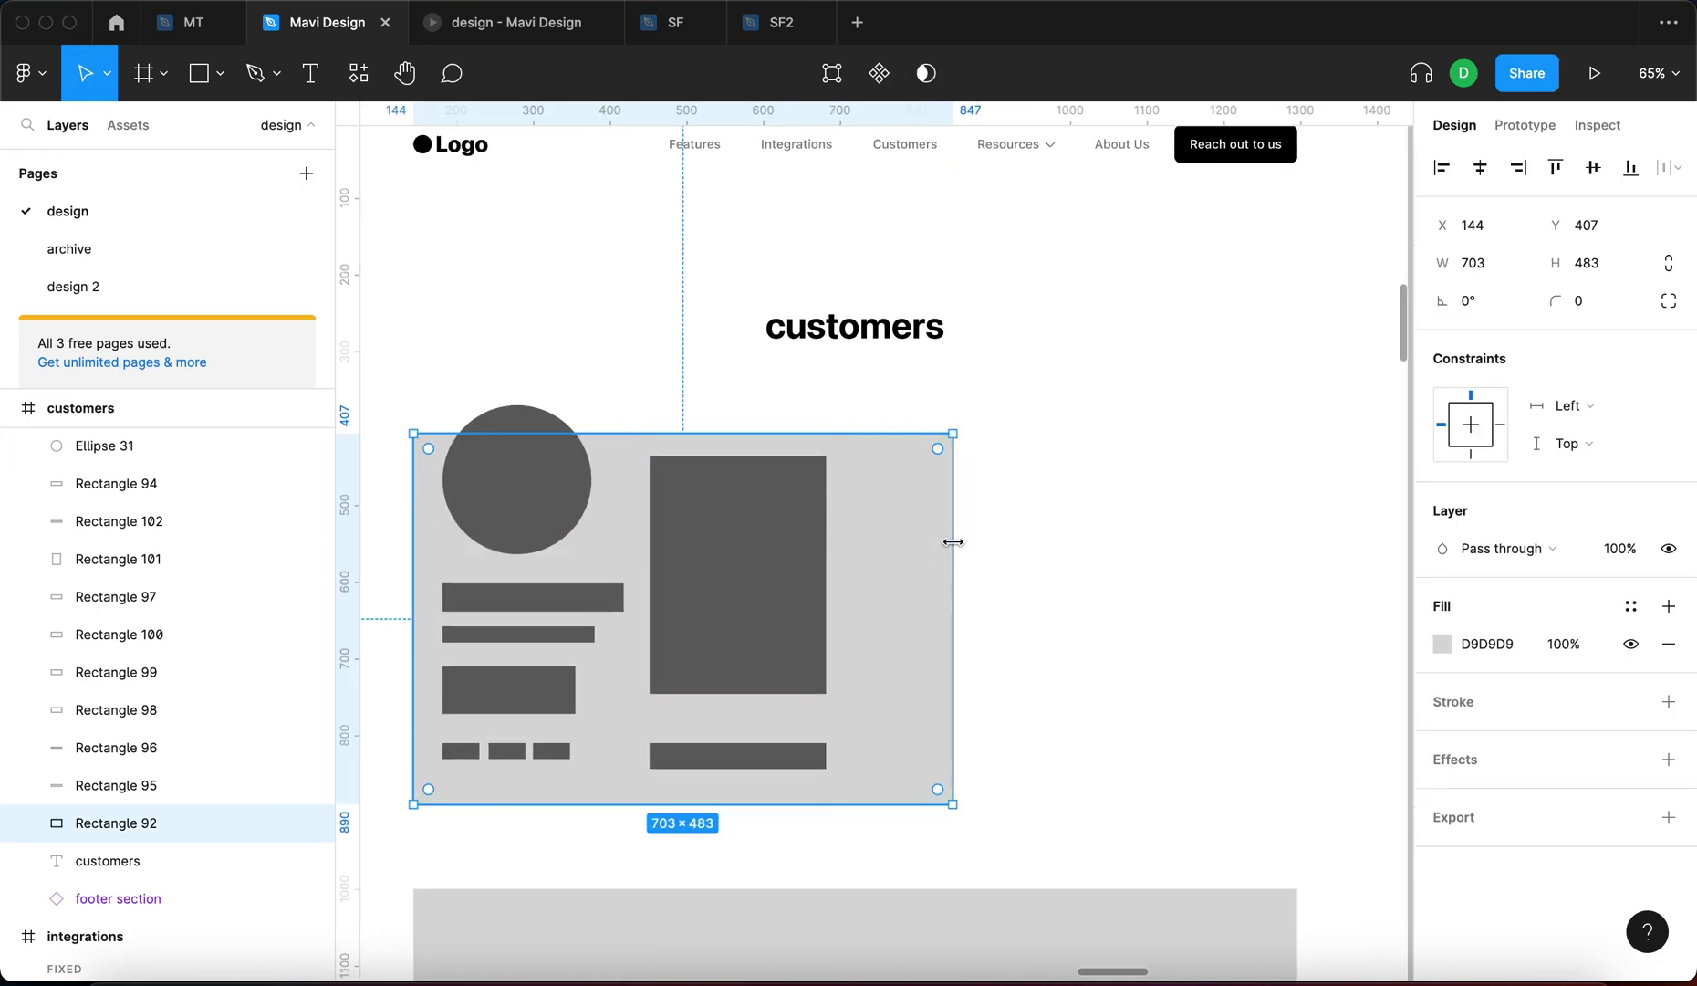
pyautogui.press('super+z')
# Compare the full-width light rectangle with the narrower customer card above it
pyautogui.scroll(-4, 943, 625)
pyautogui.click(913, 603)
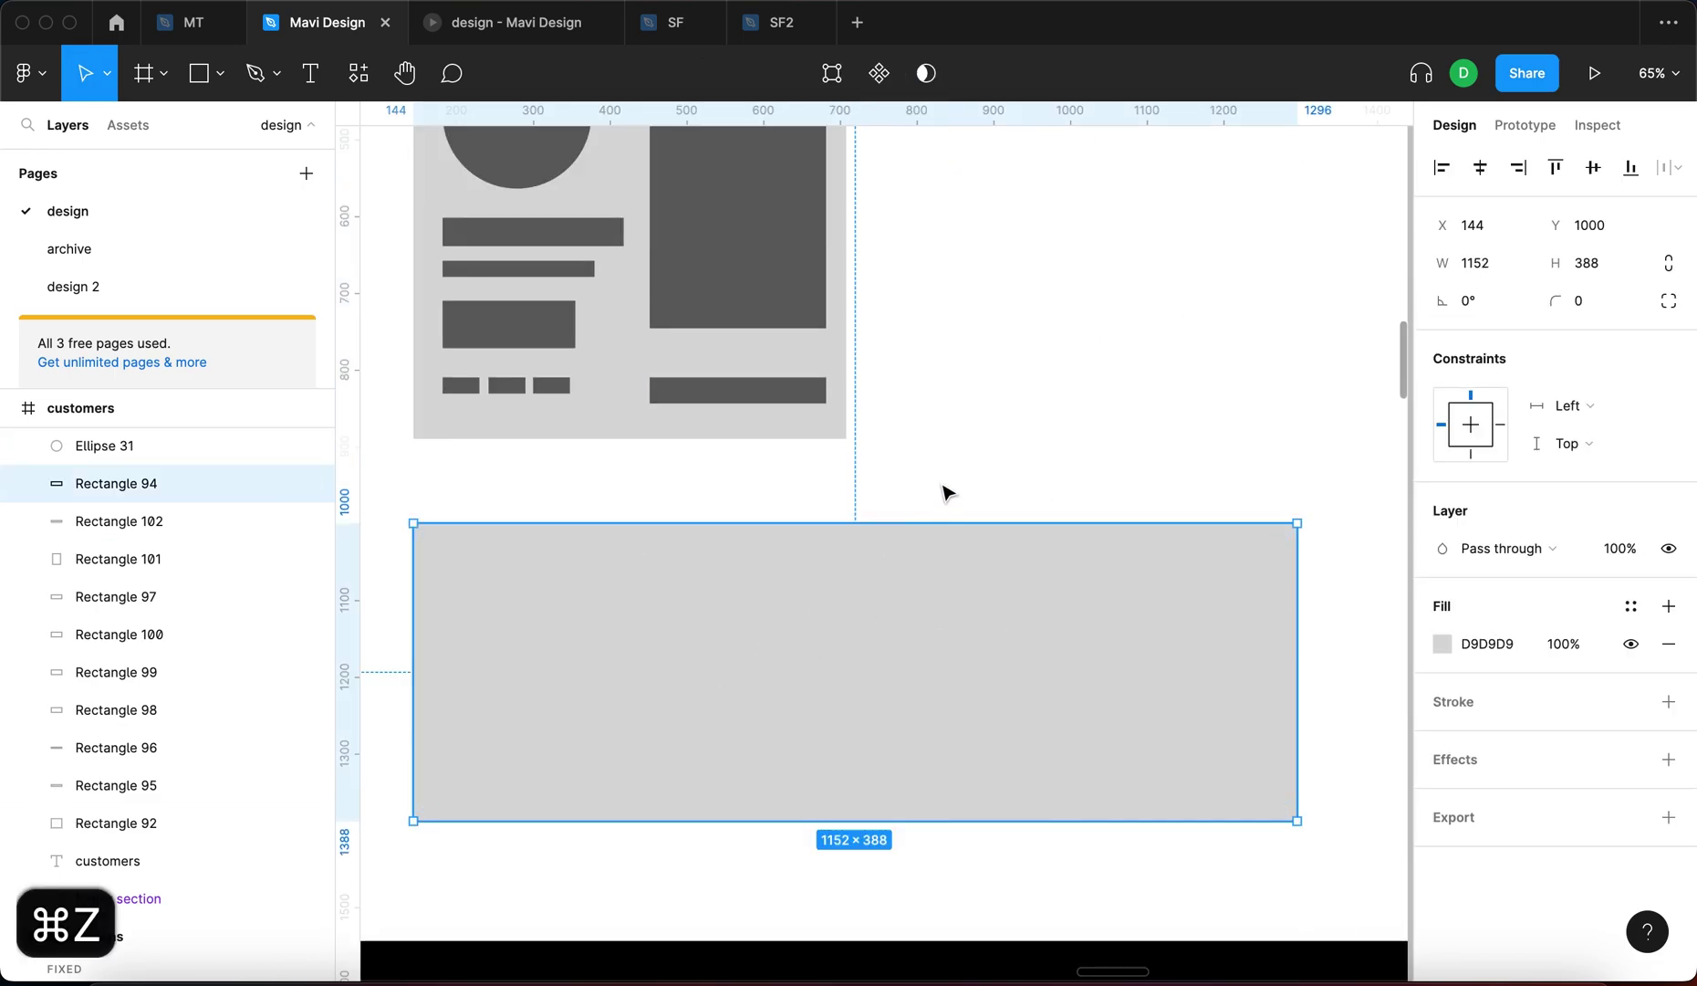
pyautogui.scroll(5, 944, 493)
pyautogui.hscroll(-2, 944, 493)
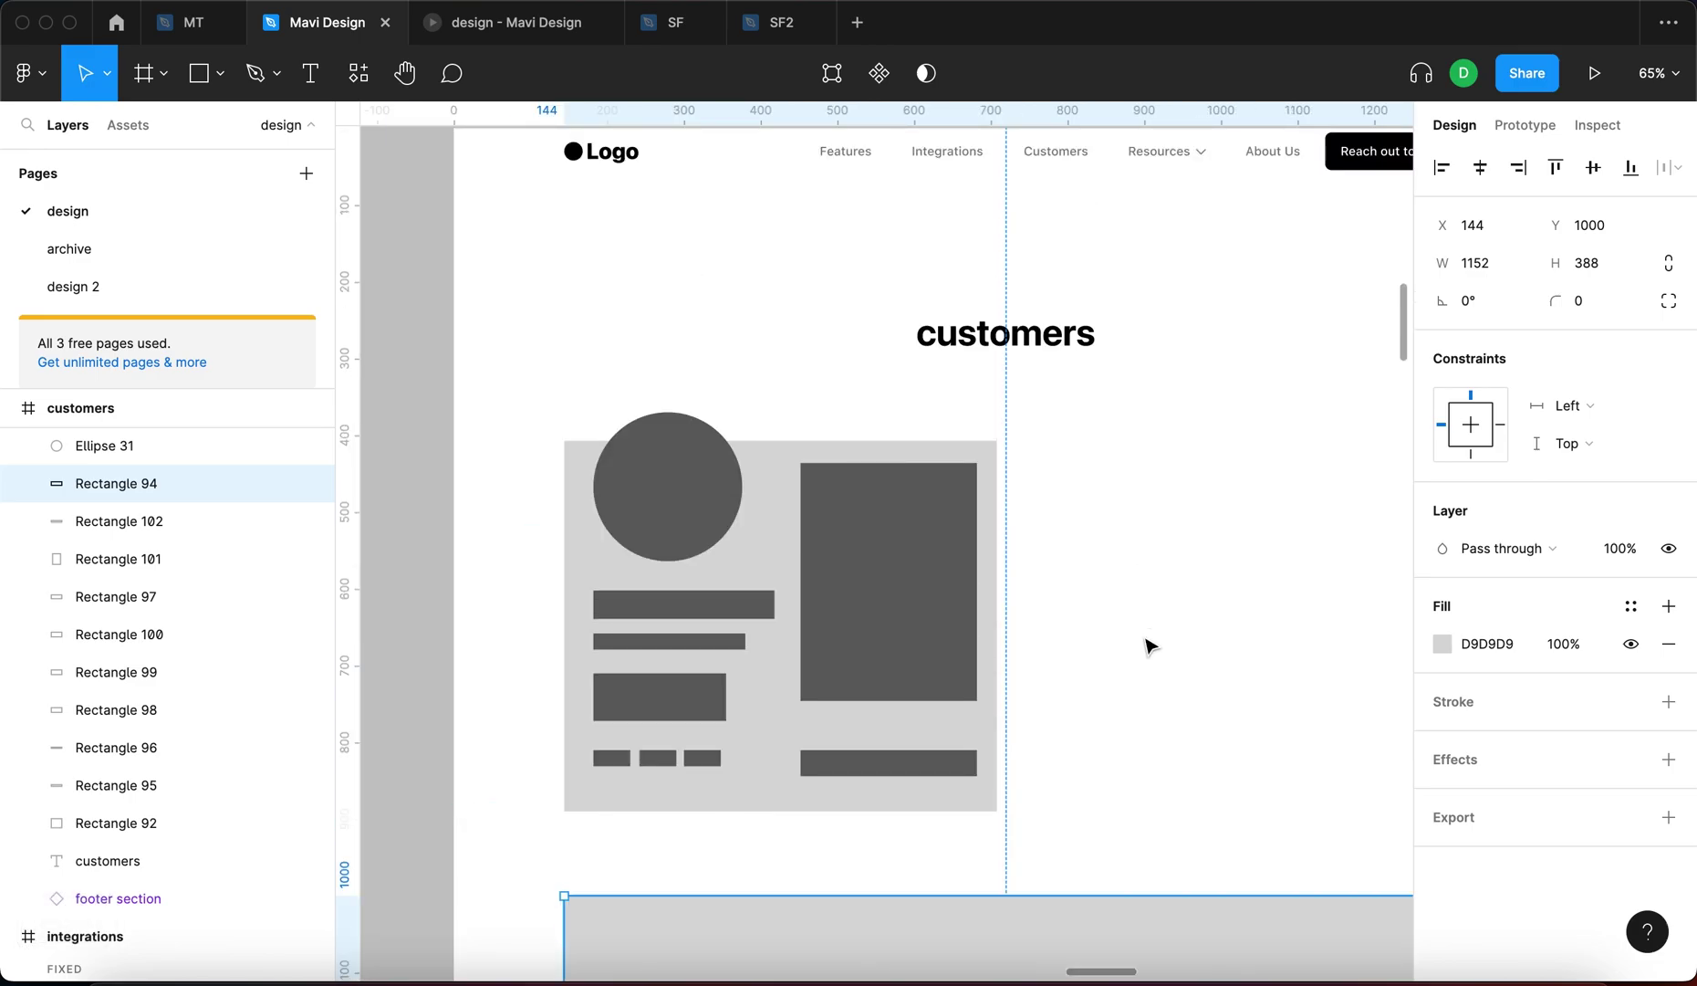
pyautogui.scroll(1, 1147, 645)
pyautogui.click(1152, 651)
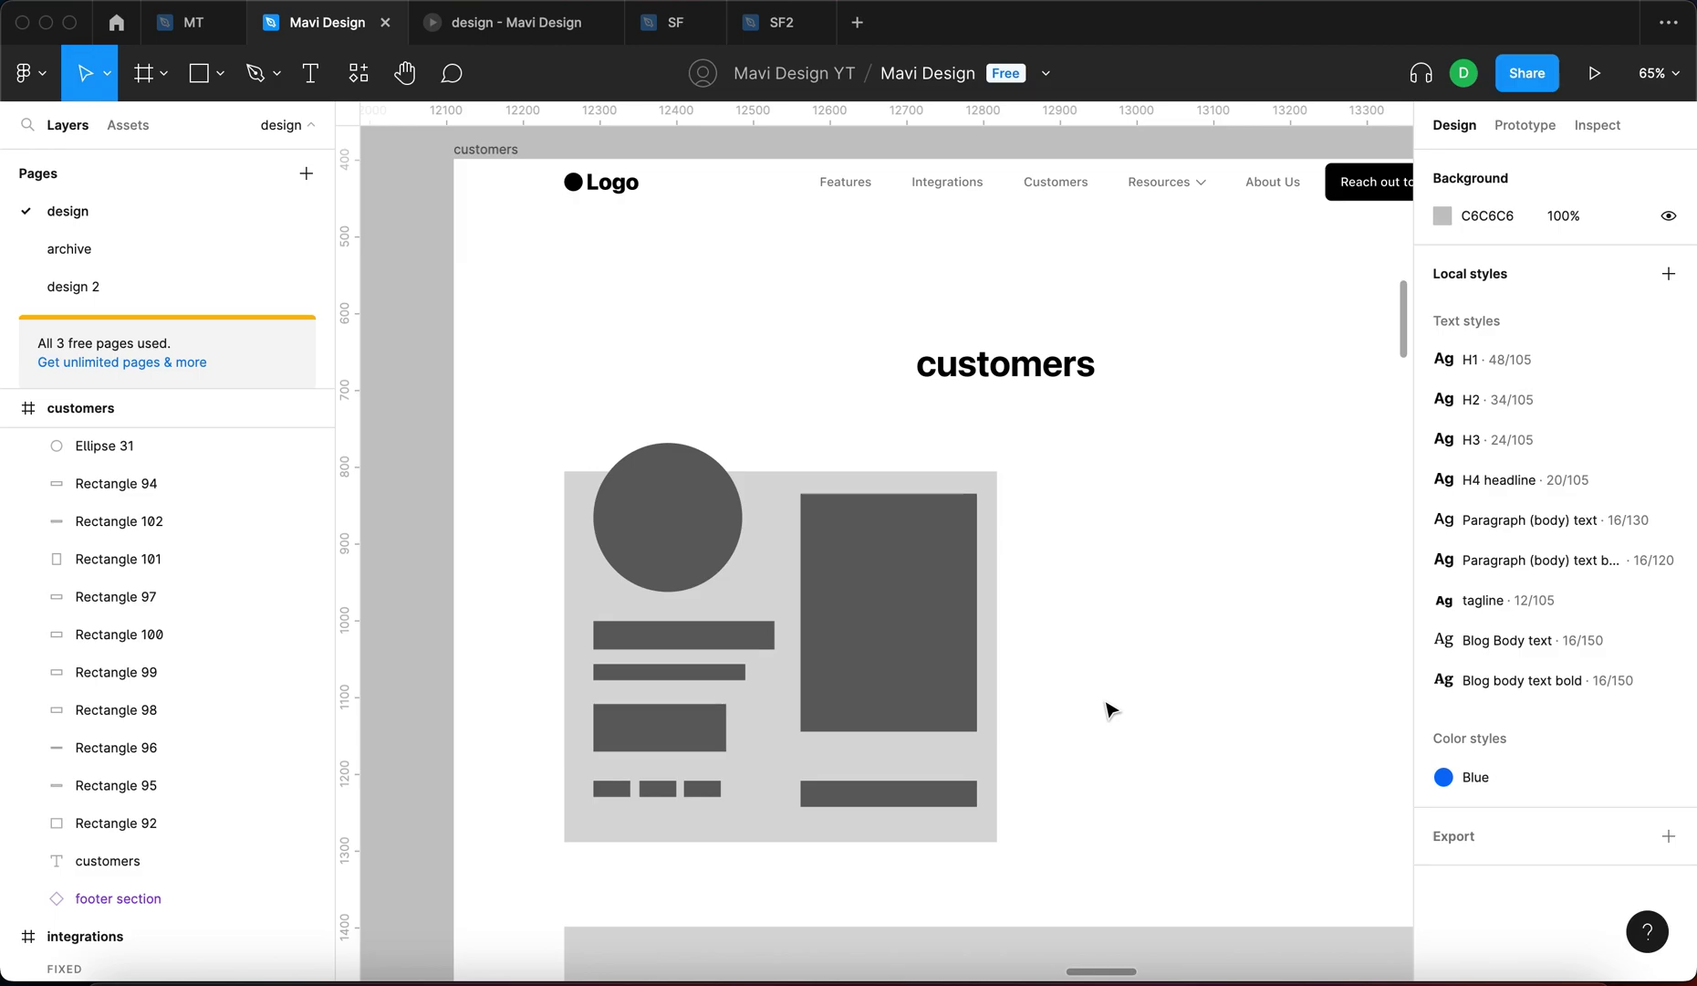
pyautogui.scroll(-3, 1110, 709)
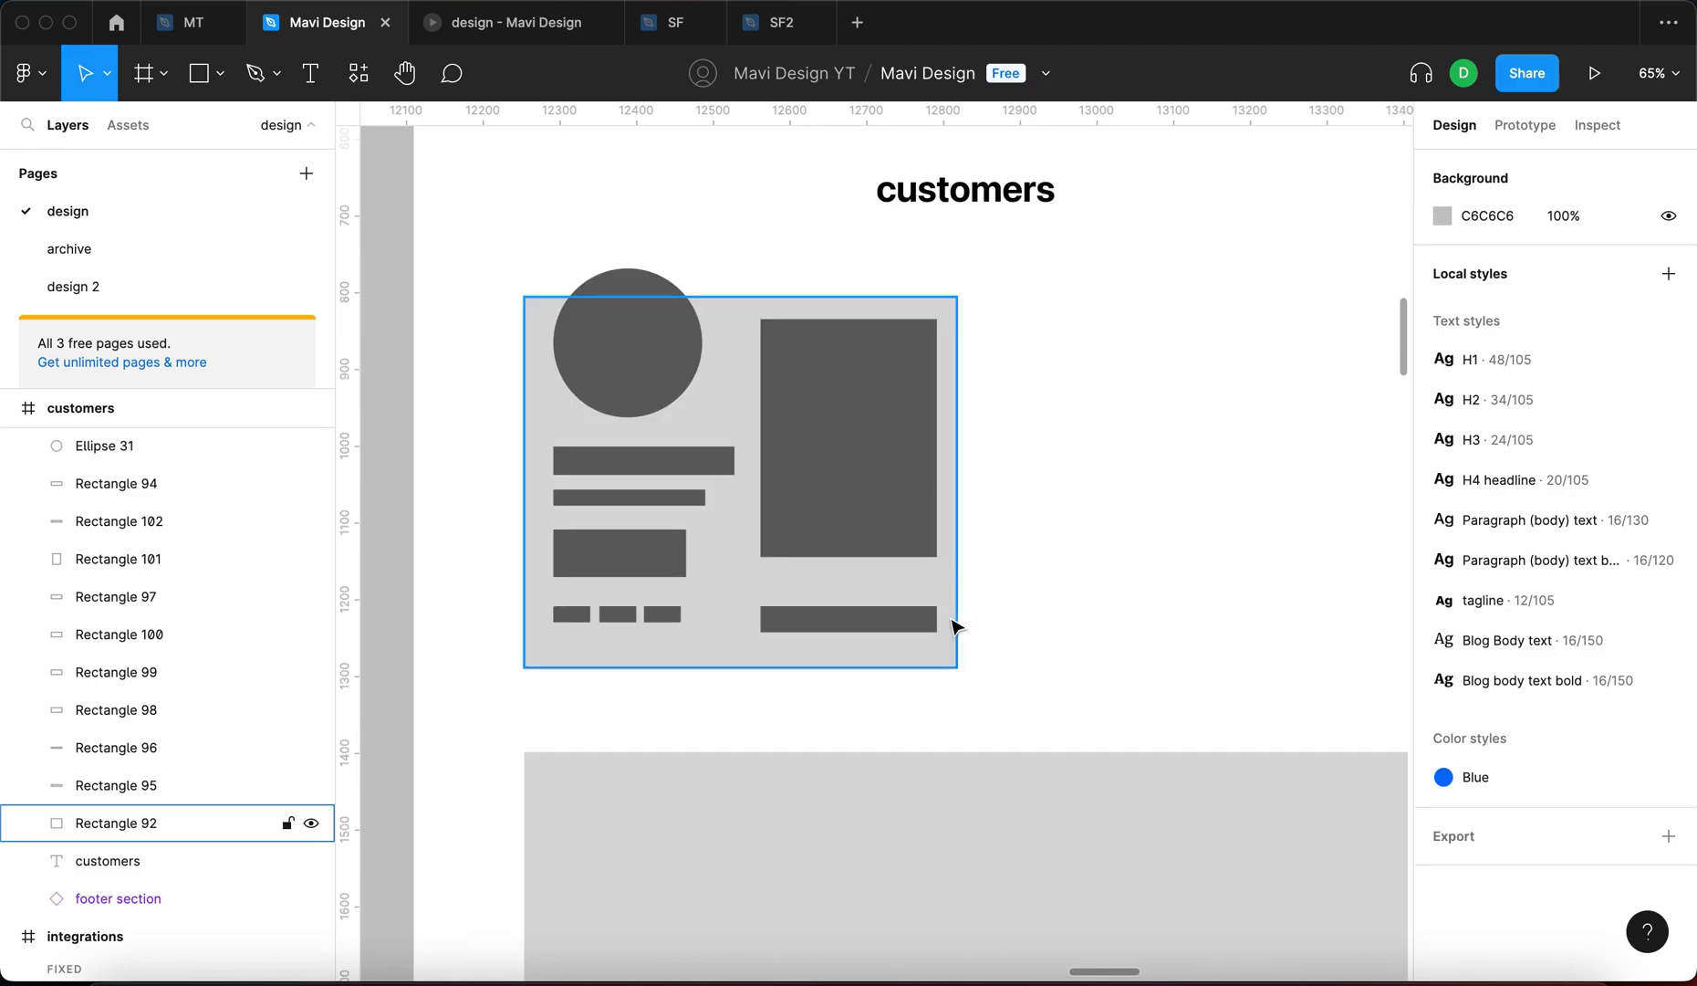
# Inspect the card's left column of placeholders against its tall rectangle and wide bottom bar
pyautogui.click(900, 626)
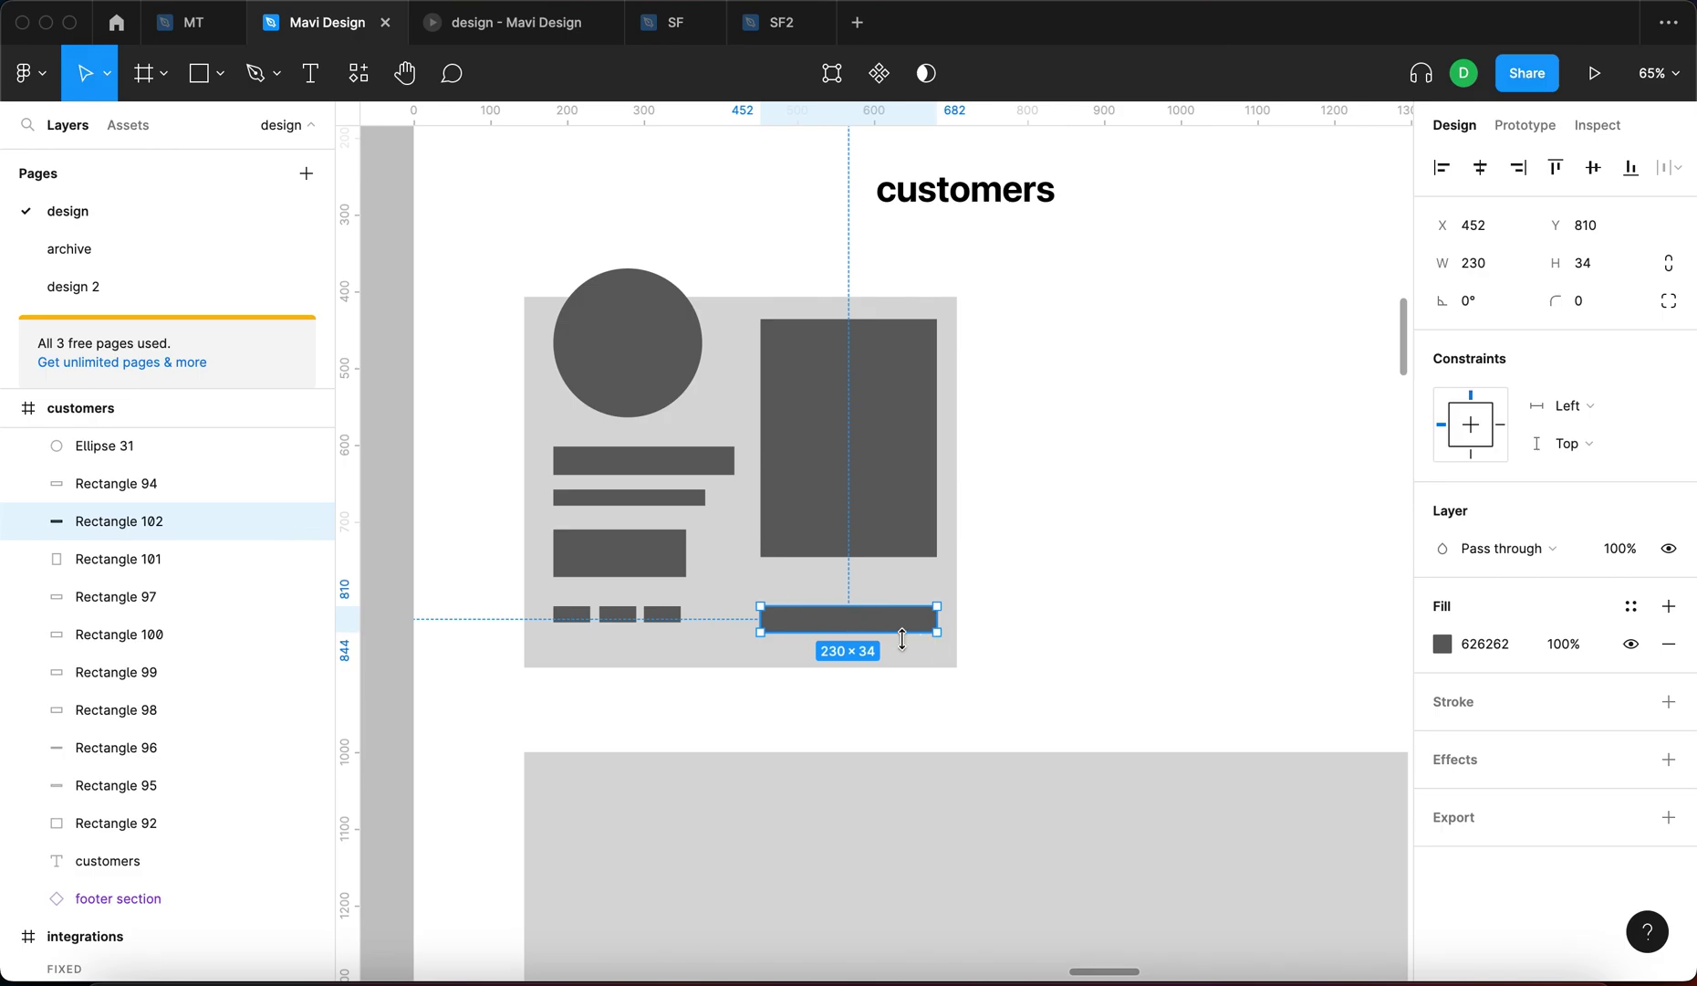
pyautogui.press('Escape')
pyautogui.scroll(3, 904, 563)
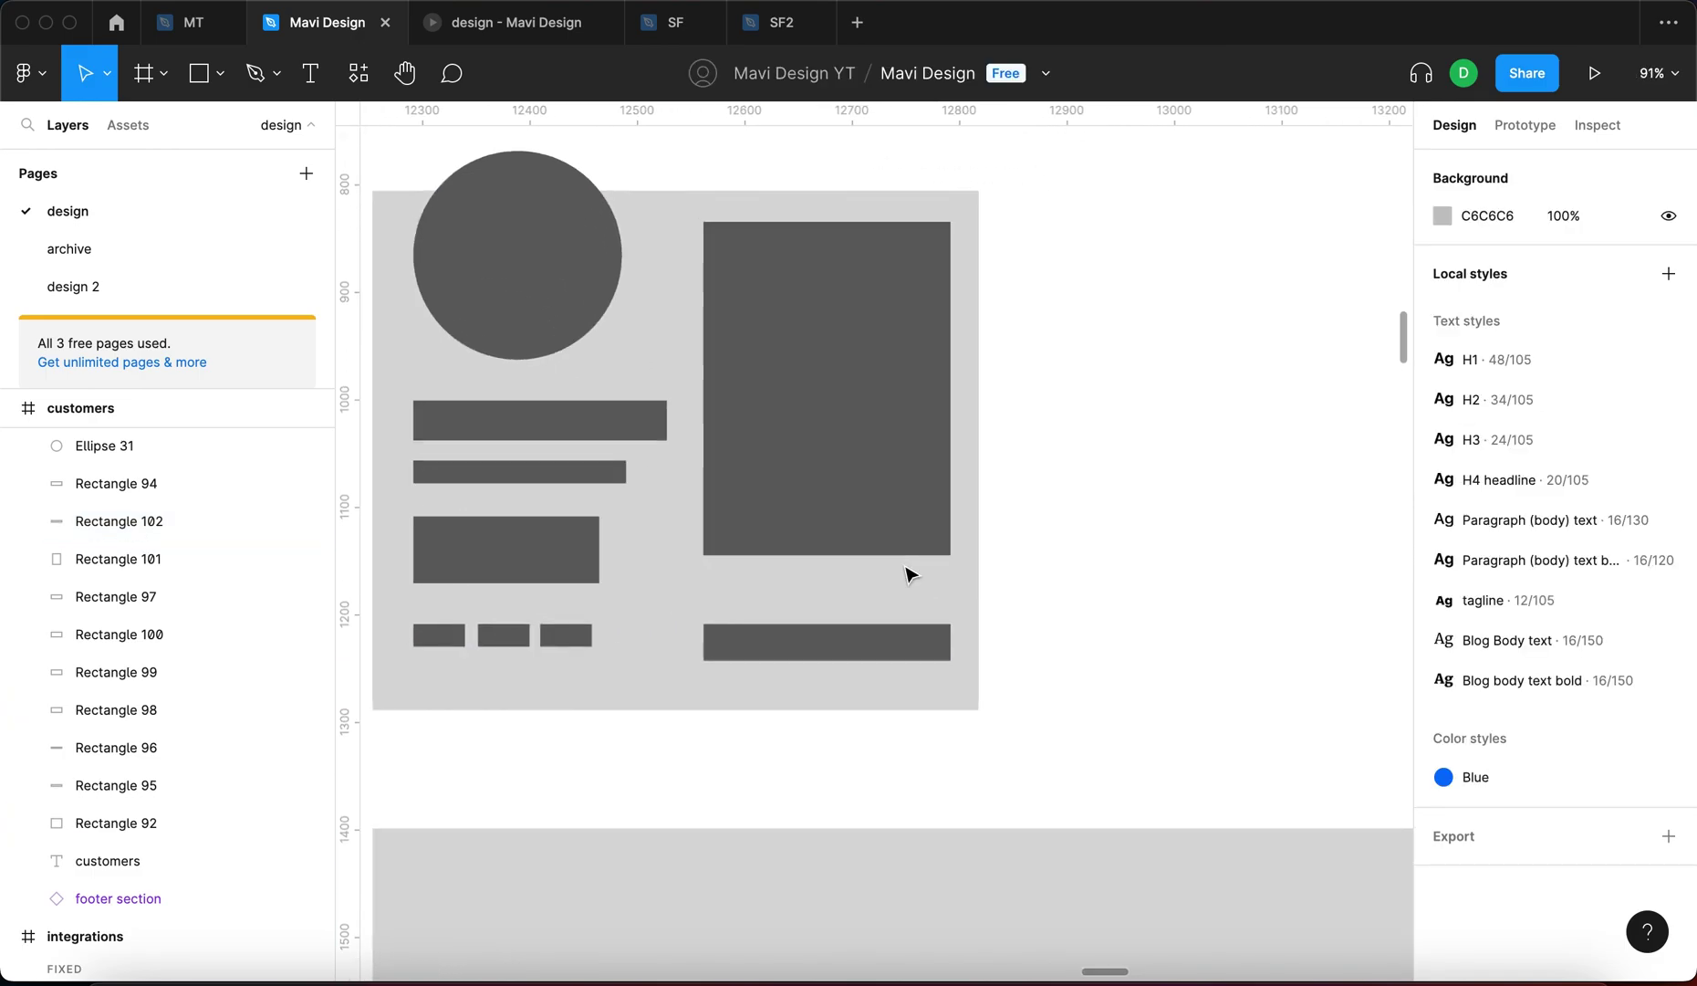
pyautogui.scroll(-5, 908, 574)
pyautogui.click(903, 533)
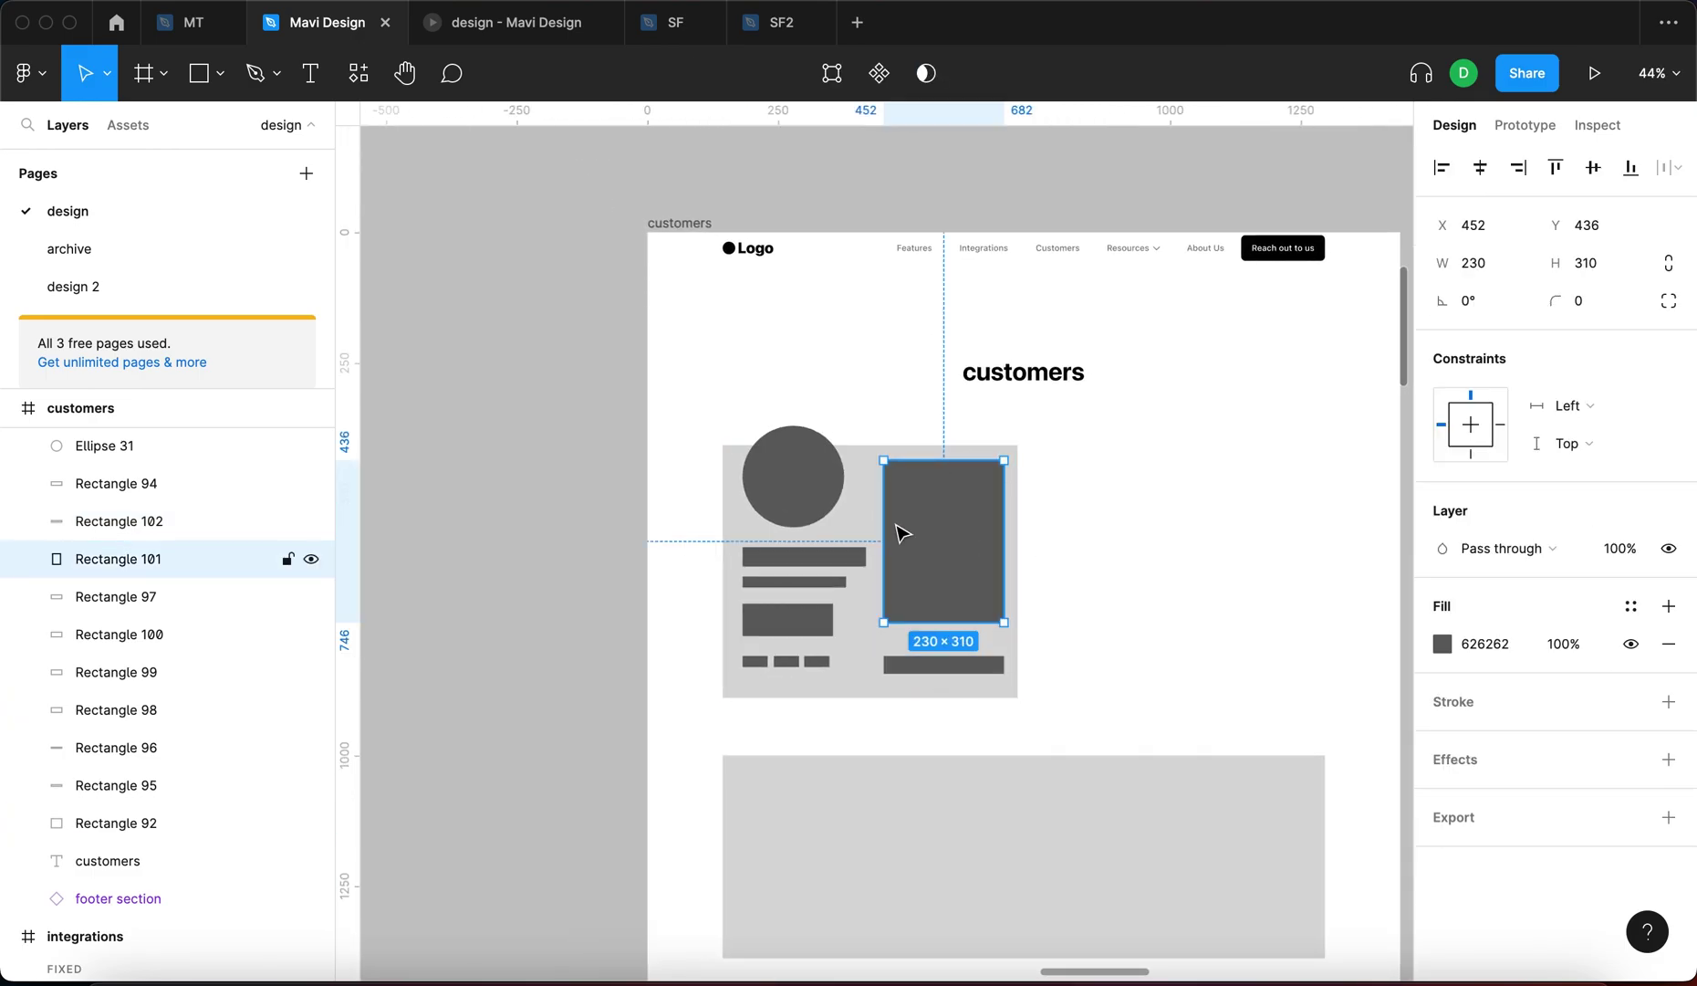
pyautogui.scroll(2, 885, 536)
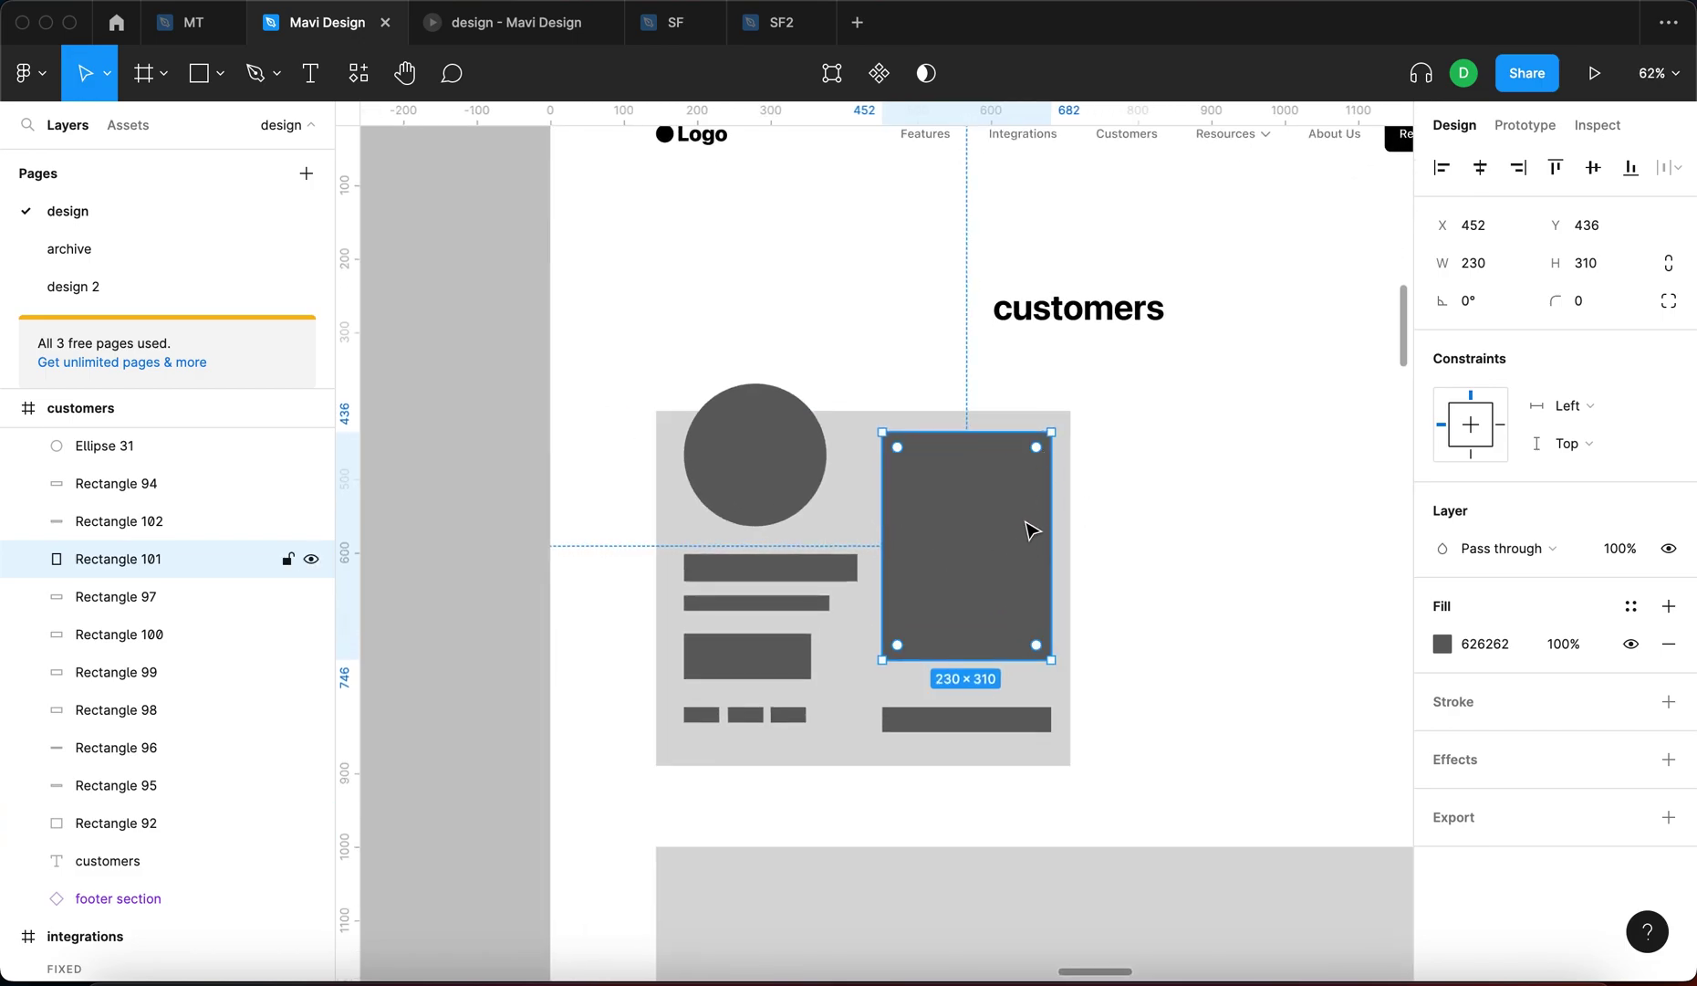
pyautogui.moveTo(1130, 557); pyautogui.dragTo(1192, 455)
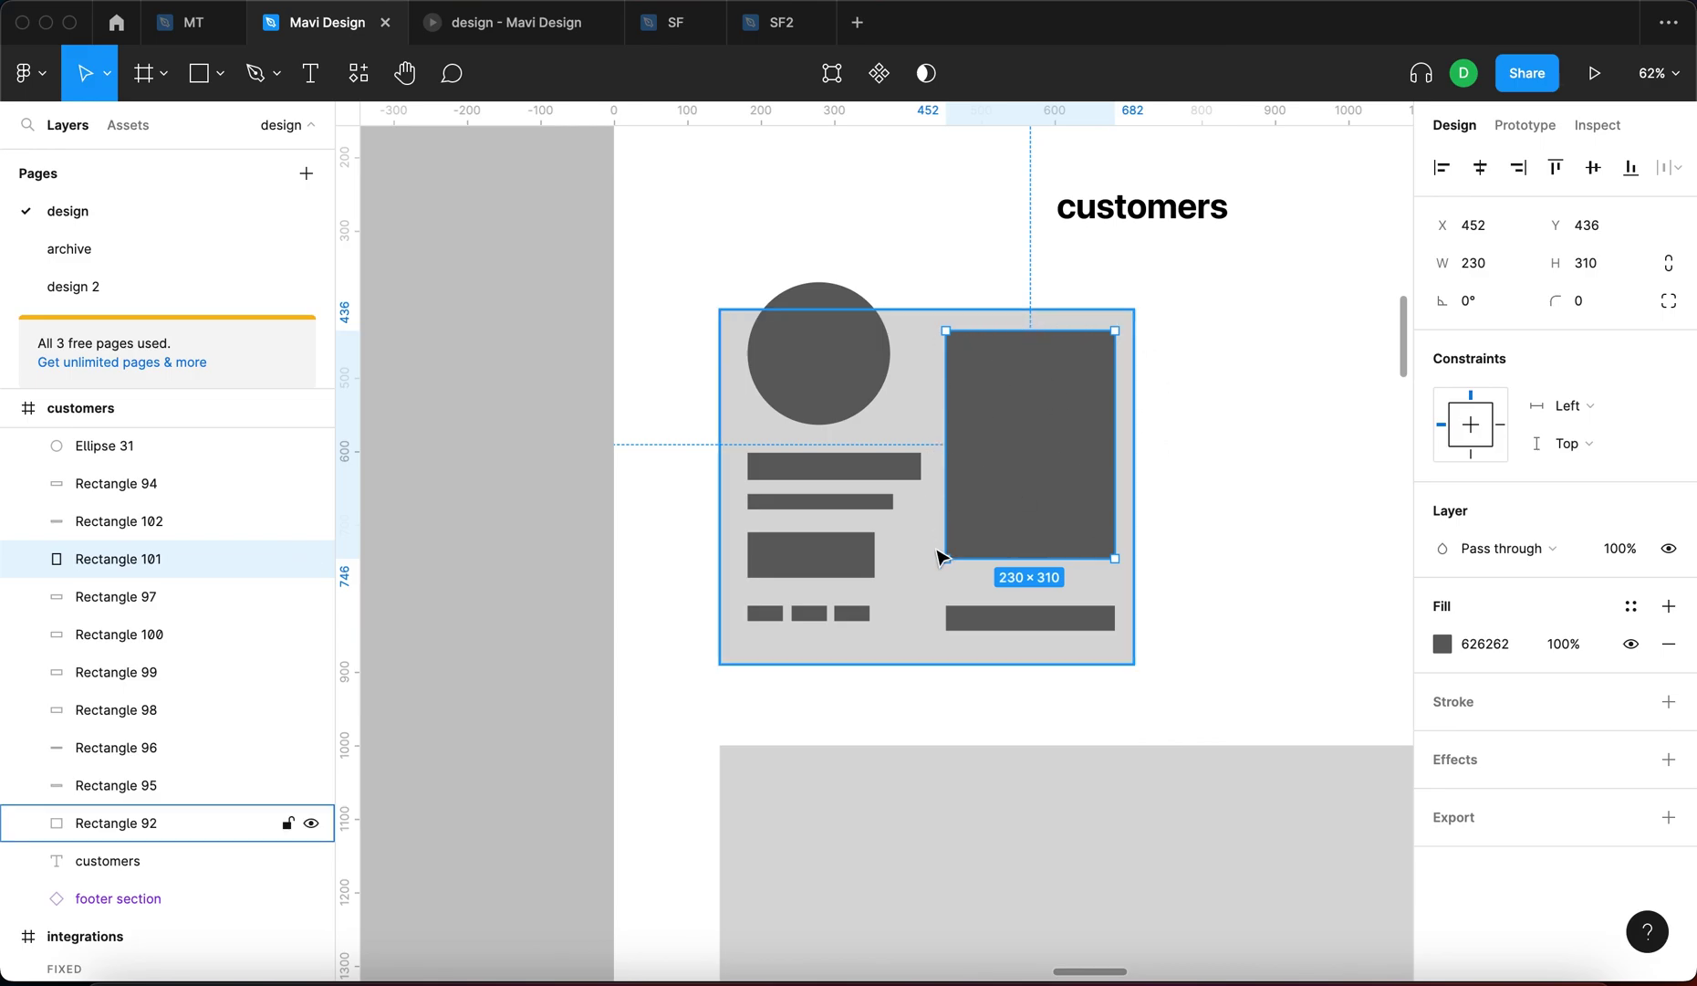
pyautogui.moveTo(963, 349)
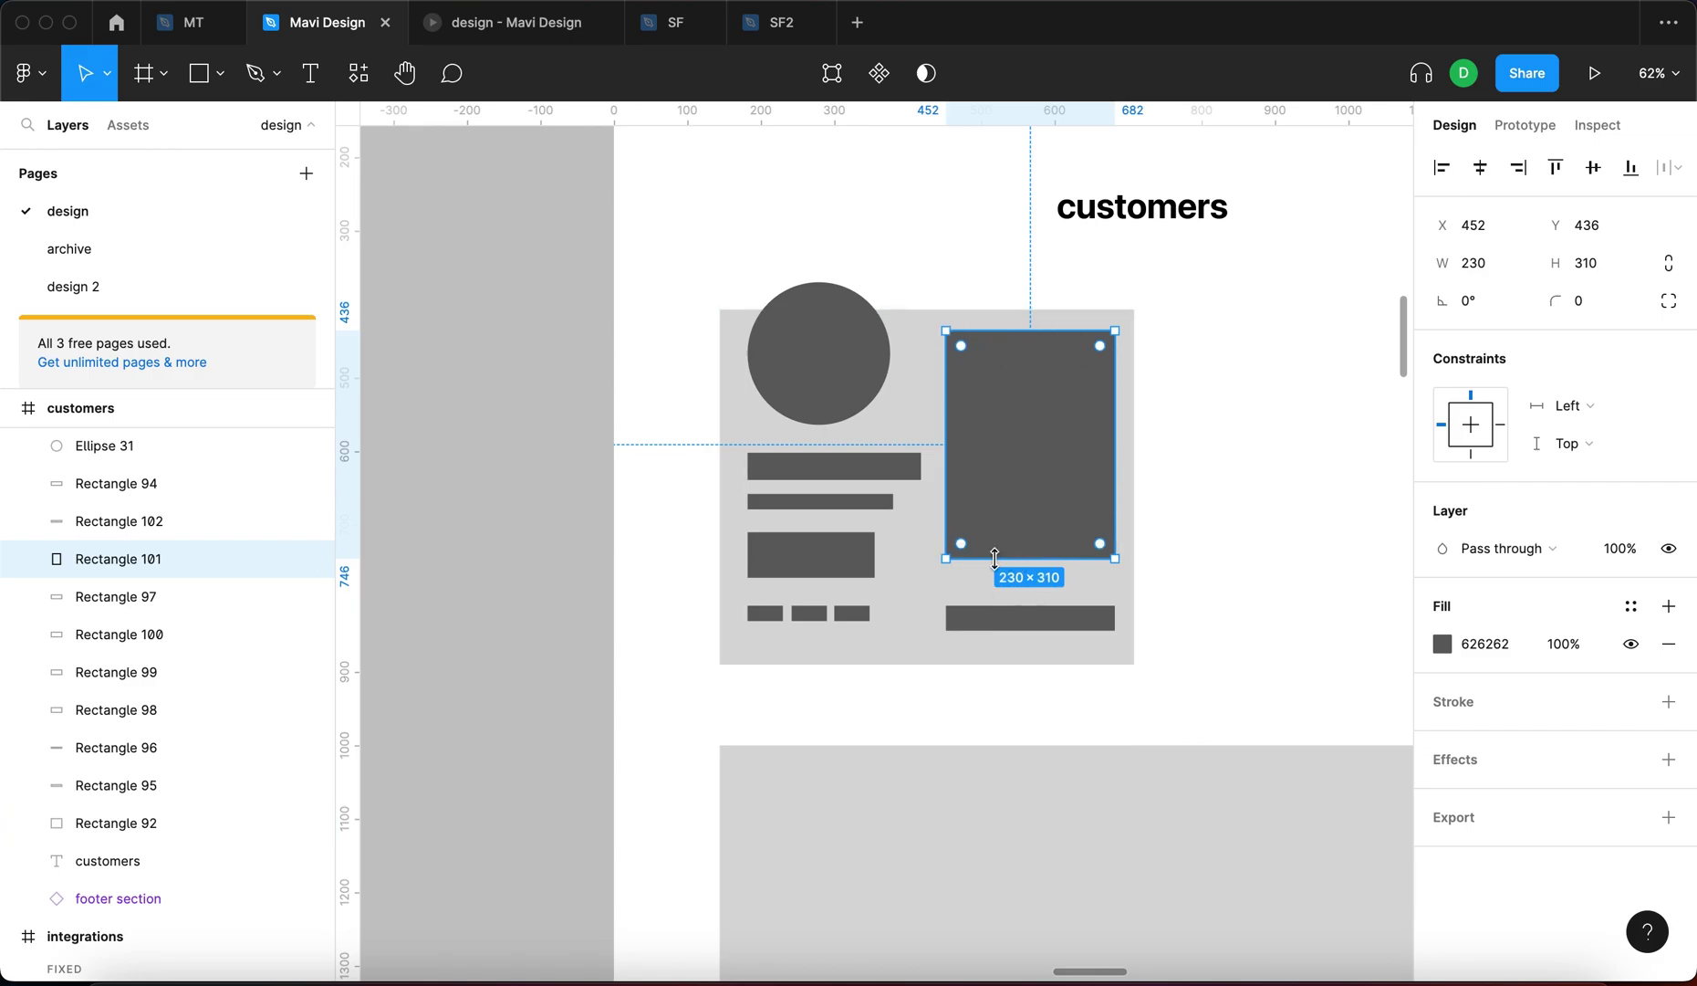
pyautogui.moveTo(670, 240); pyautogui.dragTo(907, 673)
pyautogui.keyDown('shift'); pyautogui.click(909, 633); pyautogui.keyUp('shift')
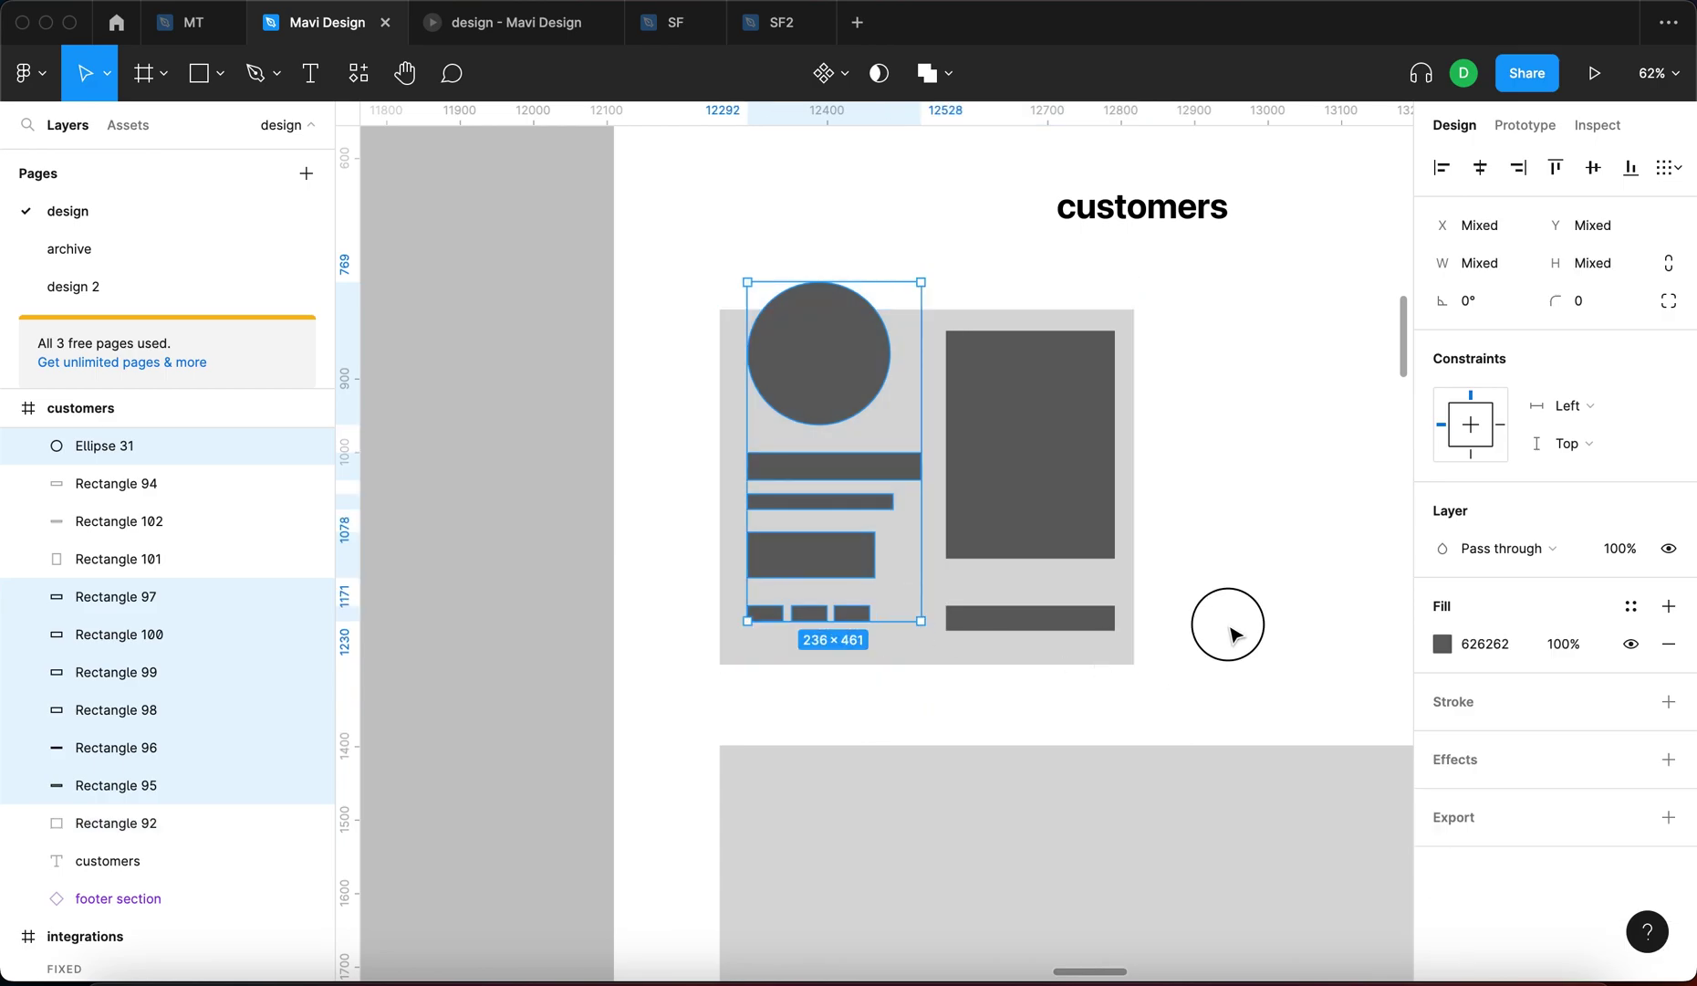
pyautogui.click(1228, 629)
pyautogui.click(1056, 436)
pyautogui.click(967, 626)
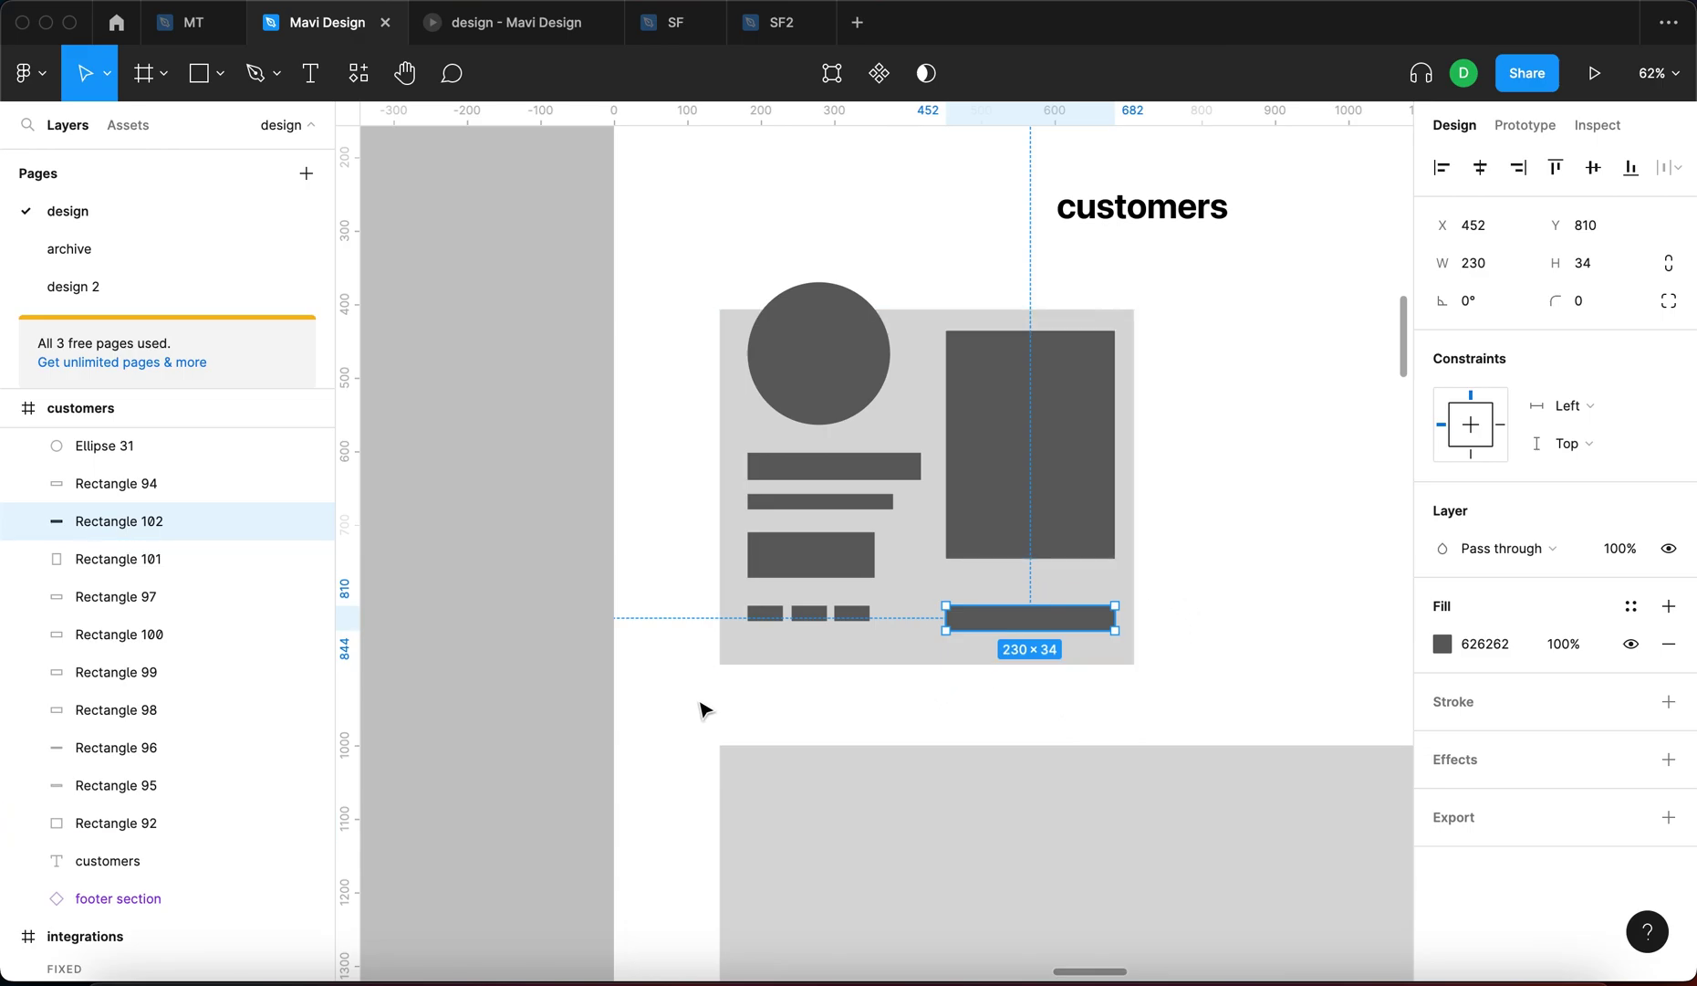
pyautogui.moveTo(693, 707); pyautogui.dragTo(924, 266)
pyautogui.click(1305, 485)
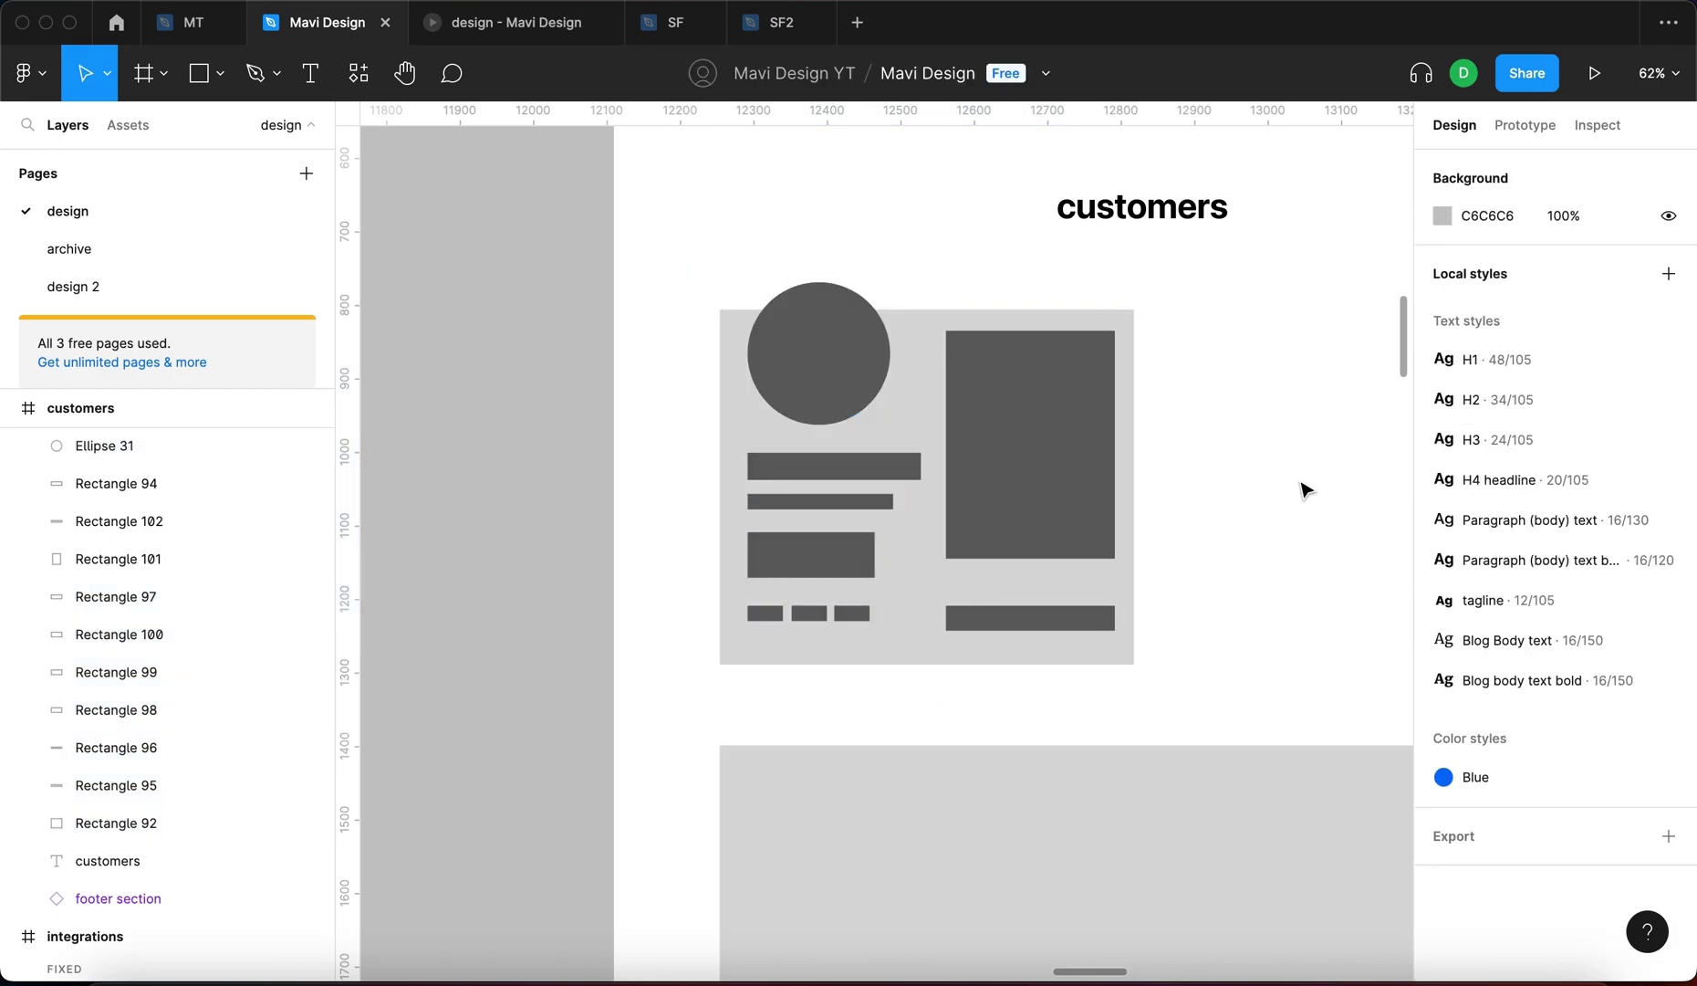
# Move the wide bar at the bottom of the customer card down to Y 814
pyautogui.moveTo(1260, 539); pyautogui.dragTo(1156, 456)
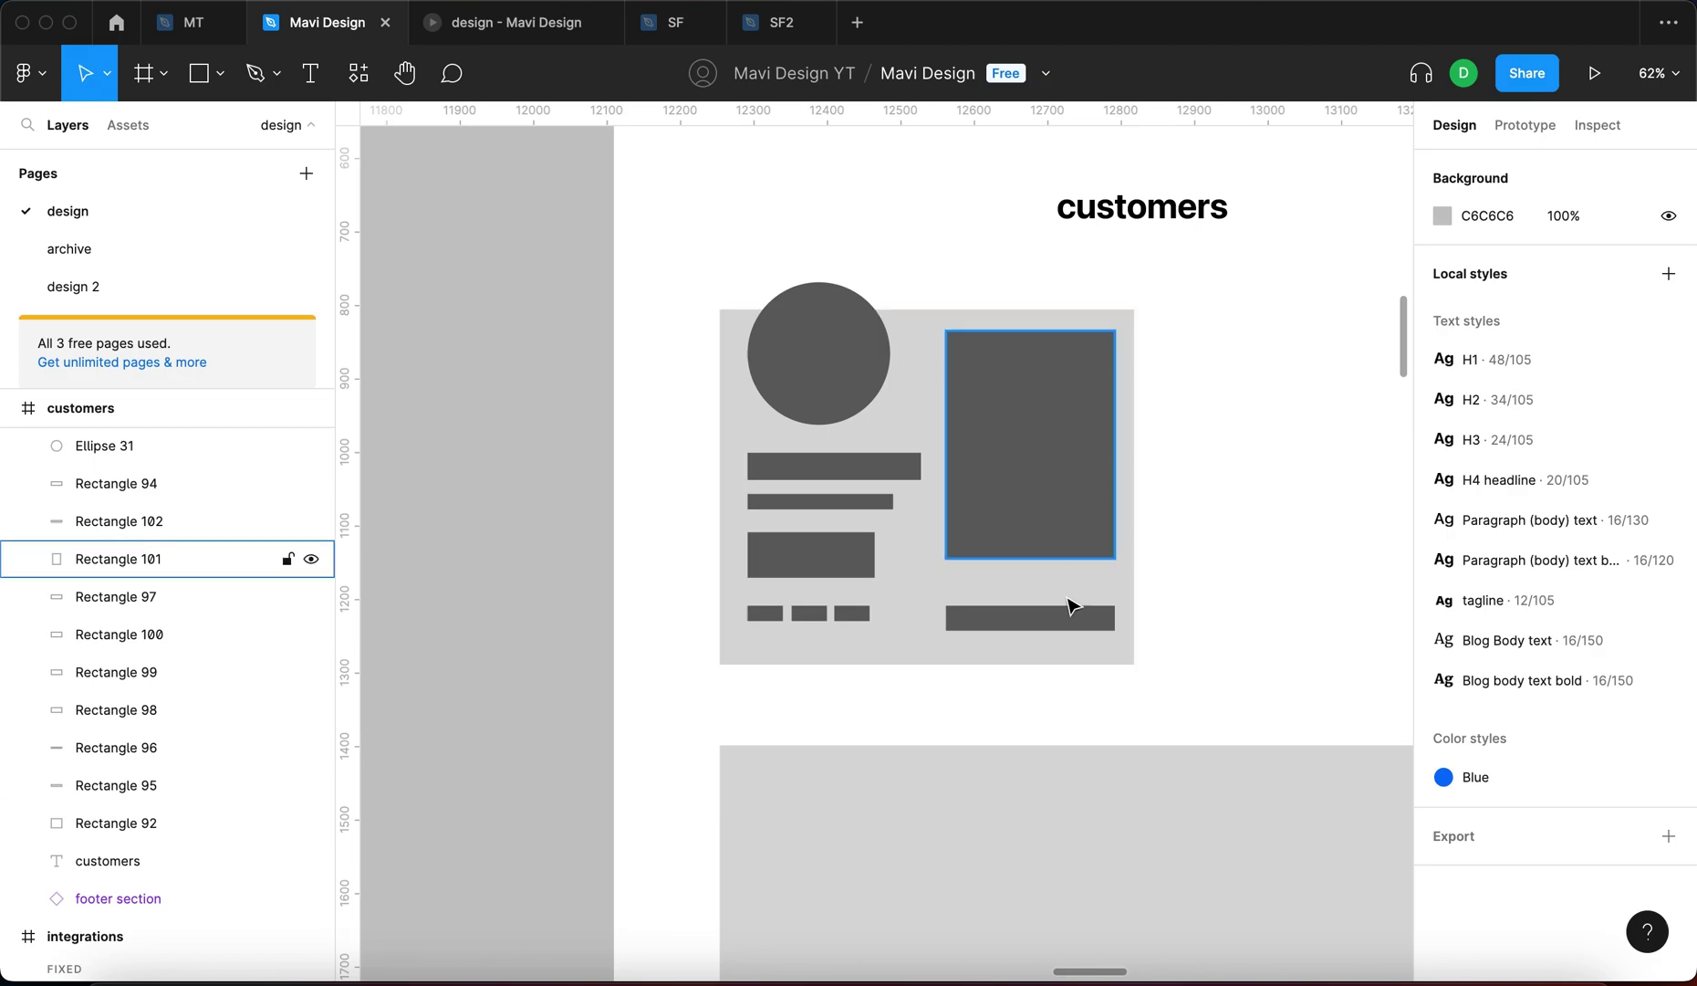
pyautogui.moveTo(1062, 630)
pyautogui.mouseDown()
pyautogui.moveTo(1046, 618)
pyautogui.moveTo(1091, 636)
pyautogui.mouseUp()
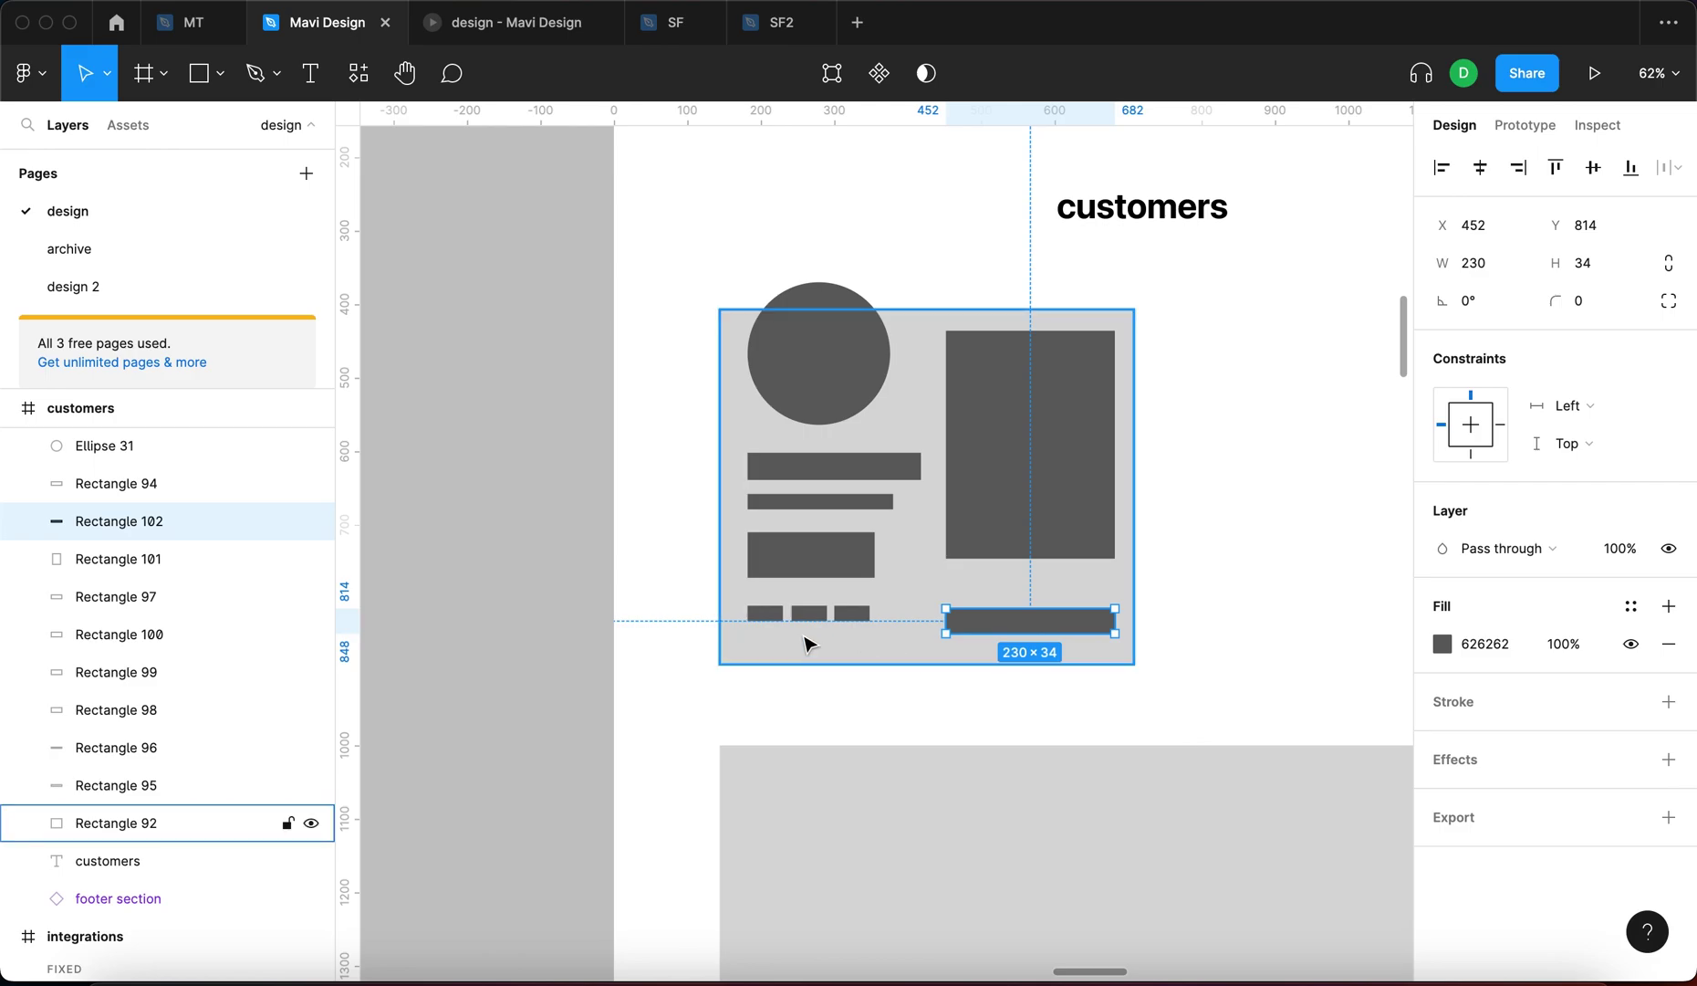
# Check the row of three small blocks against the wide bar and the edges of the card background
pyautogui.scroll(5, 807, 644)
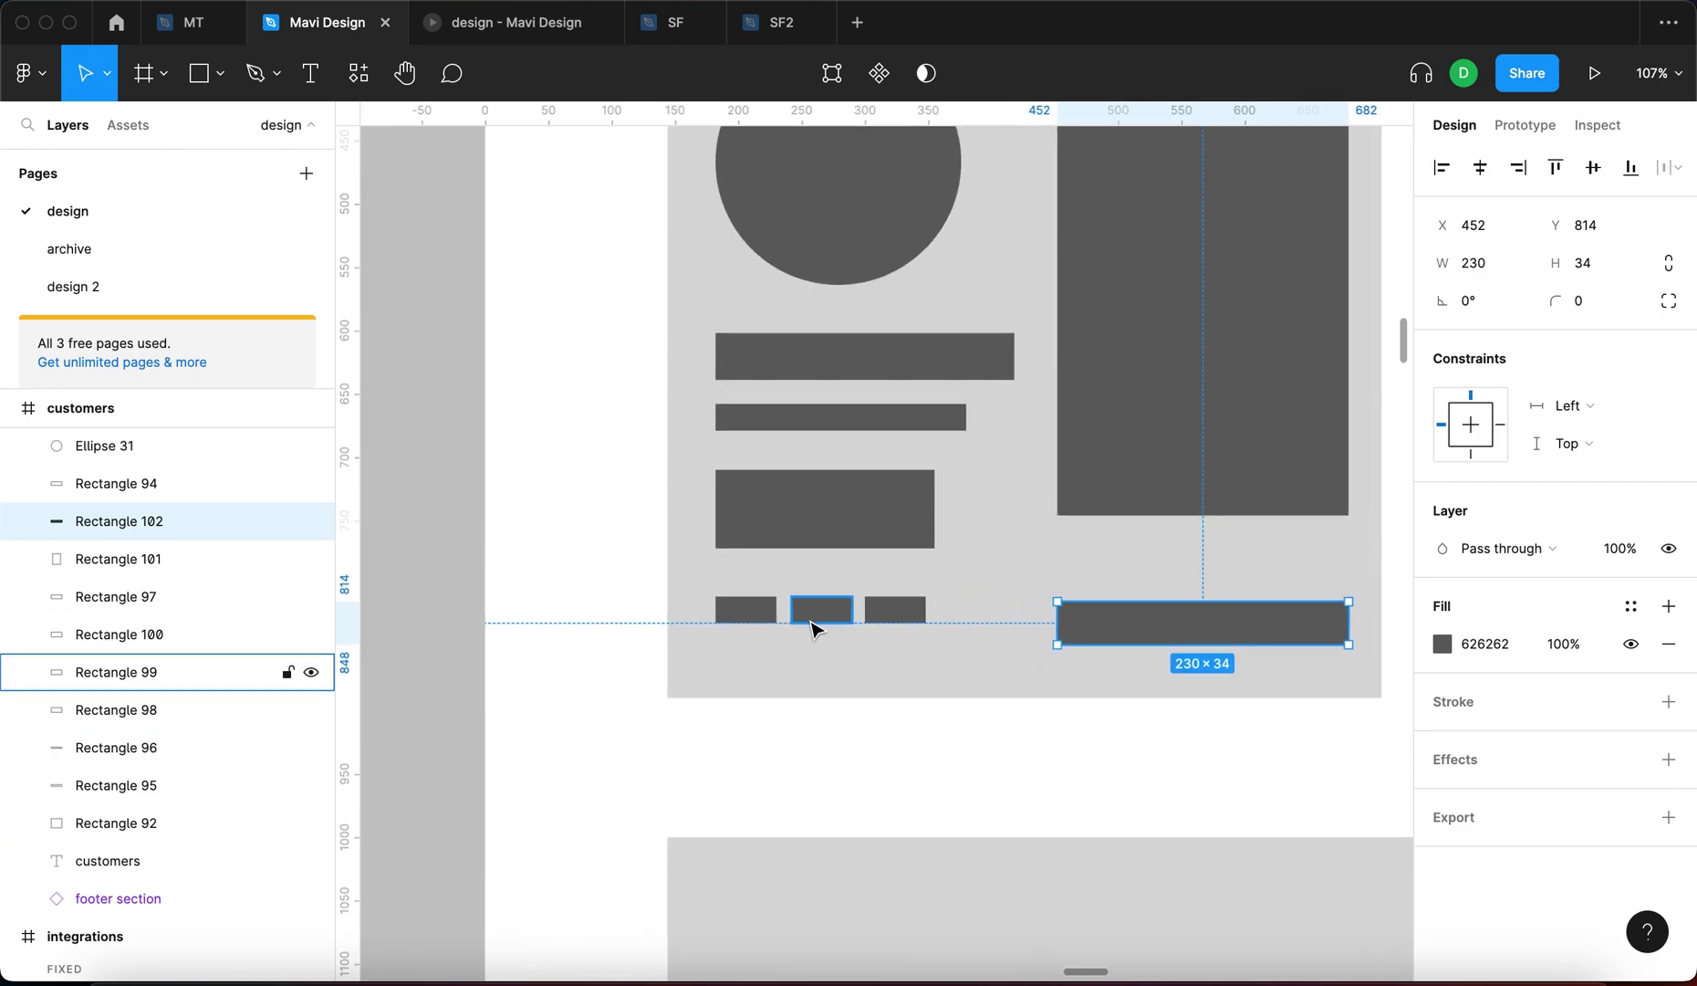
pyautogui.moveTo(944, 751); pyautogui.dragTo(702, 602)
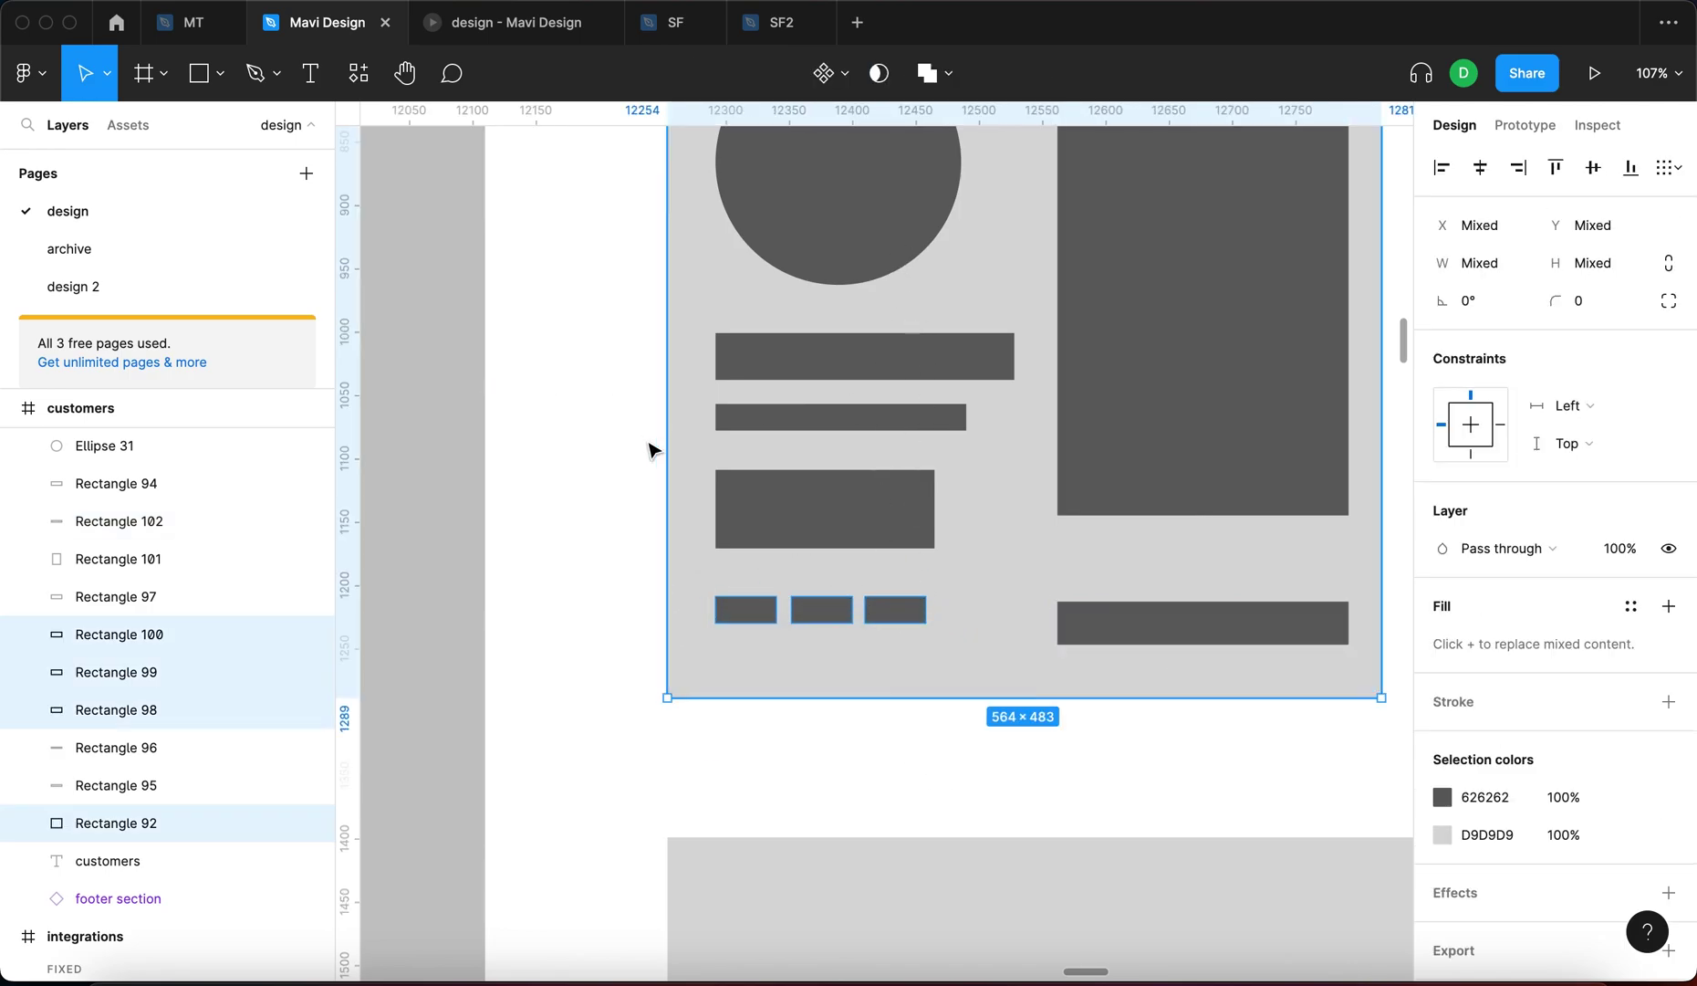
pyautogui.scroll(2, 648, 447)
pyautogui.hscroll(2, 648, 447)
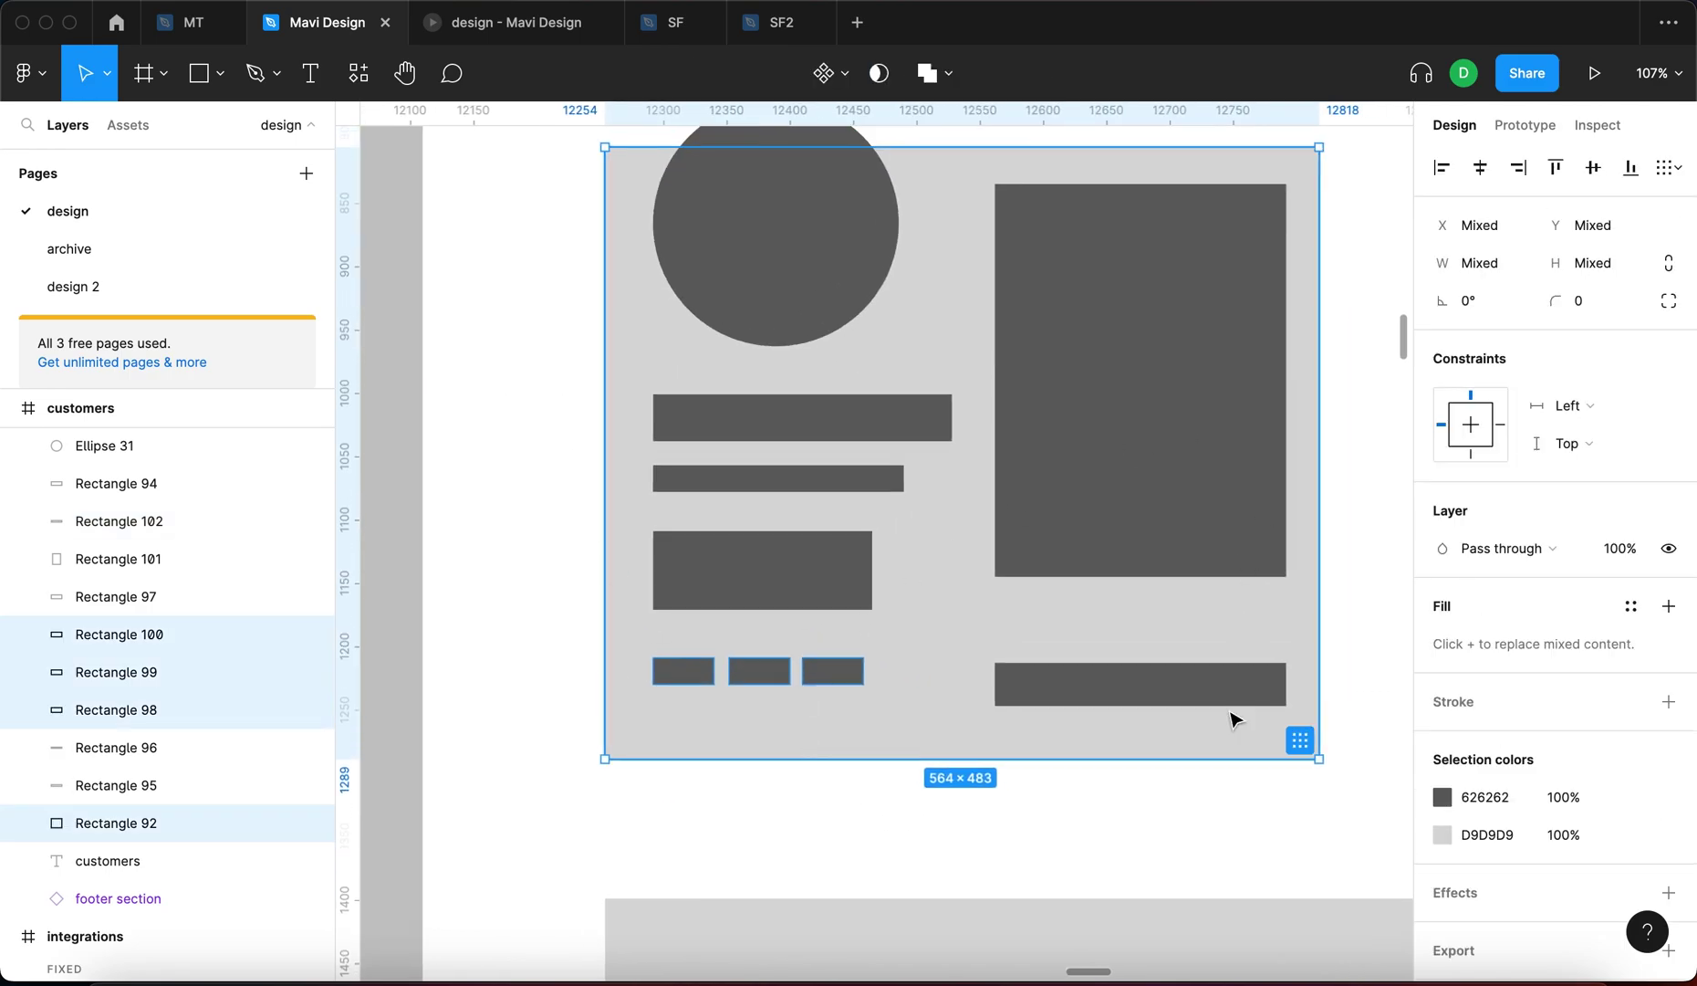
pyautogui.click(1231, 810)
pyautogui.scroll(-3, 1221, 630)
pyautogui.hscroll(2, 1196, 566)
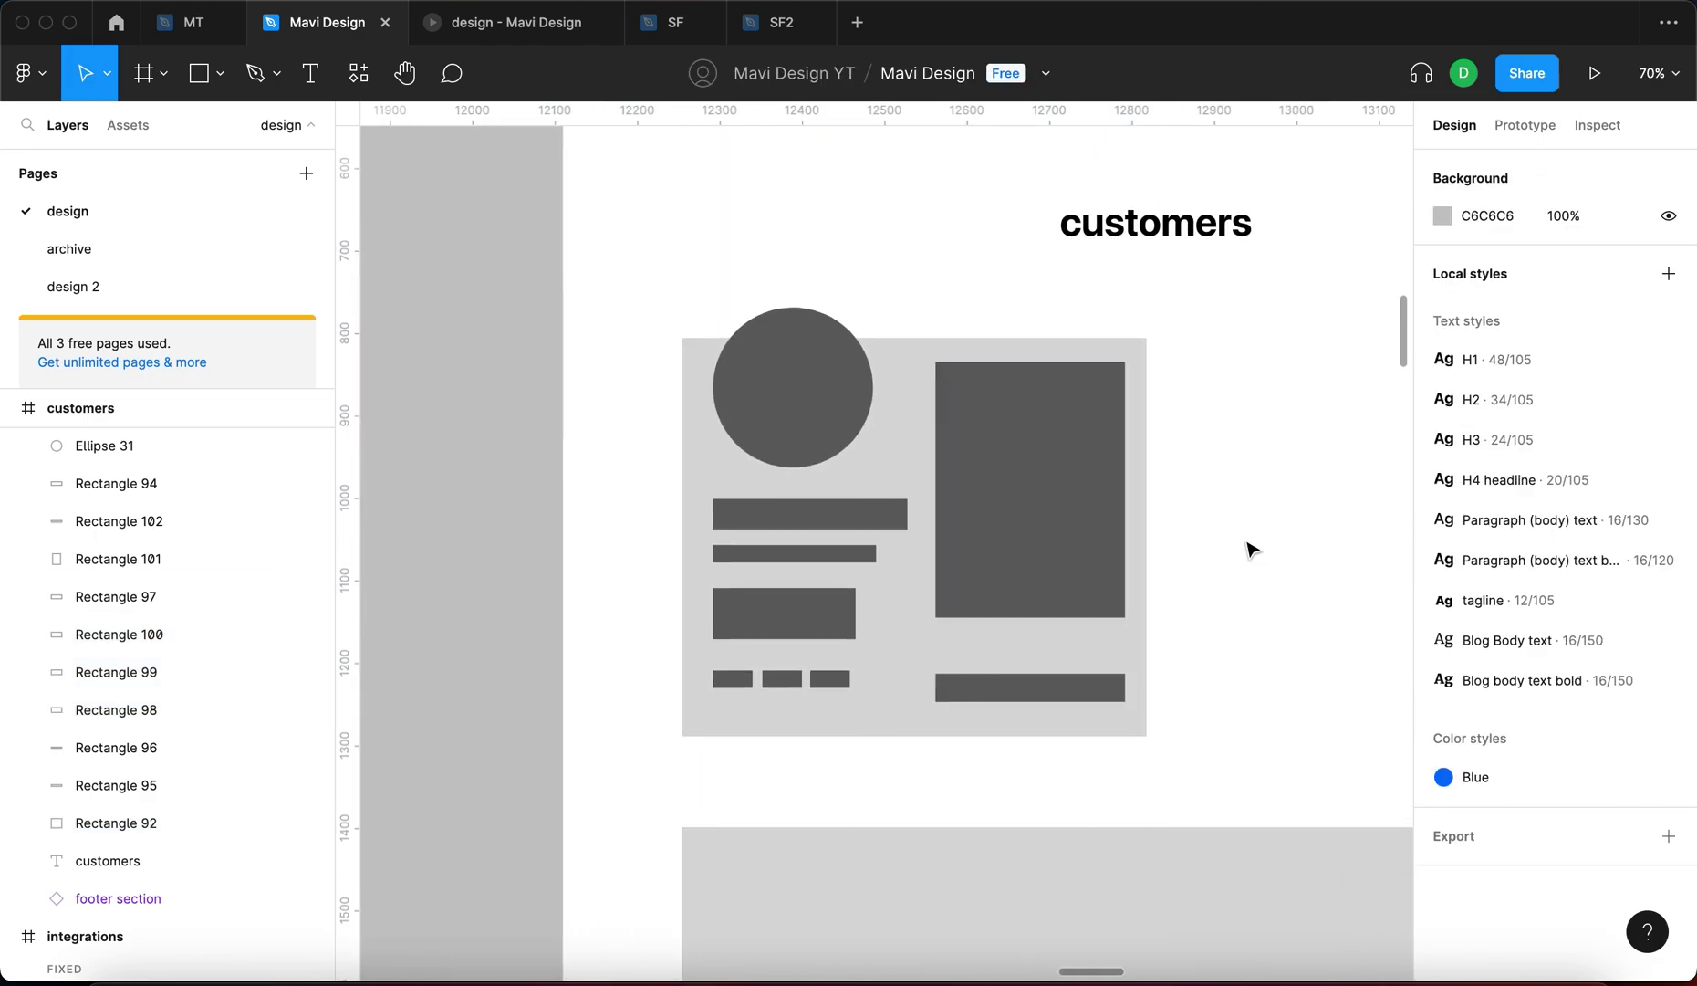
# Inspect the customer card's placeholders, including the thin bar and the card as a whole, for layout and spacing
pyautogui.hscroll(2, 1248, 548)
pyautogui.scroll(-1, 1248, 548)
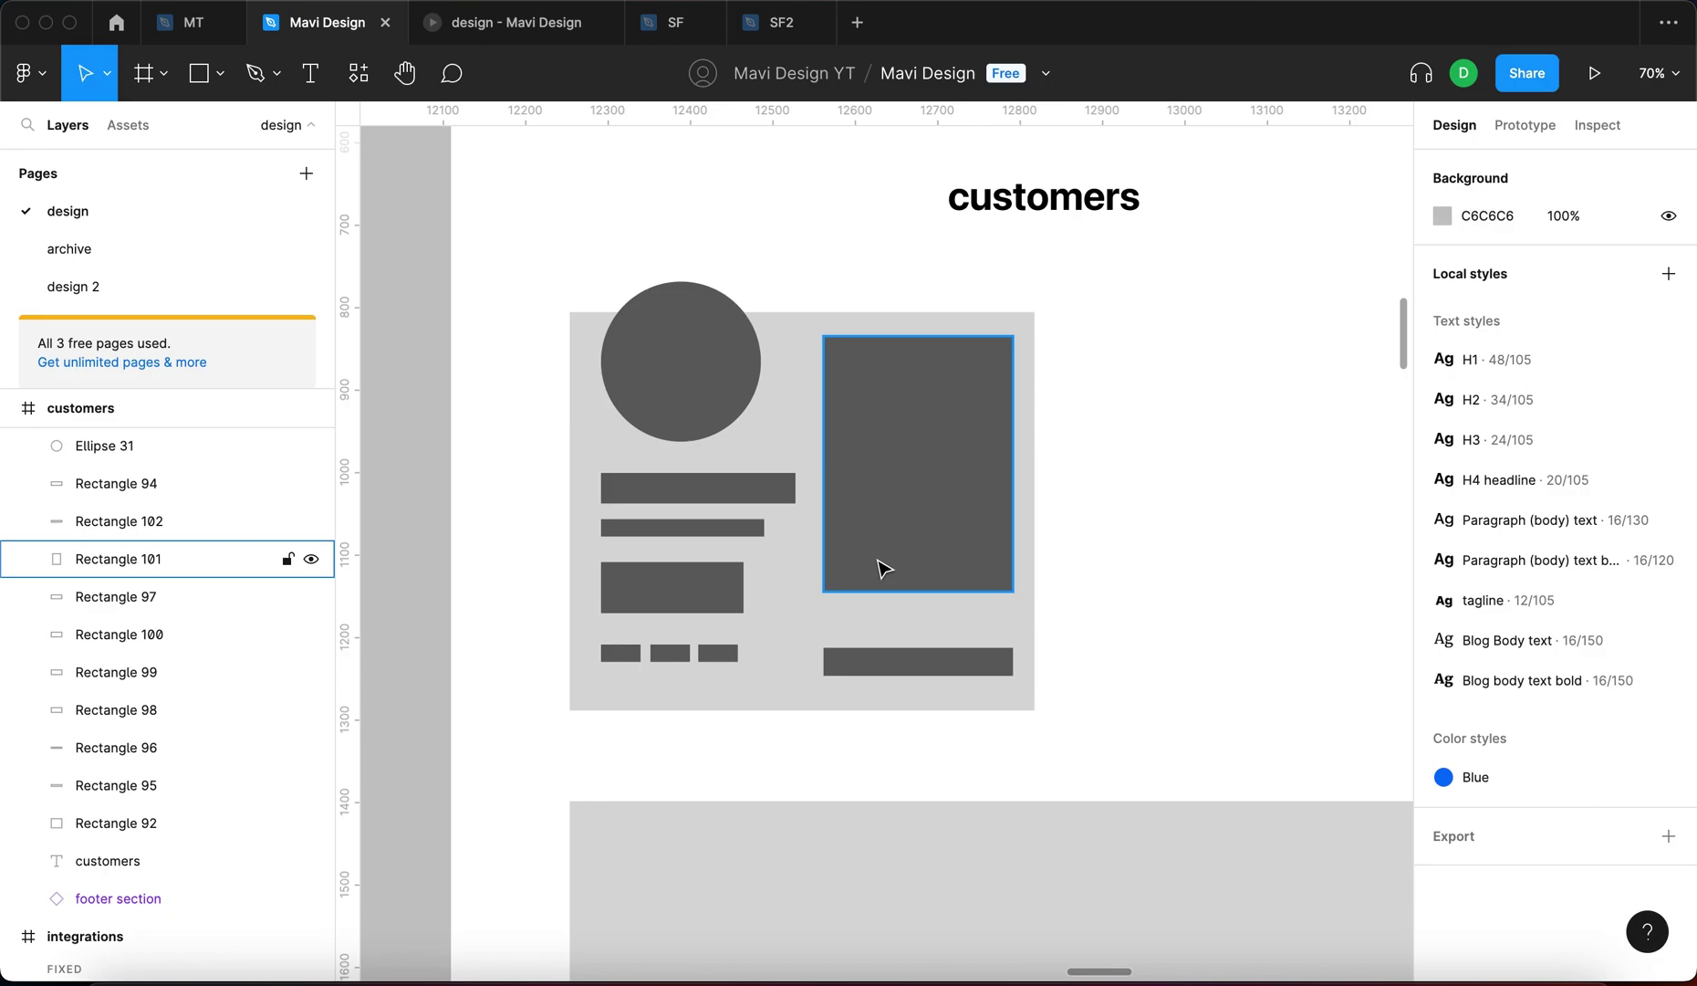
pyautogui.click(741, 528)
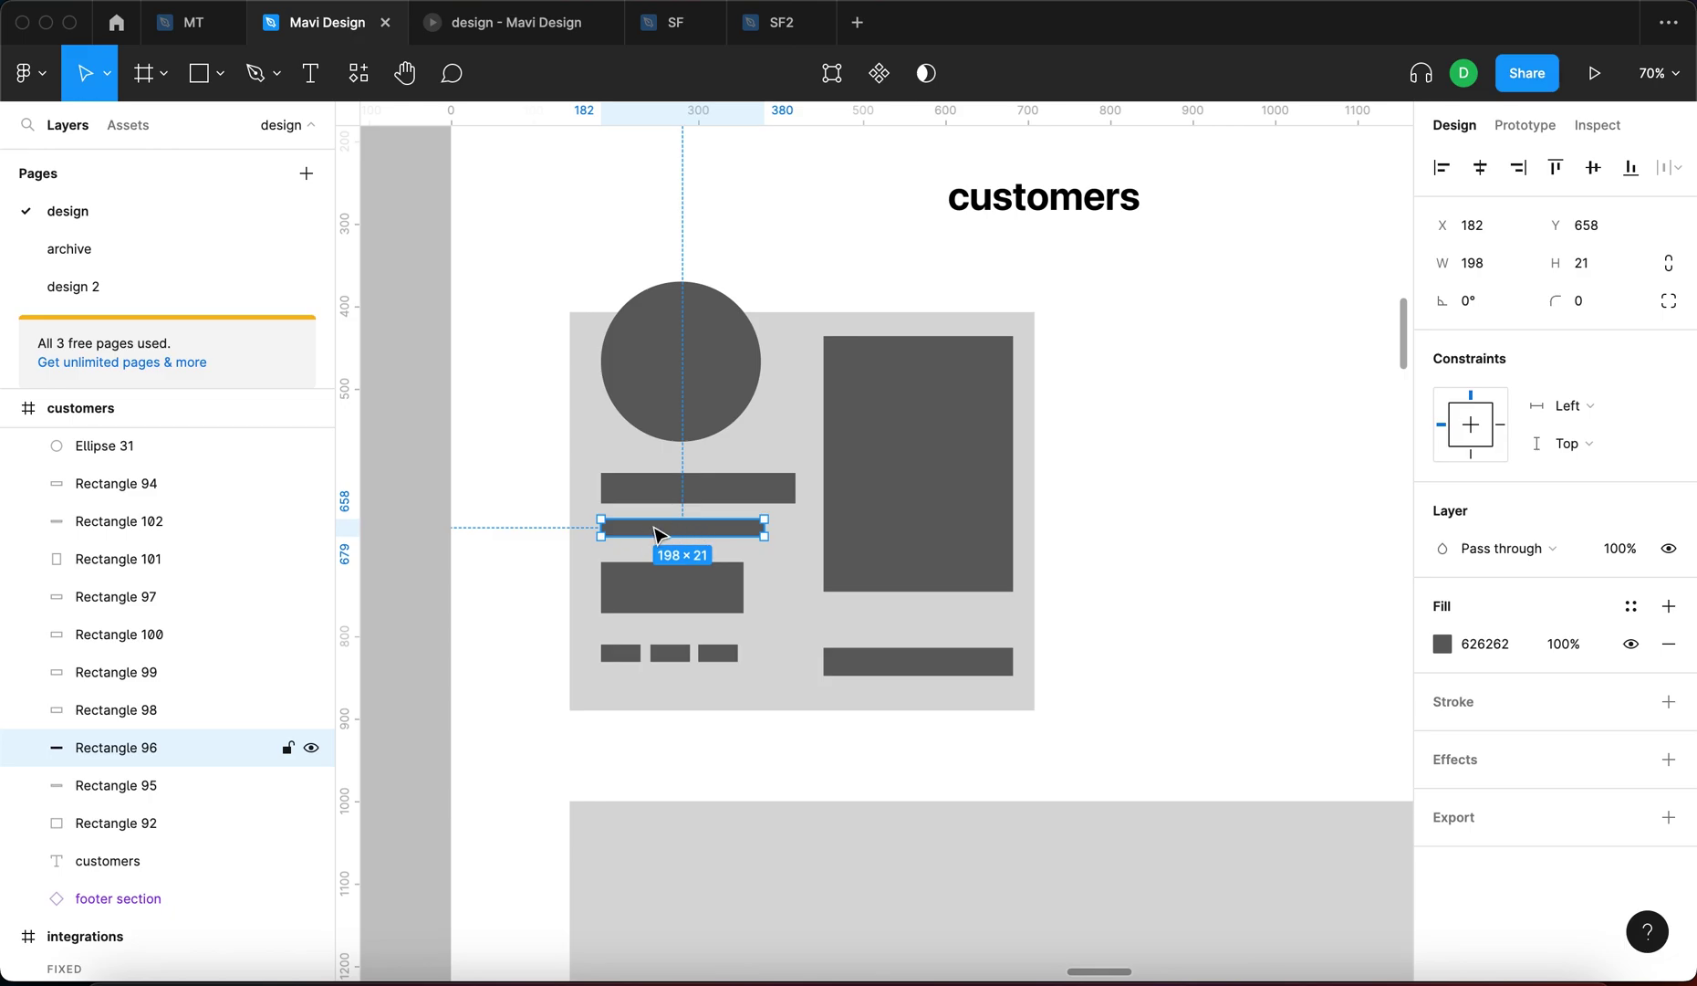
pyautogui.moveTo(651, 537); pyautogui.dragTo(940, 663)
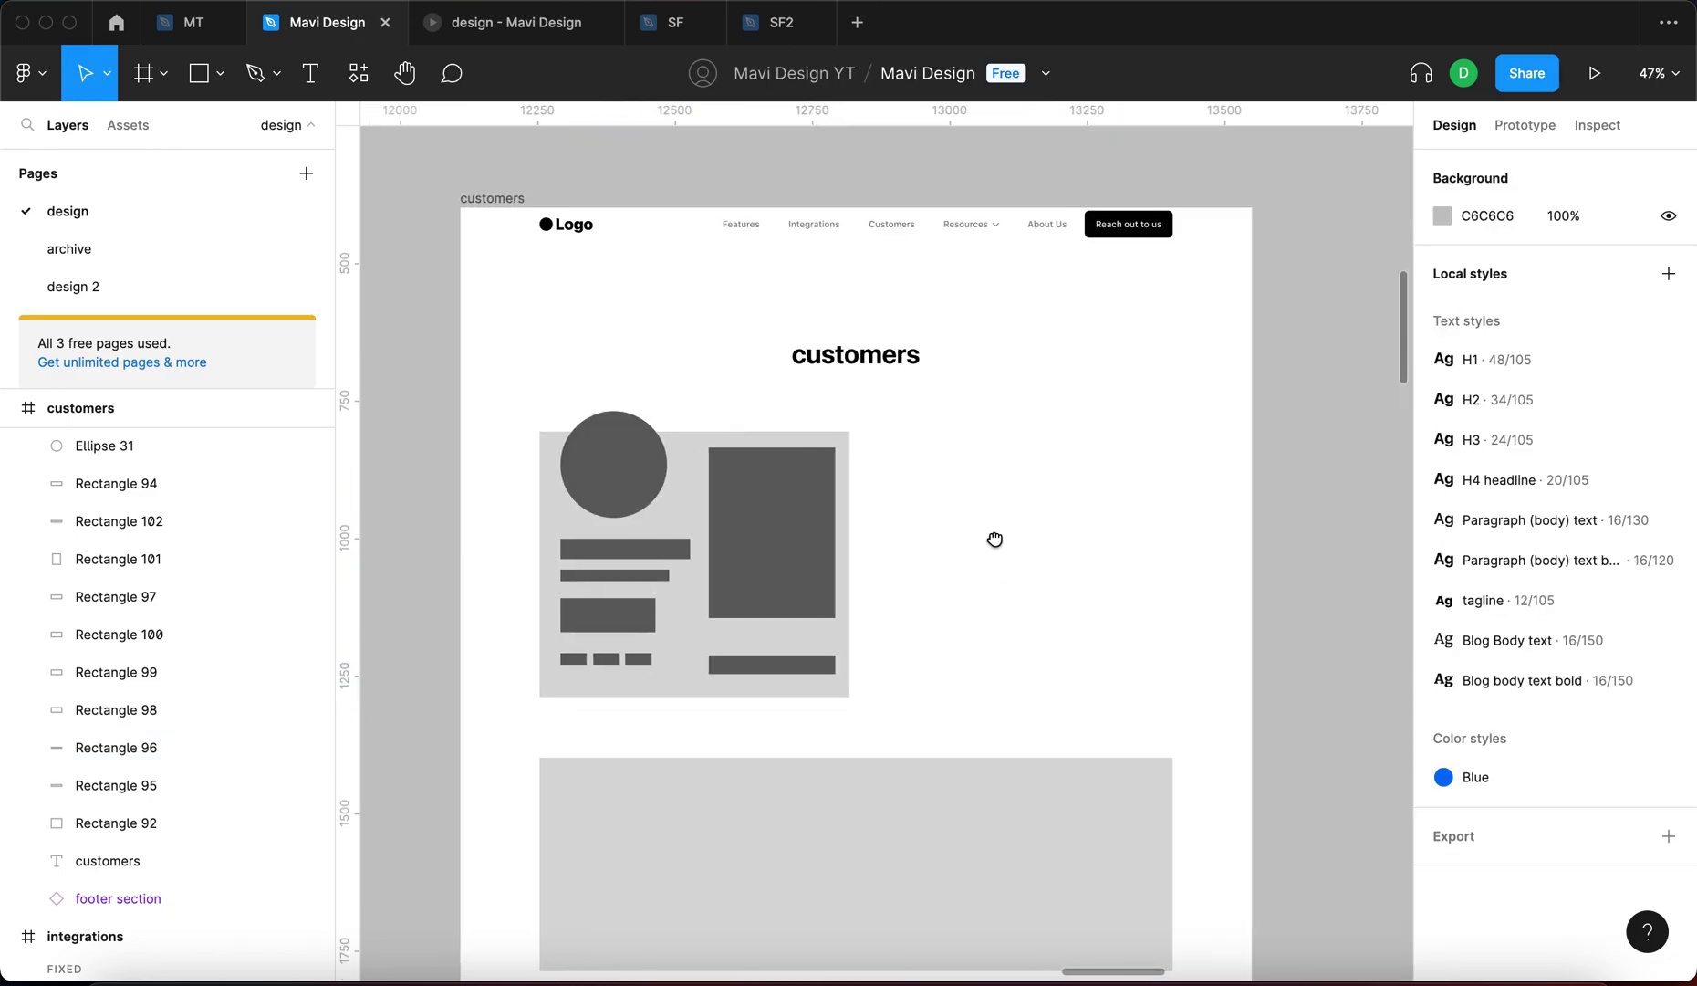
pyautogui.moveTo(995, 540); pyautogui.dragTo(1148, 491)
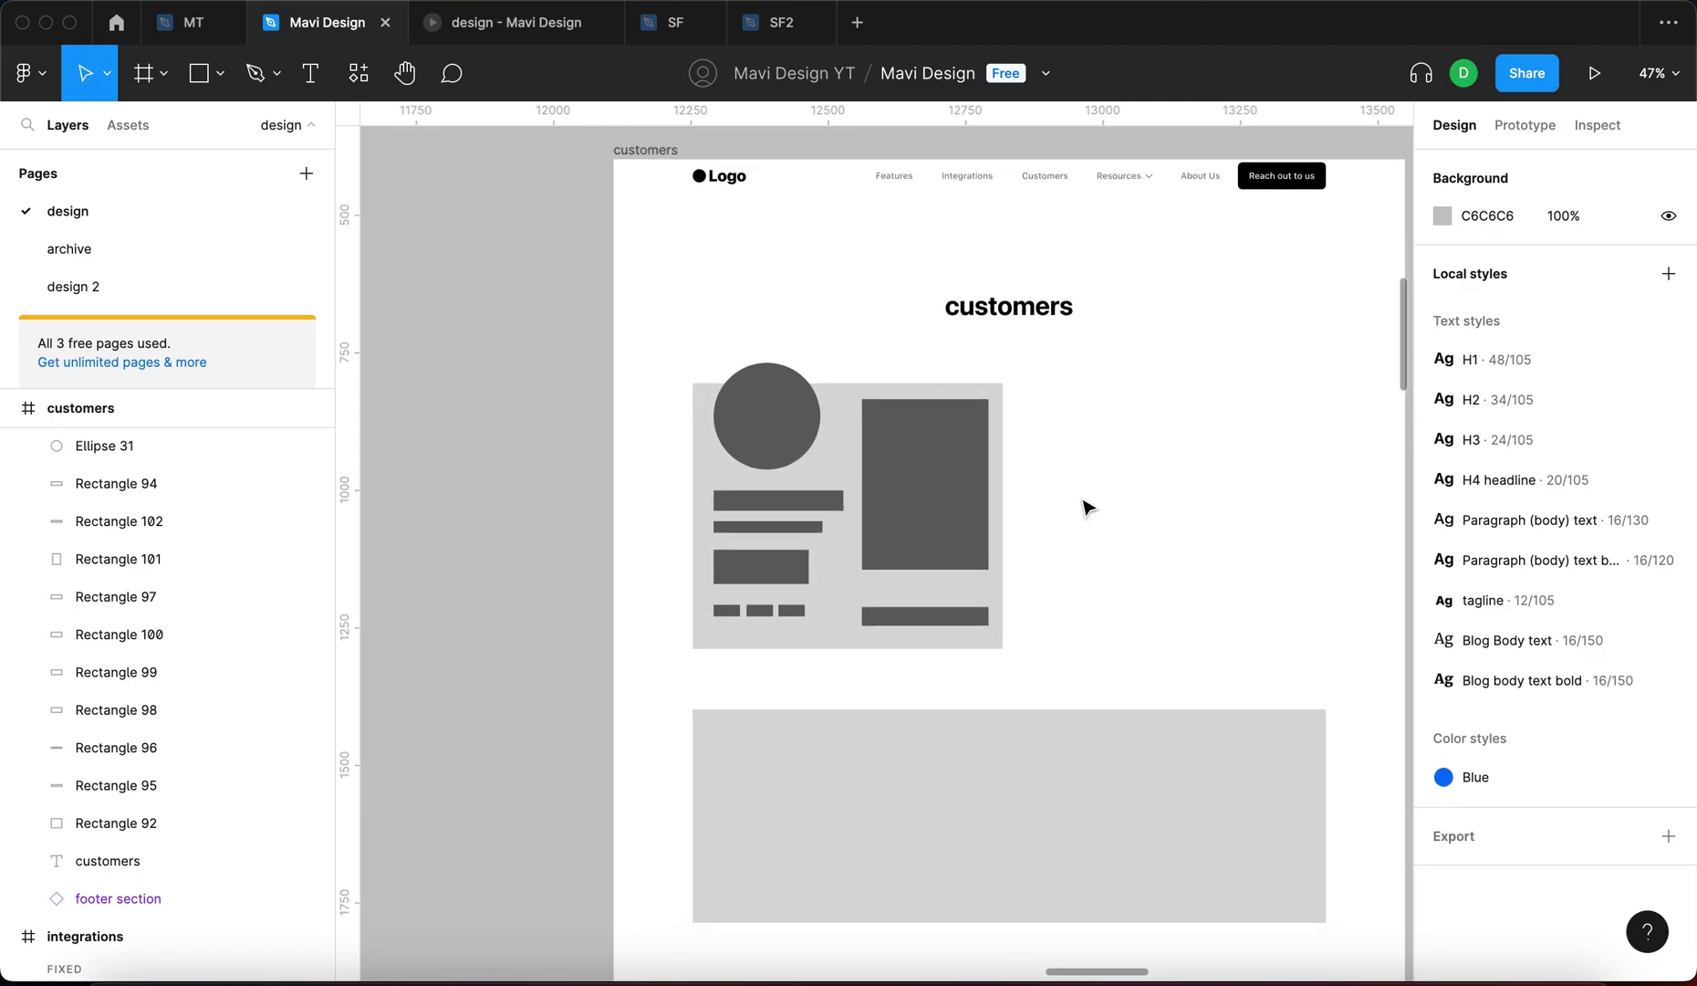
pyautogui.moveTo(1141, 617); pyautogui.dragTo(953, 517)
pyautogui.scroll(3, 1129, 518)
pyautogui.scroll(-2, 895, 523)
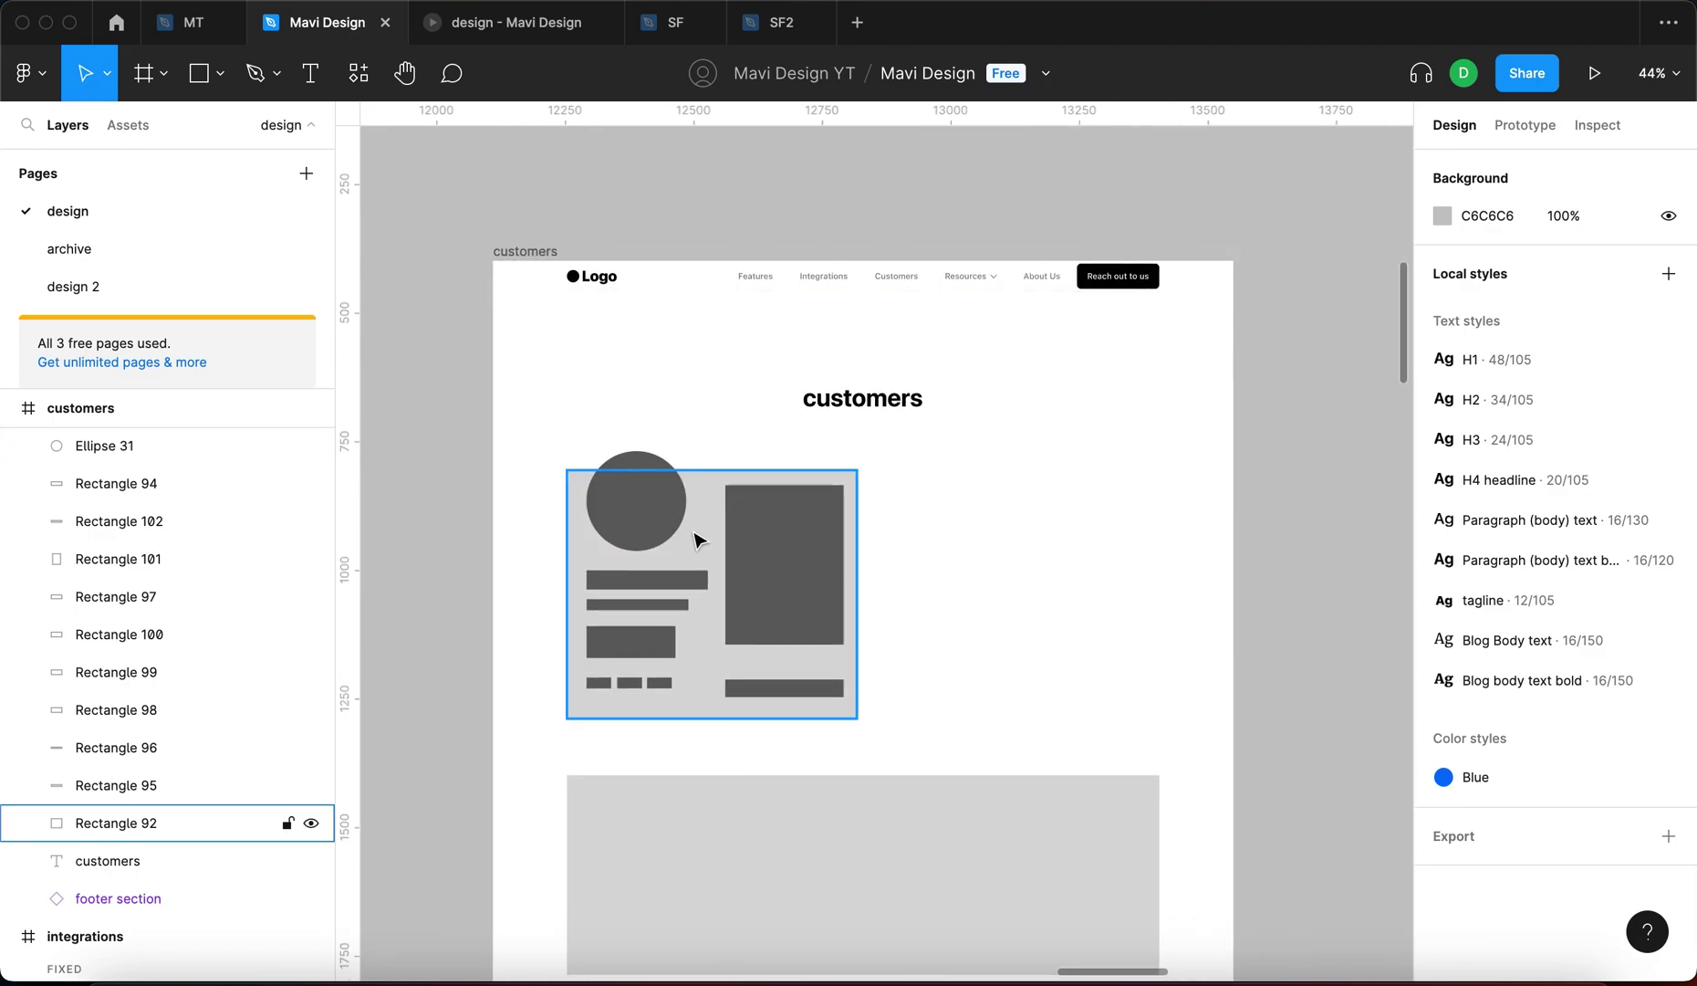
pyautogui.moveTo(918, 754); pyautogui.dragTo(522, 482)
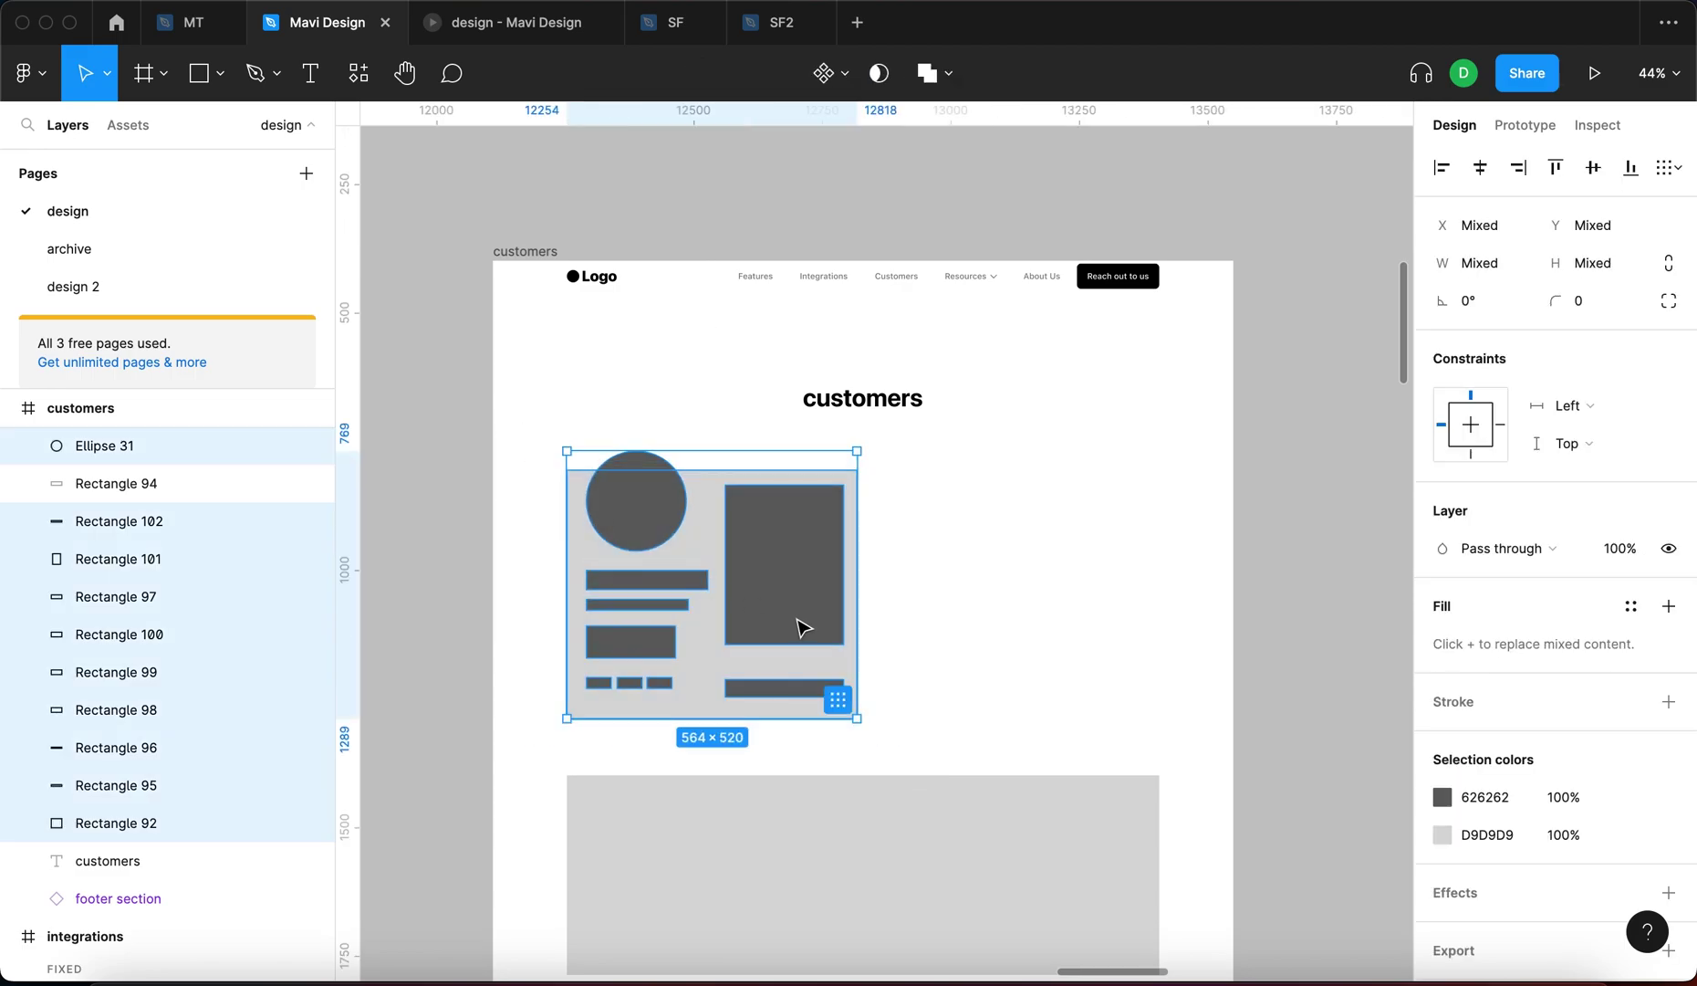
pyautogui.click(815, 618)
pyautogui.click(997, 602)
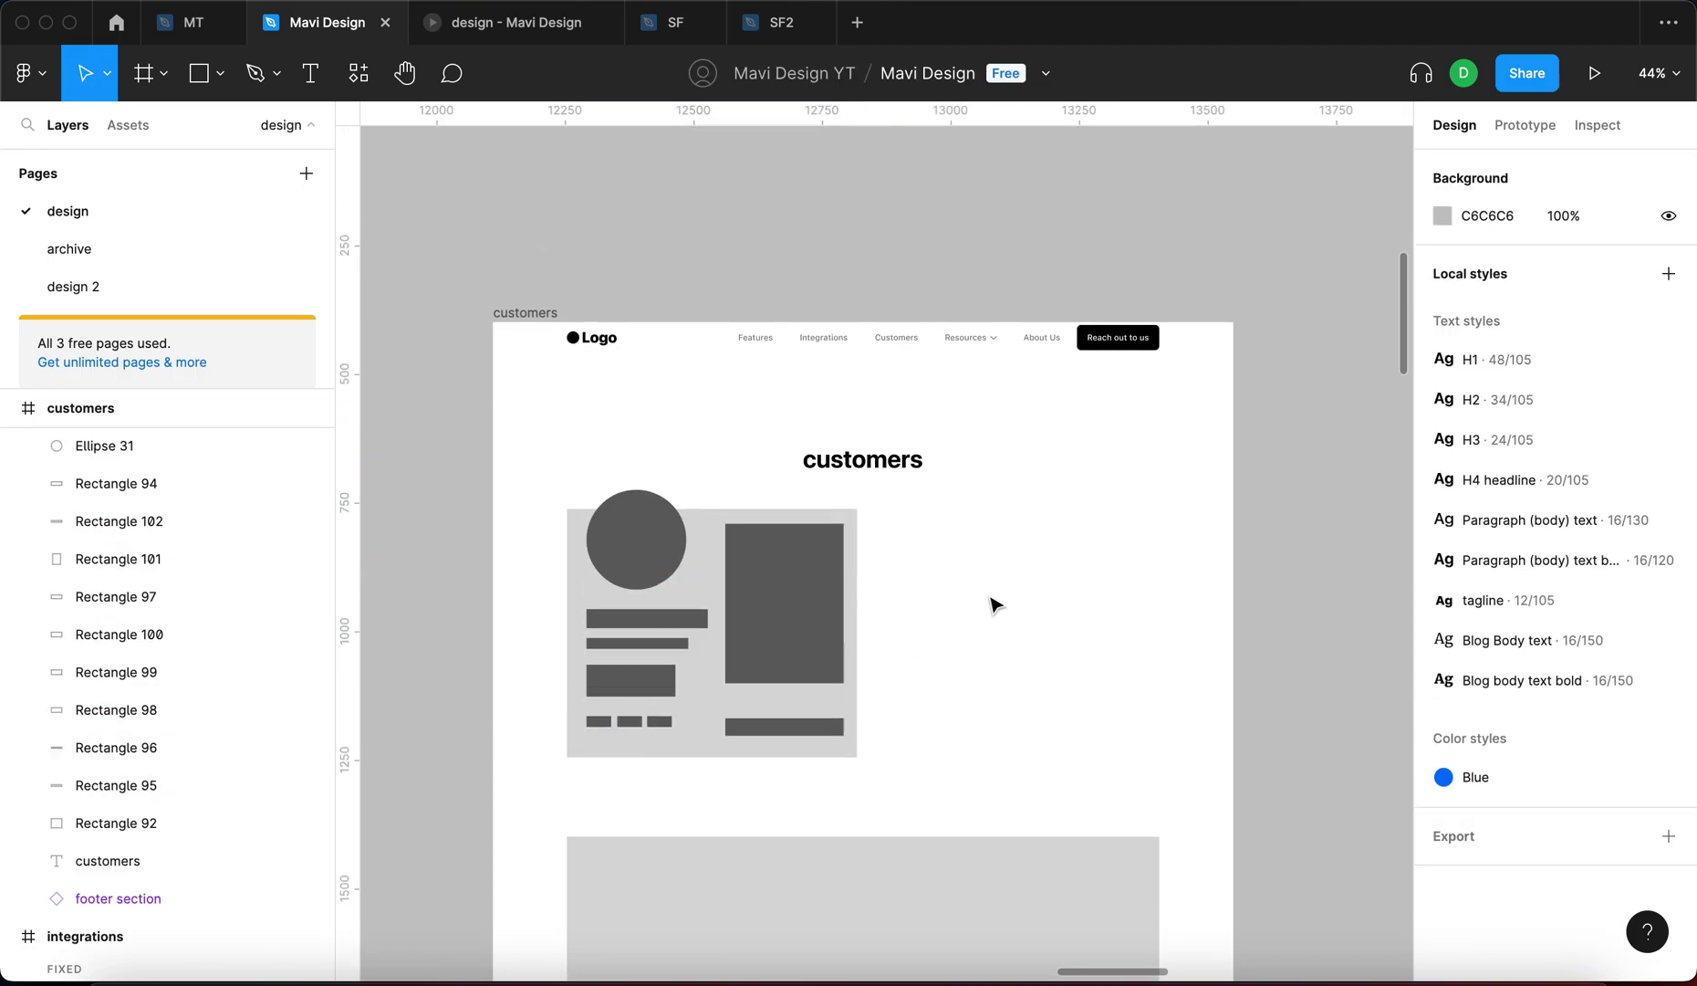
# Review how the customer card and the full-width rectangle sit on the customers page beside the neighbouring pages
pyautogui.scroll(-5, 997, 602)
pyautogui.moveTo(996, 602); pyautogui.dragTo(1093, 502)
pyautogui.moveTo(940, 354)
pyautogui.mouseDown()
pyautogui.moveTo(1001, 365)
pyautogui.moveTo(939, 360)
pyautogui.mouseUp()
pyautogui.click(1069, 347)
pyautogui.moveTo(1070, 347); pyautogui.dragTo(897, 277)
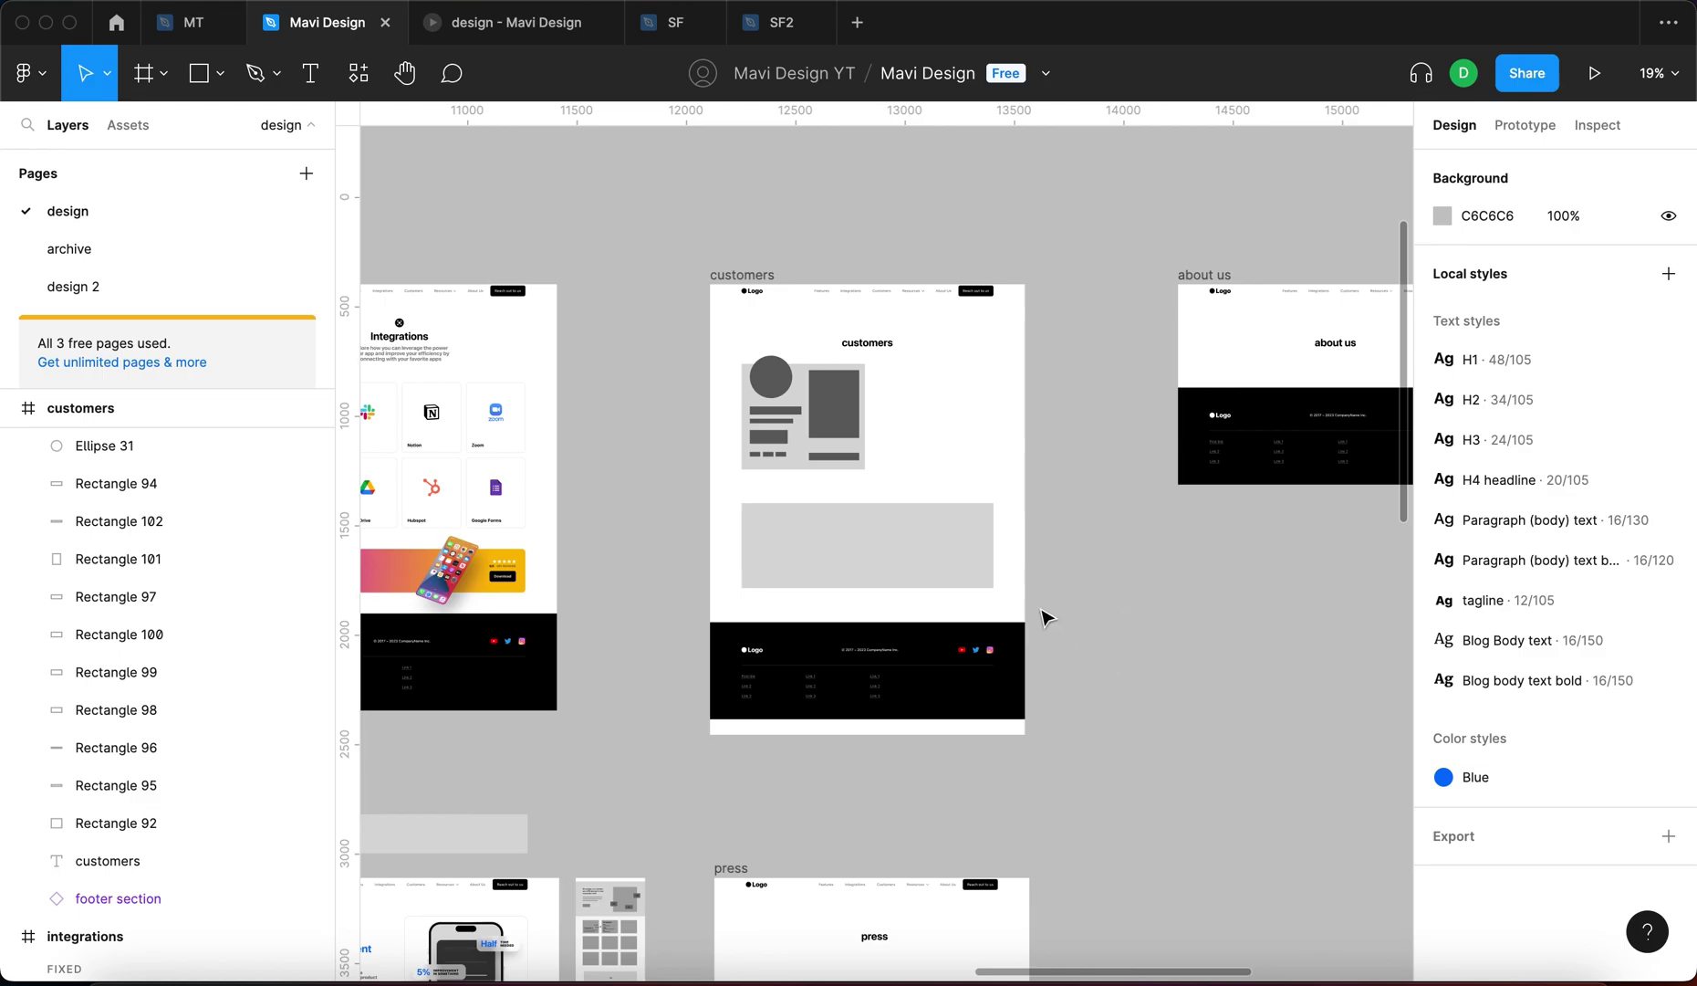
pyautogui.scroll(5, 864, 441)
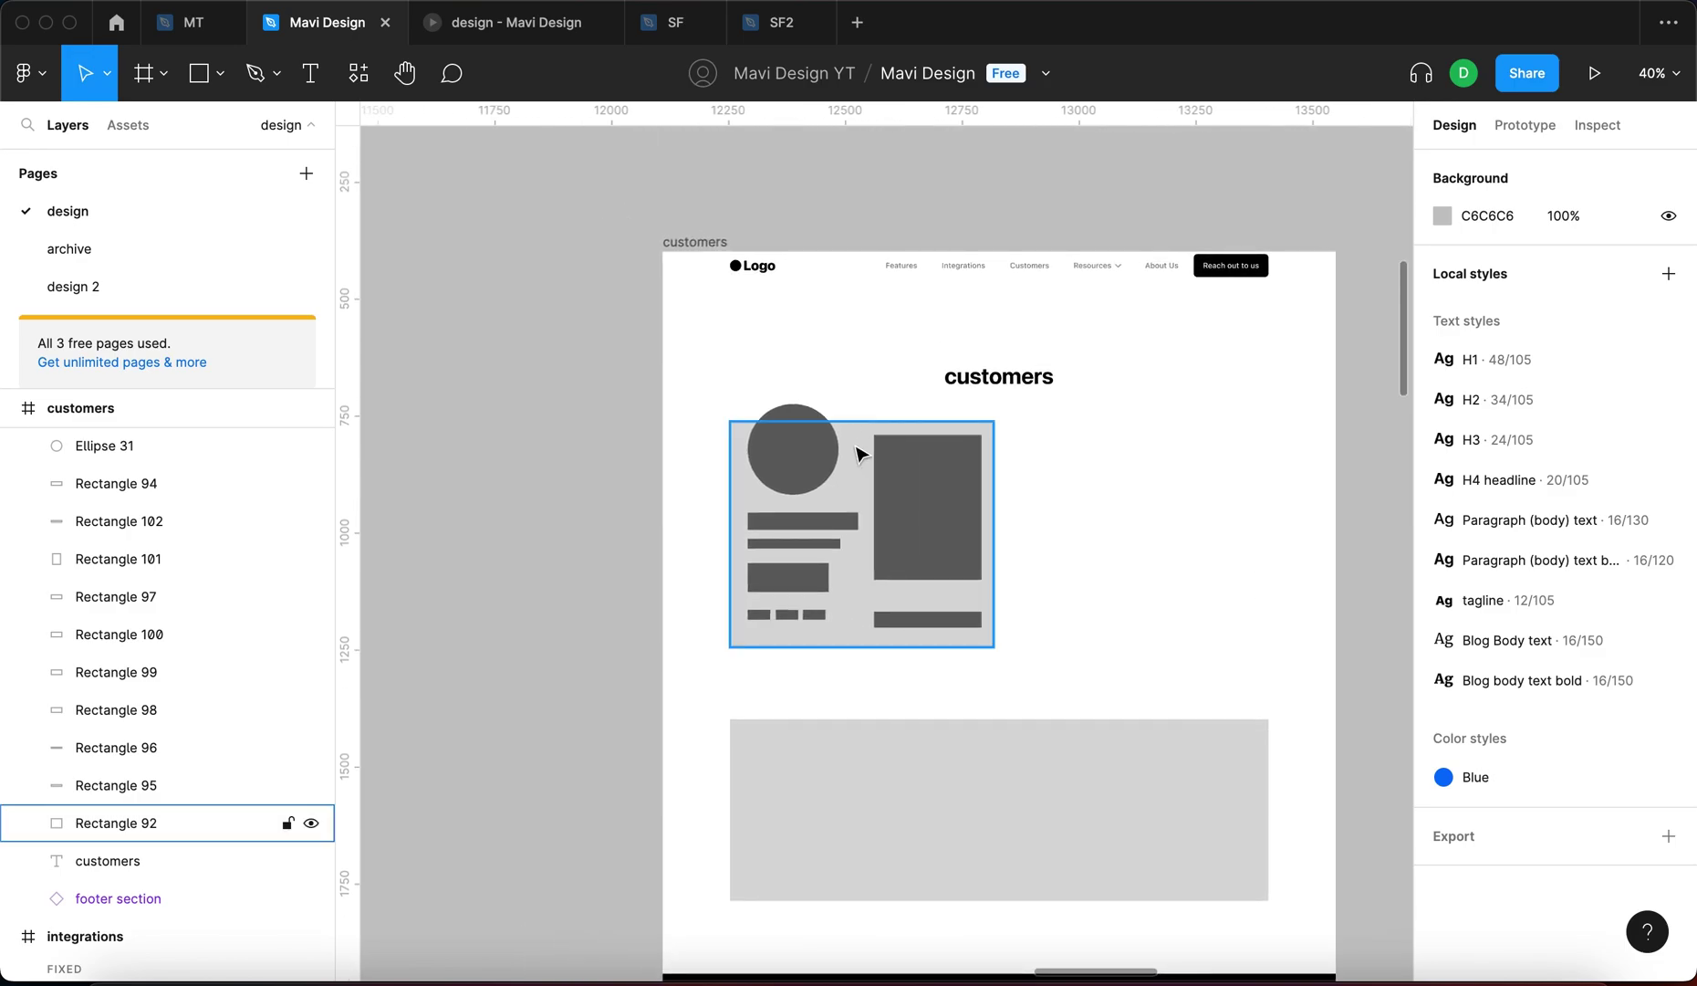
pyautogui.scroll(-3, 858, 449)
pyautogui.hscroll(-2, 1139, 526)
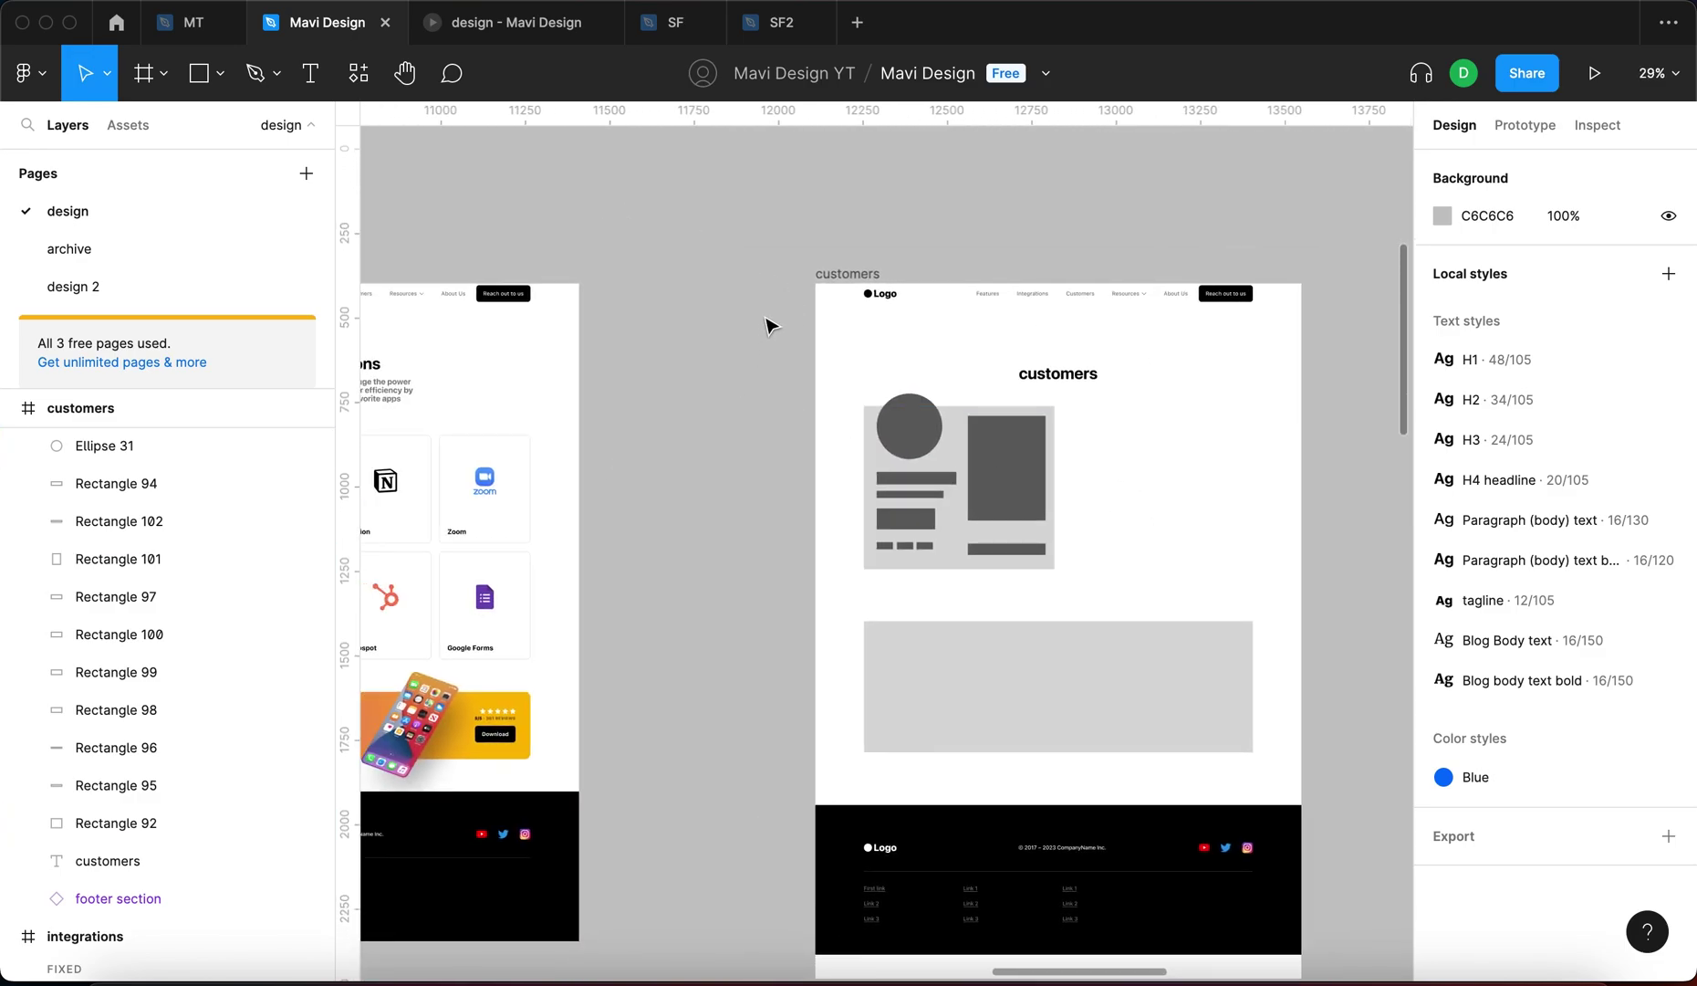
# Insert a customer photo component instance in the empty area between the integrations and customers pages at X 11652, Y 662
pyautogui.click(129, 126)
pyautogui.scroll(-2, 140, 561)
pyautogui.scroll(-3, 137, 567)
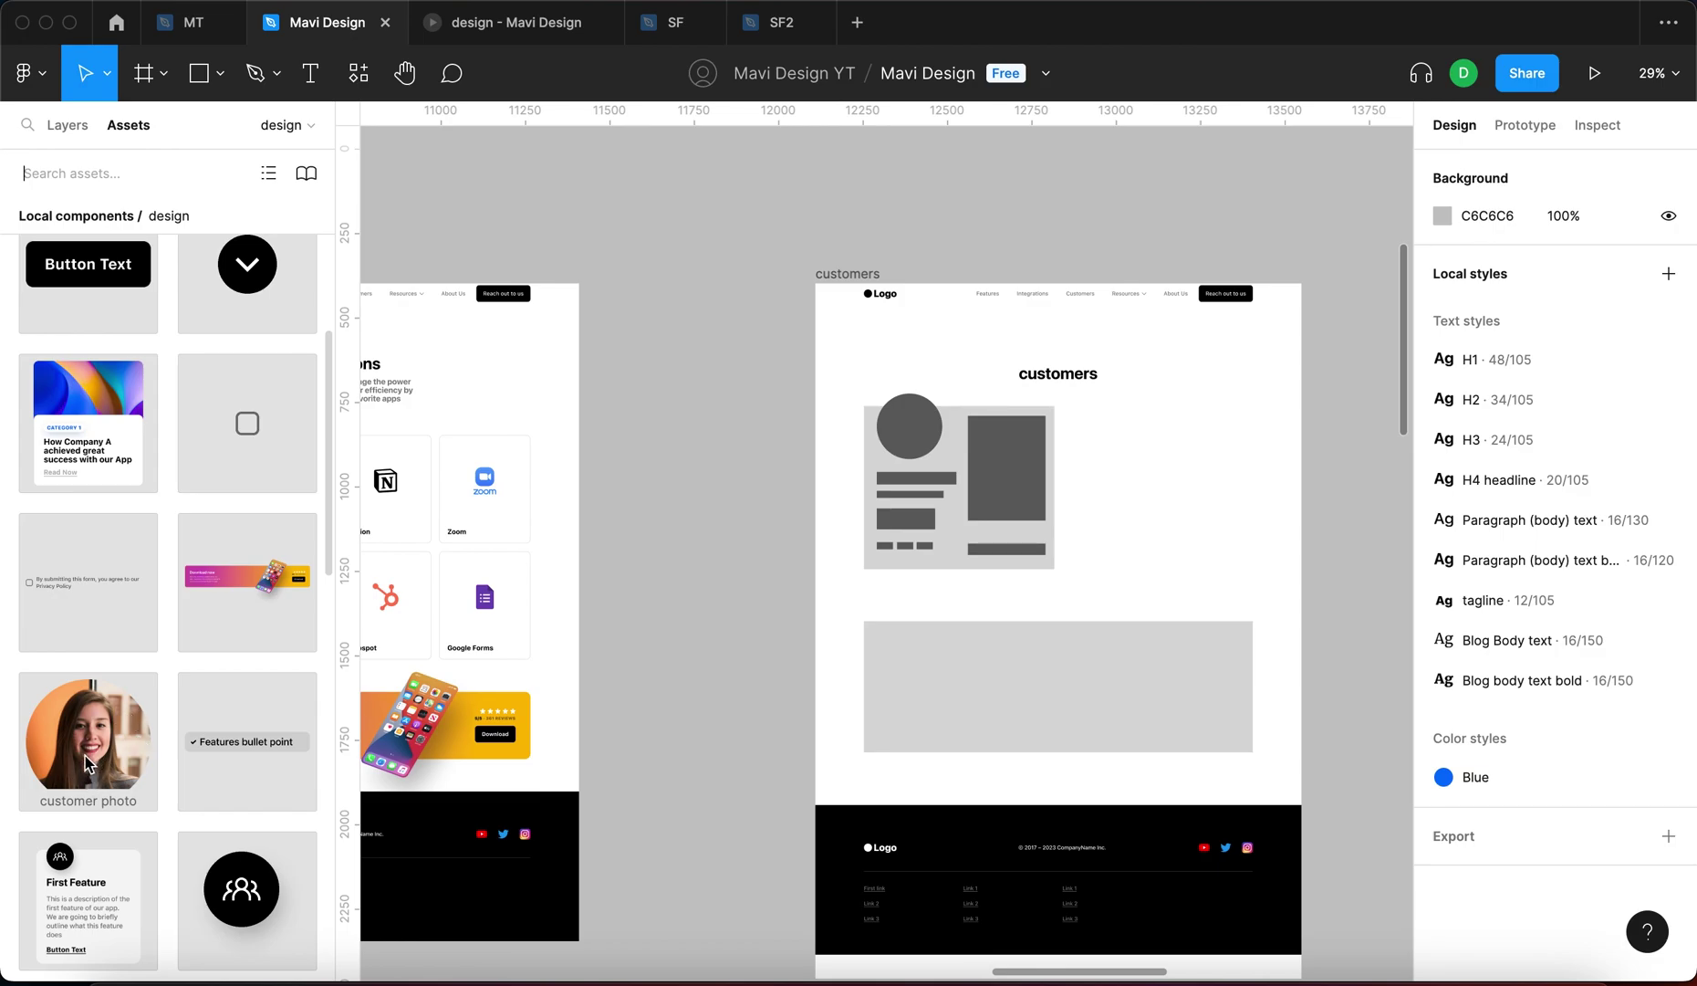
pyautogui.moveTo(84, 765); pyautogui.dragTo(695, 339)
pyautogui.click(715, 584)
pyautogui.scroll(5, 742, 428)
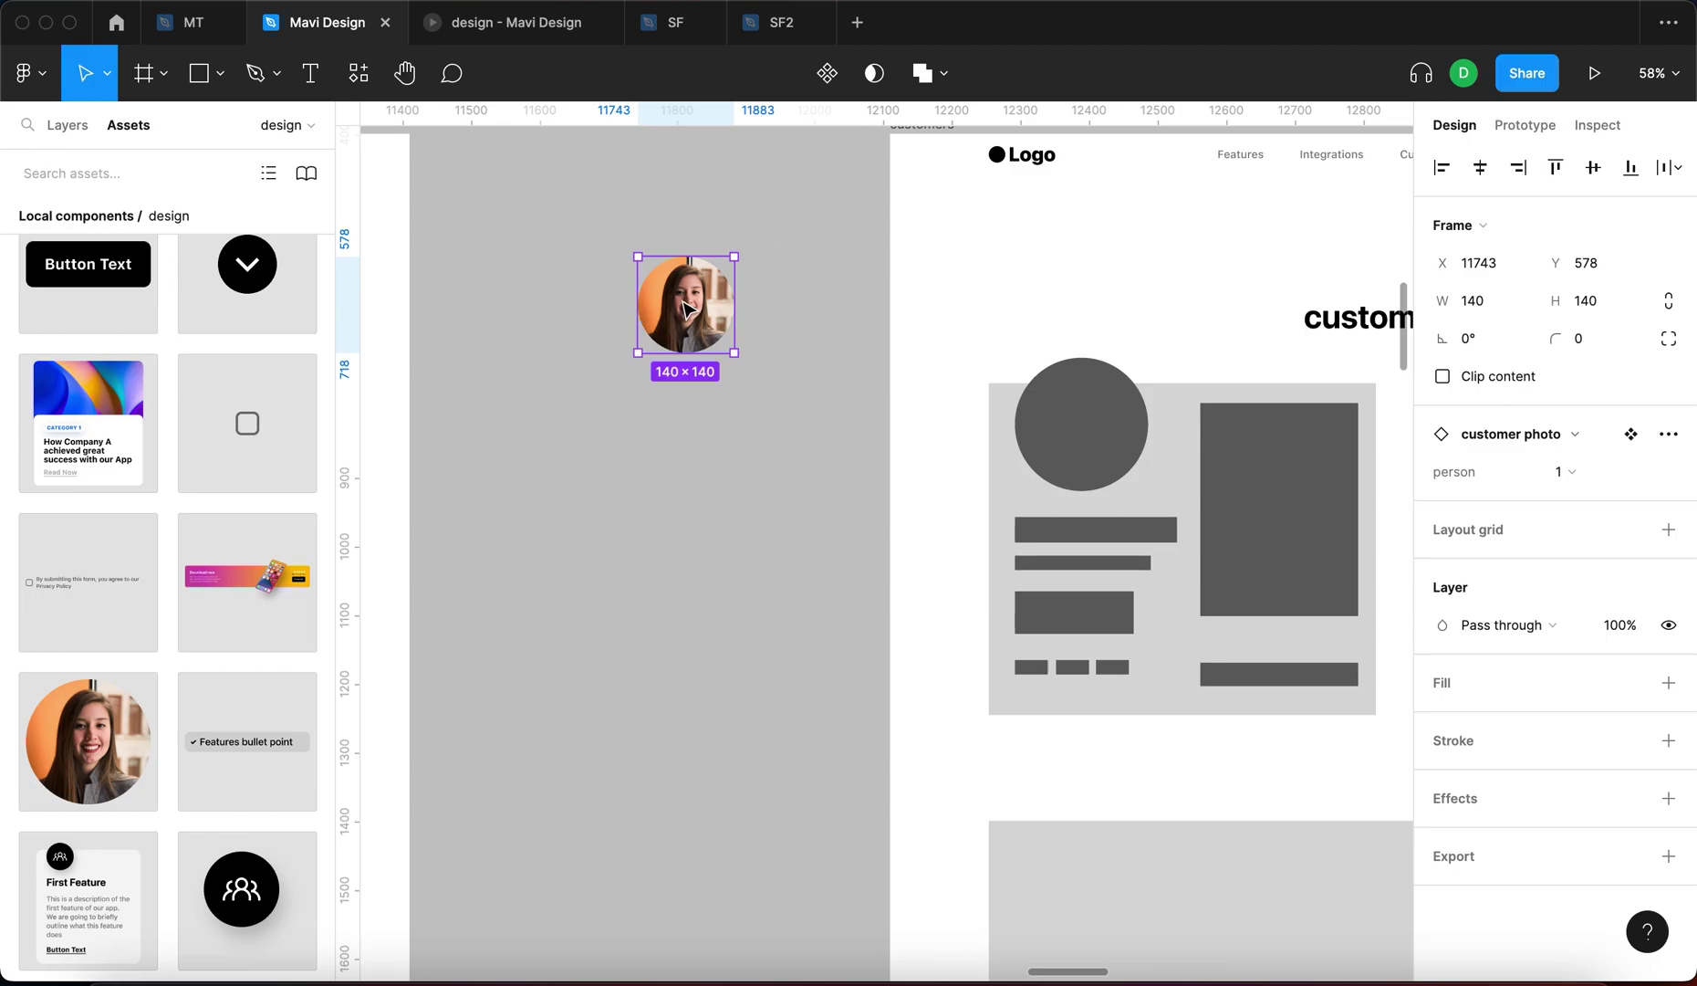
pyautogui.moveTo(686, 311); pyautogui.dragTo(623, 368)
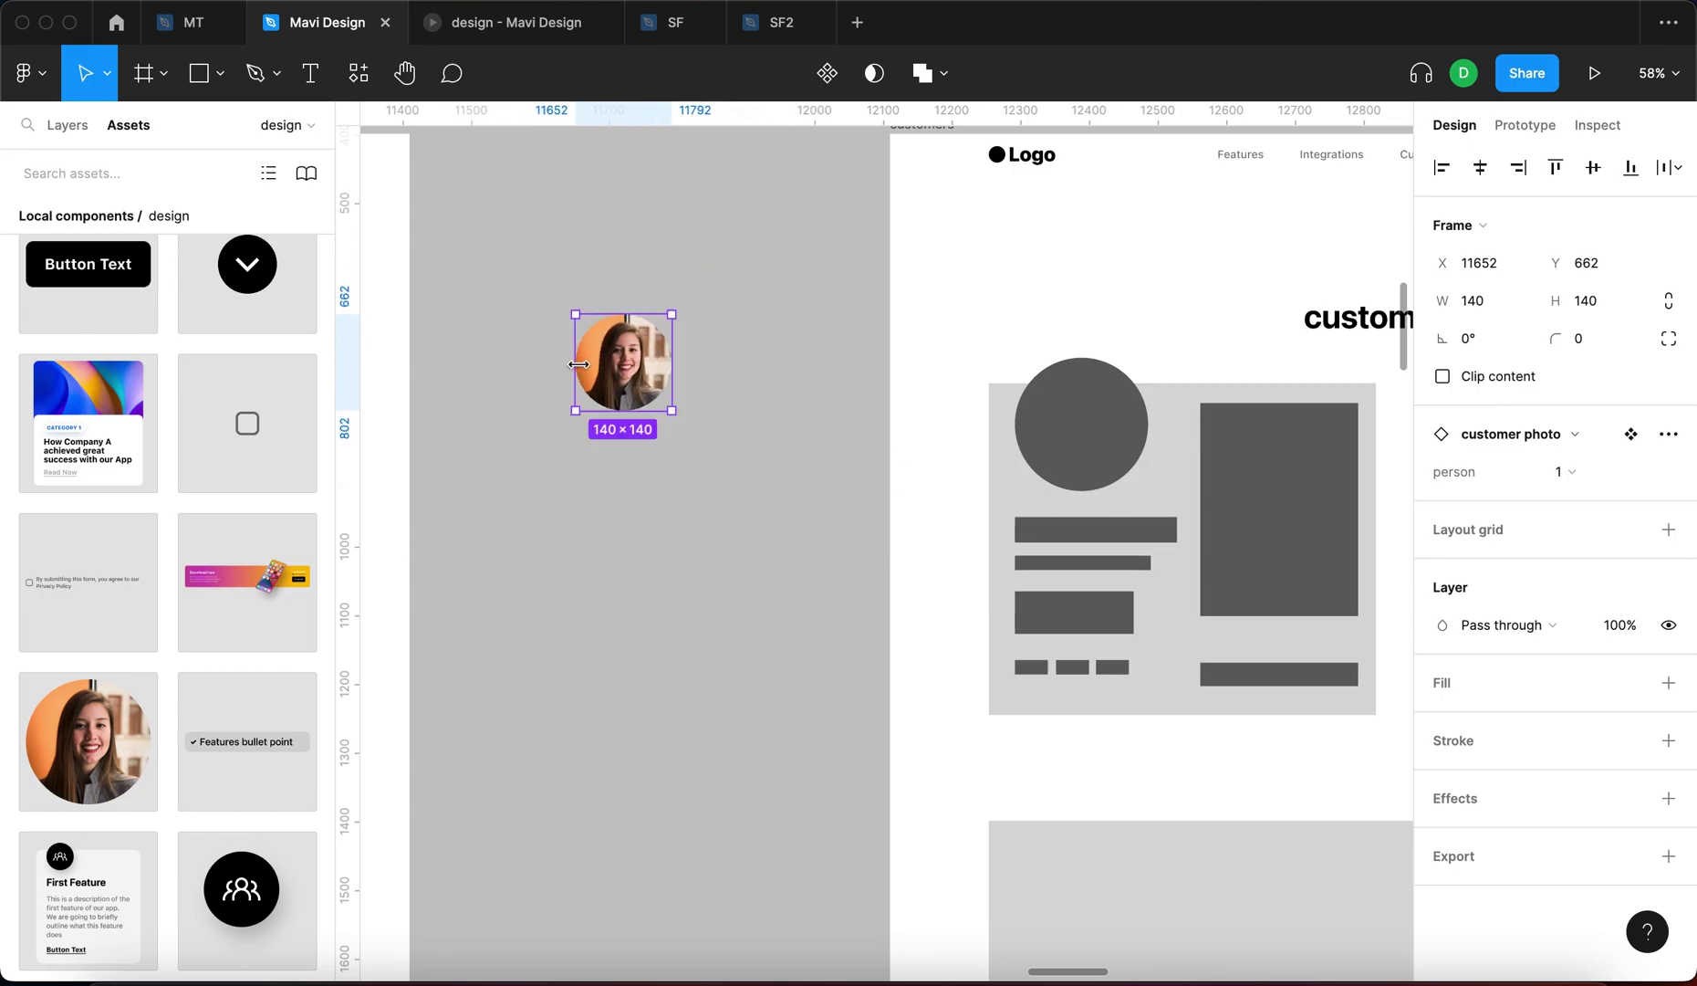
# Examine the integration logo and integration preview components beside the integrations page
pyautogui.click(548, 270)
pyautogui.moveTo(513, 233); pyautogui.dragTo(769, 595)
pyautogui.click(753, 609)
pyautogui.keyDown('ctrl'); pyautogui.scroll(-10, 753, 609); pyautogui.keyUp('ctrl')
pyautogui.keyDown('ctrl'); pyautogui.scroll(10, 709, 530); pyautogui.keyUp('ctrl')
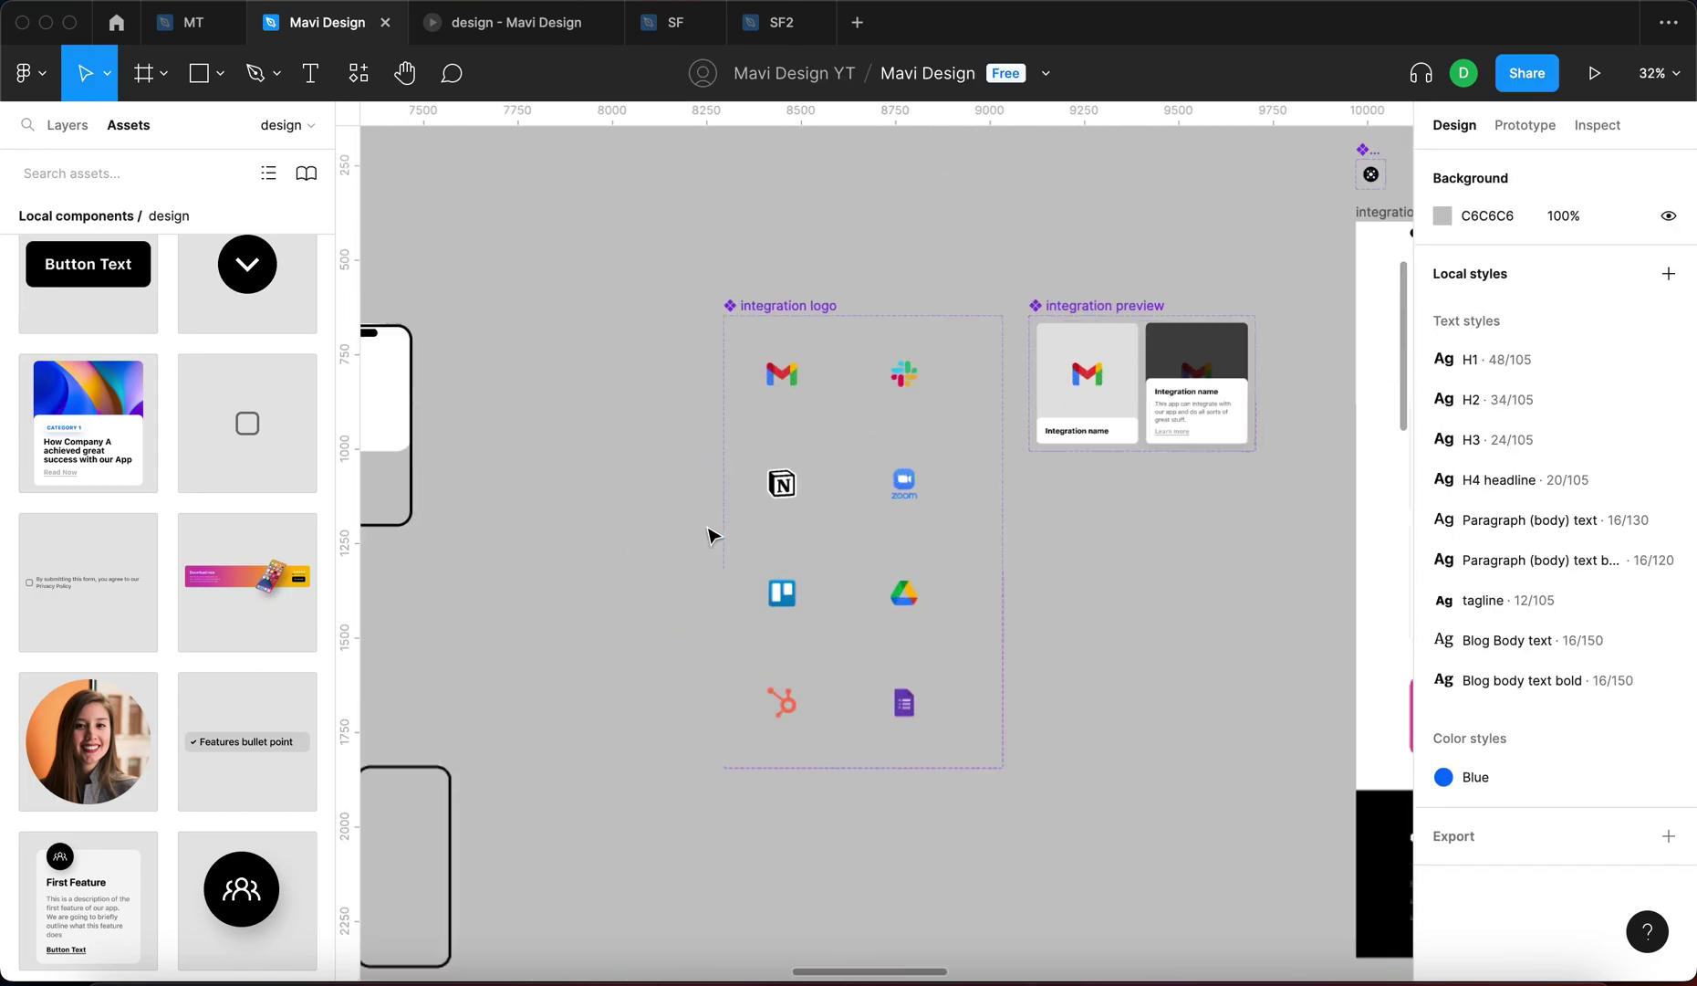
pyautogui.moveTo(1117, 585); pyautogui.dragTo(966, 597)
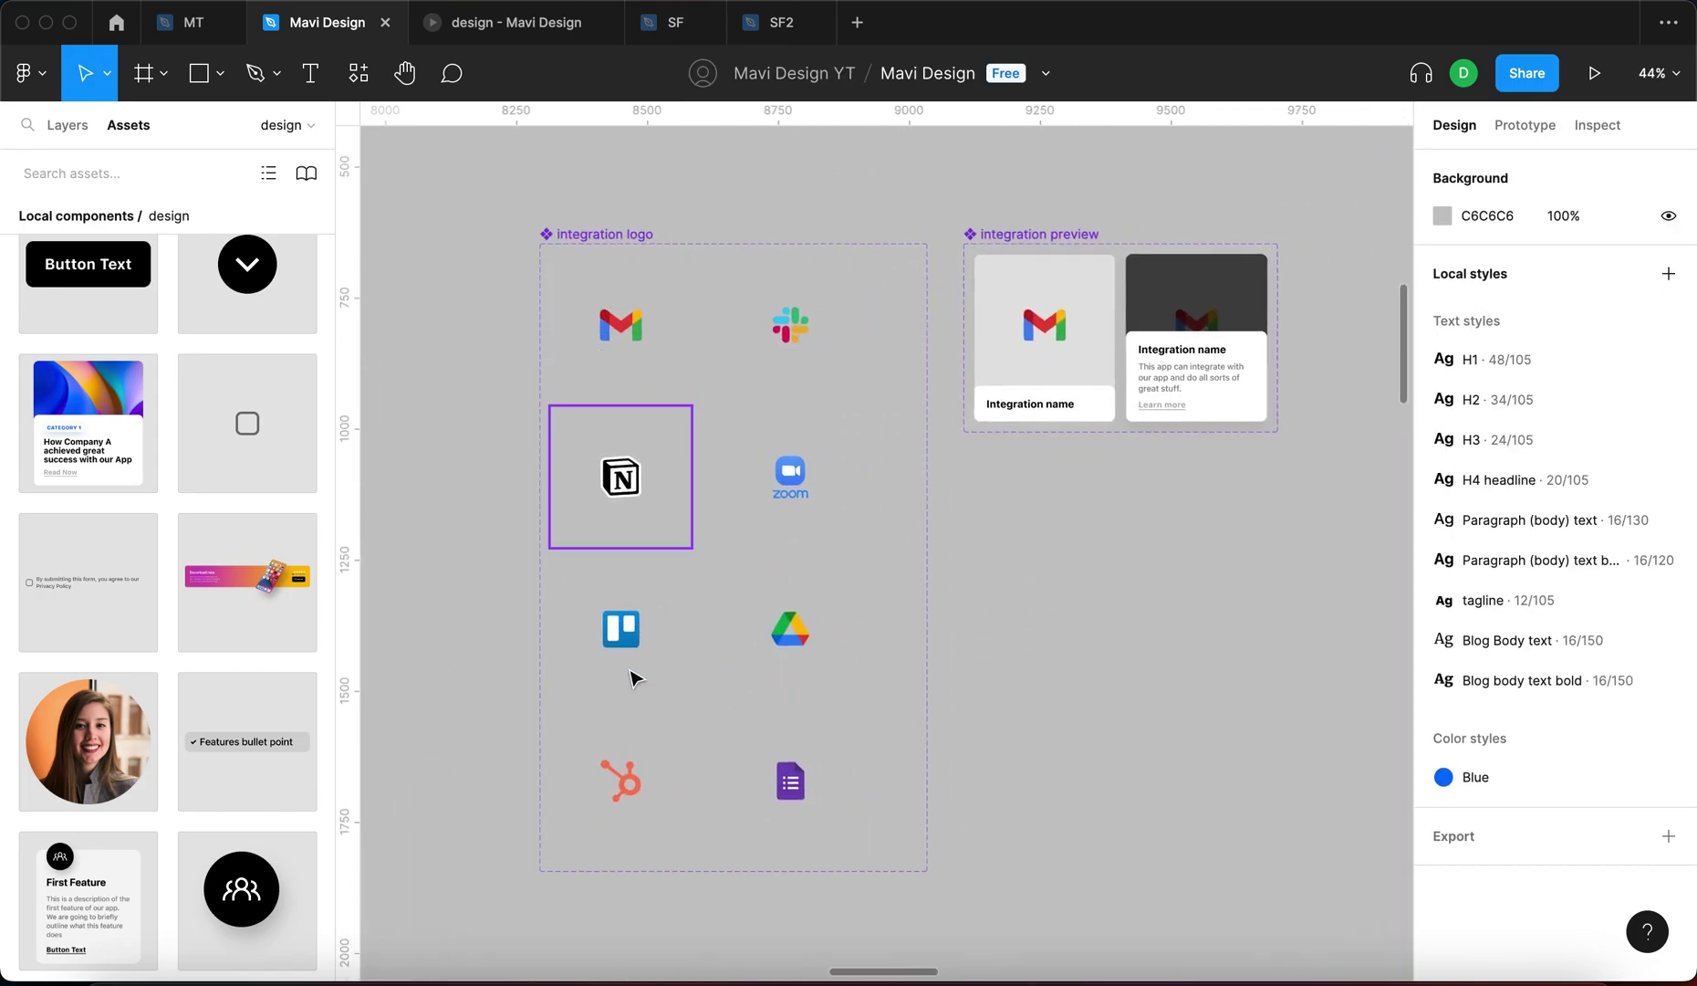
pyautogui.moveTo(1147, 639); pyautogui.dragTo(849, 614)
pyautogui.keyDown('ctrl'); pyautogui.scroll(-8, 882, 671); pyautogui.keyUp('ctrl')
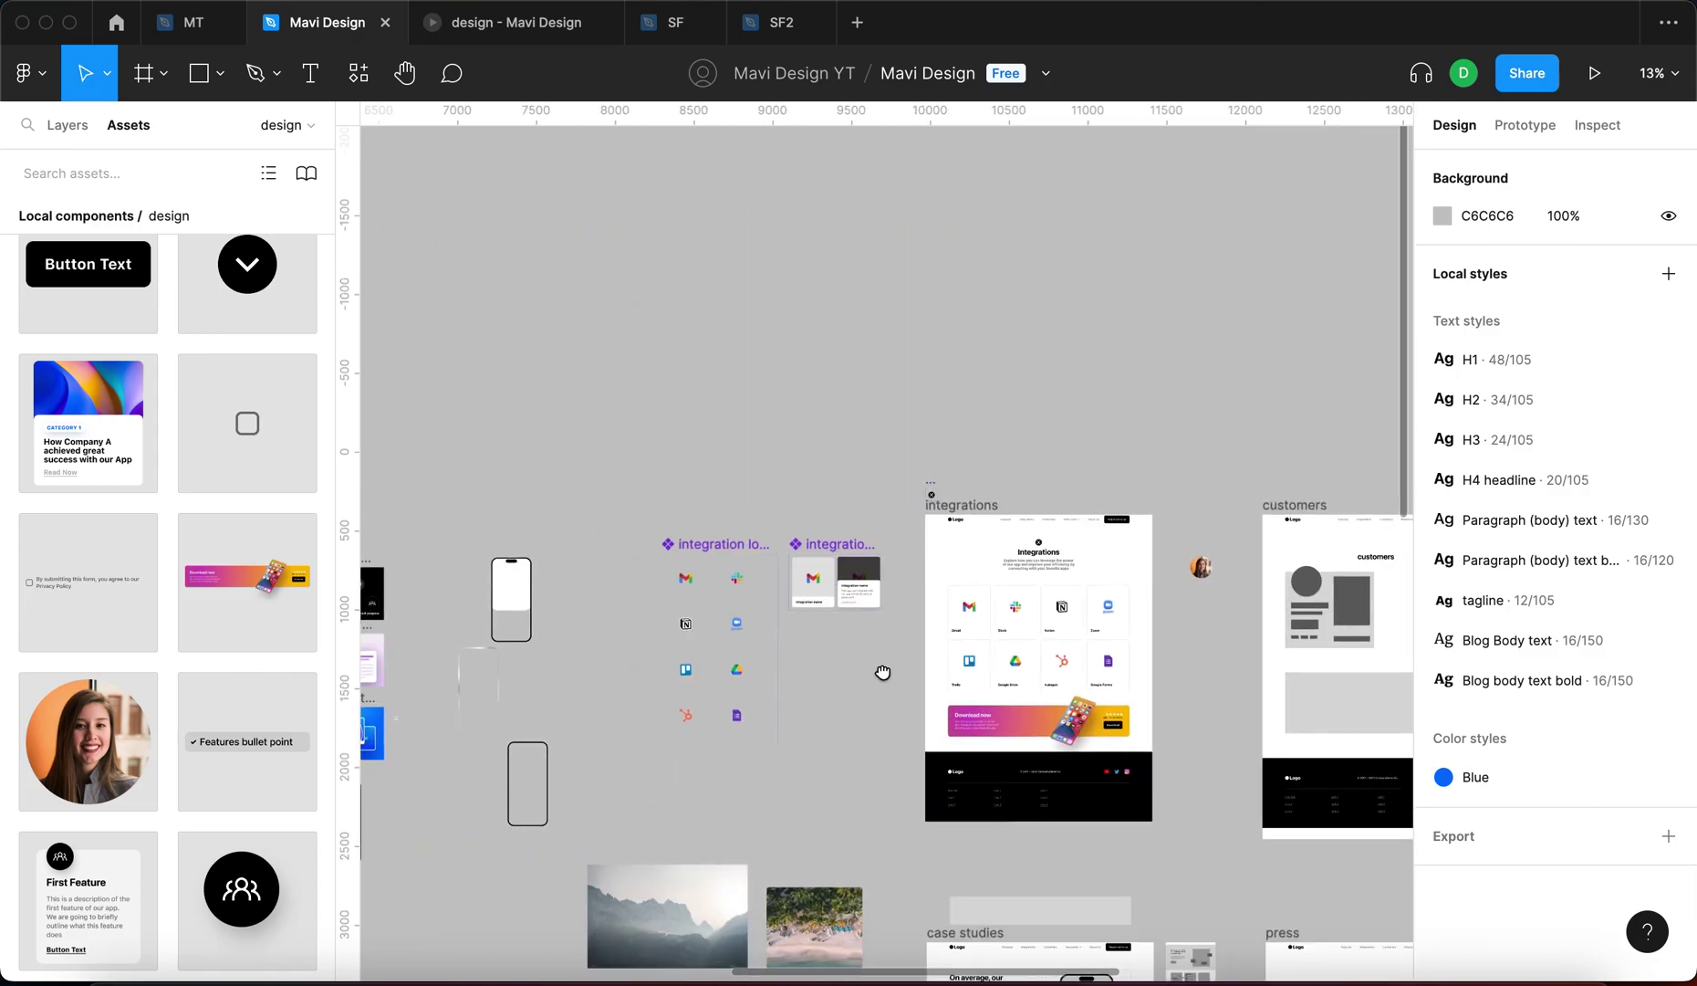
pyautogui.keyDown('ctrl'); pyautogui.scroll(12, 973, 513); pyautogui.keyUp('ctrl')
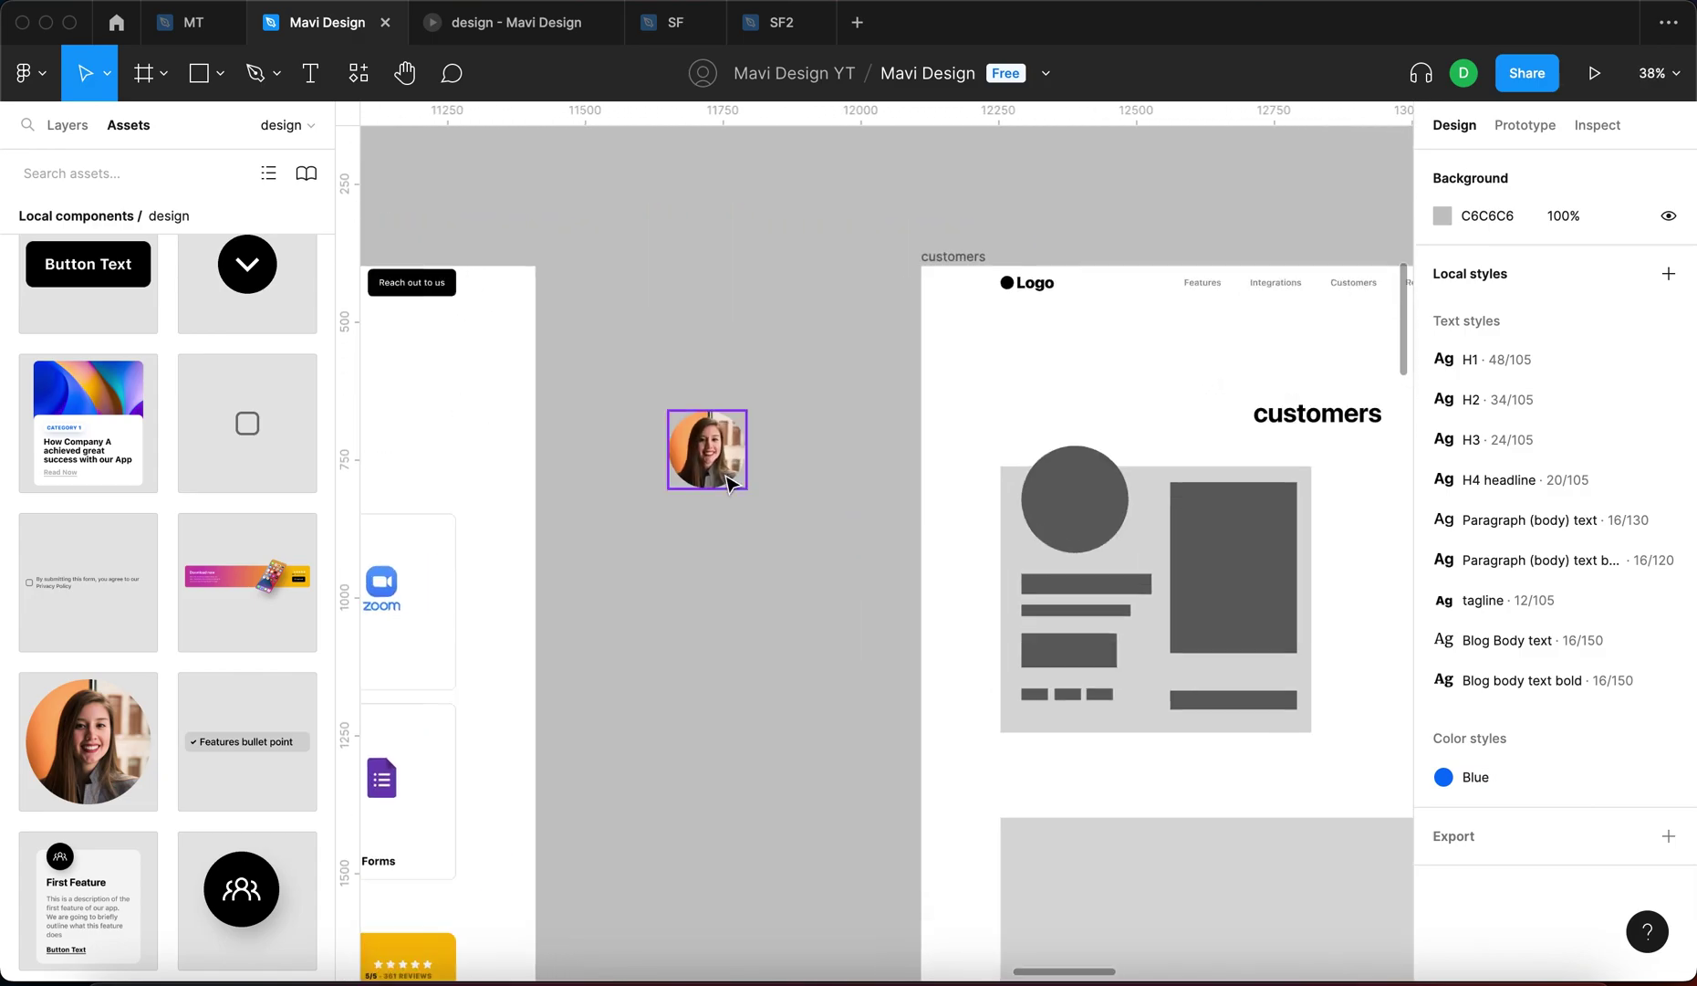
# Reposition the customer photo instance beside the customers page at X 11690, Y 717
pyautogui.click(681, 447)
pyautogui.moveTo(867, 476); pyautogui.dragTo(735, 440)
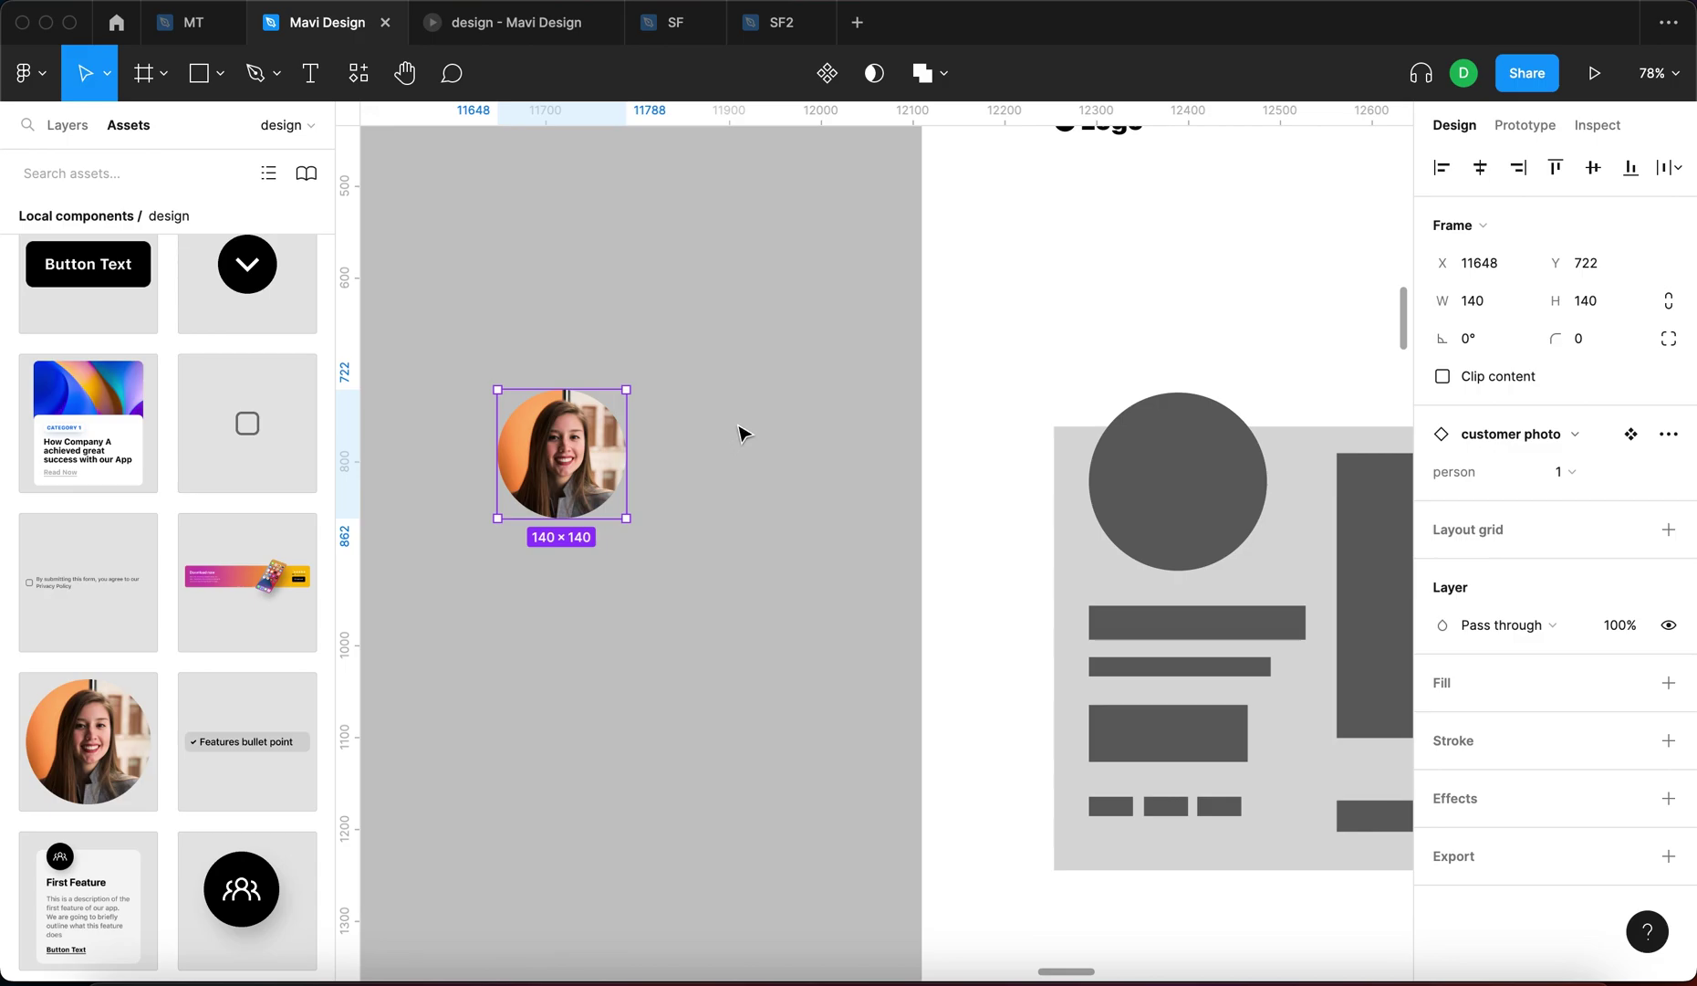
pyautogui.keyDown('ctrl'); pyautogui.scroll(-5, 740, 433); pyautogui.keyUp('ctrl')
pyautogui.moveTo(593, 411); pyautogui.dragTo(611, 406)
# Examine the customer quote cards on the homepage and the component area next to it
pyautogui.keyDown('ctrl'); pyautogui.scroll(-6, 652, 675); pyautogui.keyUp('ctrl')
pyautogui.hscroll(-15, 644, 669)
pyautogui.scroll(-5, 645, 669)
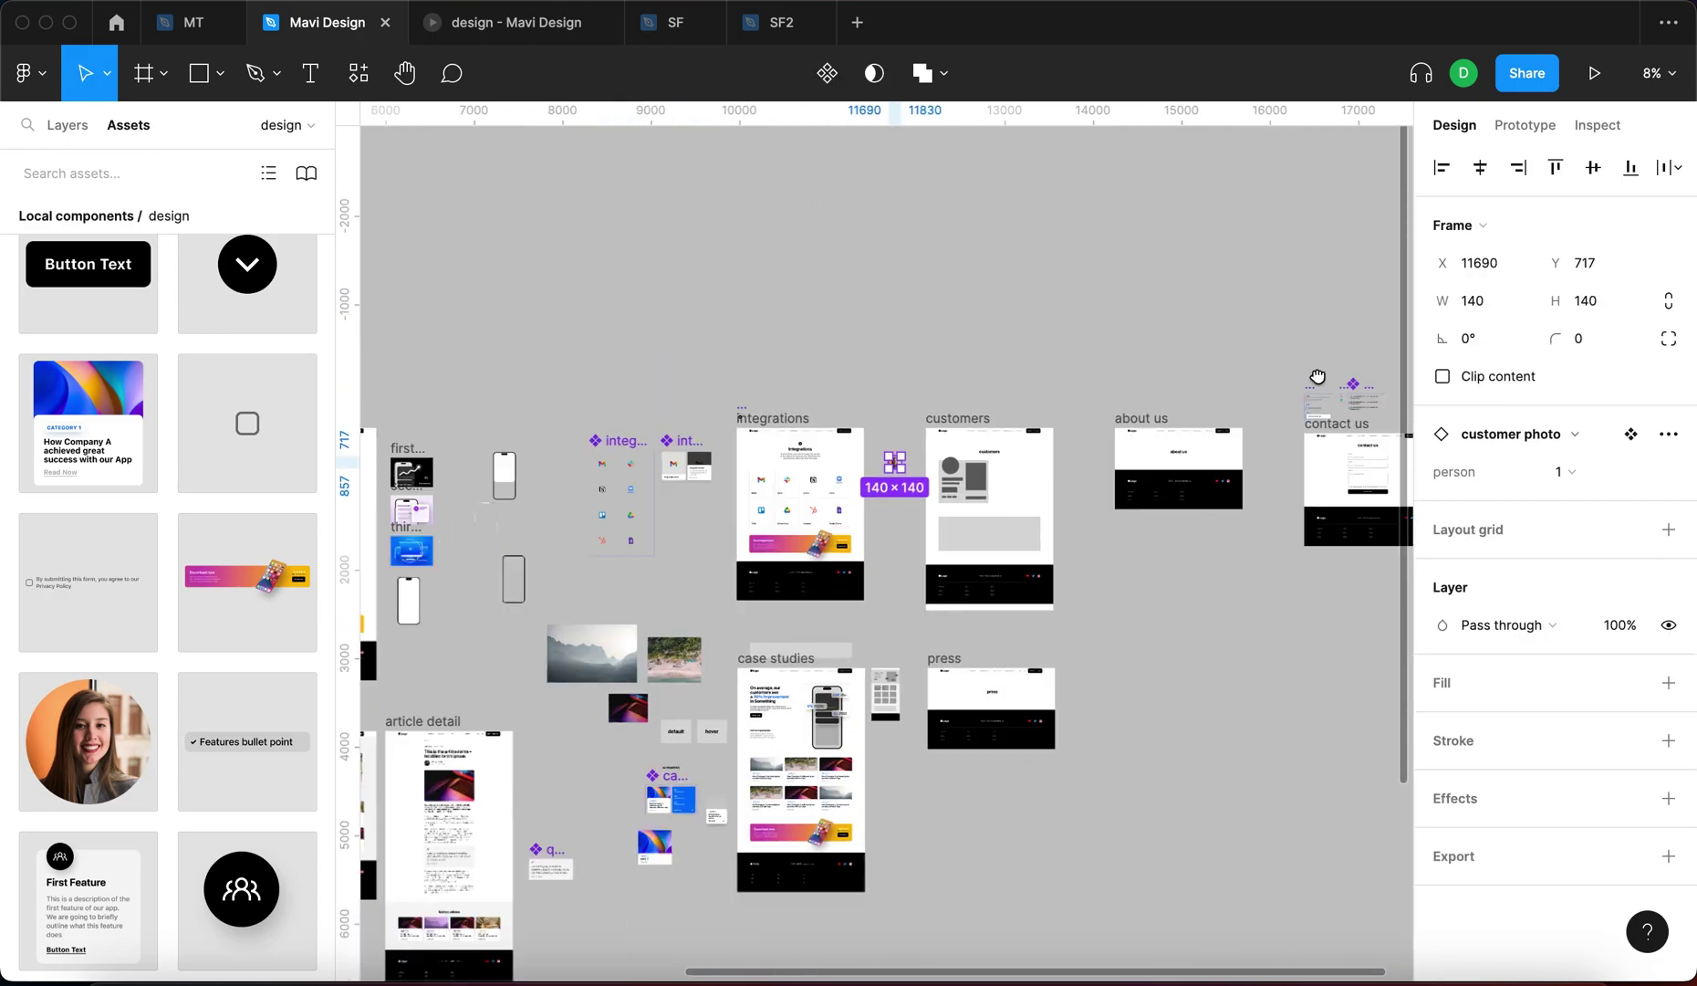
pyautogui.keyDown('ctrl'); pyautogui.scroll(10, 902, 500); pyautogui.keyUp('ctrl')
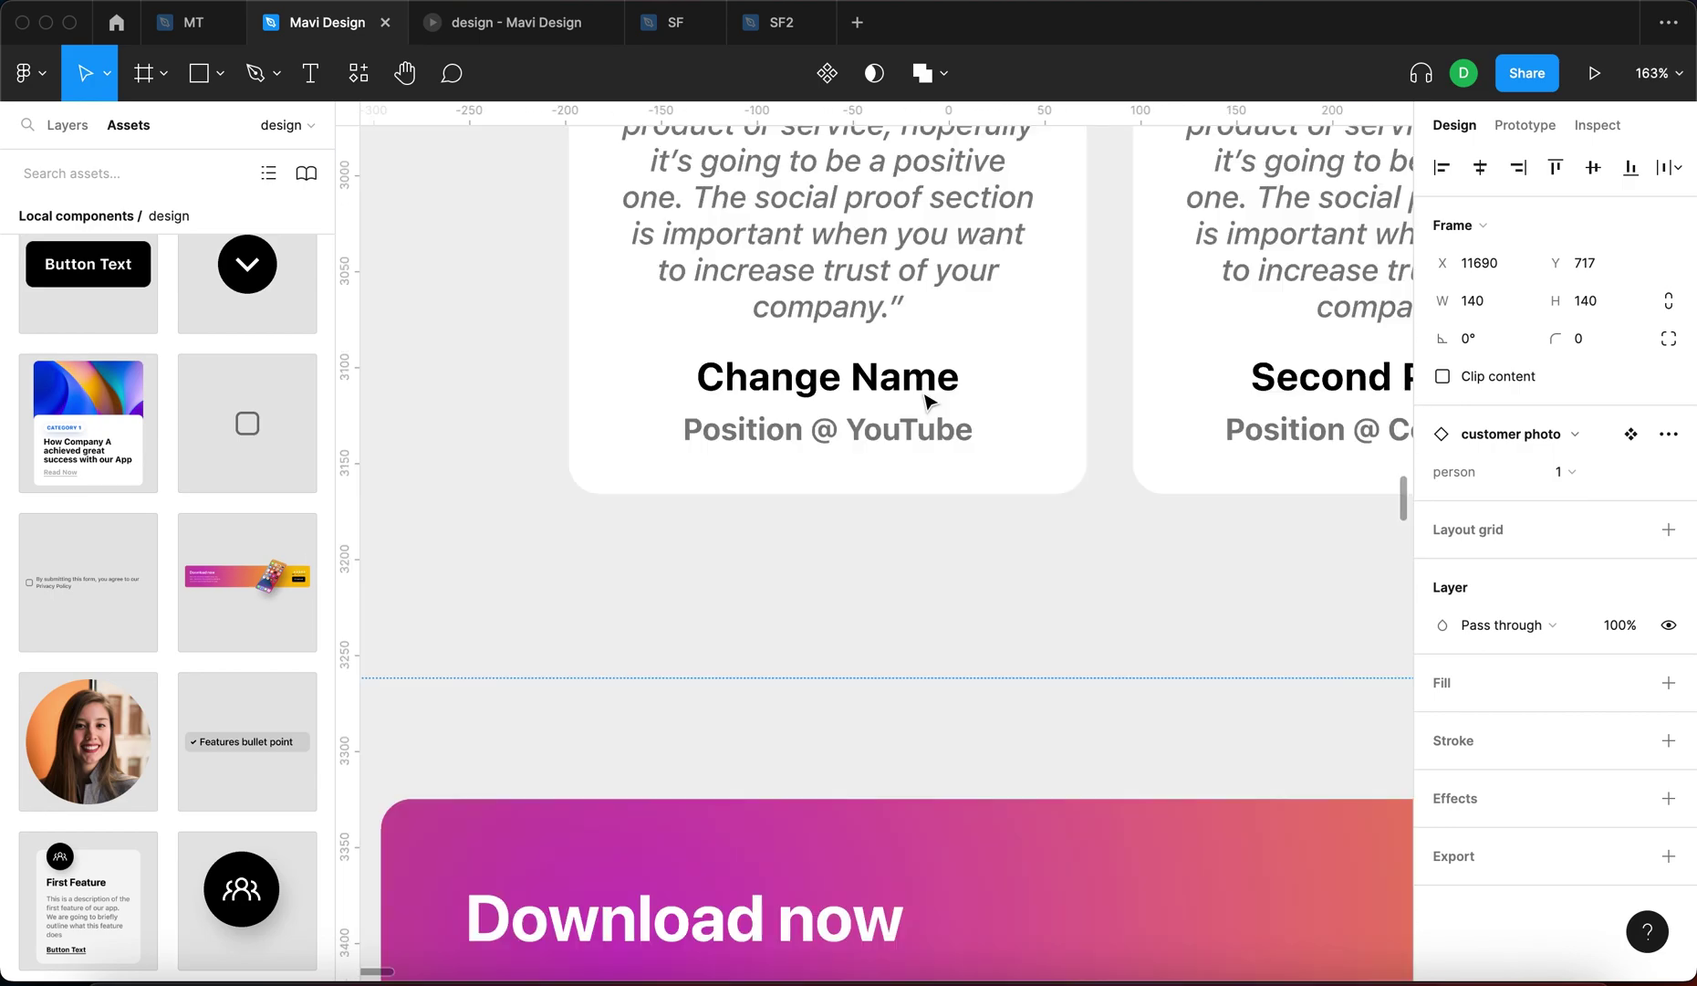
pyautogui.scroll(6, 926, 402)
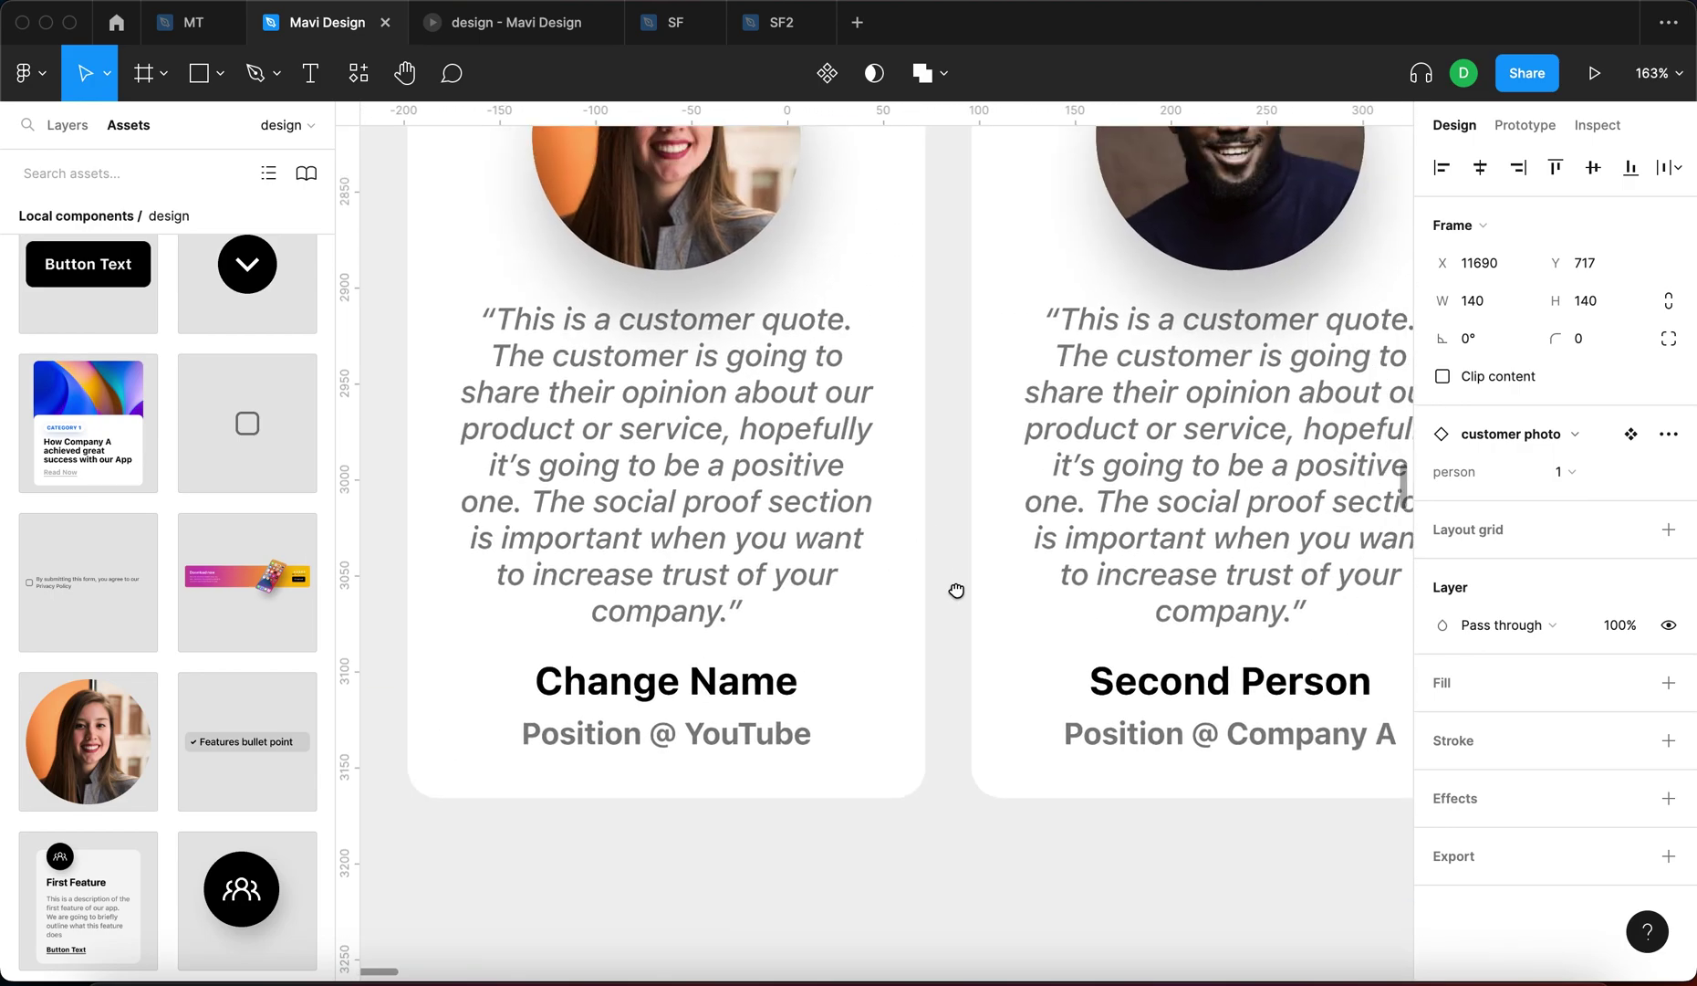
pyautogui.hscroll(2, 958, 591)
pyautogui.scroll(-5, 871, 572)
pyautogui.keyDown('ctrl'); pyautogui.scroll(-10, 871, 572); pyautogui.keyUp('ctrl')
pyautogui.hscroll(3, 864, 553)
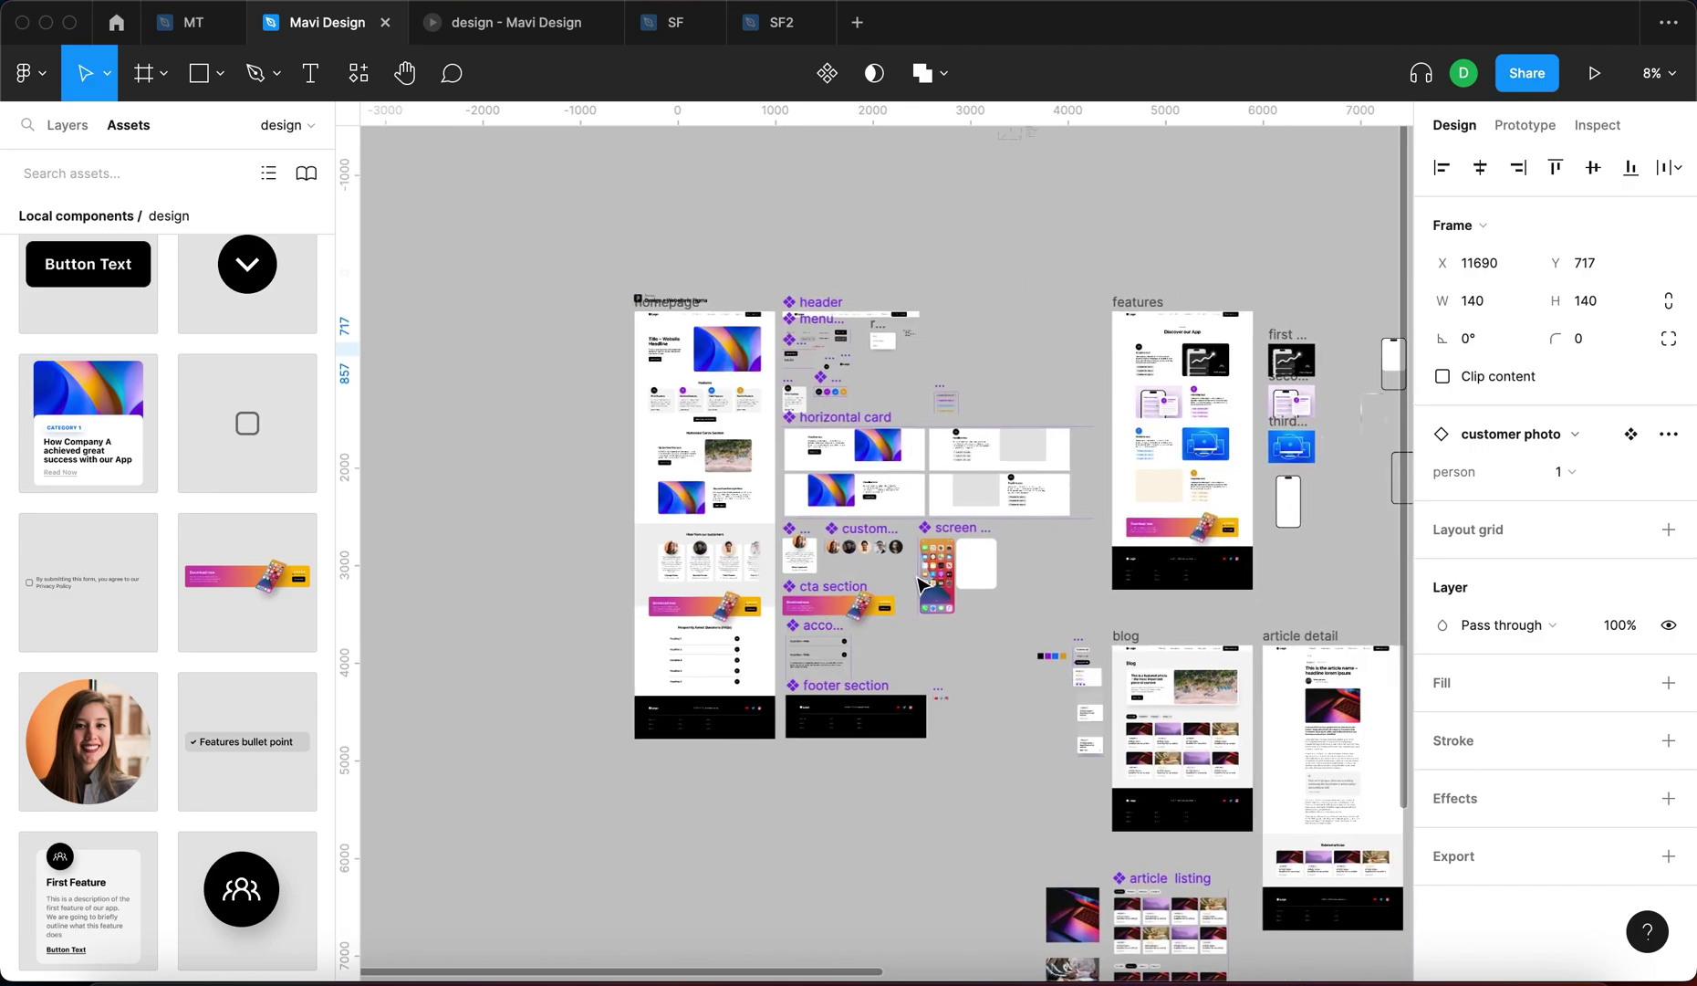
# Create an instance of the quote component below the customer photo variants at X 1502, Y 2938
pyautogui.scroll(-1, 786, 573)
pyautogui.keyDown('ctrl'); pyautogui.scroll(6, 791, 575); pyautogui.keyUp('ctrl')
pyautogui.click(894, 521)
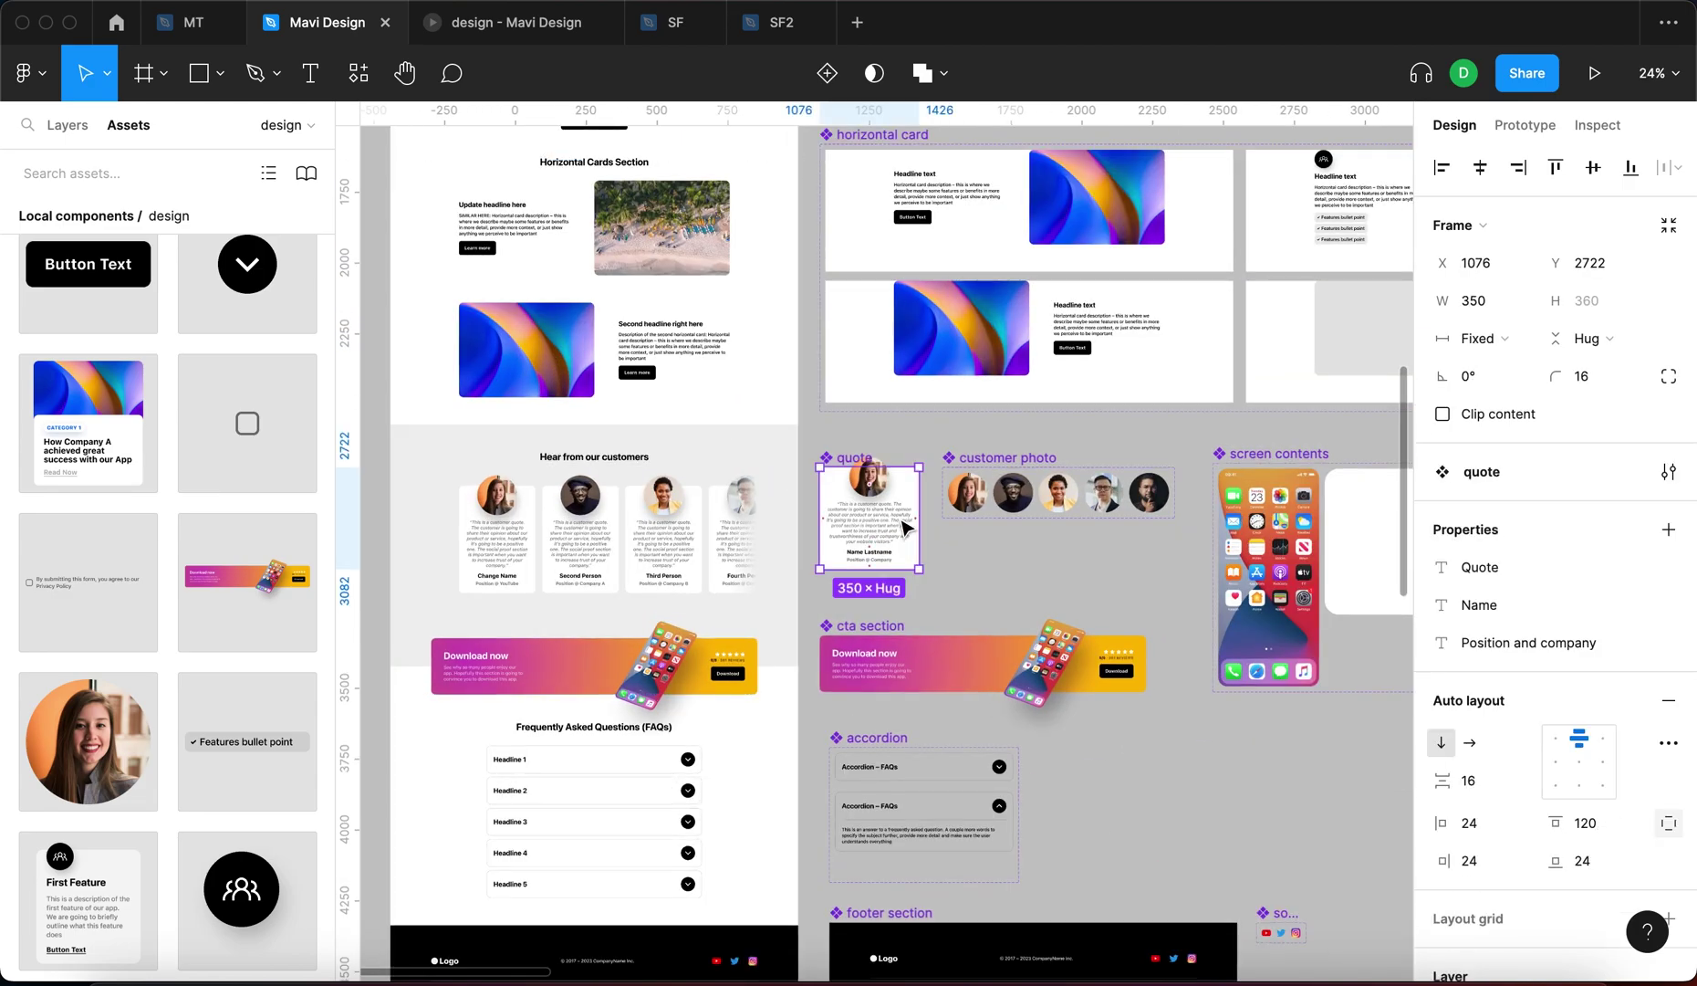
pyautogui.keyDown('ctrl'); pyautogui.scroll(2, 904, 525); pyautogui.keyUp('ctrl')
pyautogui.keyDown('ctrl'); pyautogui.scroll(-3, 903, 526); pyautogui.keyUp('ctrl')
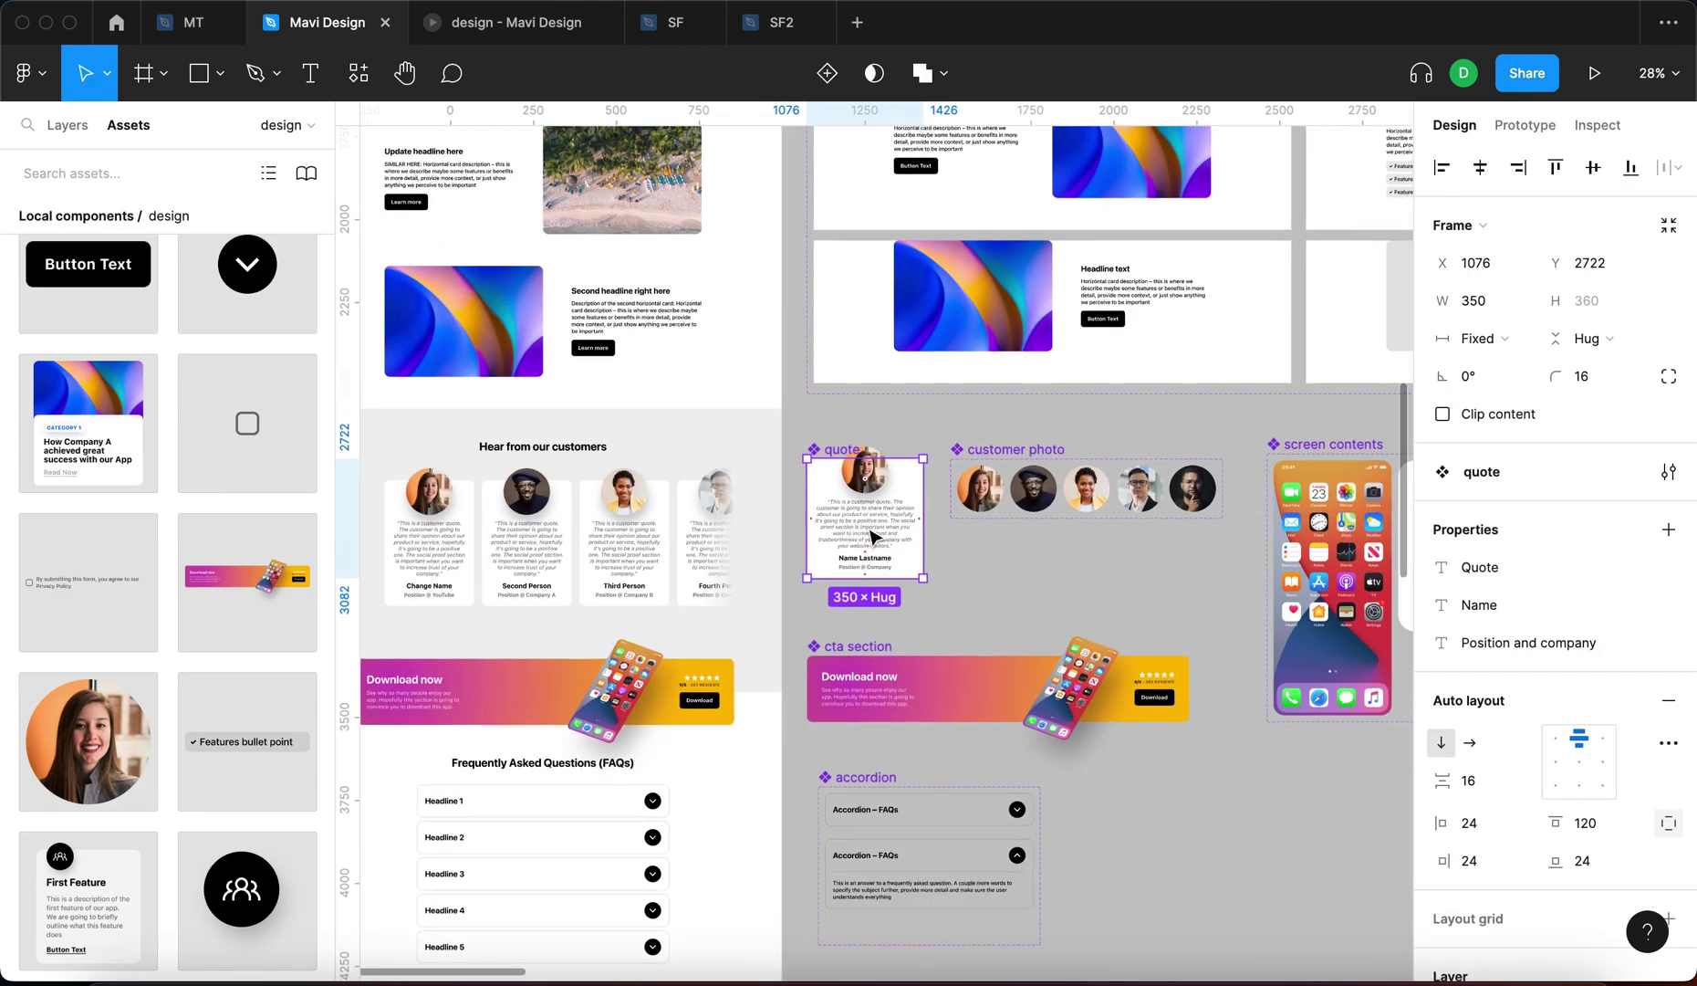
pyautogui.keyDown('alt'); pyautogui.moveTo(865, 521); pyautogui.dragTo(1034, 595); pyautogui.keyUp('alt')
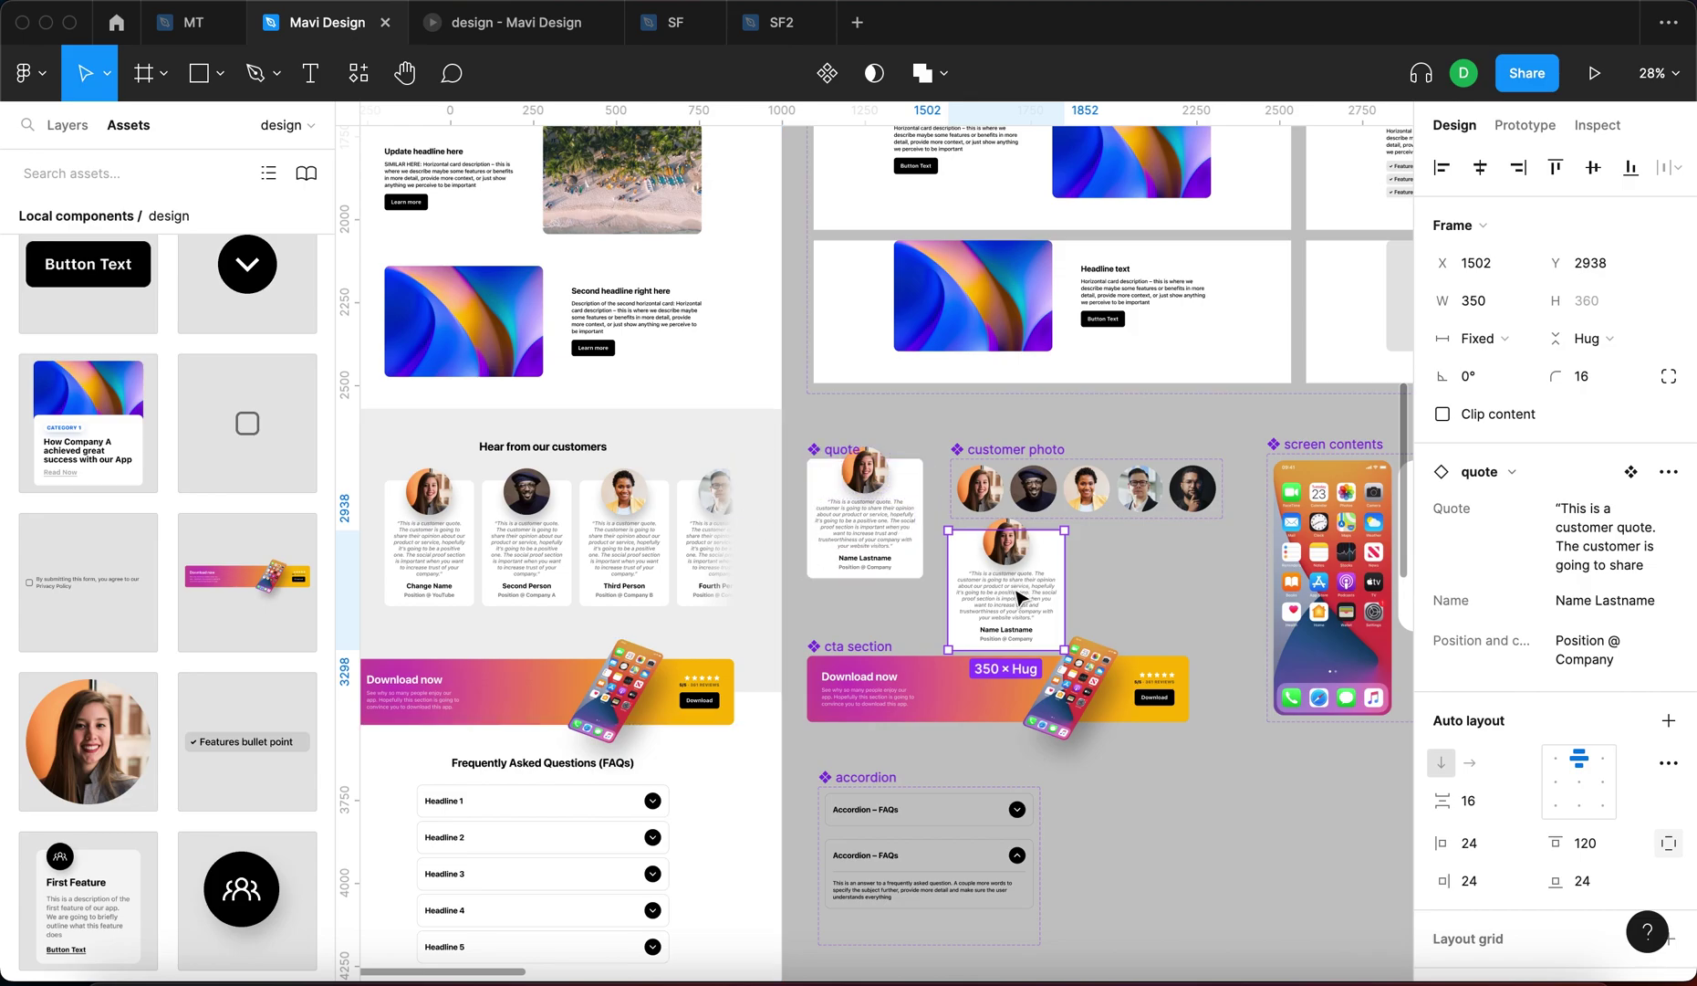
# Bring the quote instance over beside the customers page, above the customer photo, at X 11690, Y 314
pyautogui.moveTo(1018, 601); pyautogui.dragTo(730, 429)
pyautogui.scroll(-10, 1015, 591)
pyautogui.hscroll(10, 1110, 500)
pyautogui.scroll(10, 1193, 399)
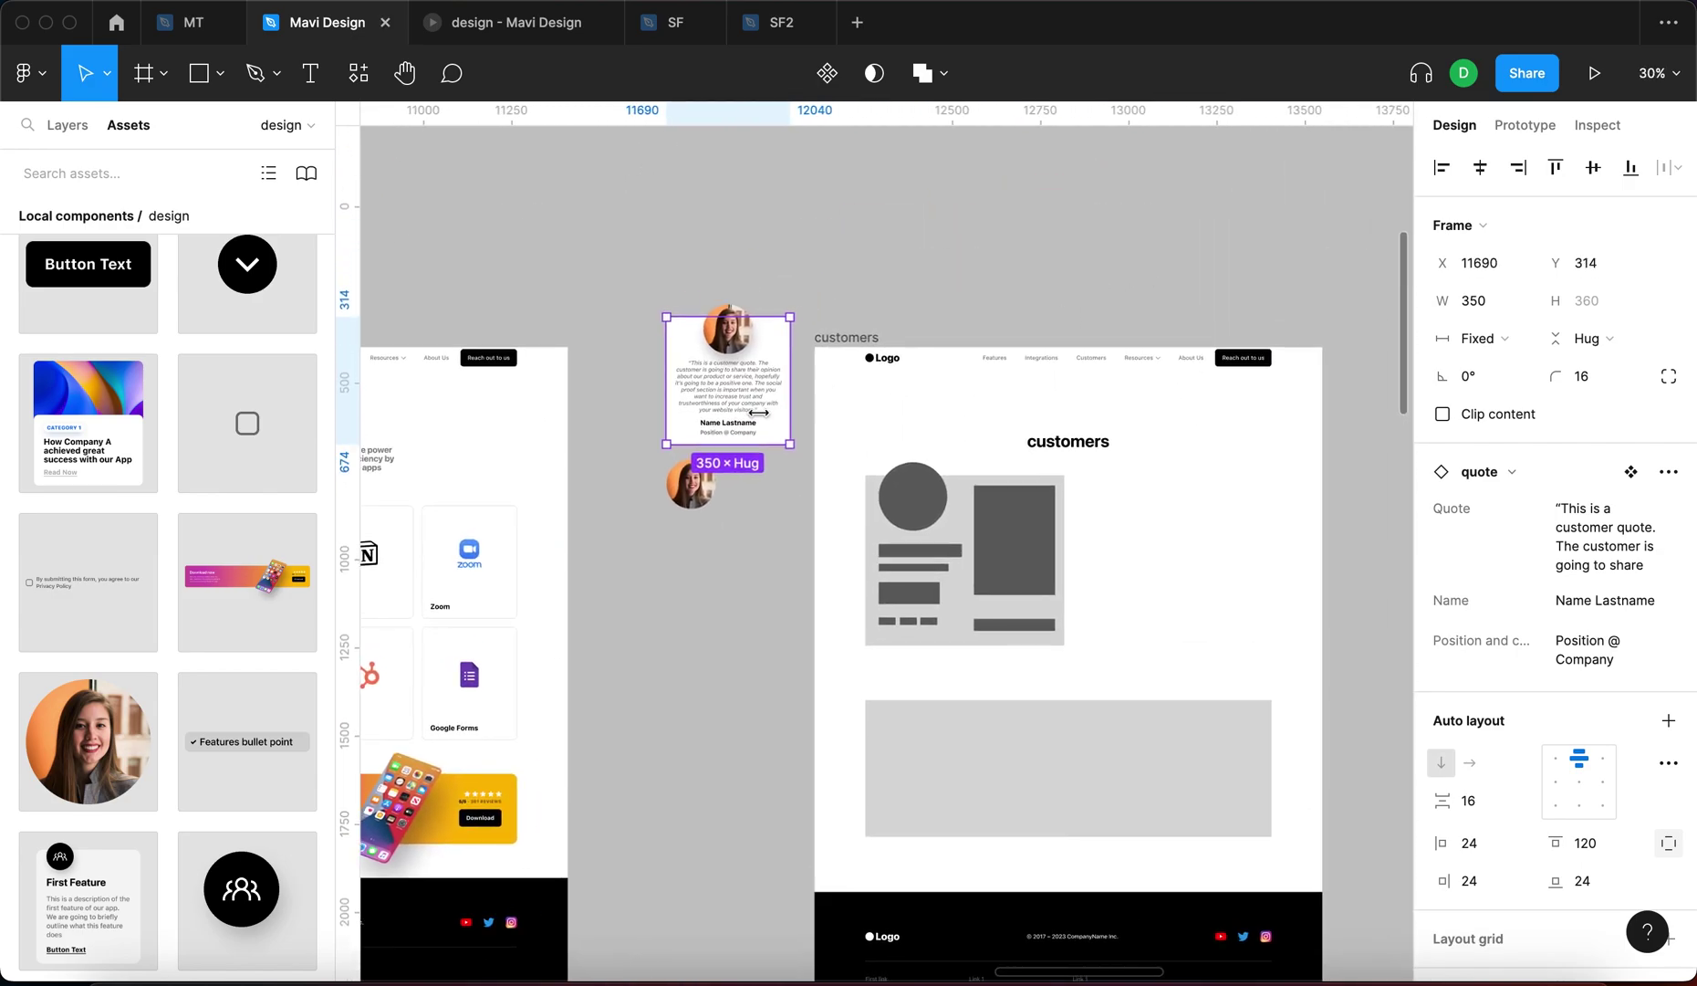
# Rearrange the quote card below the separate customer photo and detach the card from its component
pyautogui.scroll(6, 730, 432)
pyautogui.moveTo(726, 362); pyautogui.dragTo(726, 371)
pyautogui.moveTo(647, 578); pyautogui.dragTo(489, 341)
pyautogui.moveTo(757, 332); pyautogui.dragTo(849, 594)
pyautogui.press('alt+super+b')
pyautogui.click(849, 532)
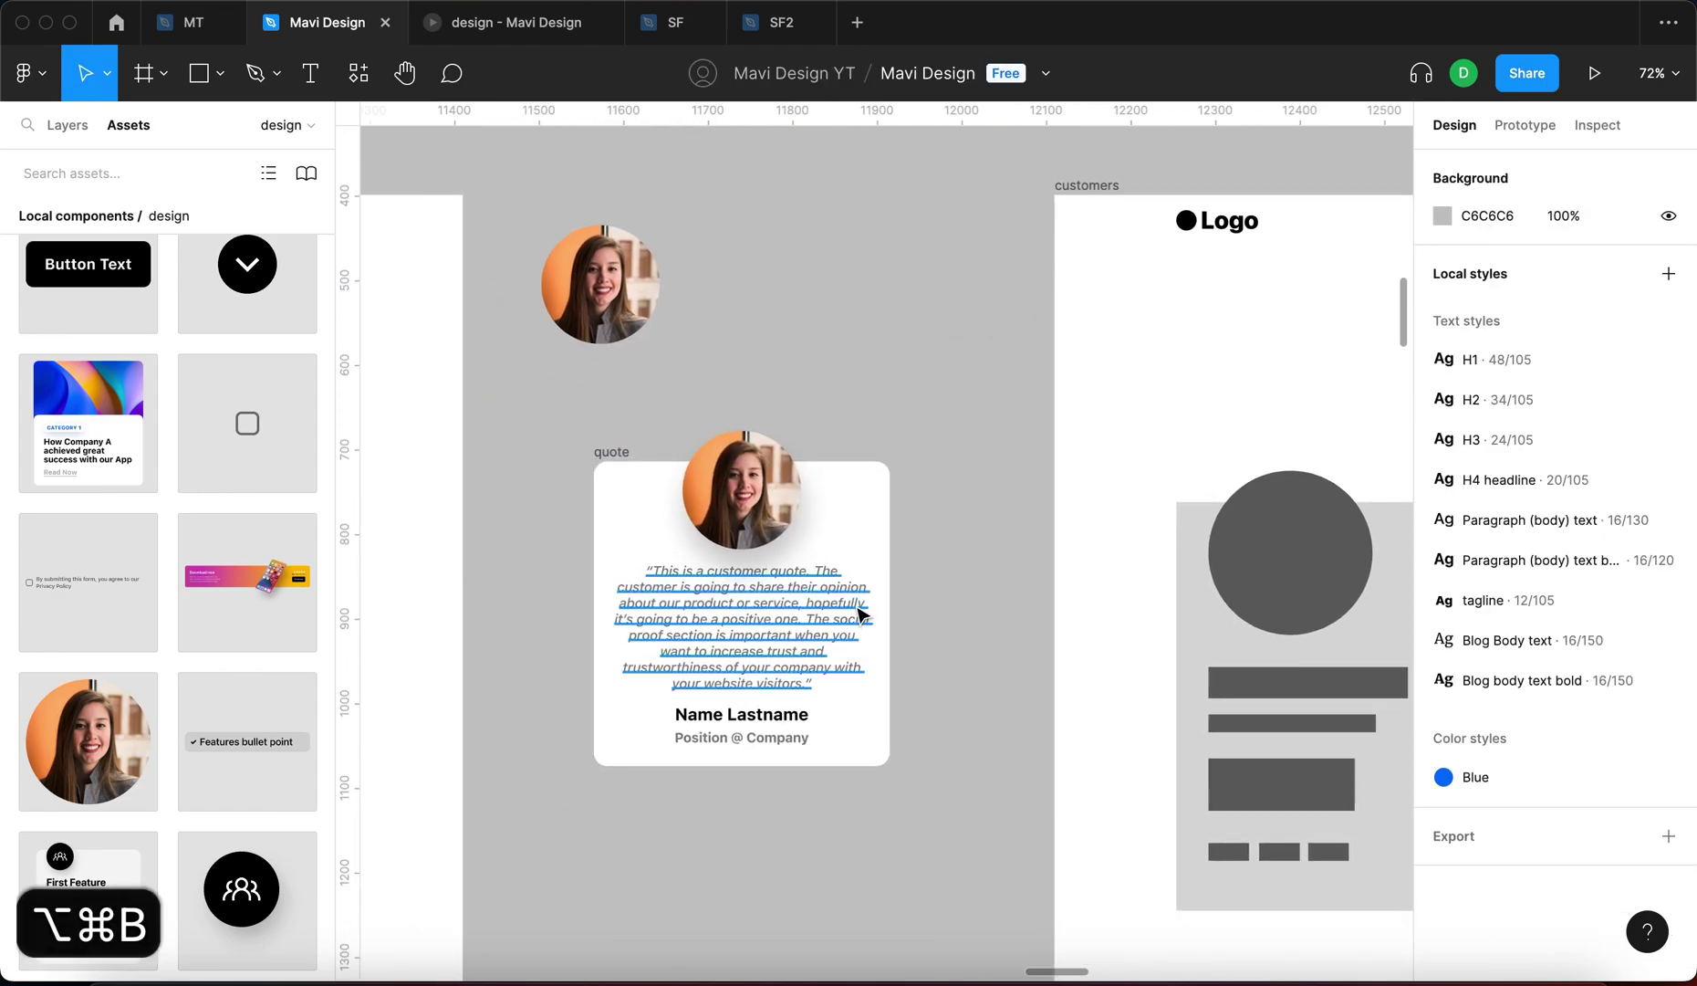
# Try to change the order of the quote text within the detached card
pyautogui.click(858, 607)
pyautogui.press('super+bracketright')
pyautogui.press('super+bracketleft')
pyautogui.press('super+bracketleft')
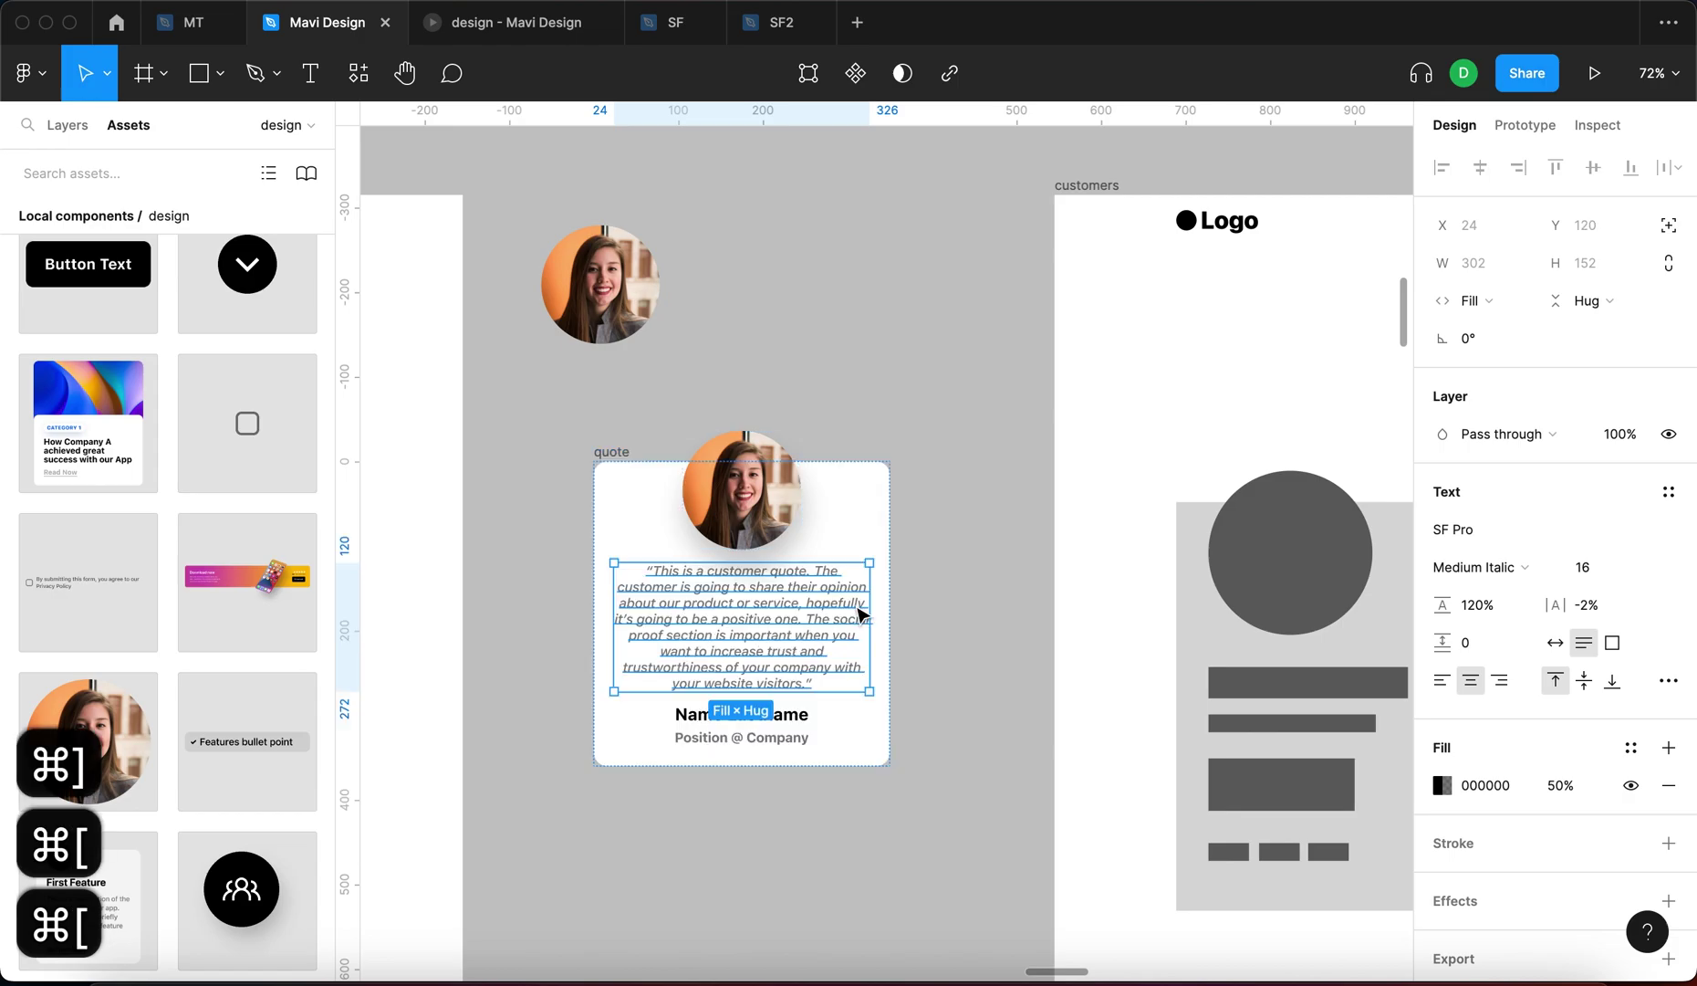
# Move the detached quote card to X 11483, Y 672 and widen it to 355
pyautogui.click(763, 527)
pyautogui.click(978, 542)
pyautogui.moveTo(625, 461); pyautogui.dragTo(556, 426)
pyautogui.click(556, 426)
pyautogui.moveTo(820, 493); pyautogui.dragTo(822, 557)
pyautogui.click(907, 636)
pyautogui.hscroll(-3, 865, 500)
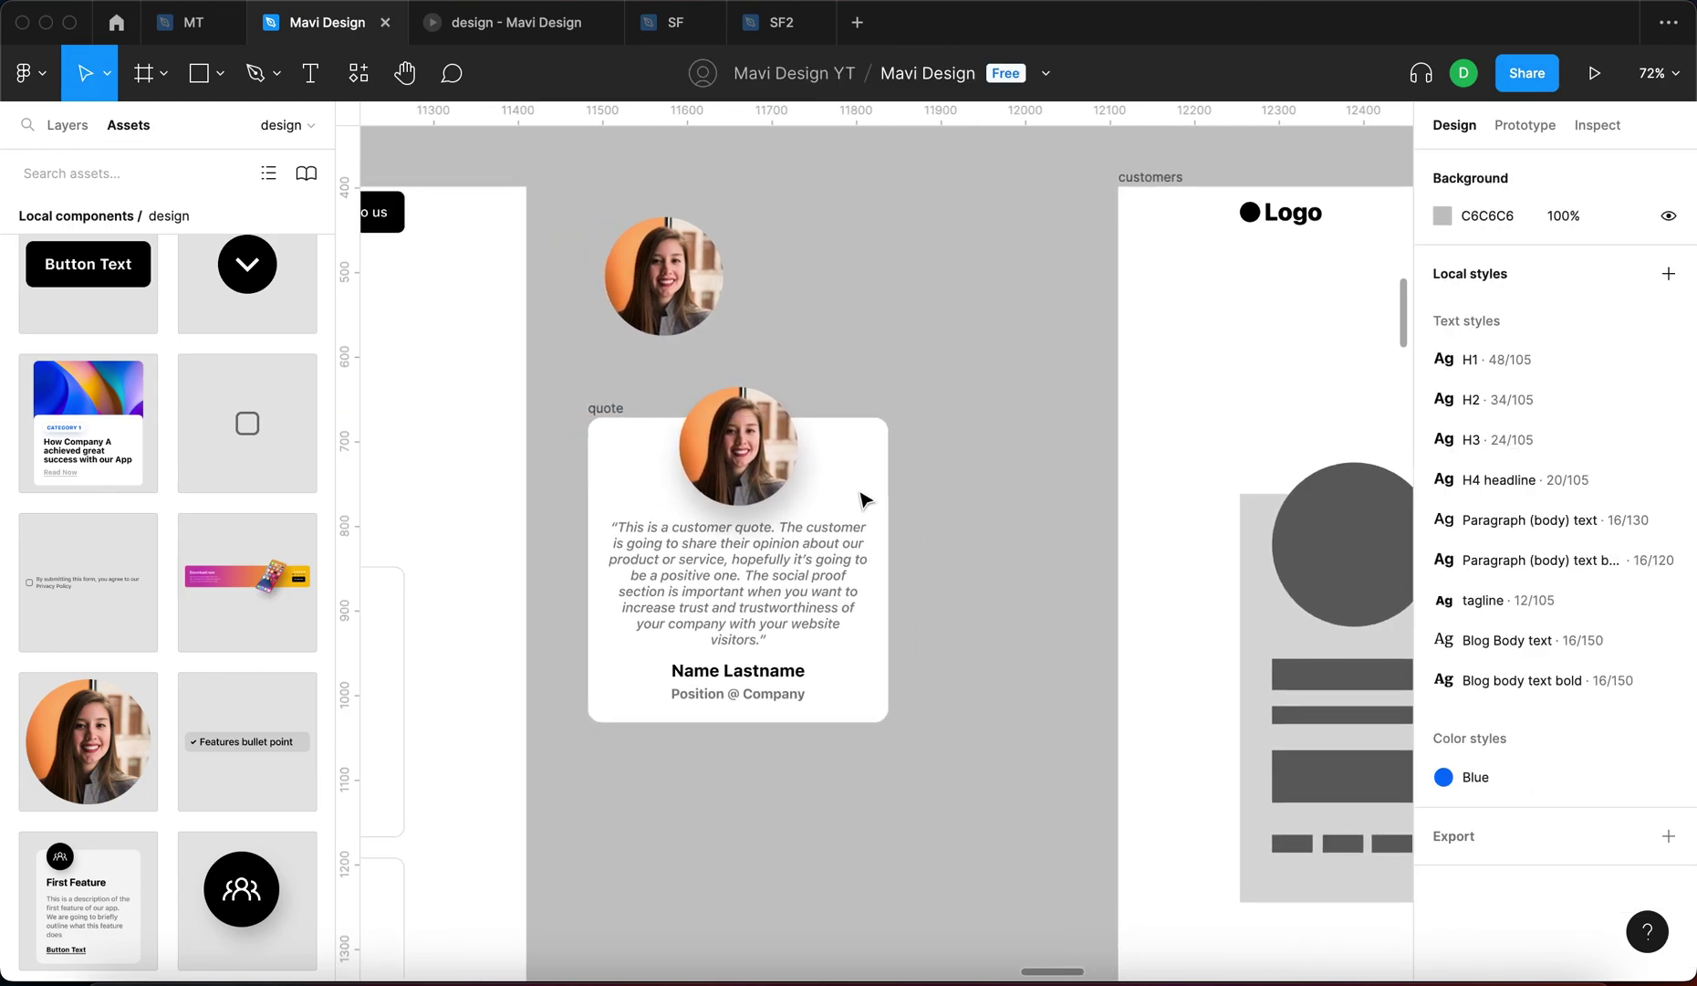
pyautogui.click(858, 503)
pyautogui.hscroll(2, 966, 496)
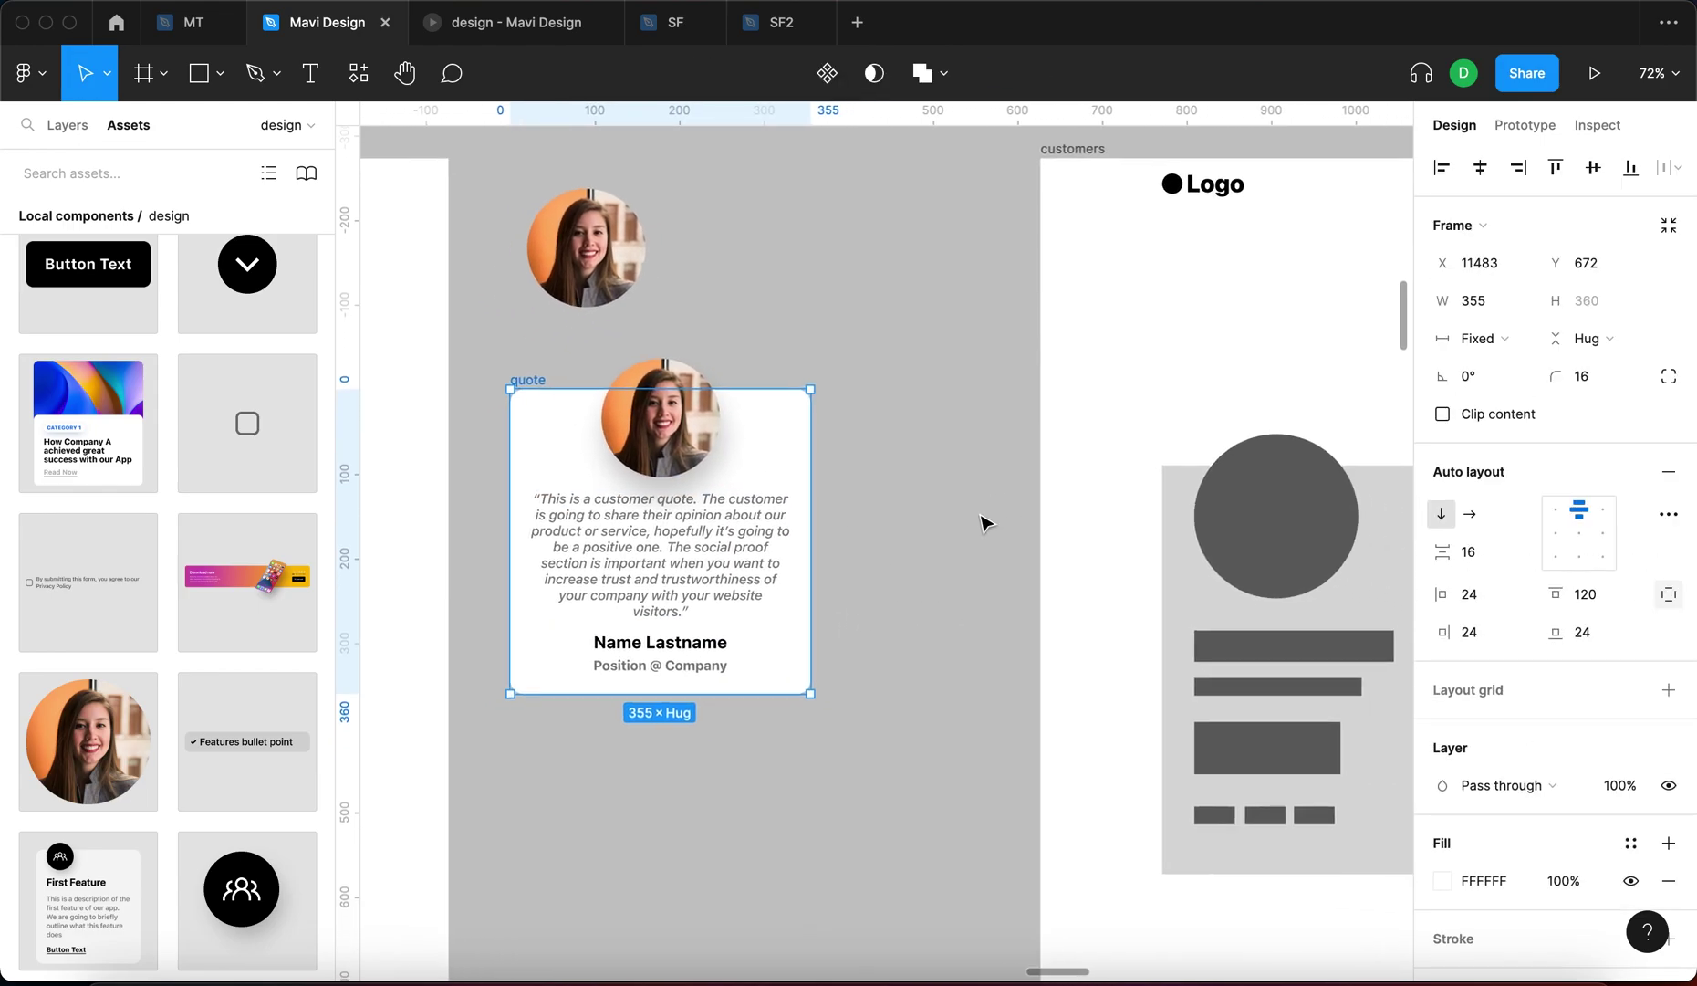
pyautogui.scroll(-2, 986, 522)
pyautogui.hscroll(3, 986, 522)
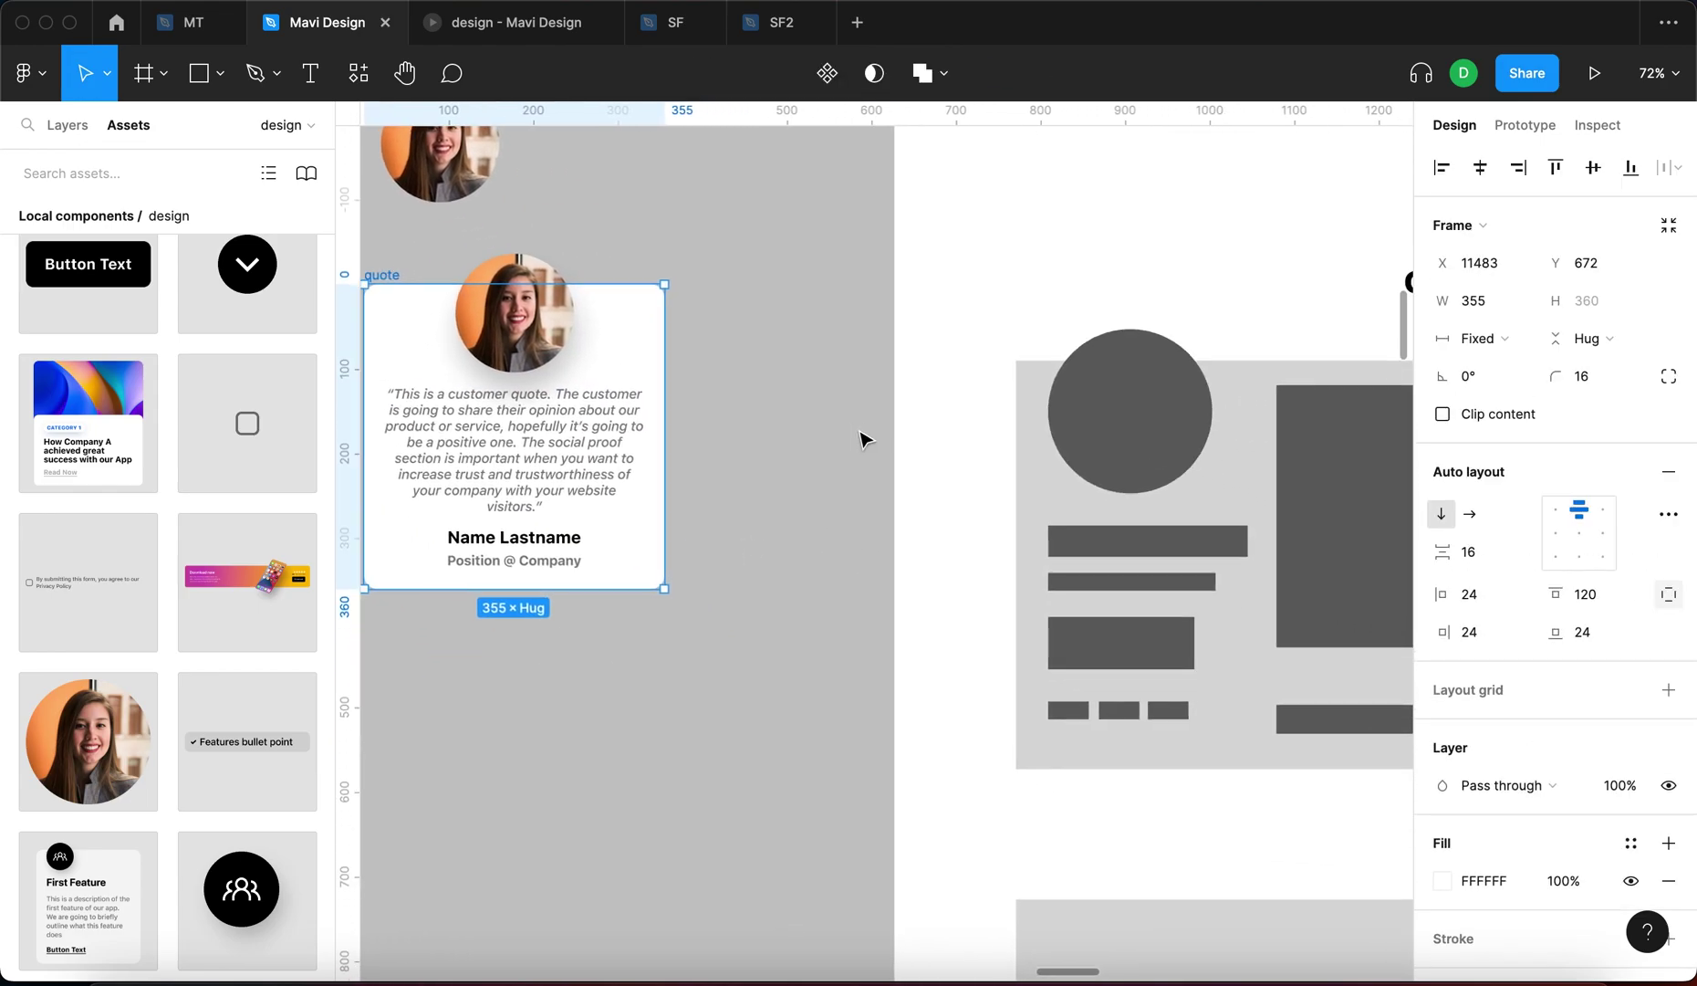
# Move the name and position group above the quote text in the detached quote card
pyautogui.click(810, 508)
pyautogui.moveTo(776, 474); pyautogui.dragTo(846, 489)
pyautogui.keyDown('super'); pyautogui.click(694, 477); pyautogui.keyUp('super')
pyautogui.click(538, 336)
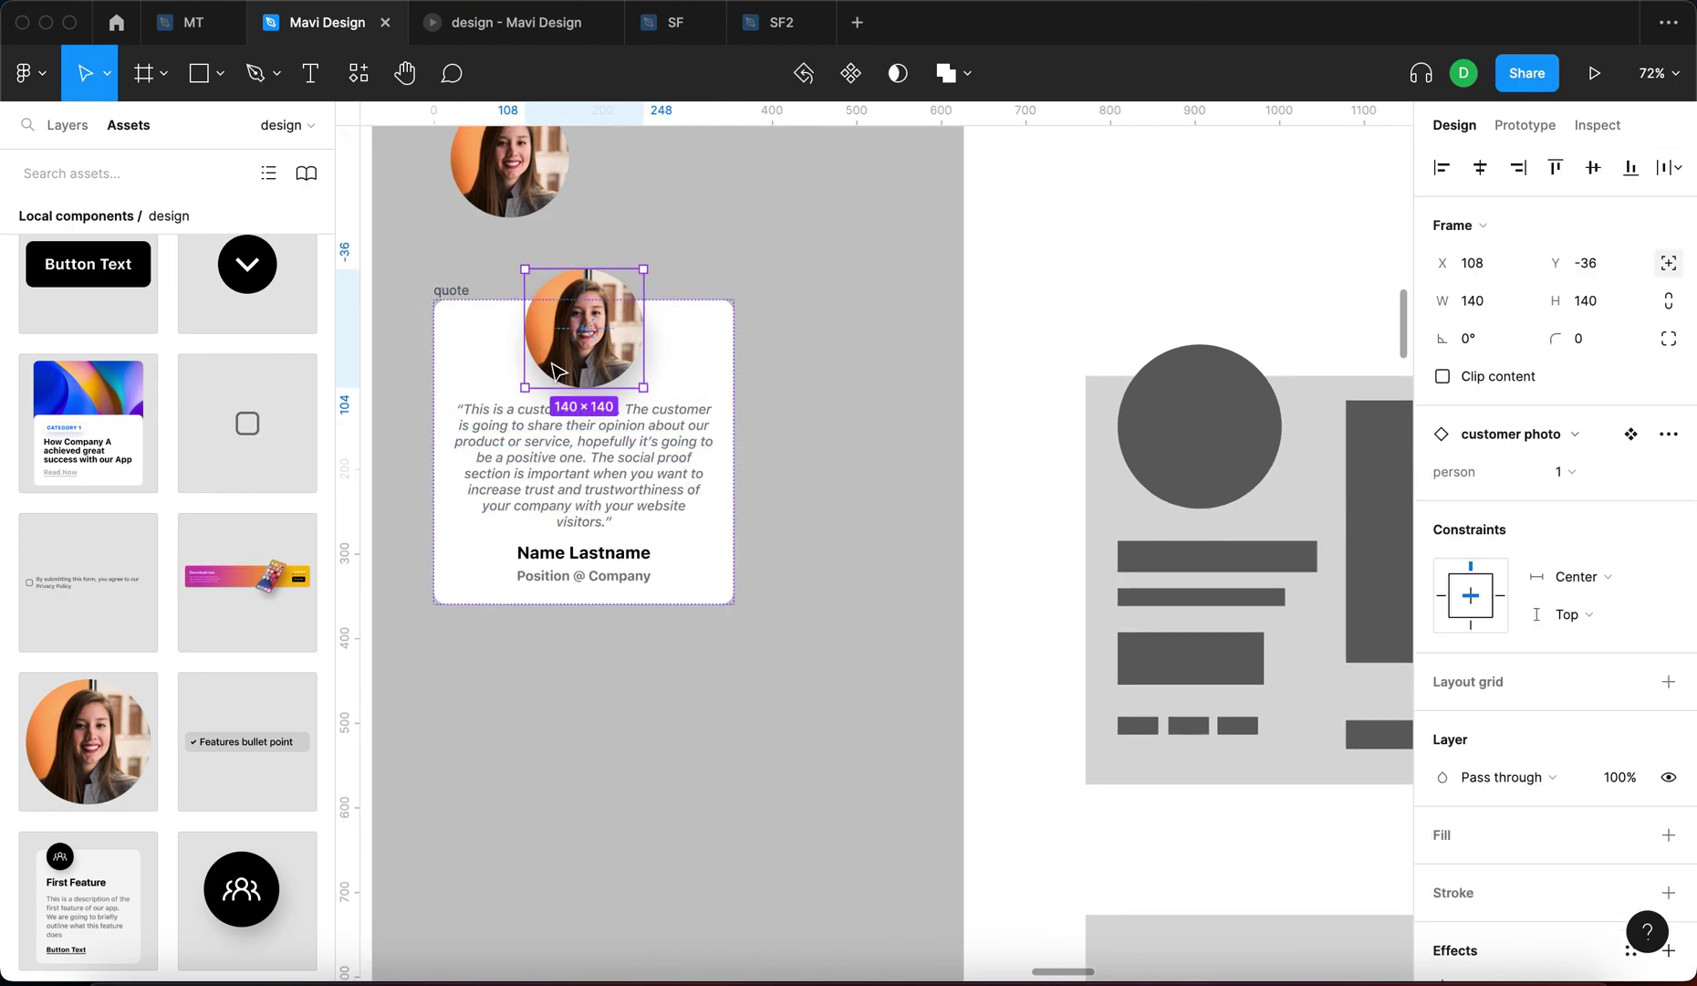
pyautogui.click(618, 561)
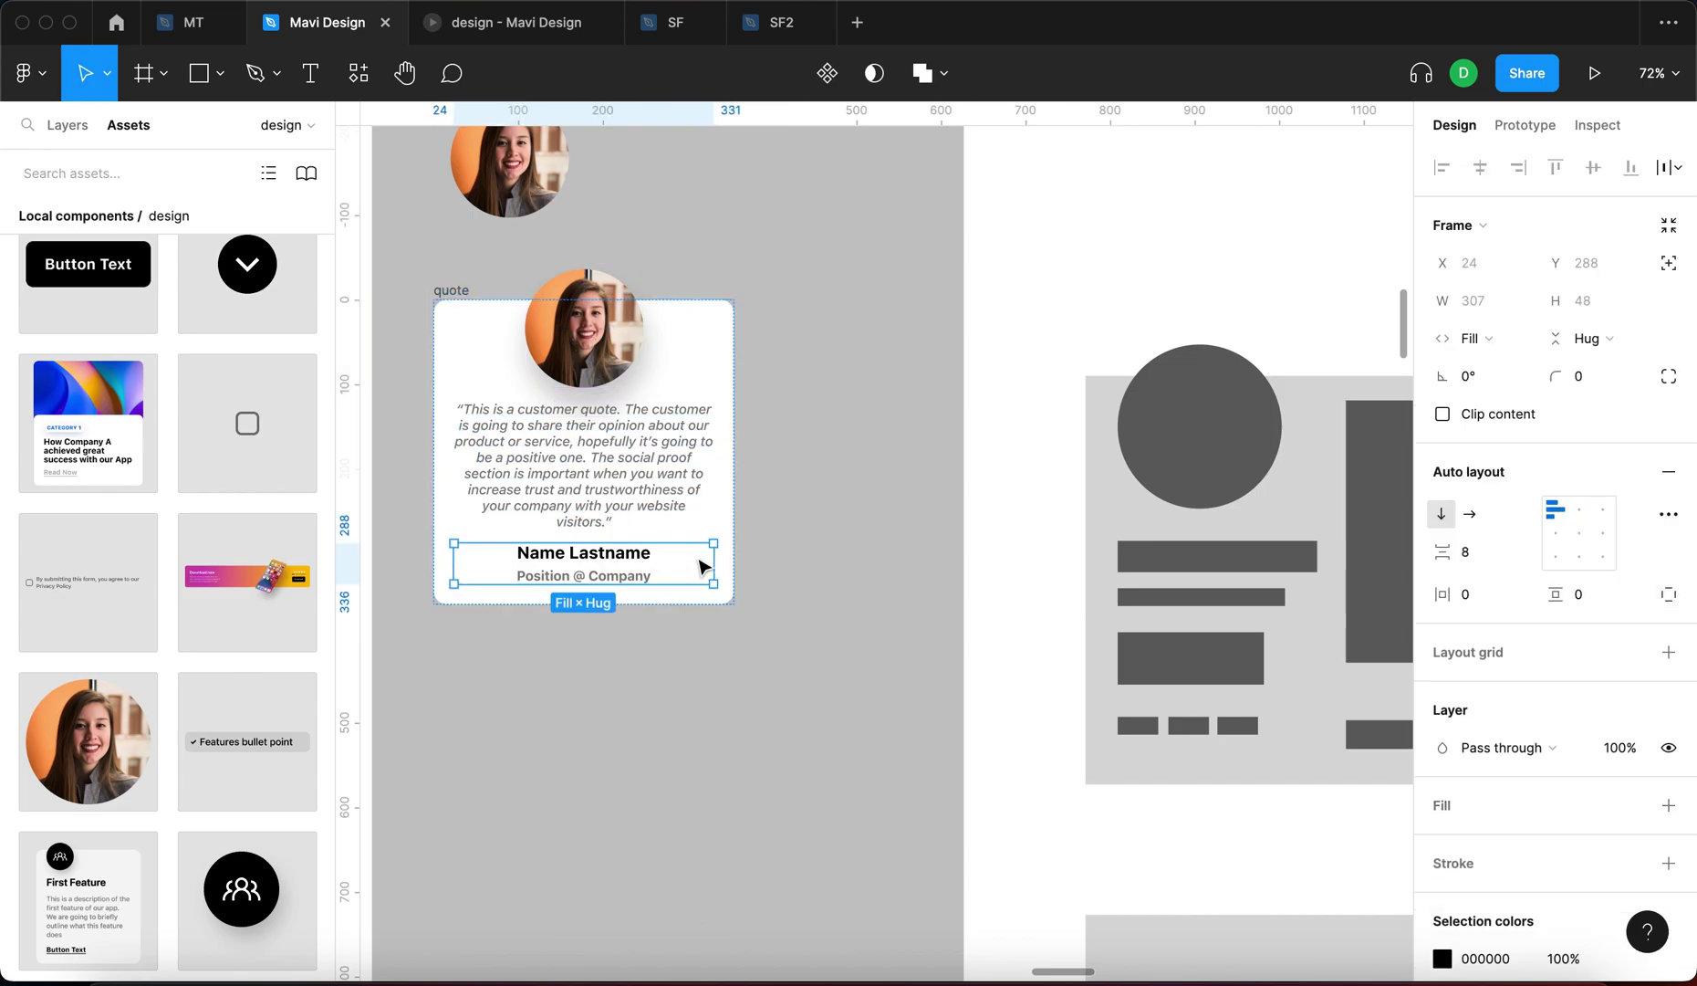
pyautogui.click(66, 124)
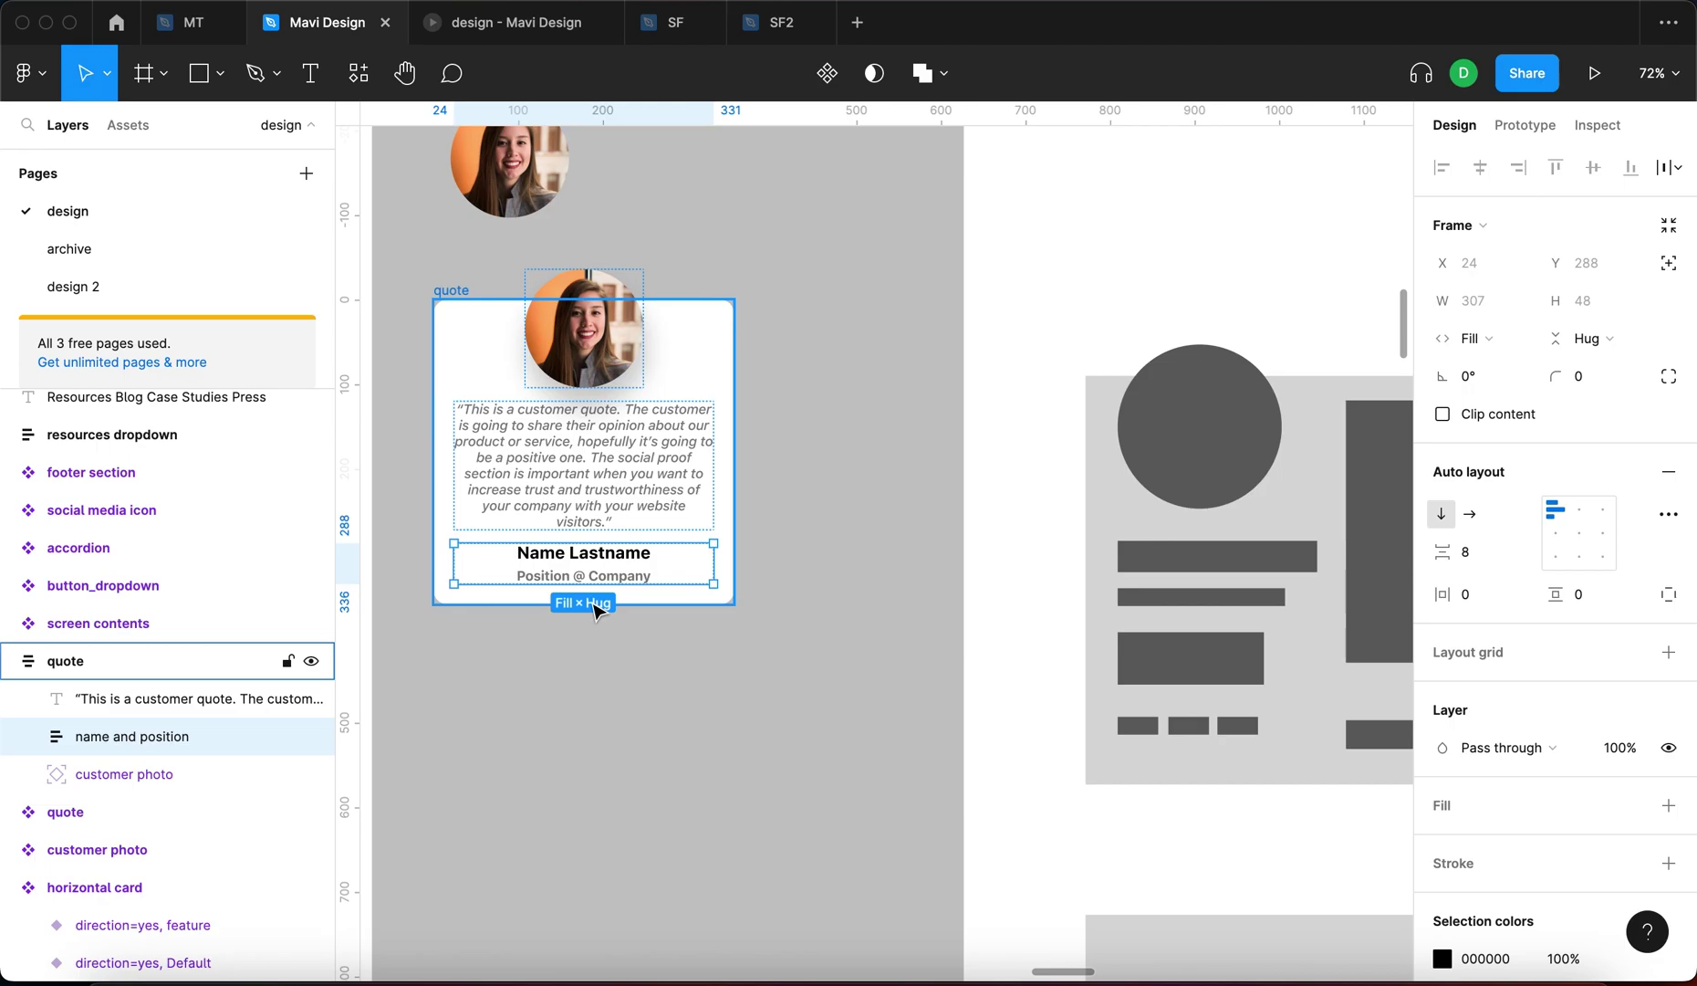
pyautogui.press('super+bracketleft')
pyautogui.press('super+bracketleft')
pyautogui.press('super+bracketleft')
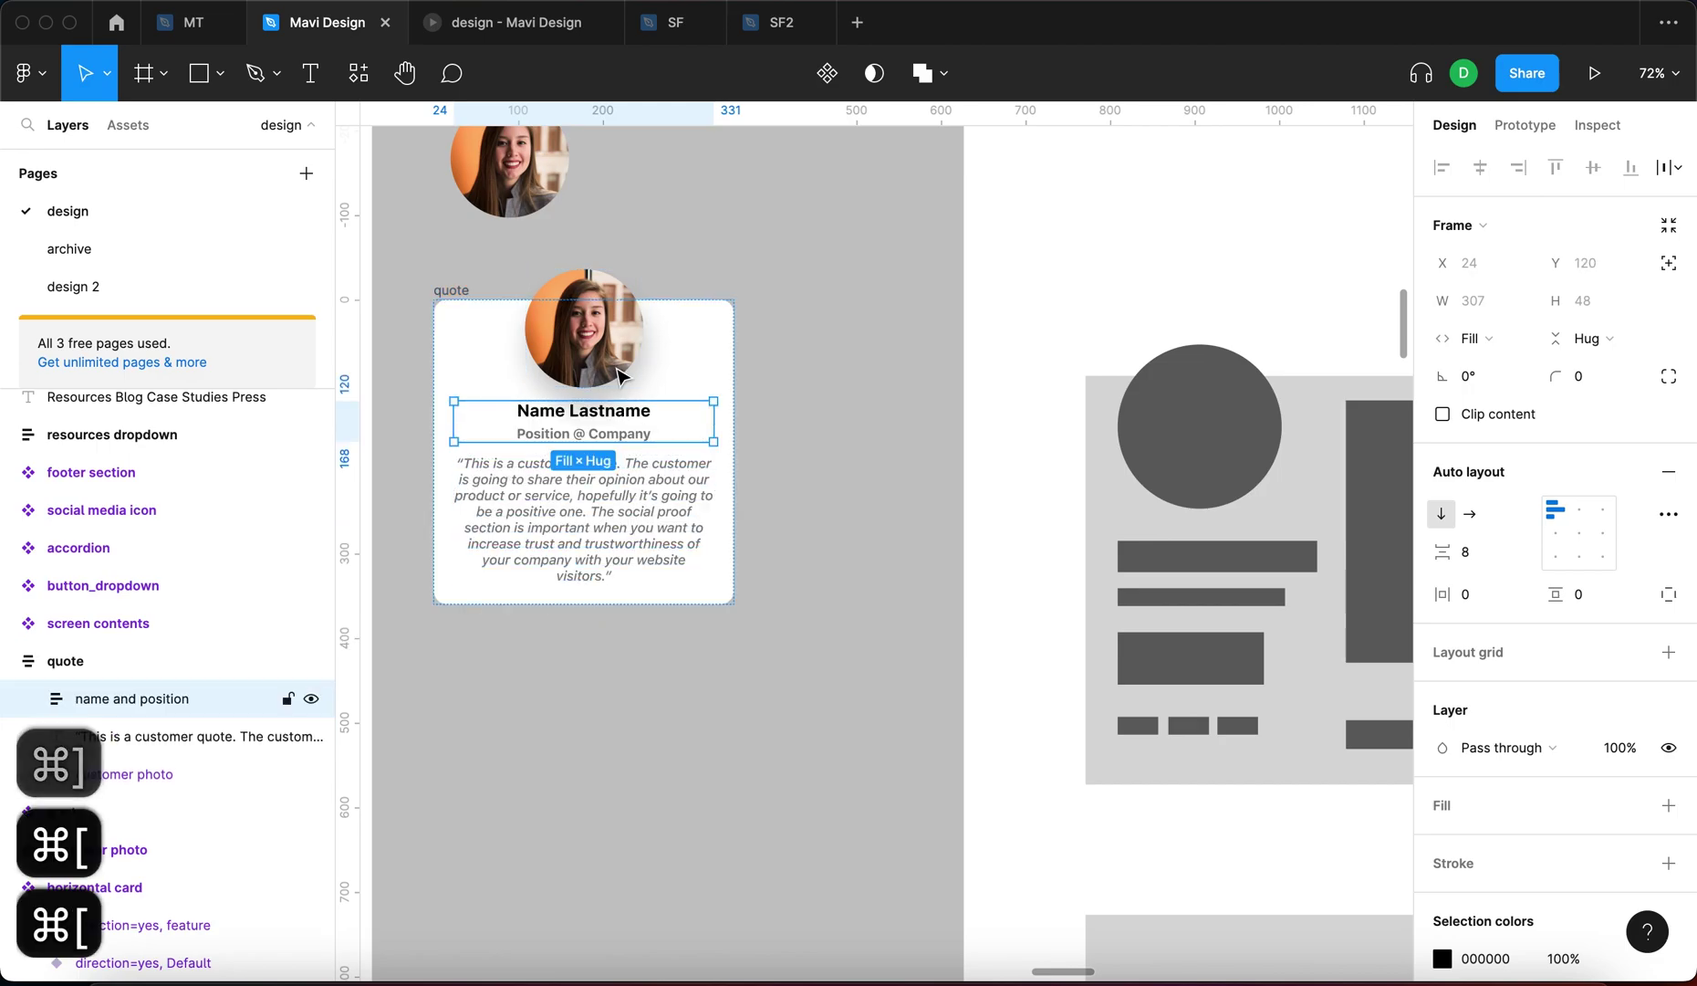
# Left-align the name and position texts in the detached quote card
pyautogui.scroll(1, 630, 394)
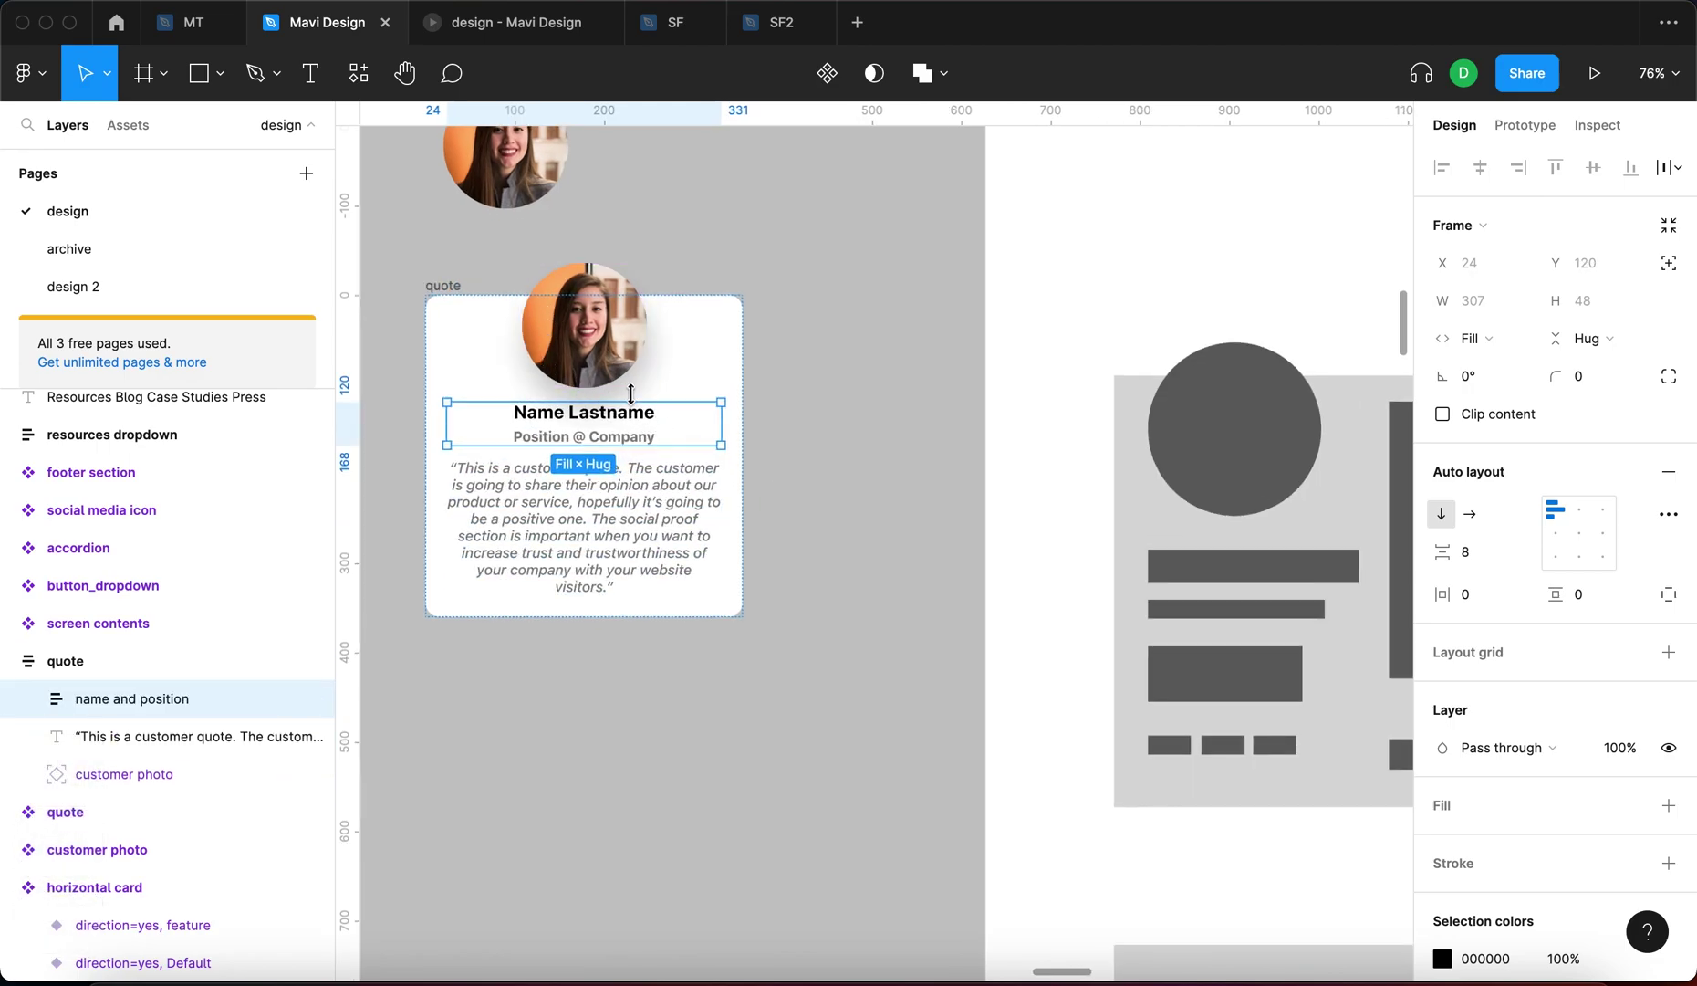
pyautogui.hscroll(3, 775, 420)
pyautogui.scroll(-2, 776, 420)
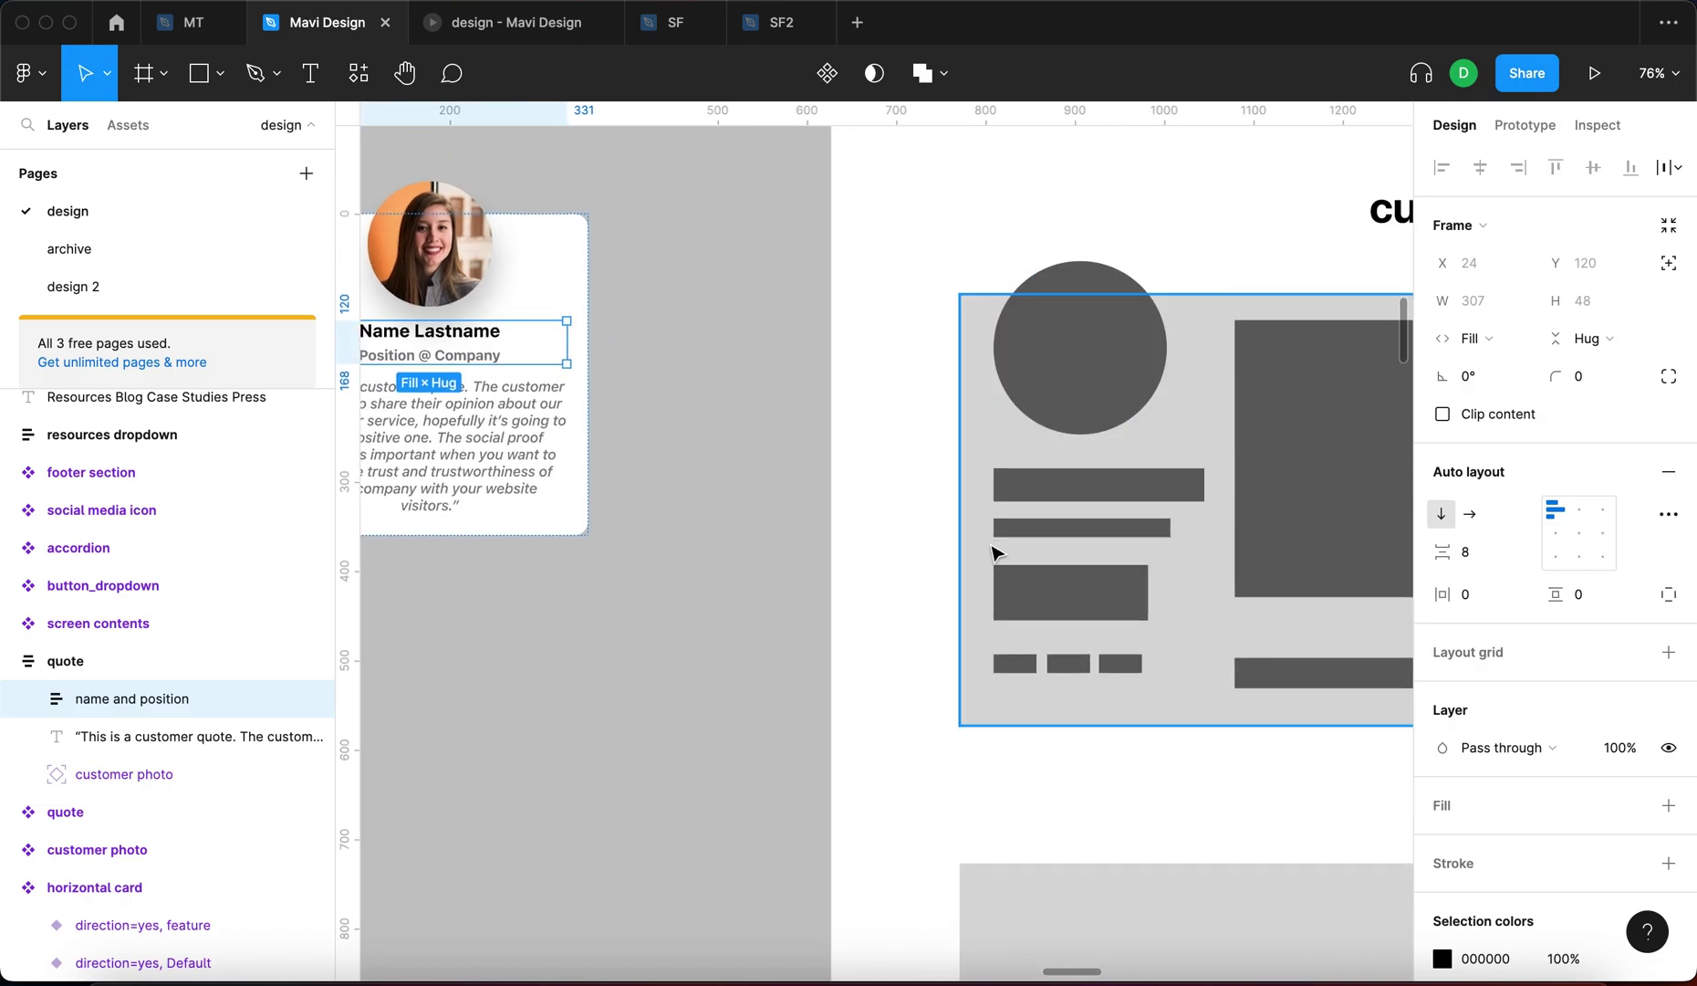
pyautogui.moveTo(636, 564); pyautogui.dragTo(917, 664)
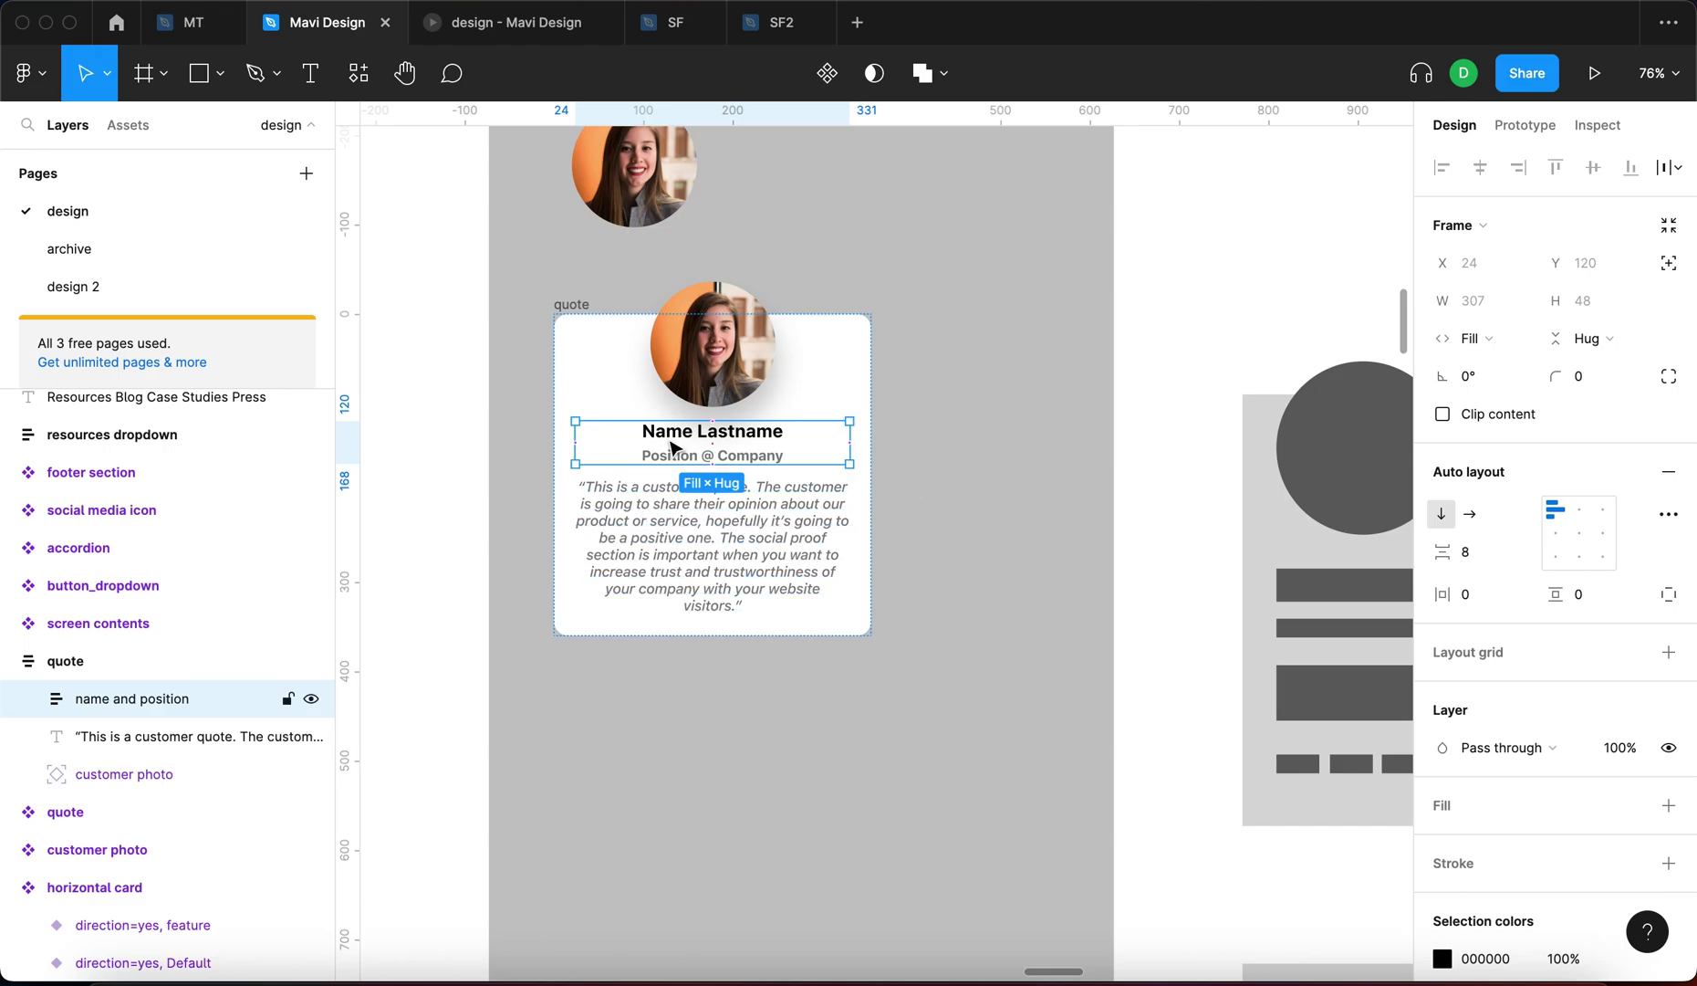
pyautogui.press('Return')
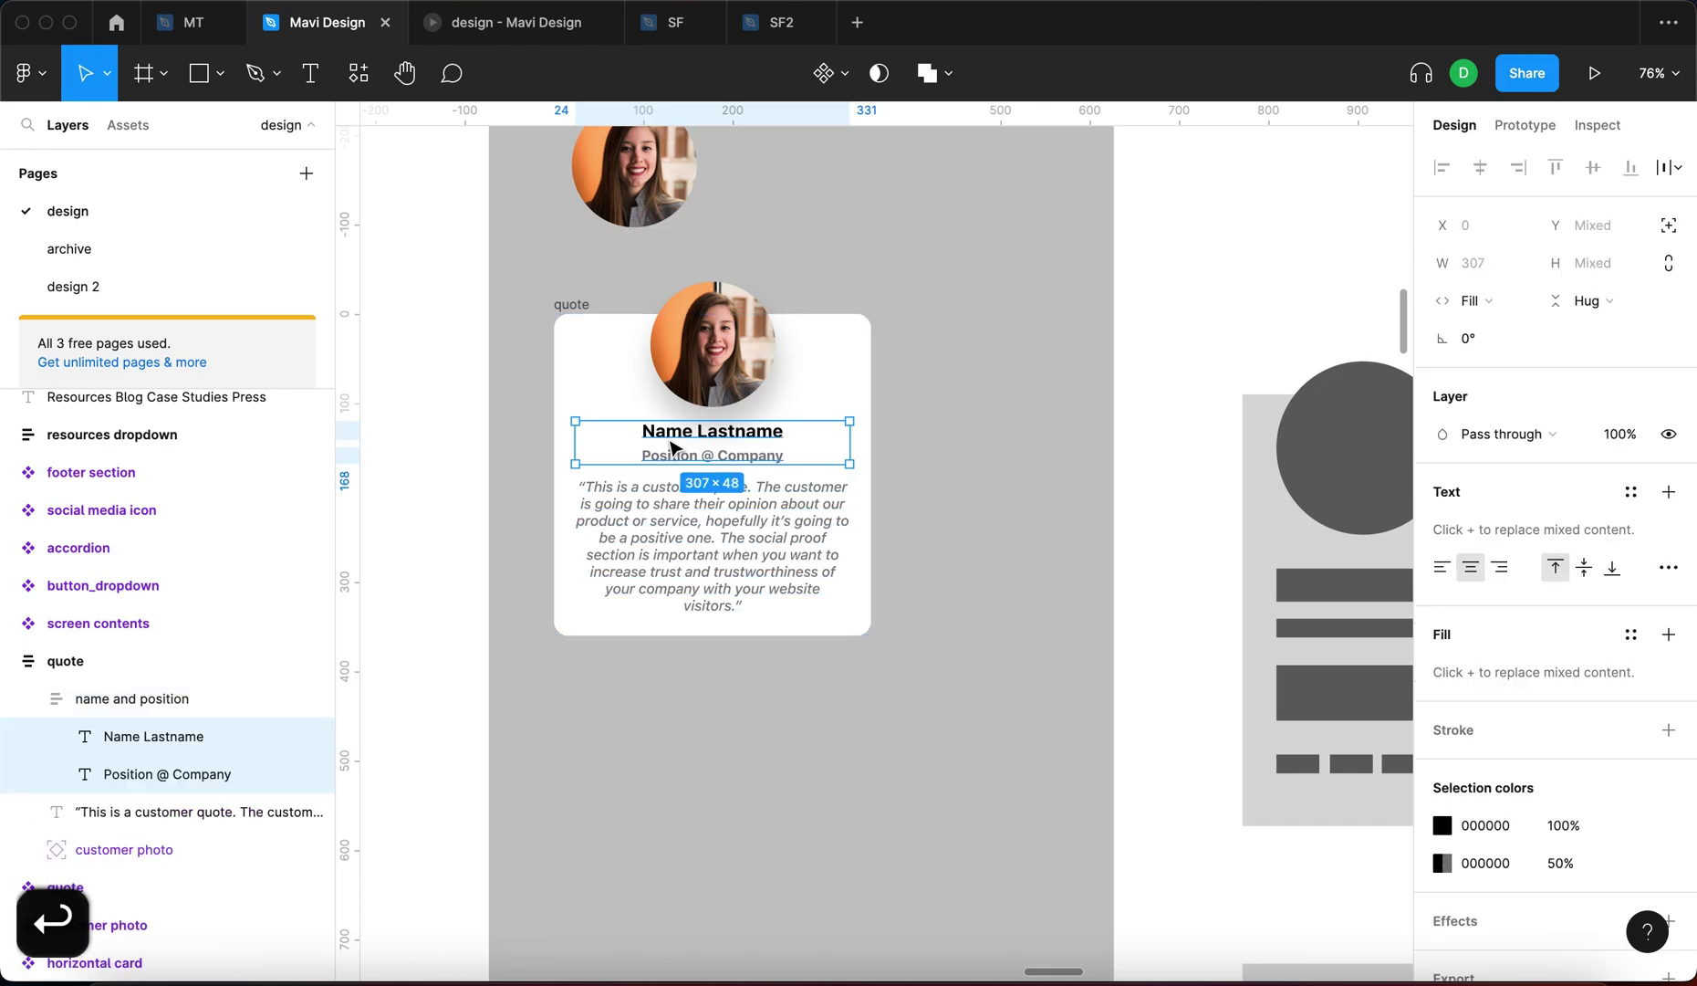
pyautogui.click(1442, 568)
pyautogui.moveTo(1290, 568); pyautogui.dragTo(995, 517)
pyautogui.moveTo(829, 646); pyautogui.dragTo(1225, 695)
pyautogui.click(1070, 750)
pyautogui.scroll(-3, 913, 621)
# Move the detached quote card to X 11525, Y 752 and set its auto layout direction to horizontal
pyautogui.click(603, 391)
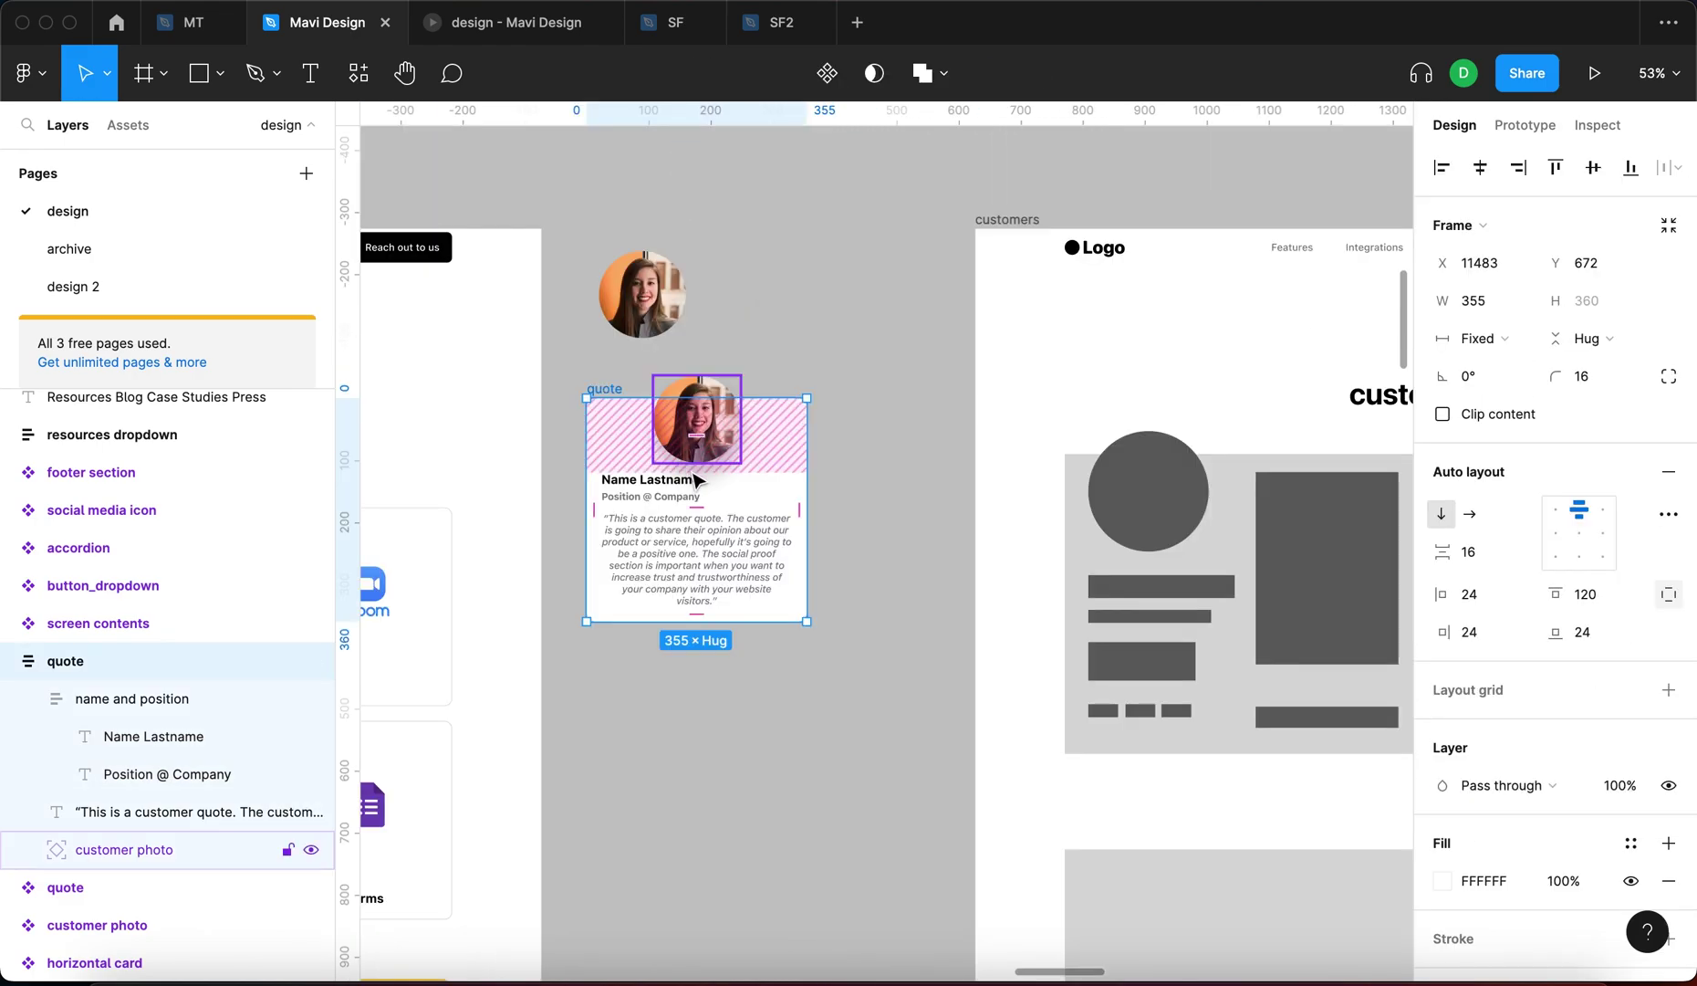
pyautogui.hscroll(3, 874, 570)
pyautogui.scroll(-1, 875, 571)
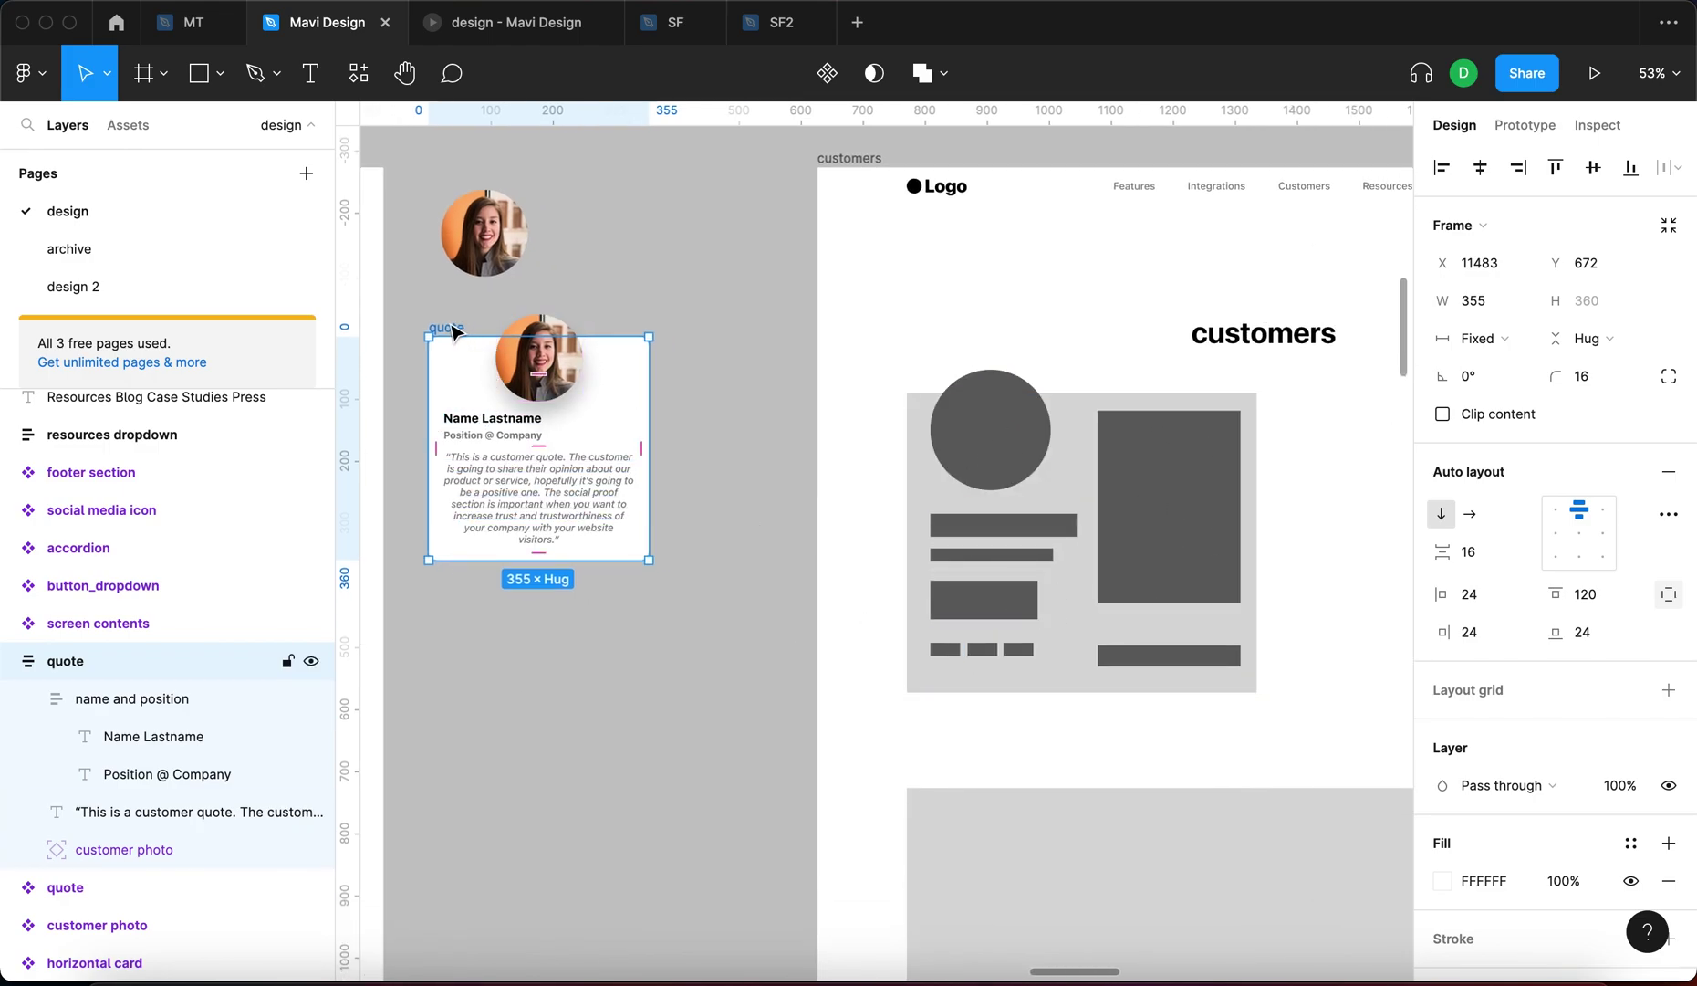
pyautogui.moveTo(453, 331); pyautogui.dragTo(480, 381)
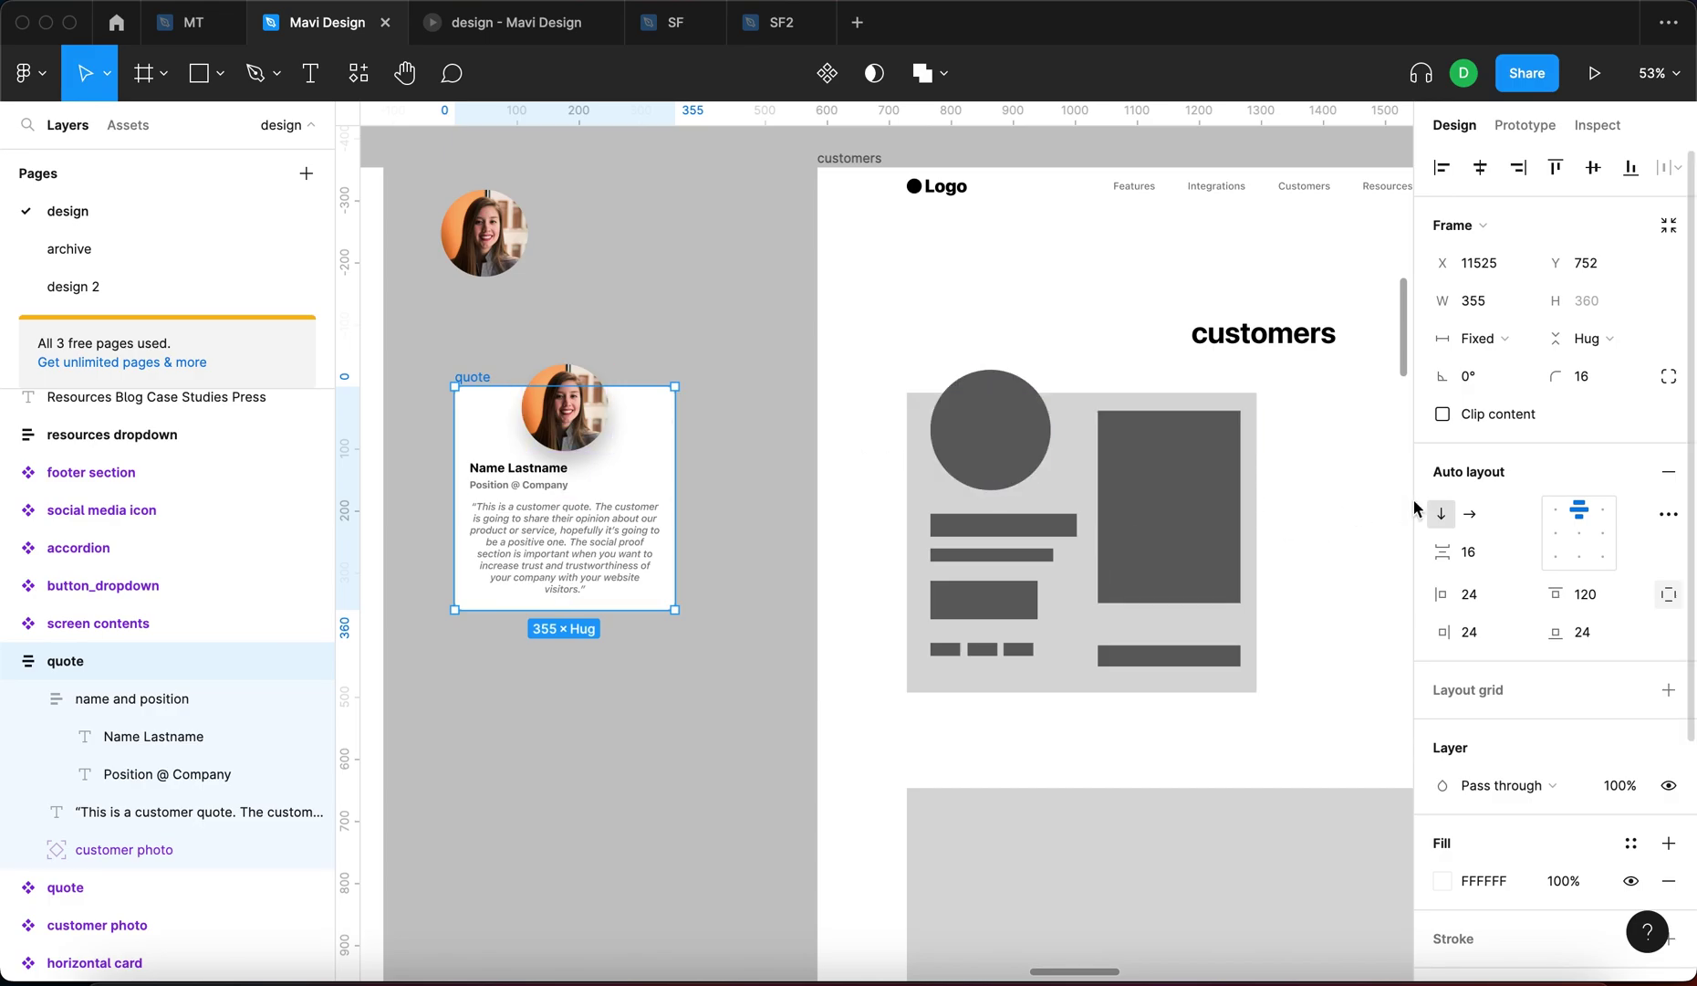
pyautogui.click(1470, 516)
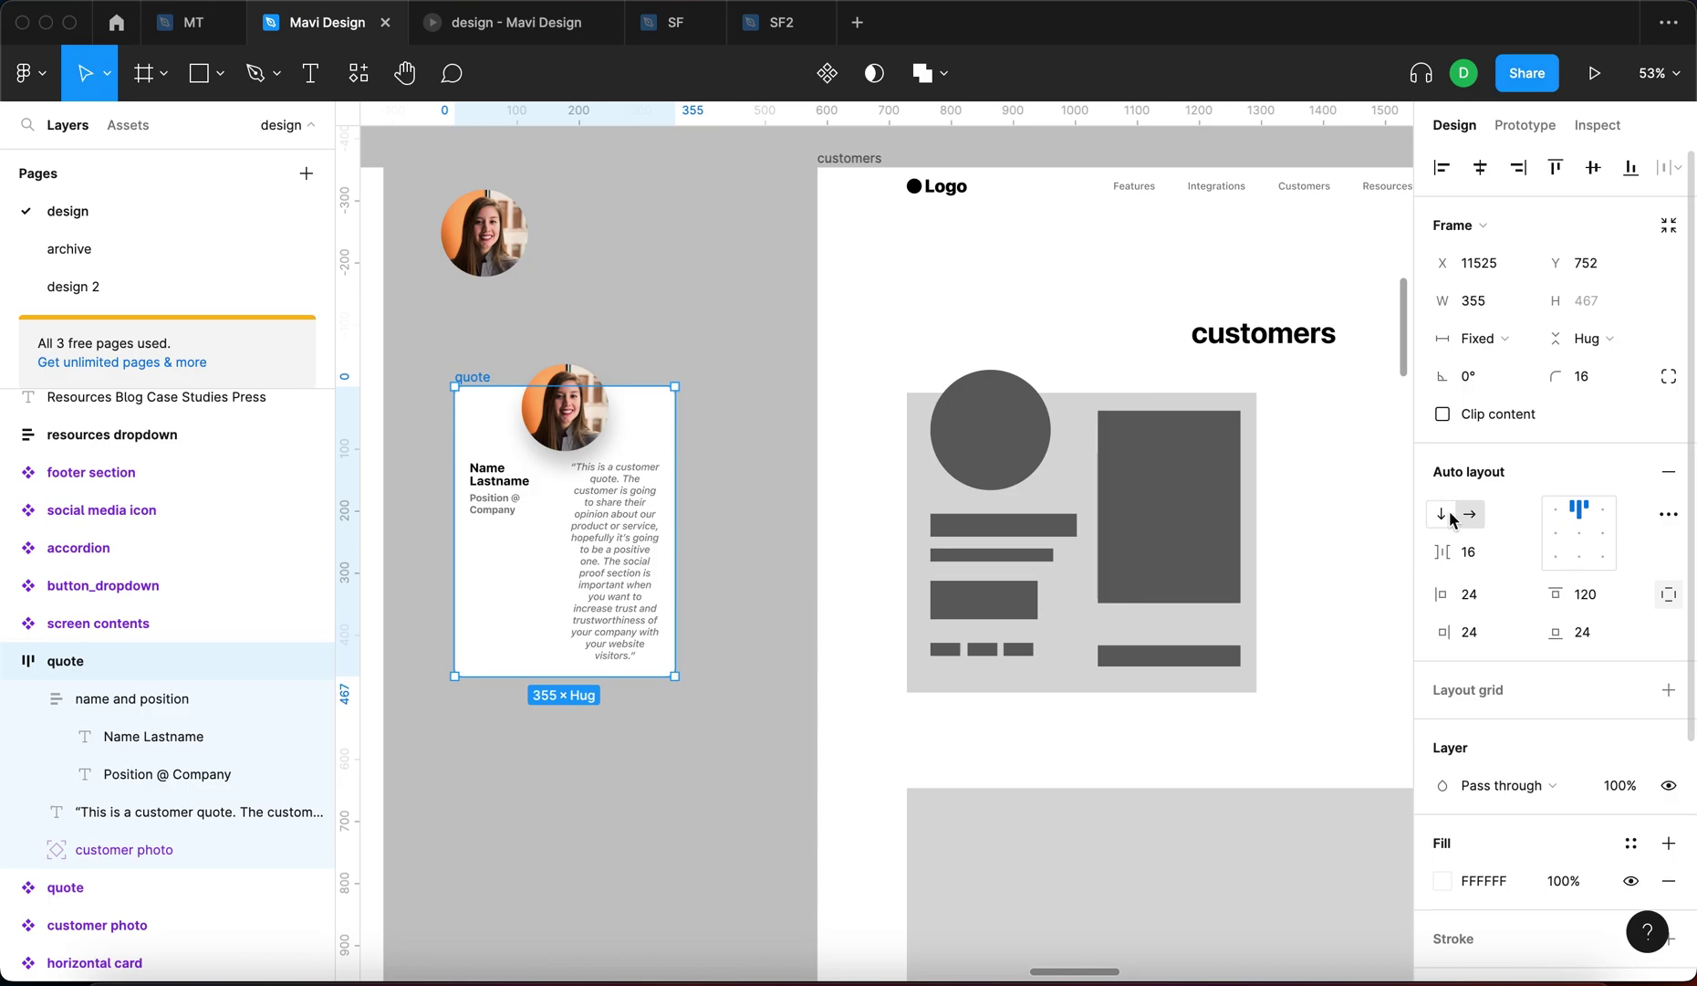
pyautogui.click(1449, 514)
pyautogui.click(1469, 514)
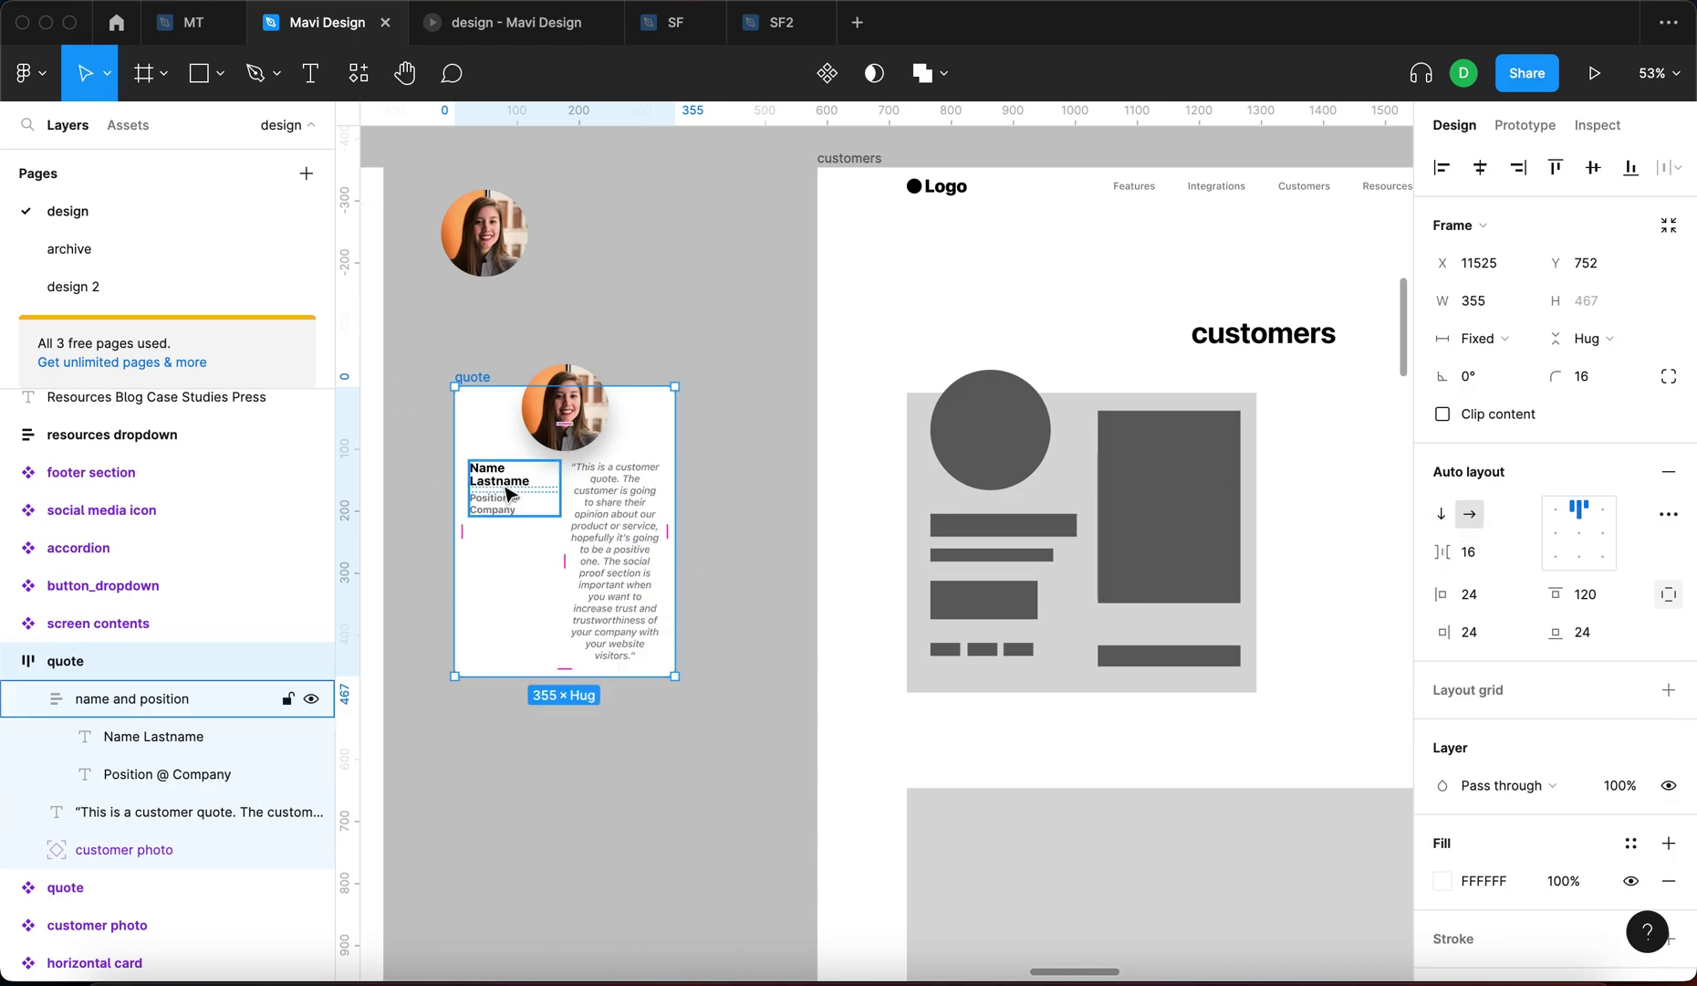
# Inspect the name group, quote text and absolutely positioned customer photo inside the horizontal quote card
pyautogui.click(527, 495)
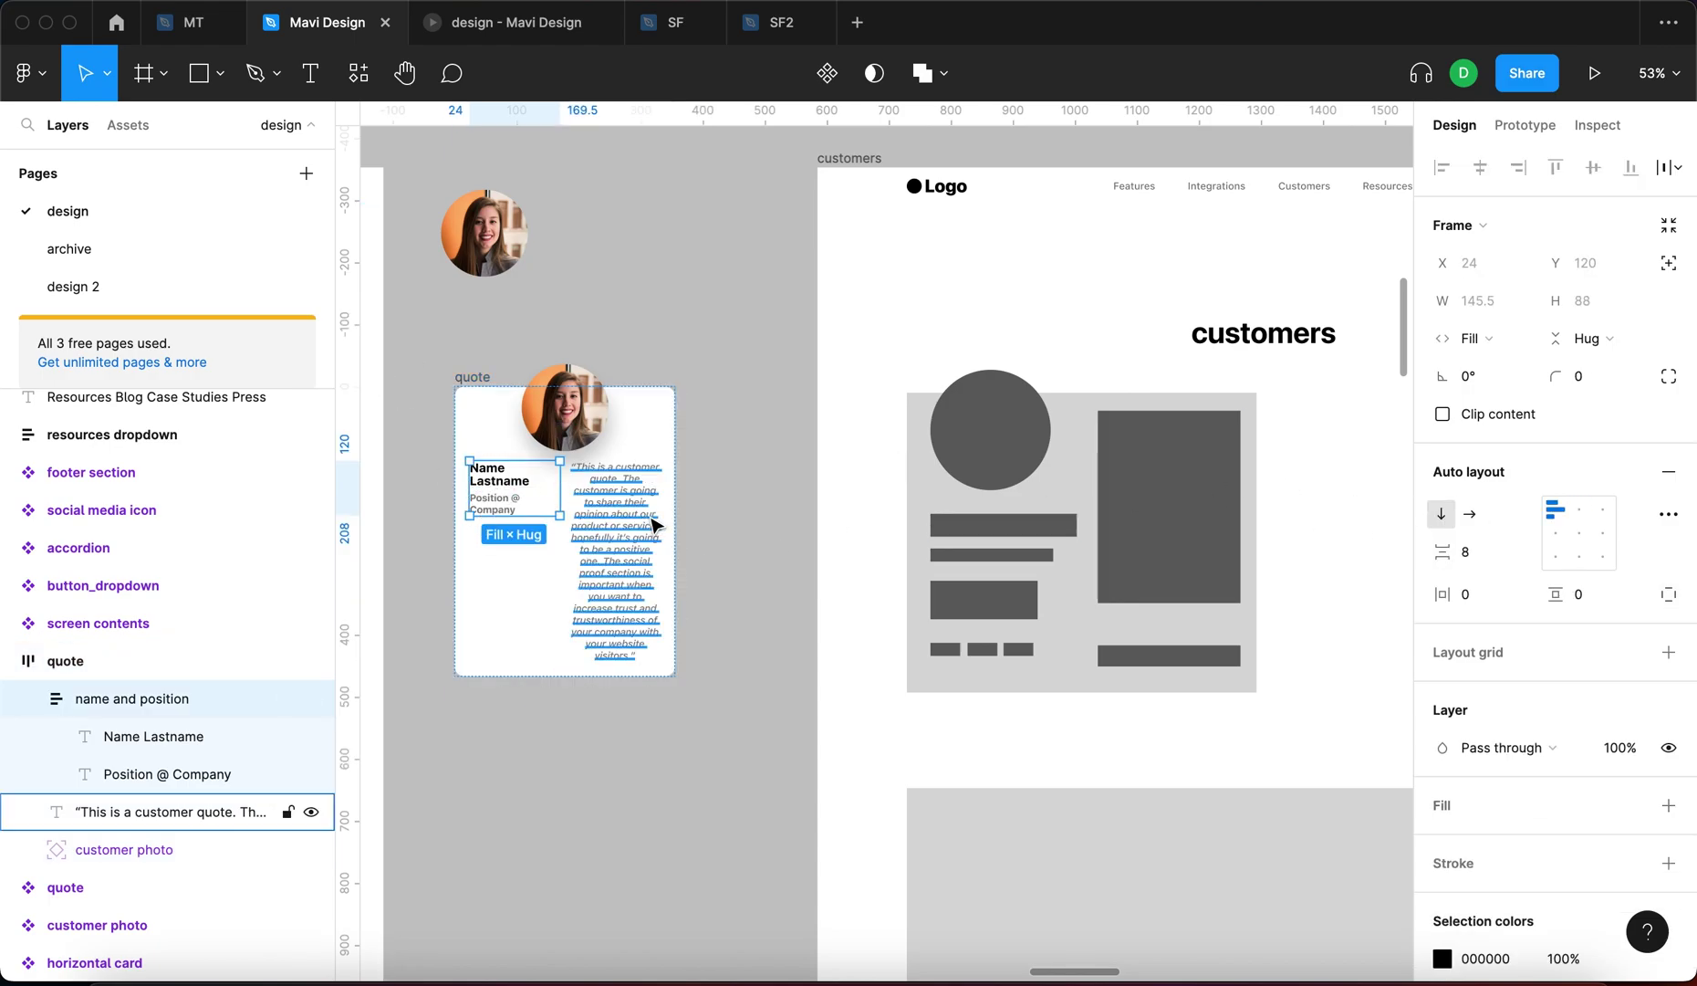
pyautogui.click(614, 561)
pyautogui.moveTo(707, 543); pyautogui.dragTo(789, 513)
pyautogui.click(672, 360)
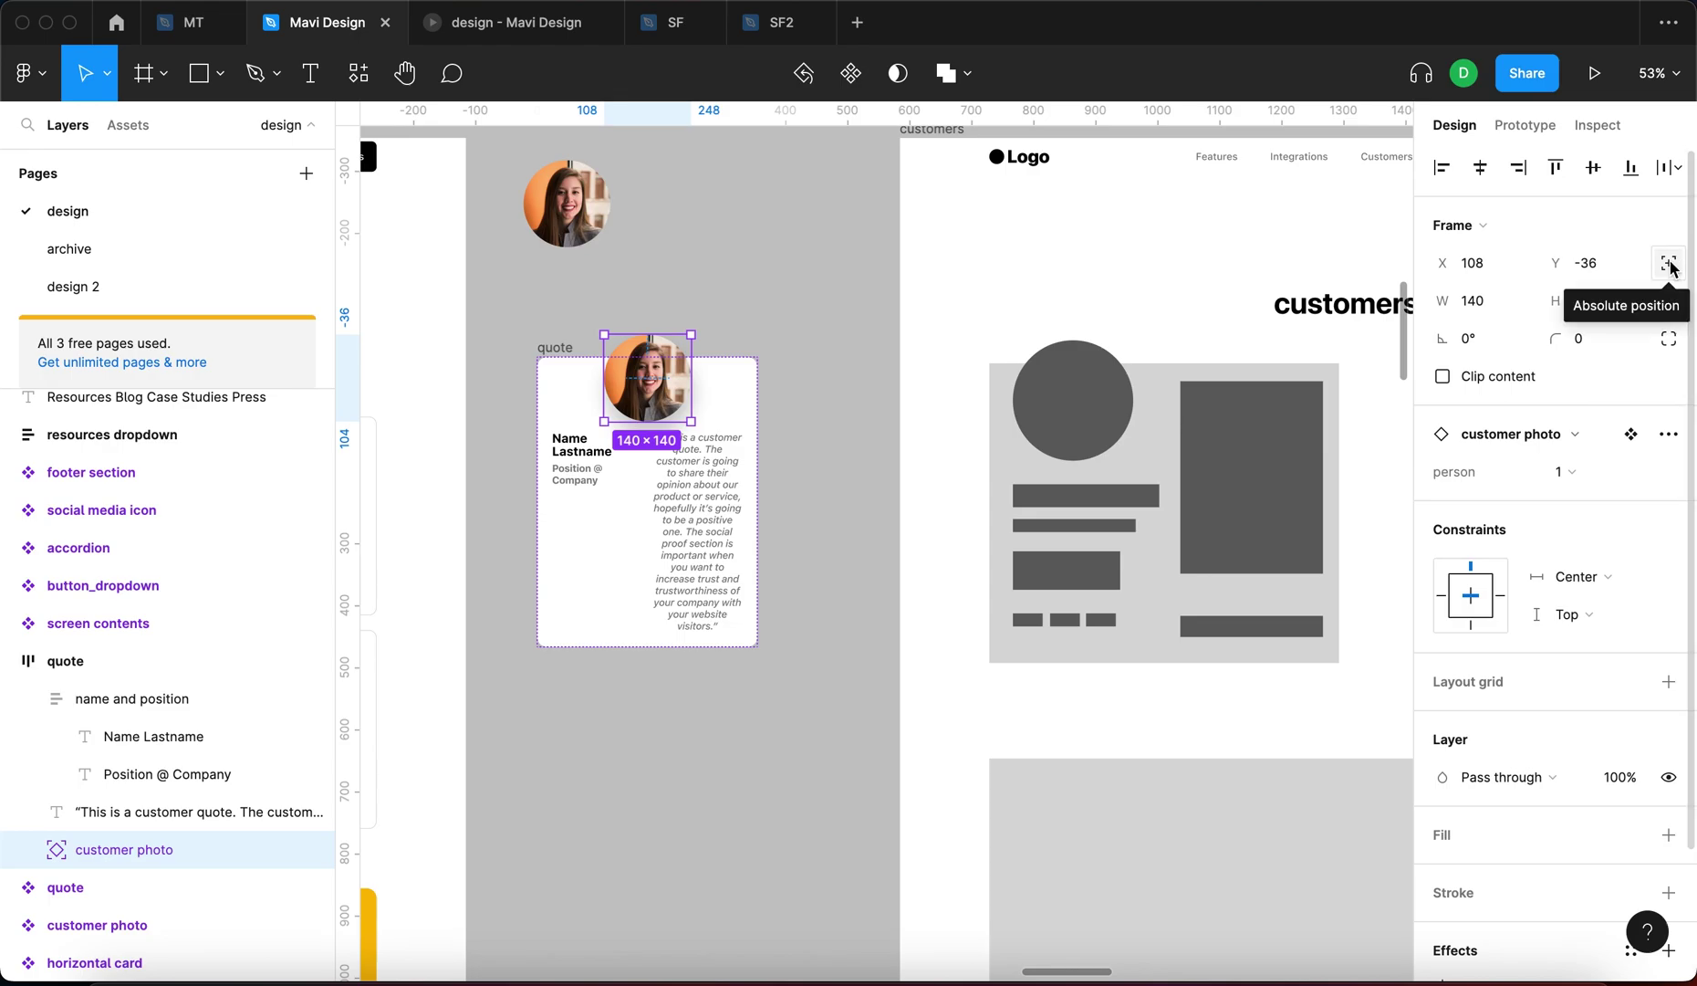
pyautogui.click(701, 315)
pyautogui.click(675, 343)
pyautogui.scroll(4, 622, 428)
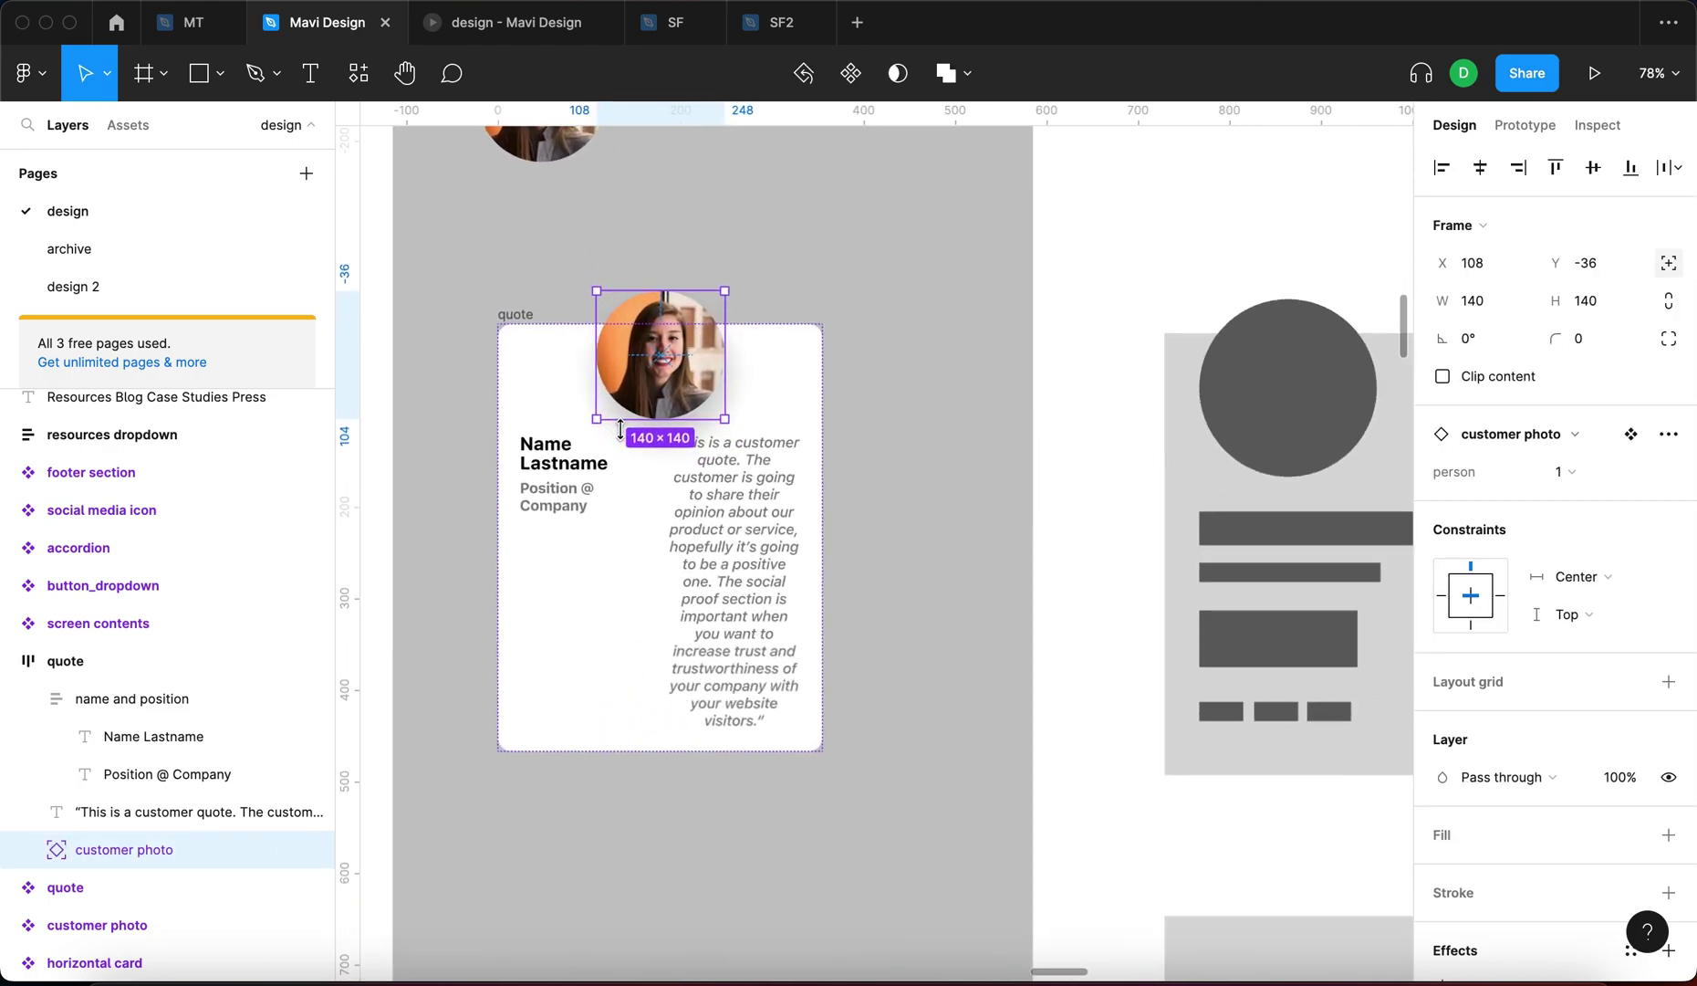
pyautogui.click(731, 367)
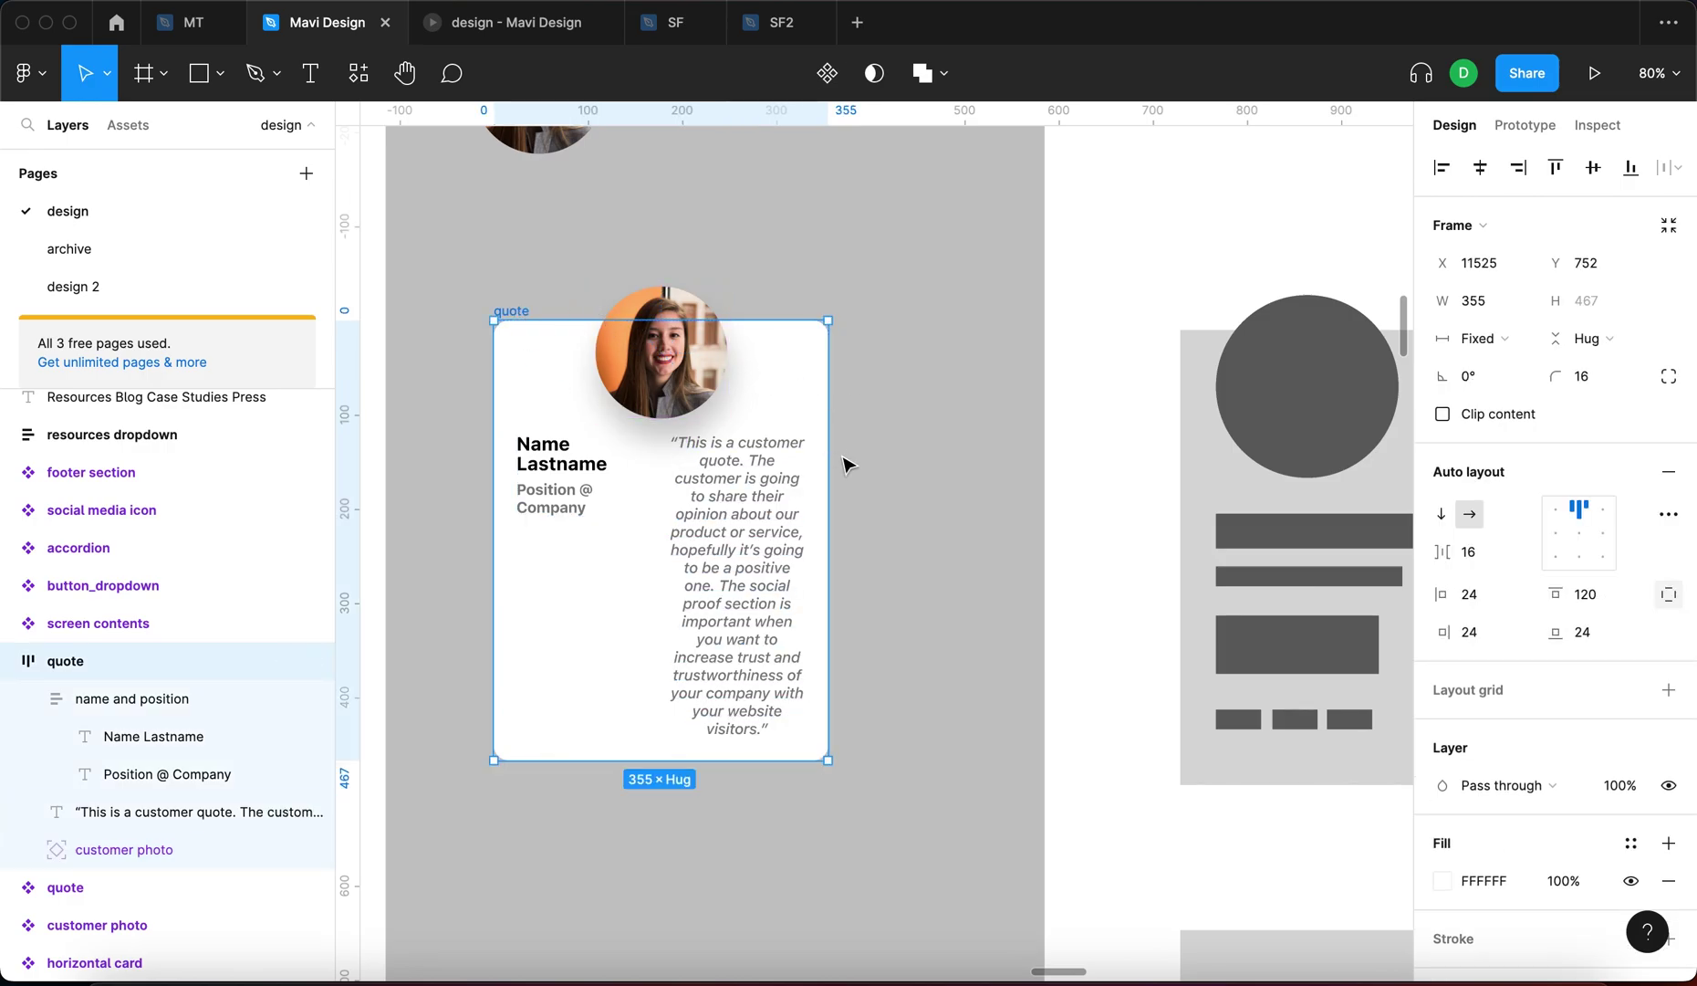
# Widen the quote card to 477, place it at X 819, Y 344 on the customers page, and show the layout grids
pyautogui.moveTo(836, 427); pyautogui.dragTo(949, 419)
pyautogui.hscroll(5, 1004, 429)
pyautogui.scroll(-5, 989, 428)
pyautogui.moveTo(391, 378); pyautogui.dragTo(1148, 397)
pyautogui.hscroll(3, 822, 457)
pyautogui.click(488, 160)
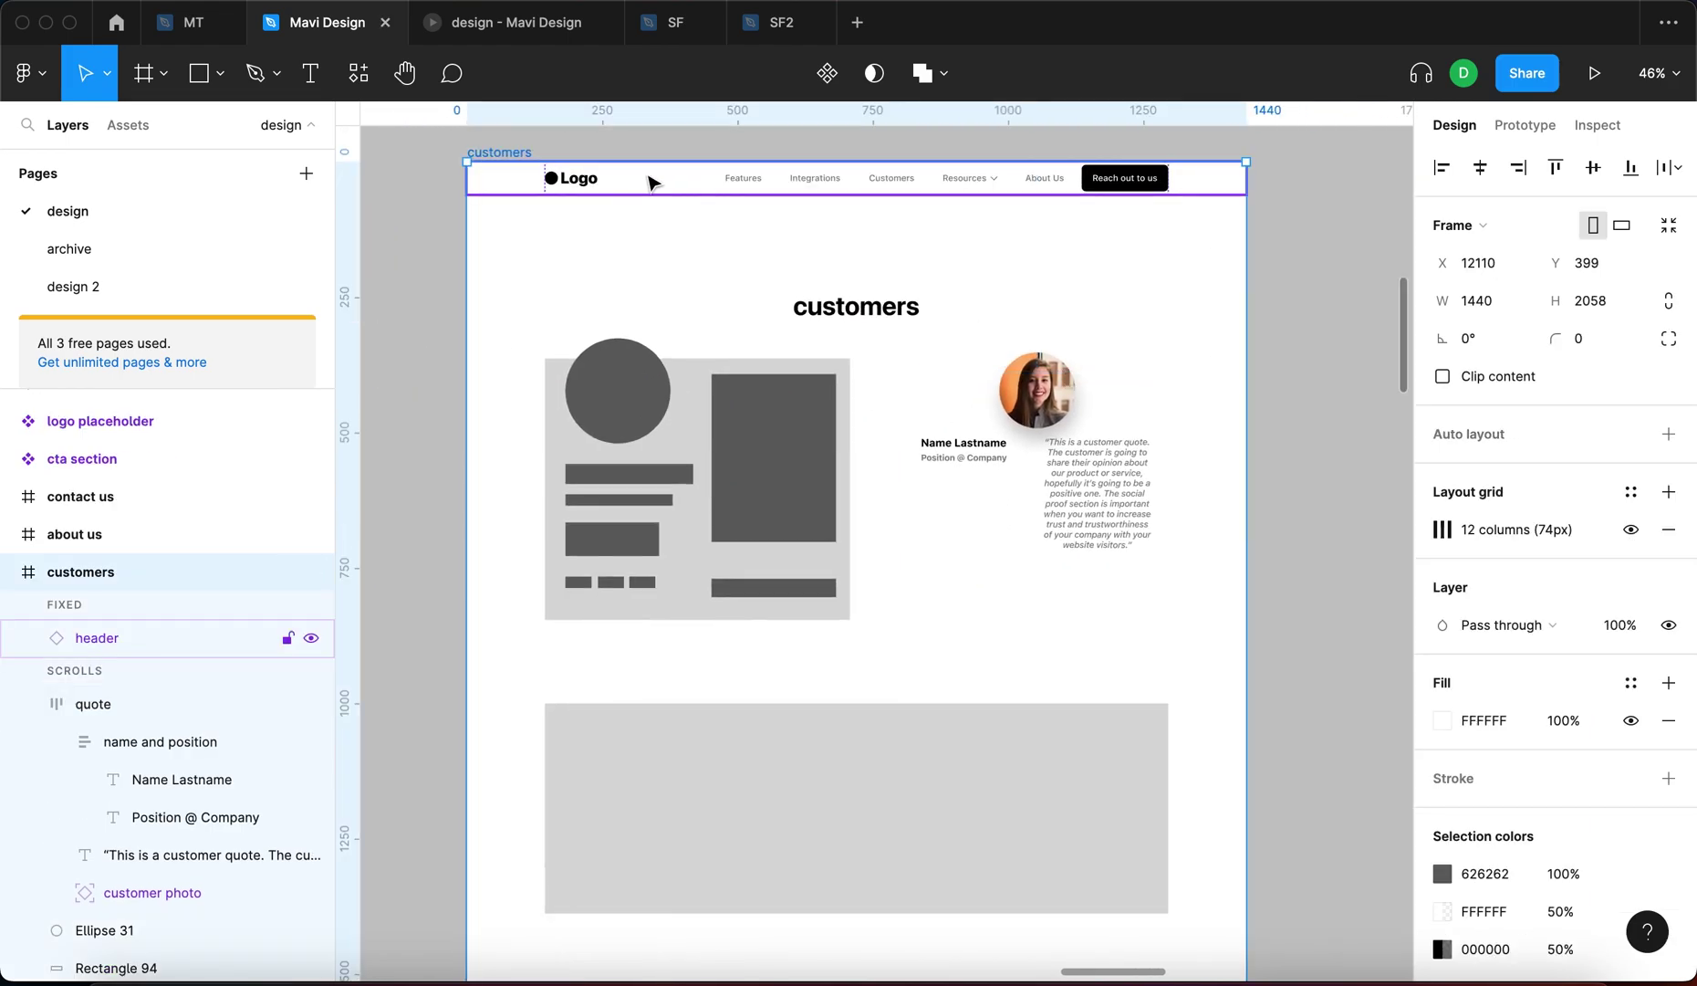
pyautogui.hotkey('ctrl', 'g')
pyautogui.click(1132, 472)
pyautogui.scroll(3, 1131, 456)
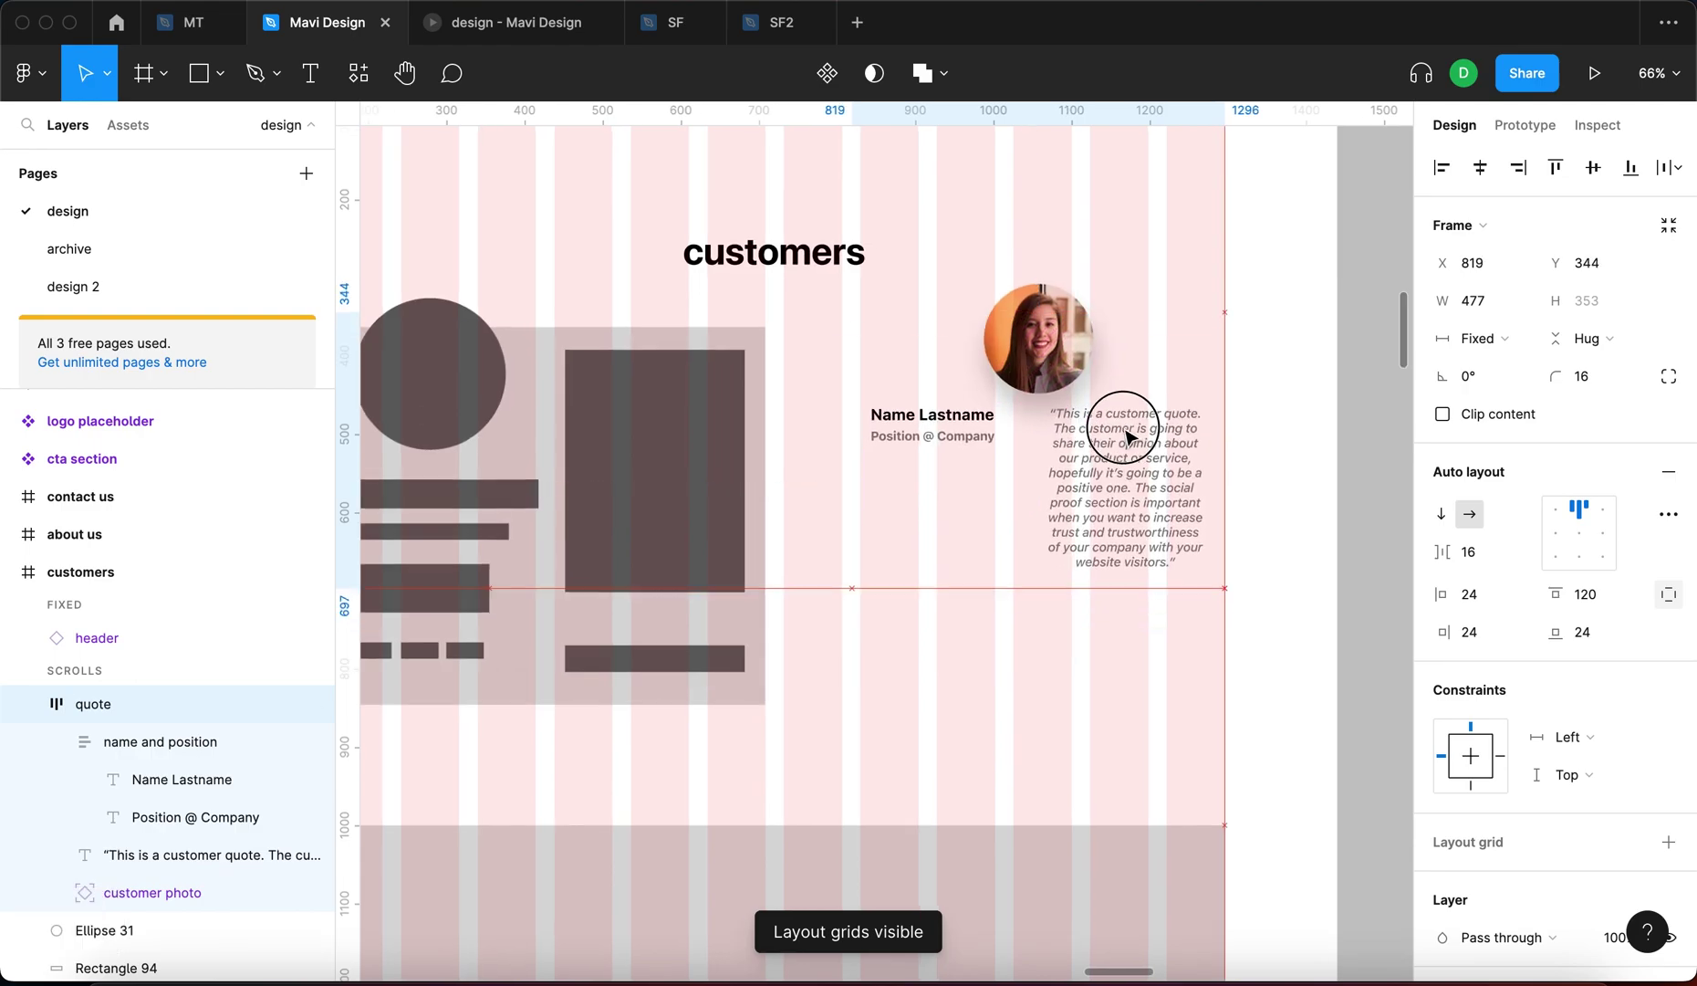
# Widen the quote card to span six grid columns and move it back onto the canvas beside the customers page
pyautogui.moveTo(851, 428); pyautogui.dragTo(781, 432)
pyautogui.hscroll(-5, 1004, 459)
pyautogui.scroll(2, 1004, 459)
pyautogui.scroll(-3, 1000, 454)
pyautogui.moveTo(1134, 489); pyautogui.dragTo(517, 498)
pyautogui.press('Escape')
pyautogui.hscroll(-3, 639, 504)
pyautogui.scroll(5, 561, 402)
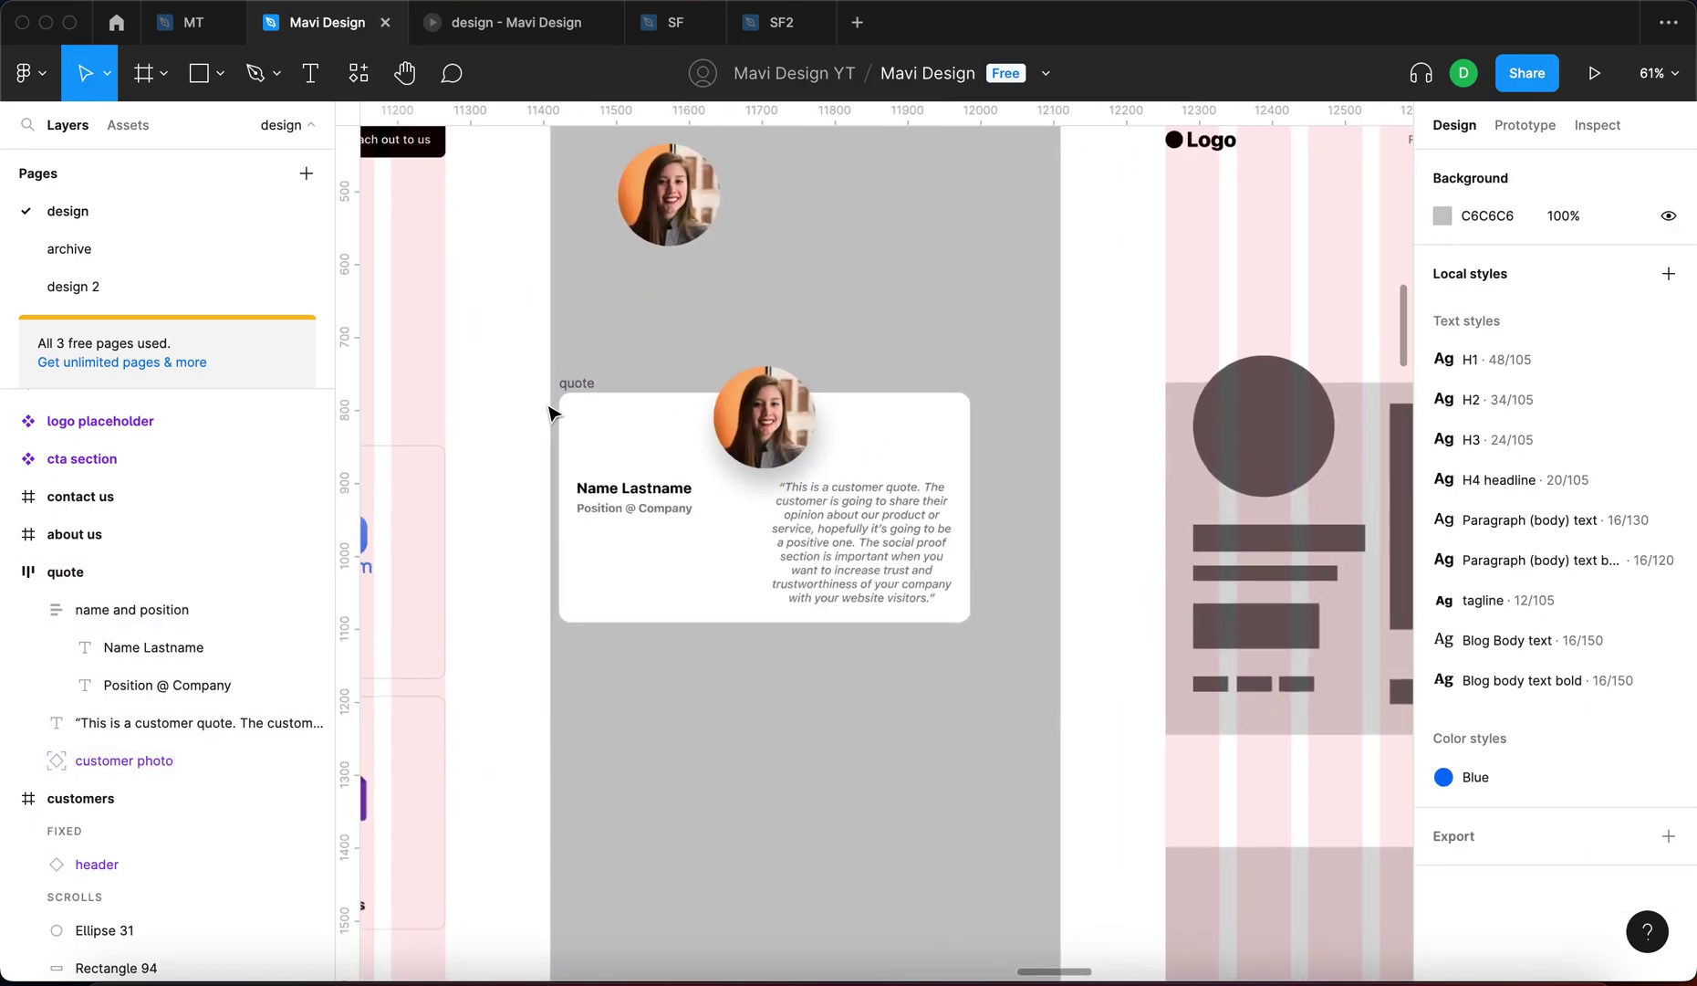
pyautogui.click(614, 370)
pyautogui.click(963, 324)
pyautogui.scroll(-6, 1034, 568)
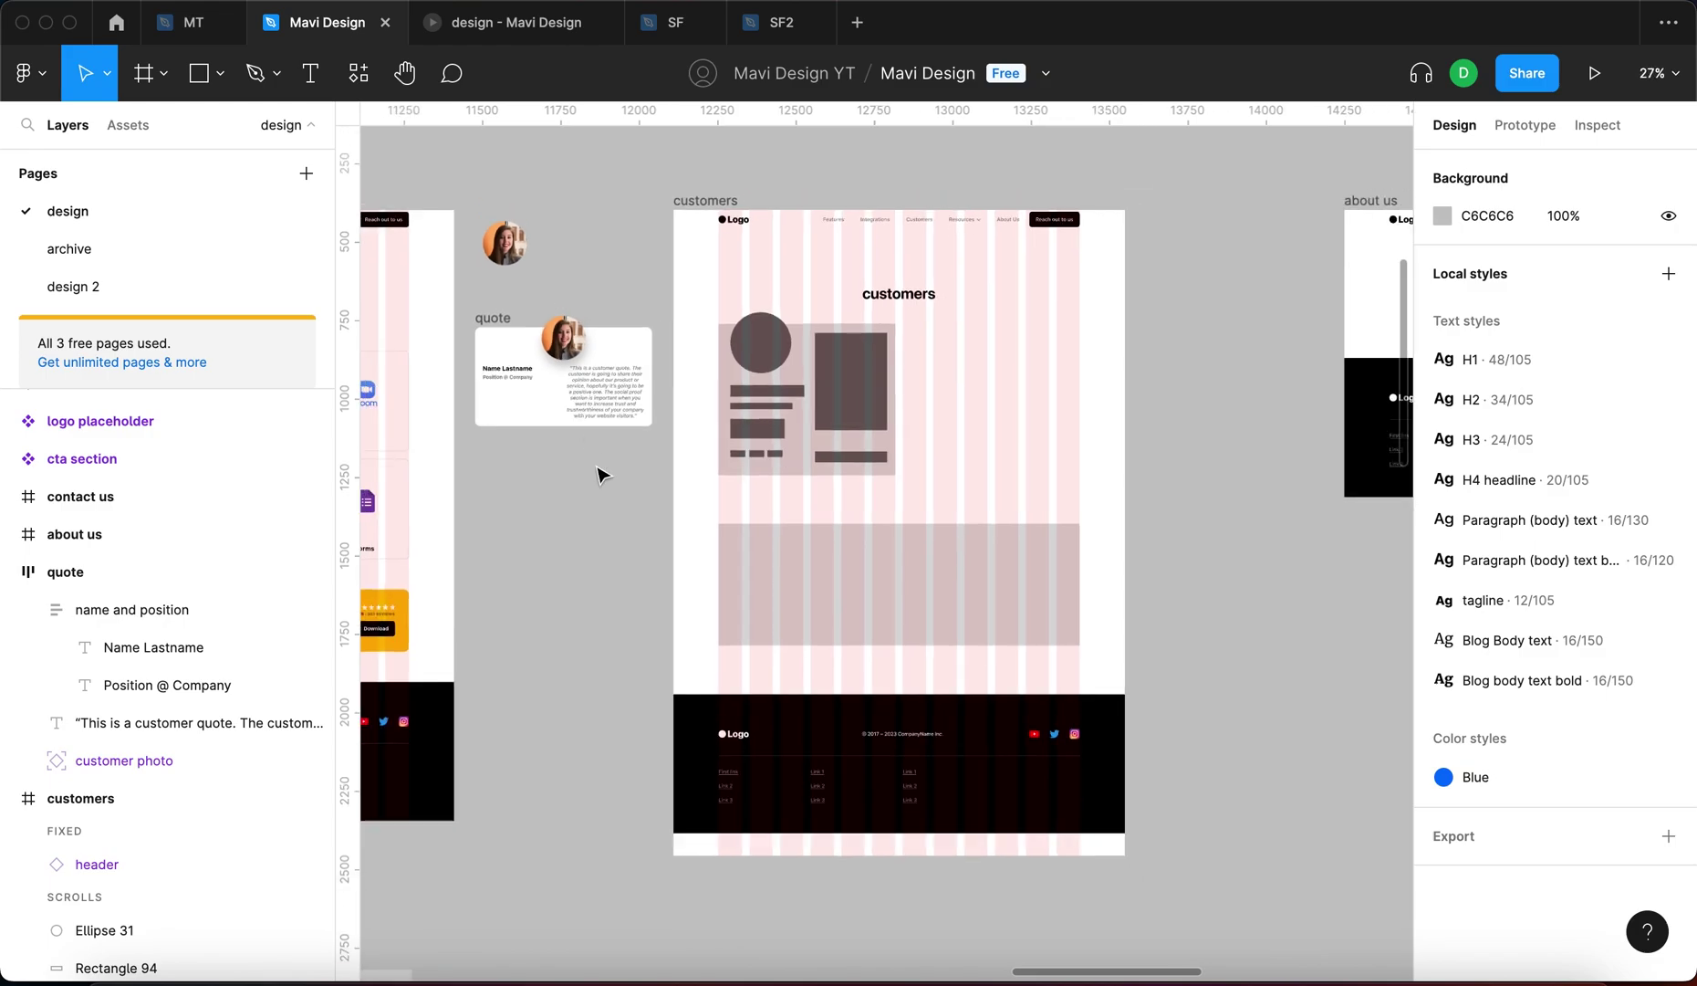
pyautogui.click(882, 616)
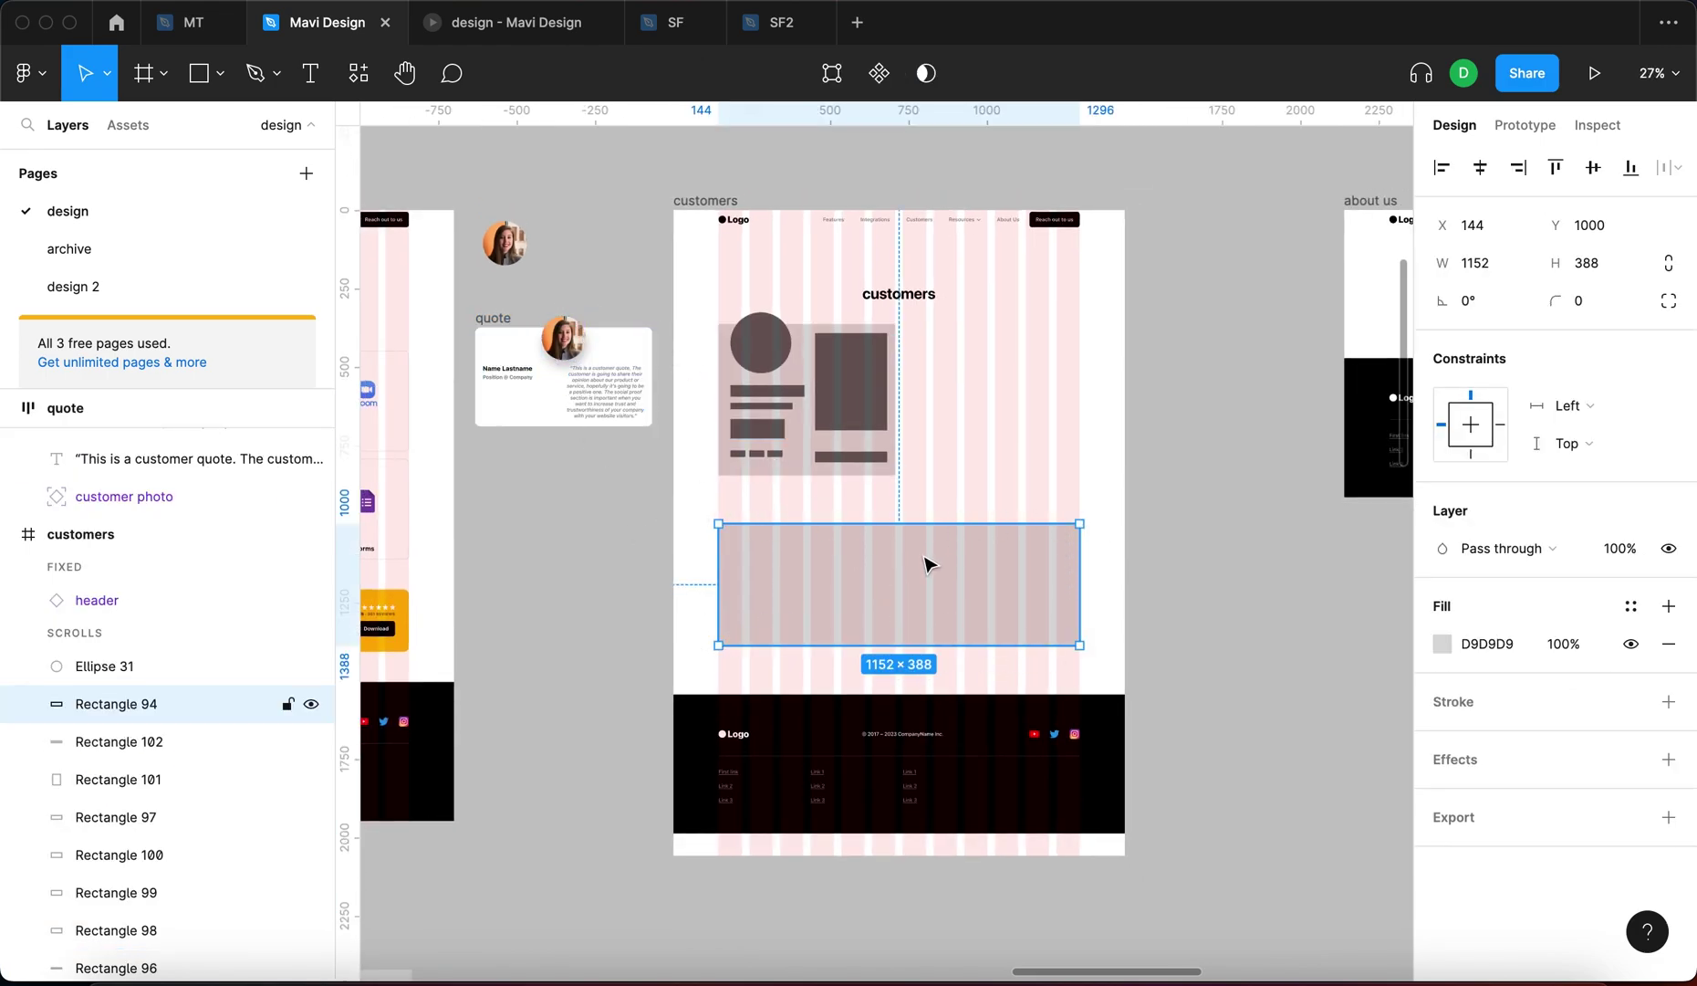
pyautogui.click(643, 425)
pyautogui.hotkey('shift', '2')
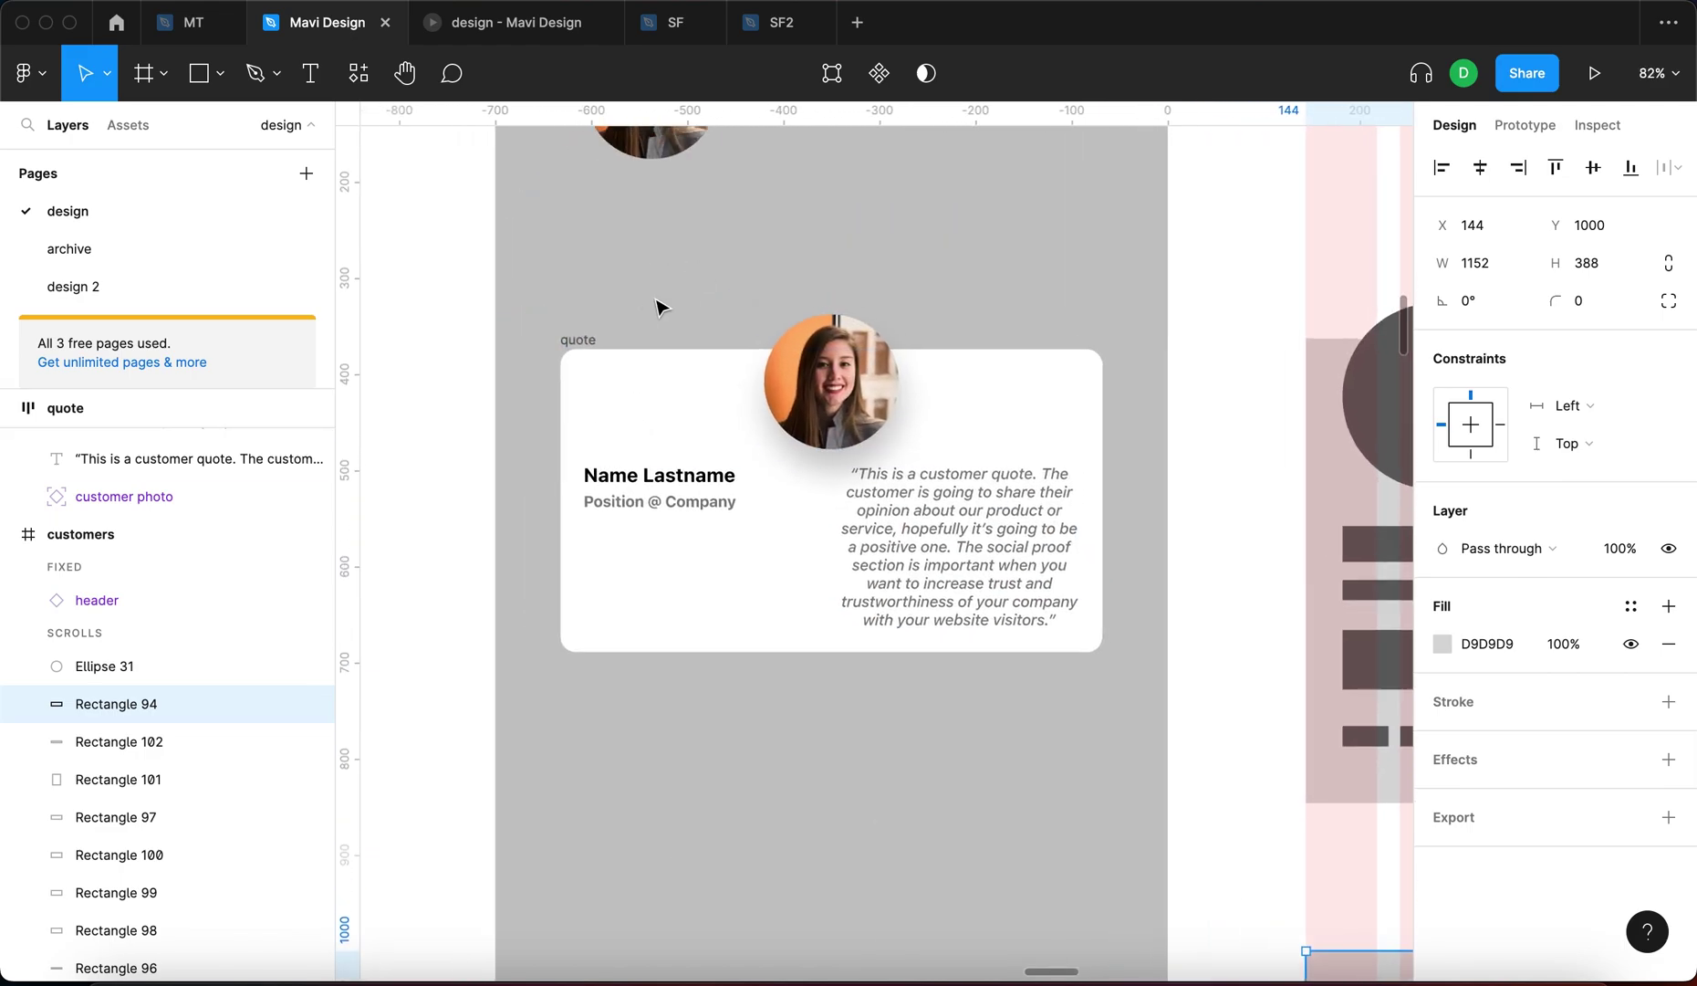
pyautogui.click(1027, 761)
# Align the customer photo to the quote card's left side and nudge it to X 24
pyautogui.click(862, 376)
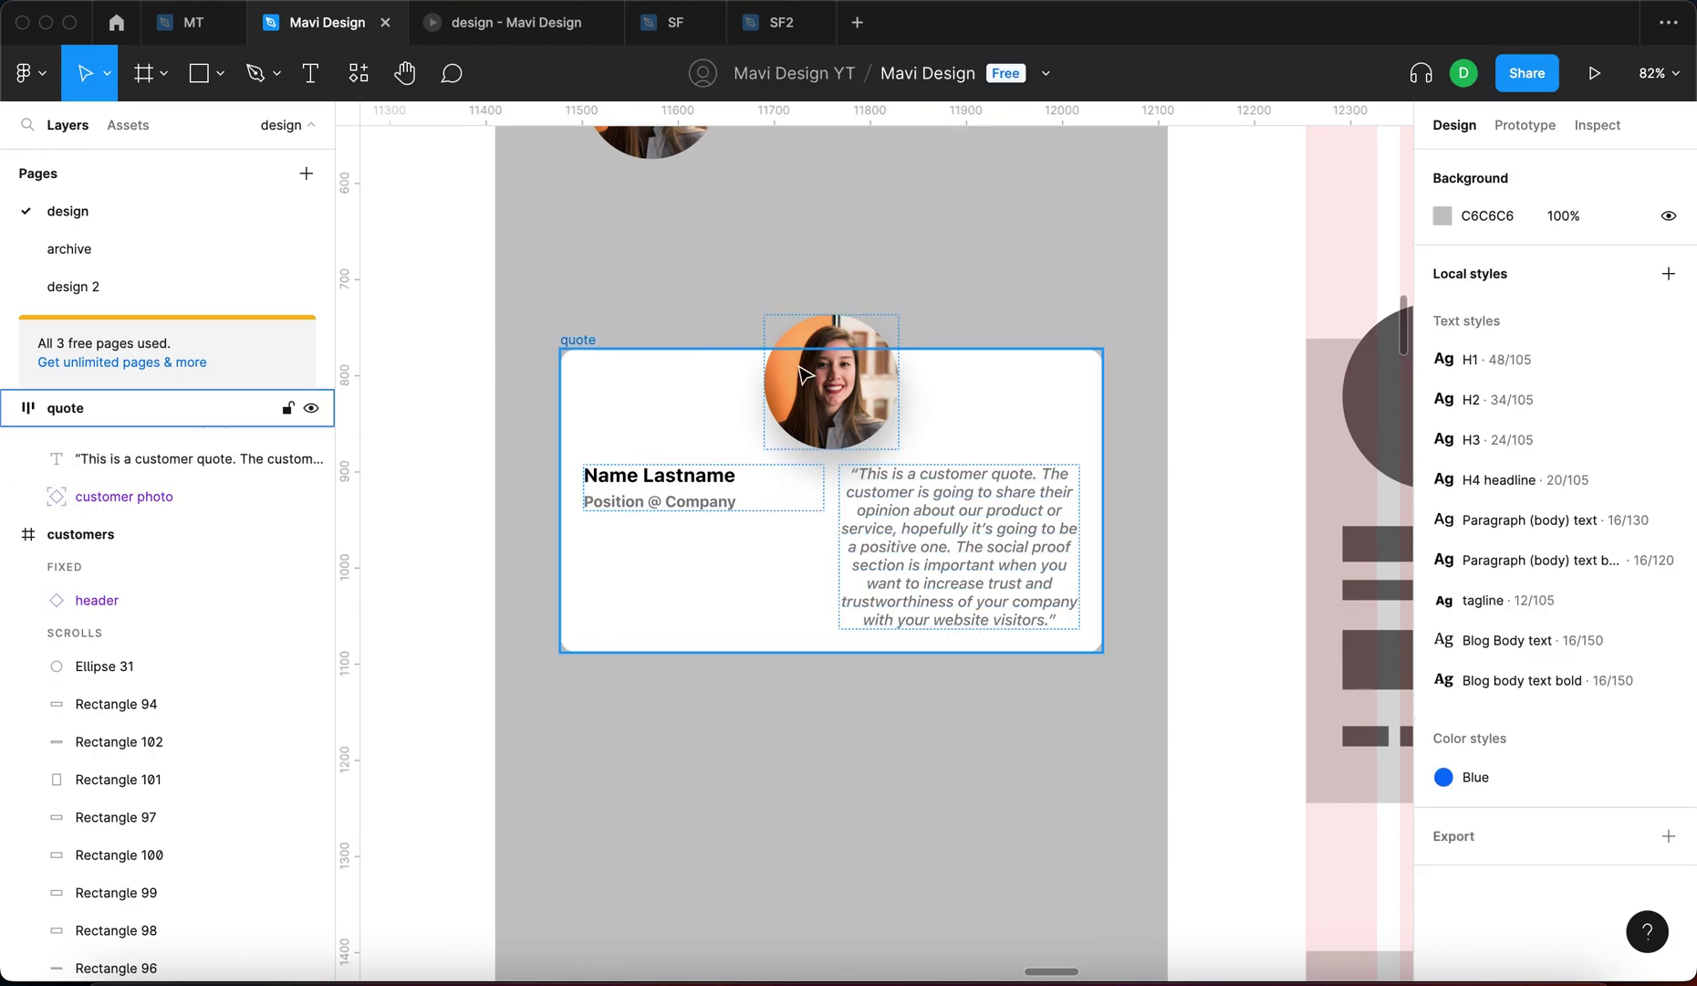
pyautogui.click(862, 376)
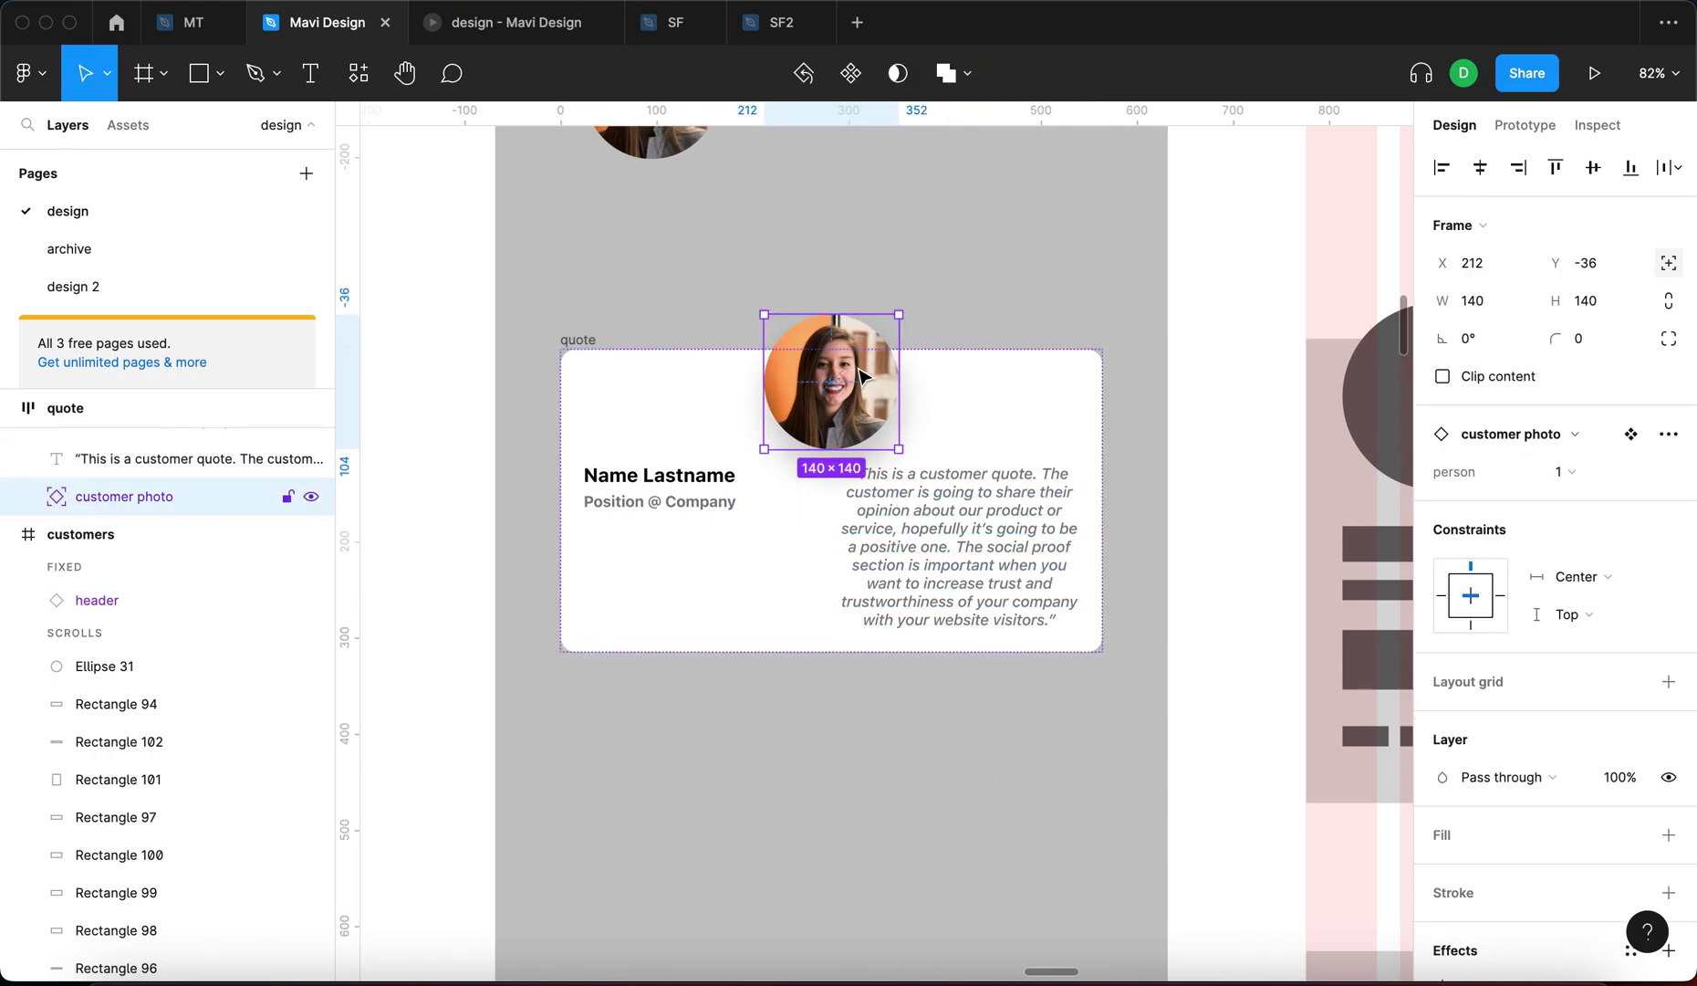
pyautogui.hotkey('alt', 'a')
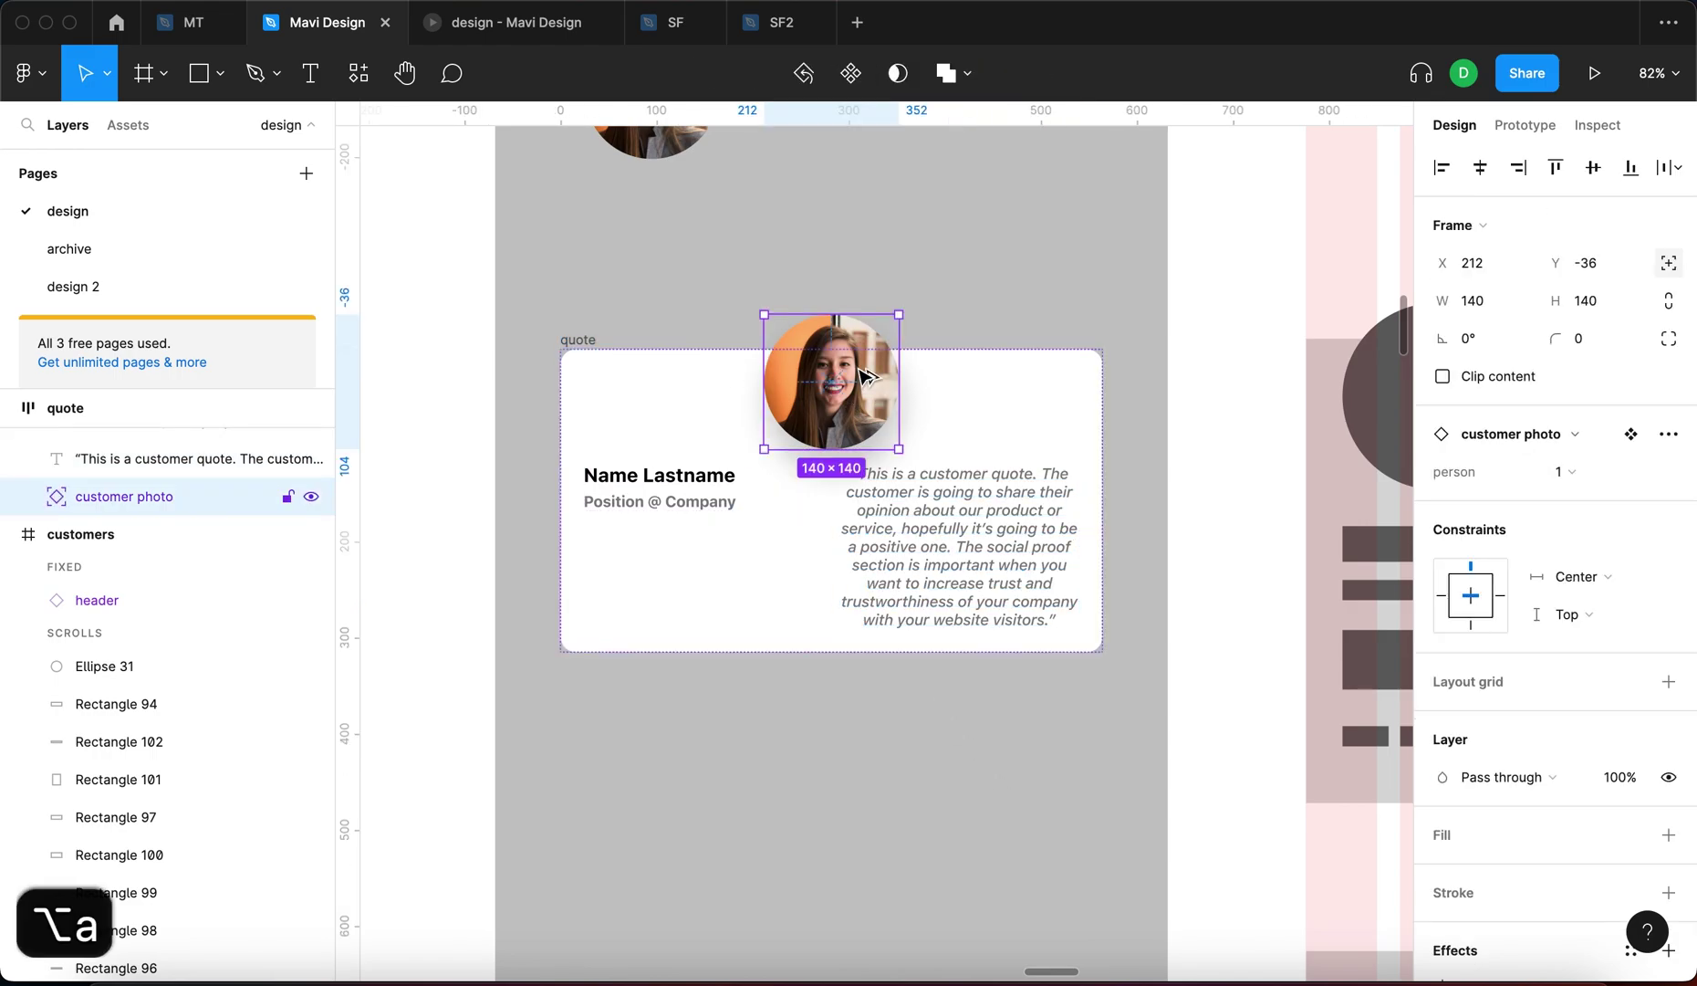
pyautogui.press('shift')
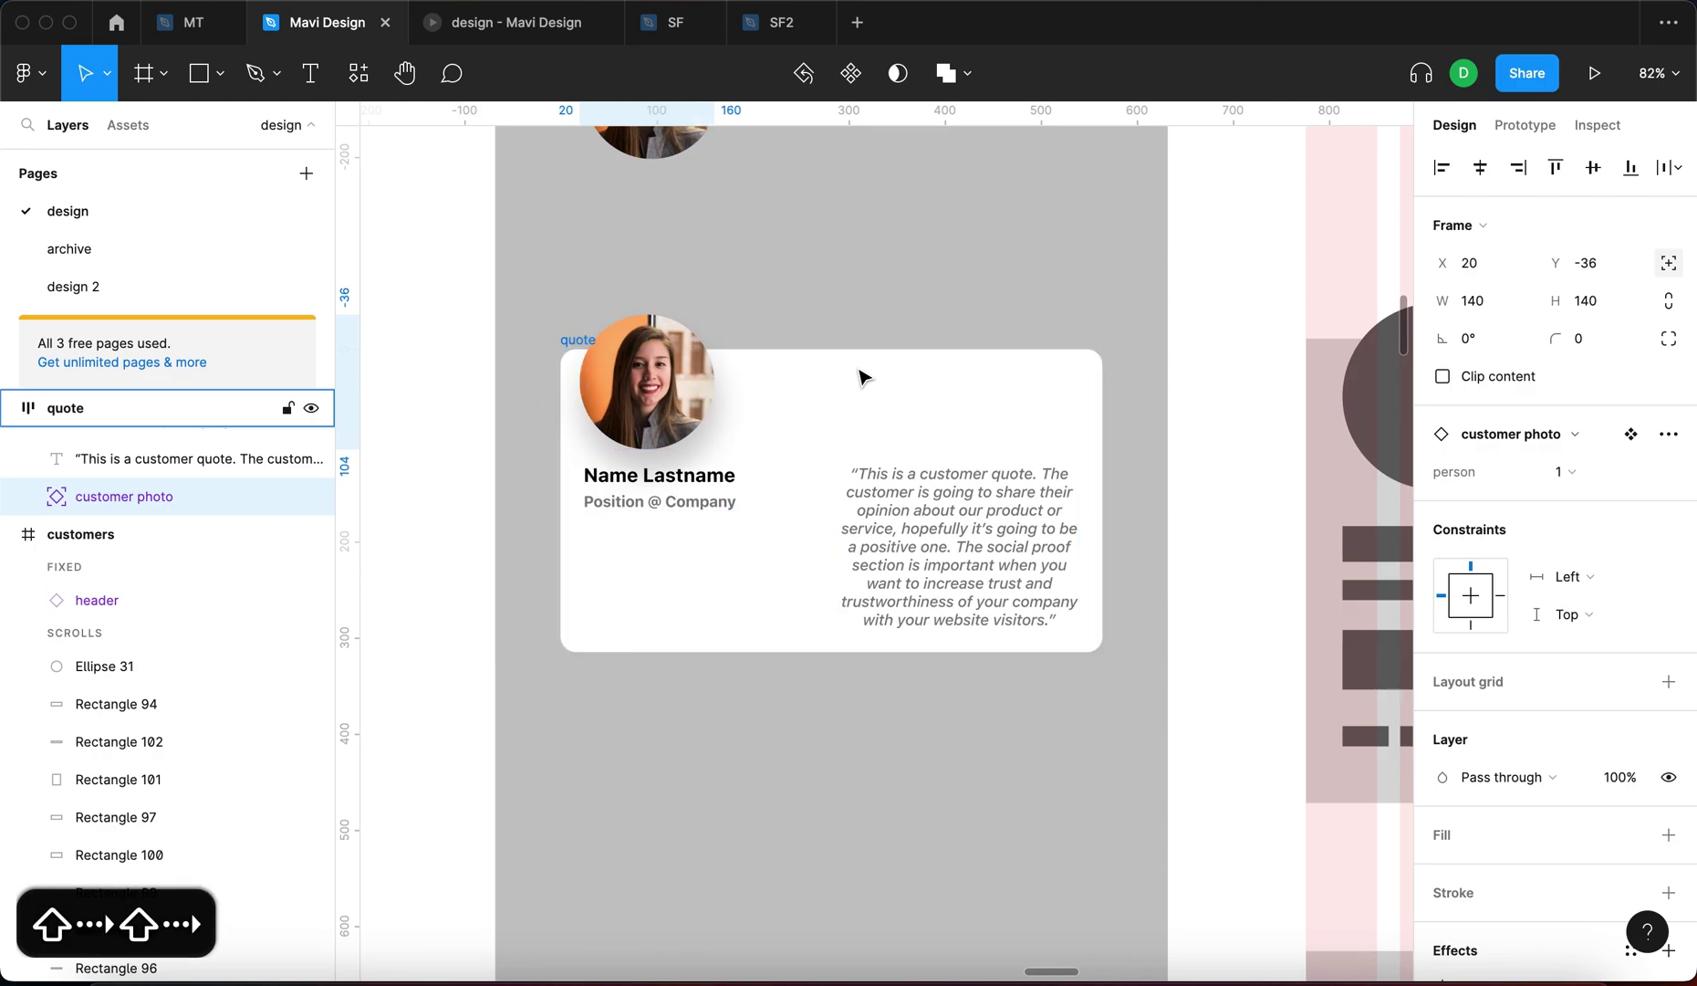
pyautogui.click(830, 284)
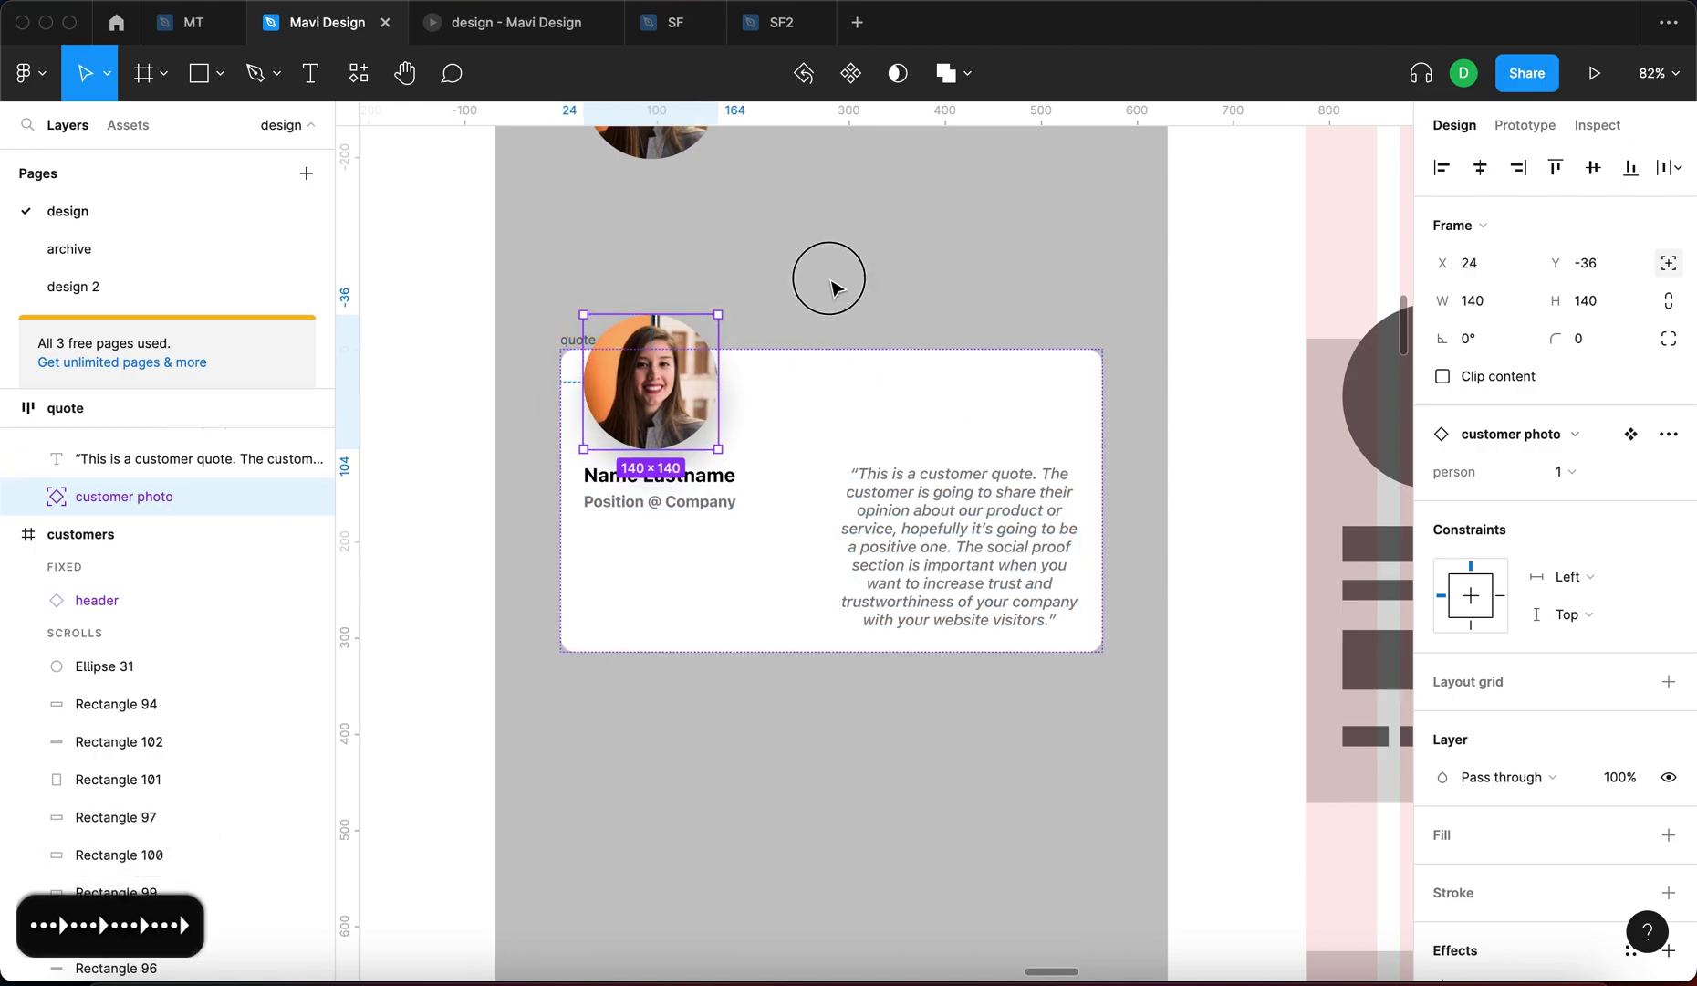
pyautogui.click(671, 482)
pyautogui.press('Escape')
# Compare the quote card's layout with the placeholder customer card on the customers page
pyautogui.scroll(2, 639, 474)
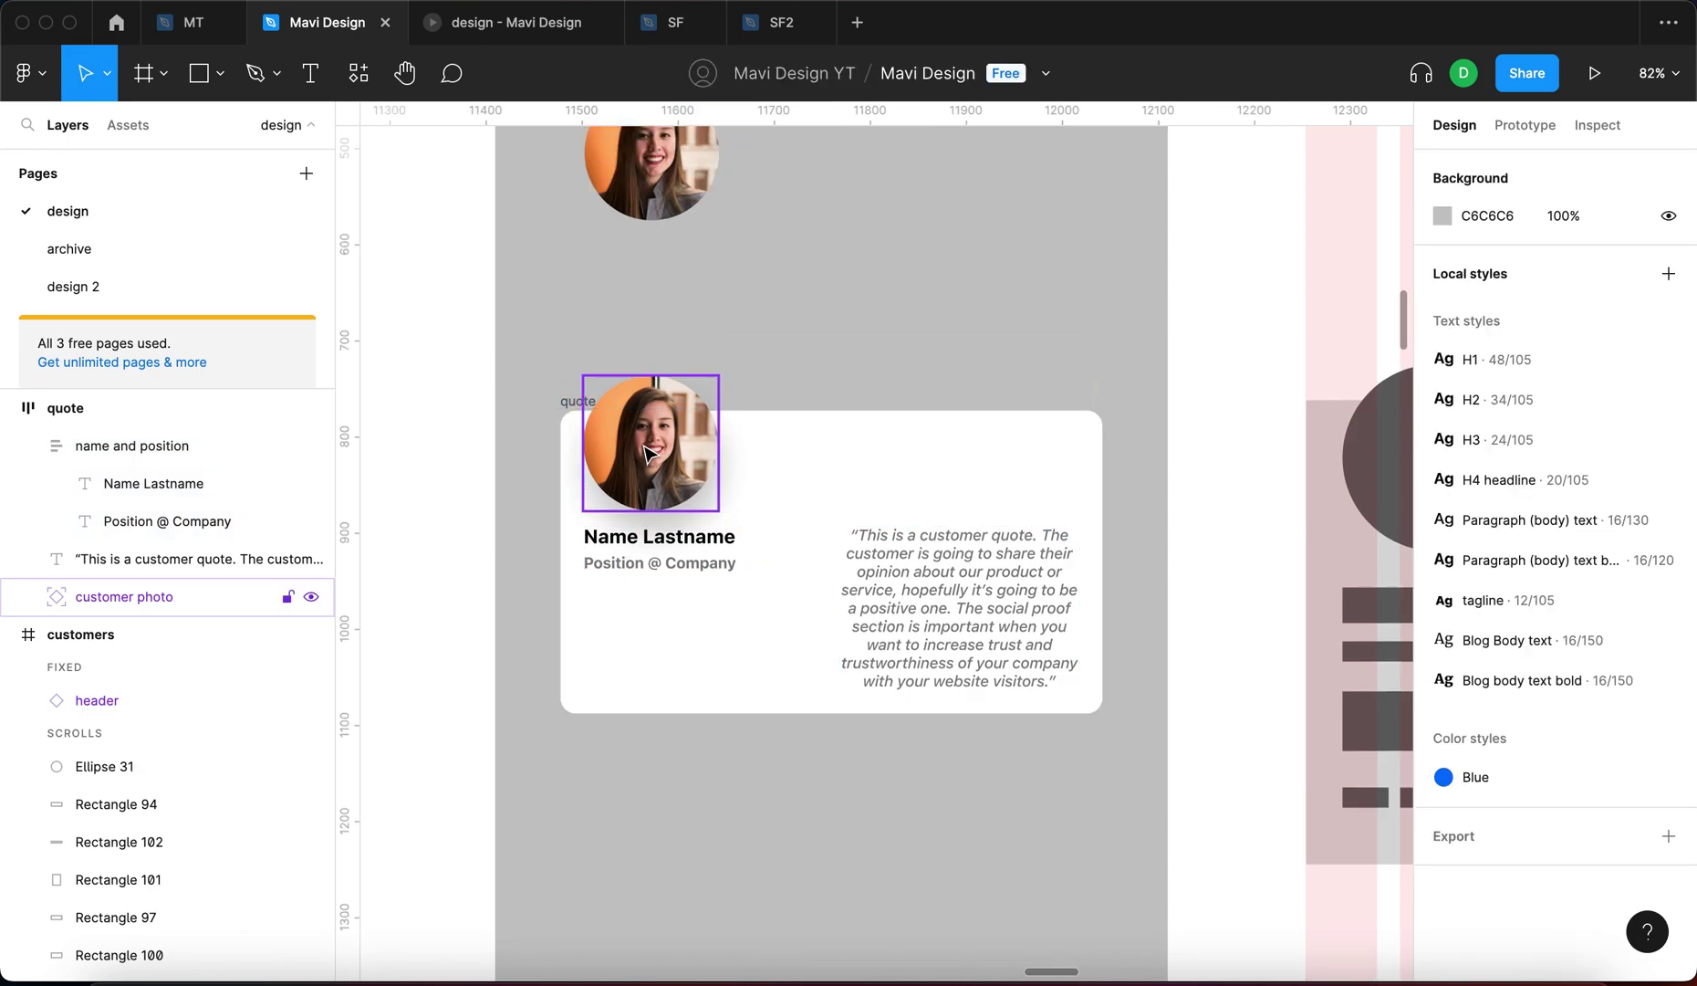
pyautogui.scroll(-1, 849, 324)
pyautogui.click(539, 369)
pyautogui.moveTo(1063, 460); pyautogui.dragTo(1007, 482)
pyautogui.click(1048, 461)
pyautogui.scroll(-5, 1051, 464)
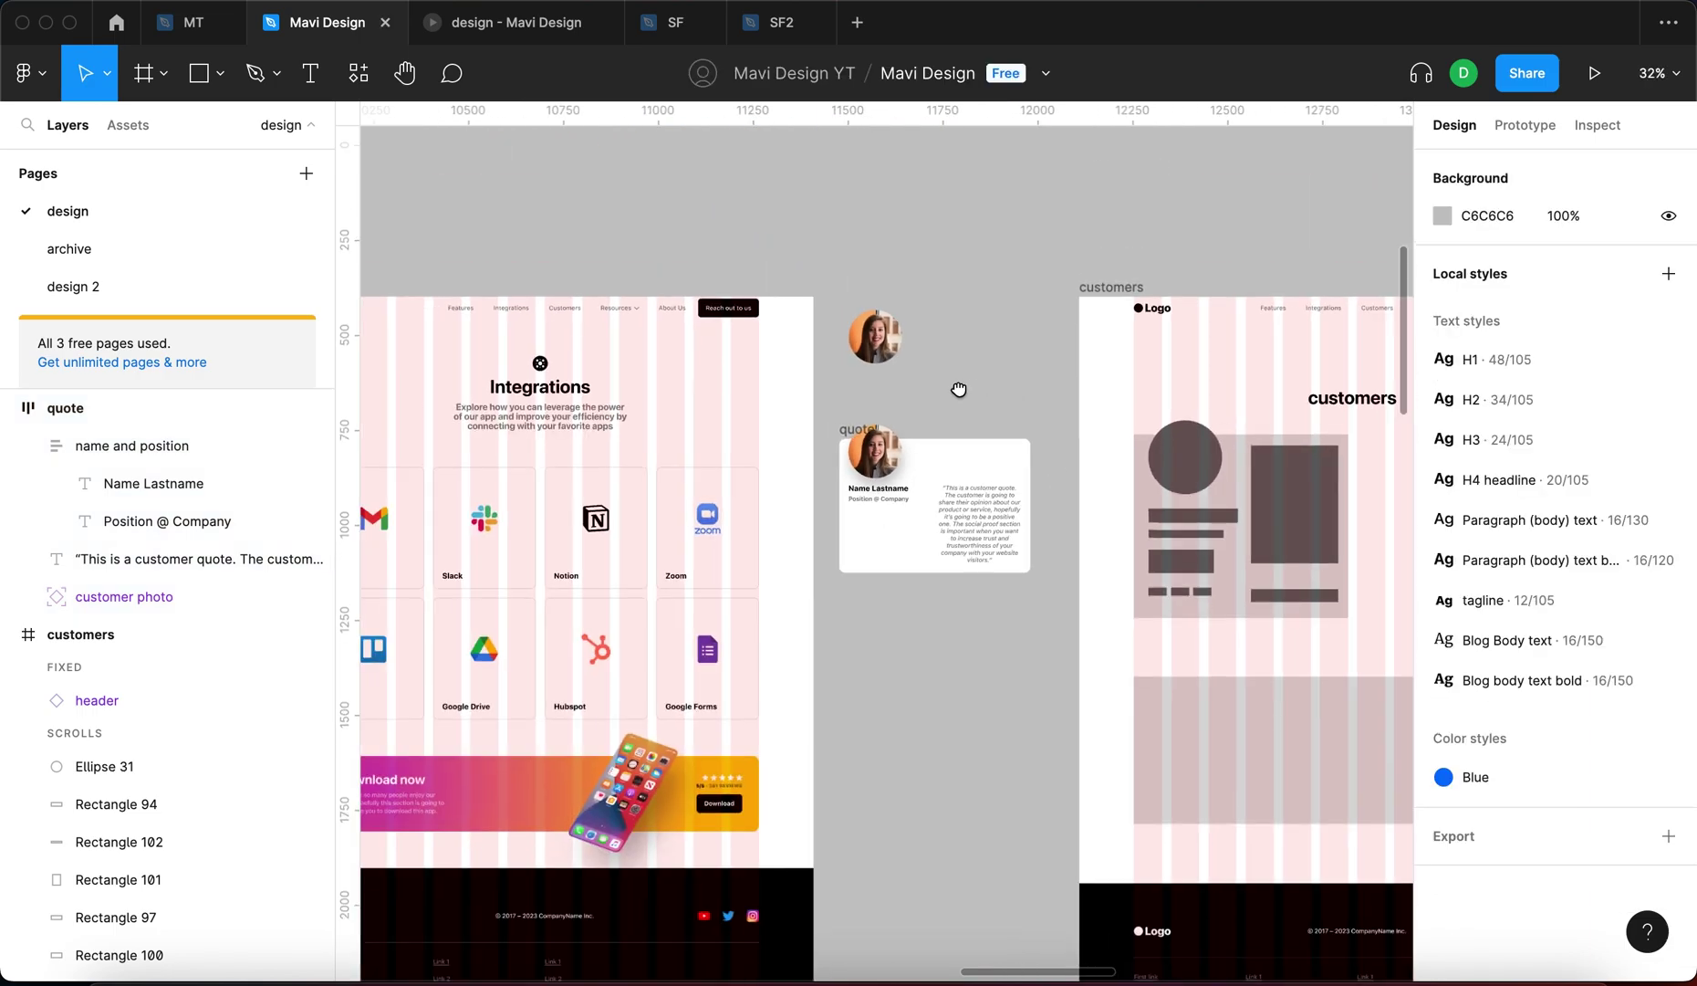
pyautogui.moveTo(962, 391); pyautogui.dragTo(856, 368)
pyautogui.scroll(6, 826, 447)
pyautogui.scroll(-8, 819, 467)
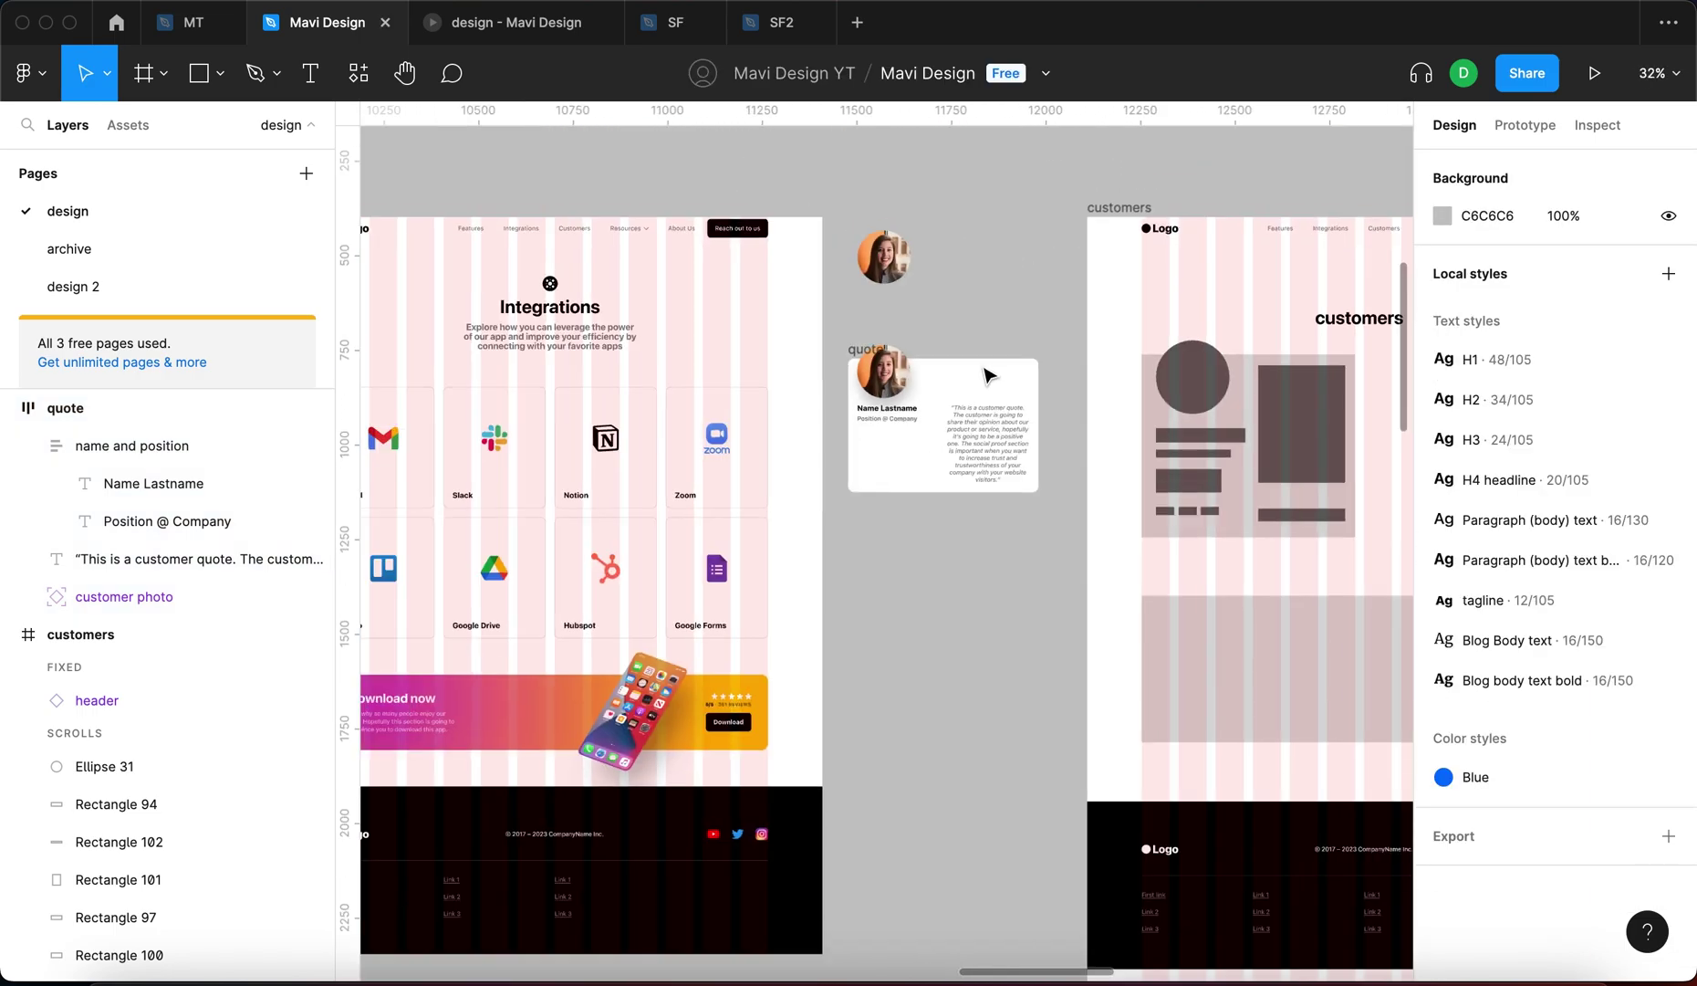
pyautogui.hscroll(3, 881, 374)
pyautogui.scroll(5, 1061, 476)
pyautogui.moveTo(726, 599); pyautogui.dragTo(683, 679)
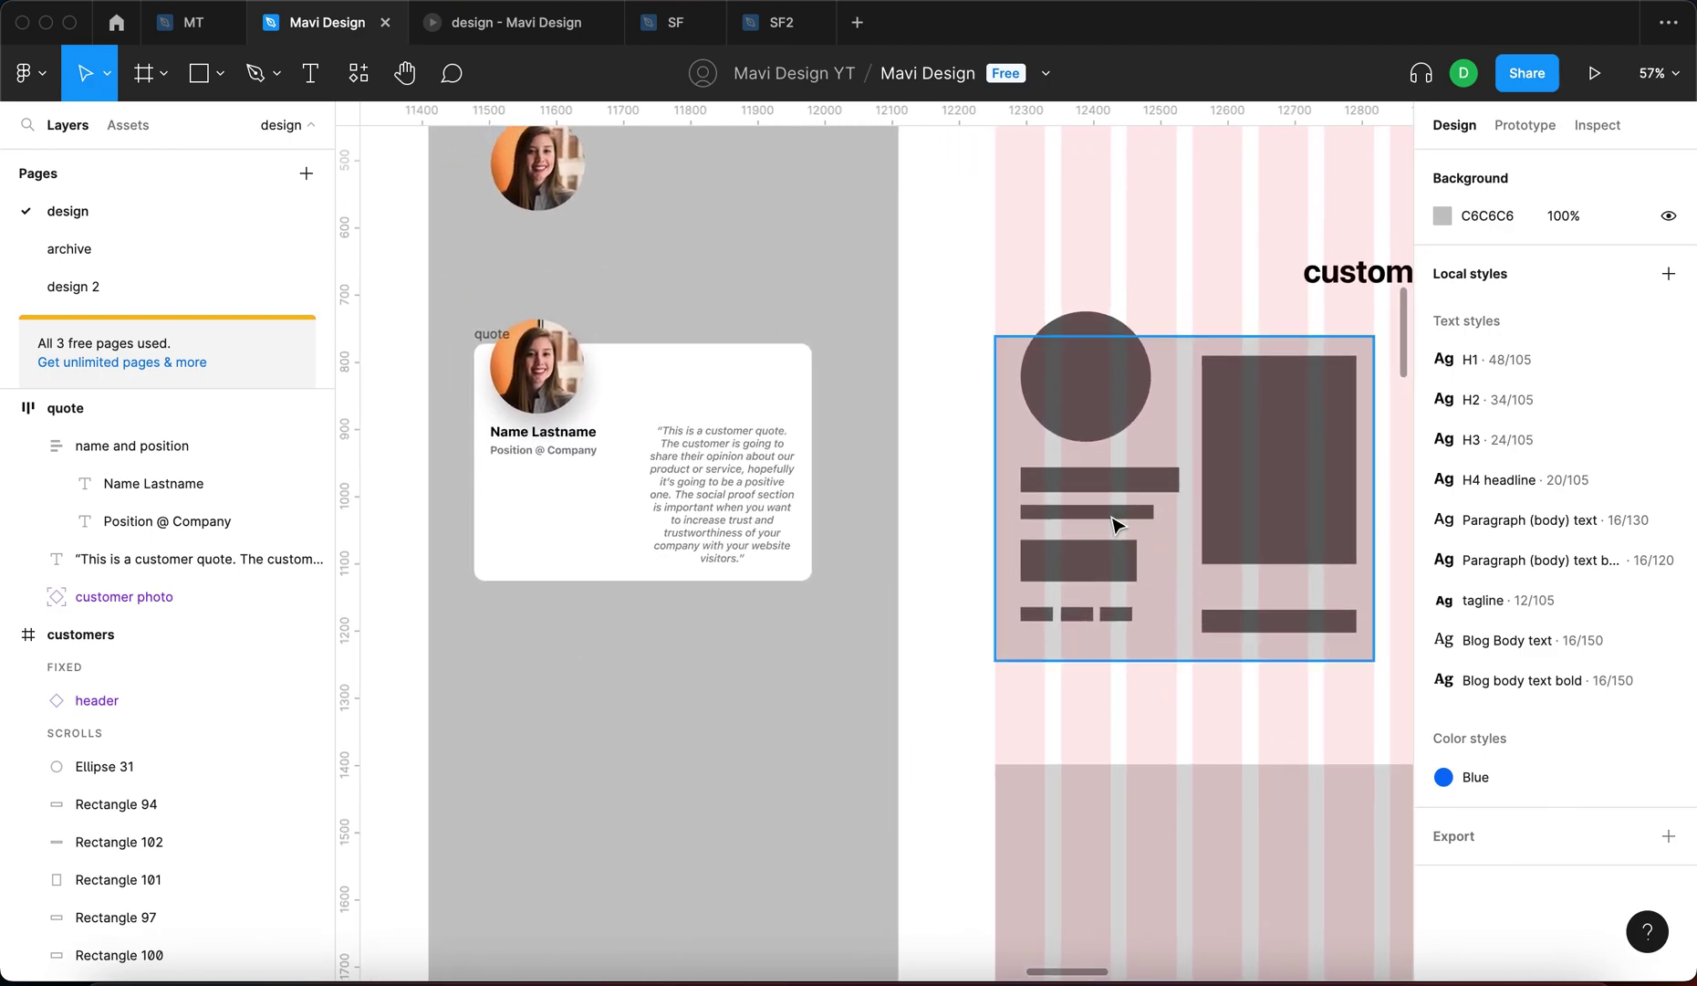
pyautogui.click(1079, 561)
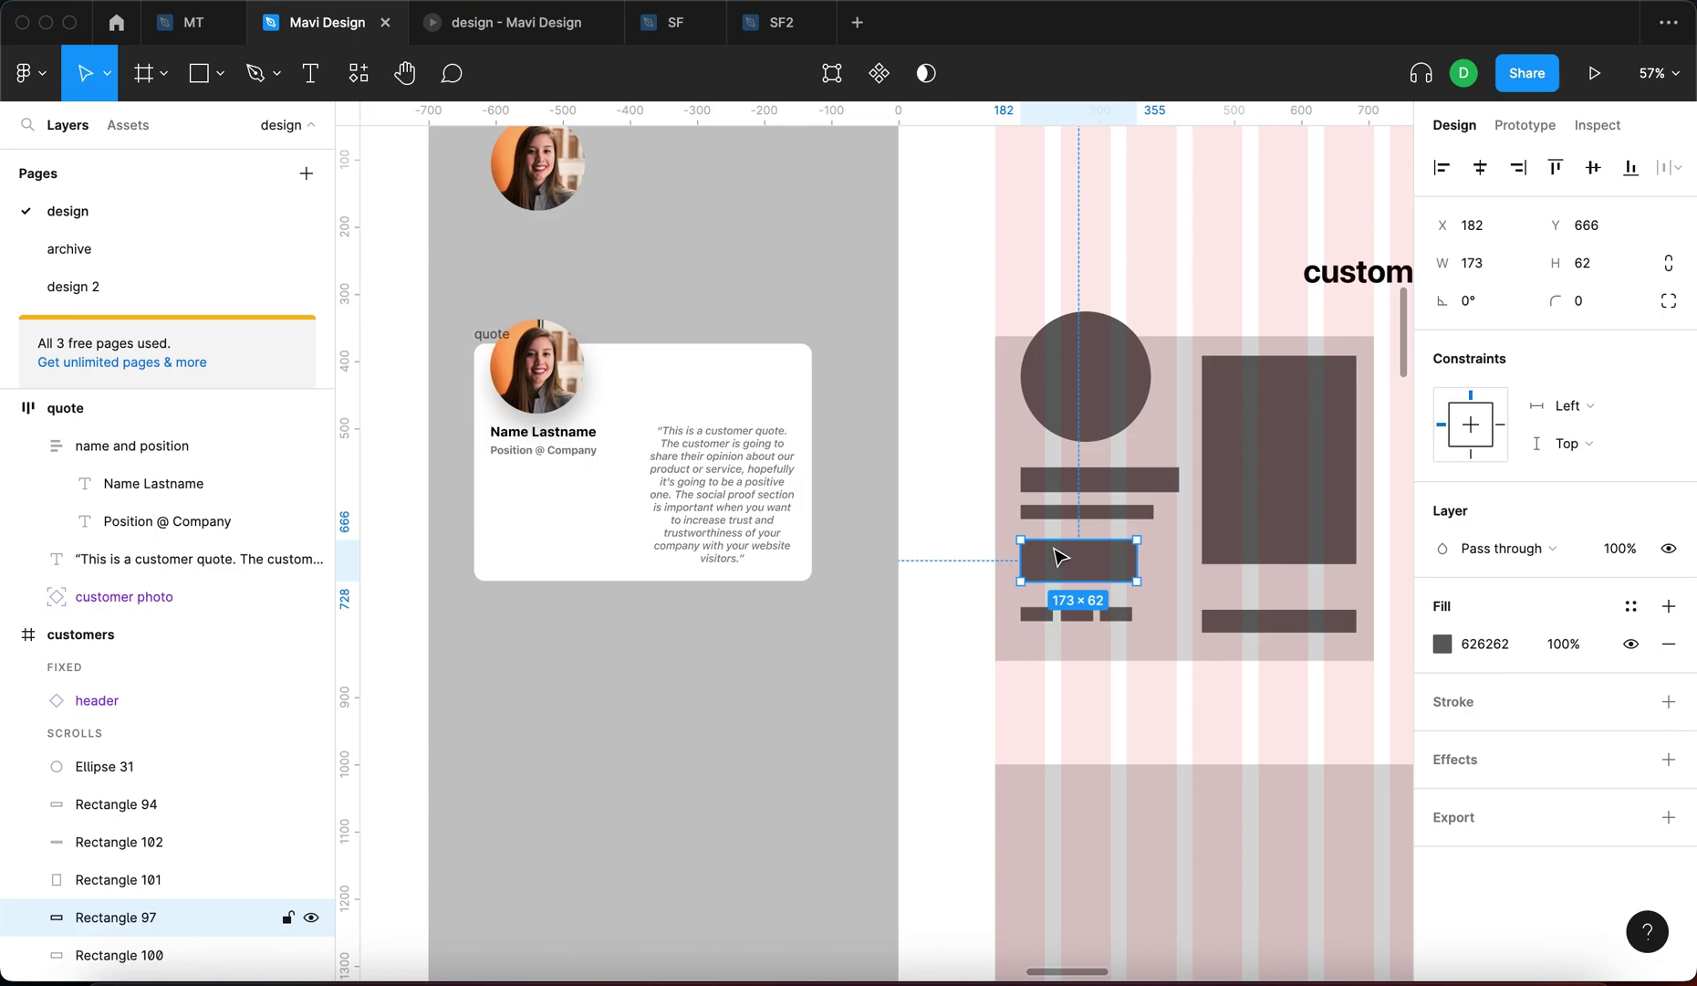
pyautogui.click(735, 698)
# Examine the integration preview instances on the integrations page and their main component
pyautogui.hscroll(-5, 735, 698)
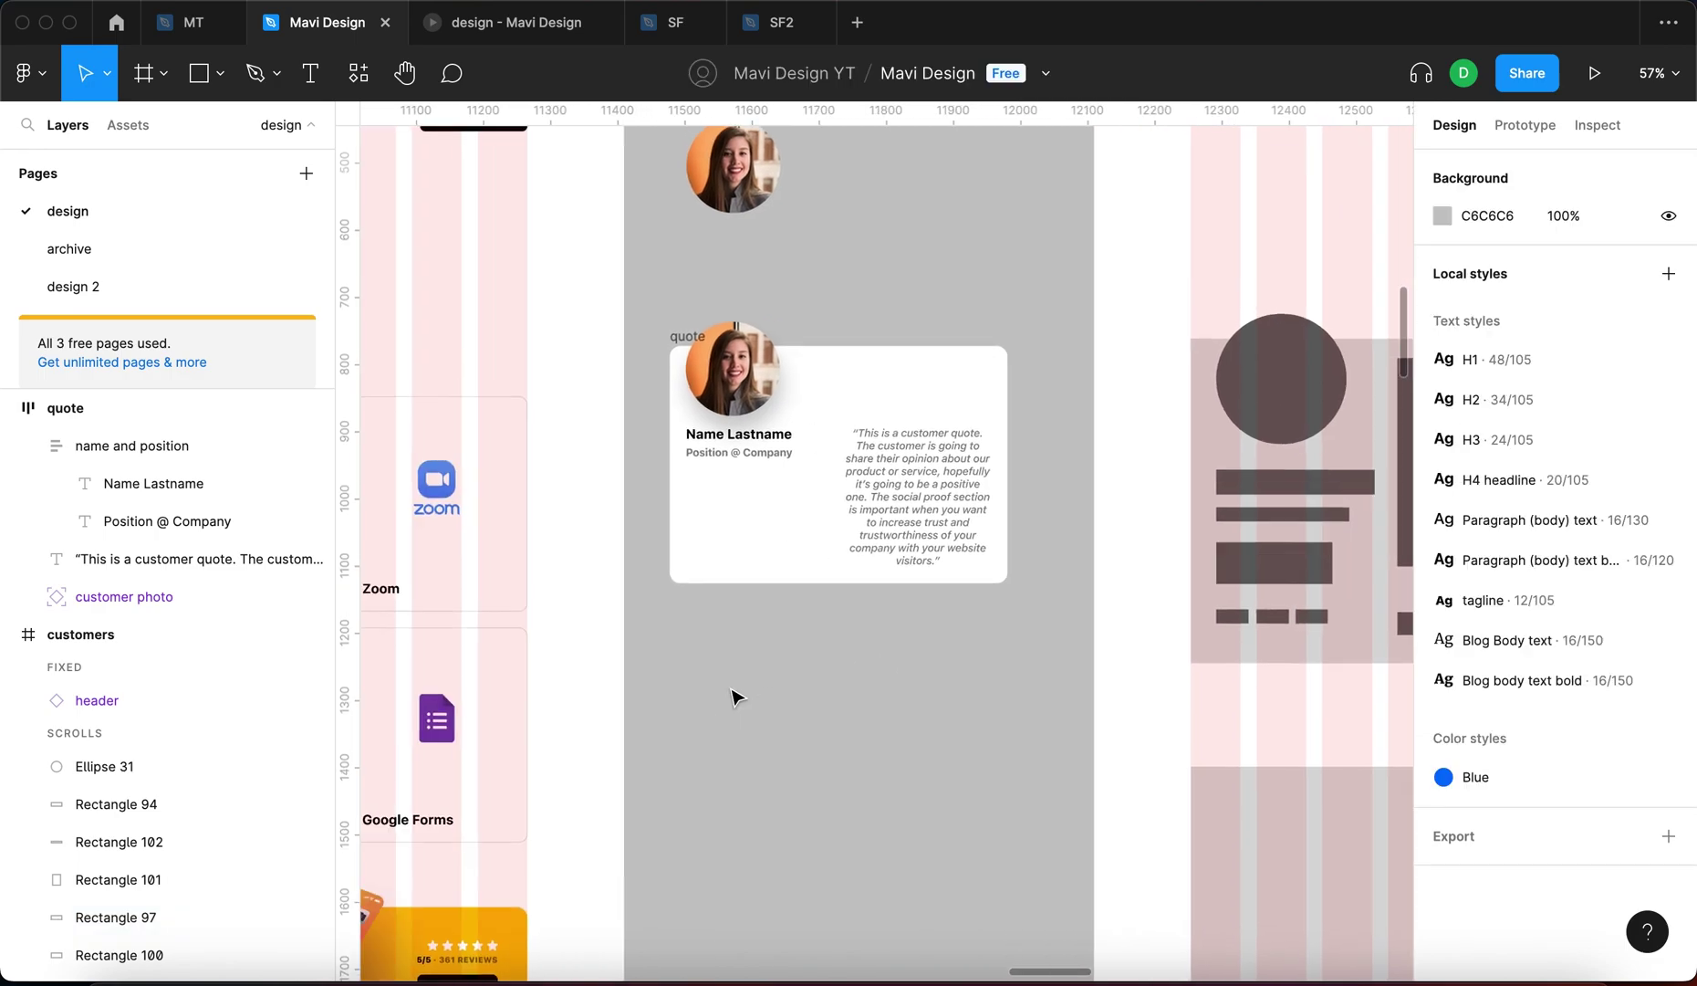
pyautogui.scroll(-5, 862, 774)
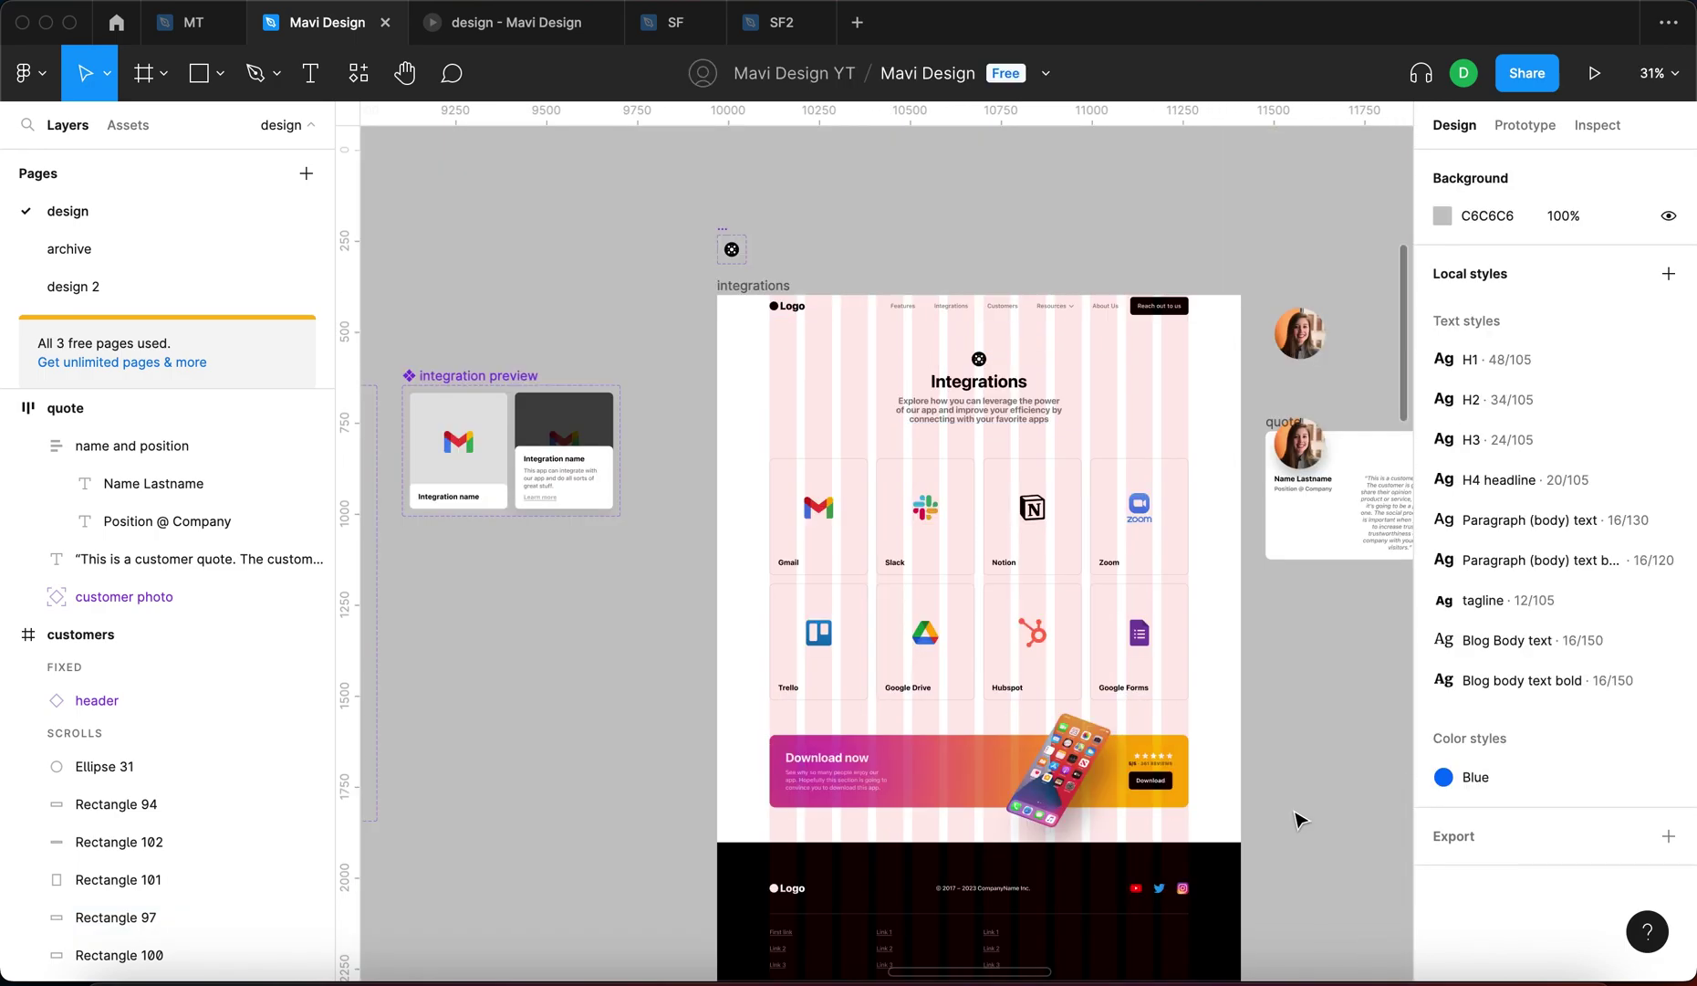
pyautogui.click(1141, 528)
pyautogui.doubleClick(1141, 527)
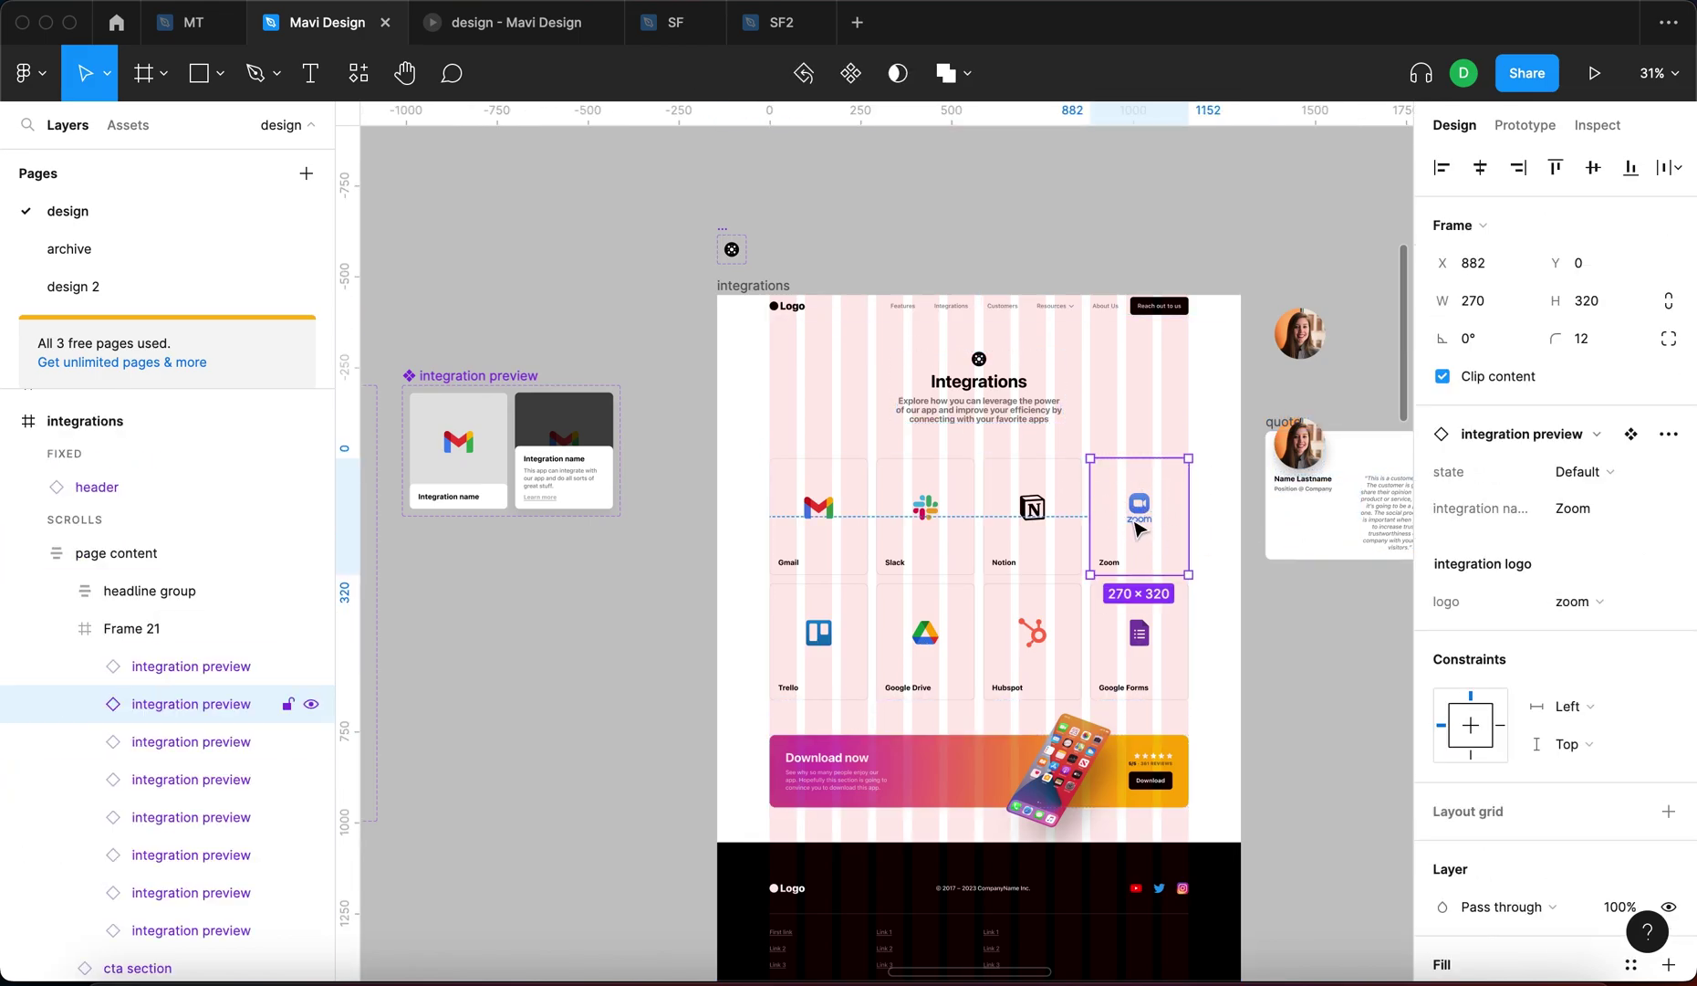
pyautogui.hscroll(5, 1139, 528)
pyautogui.hscroll(-4, 771, 505)
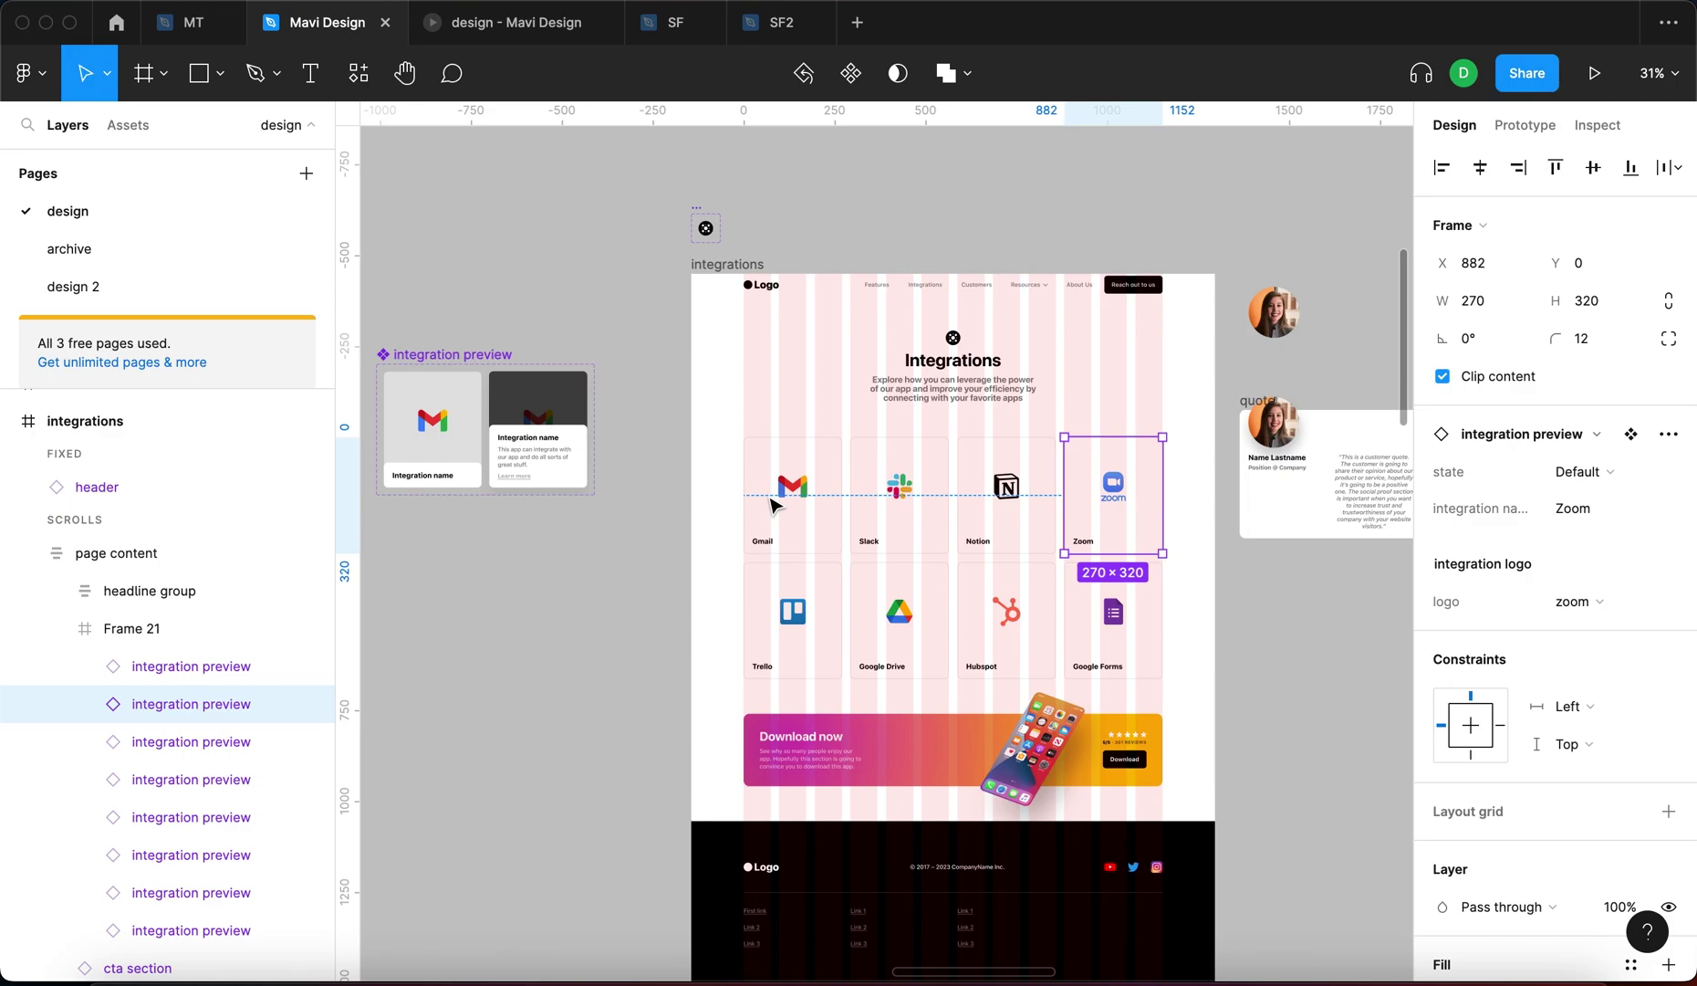
pyautogui.click(772, 505)
pyautogui.click(1004, 520)
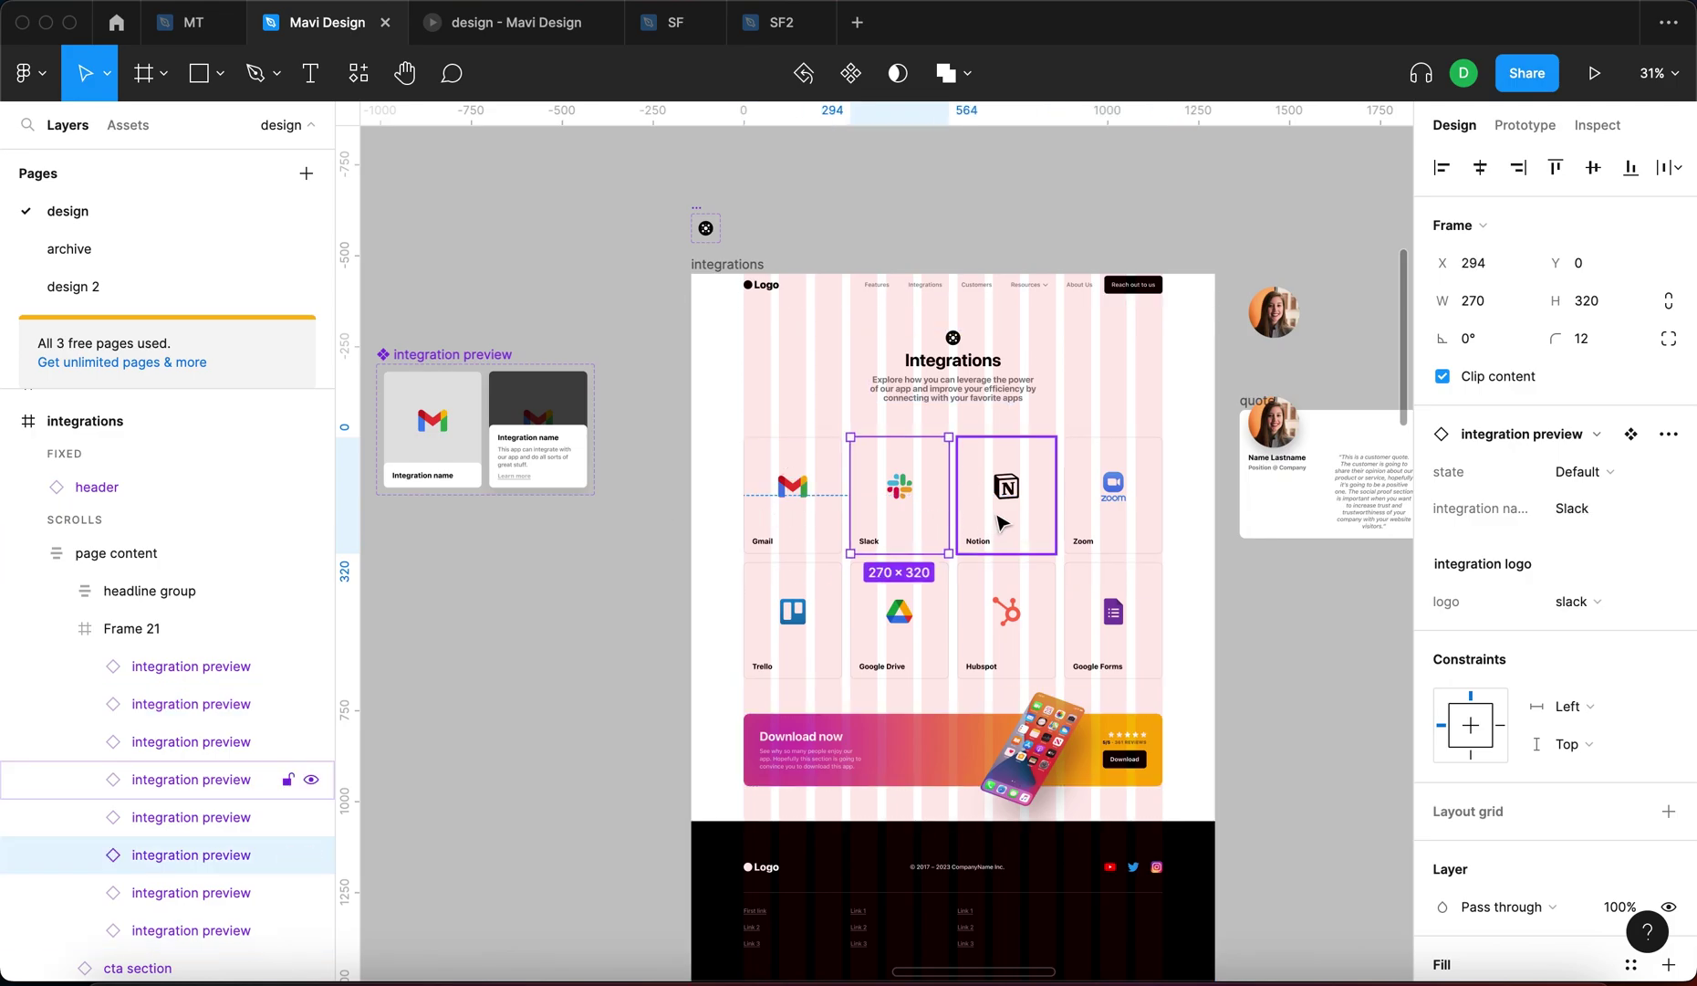
pyautogui.click(582, 392)
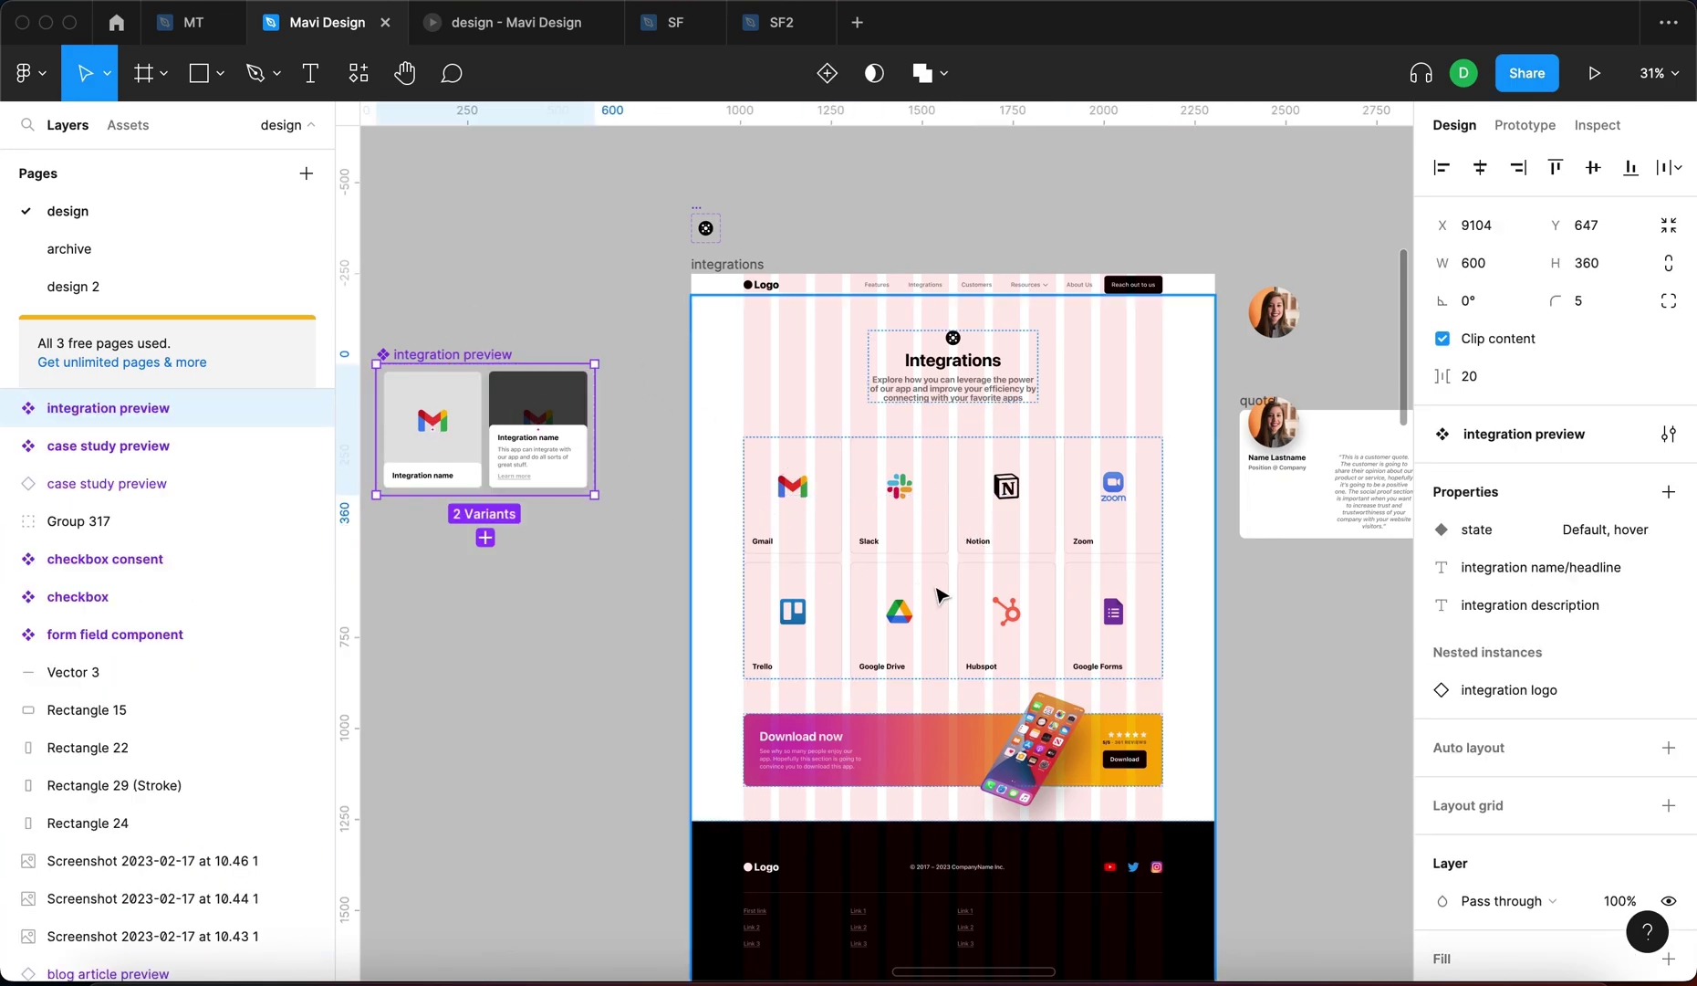
# Examine the Google Drive and Zoom integration previews alongside the integration logo component set's gmail variant
pyautogui.click(1127, 527)
pyautogui.hscroll(2, 1036, 518)
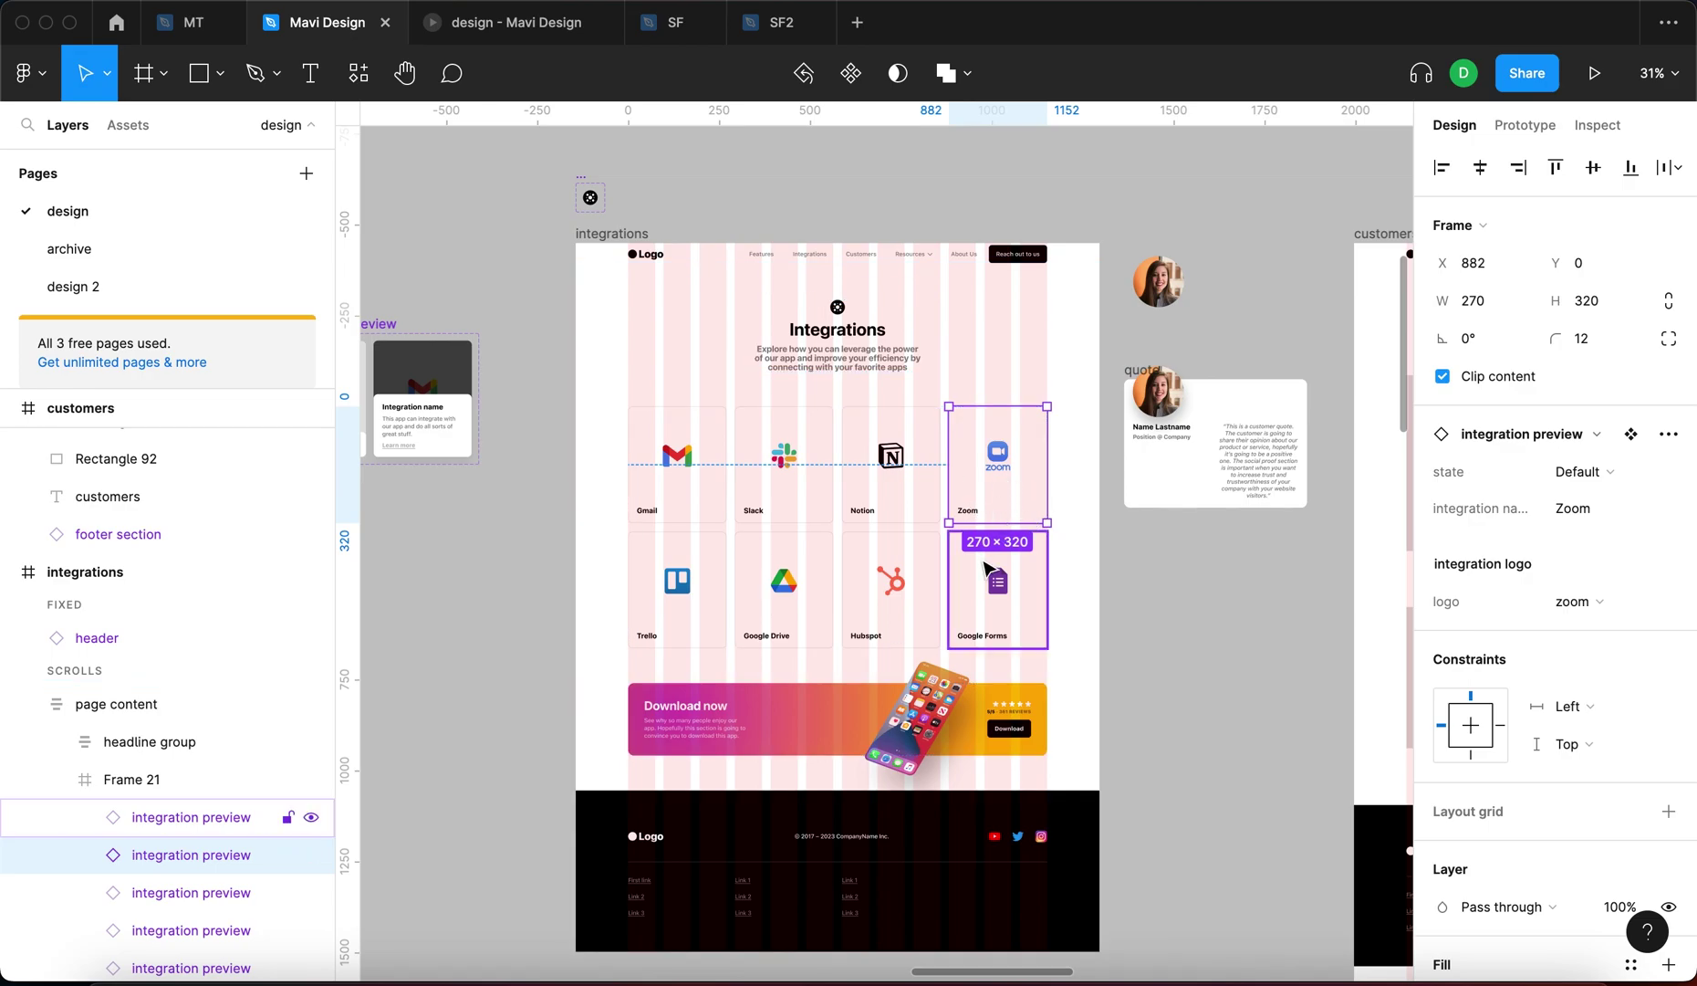
pyautogui.click(905, 596)
pyautogui.click(772, 599)
pyautogui.hscroll(-7, 773, 601)
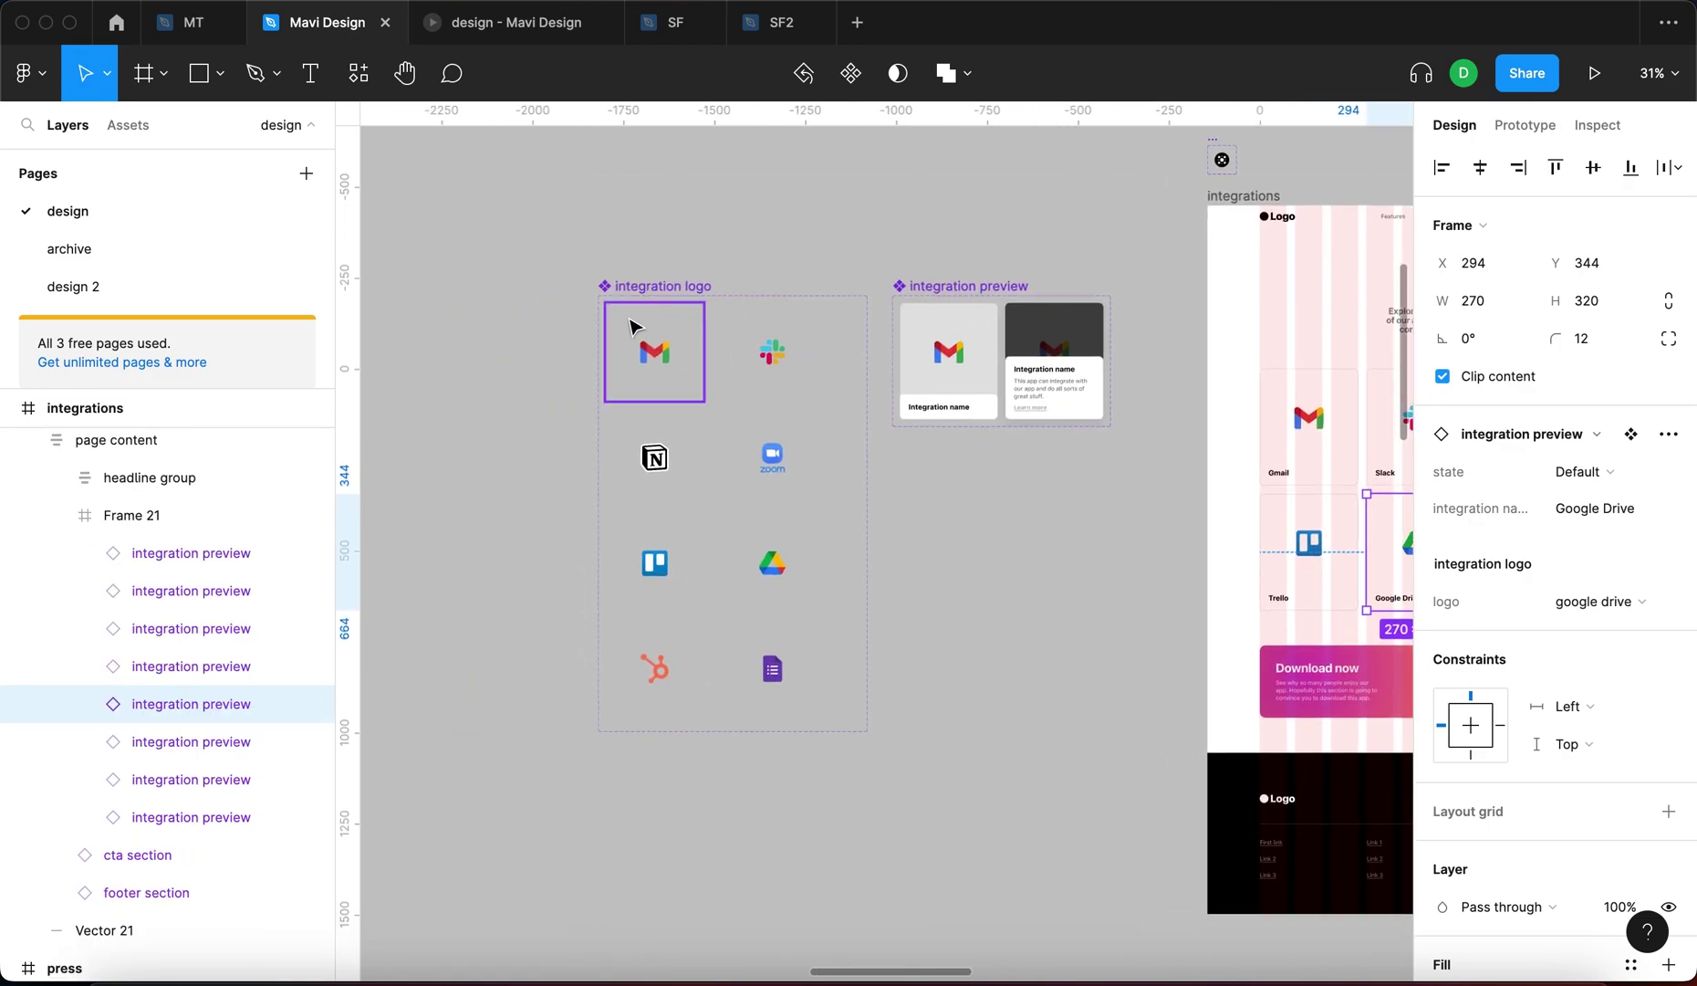
pyautogui.click(989, 565)
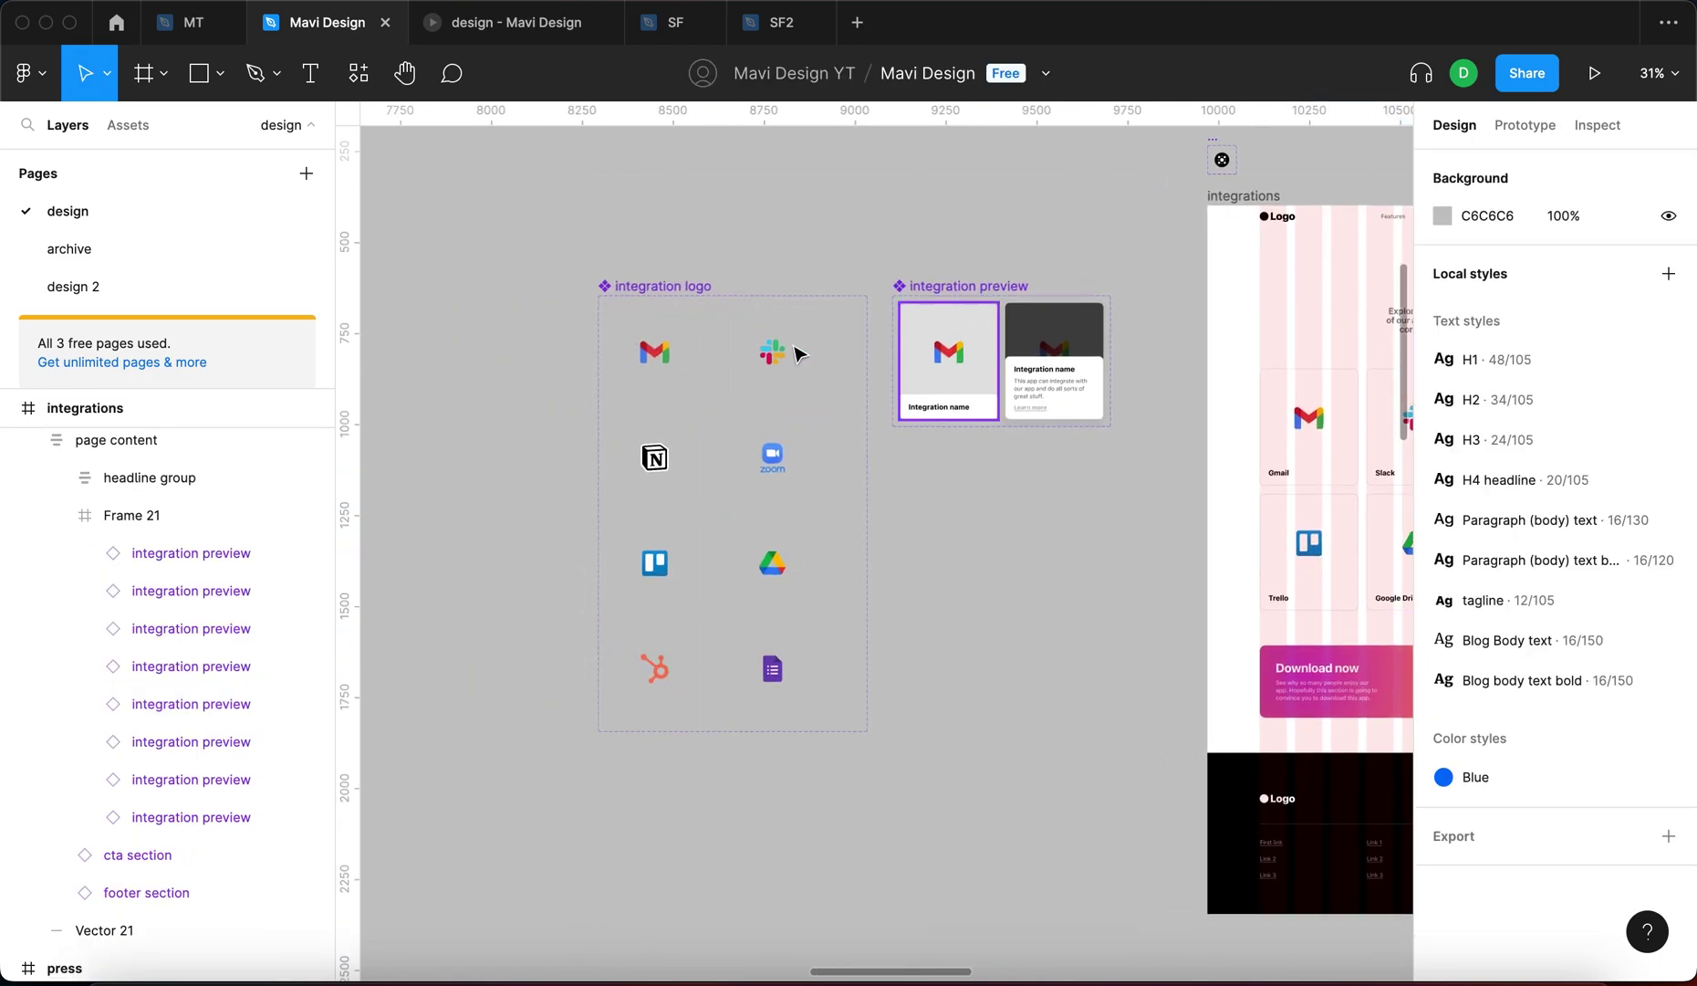
pyautogui.click(653, 358)
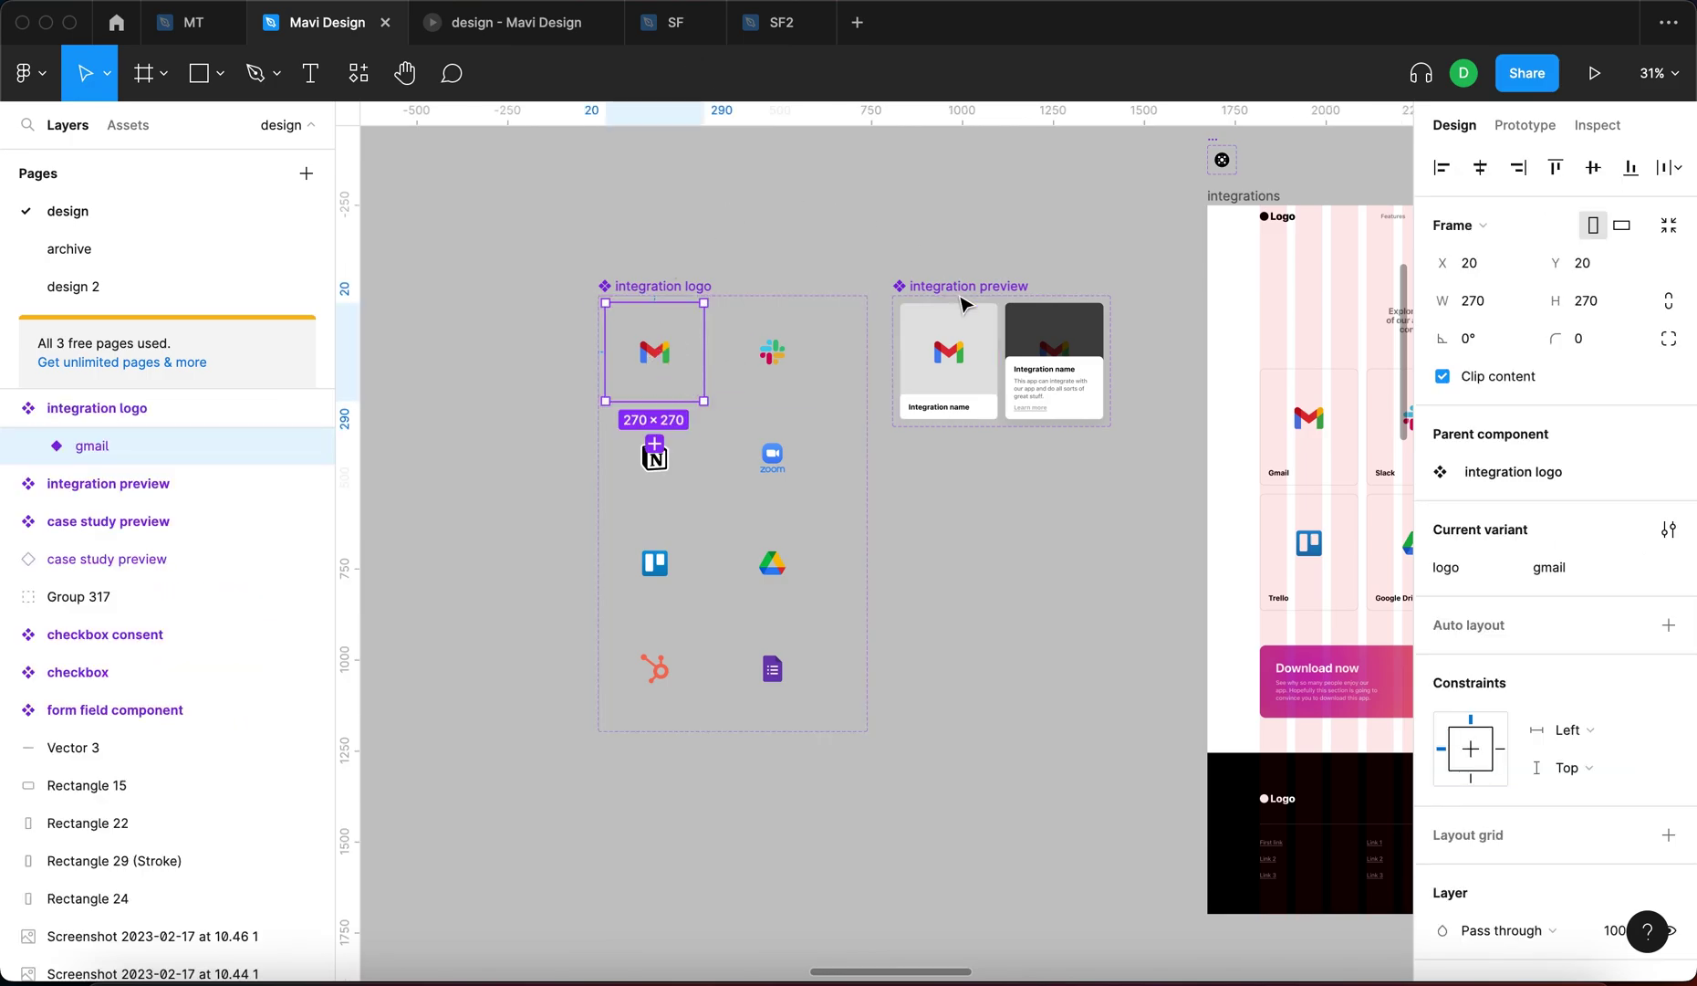
pyautogui.hscroll(5, 965, 367)
pyautogui.click(1196, 535)
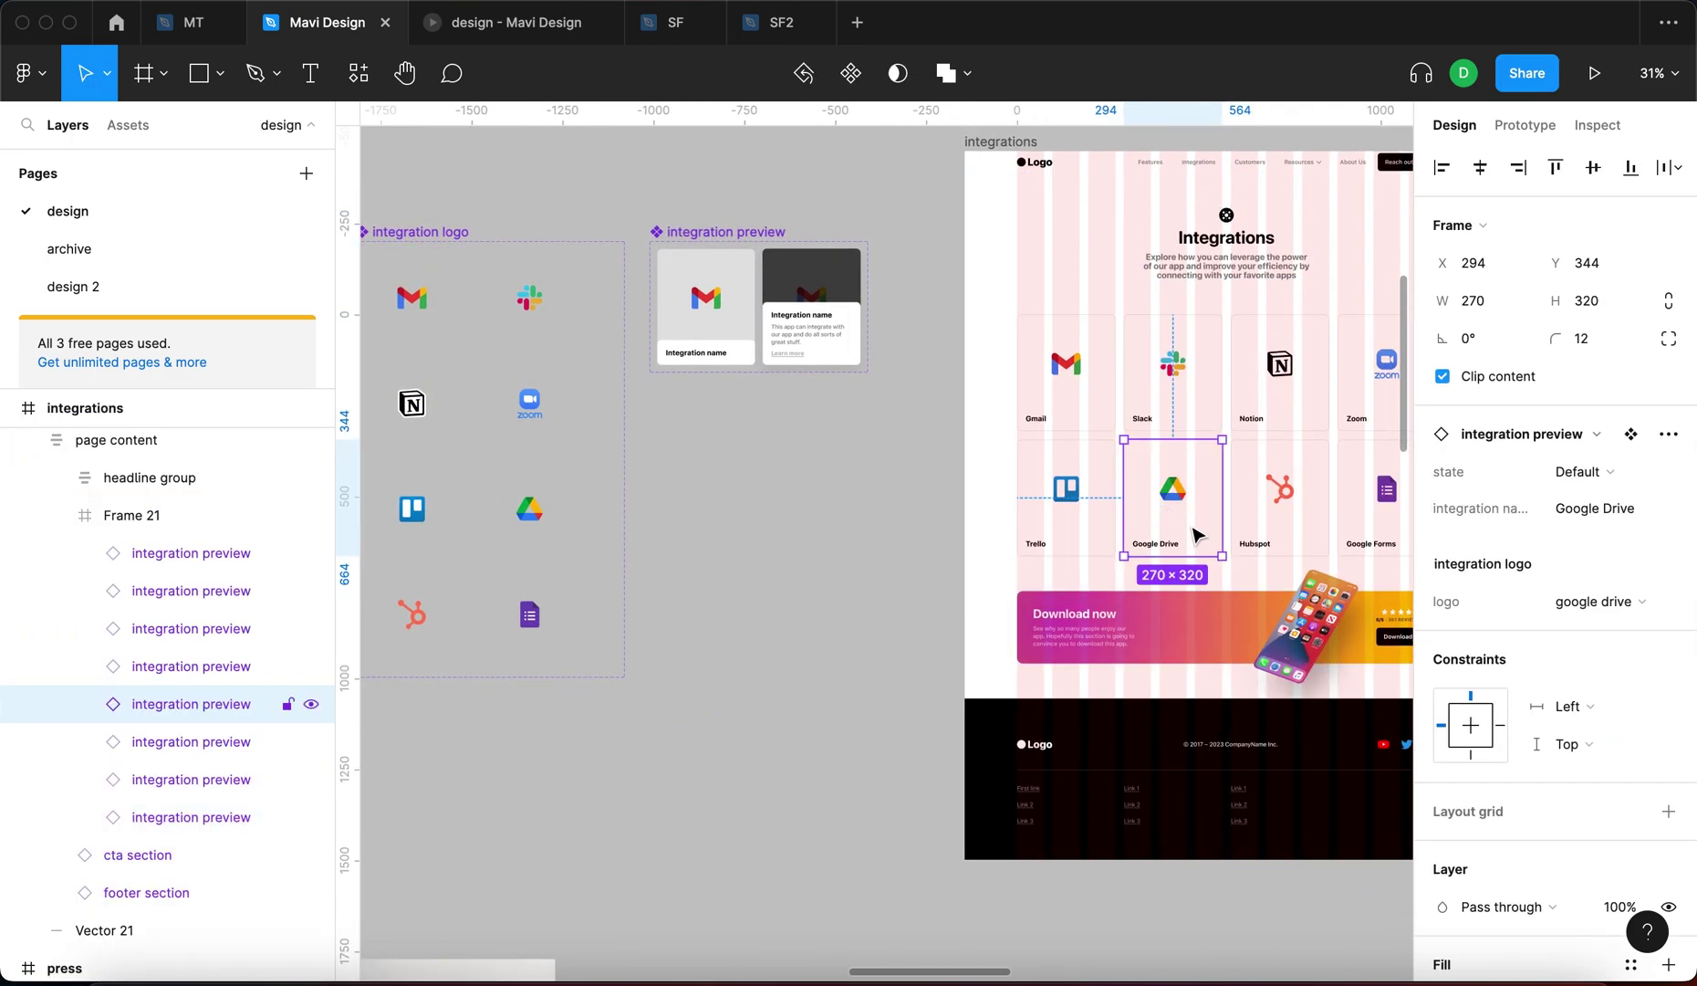
pyautogui.hscroll(5, 1196, 535)
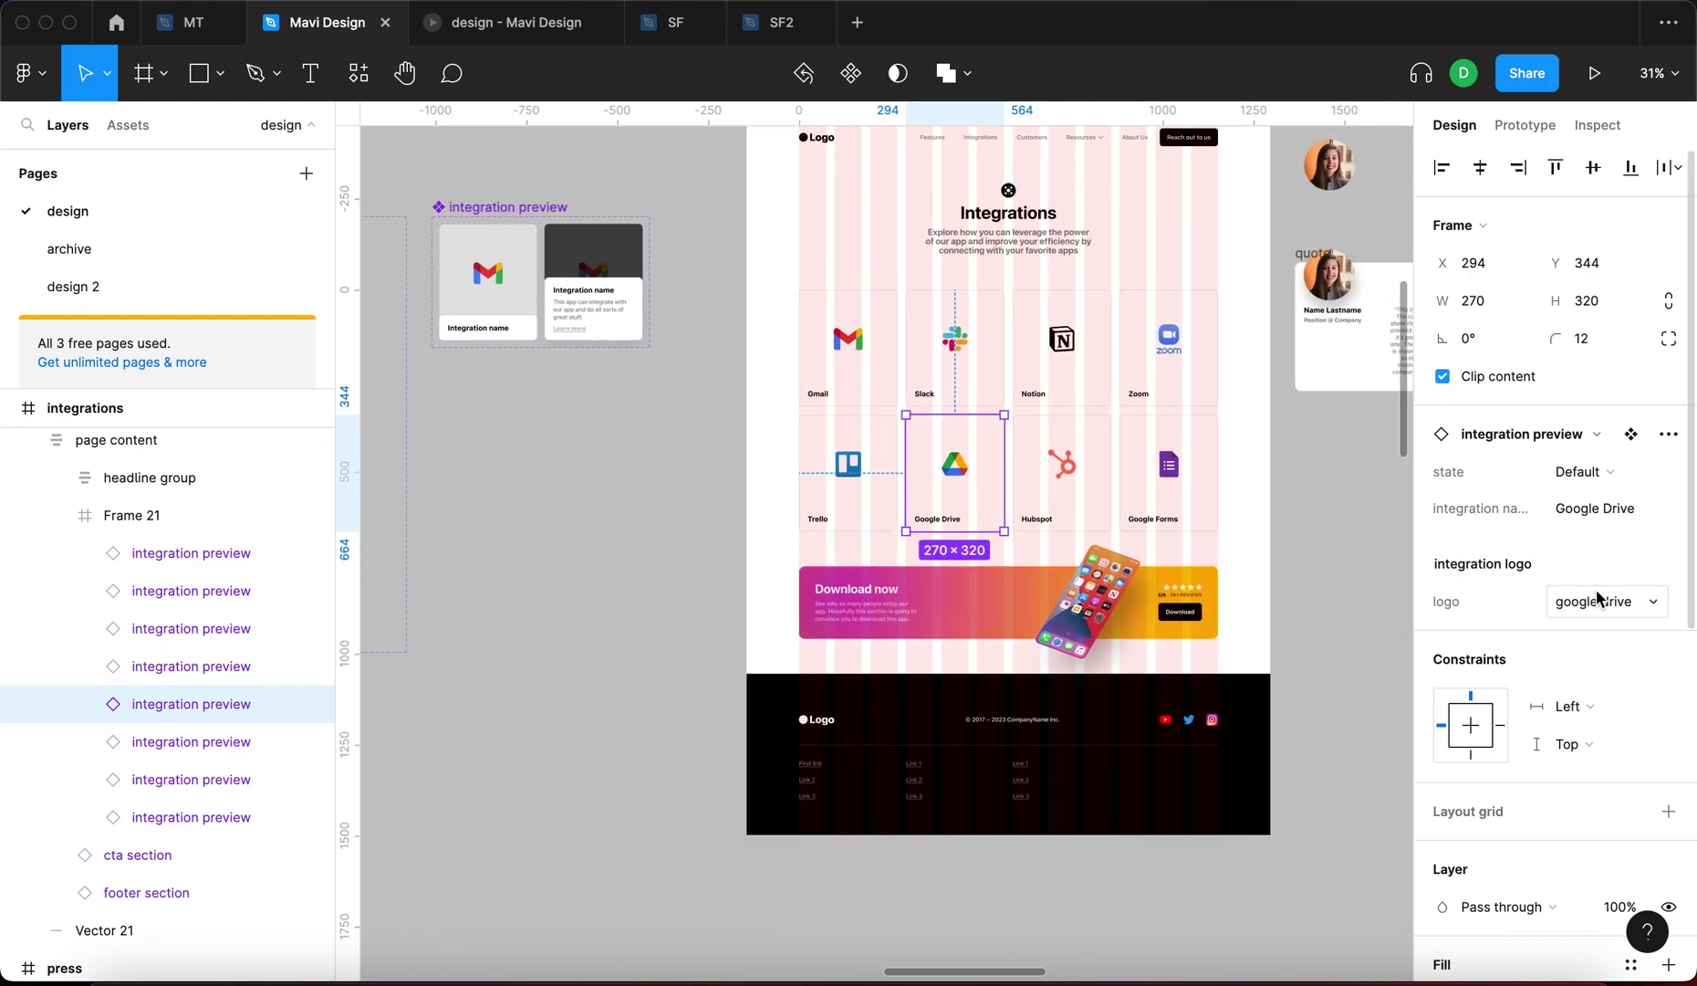
# Try the zoom, trello and notion logo variants on the Google Drive integration preview and restore google drive
pyautogui.click(1598, 601)
pyautogui.click(1597, 629)
pyautogui.click(1597, 603)
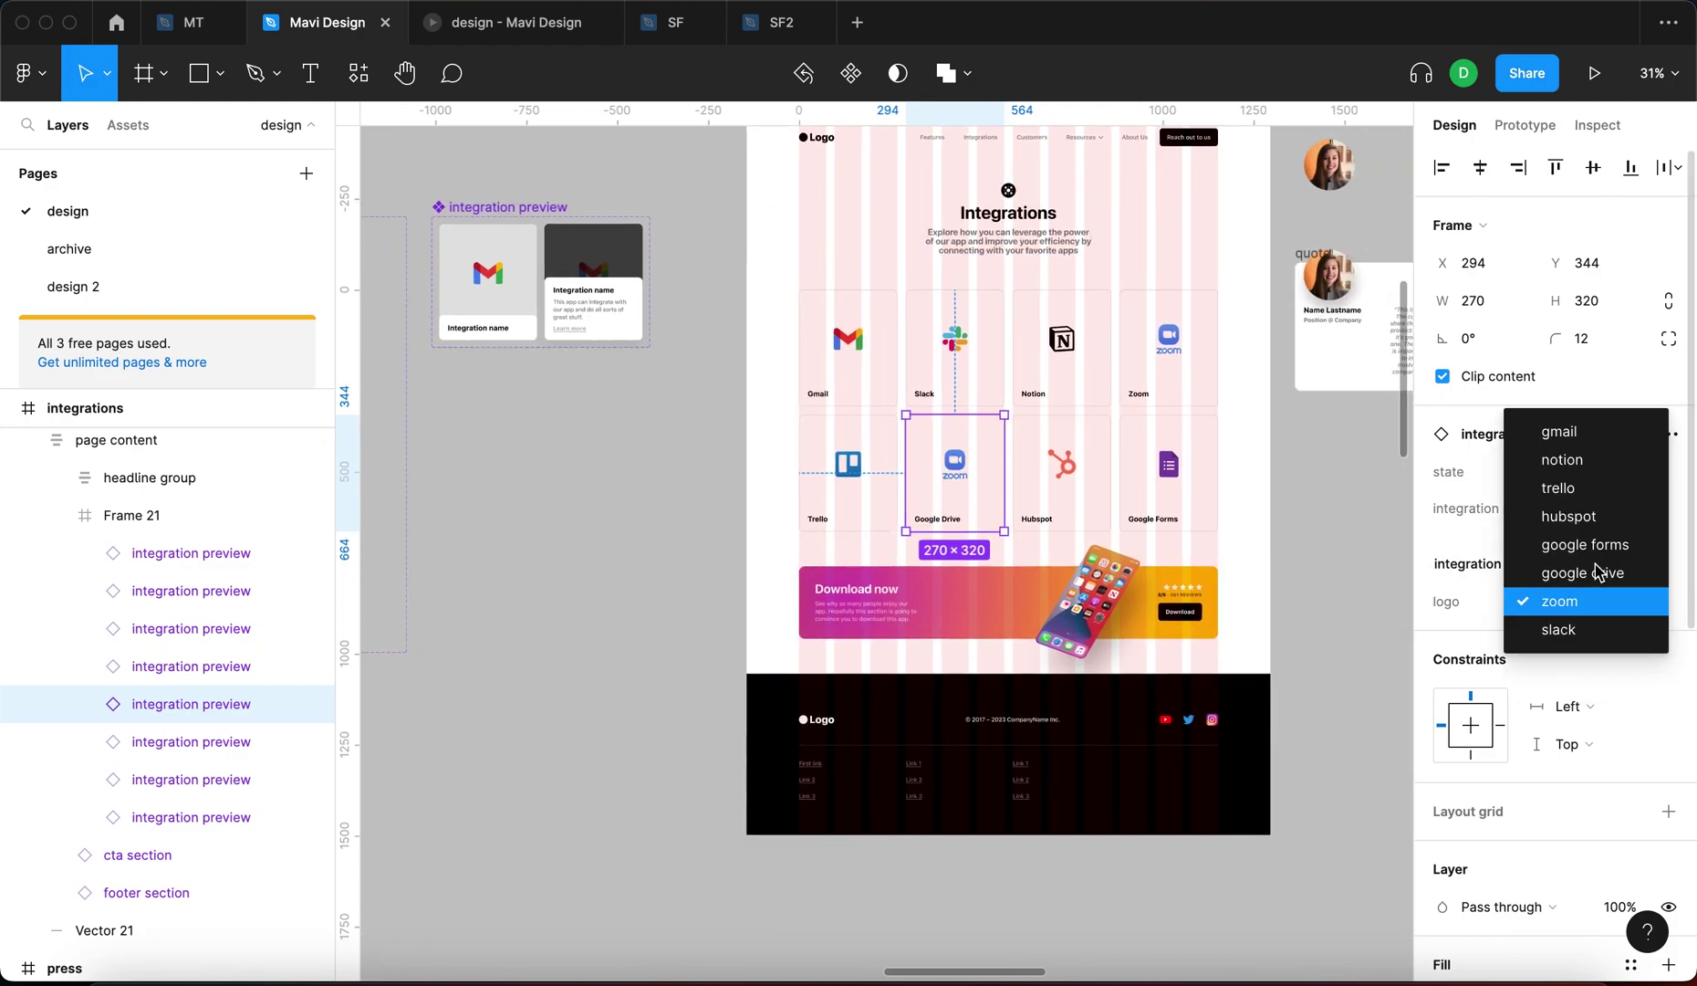
pyautogui.click(1595, 489)
pyautogui.click(1599, 600)
pyautogui.click(1593, 685)
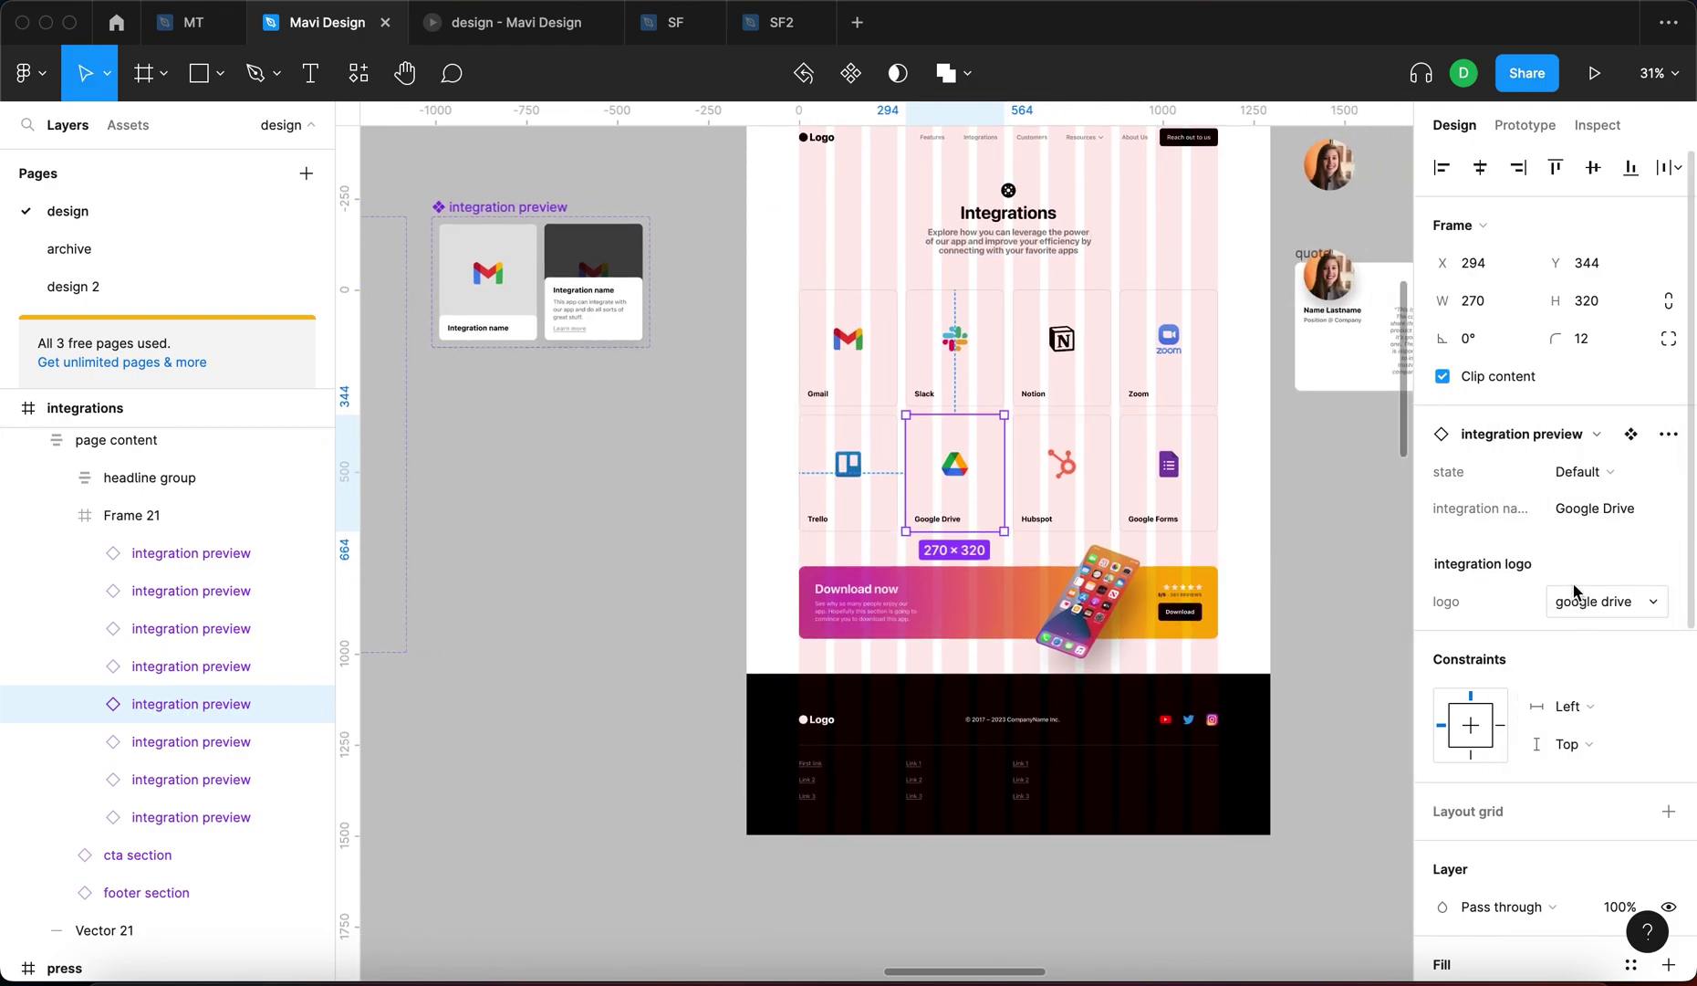
pyautogui.click(1585, 599)
pyautogui.click(1588, 488)
pyautogui.click(1602, 600)
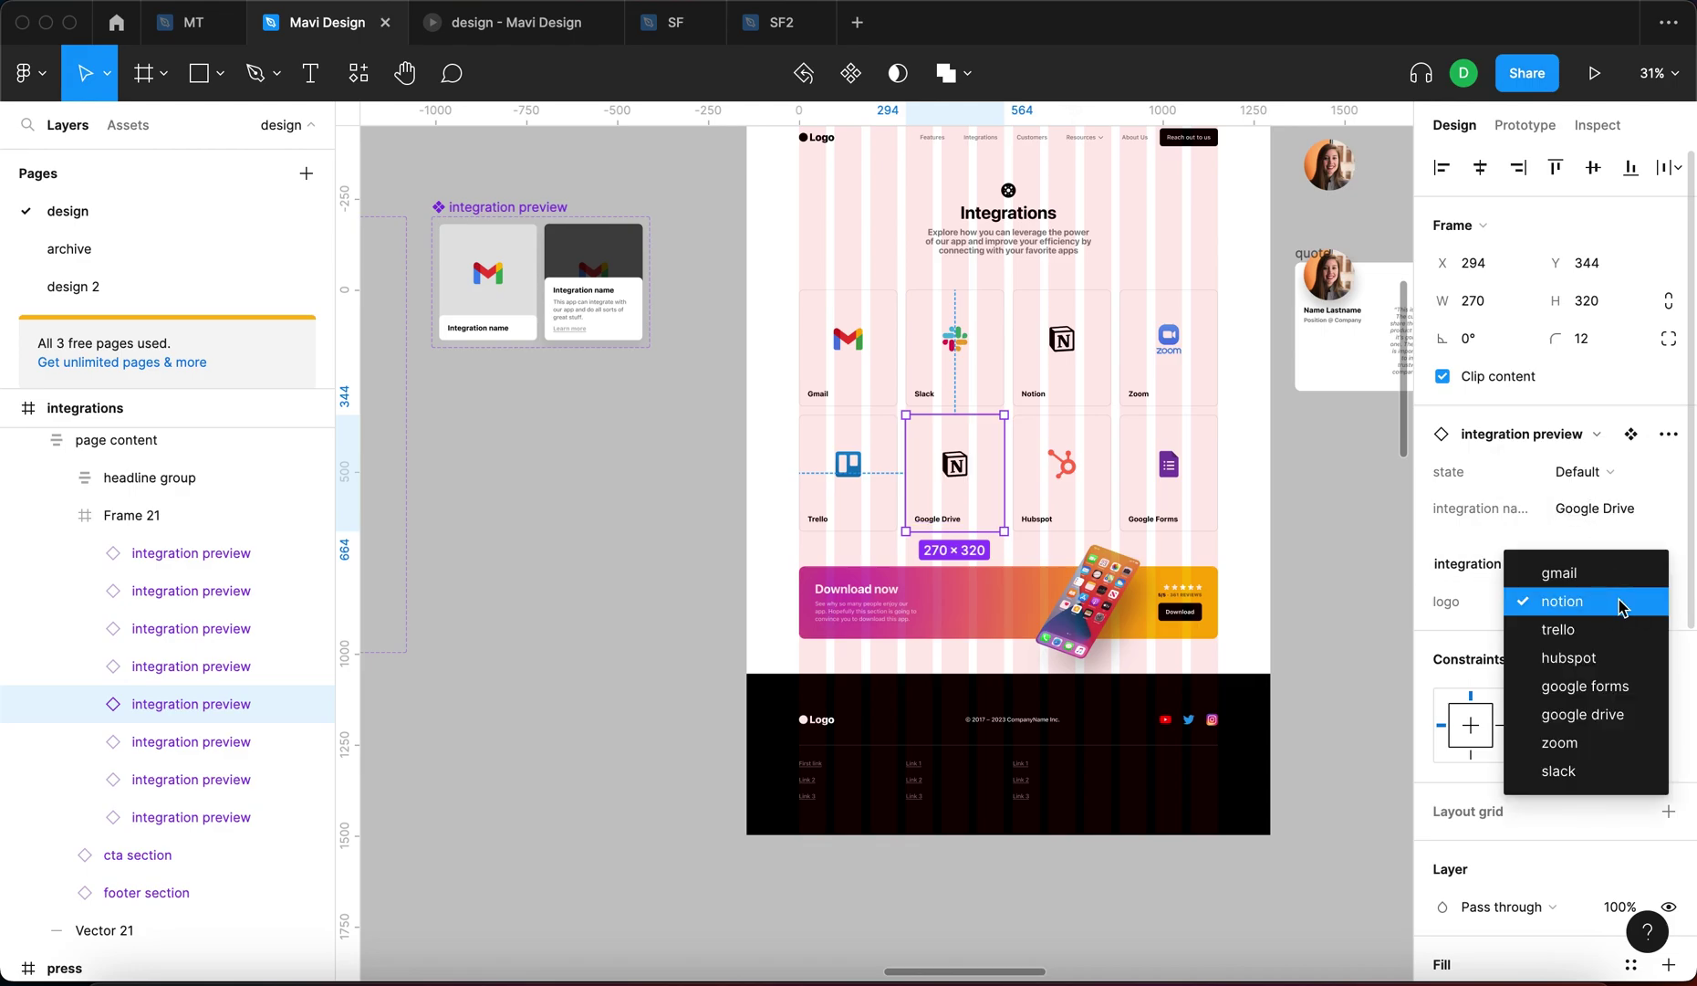
pyautogui.click(1598, 714)
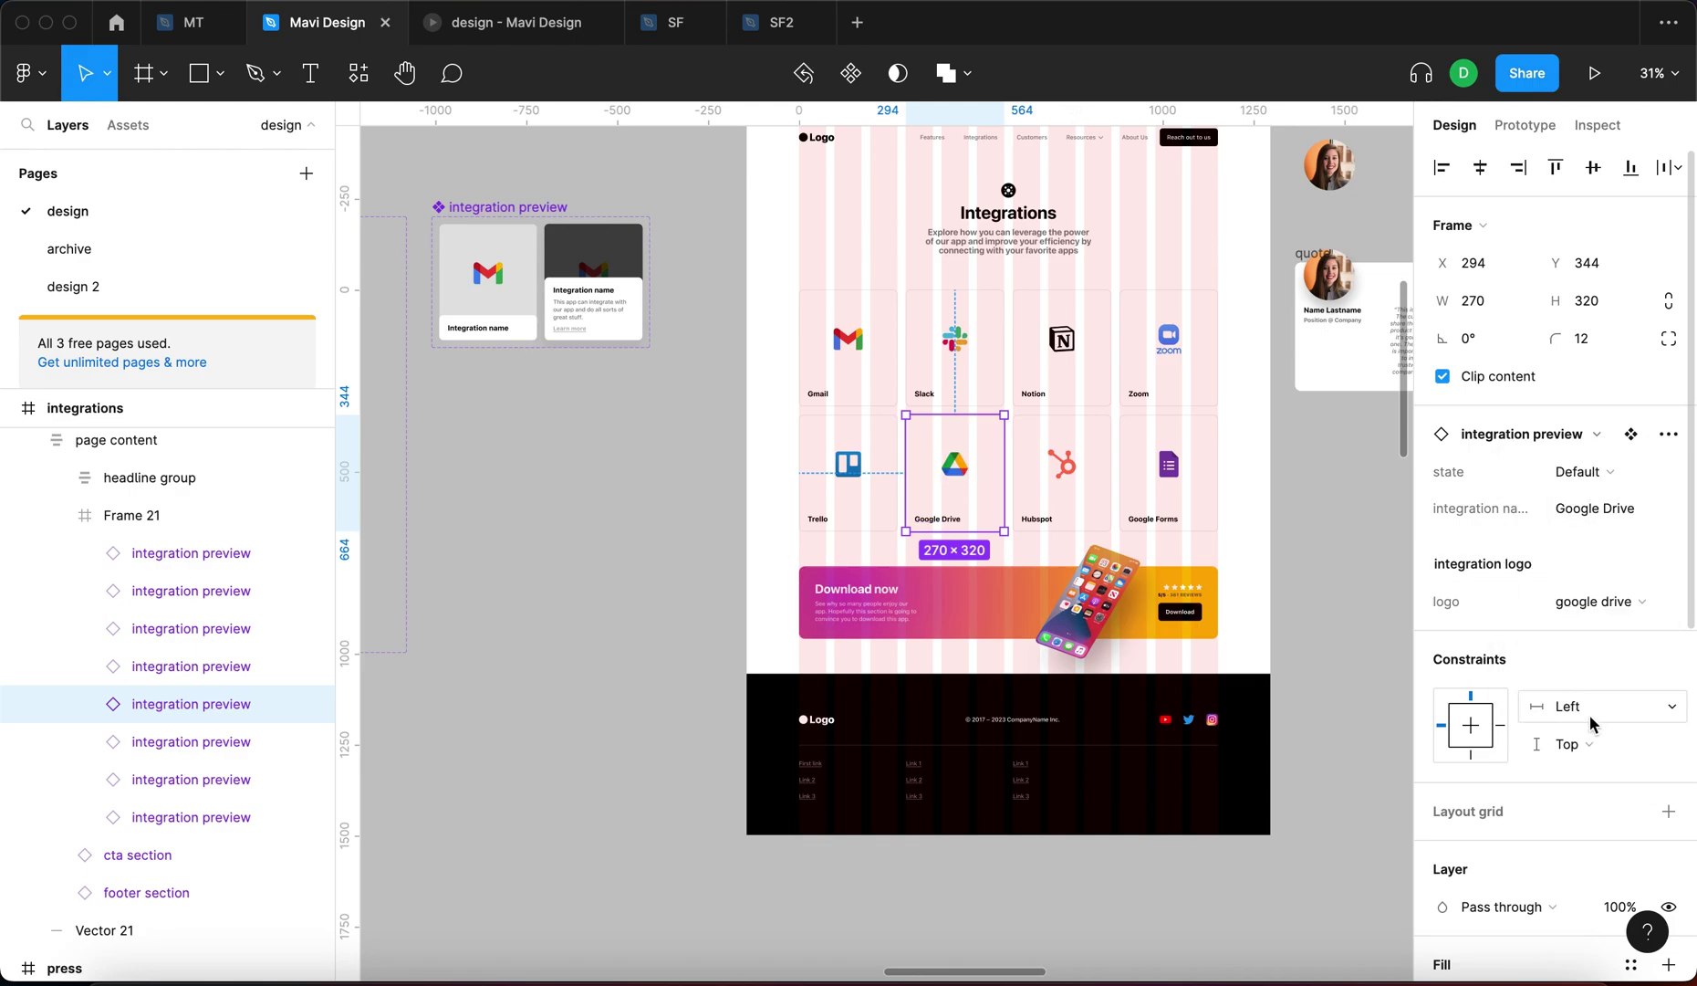
pyautogui.moveTo(1360, 595); pyautogui.dragTo(1184, 642)
pyautogui.scroll(1, 1185, 642)
pyautogui.scroll(-2, 1179, 630)
pyautogui.click(1242, 626)
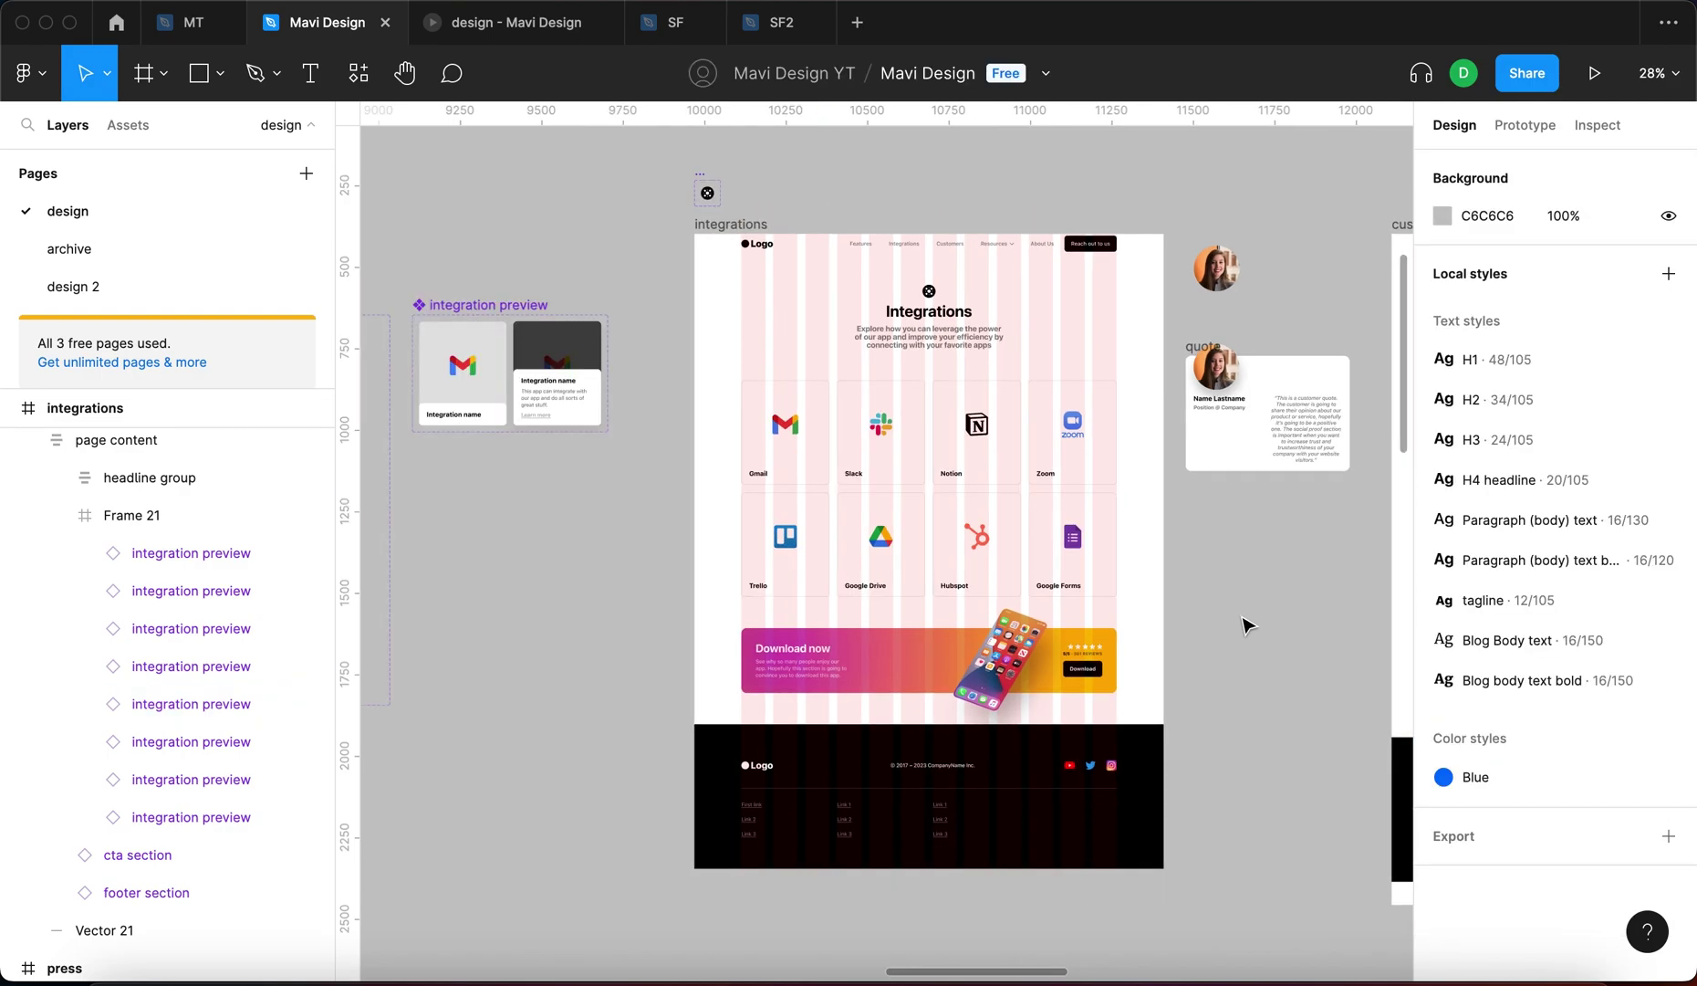
pyautogui.hscroll(3, 1197, 504)
pyautogui.scroll(-2, 1197, 504)
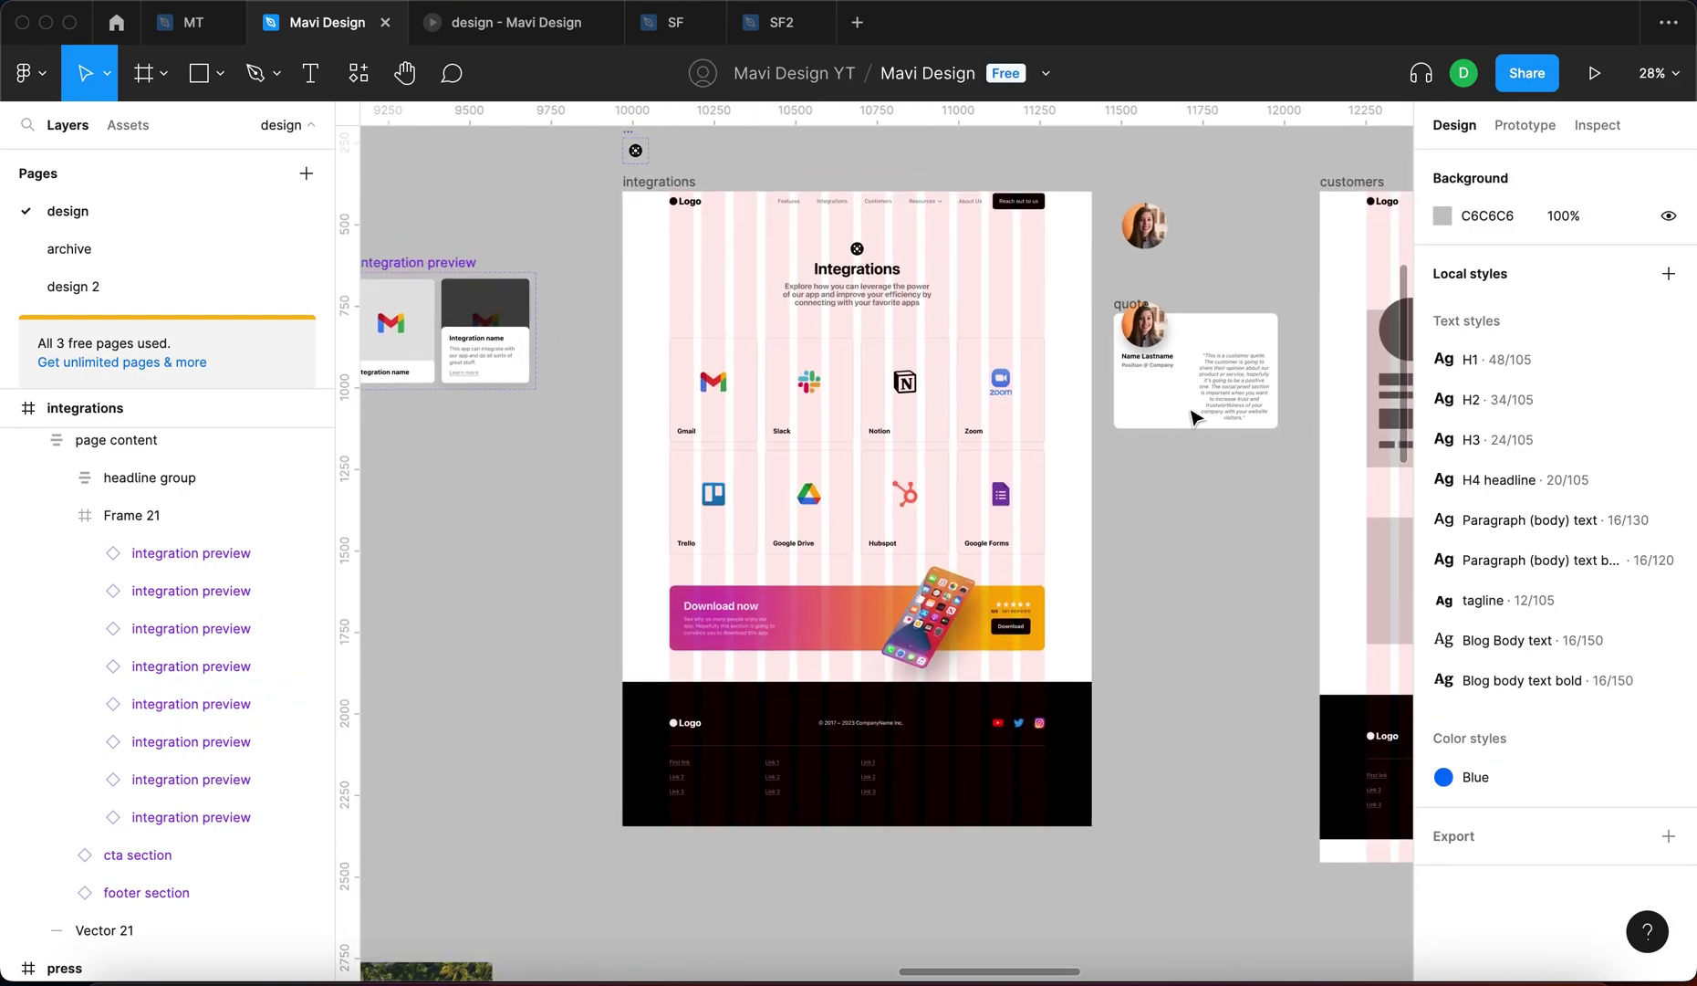
pyautogui.scroll(5, 1099, 397)
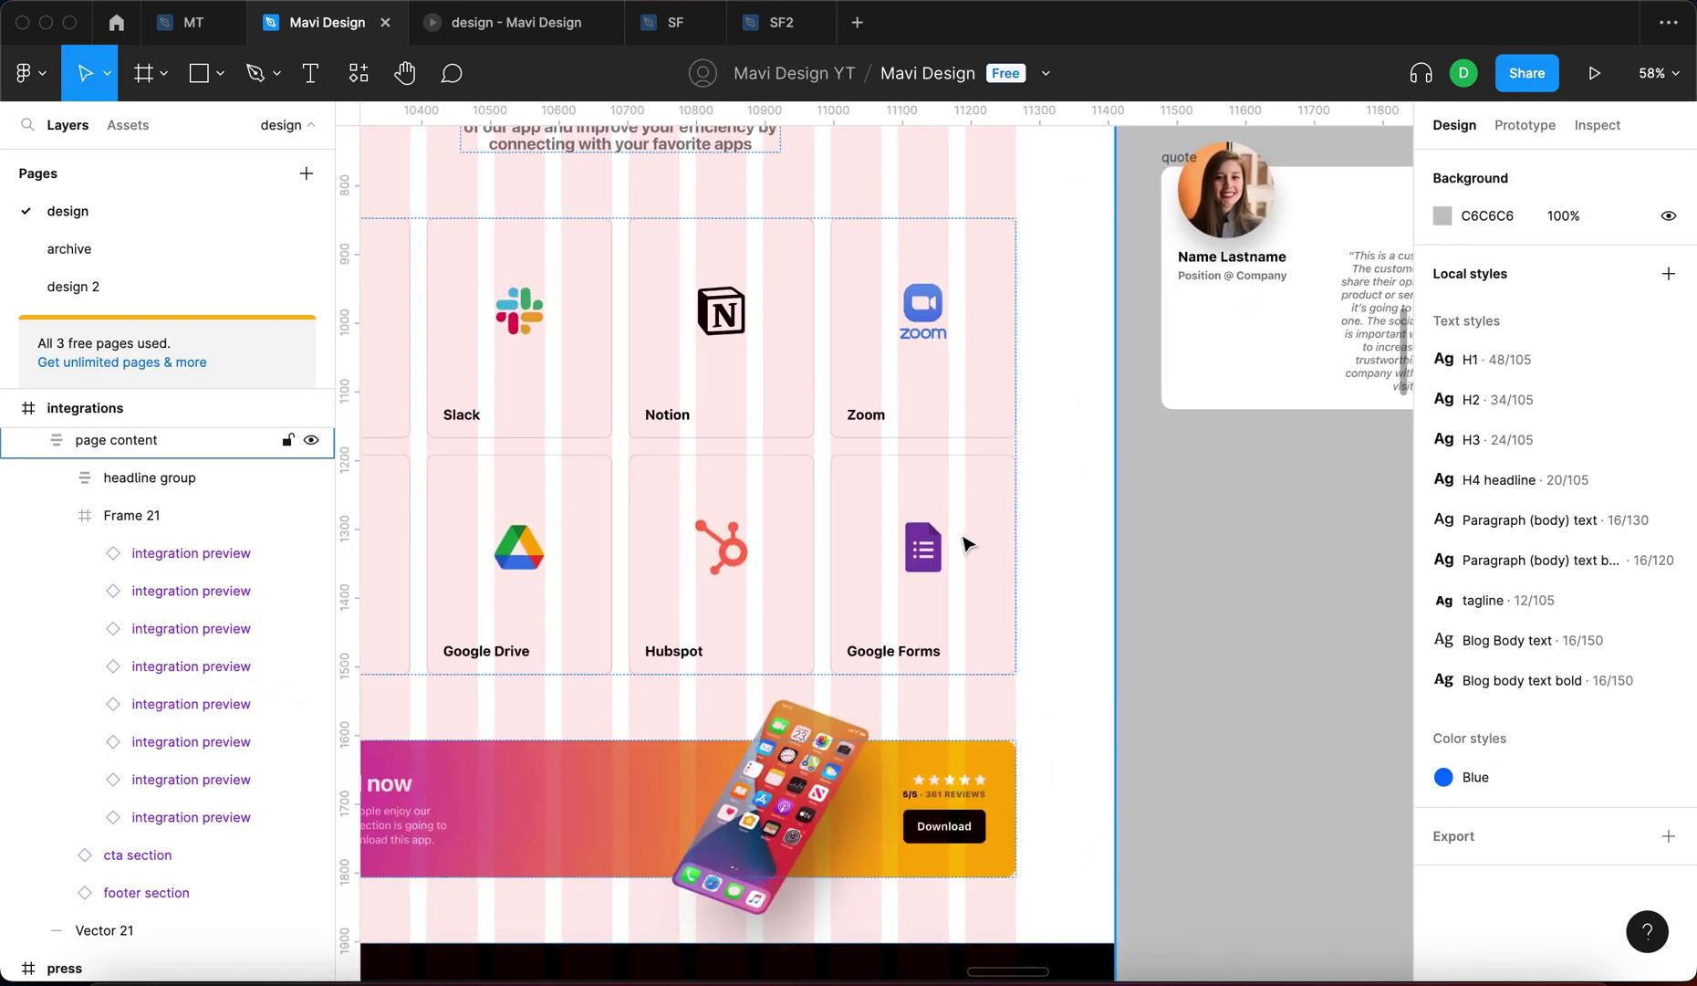
pyautogui.scroll(-3, 966, 545)
pyautogui.scroll(-2, 1079, 504)
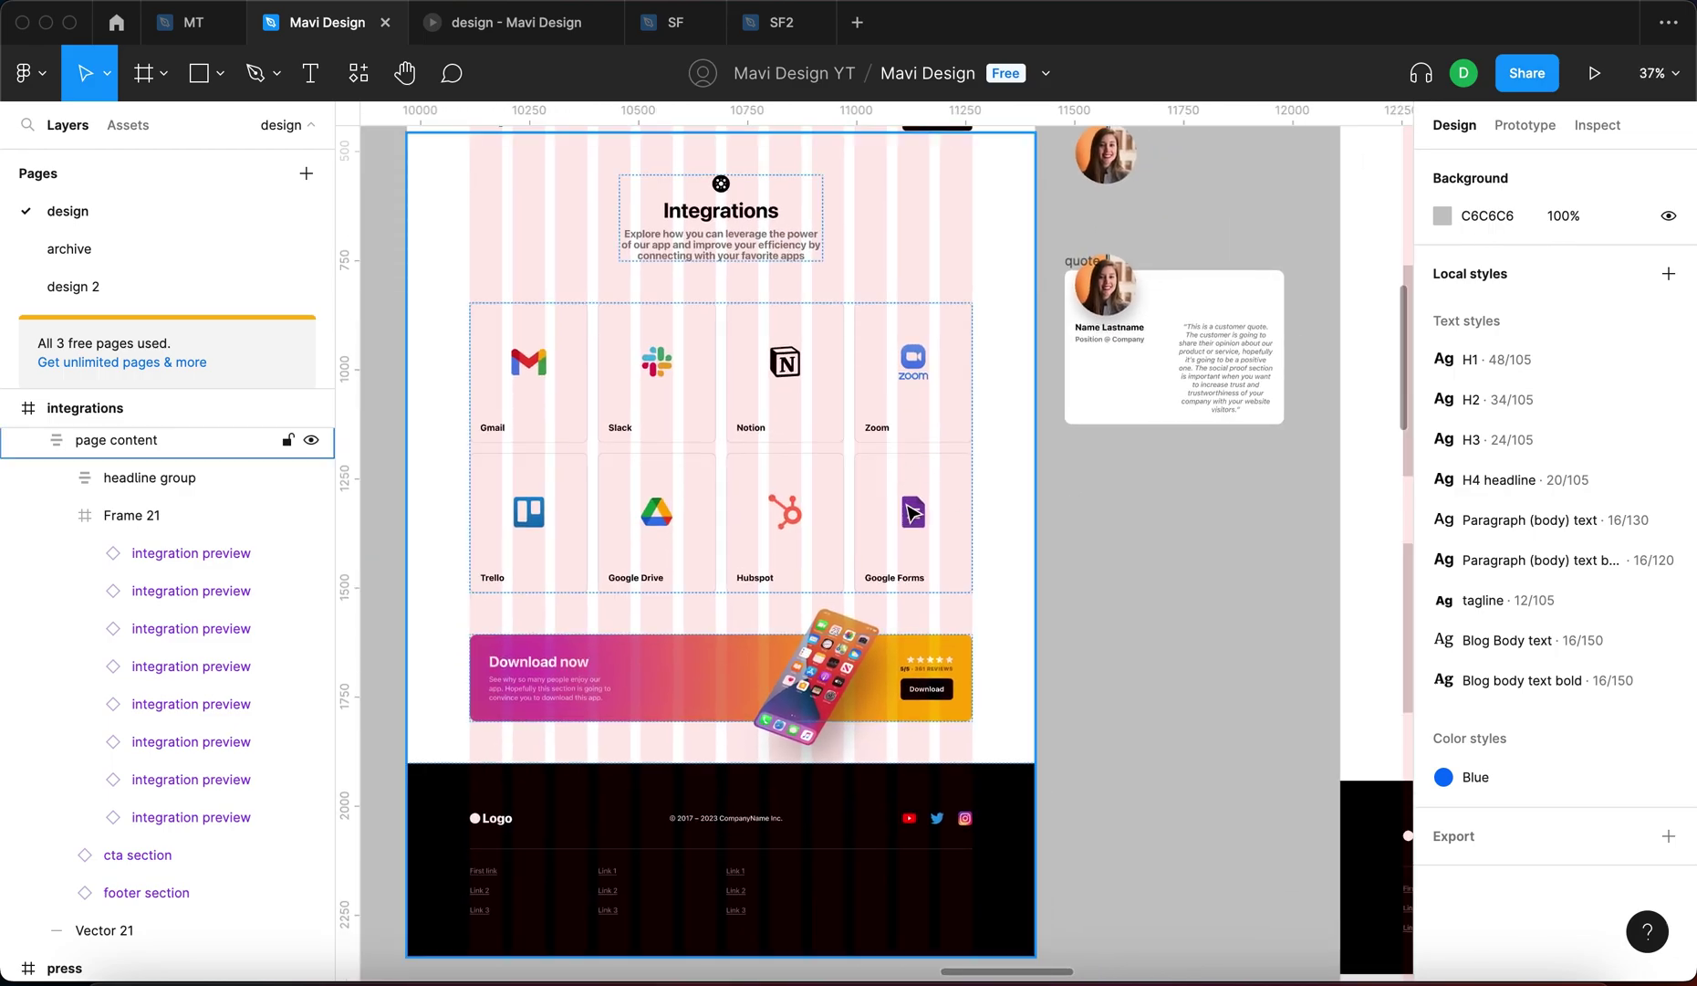
# Compare the integration card grid on the integrations page with the quote card and its nested customer photo
pyautogui.click(937, 486)
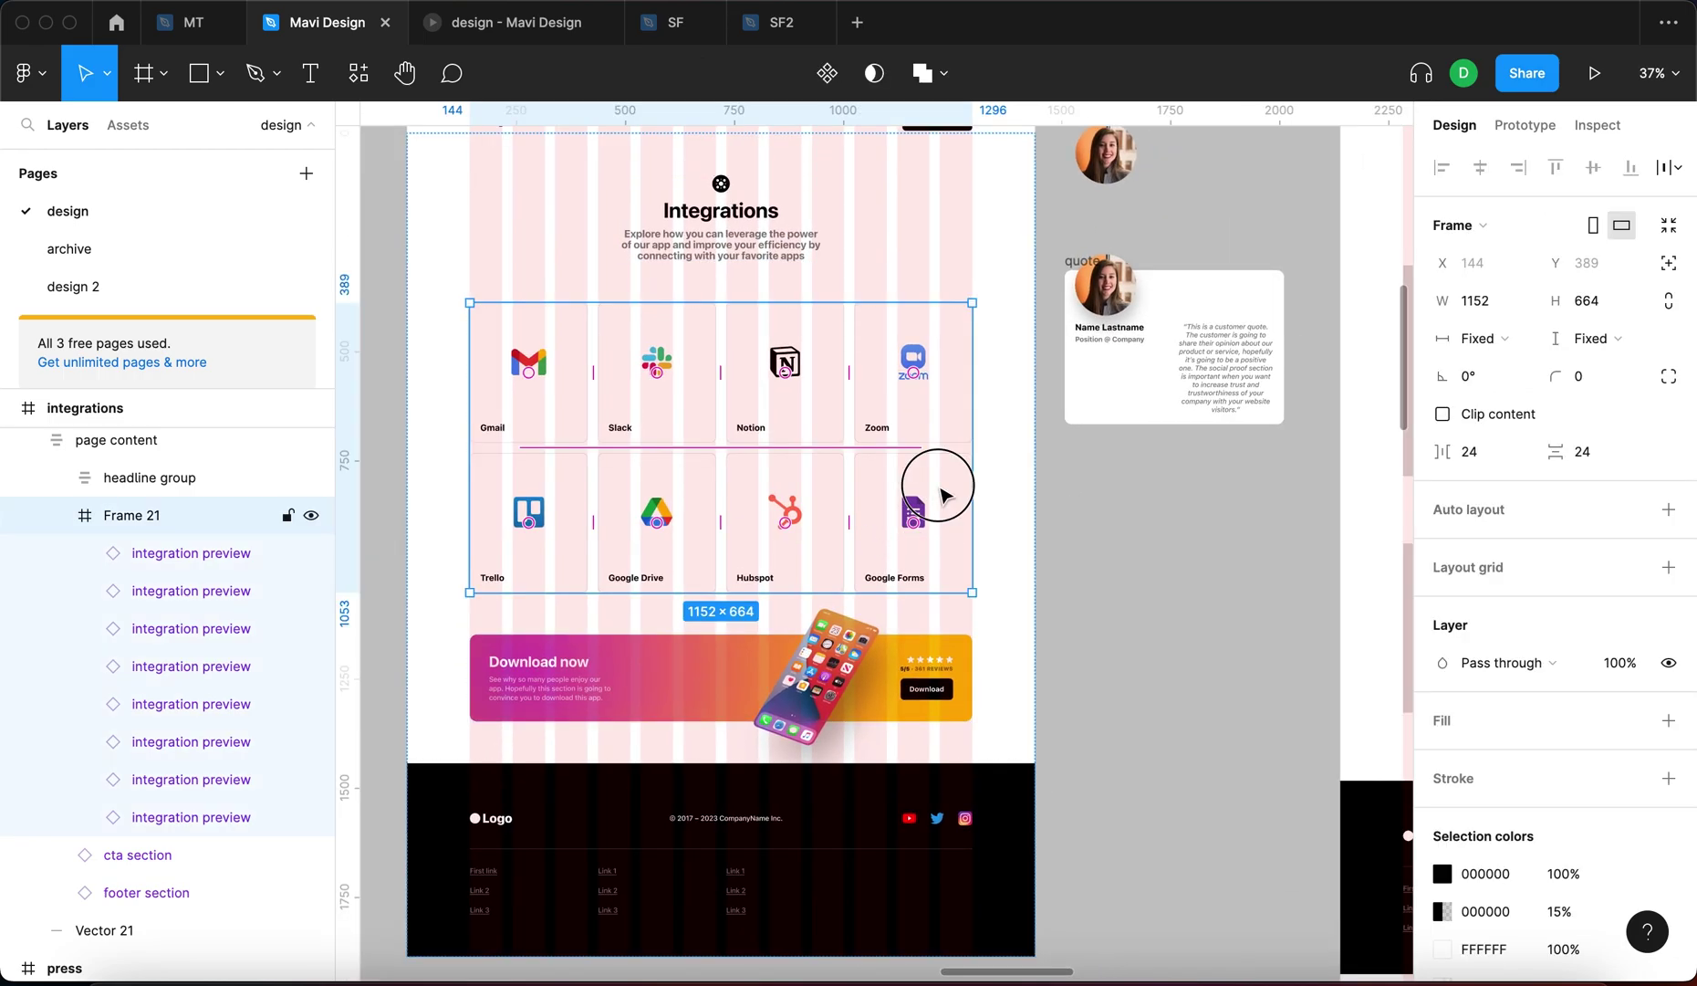
pyautogui.click(903, 497)
pyautogui.hscroll(2, 1073, 564)
pyautogui.scroll(1, 1072, 564)
pyautogui.click(1024, 346)
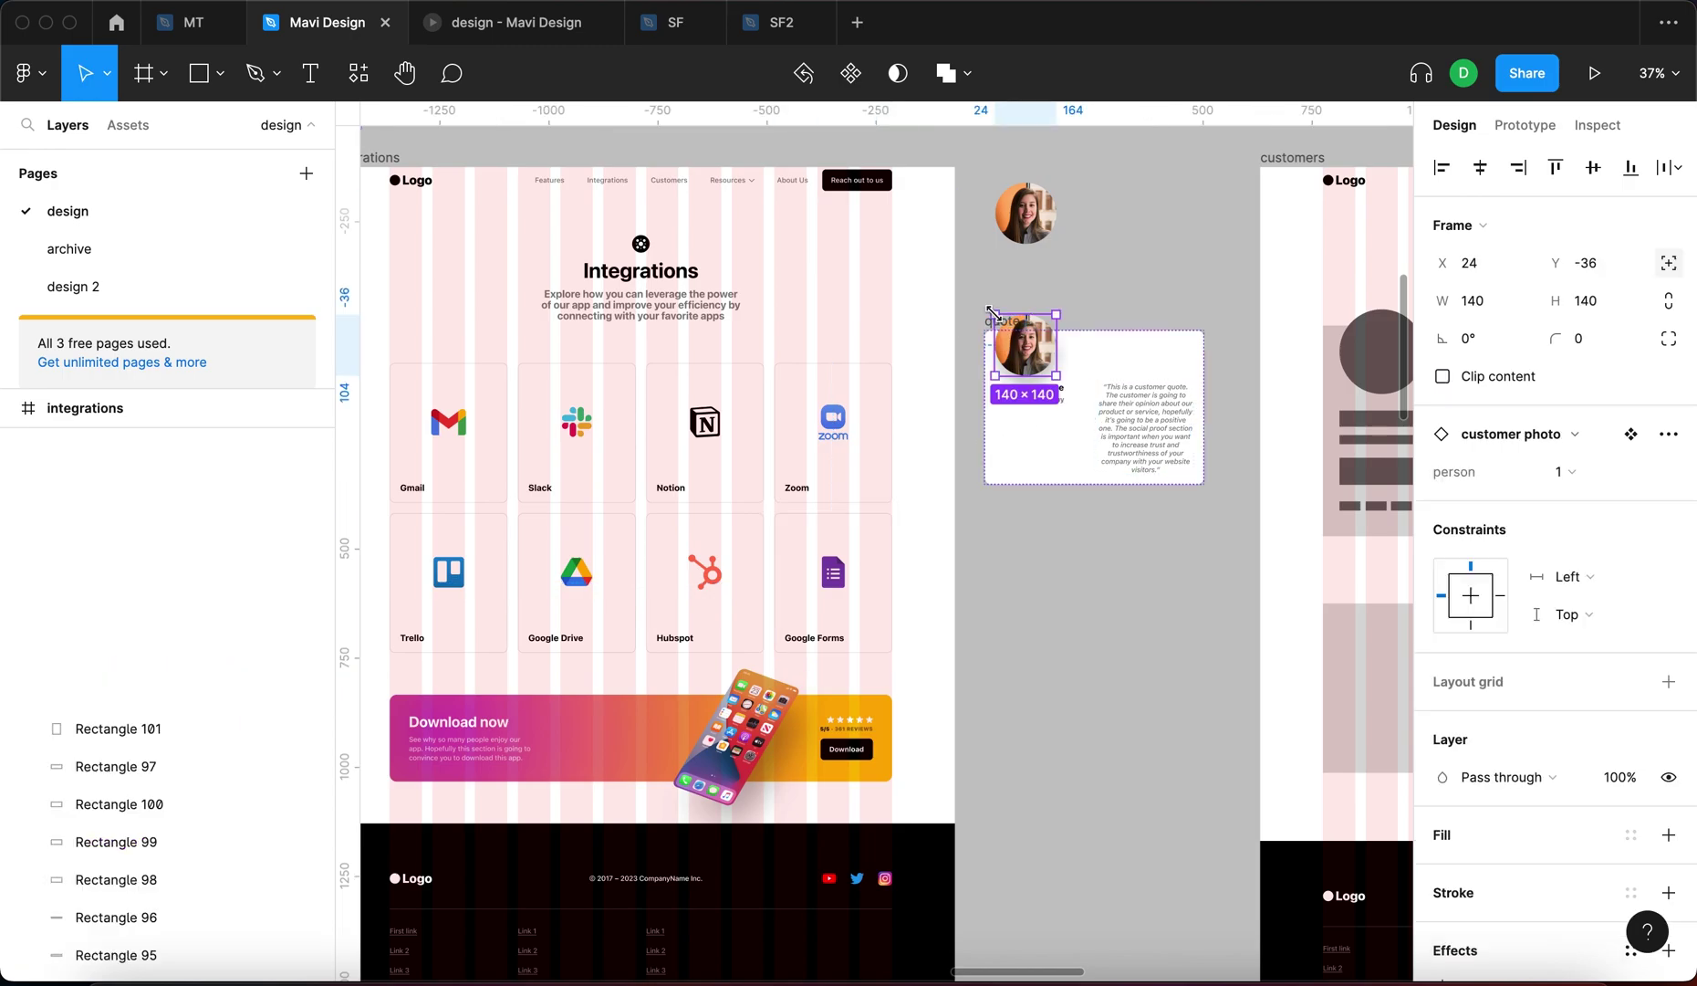
pyautogui.click(1079, 311)
pyautogui.click(985, 319)
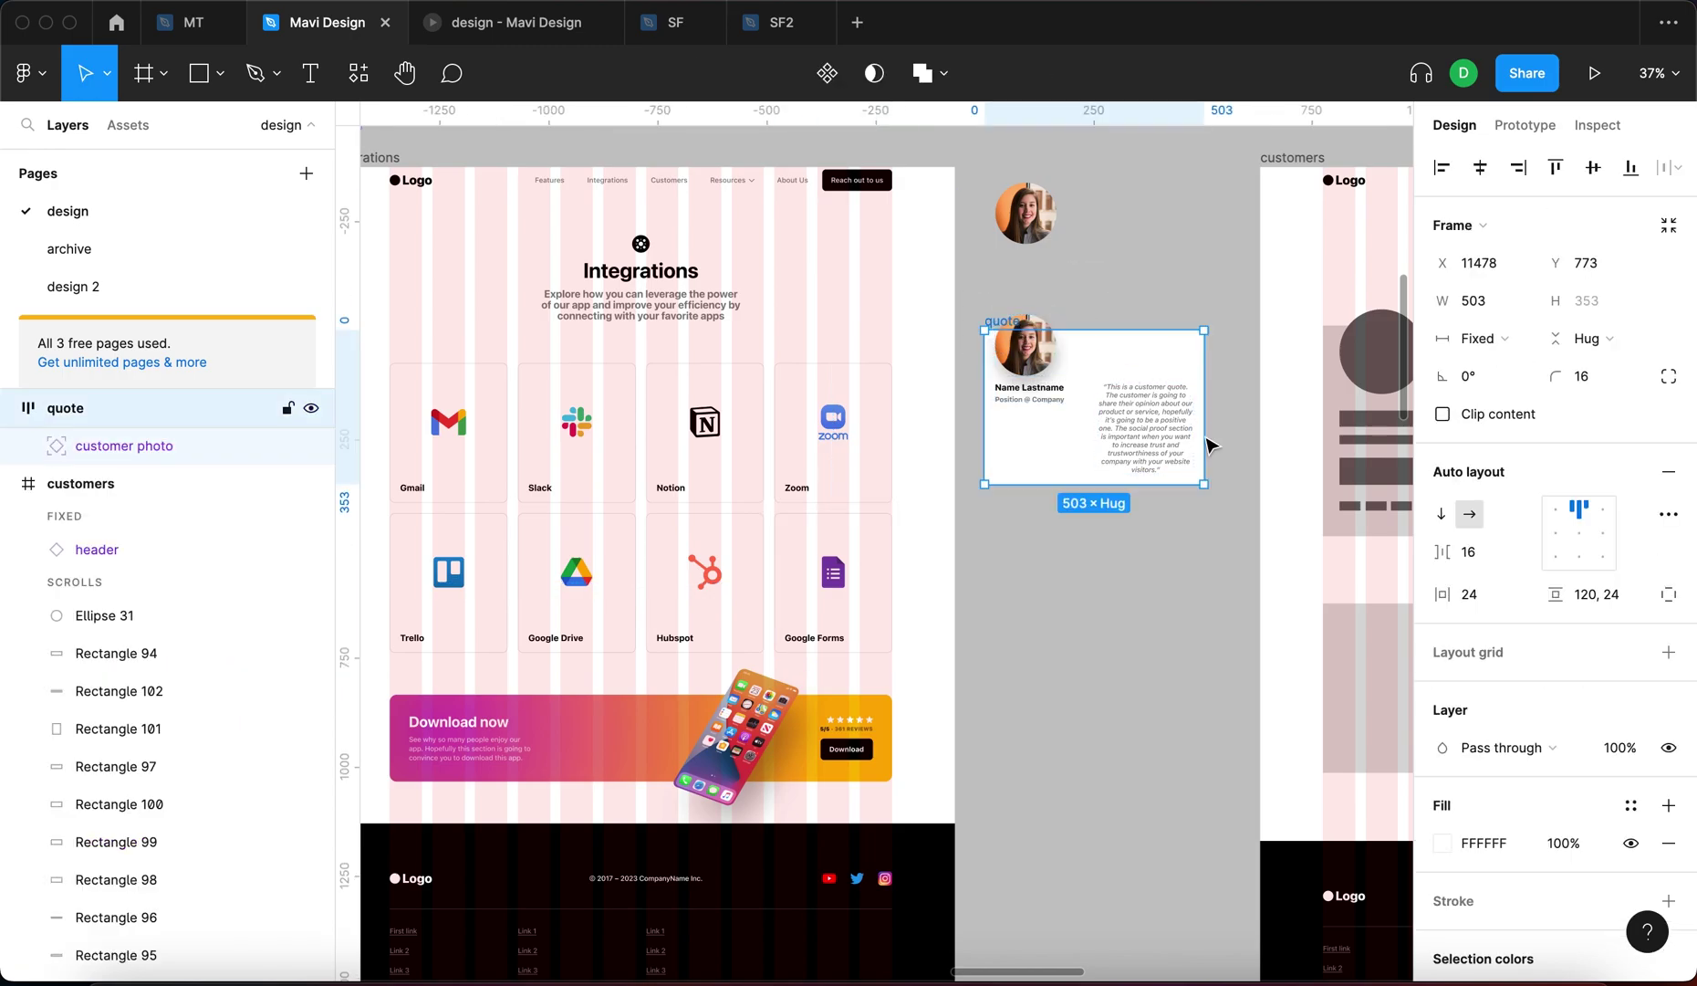
pyautogui.moveTo(1152, 584); pyautogui.dragTo(1058, 577)
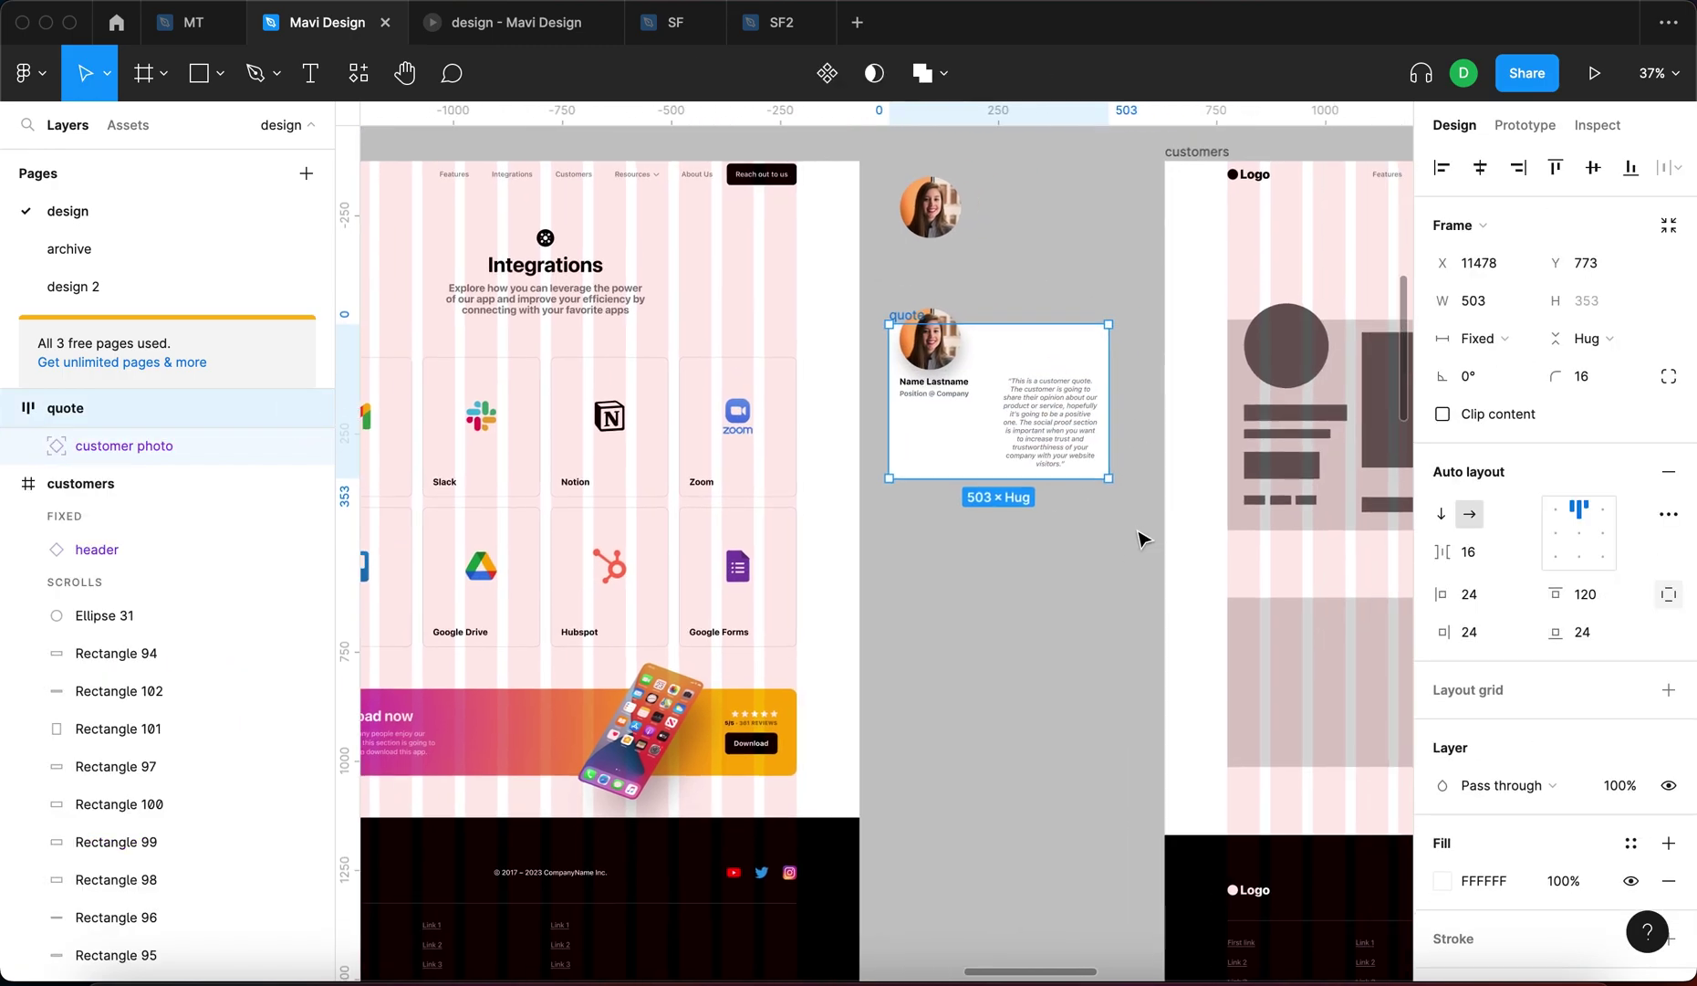
pyautogui.scroll(5, 995, 379)
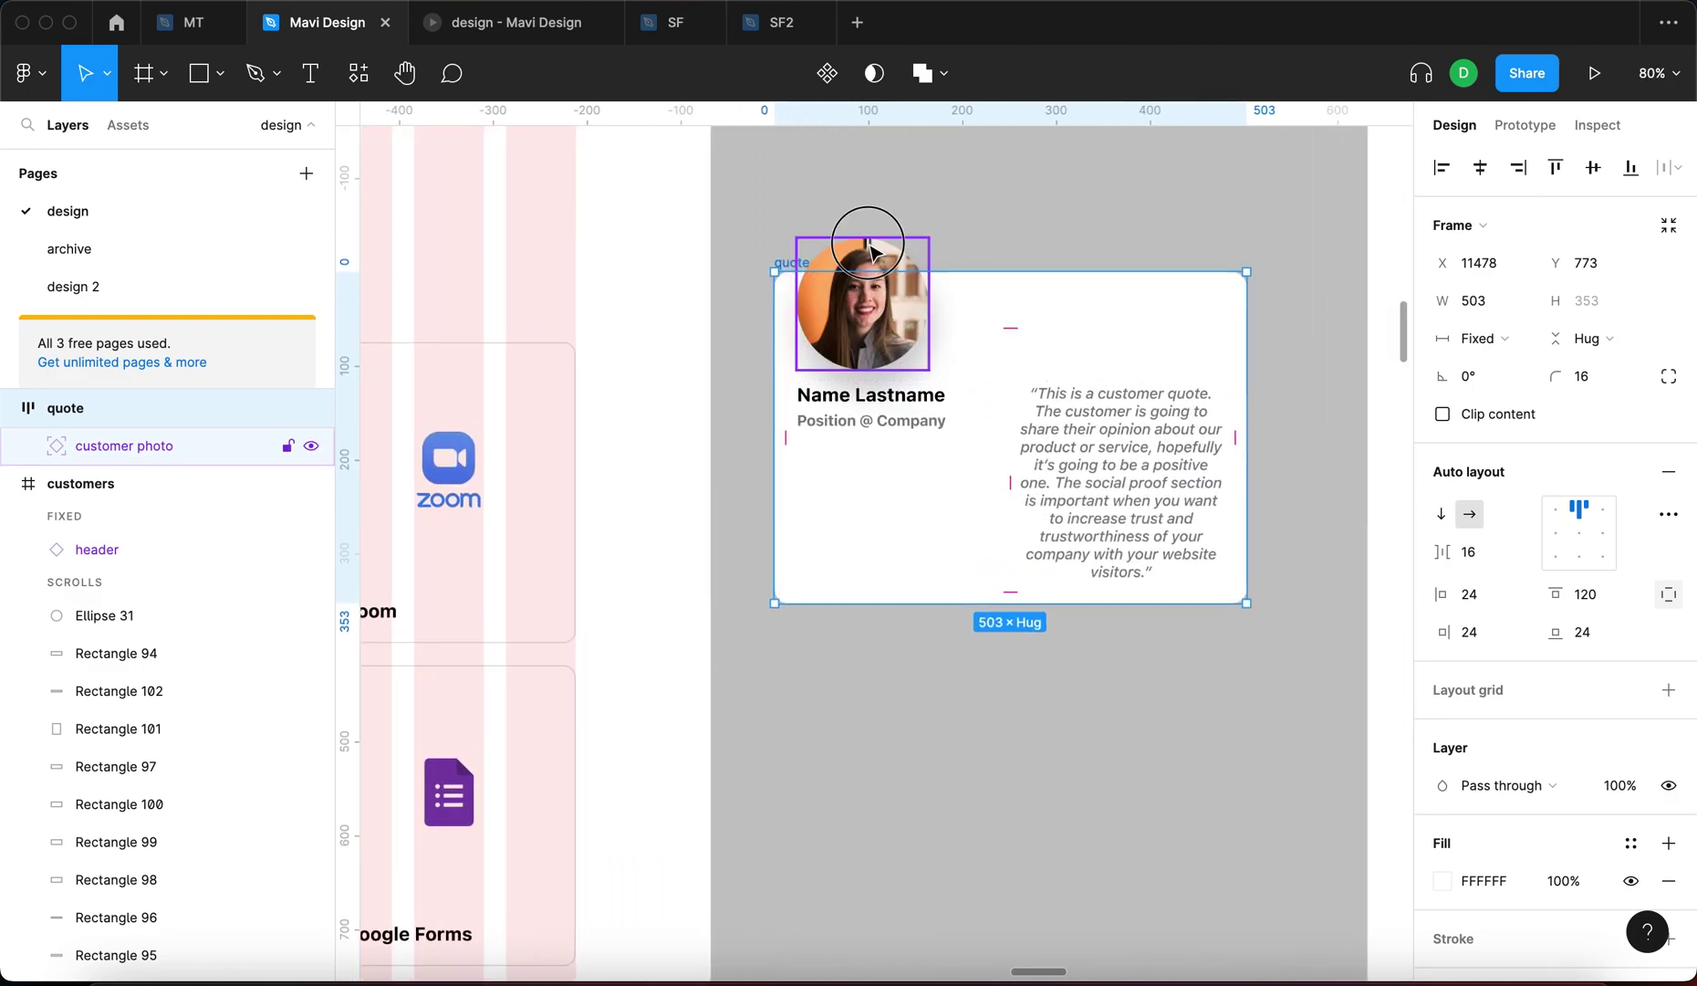
# Try person variants 2 and 3 for the quote card's customer photo and restore variant 1
pyautogui.click(874, 274)
pyautogui.click(1561, 472)
pyautogui.click(1597, 500)
pyautogui.click(1595, 471)
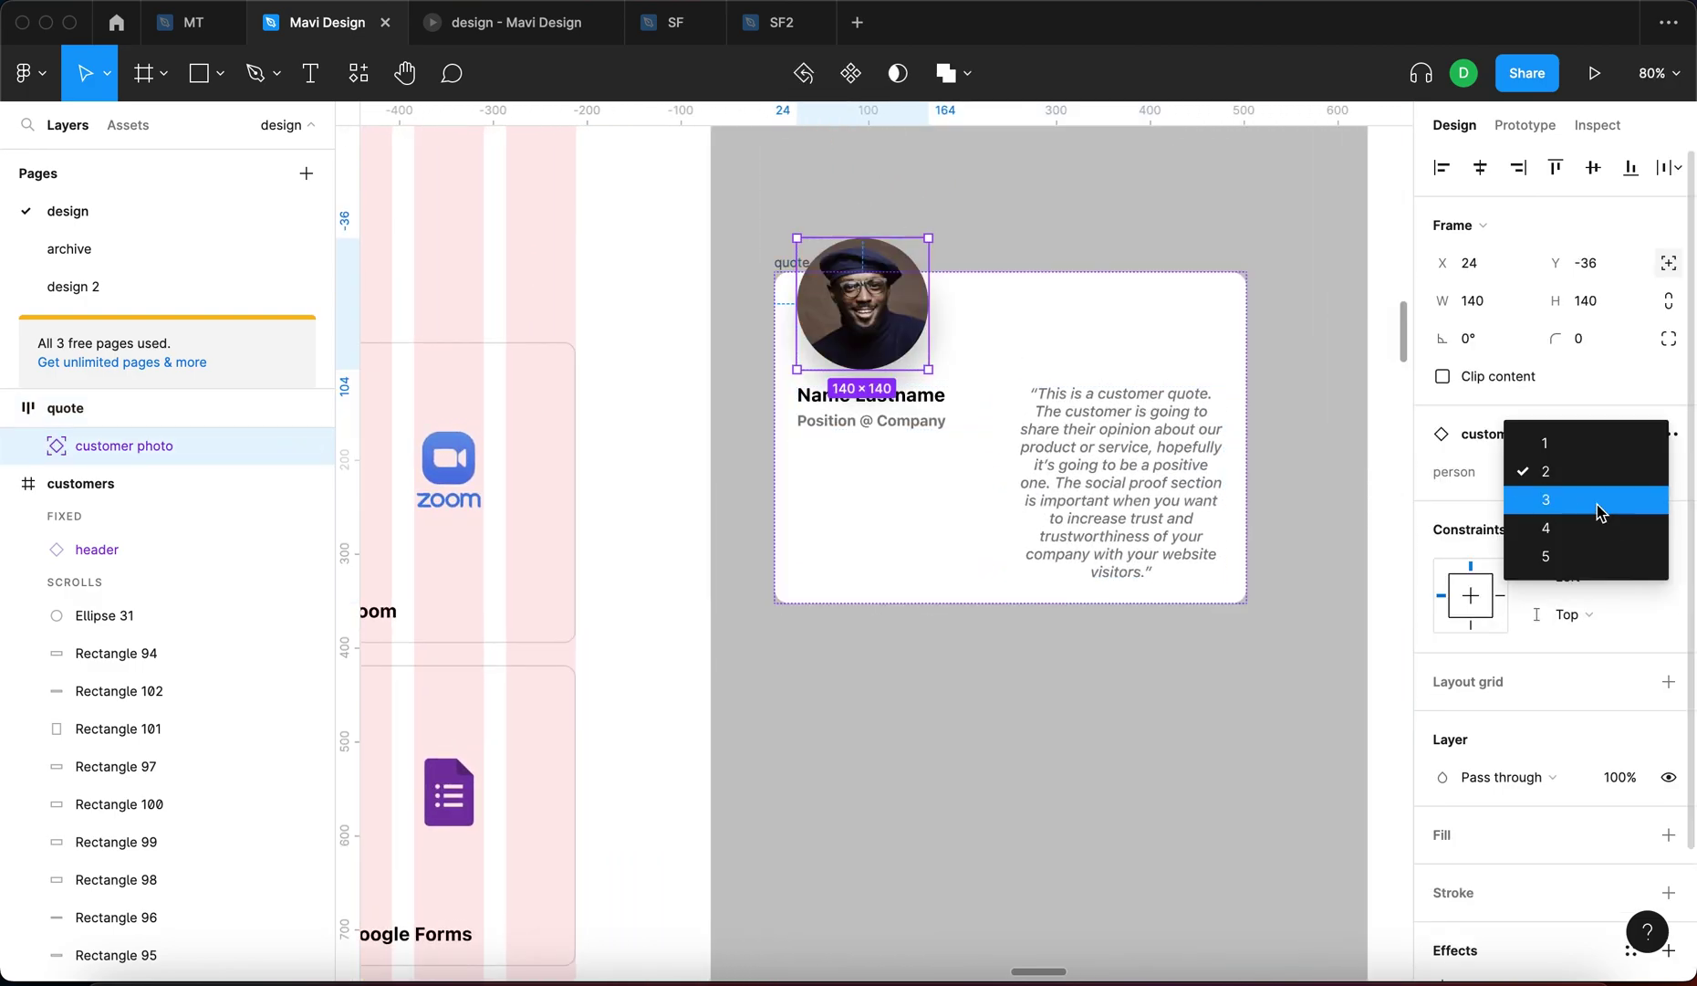
pyautogui.click(1597, 500)
pyautogui.click(1588, 471)
pyautogui.click(1583, 416)
pyautogui.click(958, 682)
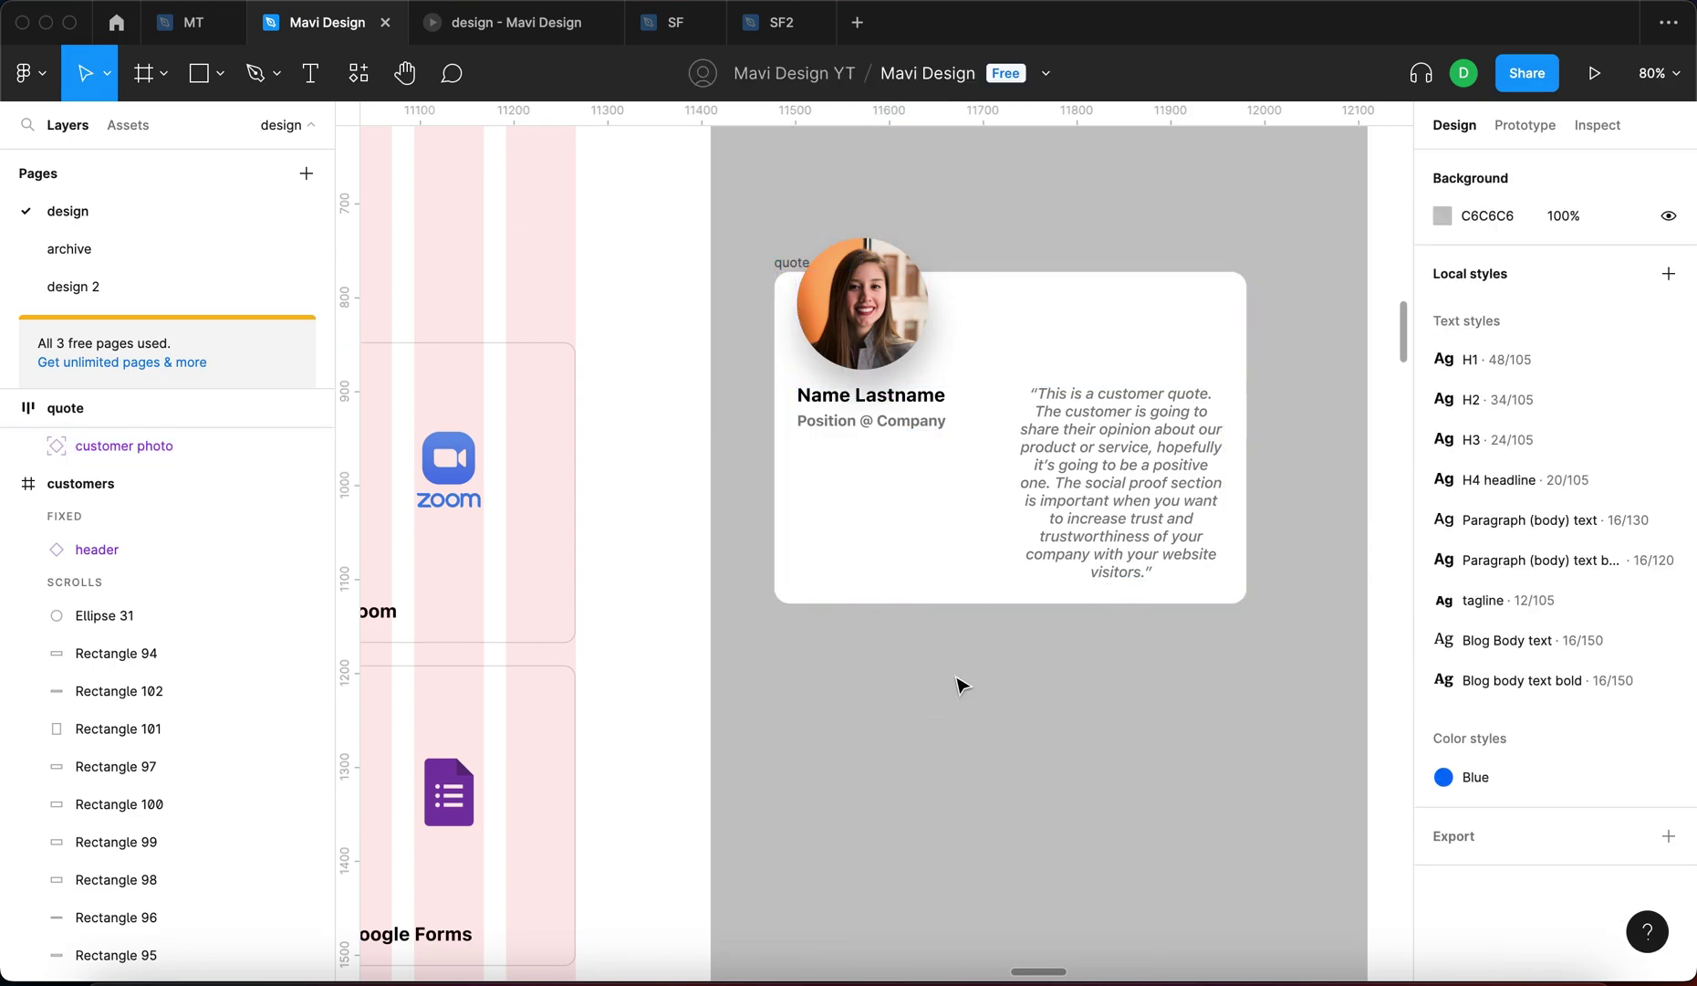
# Compare the Zoom integration preview's nested logo setup with the customer photo instance in the quote card
pyautogui.hscroll(-3, 826, 712)
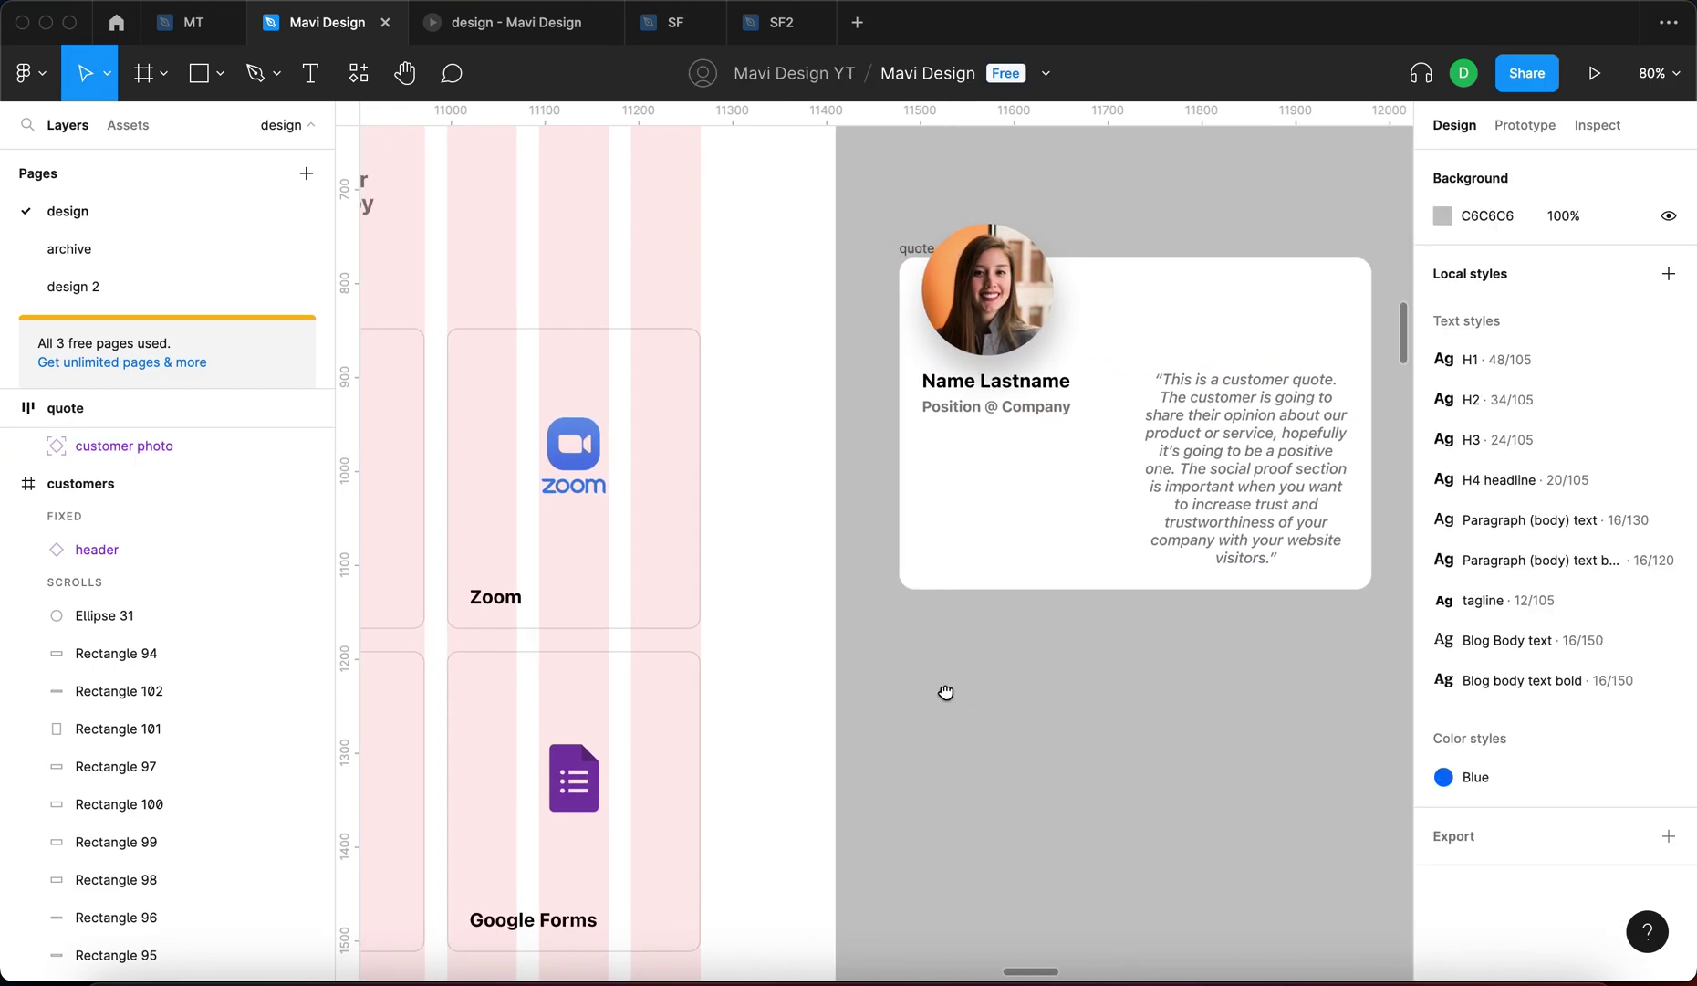
pyautogui.click(654, 407)
pyautogui.click(655, 409)
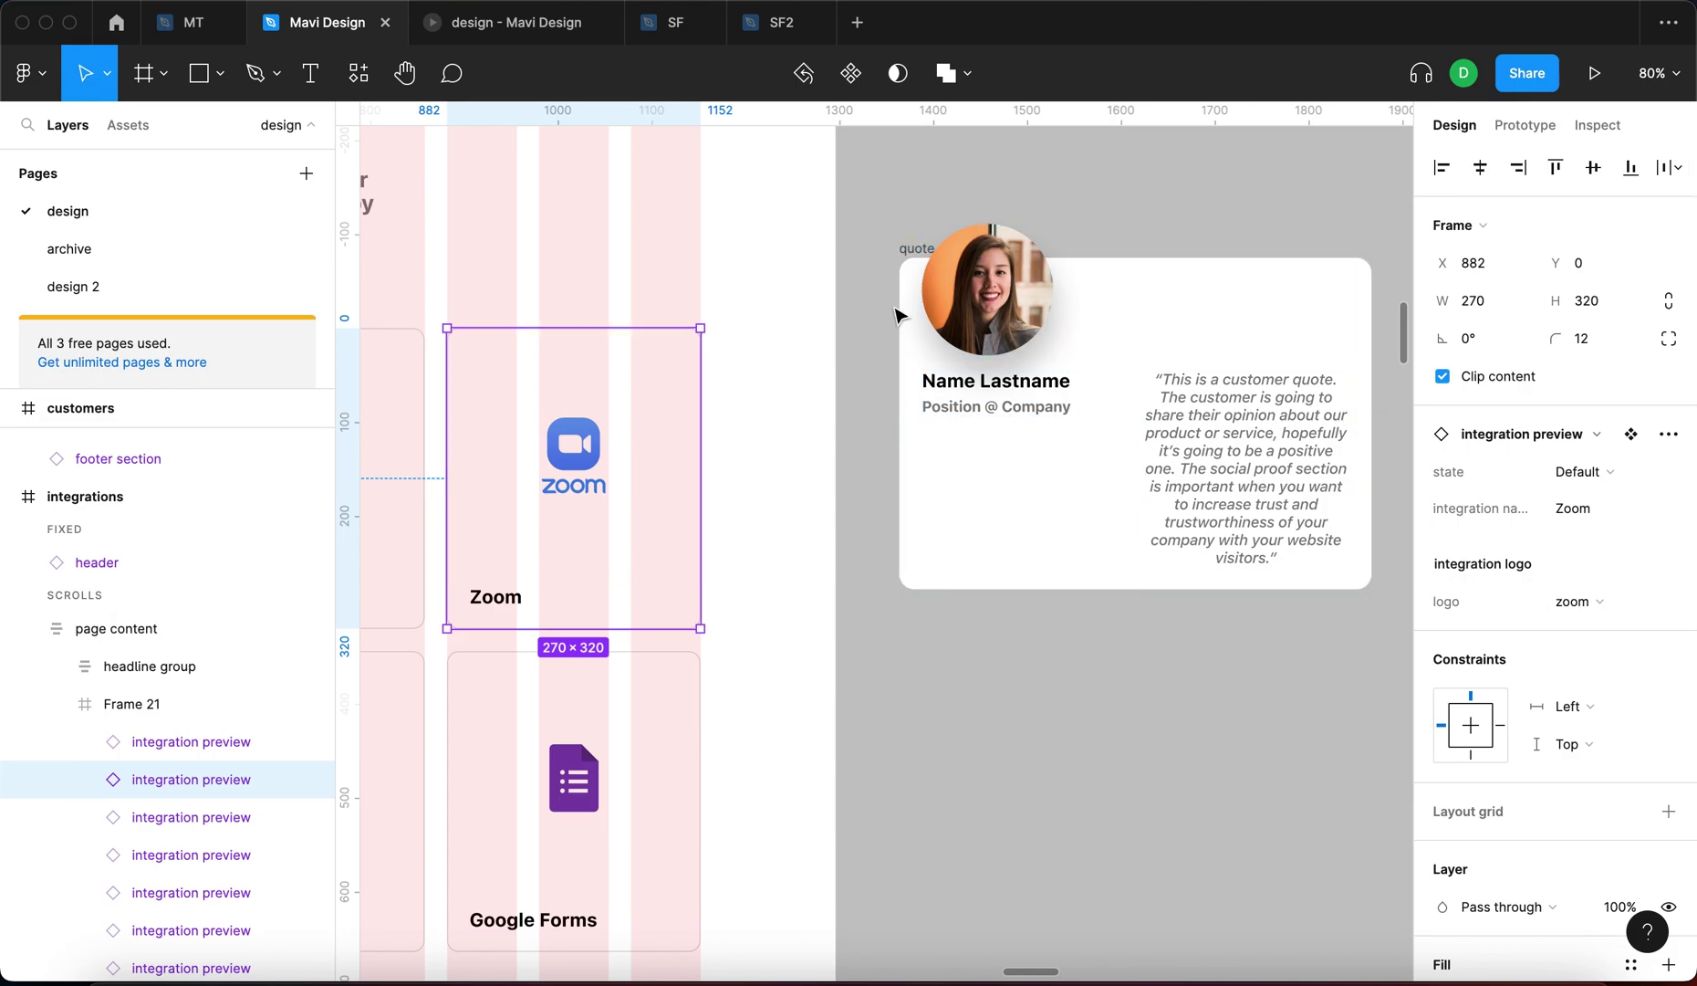
pyautogui.click(960, 254)
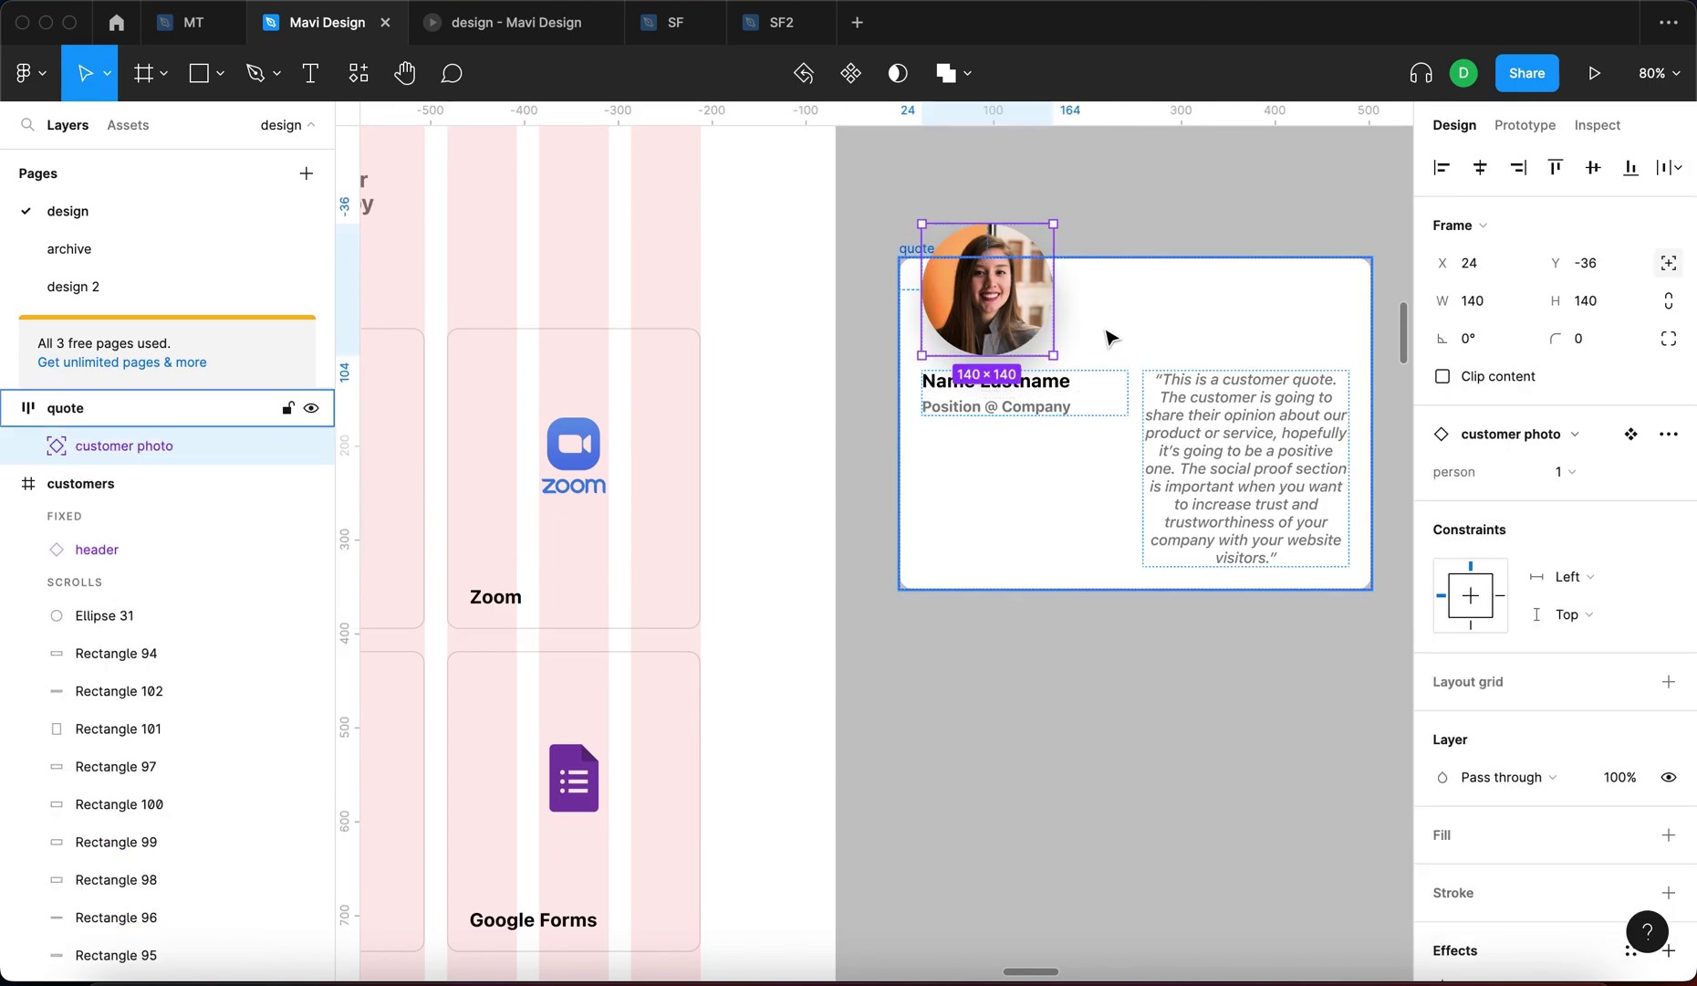
pyautogui.click(1142, 198)
pyautogui.moveTo(1149, 205); pyautogui.dragTo(1094, 259)
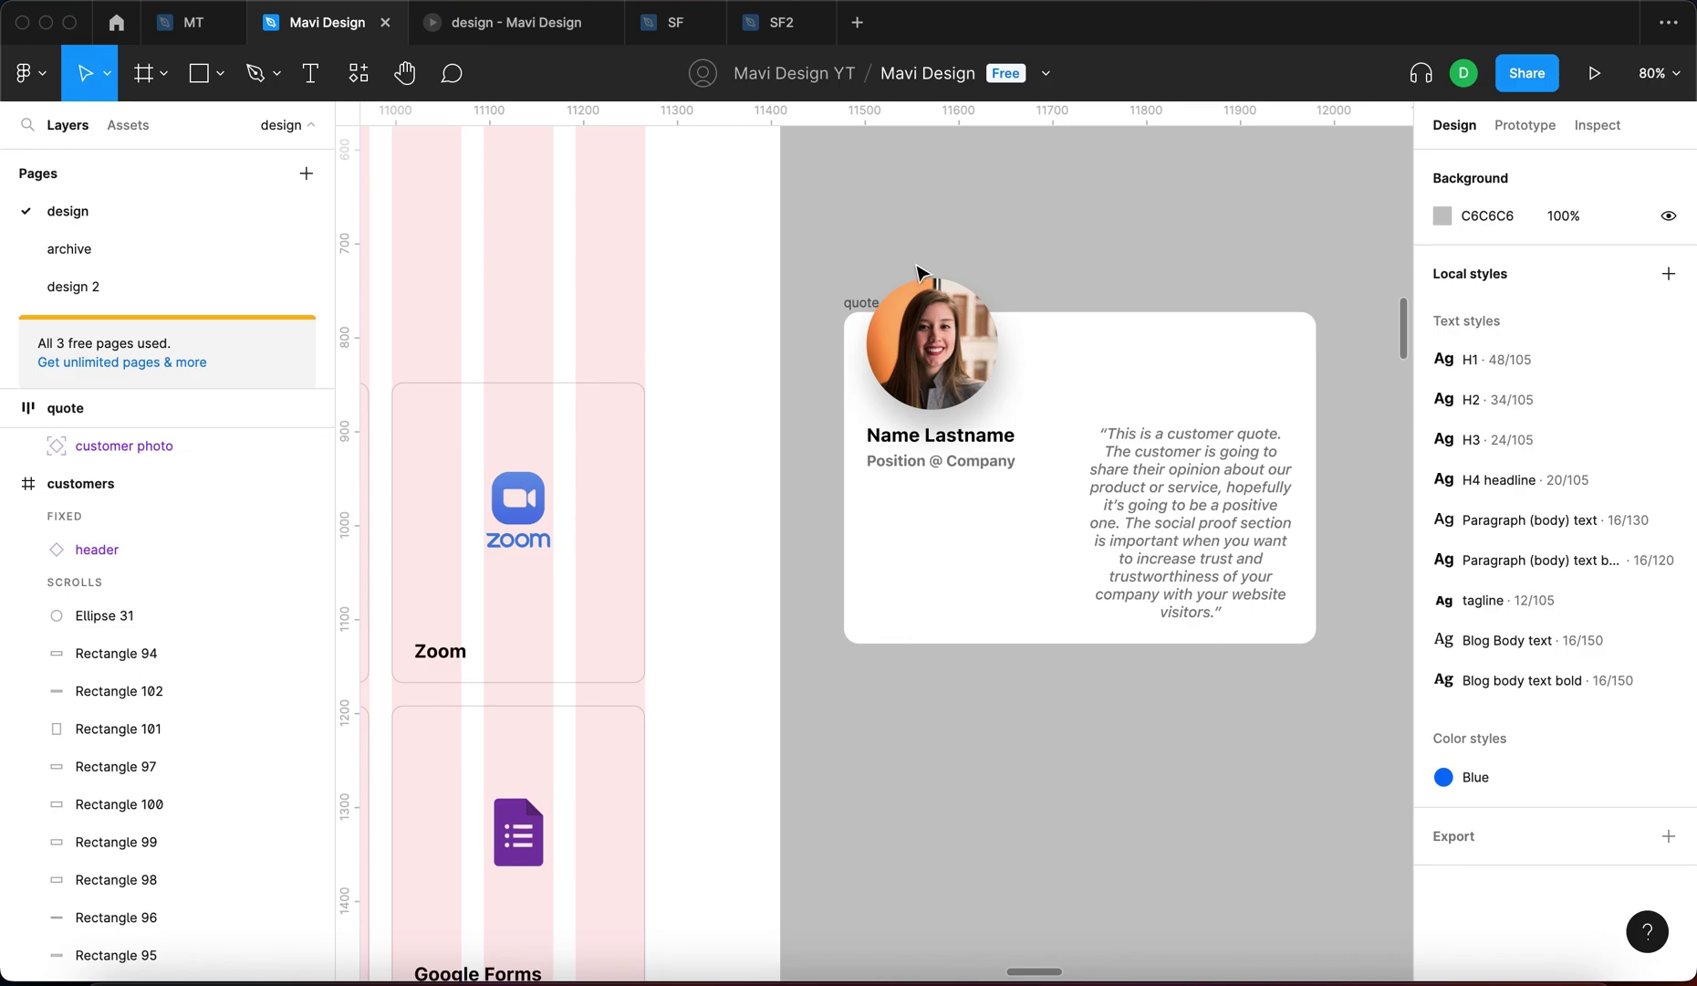
pyautogui.click(916, 308)
pyautogui.scroll(3, 1141, 424)
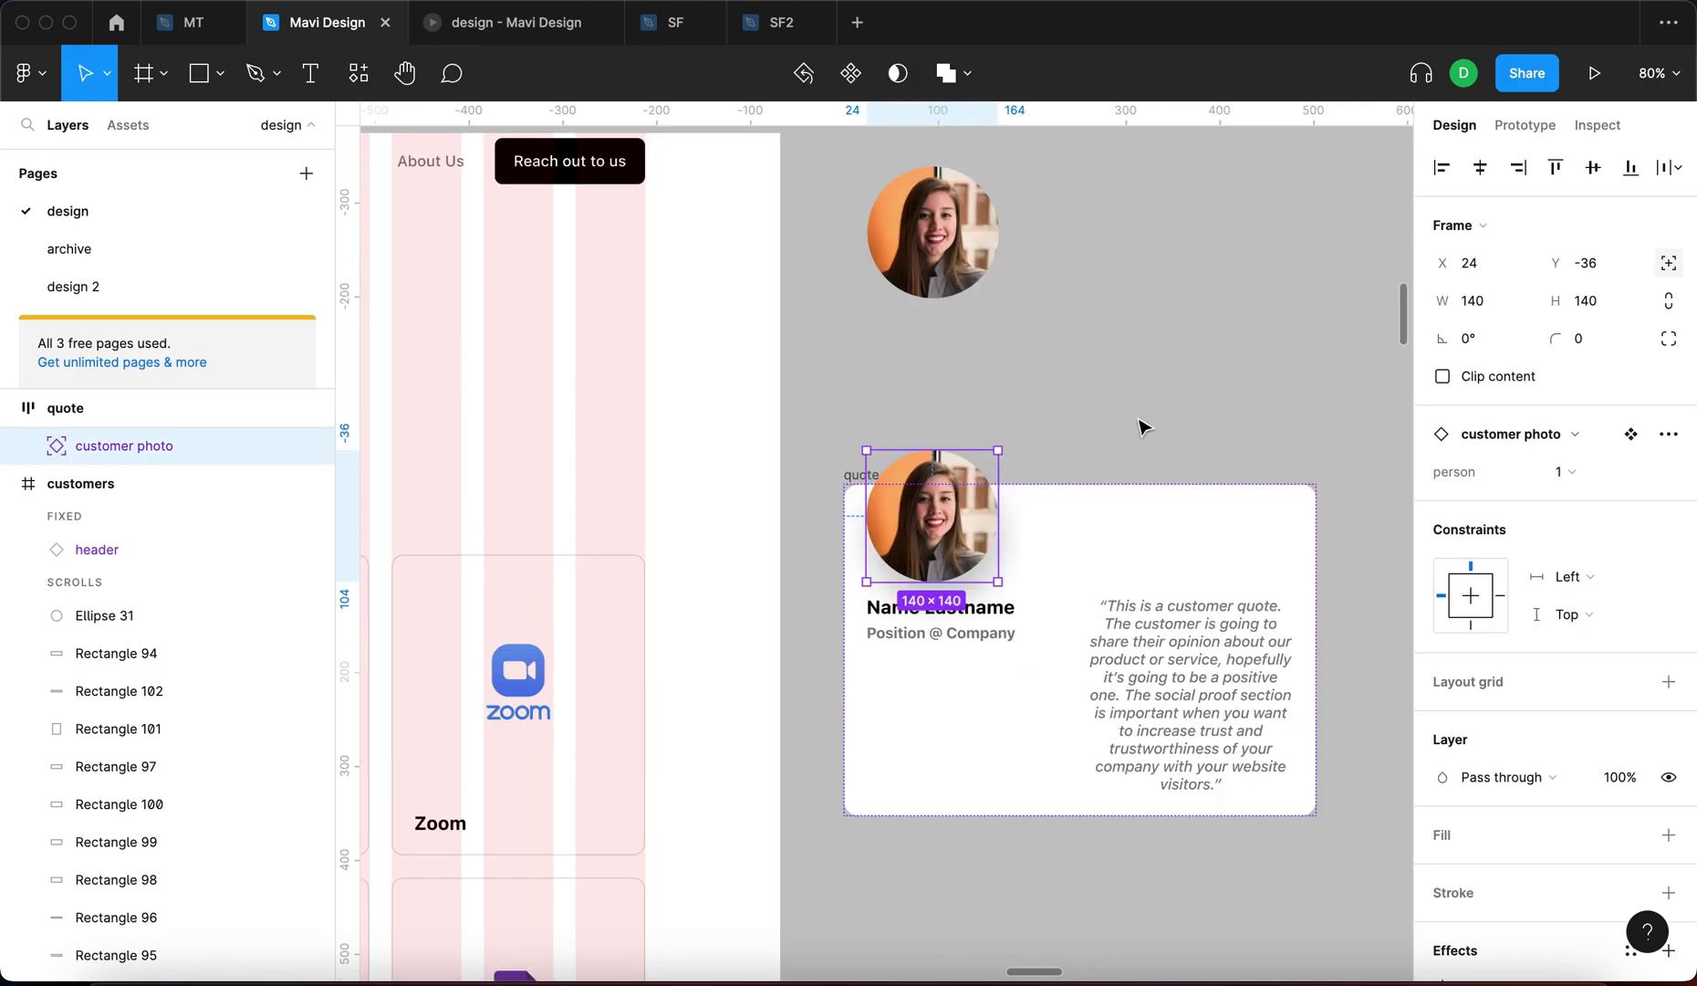
# Examine the main quote component and the customer photo component set among the site's components
pyautogui.scroll(-5, 1175, 455)
pyautogui.scroll(2, 1176, 455)
pyautogui.moveTo(896, 545); pyautogui.dragTo(1035, 431)
pyautogui.scroll(-5, 1034, 432)
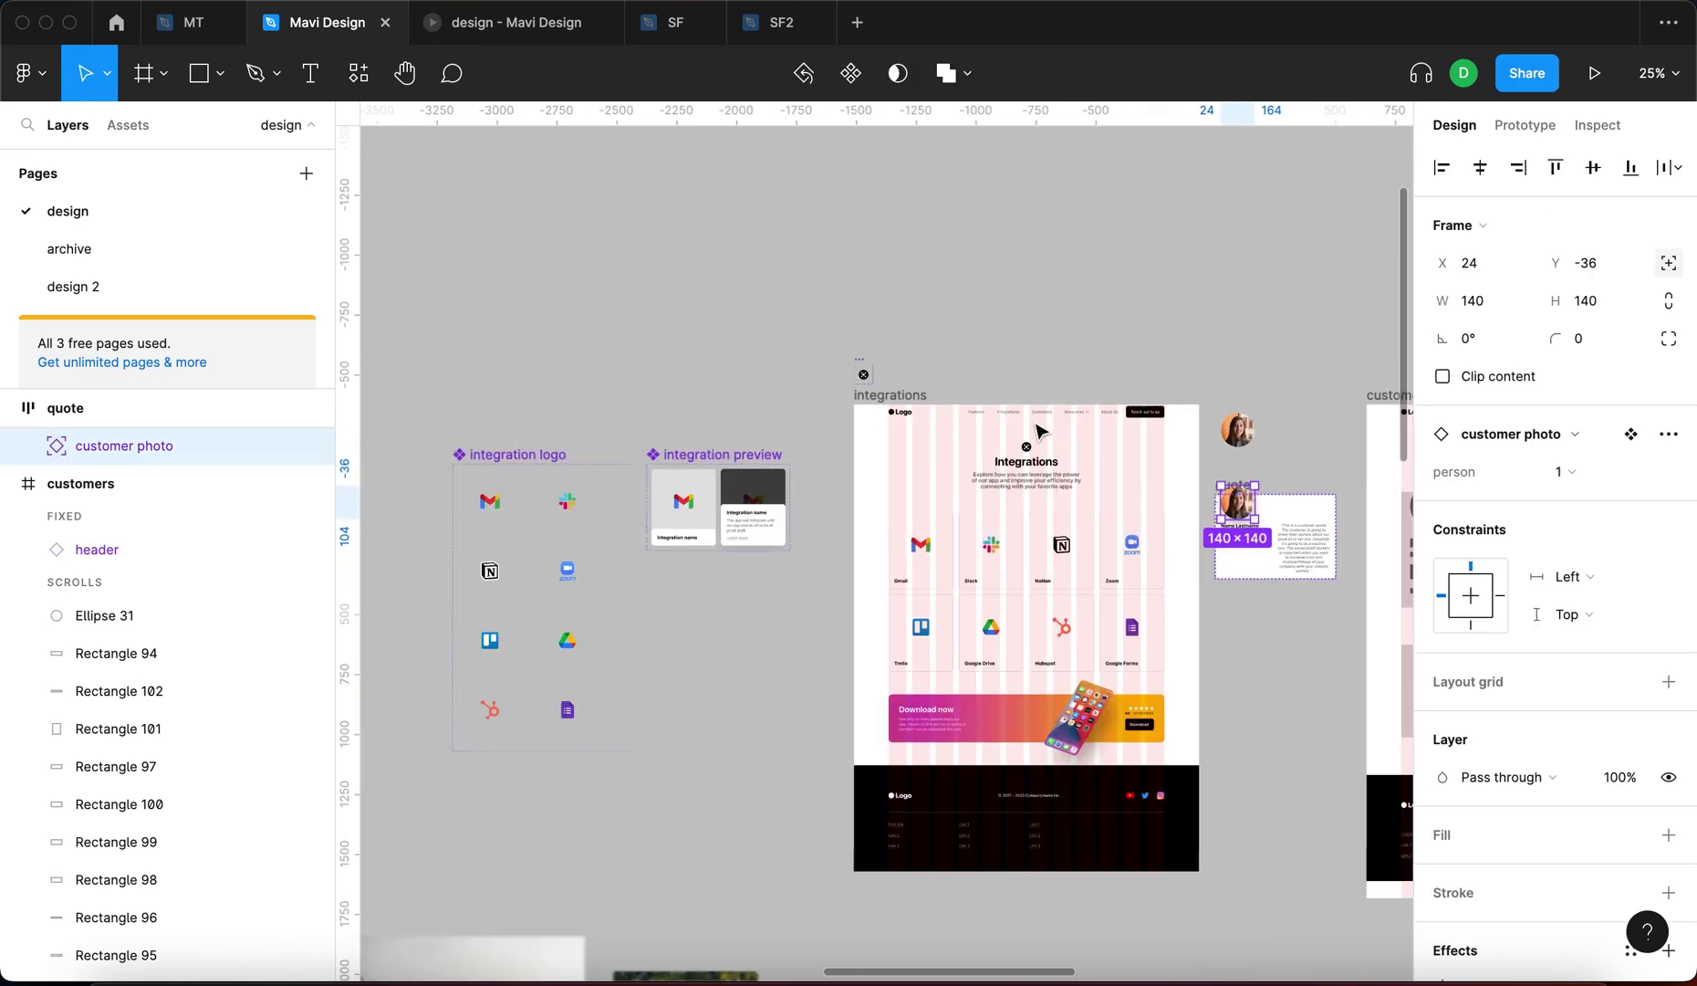
pyautogui.hscroll(-3, 912, 411)
pyautogui.scroll(5, 808, 338)
pyautogui.scroll(5, 805, 335)
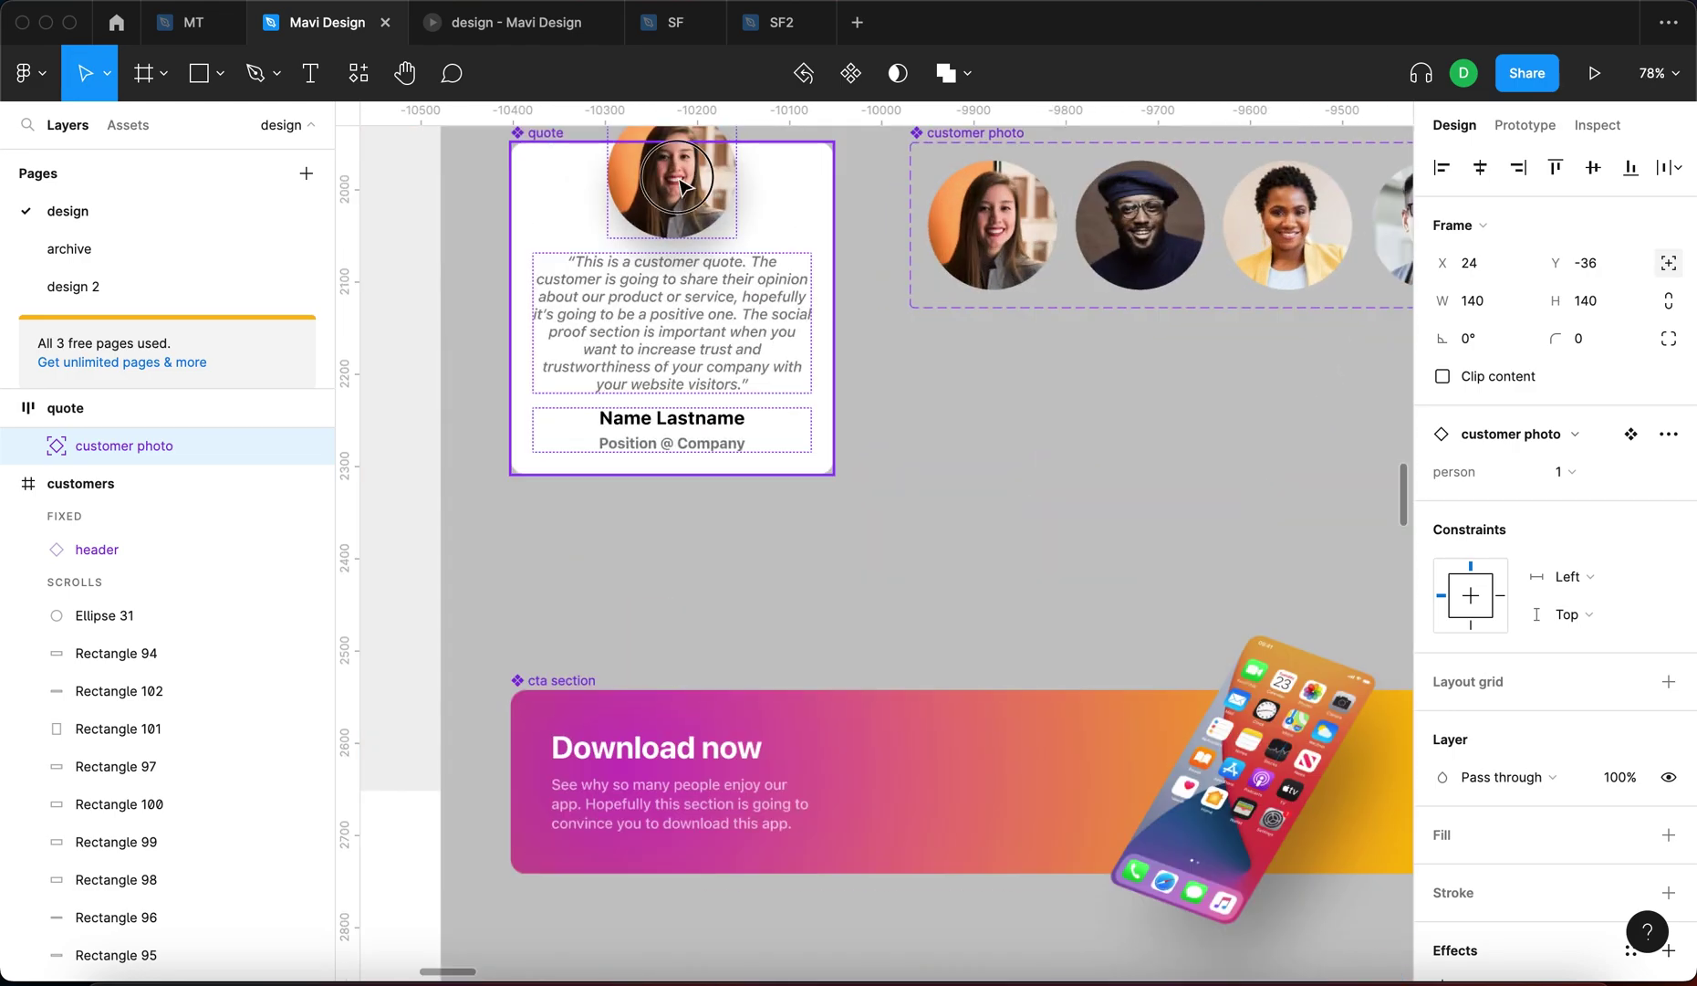
pyautogui.click(676, 237)
pyautogui.scroll(4, 724, 296)
pyautogui.click(673, 479)
pyautogui.click(1159, 709)
pyautogui.hotkey('ctrl', 'z')
pyautogui.click(972, 491)
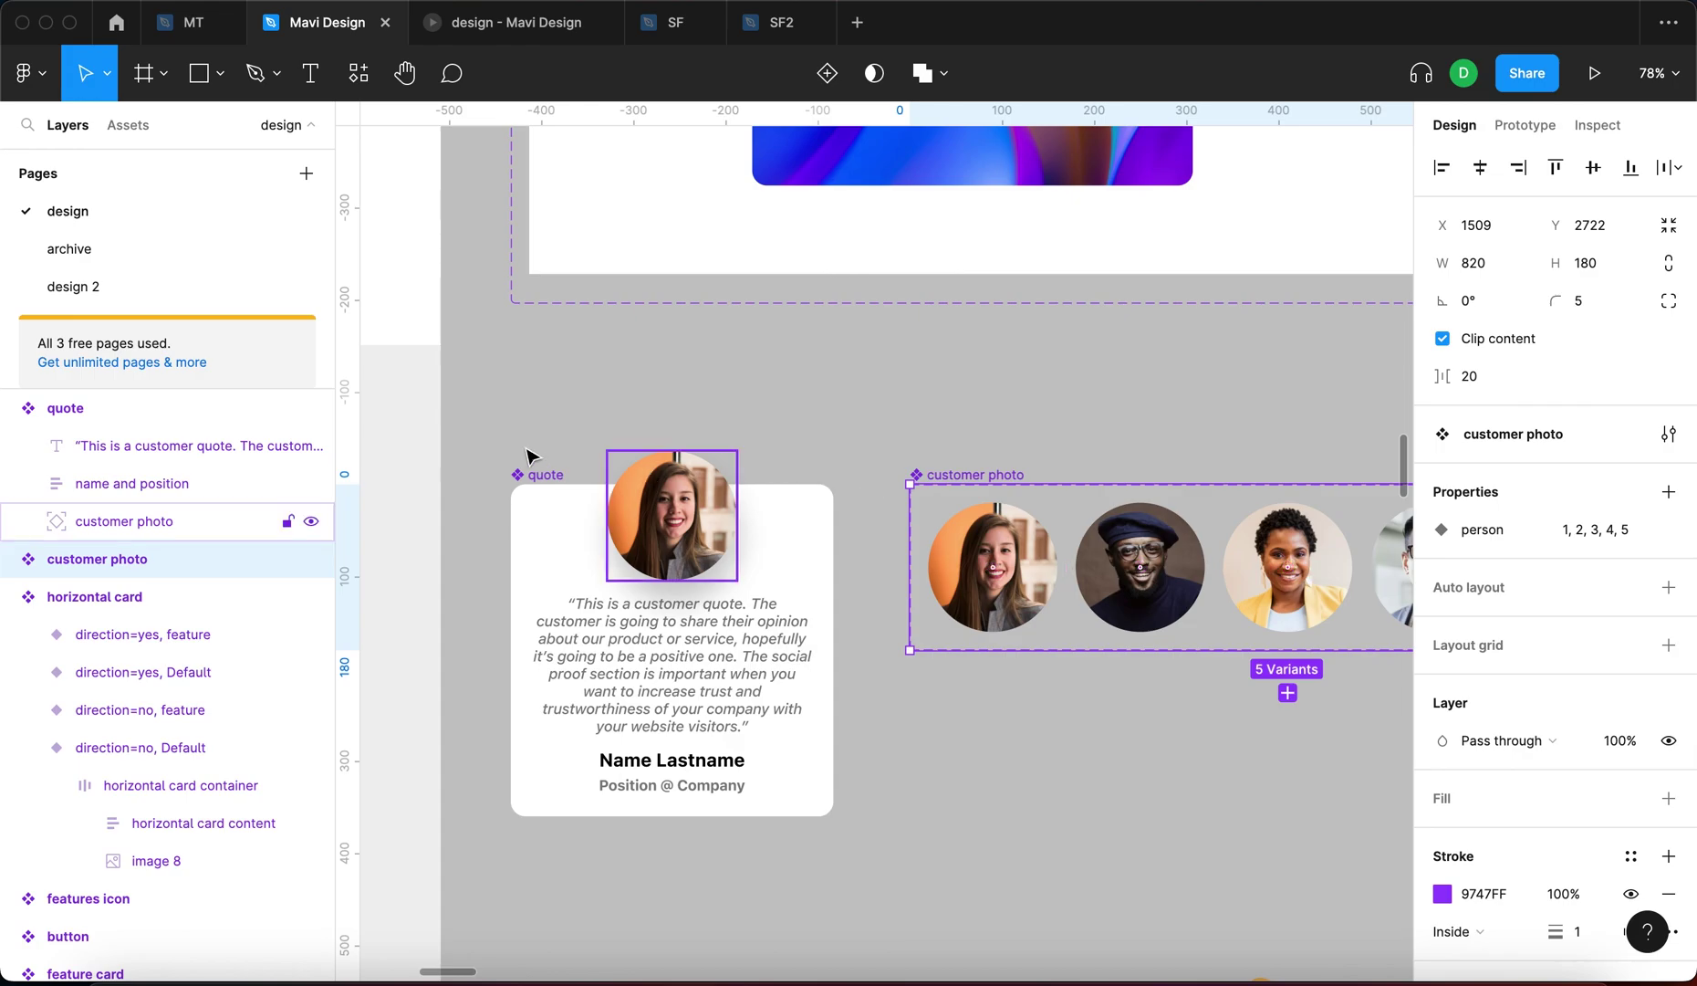
pyautogui.click(588, 495)
# Review the horizontal quote card beside the customers page and inspect the person variants in the customer photo component set
pyautogui.scroll(-6, 590, 493)
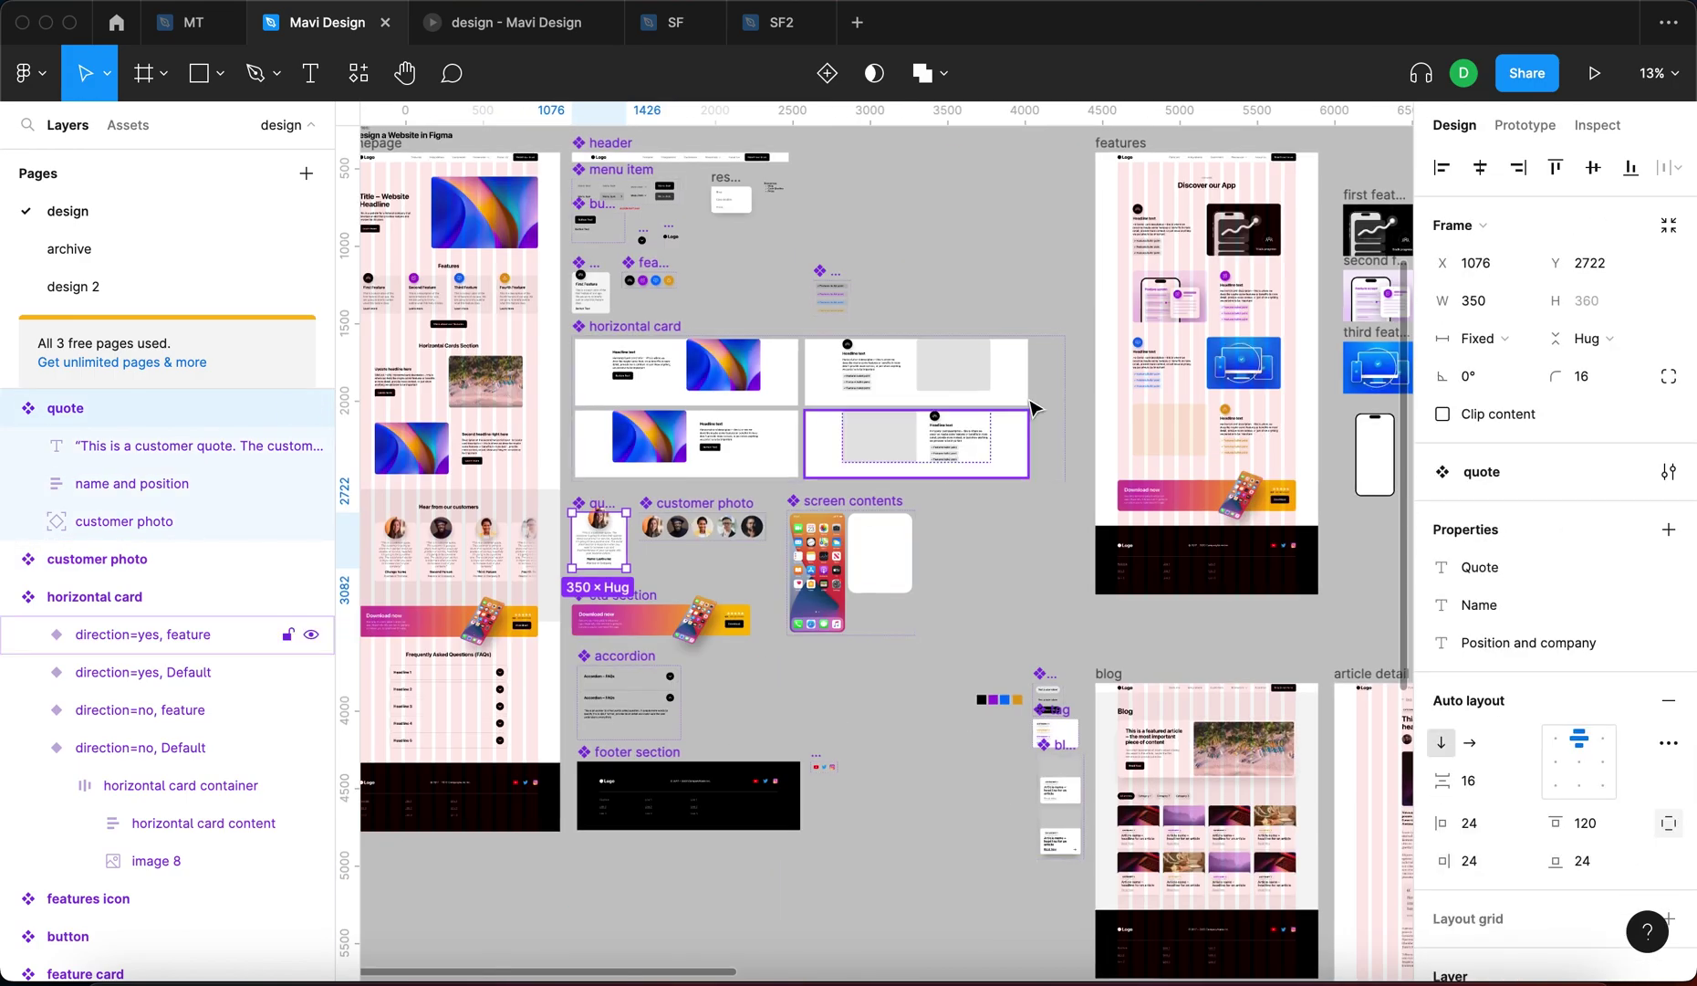
pyautogui.hscroll(10, 589, 495)
pyautogui.scroll(10, 1312, 390)
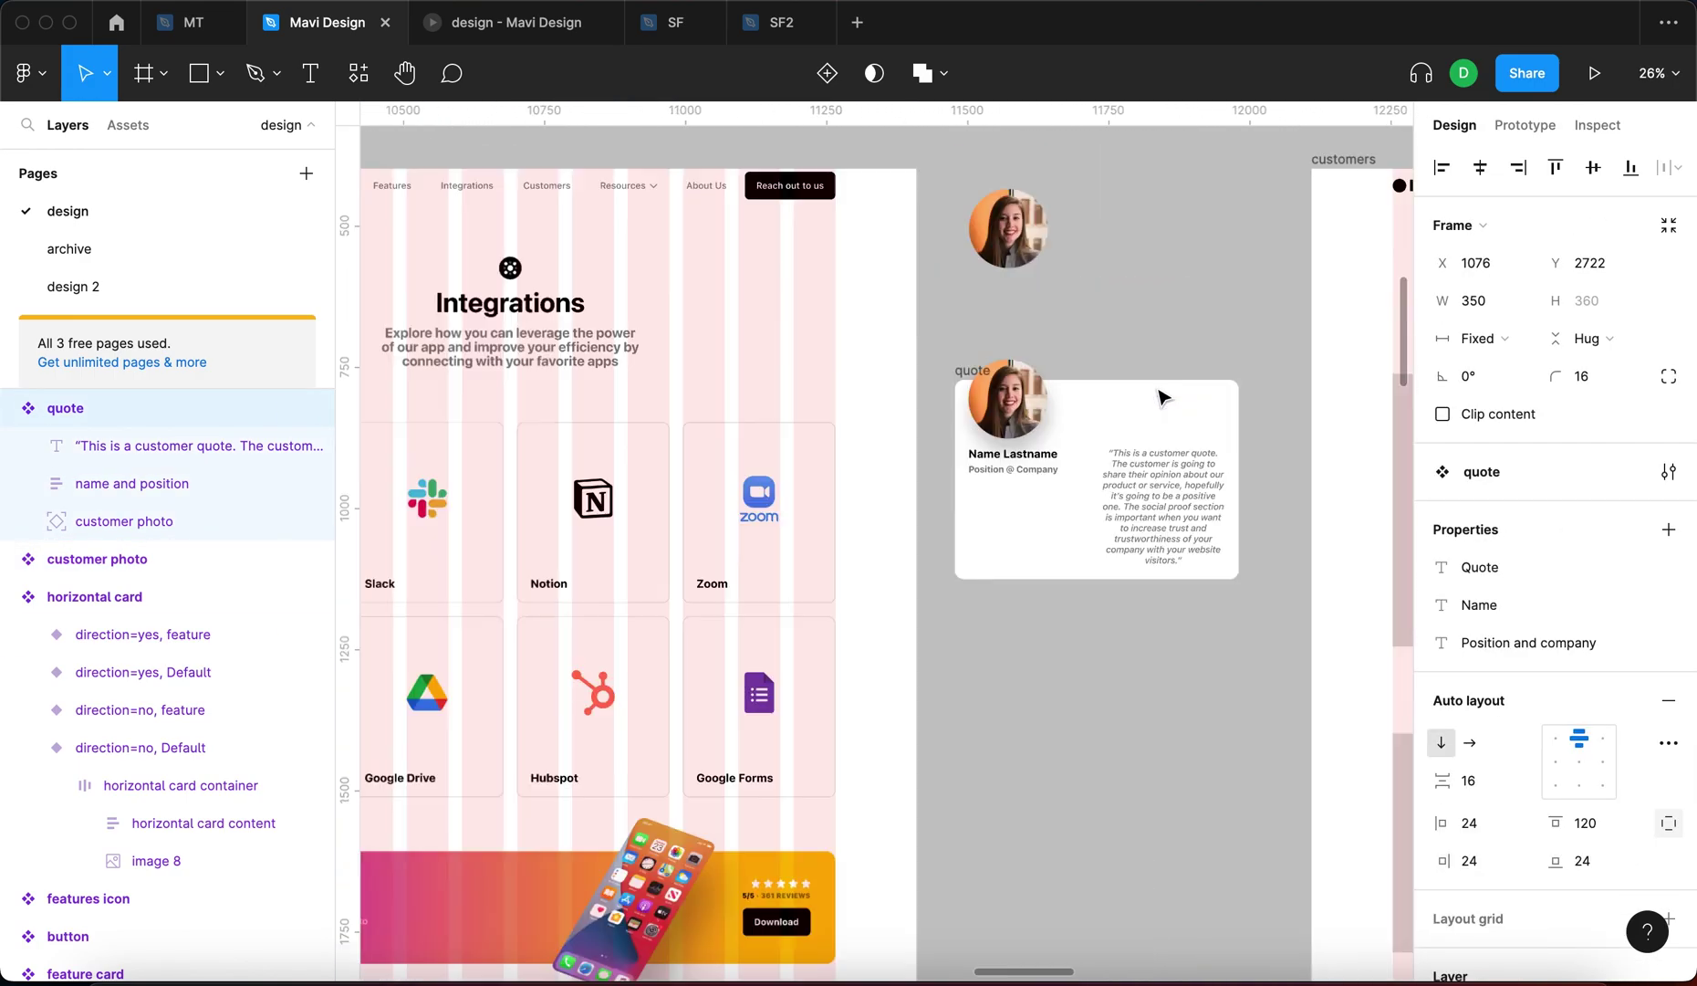
pyautogui.click(809, 462)
pyautogui.scroll(-3, 737, 399)
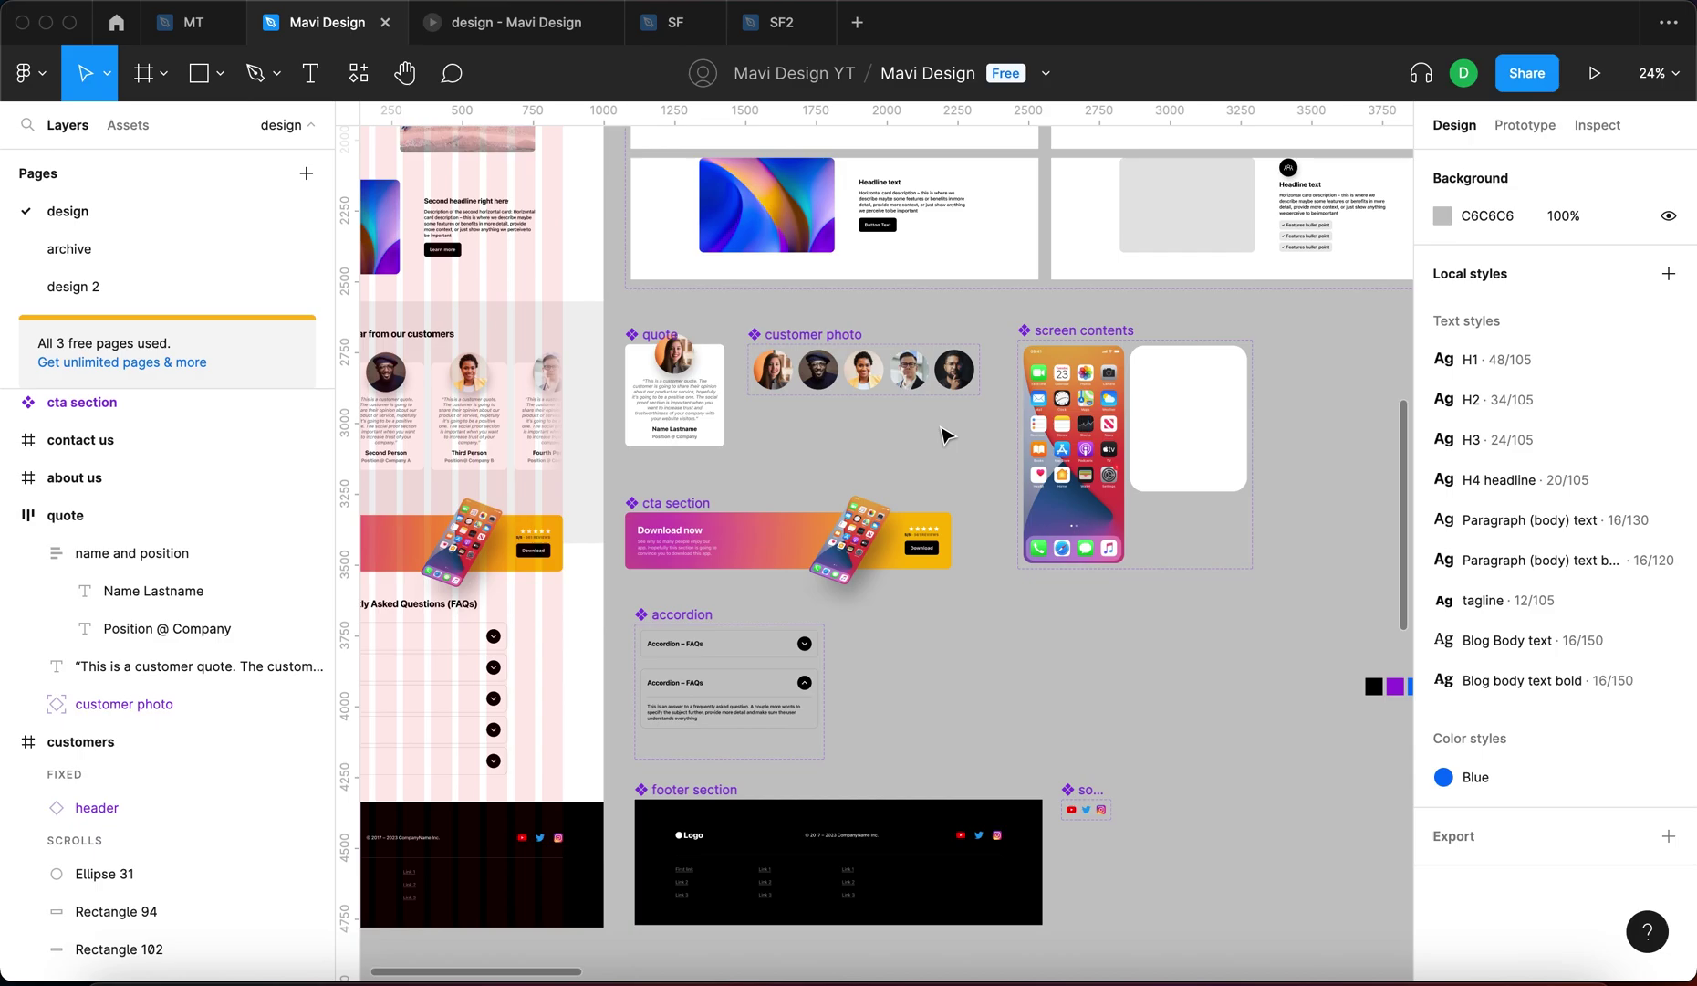
pyautogui.scroll(1, 945, 436)
pyautogui.scroll(5, 946, 436)
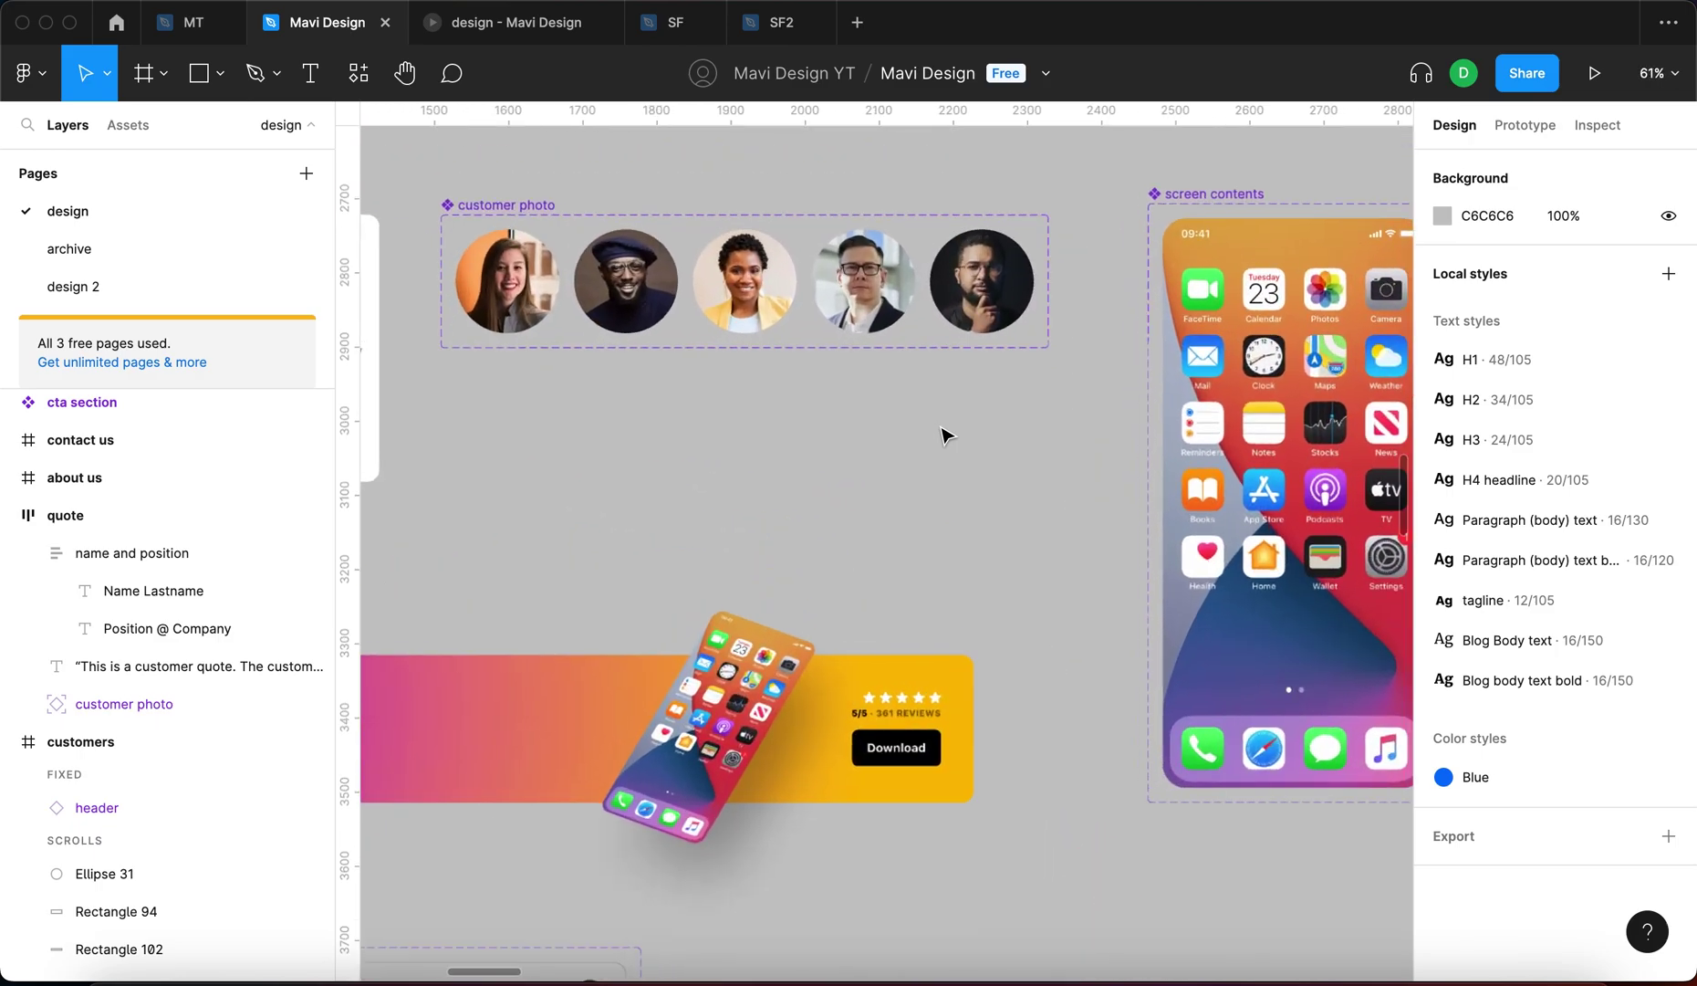
pyautogui.hscroll(-3, 946, 435)
pyautogui.click(724, 282)
pyautogui.click(995, 530)
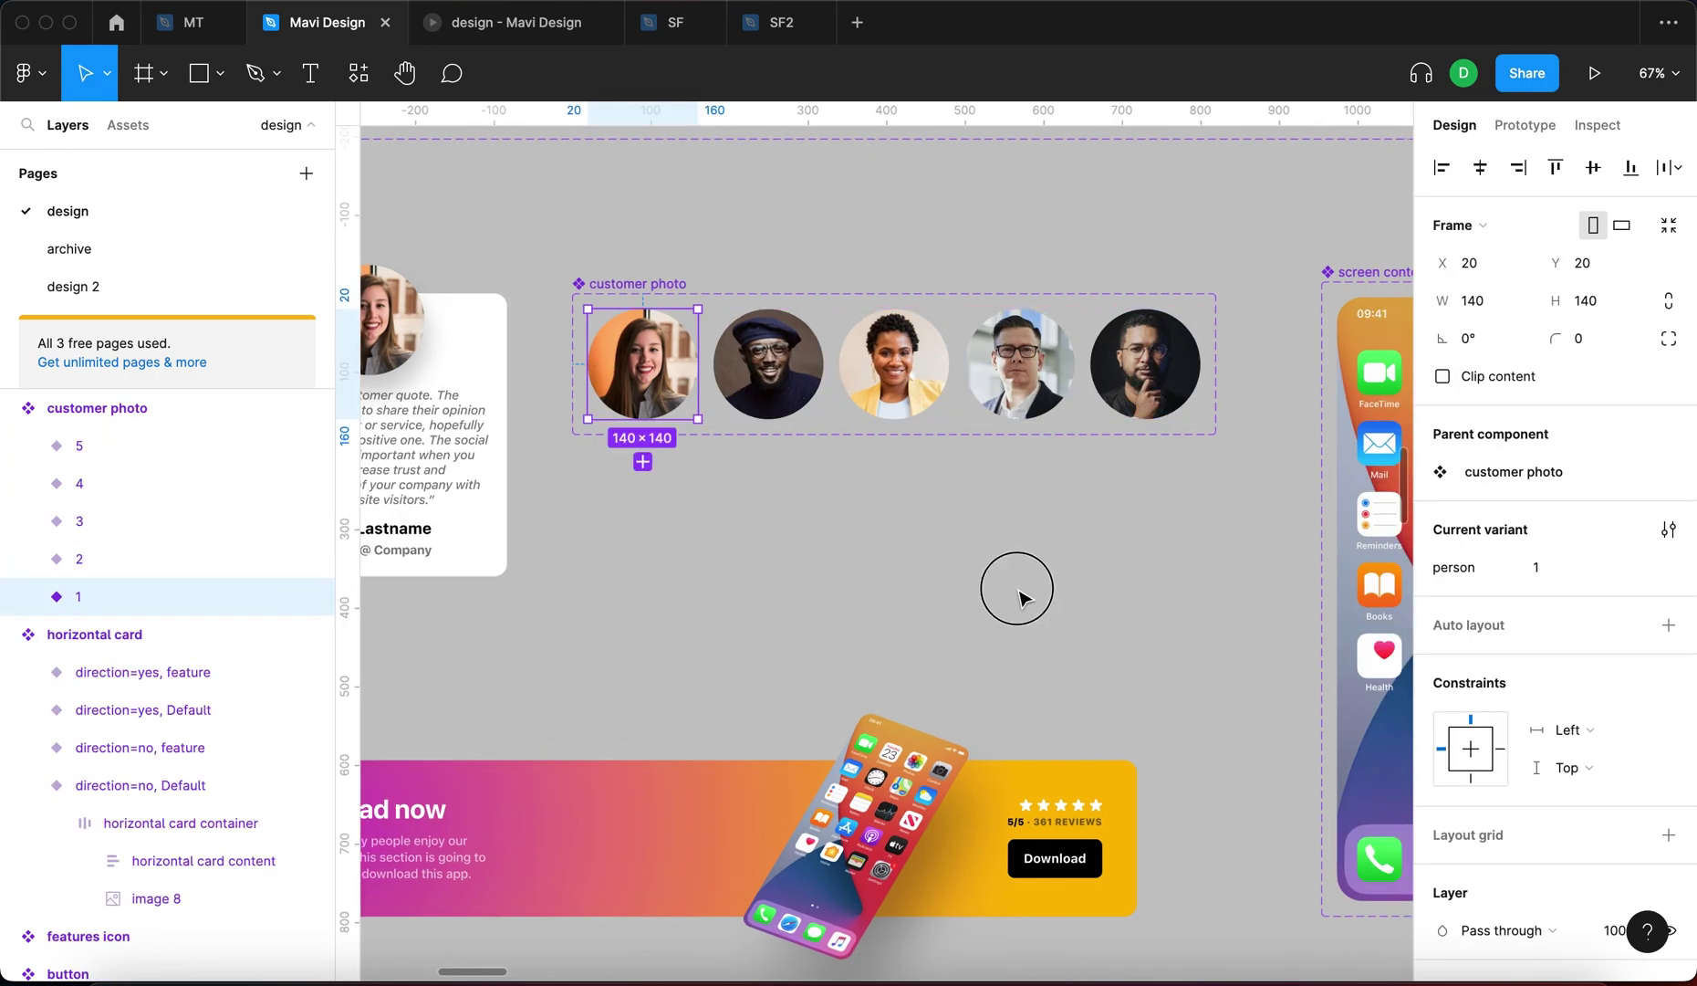
pyautogui.click(1007, 593)
pyautogui.scroll(10, 753, 544)
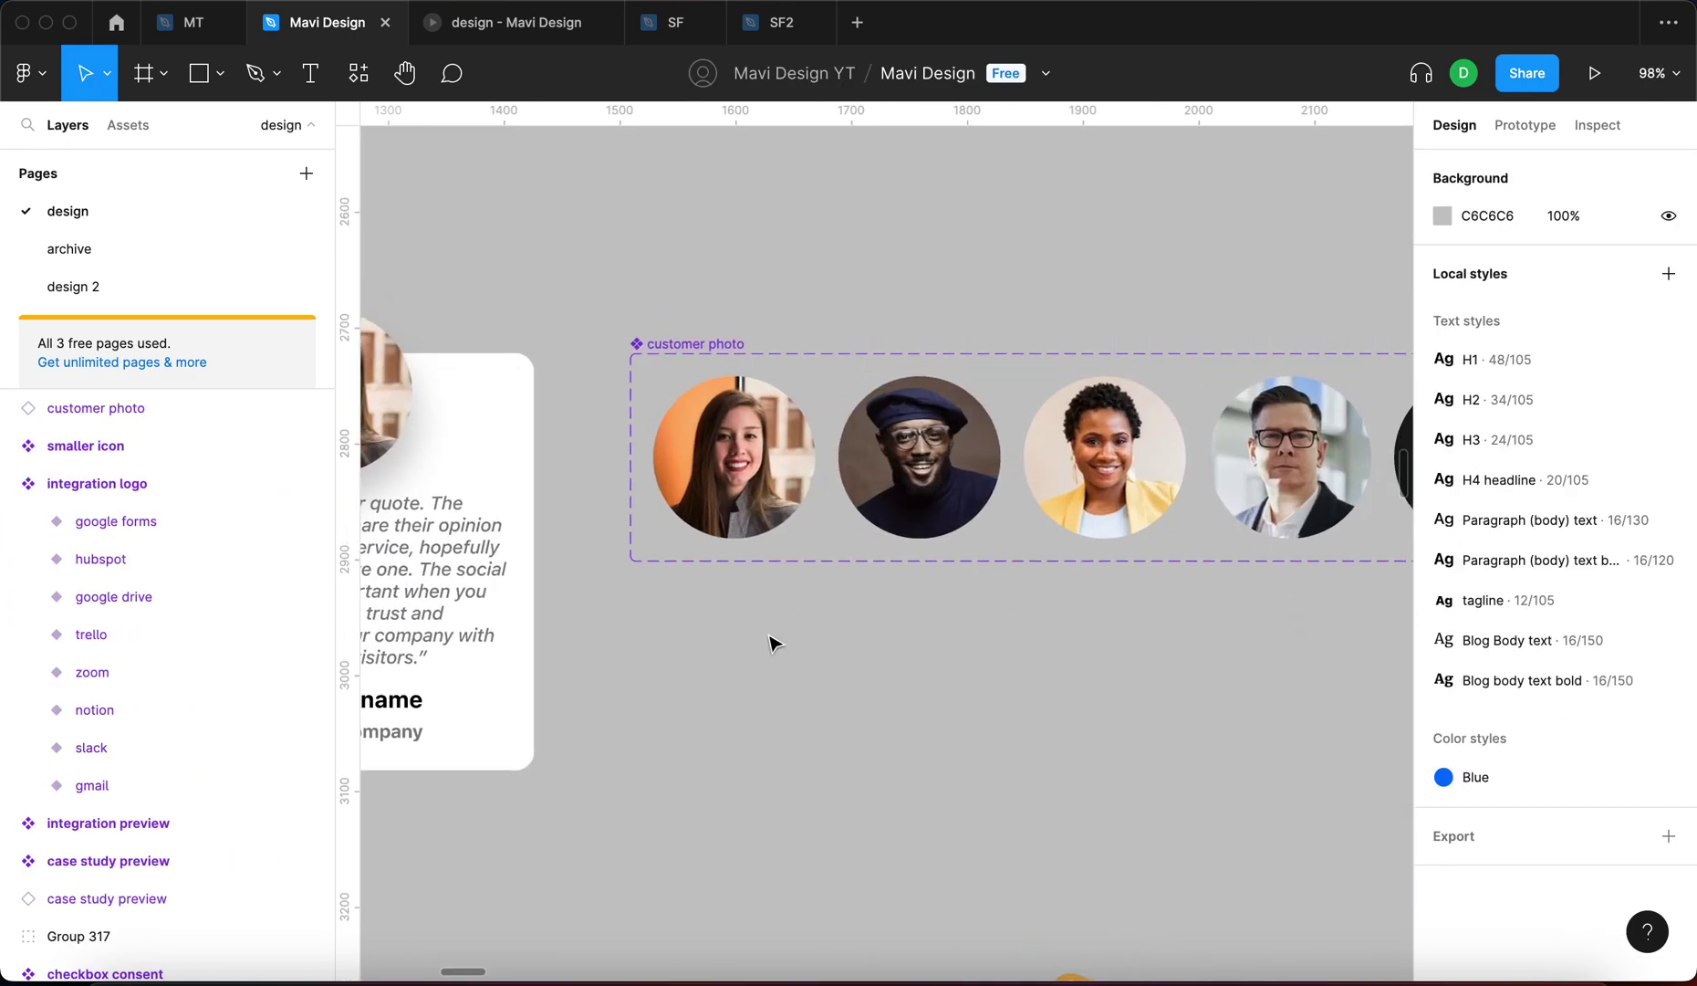
# Draw a new frame 140 wide and 70 high below the customer photo component set
pyautogui.scroll(-5, 765, 641)
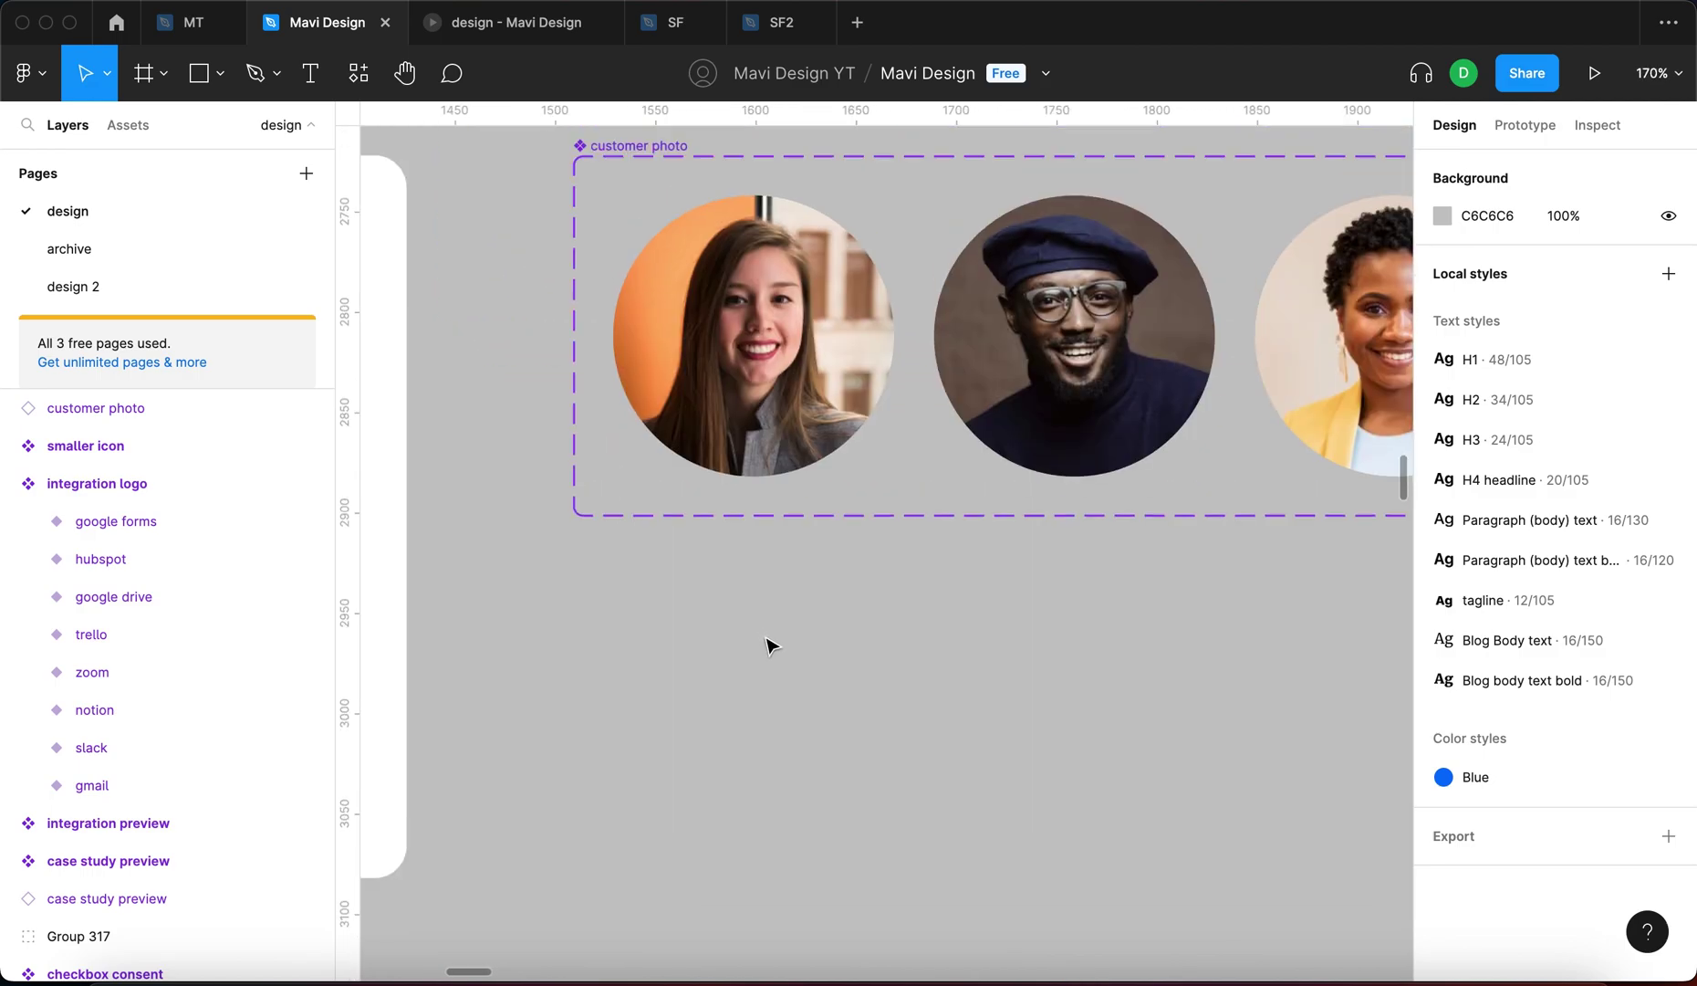
pyautogui.press('f')
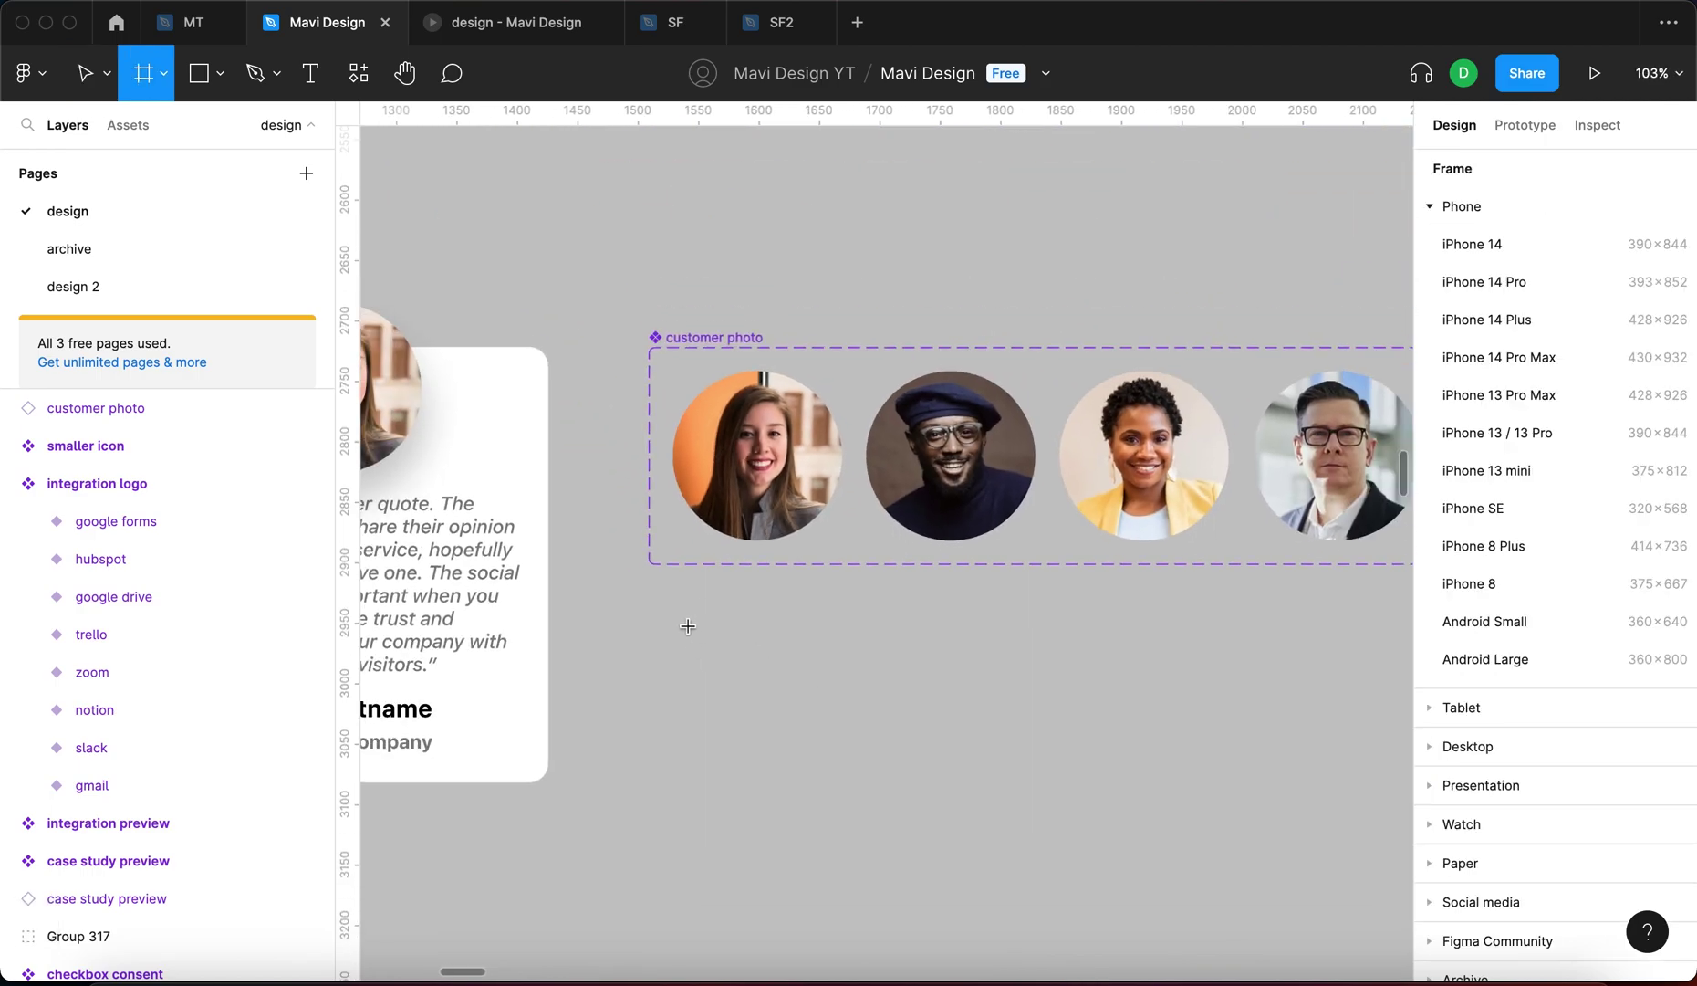
pyautogui.moveTo(691, 609); pyautogui.dragTo(859, 683)
pyautogui.click(1608, 300)
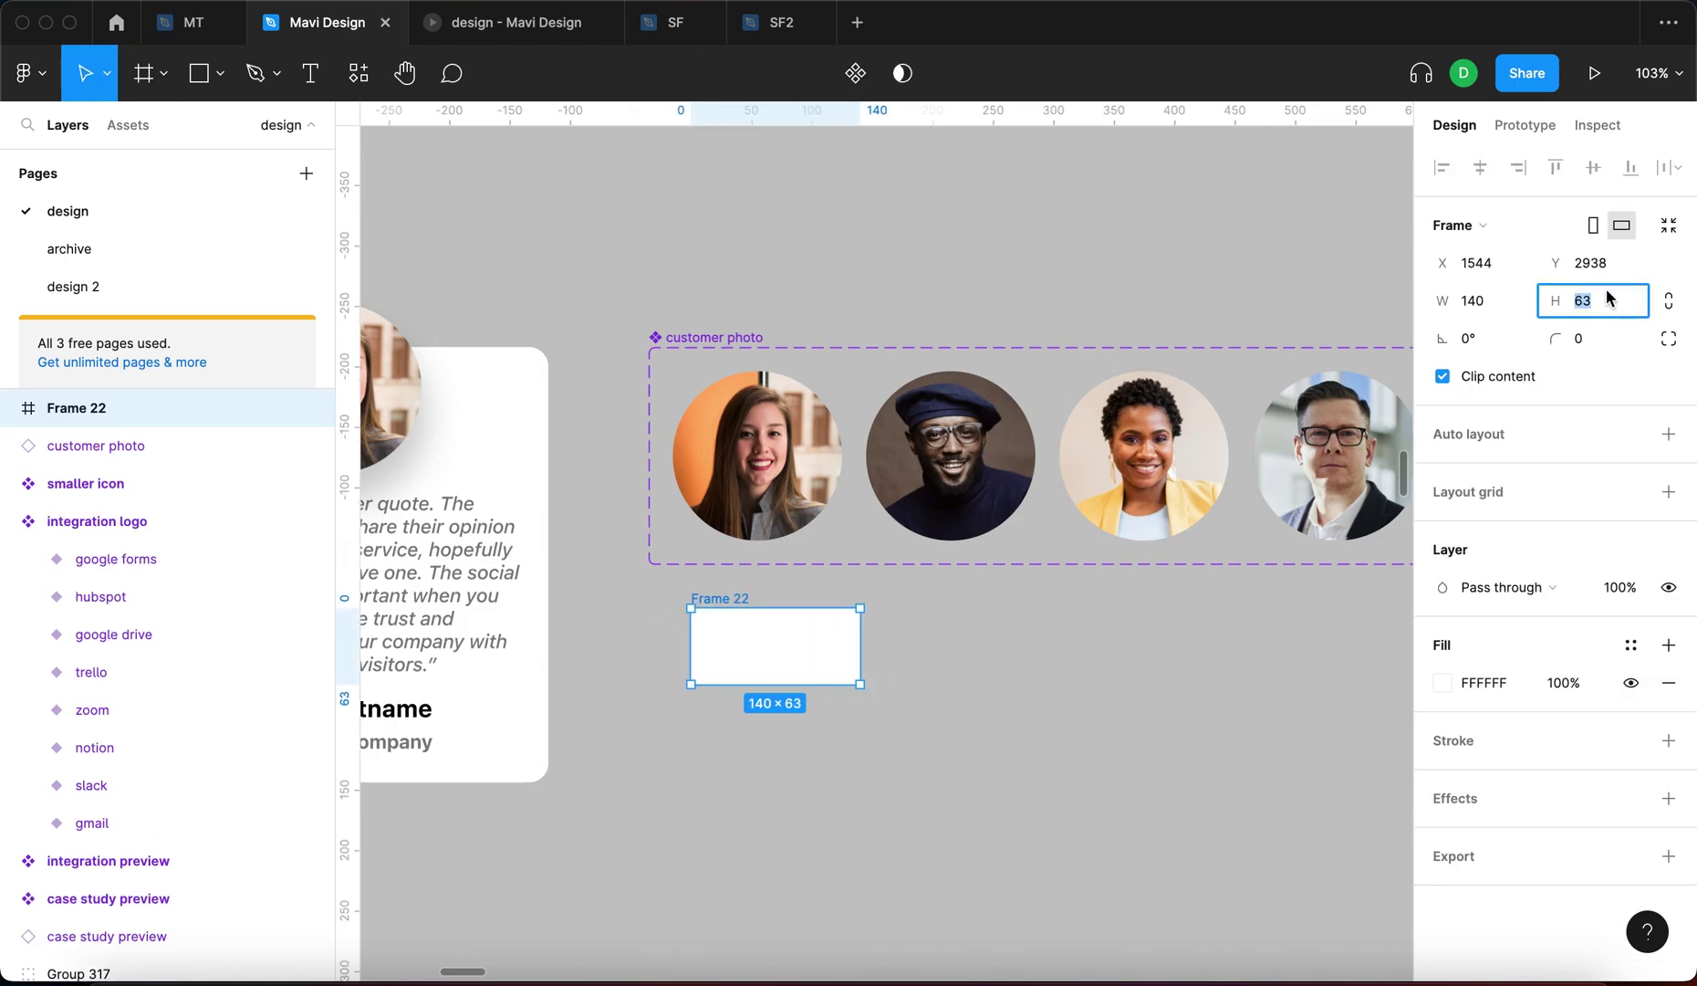
pyautogui.press('Down')
pyautogui.press('Down')
pyautogui.press('Down')
pyautogui.hotkey('shift', 'Up')
pyautogui.press('Return')
pyautogui.click(943, 694)
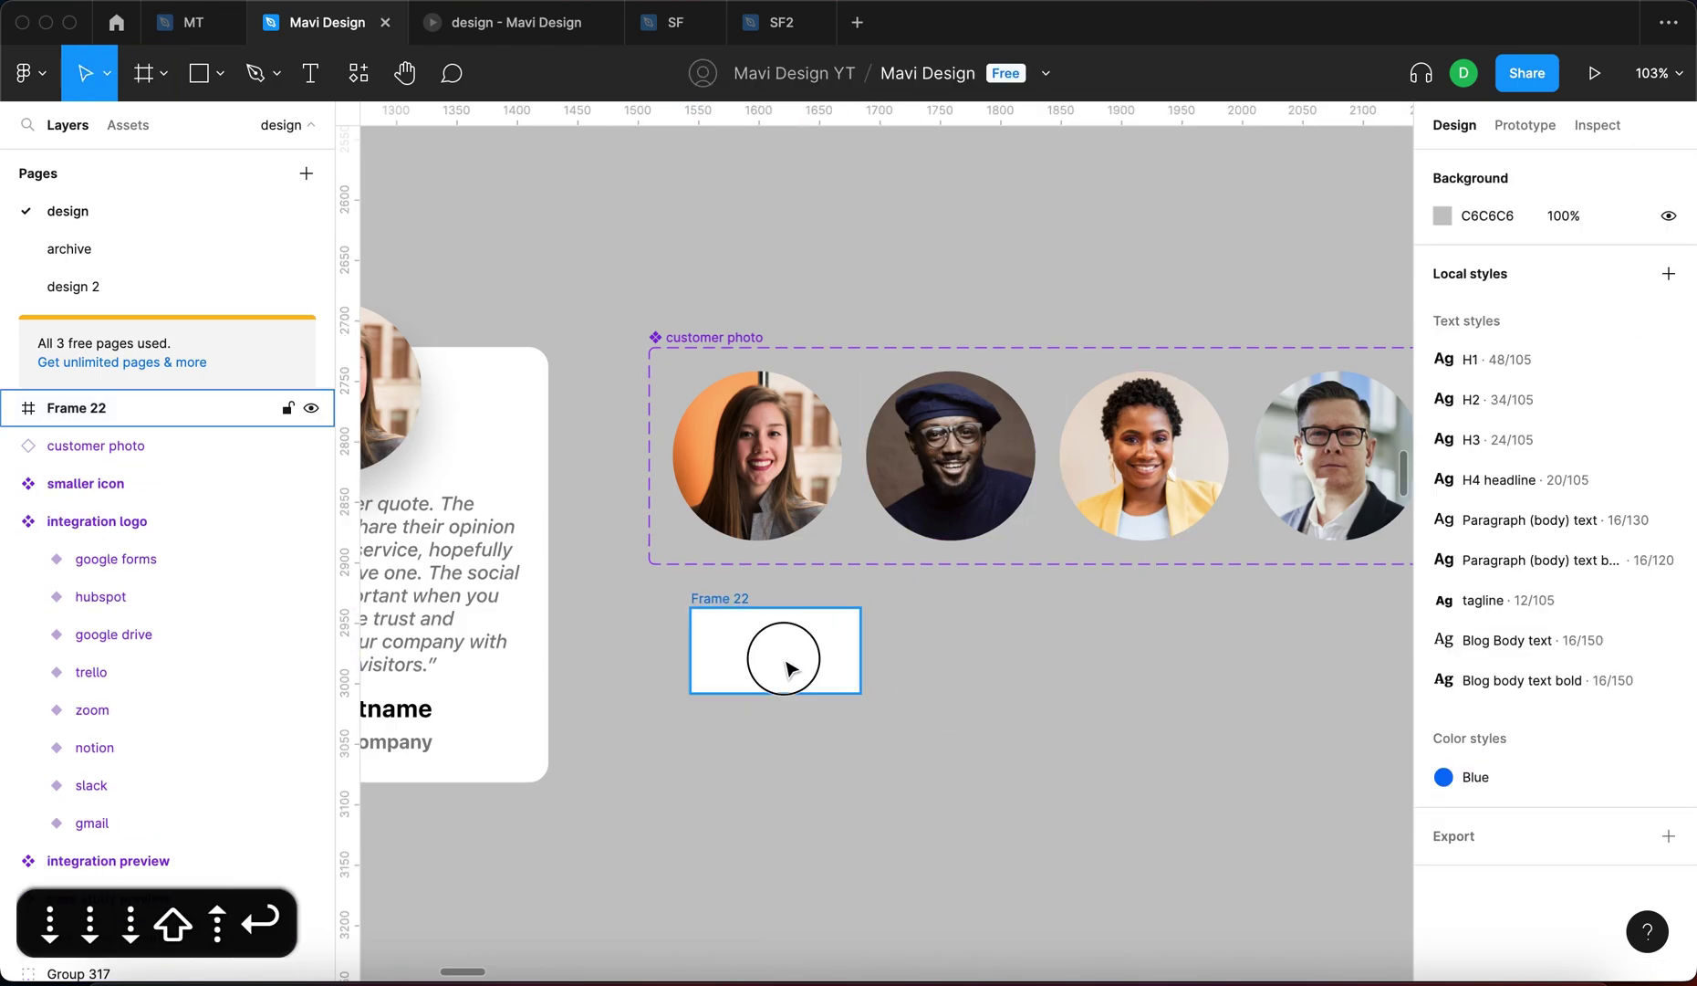
# Move the new frame slightly away from the customer photo set and rename it "customer company logo"
pyautogui.moveTo(788, 667); pyautogui.dragTo(814, 720)
pyautogui.press('super+r')
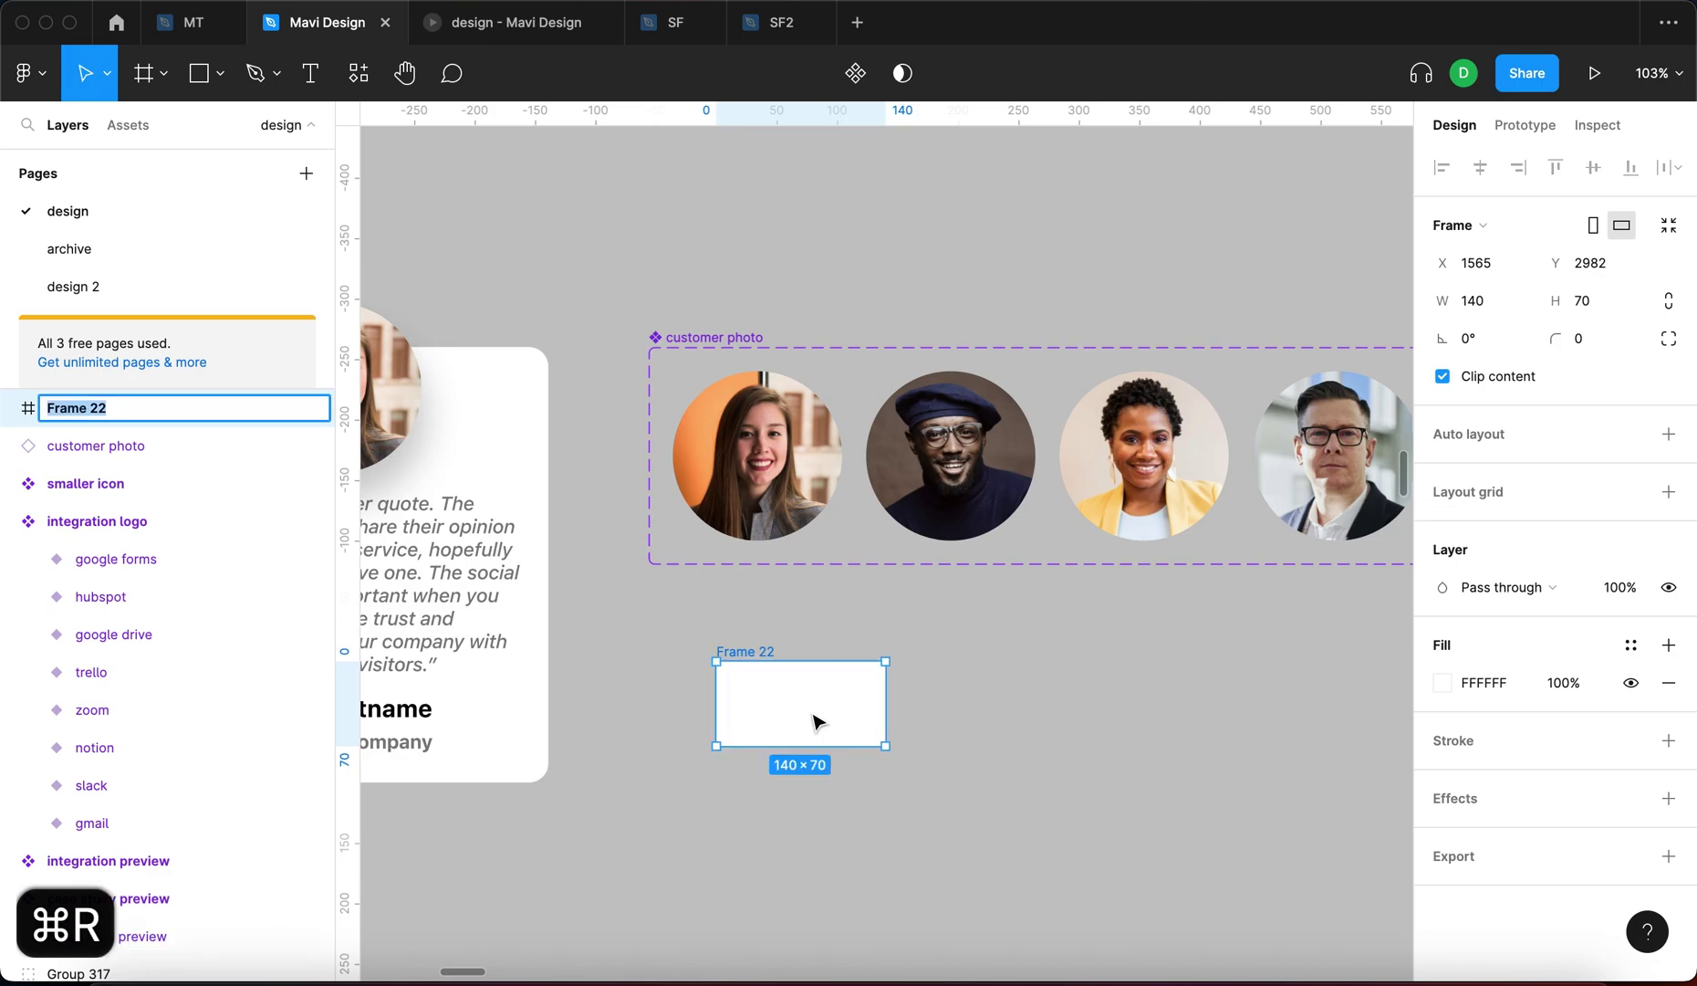
pyautogui.write('customer logo')
pyautogui.press('BackSpace')
pyautogui.press('BackSpace')
pyautogui.press('BackSpace')
pyautogui.press('BackSpace')
pyautogui.write('comp')
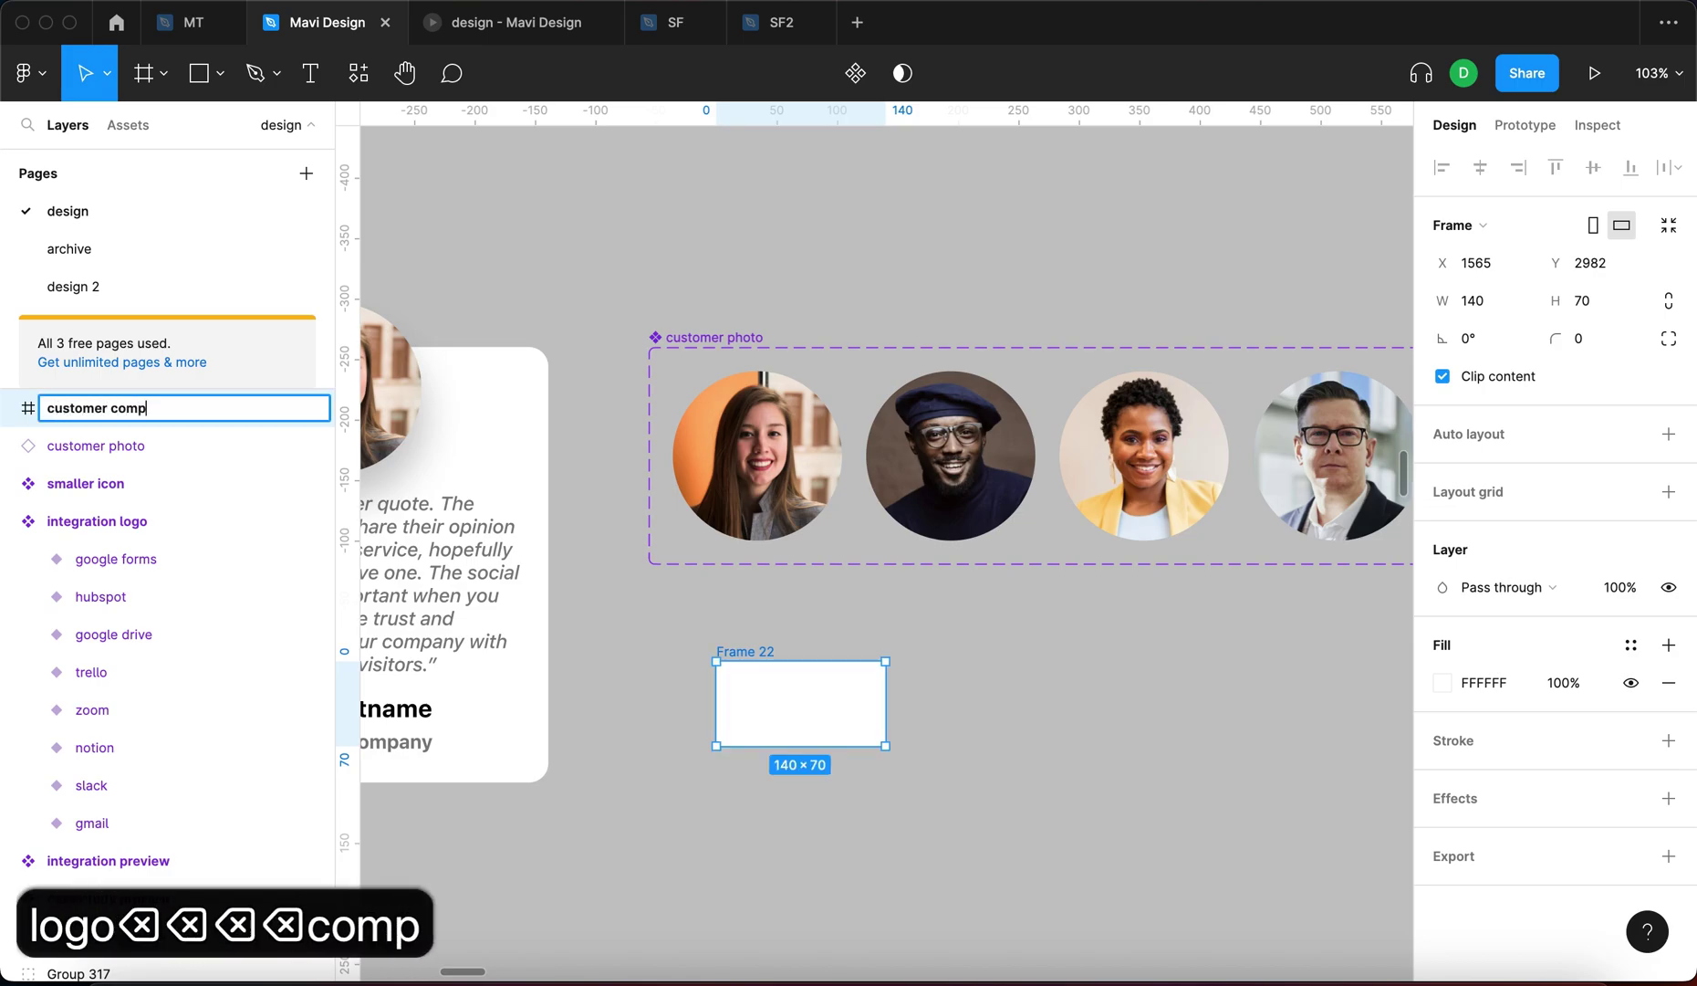
pyautogui.write('any logo')
pyautogui.press('Return')
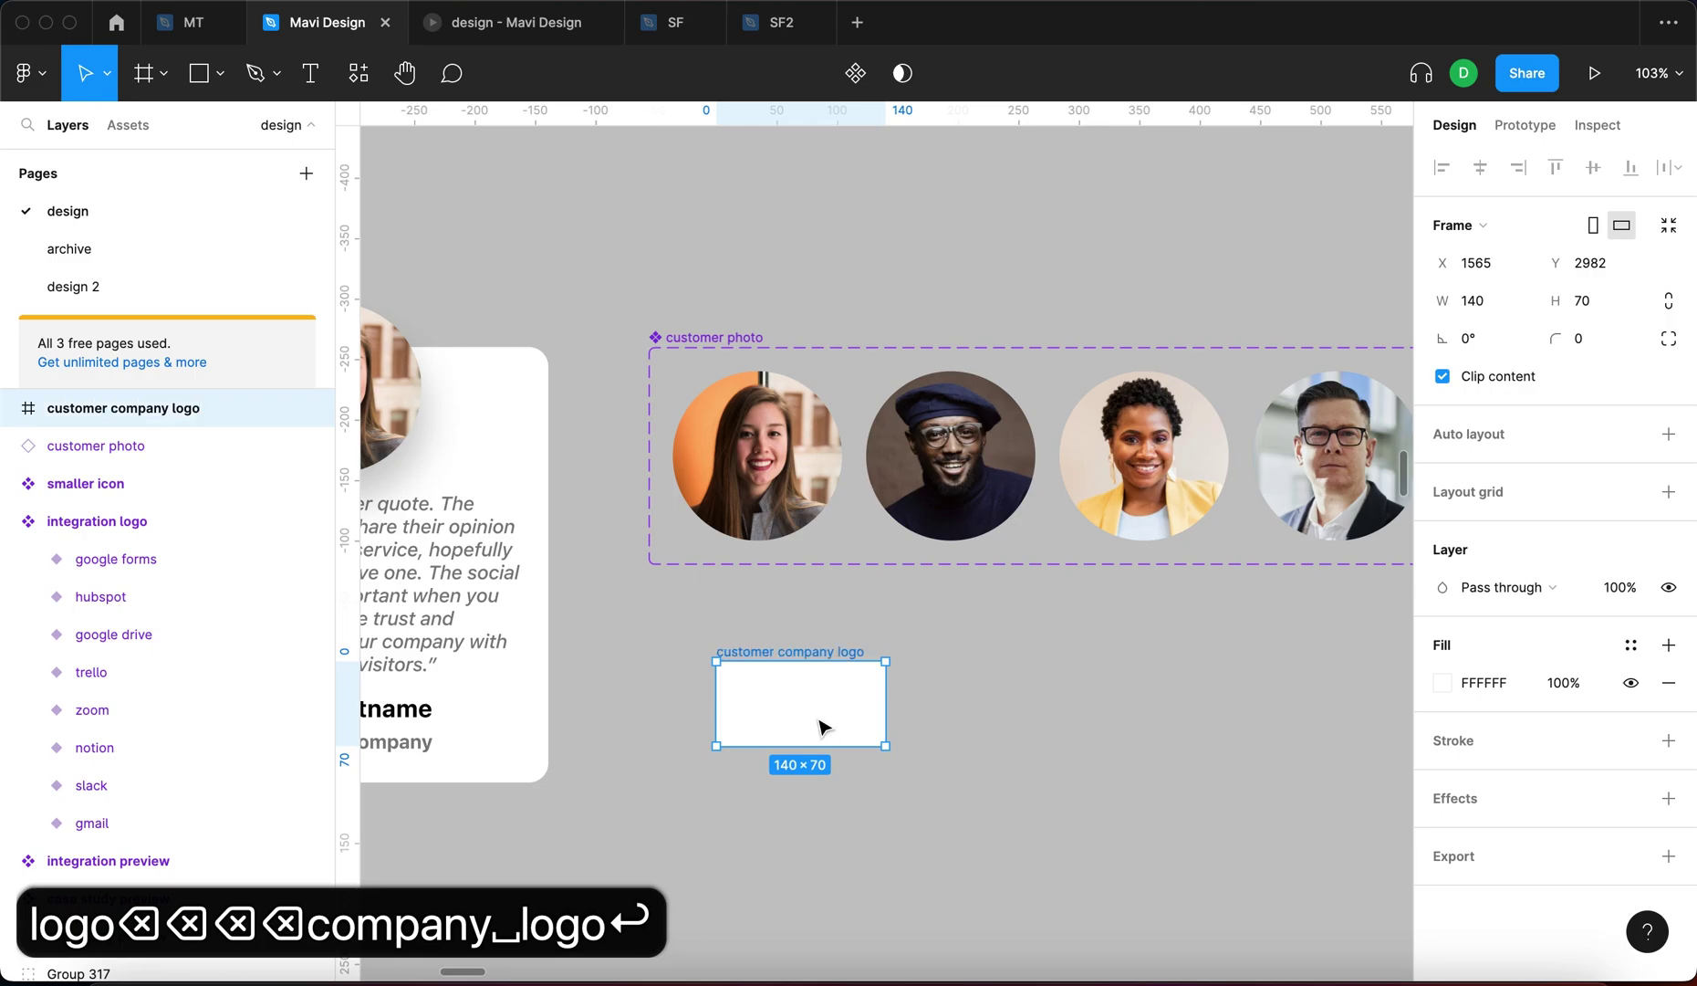
# Turn the customer company logo frame into a component and add a second variant to it
pyautogui.click(1061, 810)
pyautogui.moveTo(849, 716); pyautogui.dragTo(802, 706)
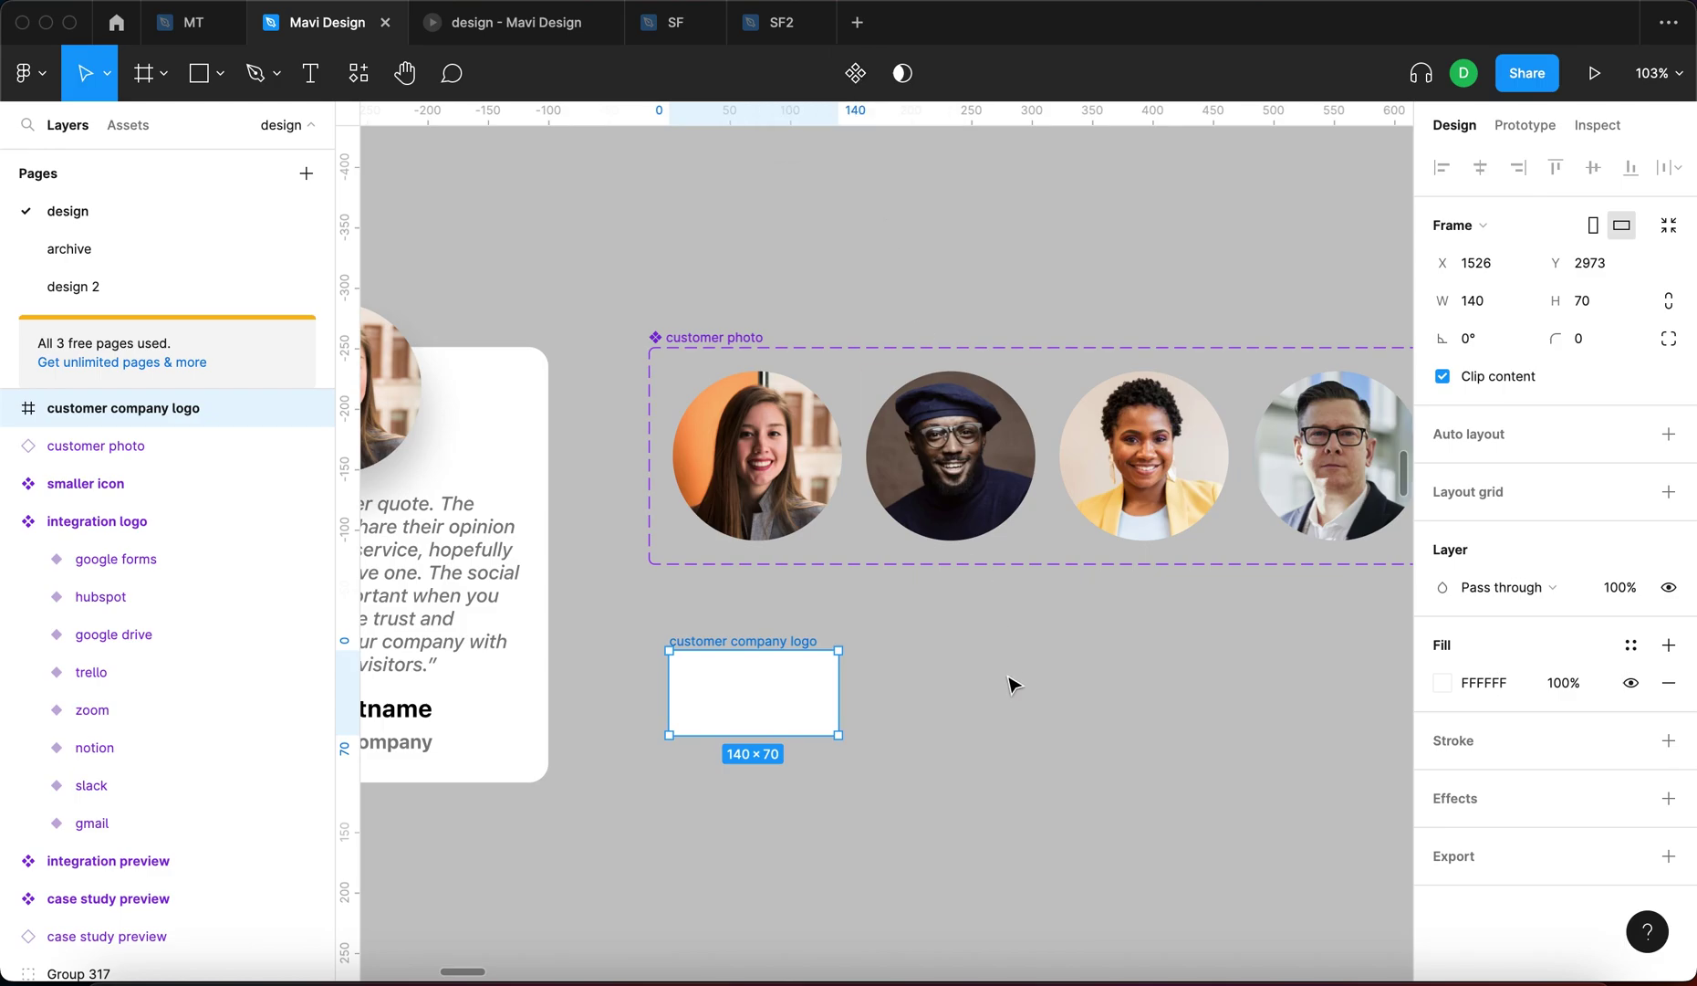
pyautogui.press('alt+super+k')
pyautogui.moveTo(769, 723); pyautogui.dragTo(782, 725)
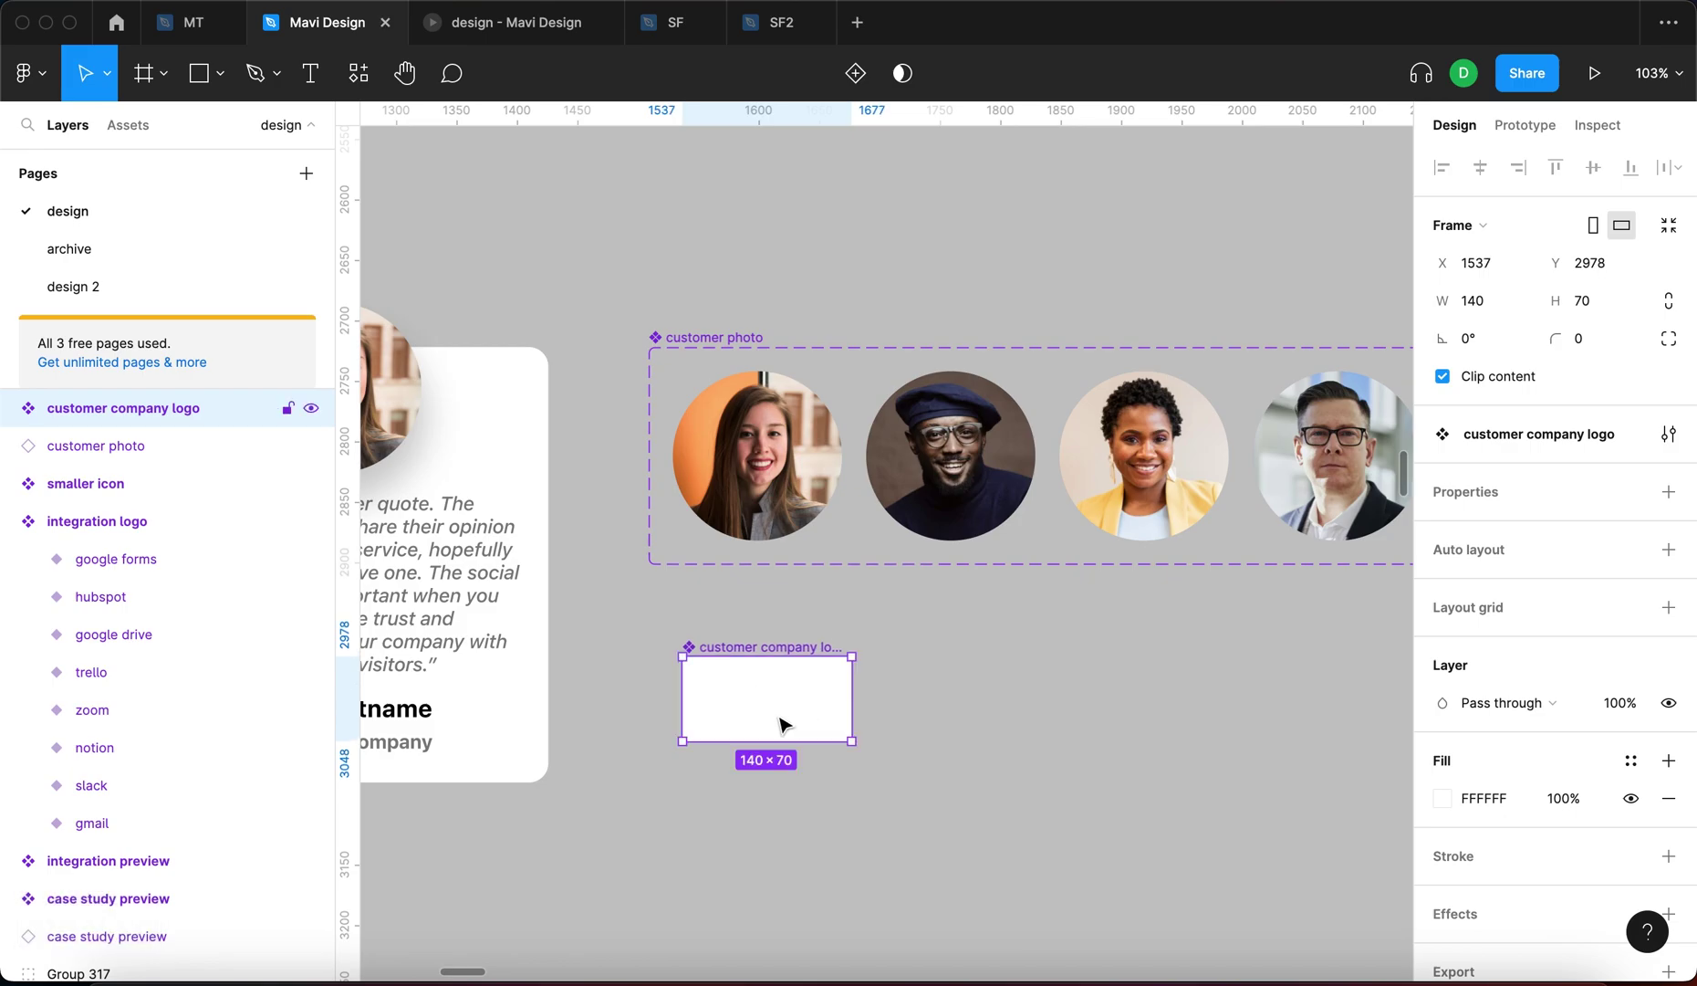
pyautogui.click(855, 73)
pyautogui.click(746, 614)
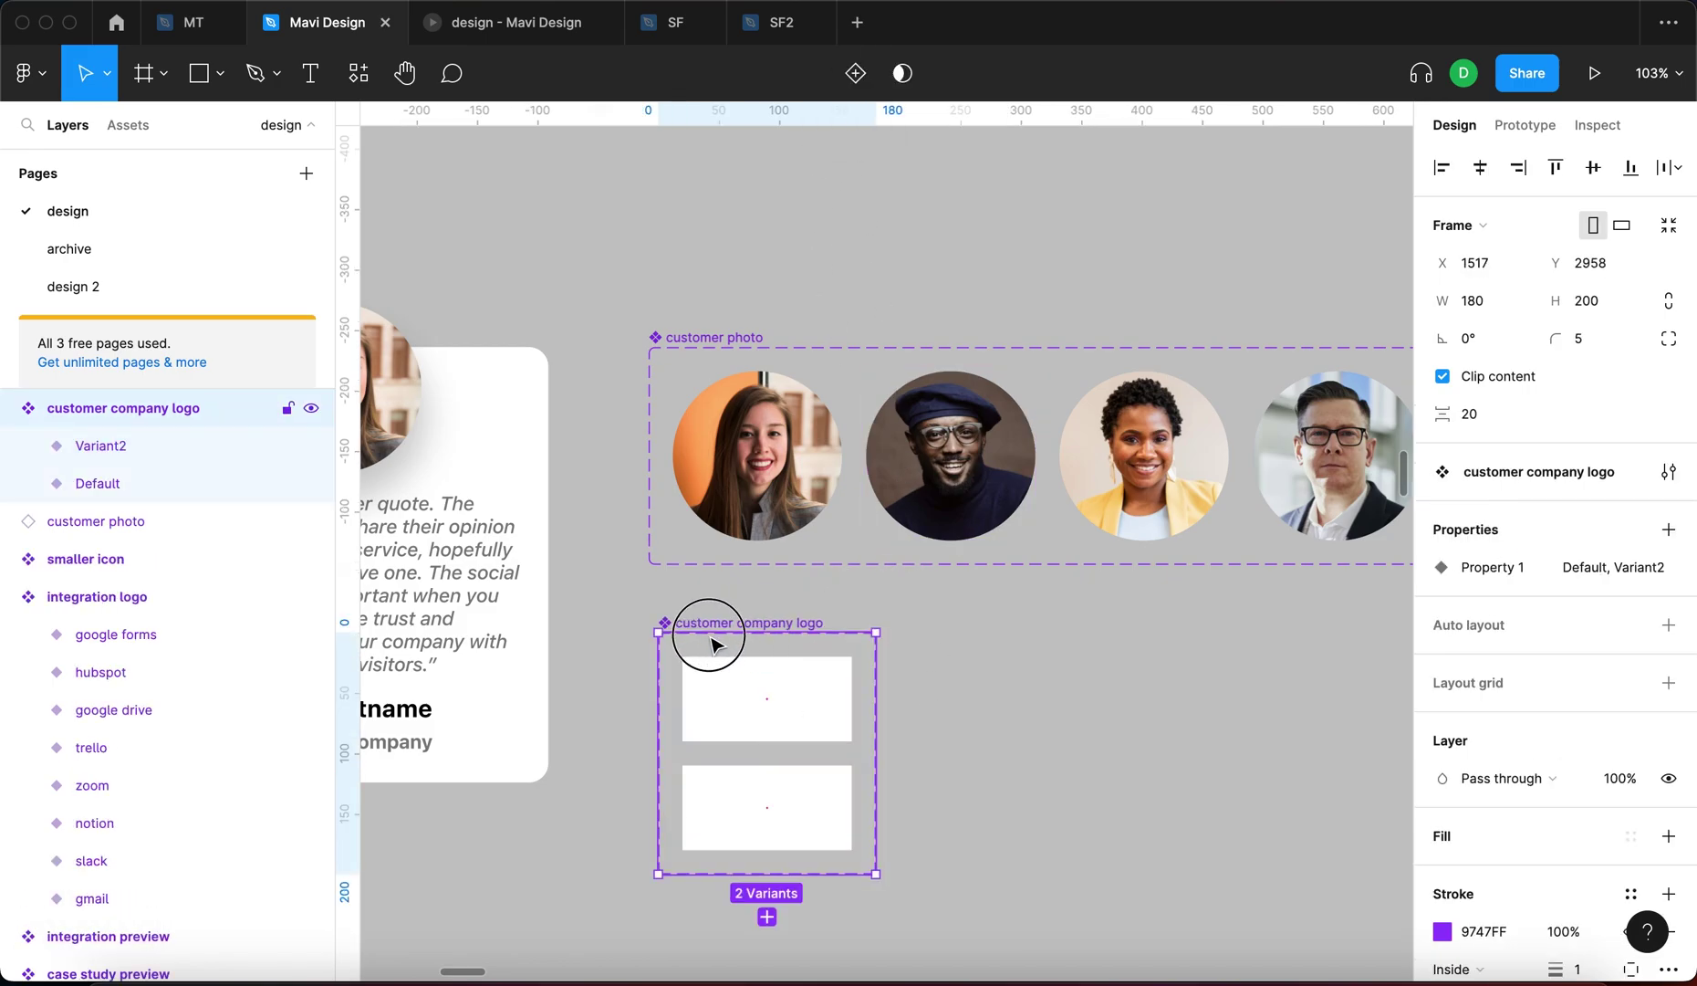
pyautogui.moveTo(748, 623); pyautogui.dragTo(748, 621)
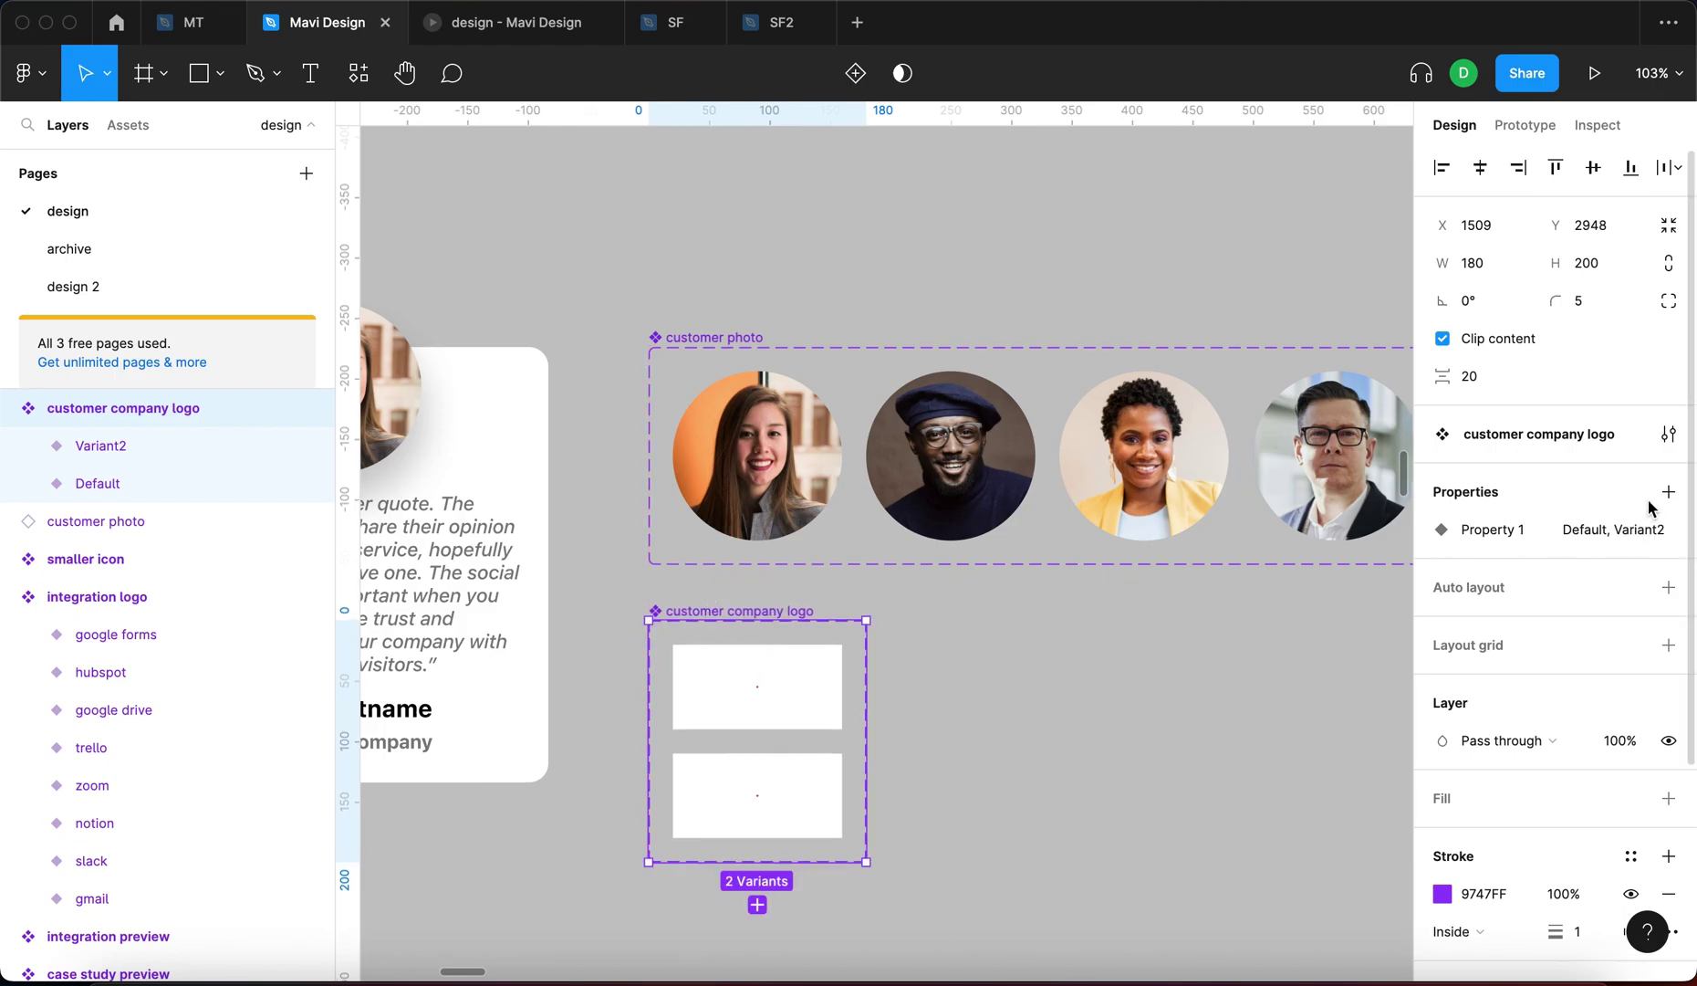
# Apply horizontal auto layout with 20 spacing to the company logo set and align it beneath the customer photo set
pyautogui.click(1670, 586)
pyautogui.moveTo(744, 611); pyautogui.dragTo(763, 601)
pyautogui.click(1152, 686)
pyautogui.click(979, 653)
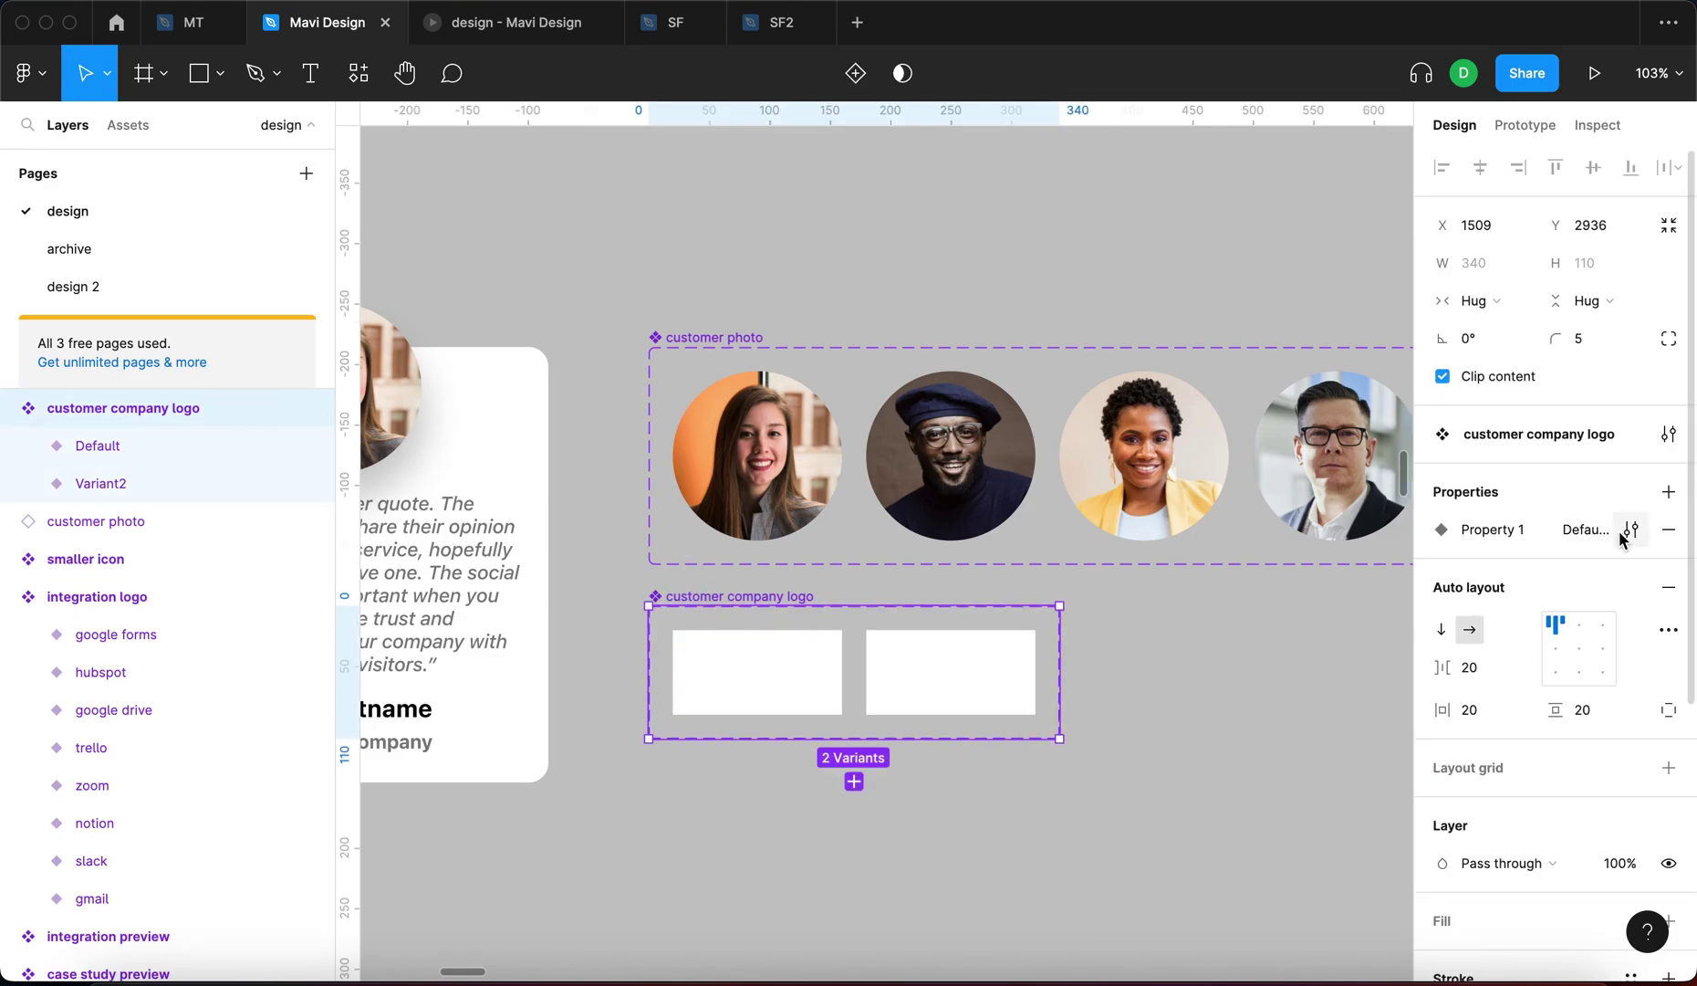
# Rename the logo set's variant property to "company" and its values to "Company A" and "Company B"
pyautogui.click(1622, 538)
pyautogui.write('company')
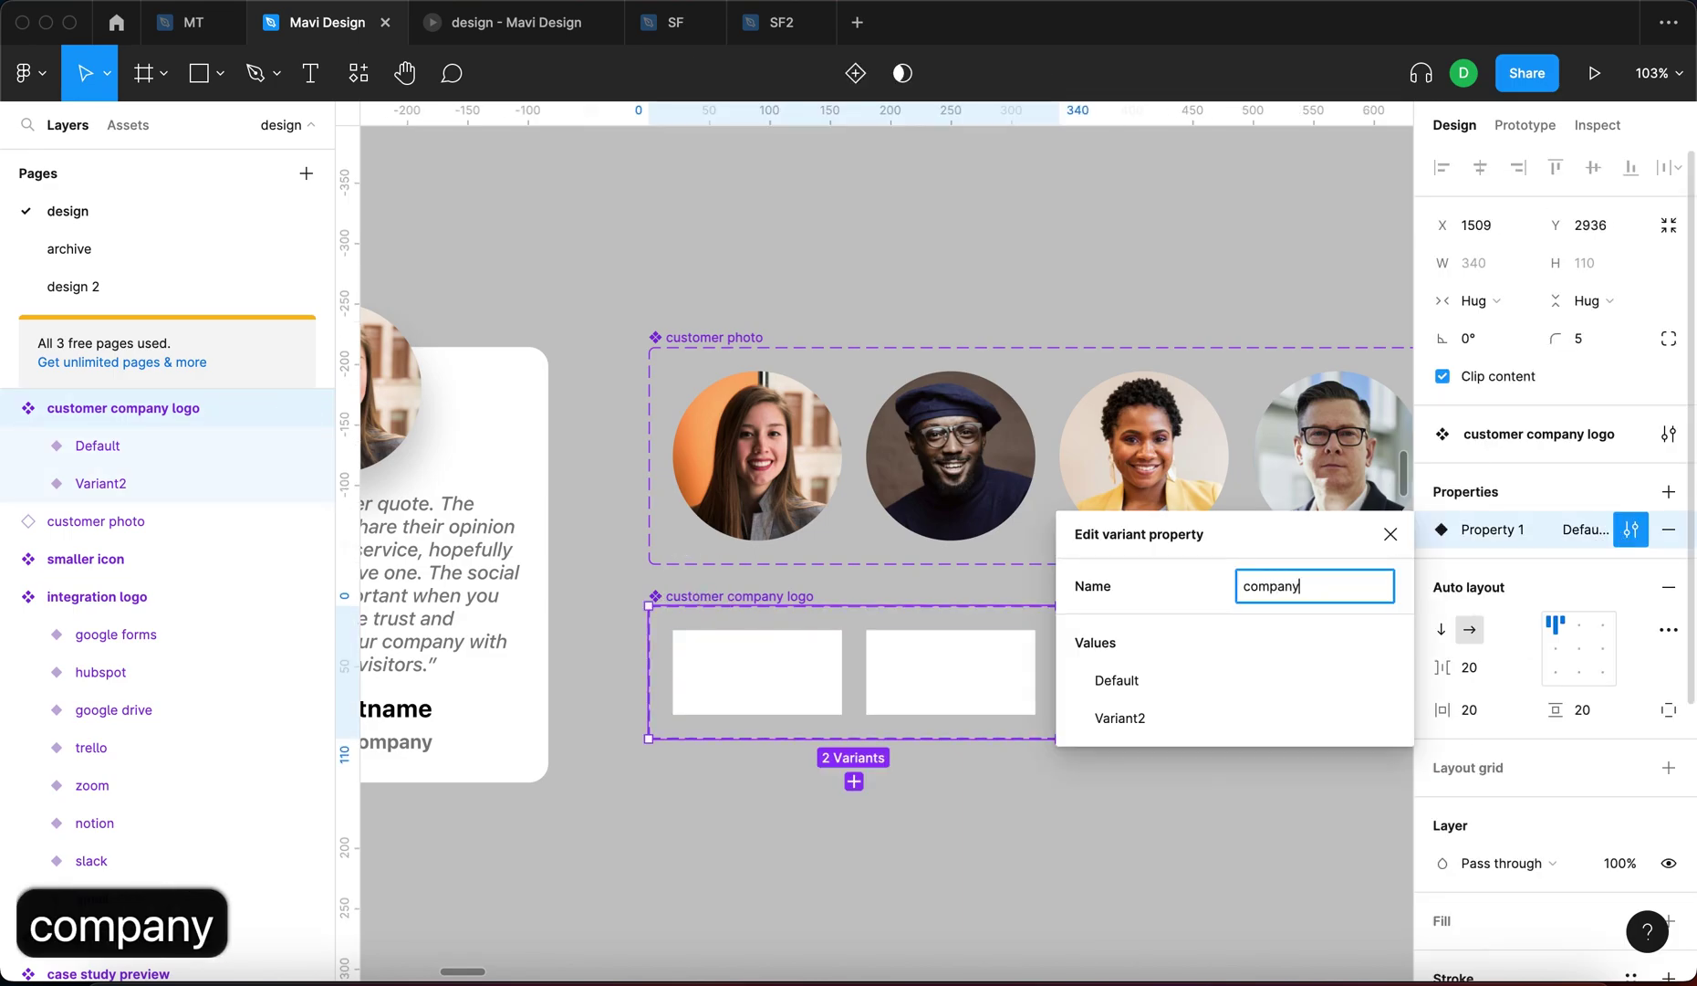
pyautogui.press('Return')
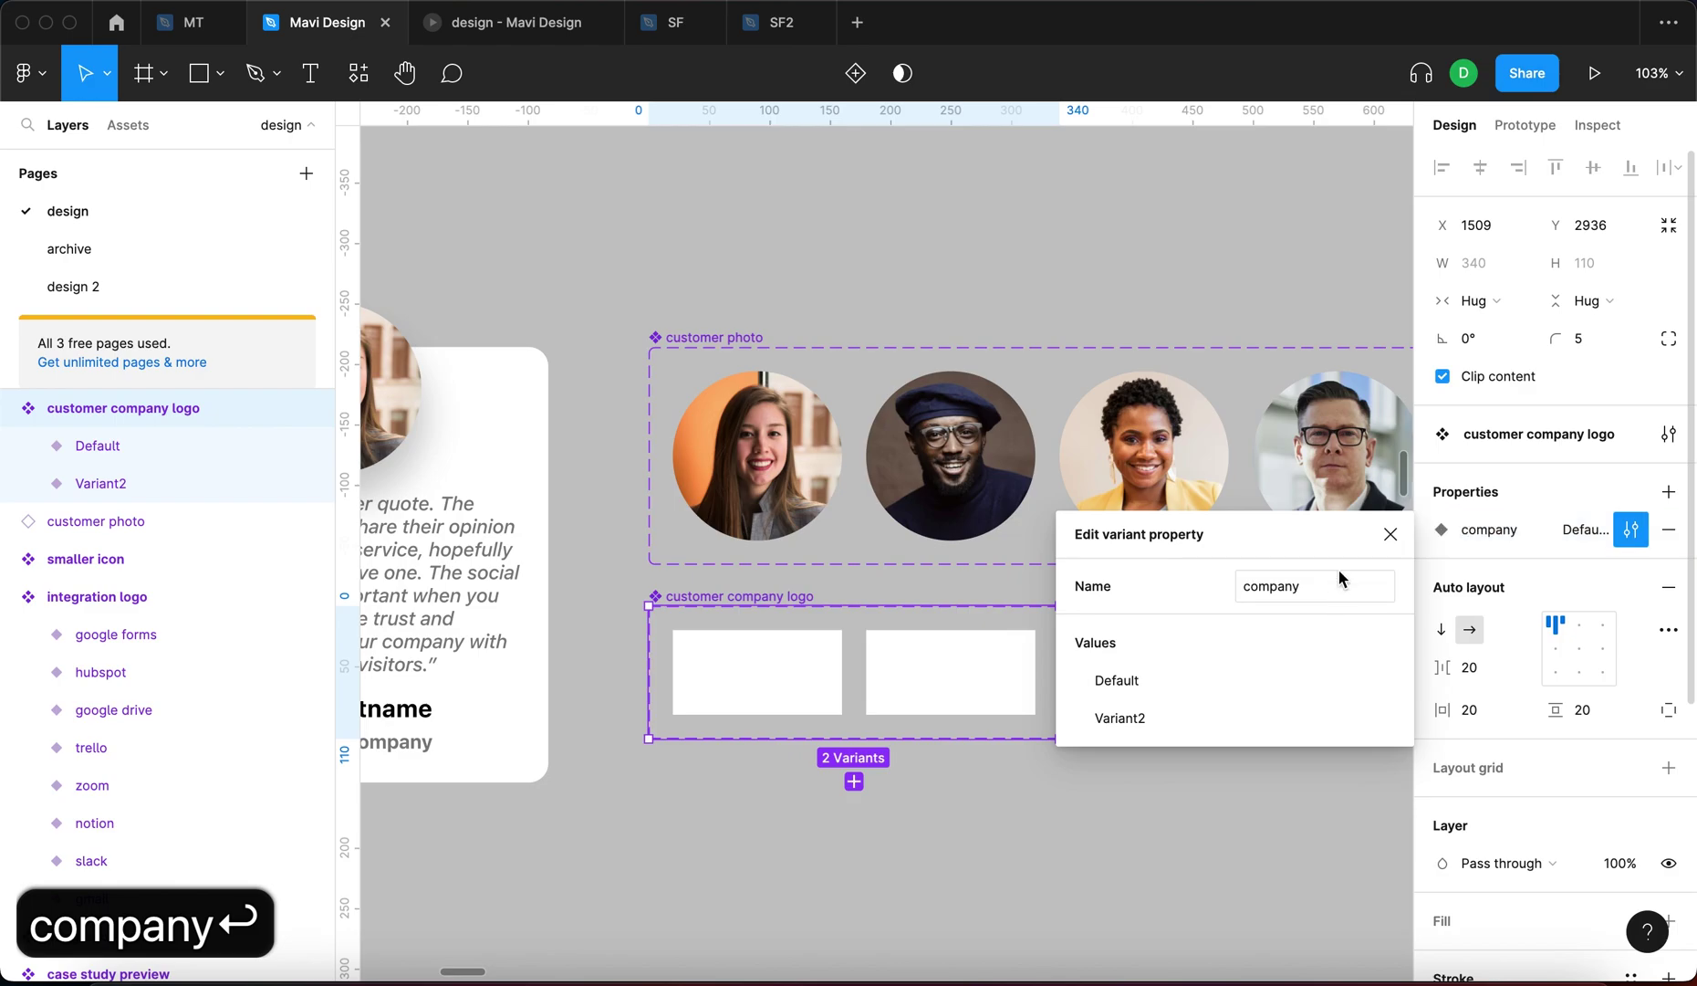
pyautogui.doubleClick(1214, 675)
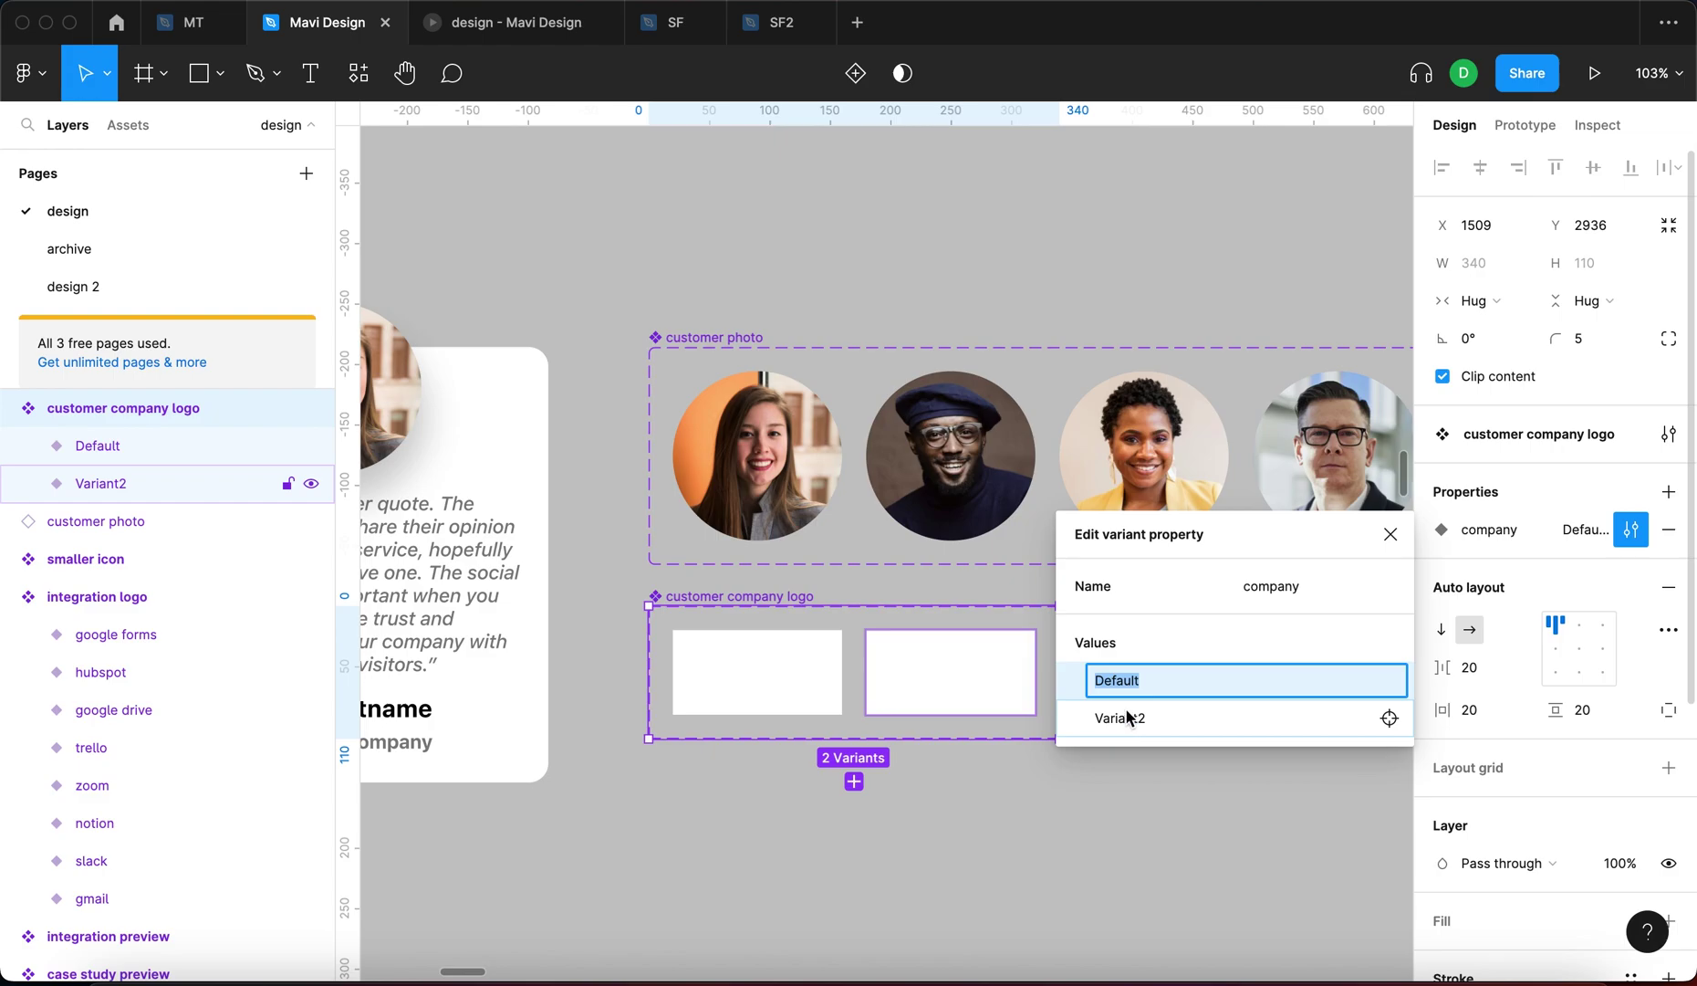
pyautogui.write('Company A')
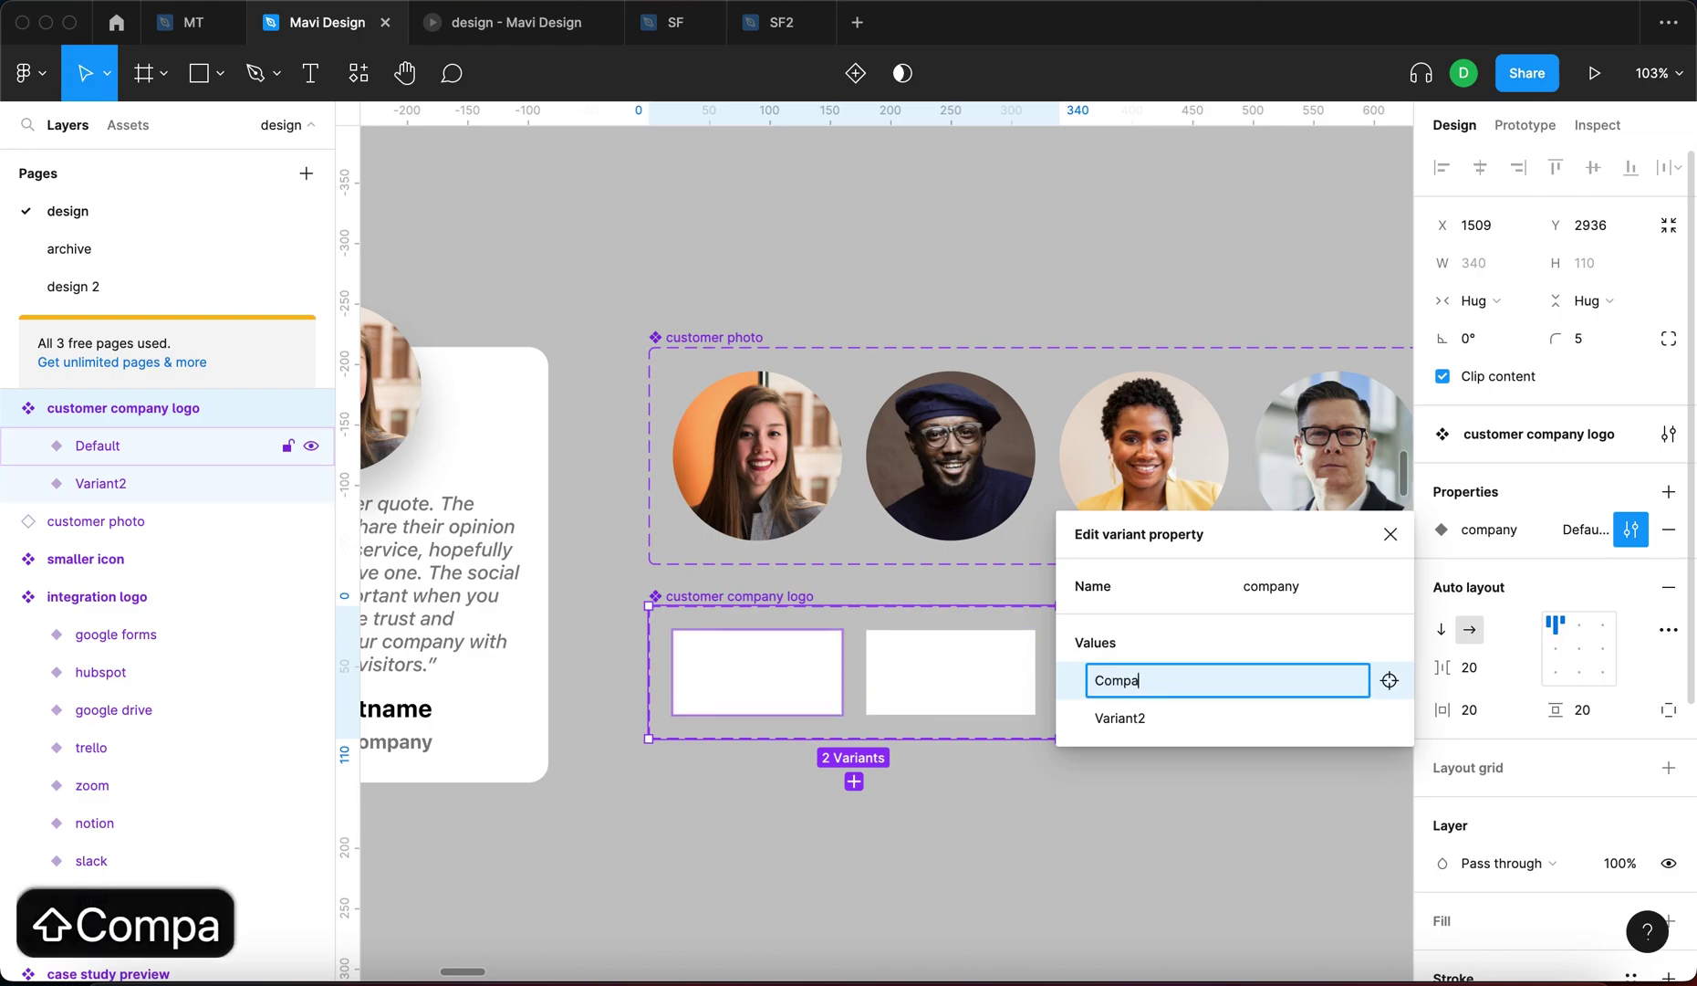
pyautogui.doubleClick(1160, 716)
pyautogui.write('Company B')
pyautogui.press('Return')
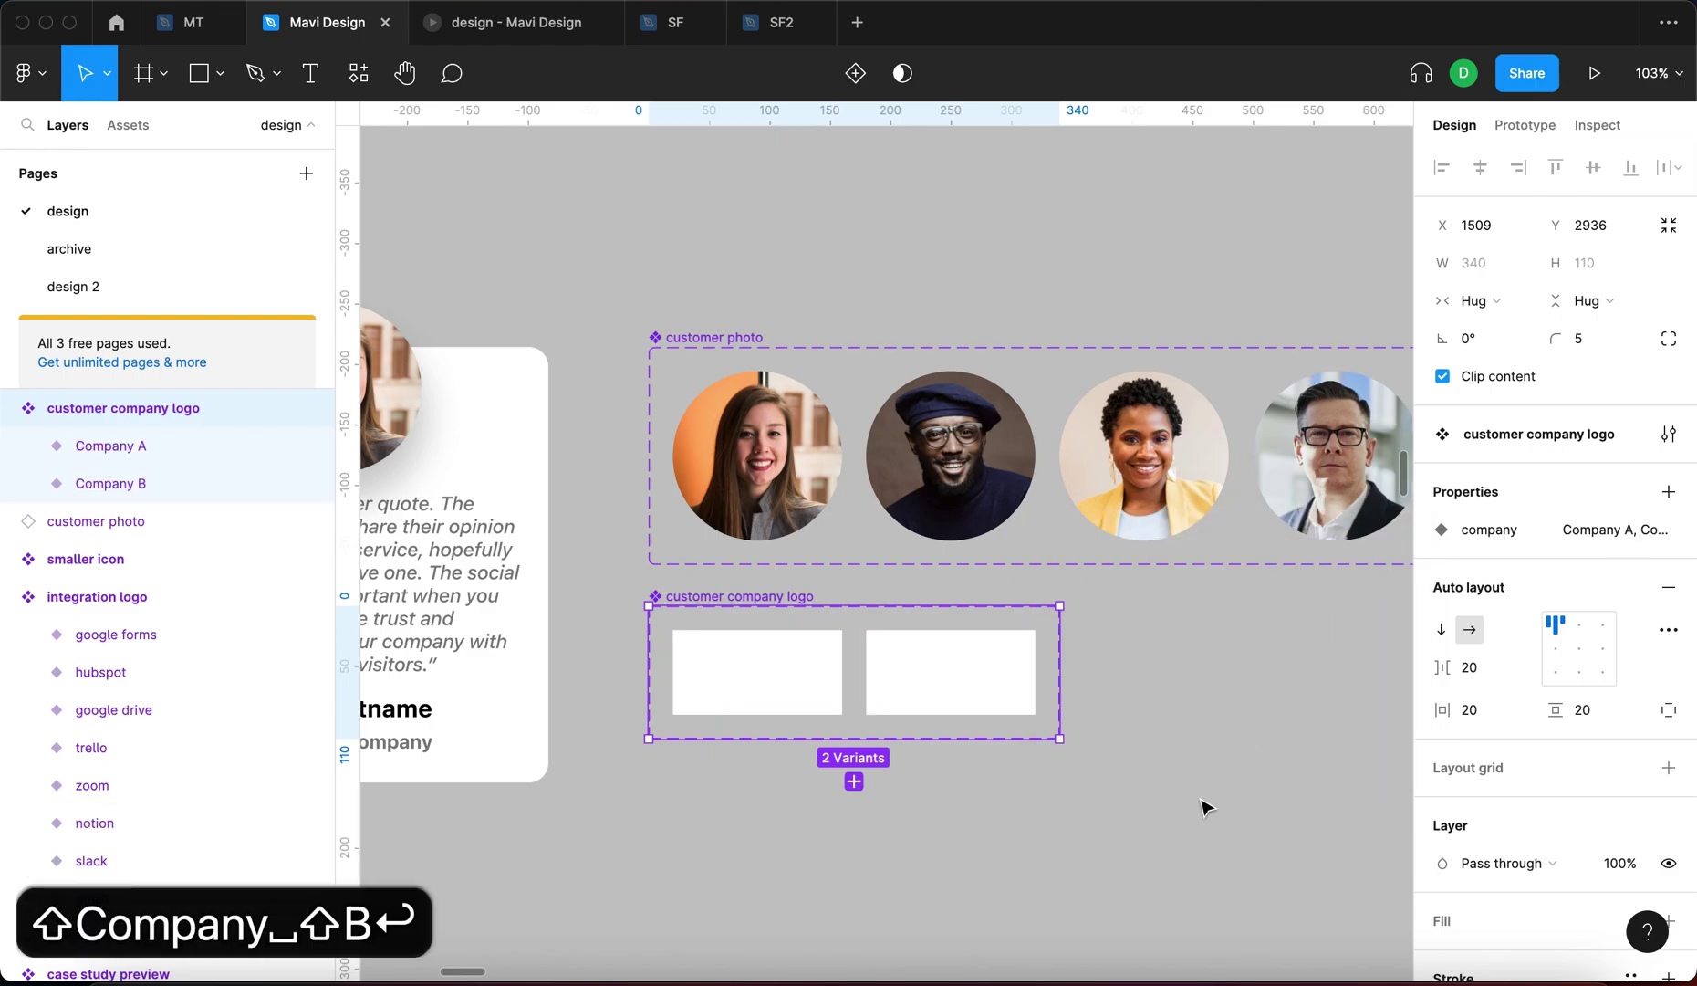
# Add a text layer reading "Company A" on the canvas below the company logo set
pyautogui.click(1155, 814)
pyautogui.press('t')
pyautogui.click(797, 819)
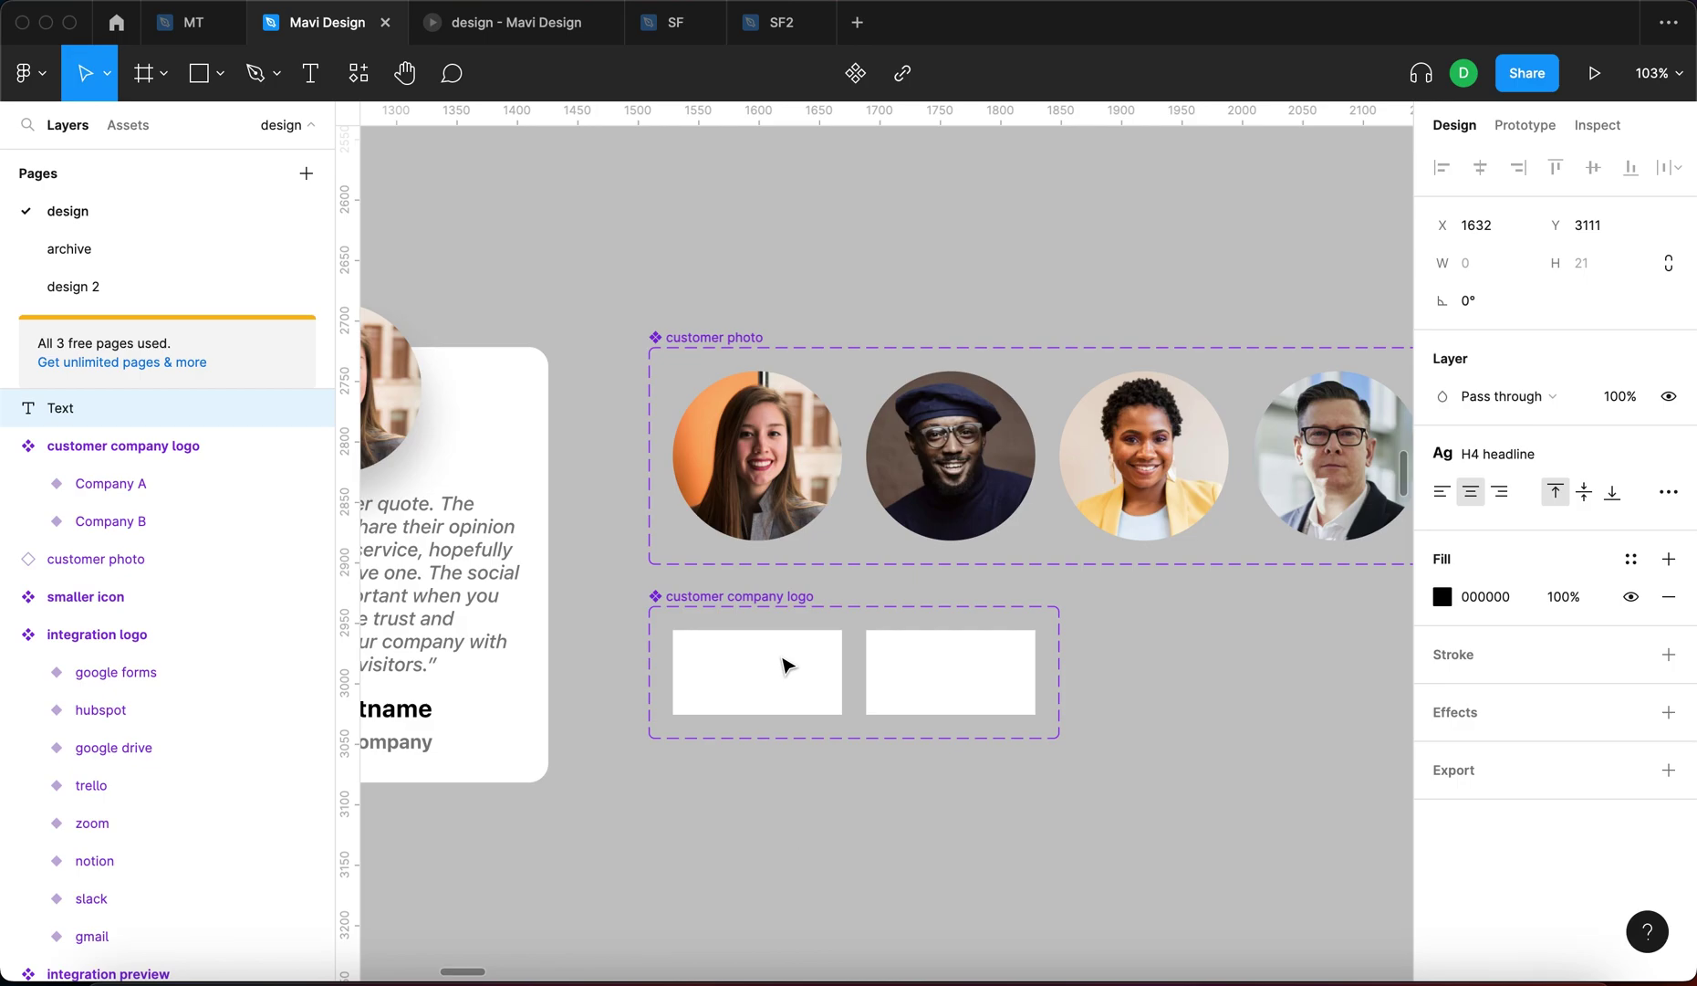
pyautogui.write('Compa')
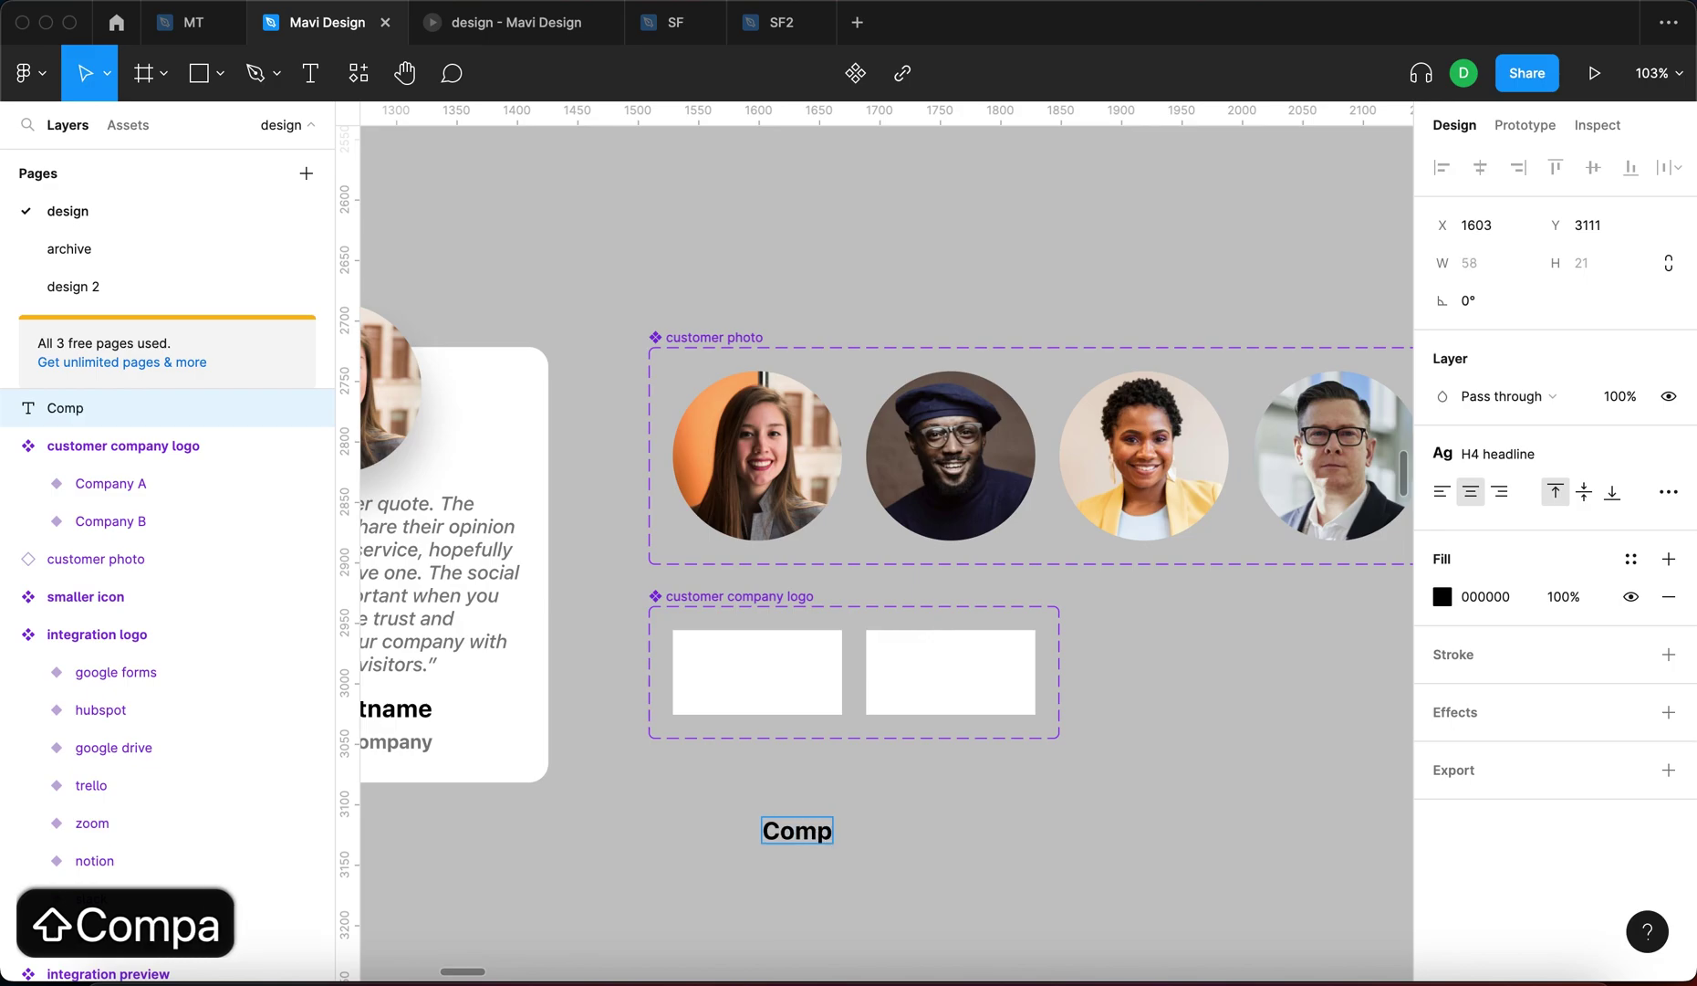
pyautogui.write('ny A')
pyautogui.press('Escape')
# Detach the H4 headline style from the Company A text and set it to Black weight with -5% letter spacing
pyautogui.click(1668, 453)
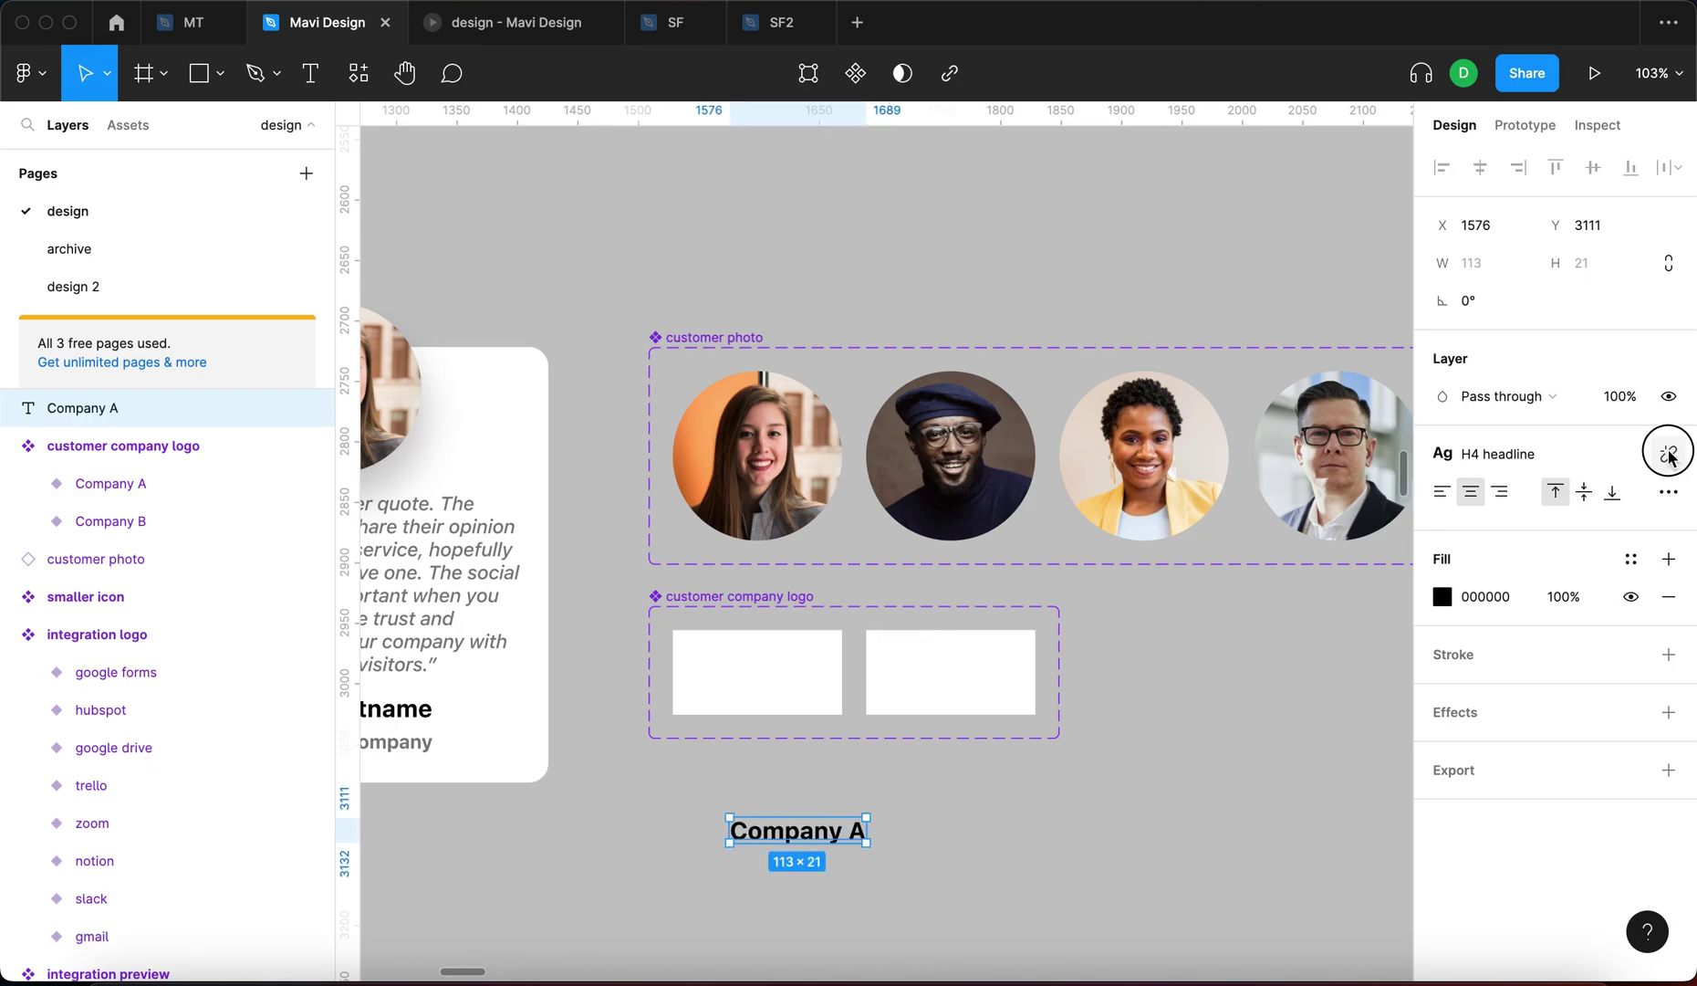
pyautogui.click(1514, 525)
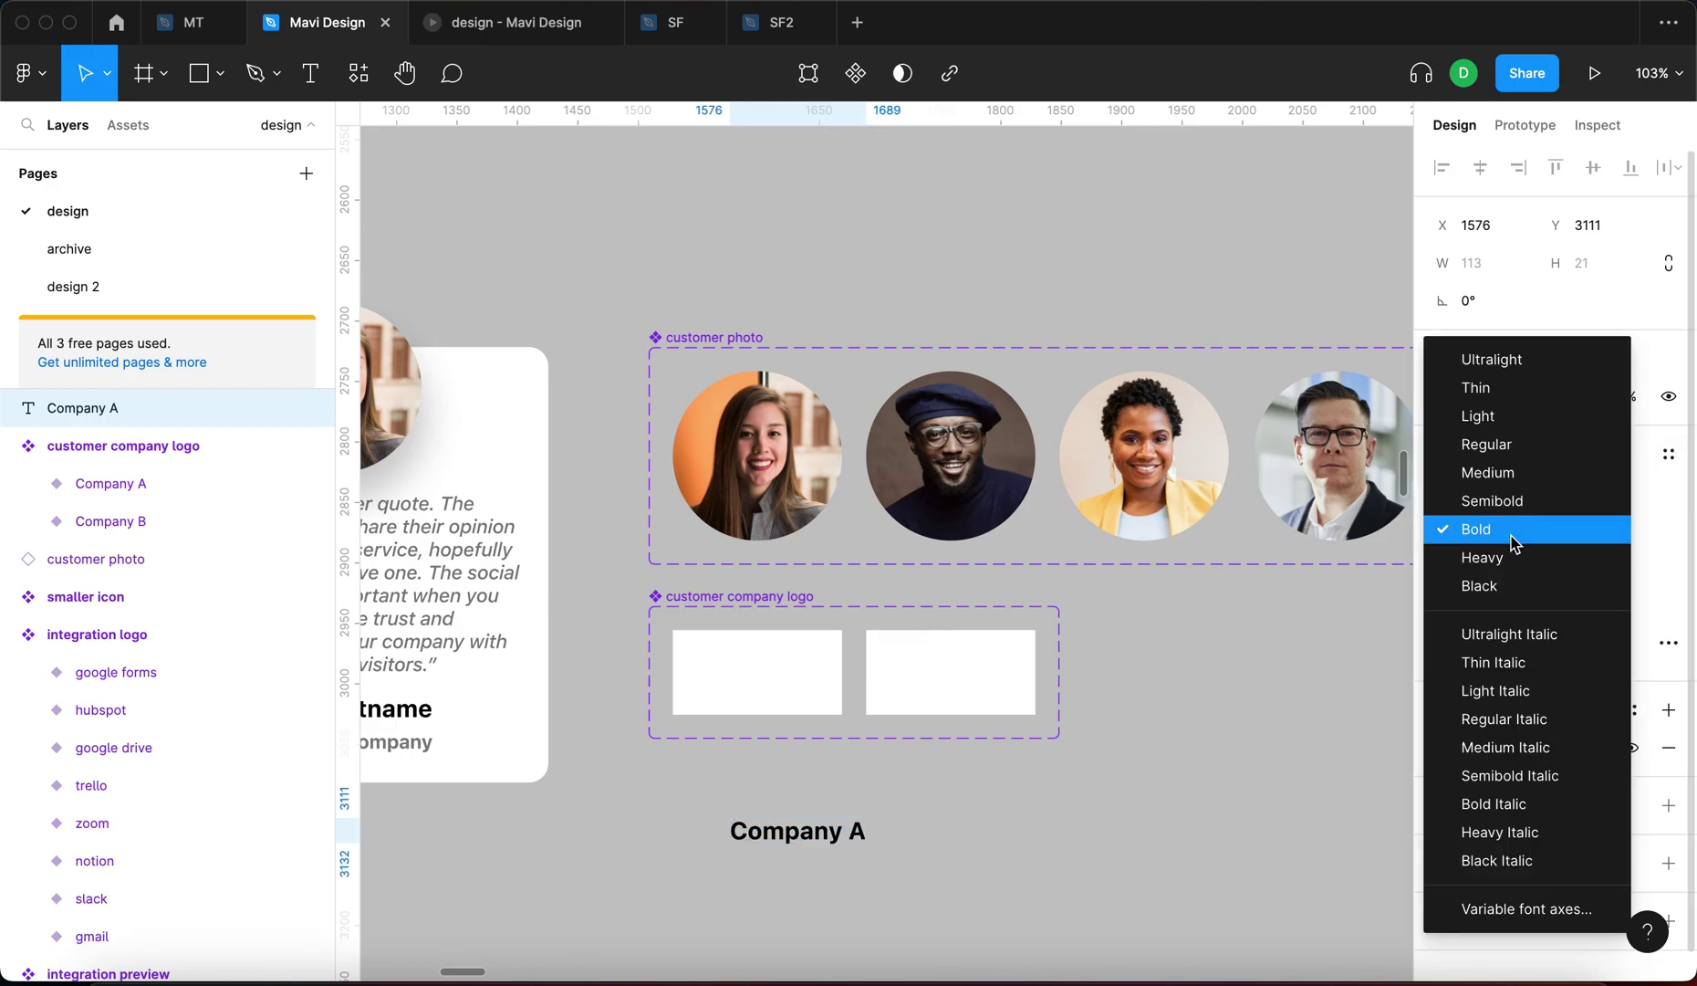
pyautogui.click(1509, 584)
pyautogui.click(1601, 570)
pyautogui.press('Down')
pyautogui.press('Down')
pyautogui.press('Down')
pyautogui.press('Down')
pyautogui.press('Down')
pyautogui.press('Down')
pyautogui.press('Up')
pyautogui.press('Return')
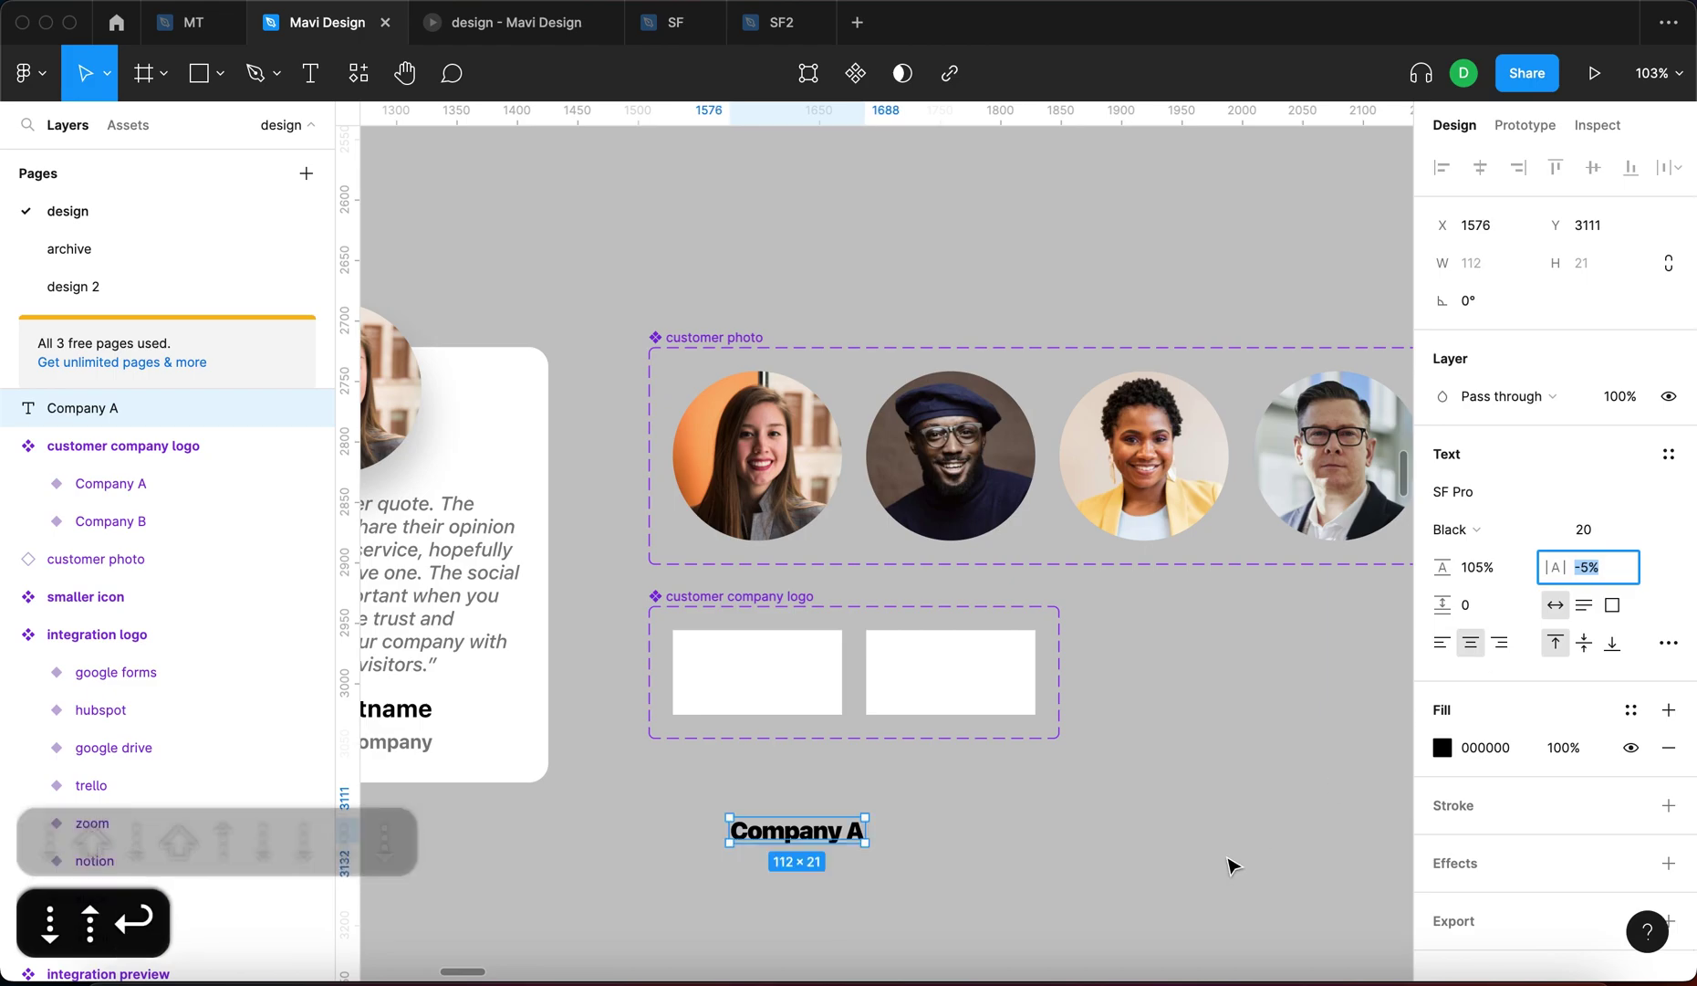
pyautogui.click(1173, 901)
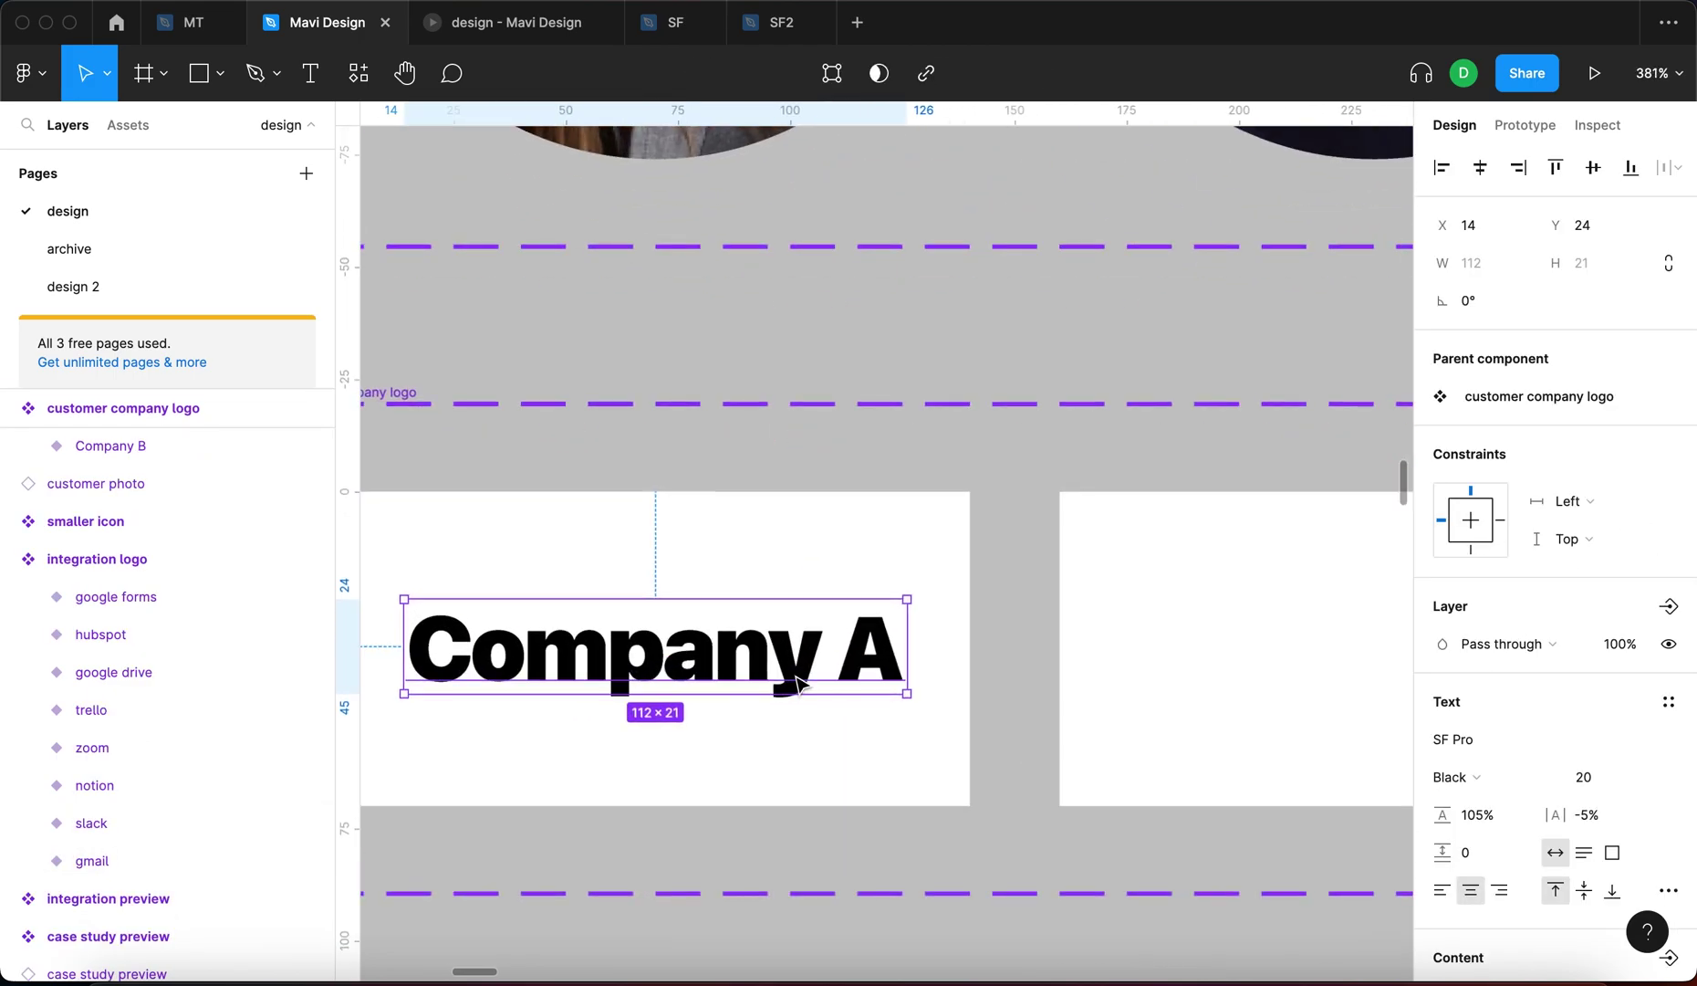
# Centre the Company A text in the first logo variant and copy it into the second as "Company B"
pyautogui.click(798, 683)
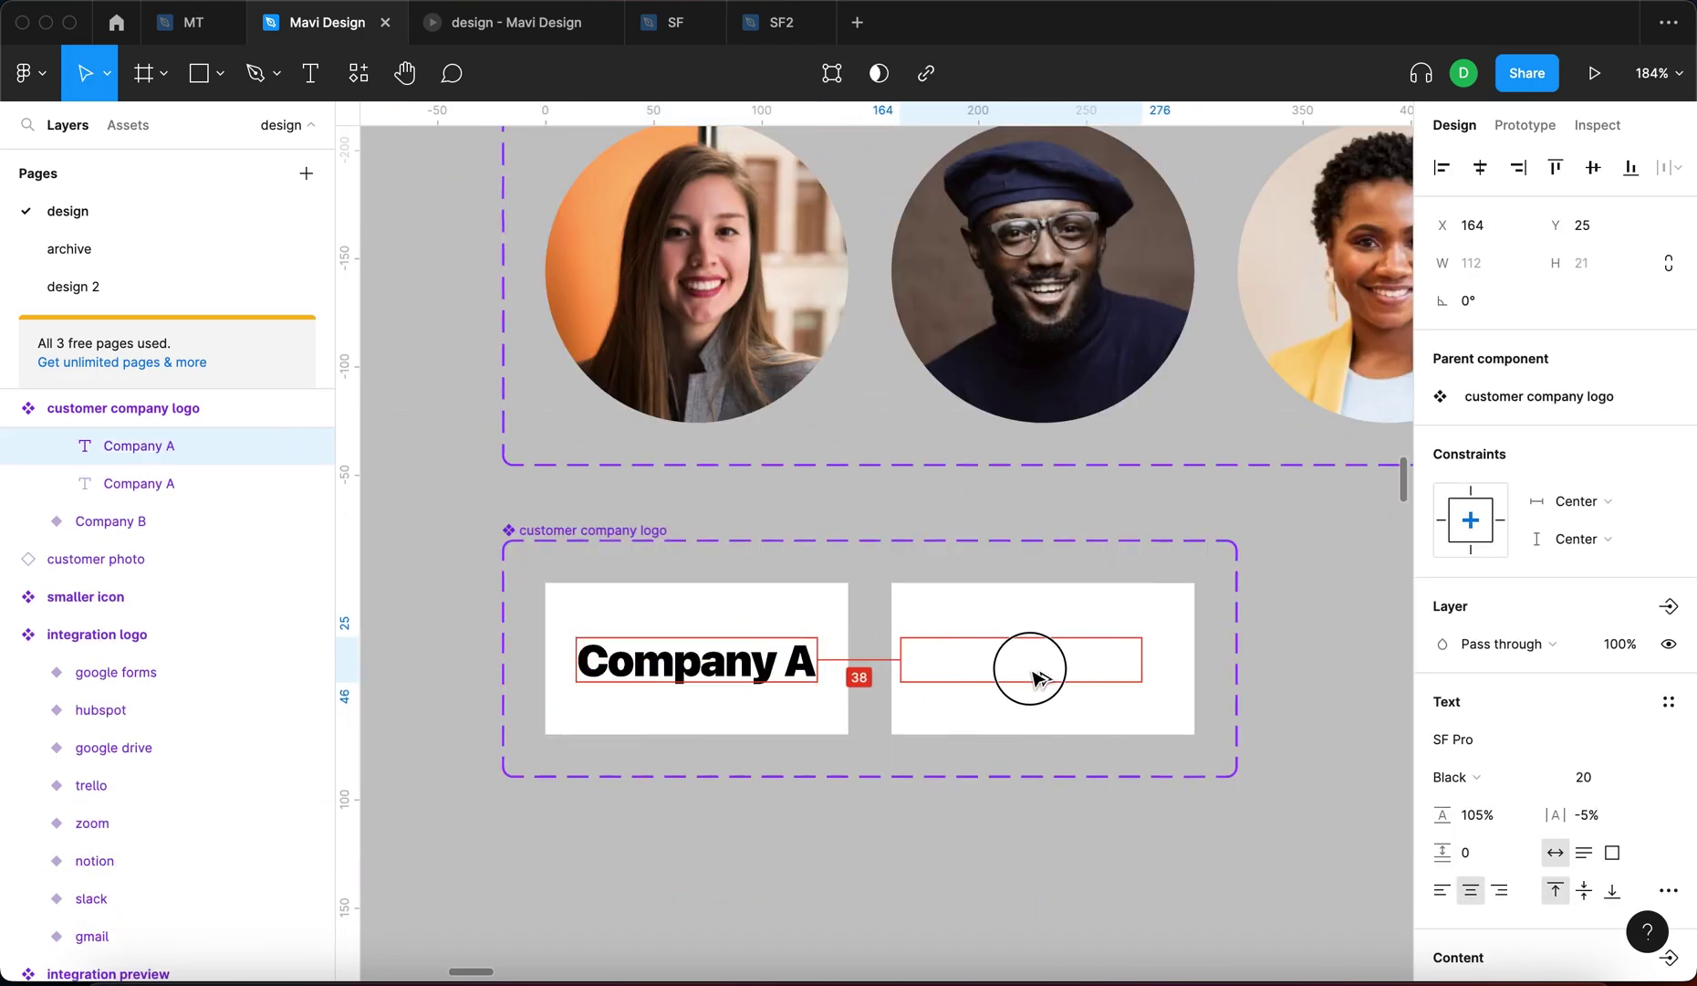
pyautogui.moveTo(1032, 671); pyautogui.dragTo(1052, 668)
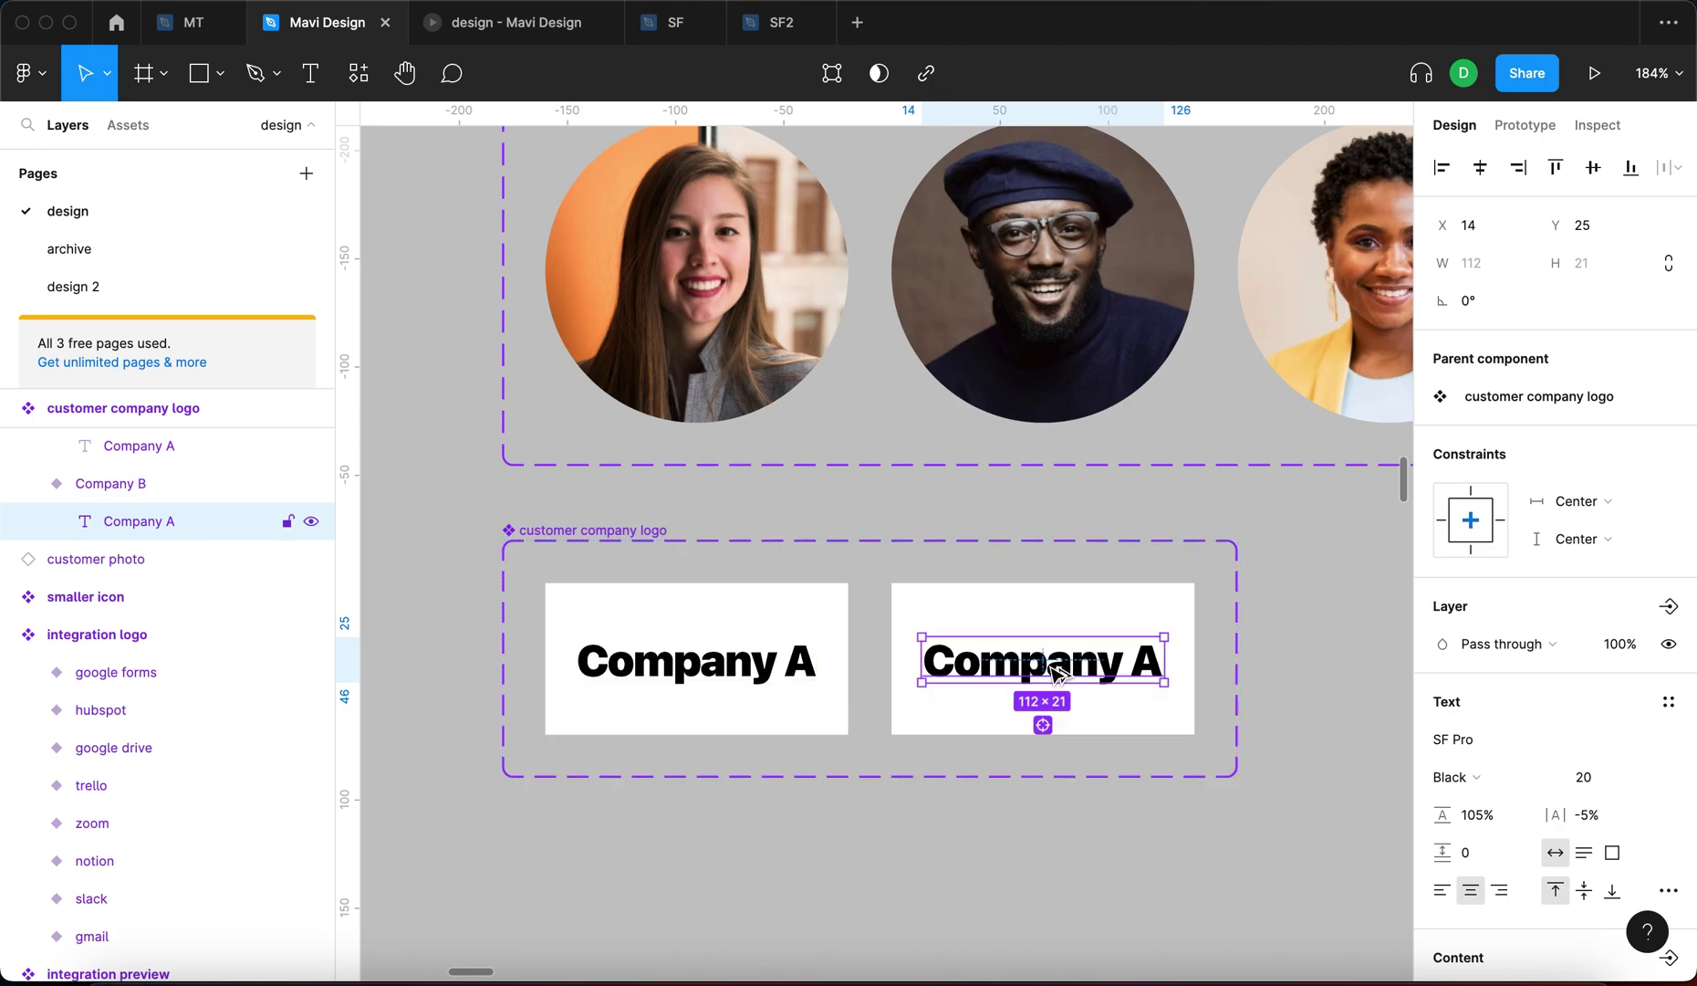
pyautogui.doubleClick(1053, 669)
pyautogui.press('Right')
pyautogui.press('BackSpace')
pyautogui.write('B')
pyautogui.press('Escape')
# Place a centred 70 × 70 light grey circle behind the text in both company logo variants
pyautogui.press('o')
pyautogui.click(692, 642)
pyautogui.moveTo(705, 546); pyautogui.dragTo(705, 583)
pyautogui.moveTo(686, 743); pyautogui.dragTo(686, 734)
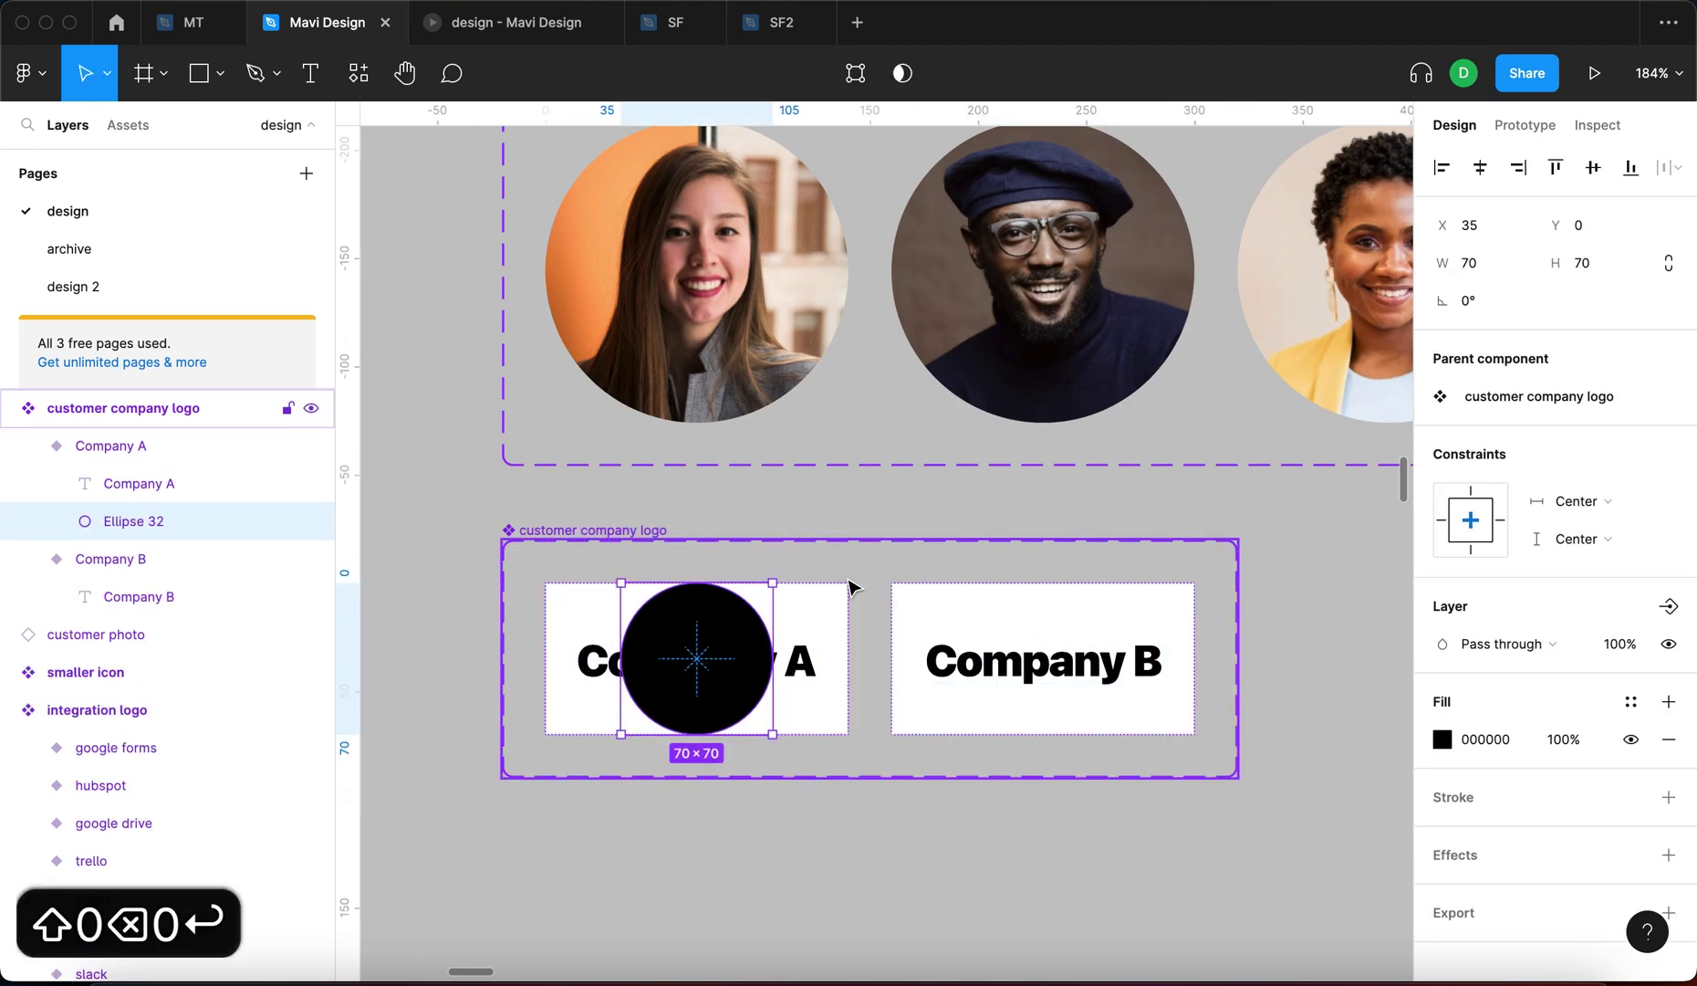
pyautogui.press('alt')
pyautogui.press('super+alt+bracketleft')
pyautogui.click(1162, 519)
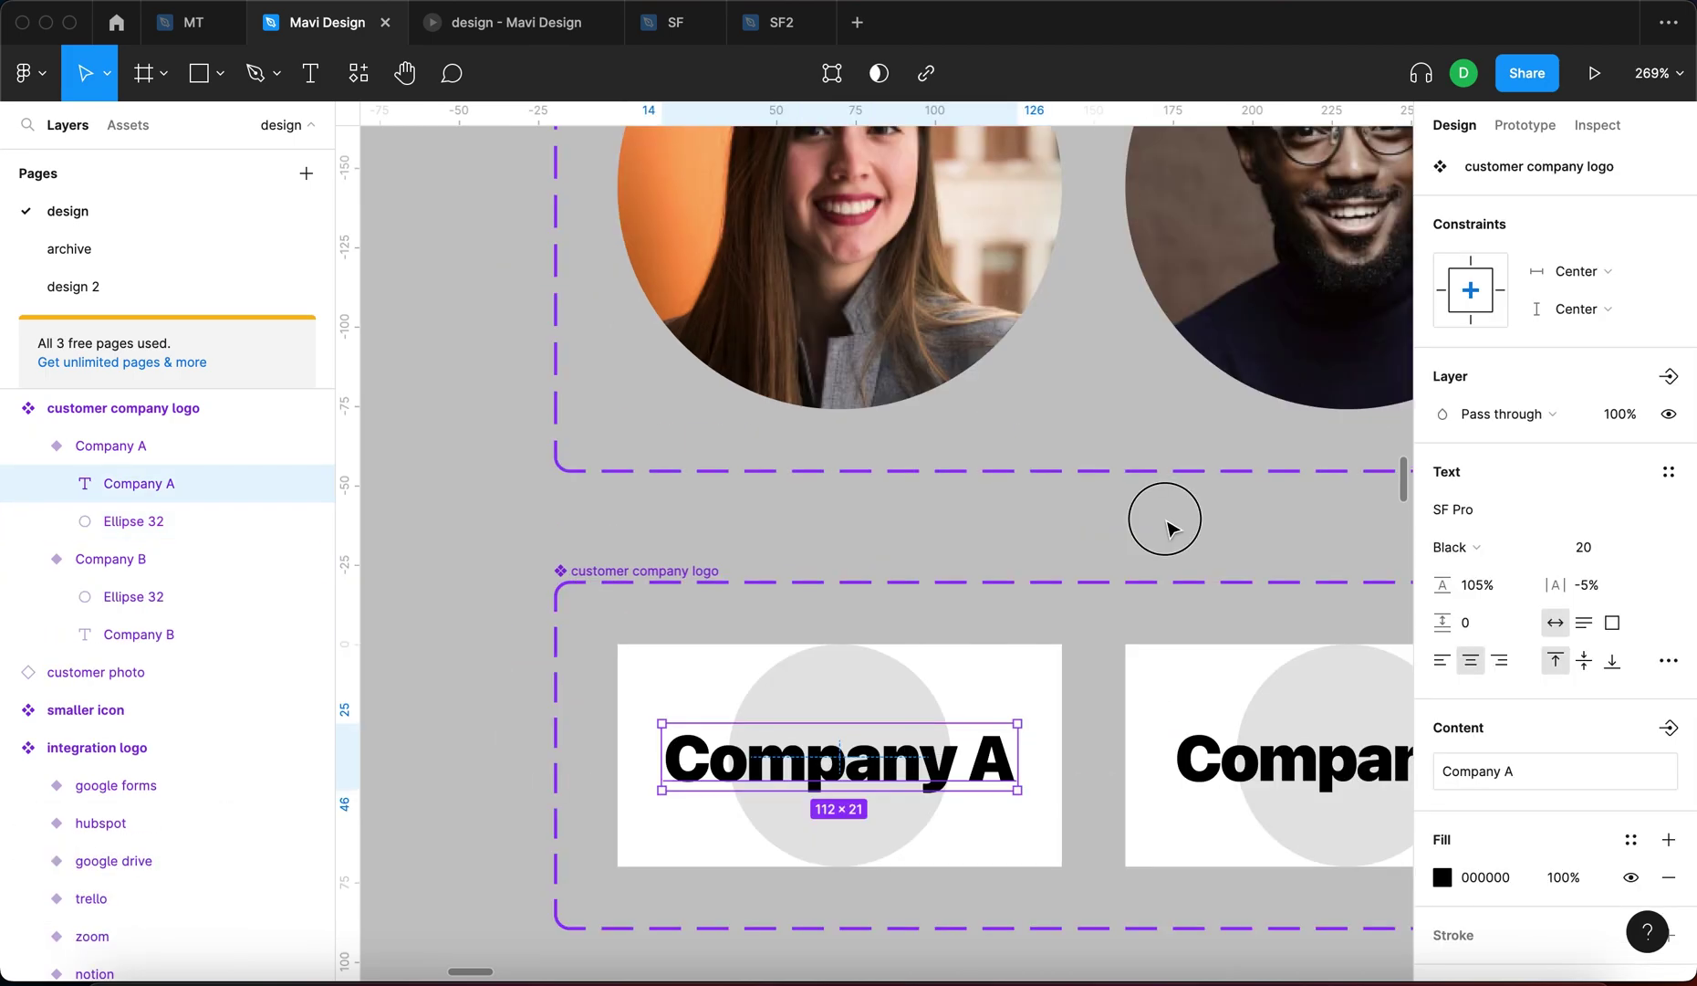
# Review the finished company logo set among the site's other components and page designs
pyautogui.hscroll(-5, 1166, 529)
pyautogui.scroll(-5, 1168, 536)
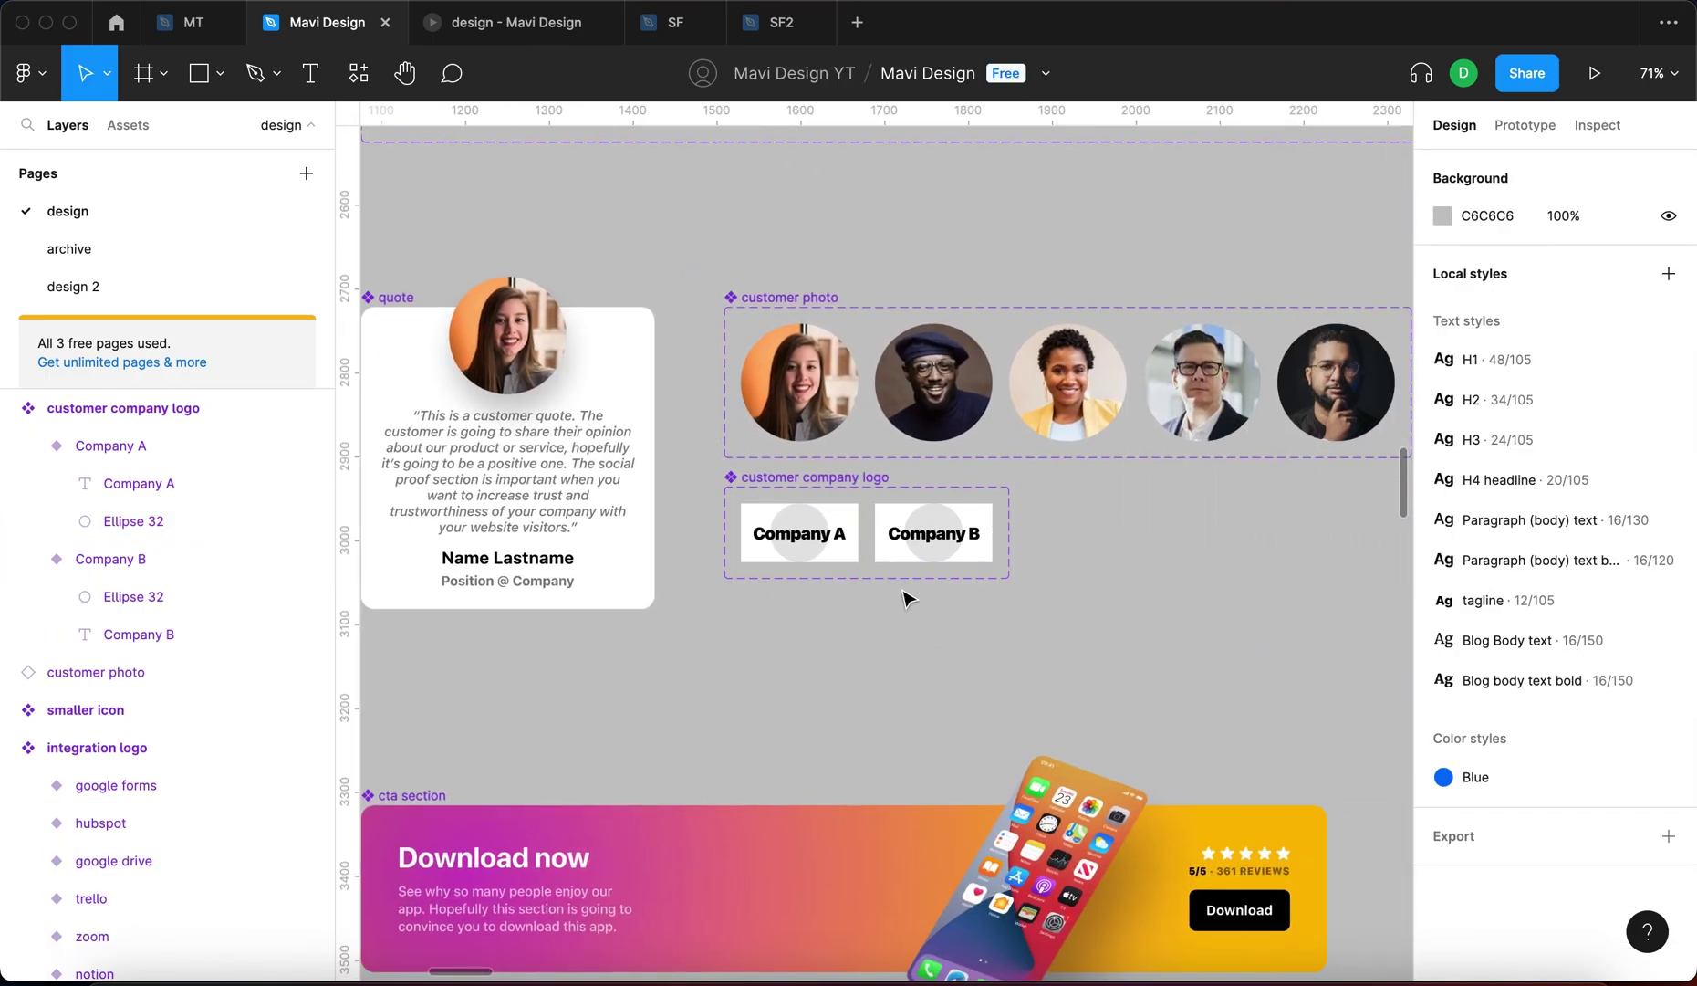
pyautogui.hscroll(3, 932, 556)
pyautogui.scroll(-5, 877, 561)
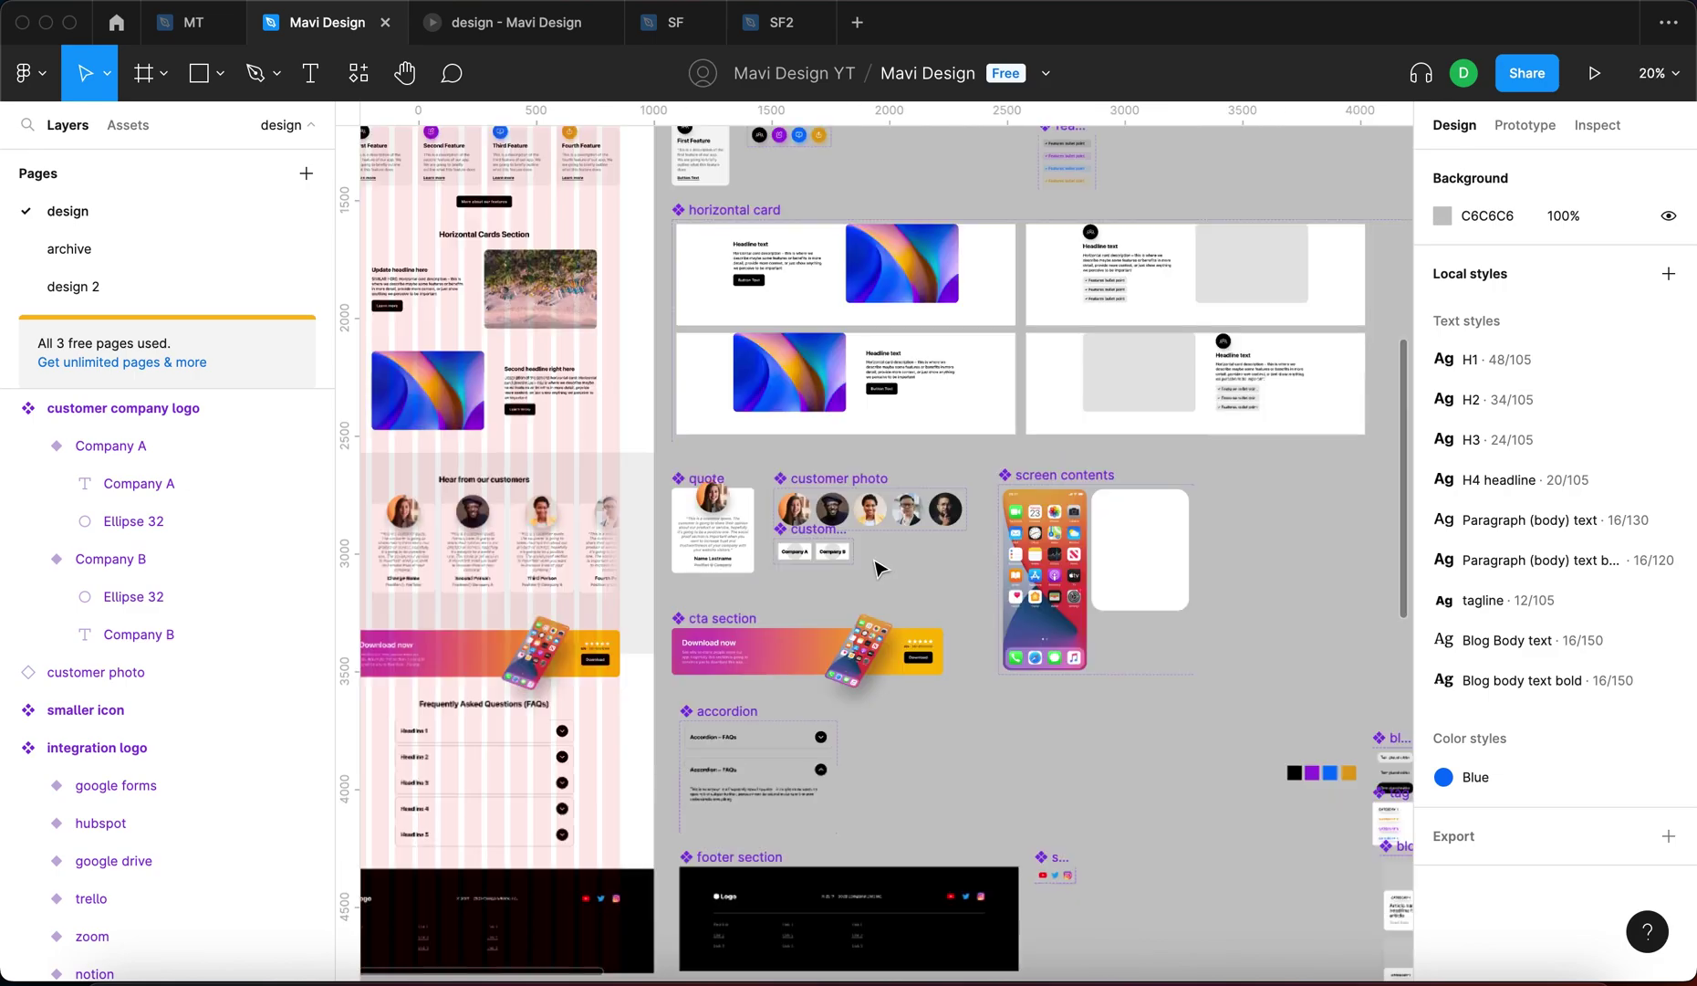
pyautogui.scroll(5, 855, 565)
pyautogui.scroll(-8, 917, 575)
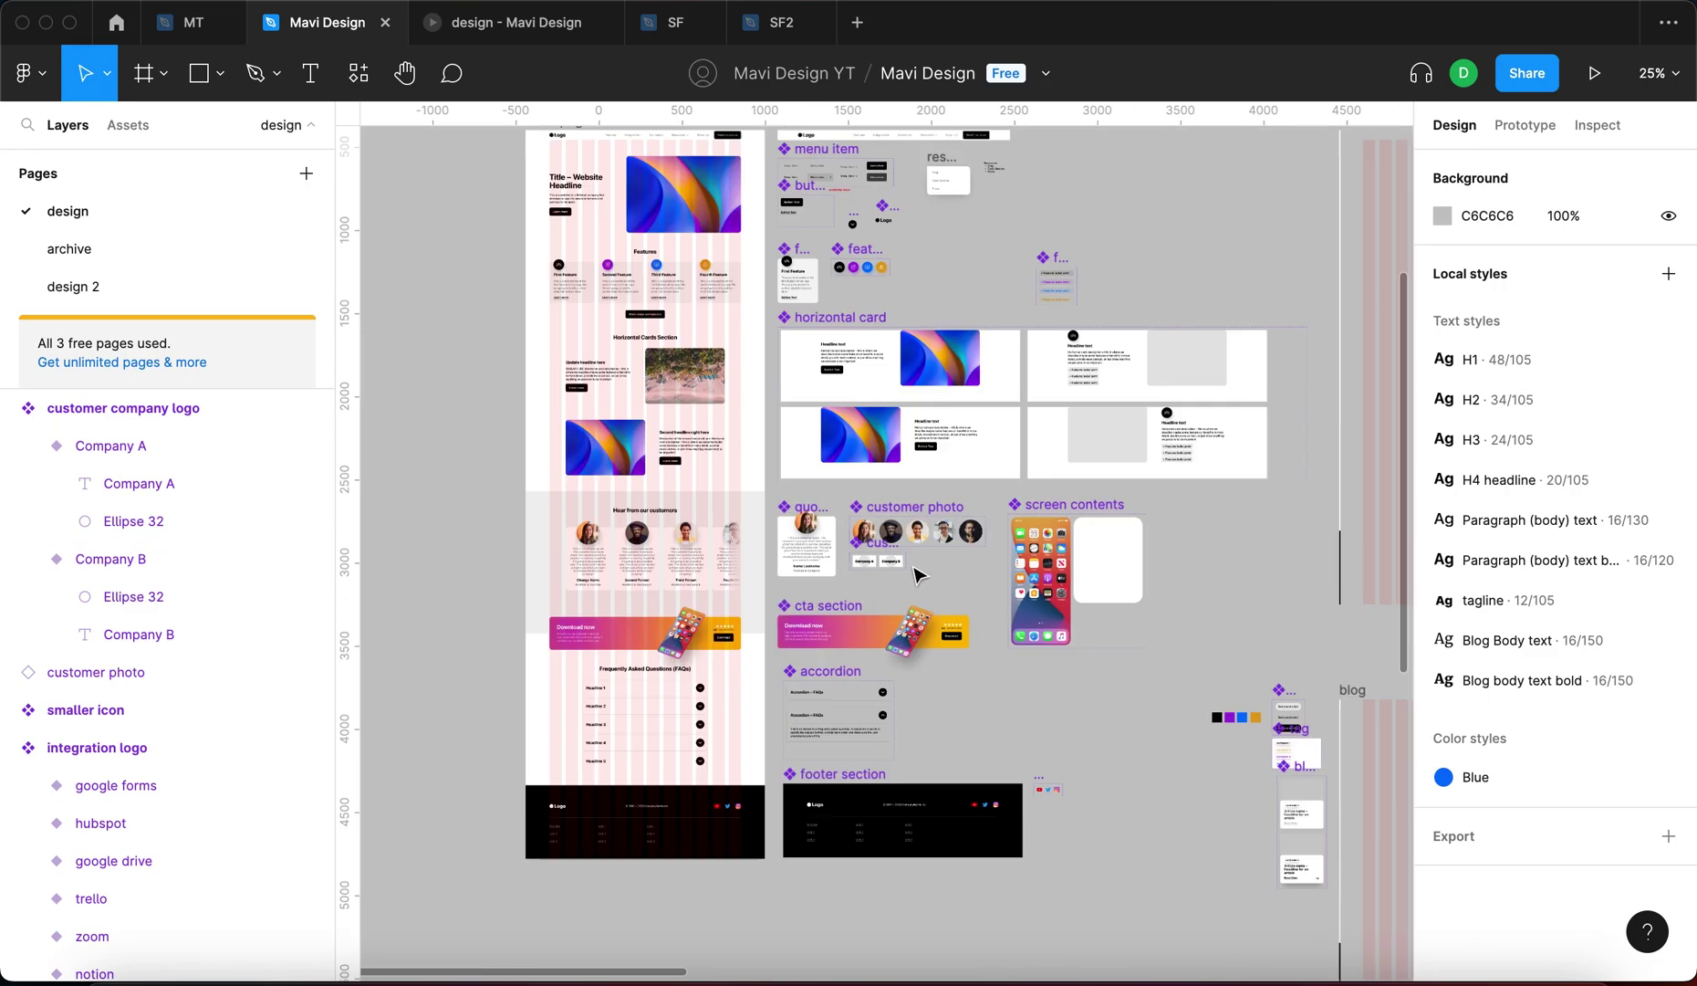
pyautogui.hscroll(6, 1102, 426)
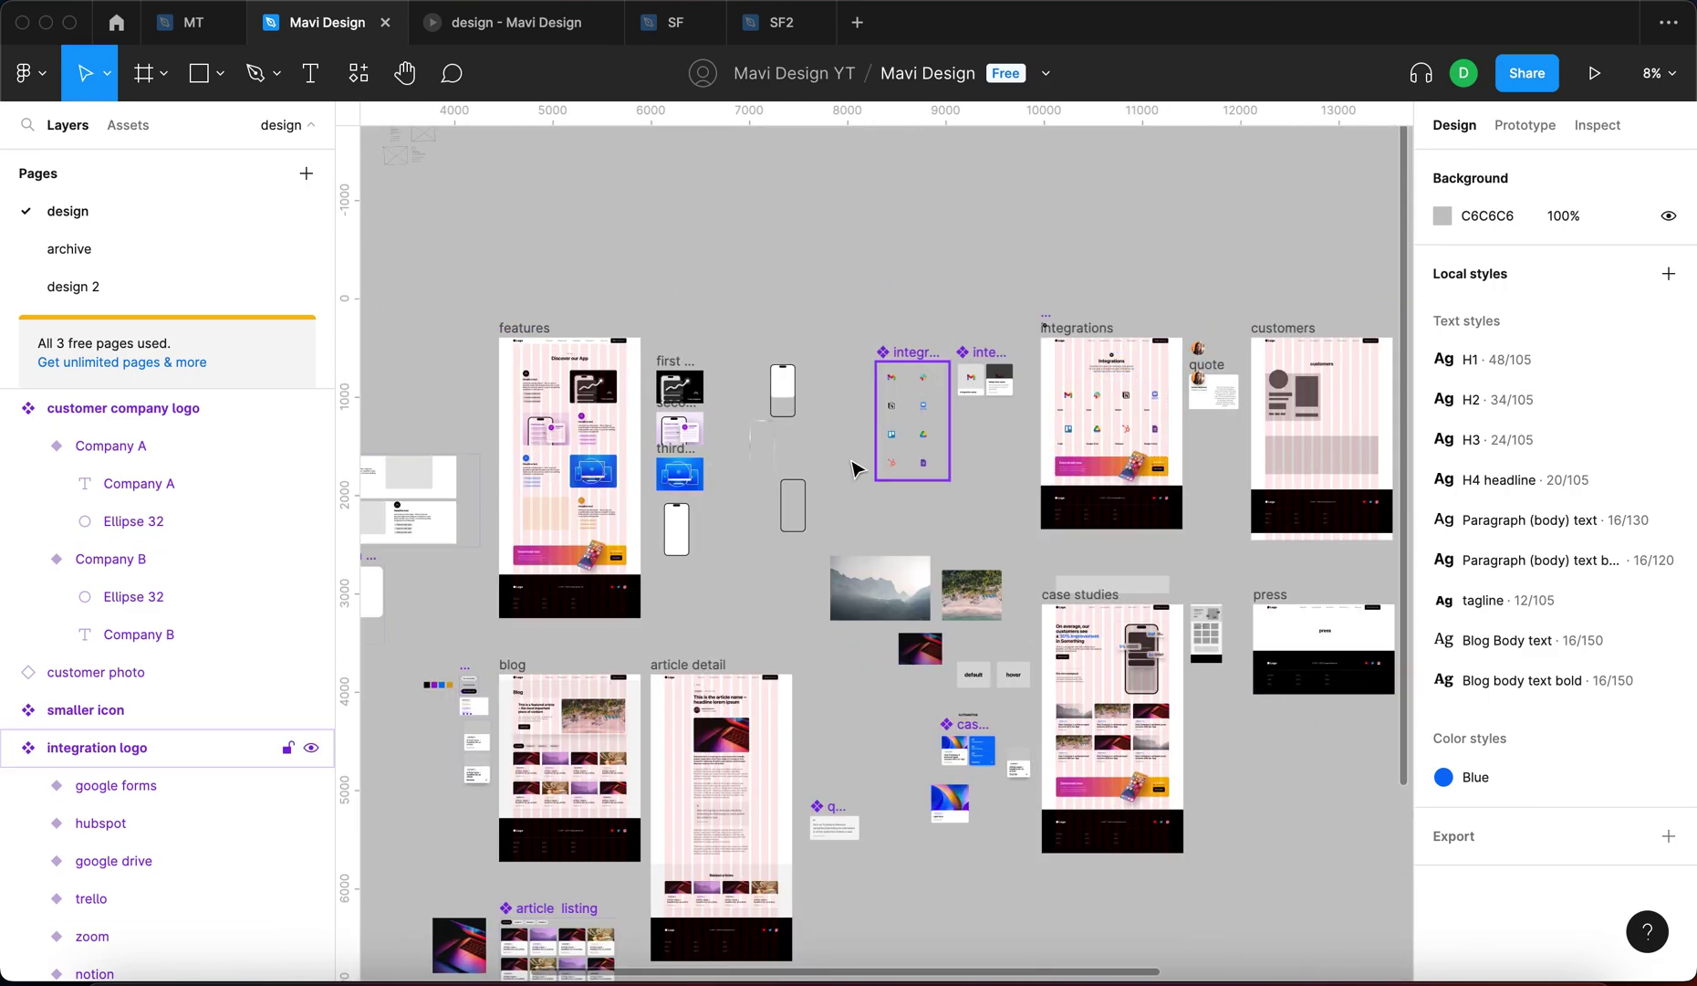
pyautogui.scroll(10, 547, 497)
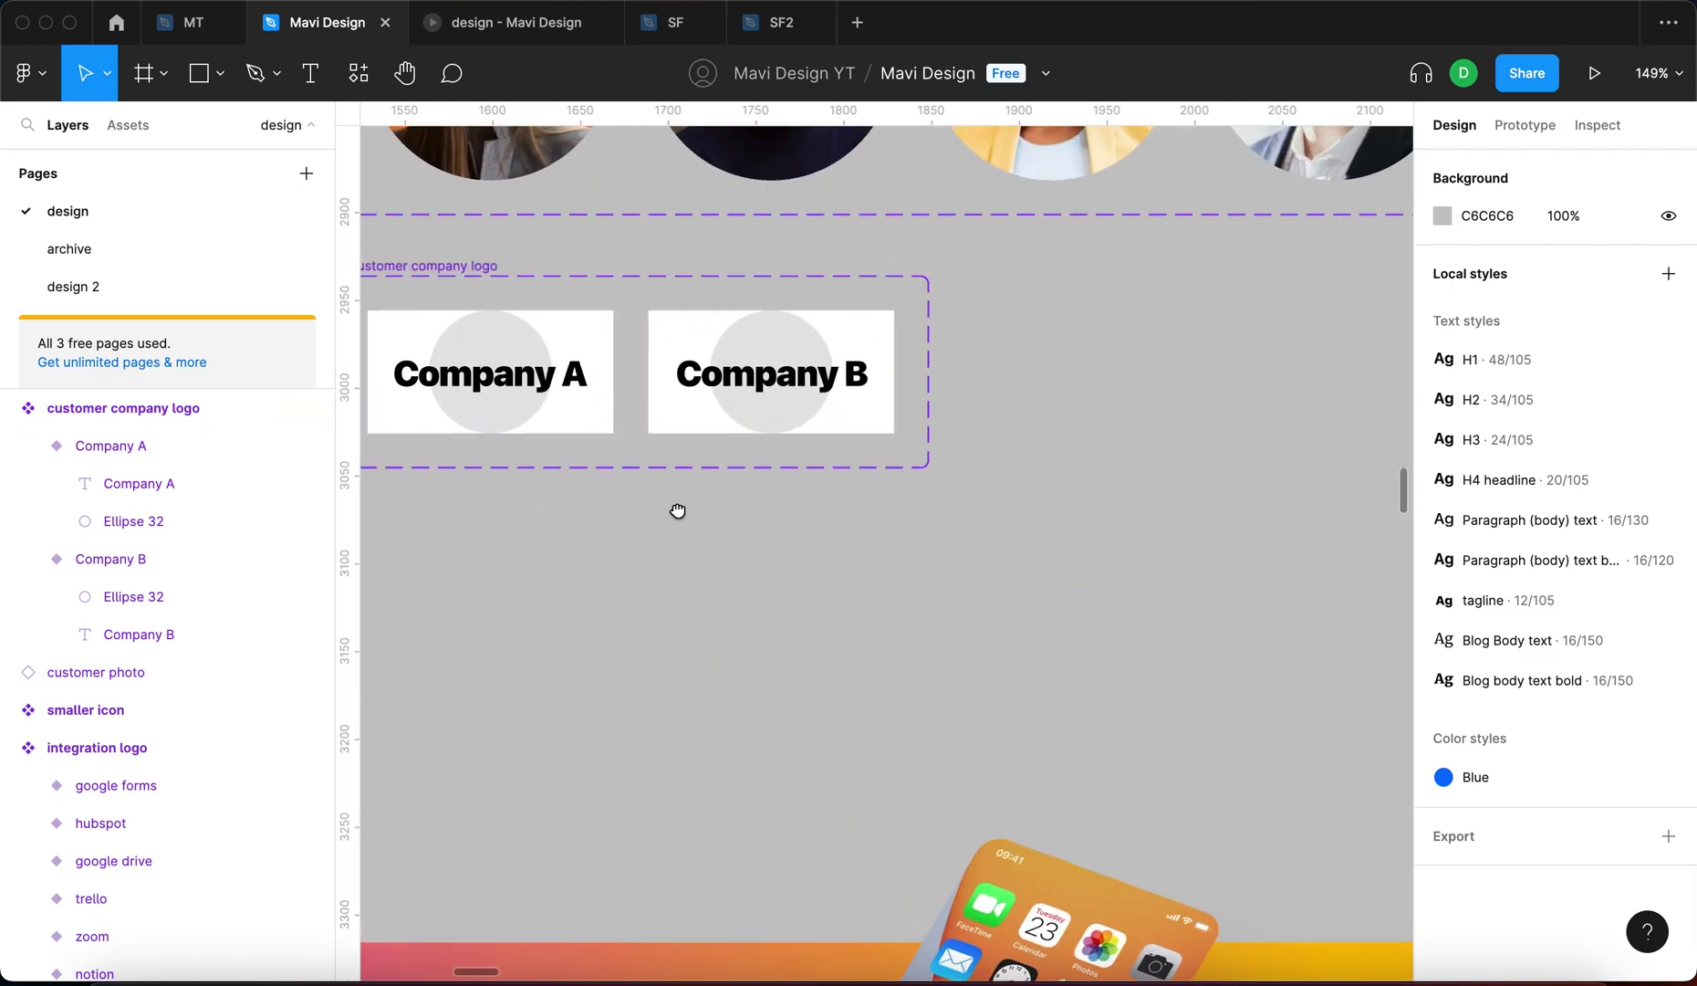
# Set the background fill of both company logo variants to black at 10% opacity
pyautogui.click(689, 469)
pyautogui.keyDown('shift'); pyautogui.click(995, 479); pyautogui.keyUp('shift')
pyautogui.scroll(-1, 1506, 803)
pyautogui.click(1467, 807)
pyautogui.write('0')
pyautogui.press('Return')
pyautogui.click(1554, 811)
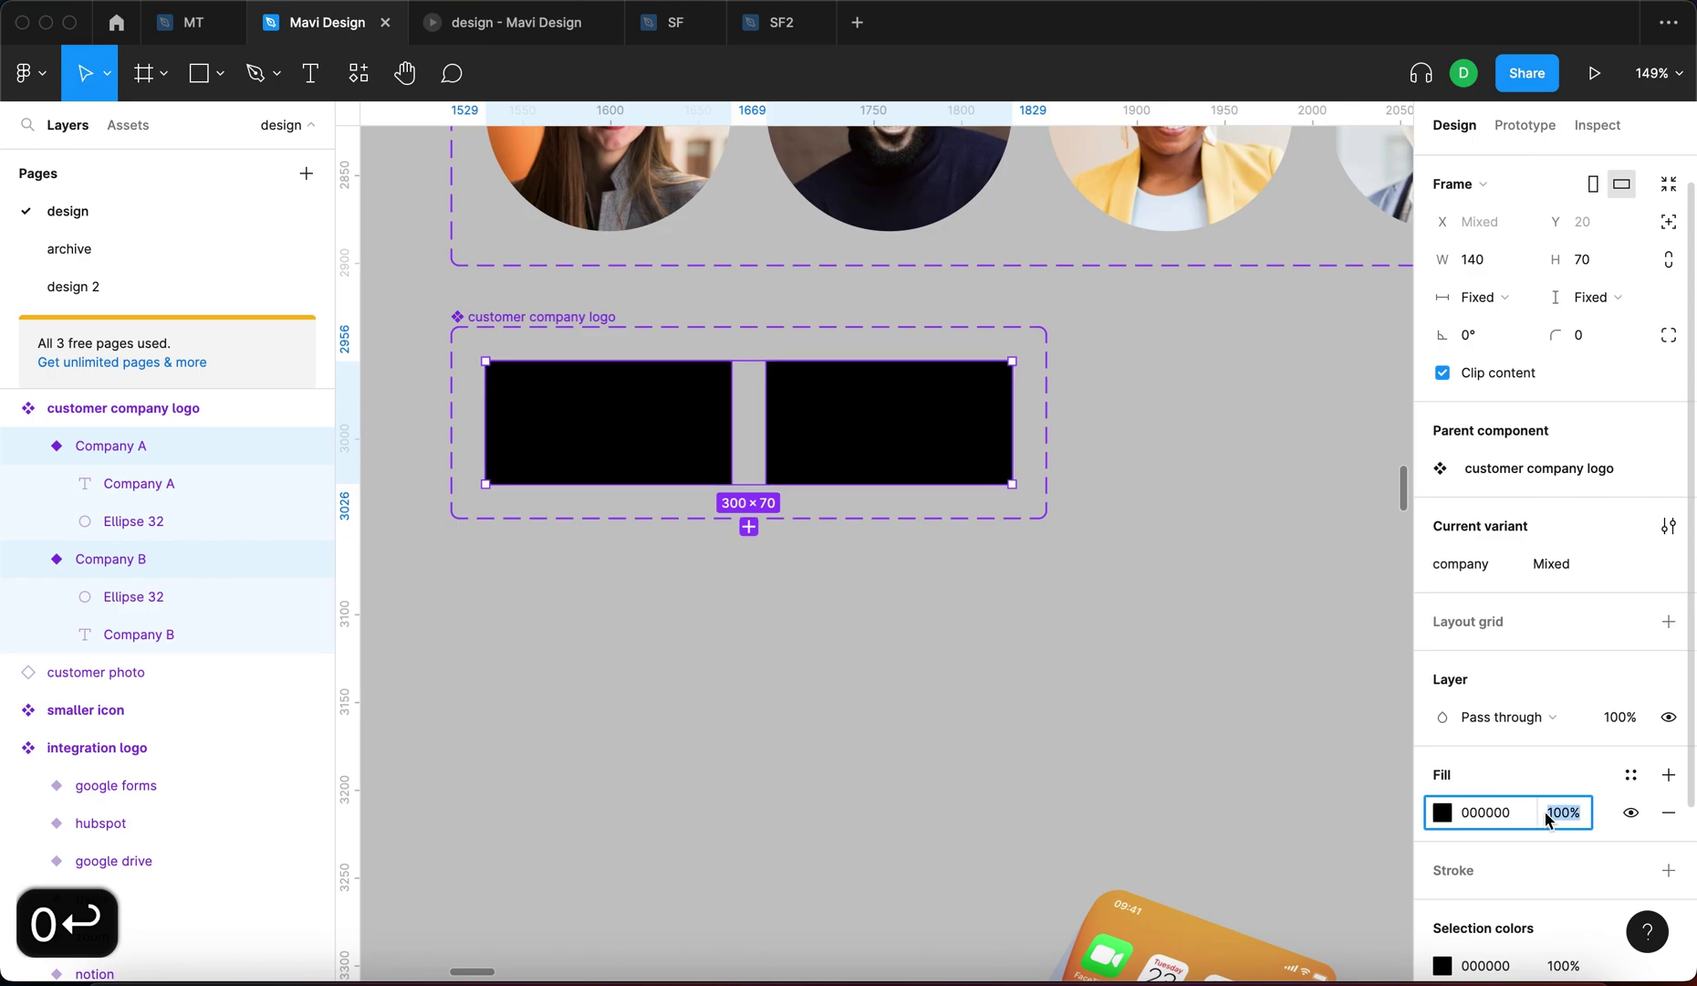
pyautogui.write('10')
pyautogui.press('Return')
# Reduce the fill opacity of both company logo variants to 5%
pyautogui.click(1556, 812)
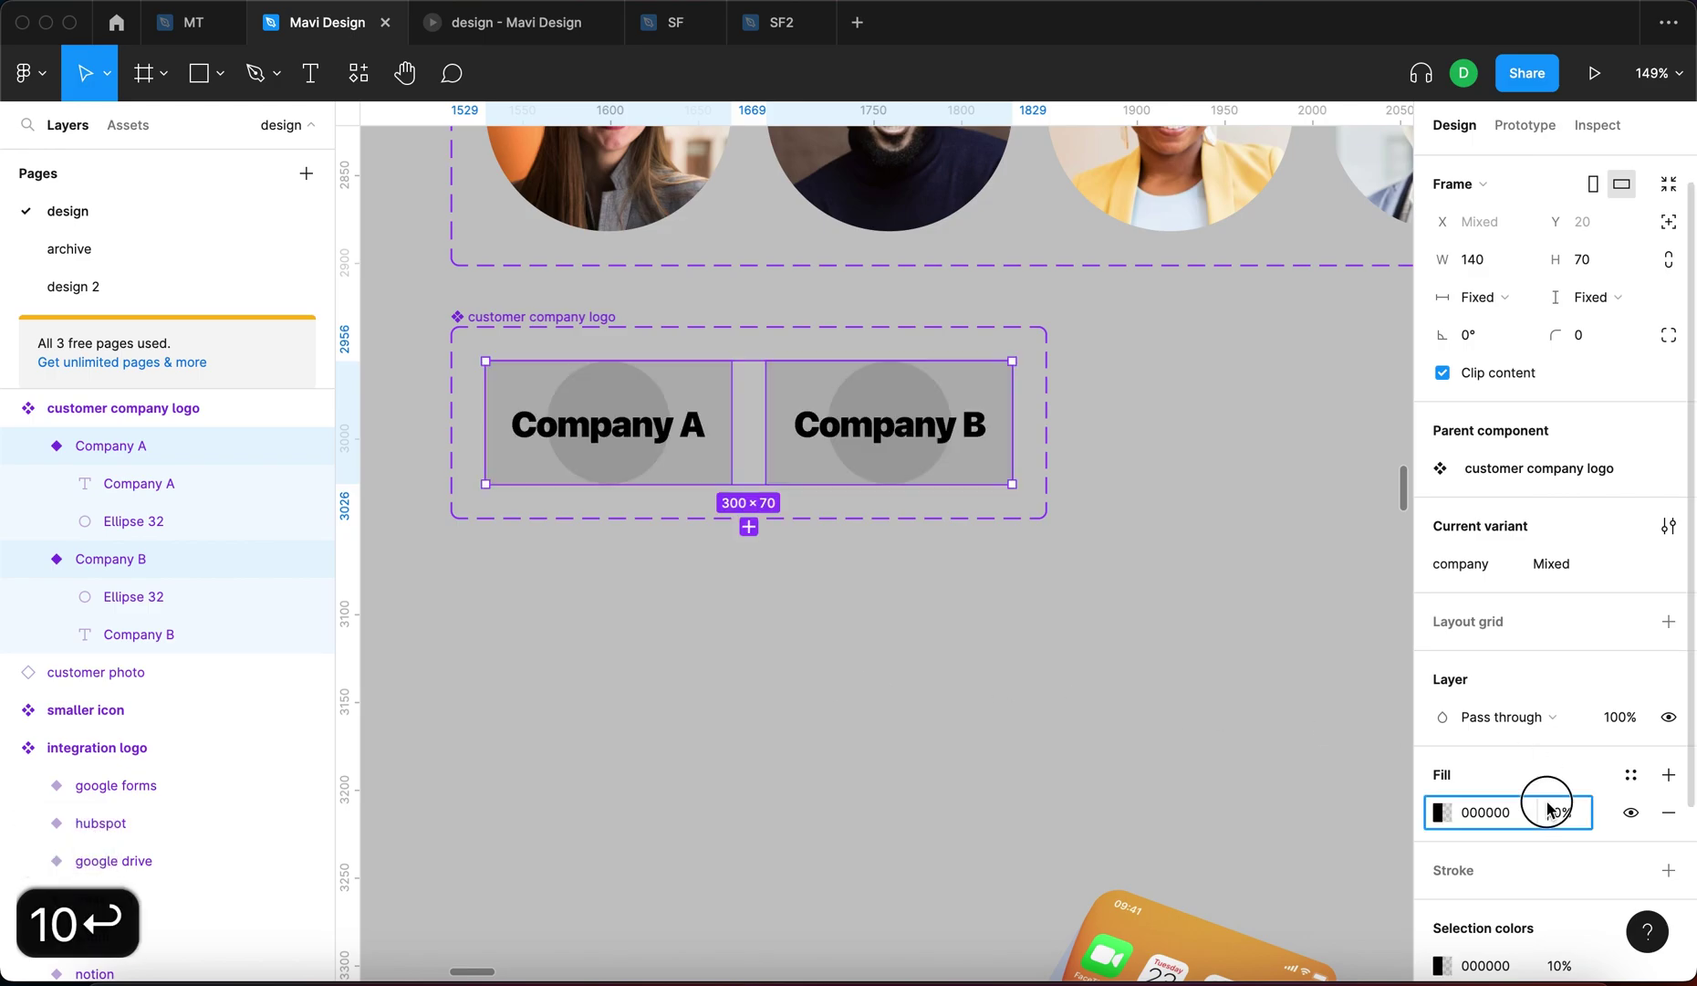
pyautogui.press('Down')
pyautogui.press('Down')
pyautogui.press('Down')
pyautogui.press('Down')
pyautogui.press('Down')
pyautogui.press('Return')
pyautogui.click(1073, 693)
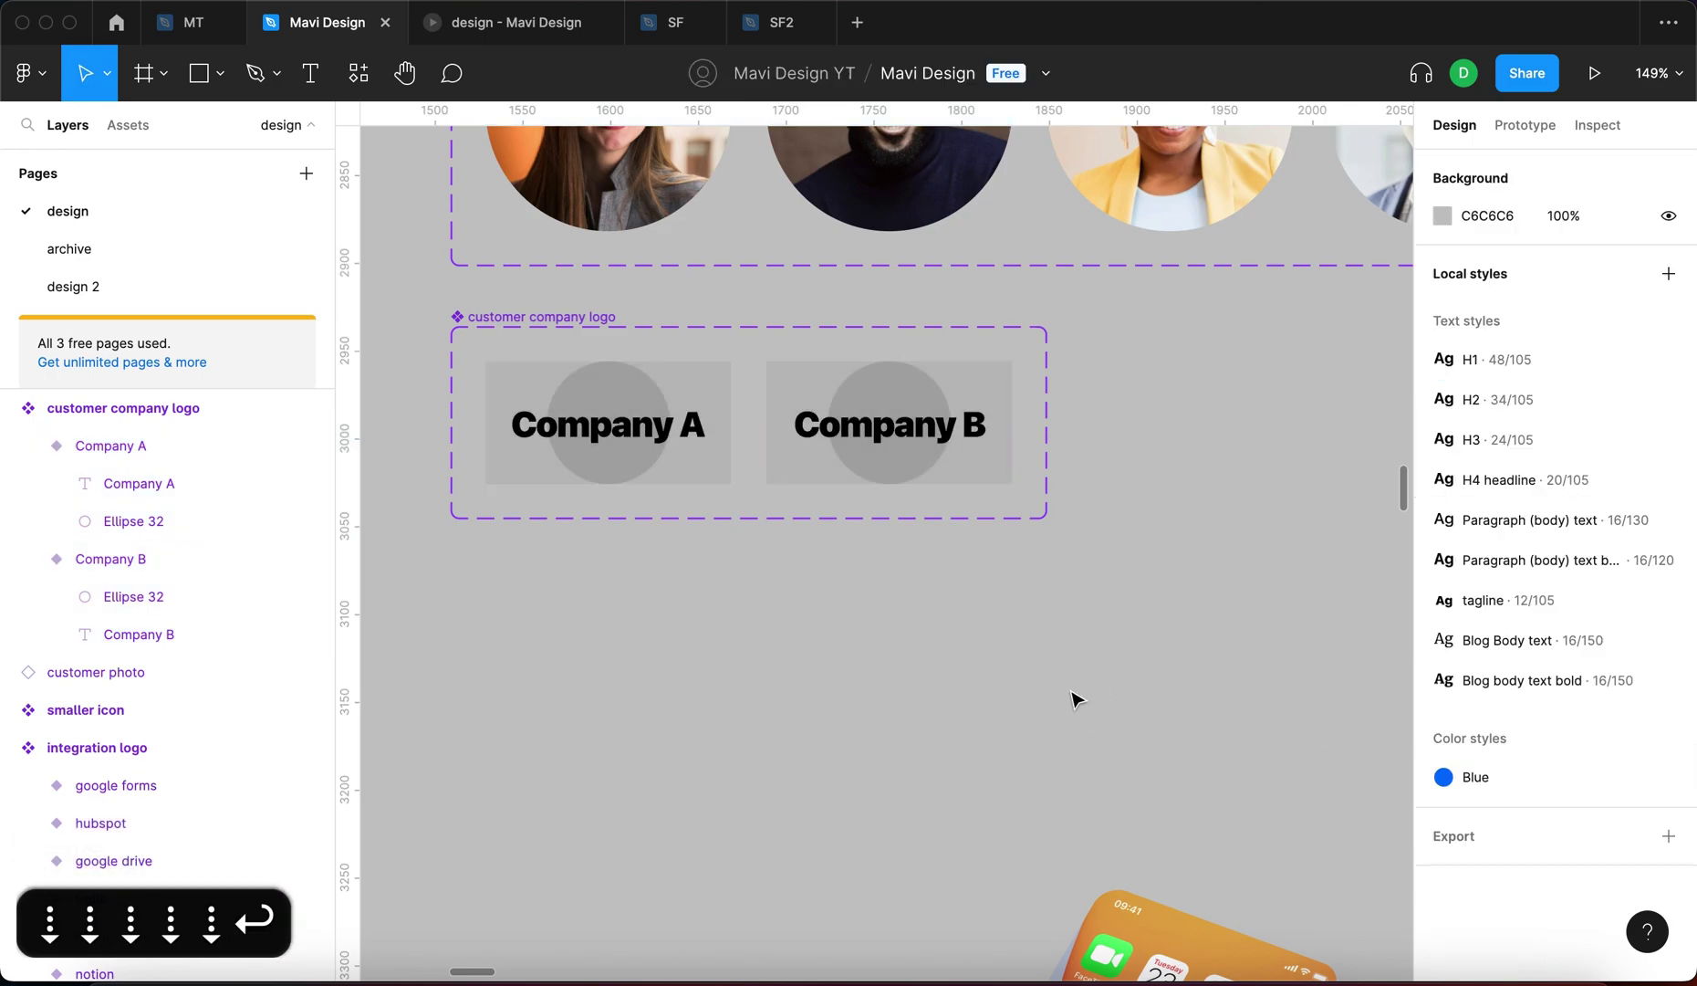
# Place an instance of the Company A customer company logo component on the canvas below the customer quote card
pyautogui.scroll(-15, 1073, 699)
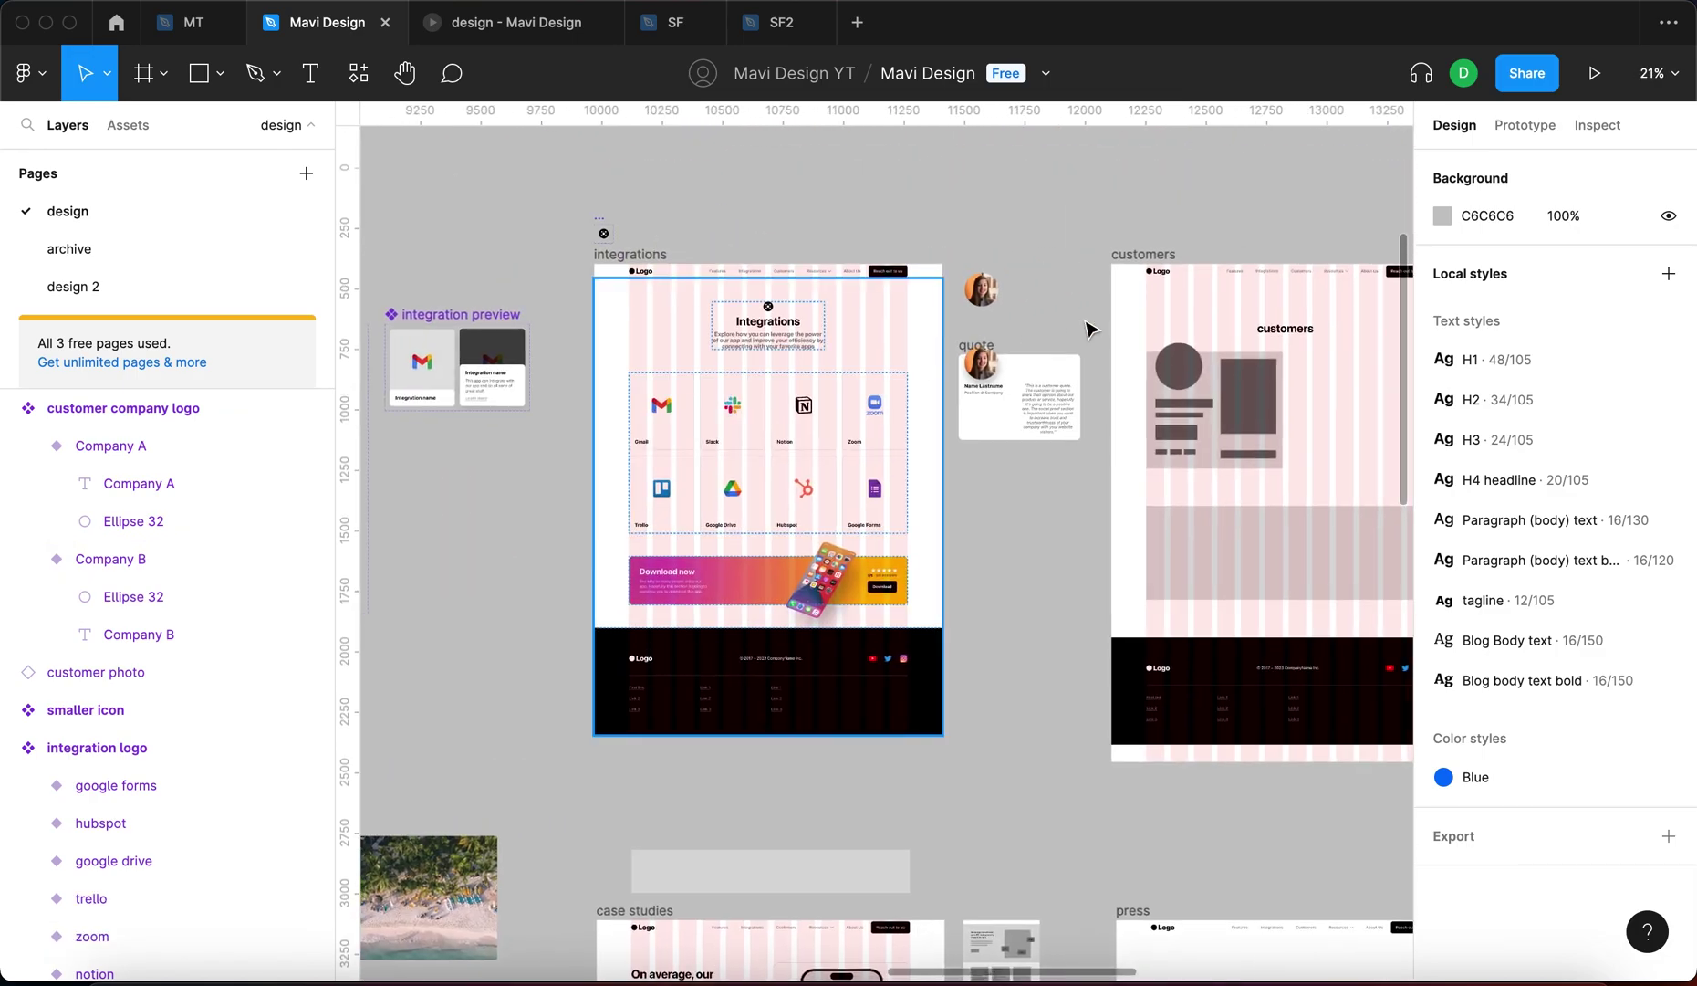
pyautogui.scroll(10, 1041, 370)
pyautogui.click(153, 123)
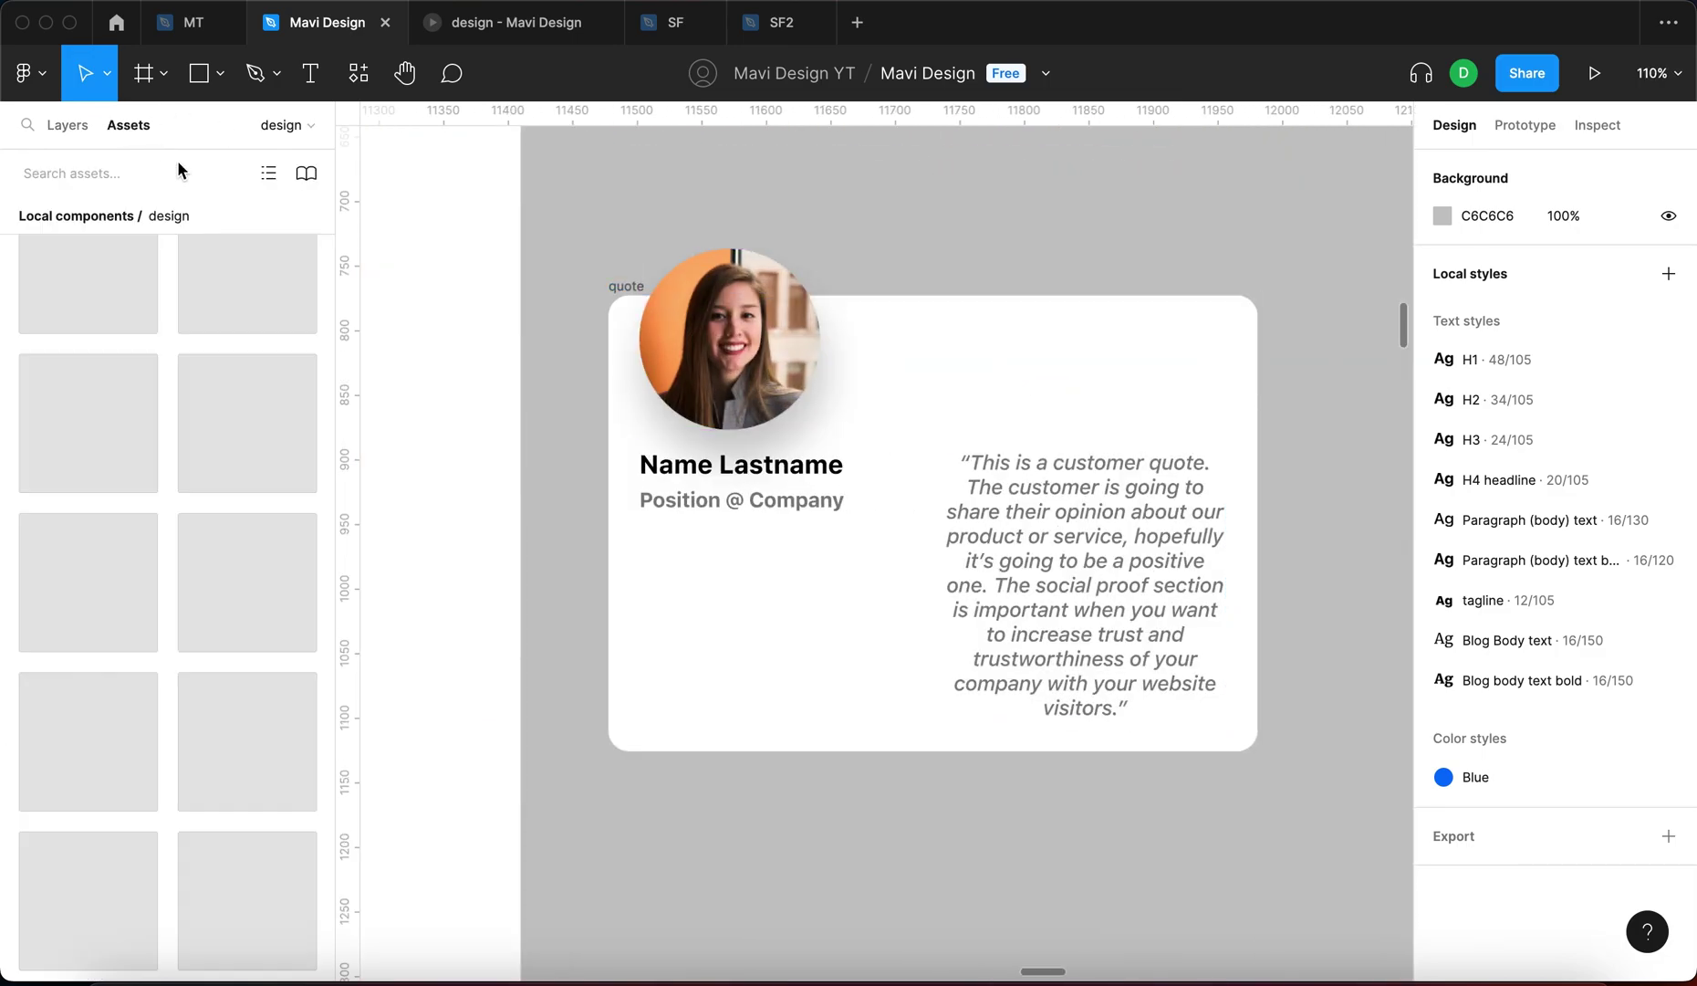
pyautogui.scroll(-1, 132, 486)
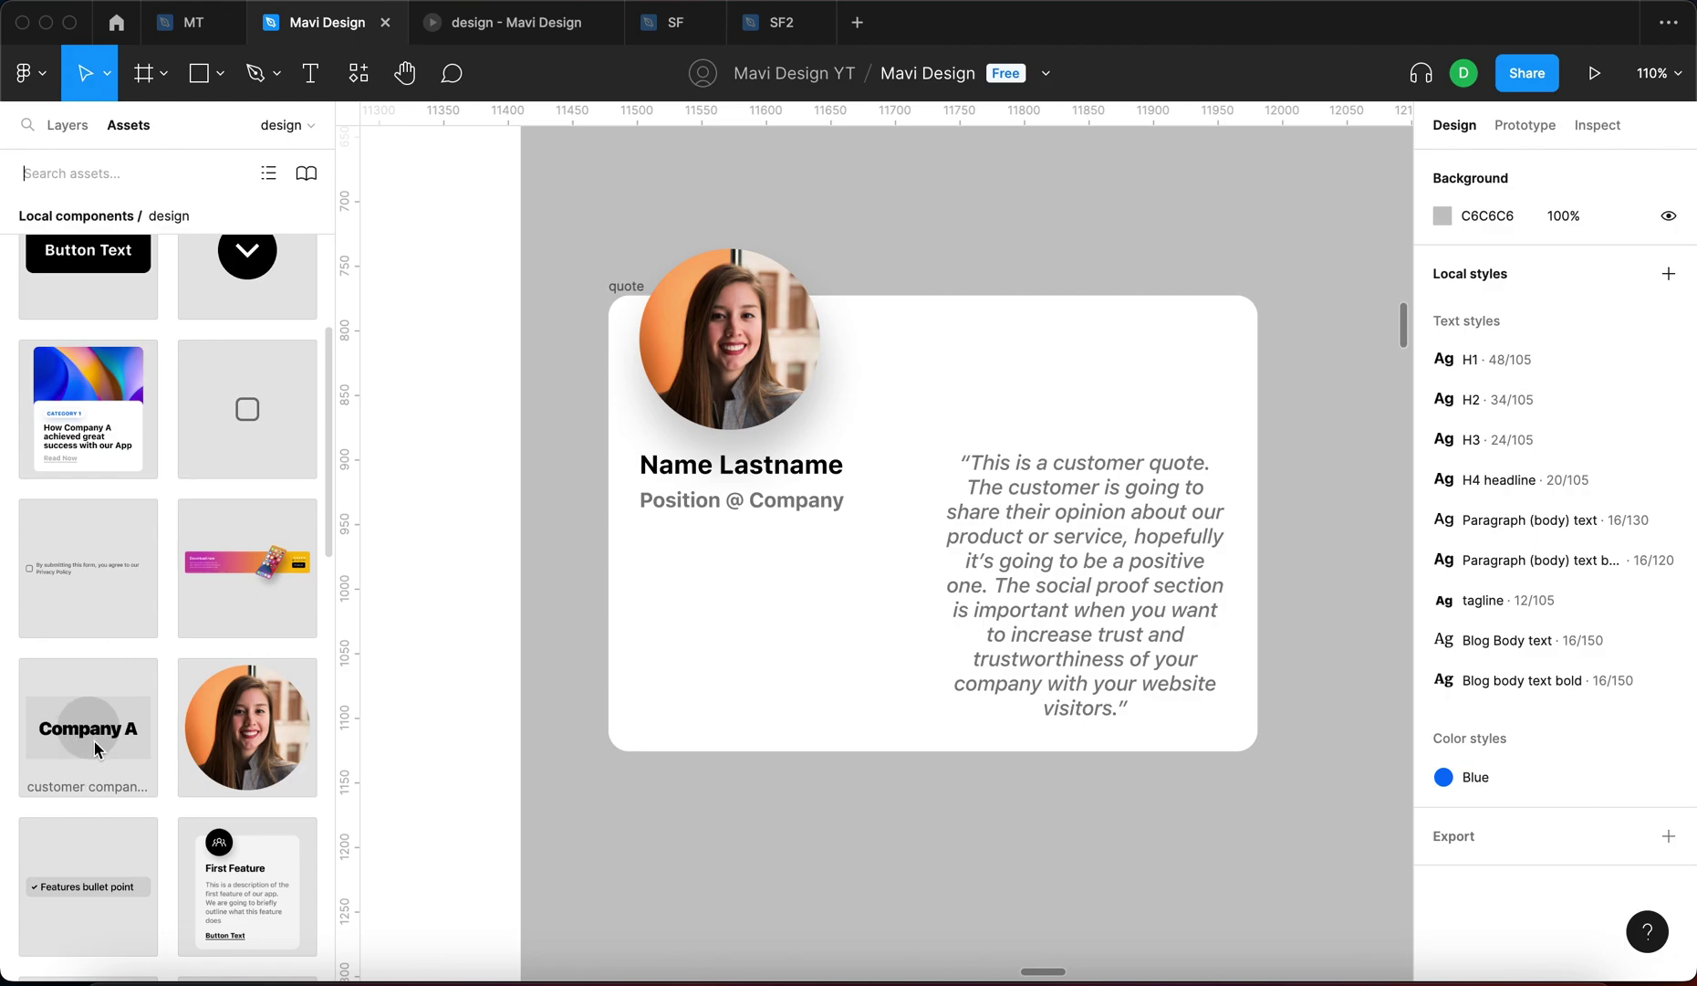
pyautogui.moveTo(90, 741); pyautogui.dragTo(799, 887)
pyautogui.click(1012, 858)
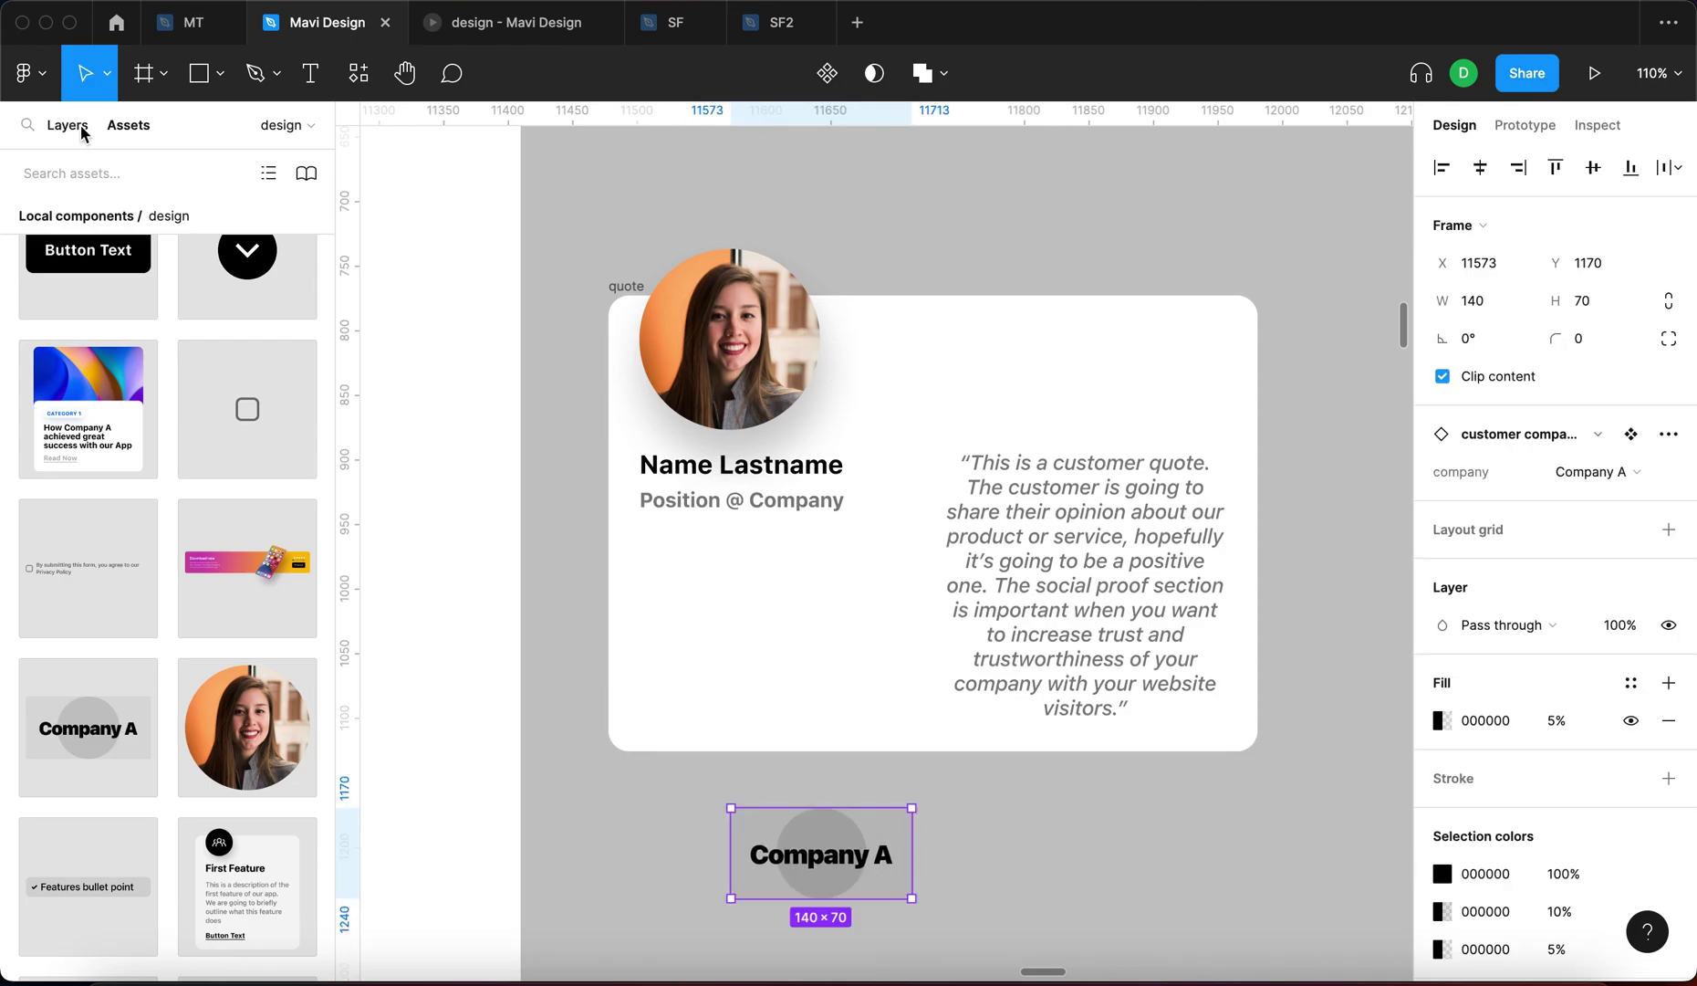
pyautogui.click(67, 125)
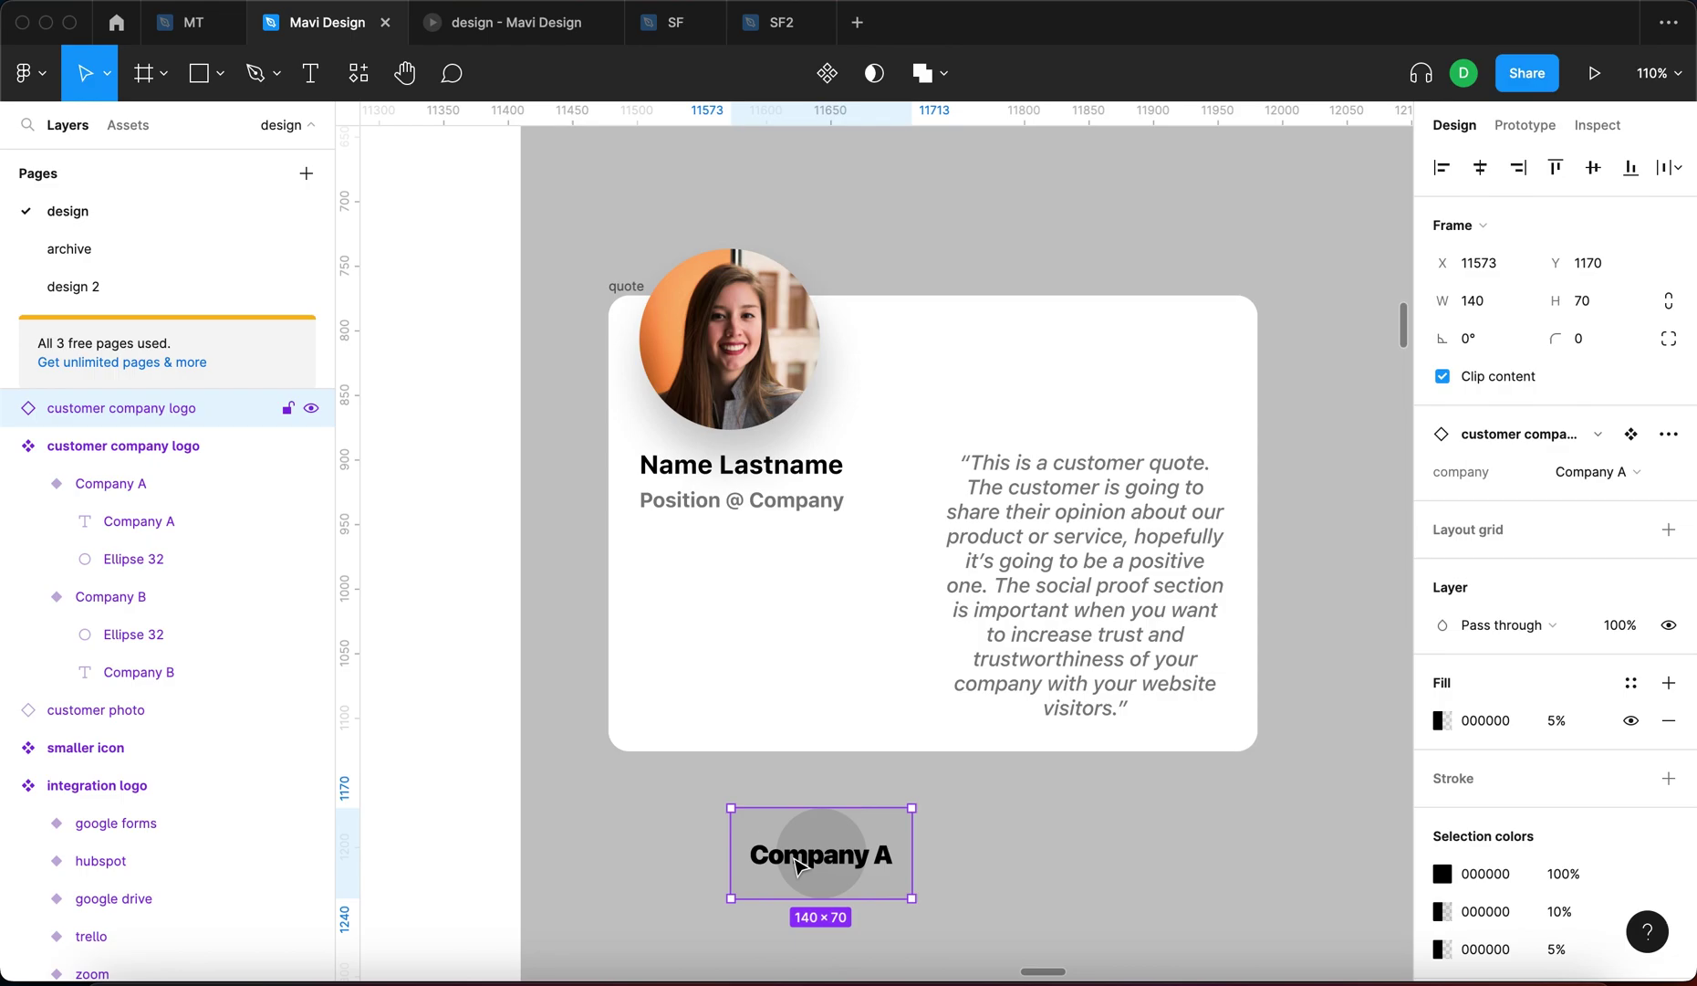
# Move the company logo instance into the quote card's auto layout
pyautogui.press('super+x')
pyautogui.click(671, 575)
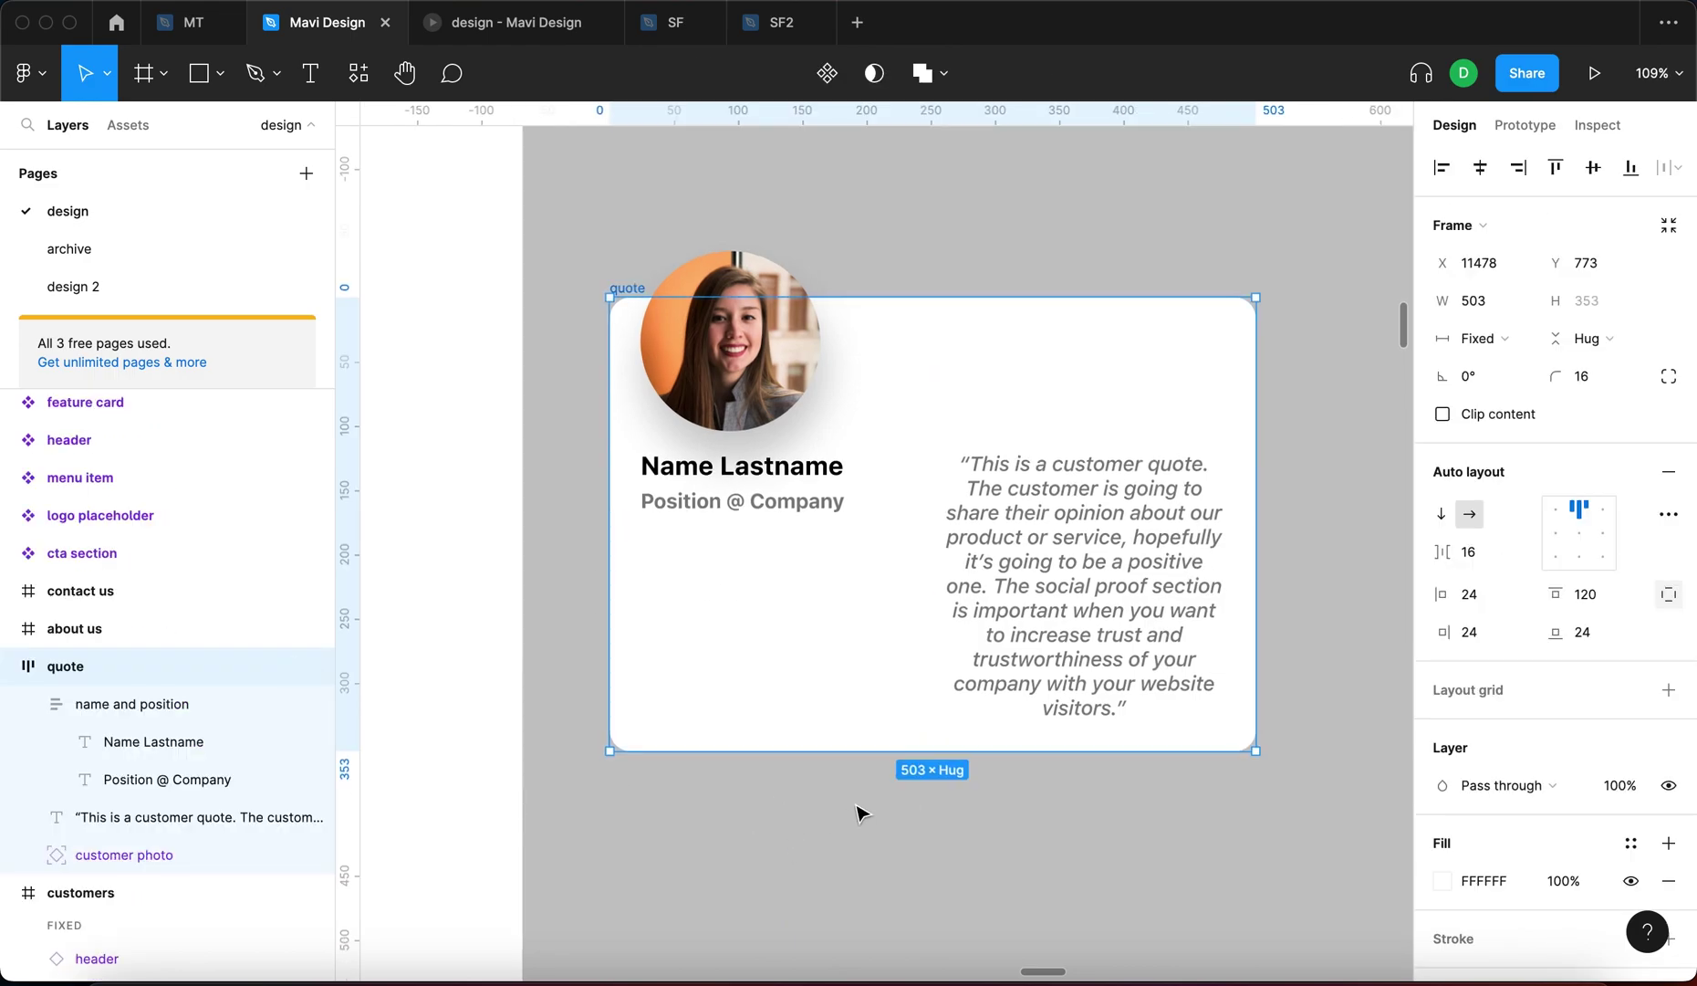
pyautogui.press('super+v')
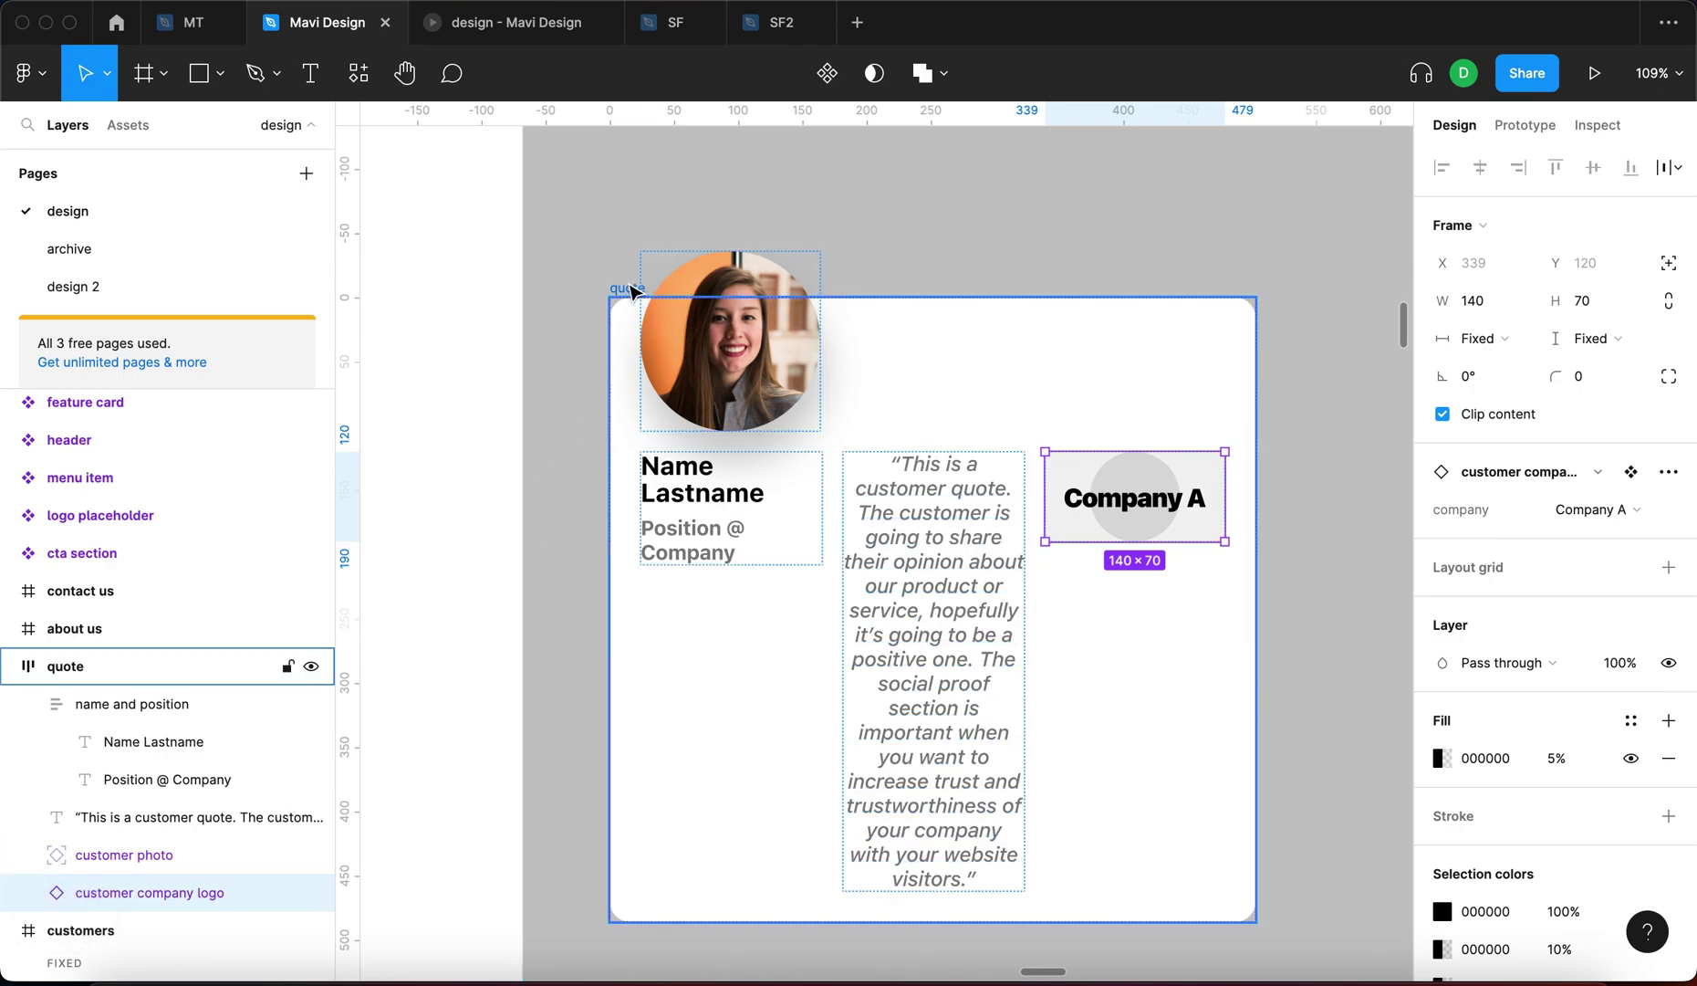
pyautogui.click(636, 288)
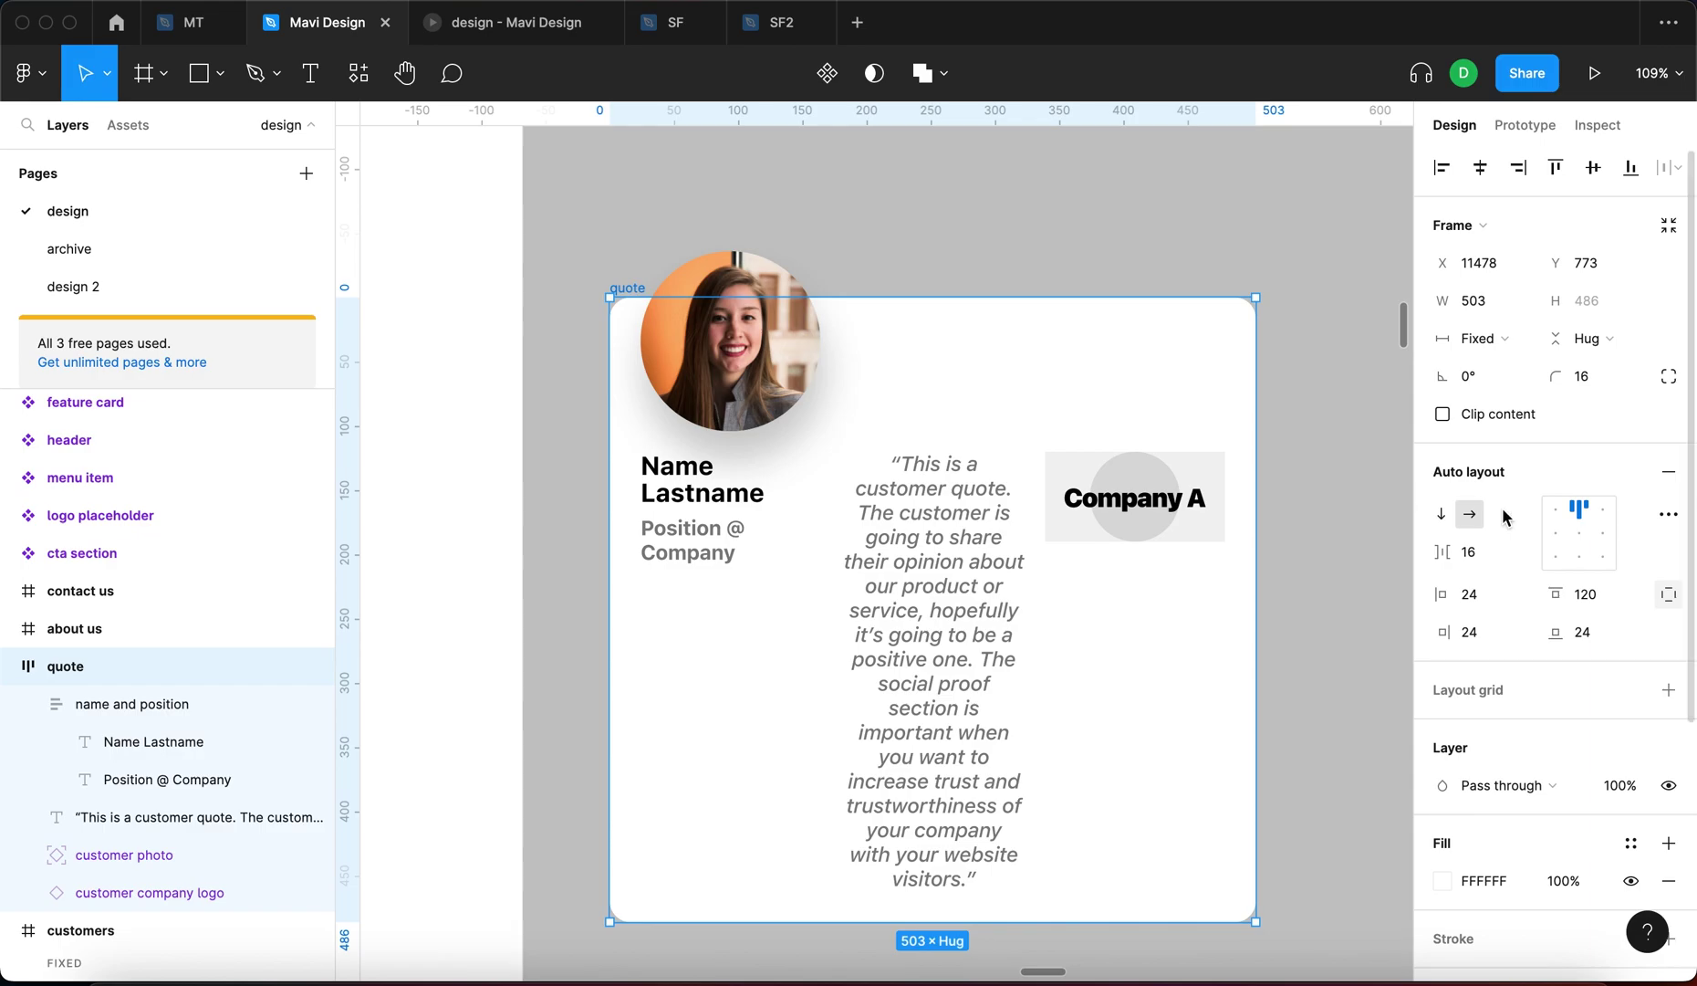
pyautogui.click(1136, 519)
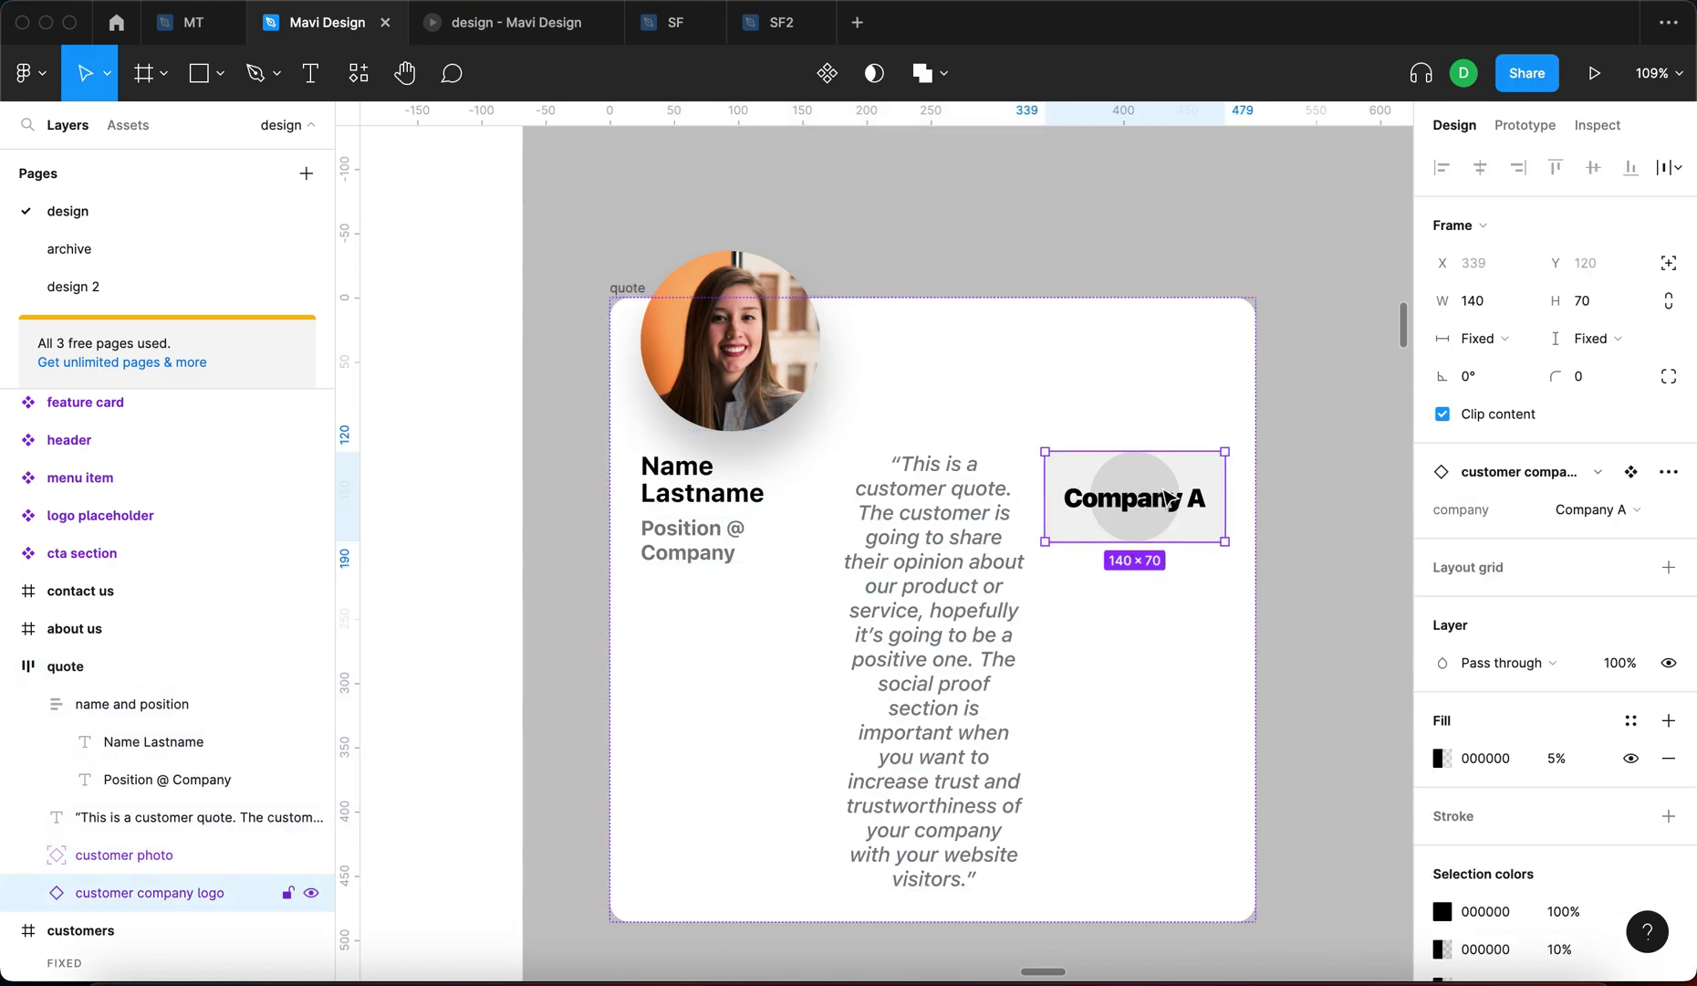
pyautogui.click(132, 703)
pyautogui.click(1142, 486)
pyautogui.click(743, 534)
pyautogui.click(1154, 522)
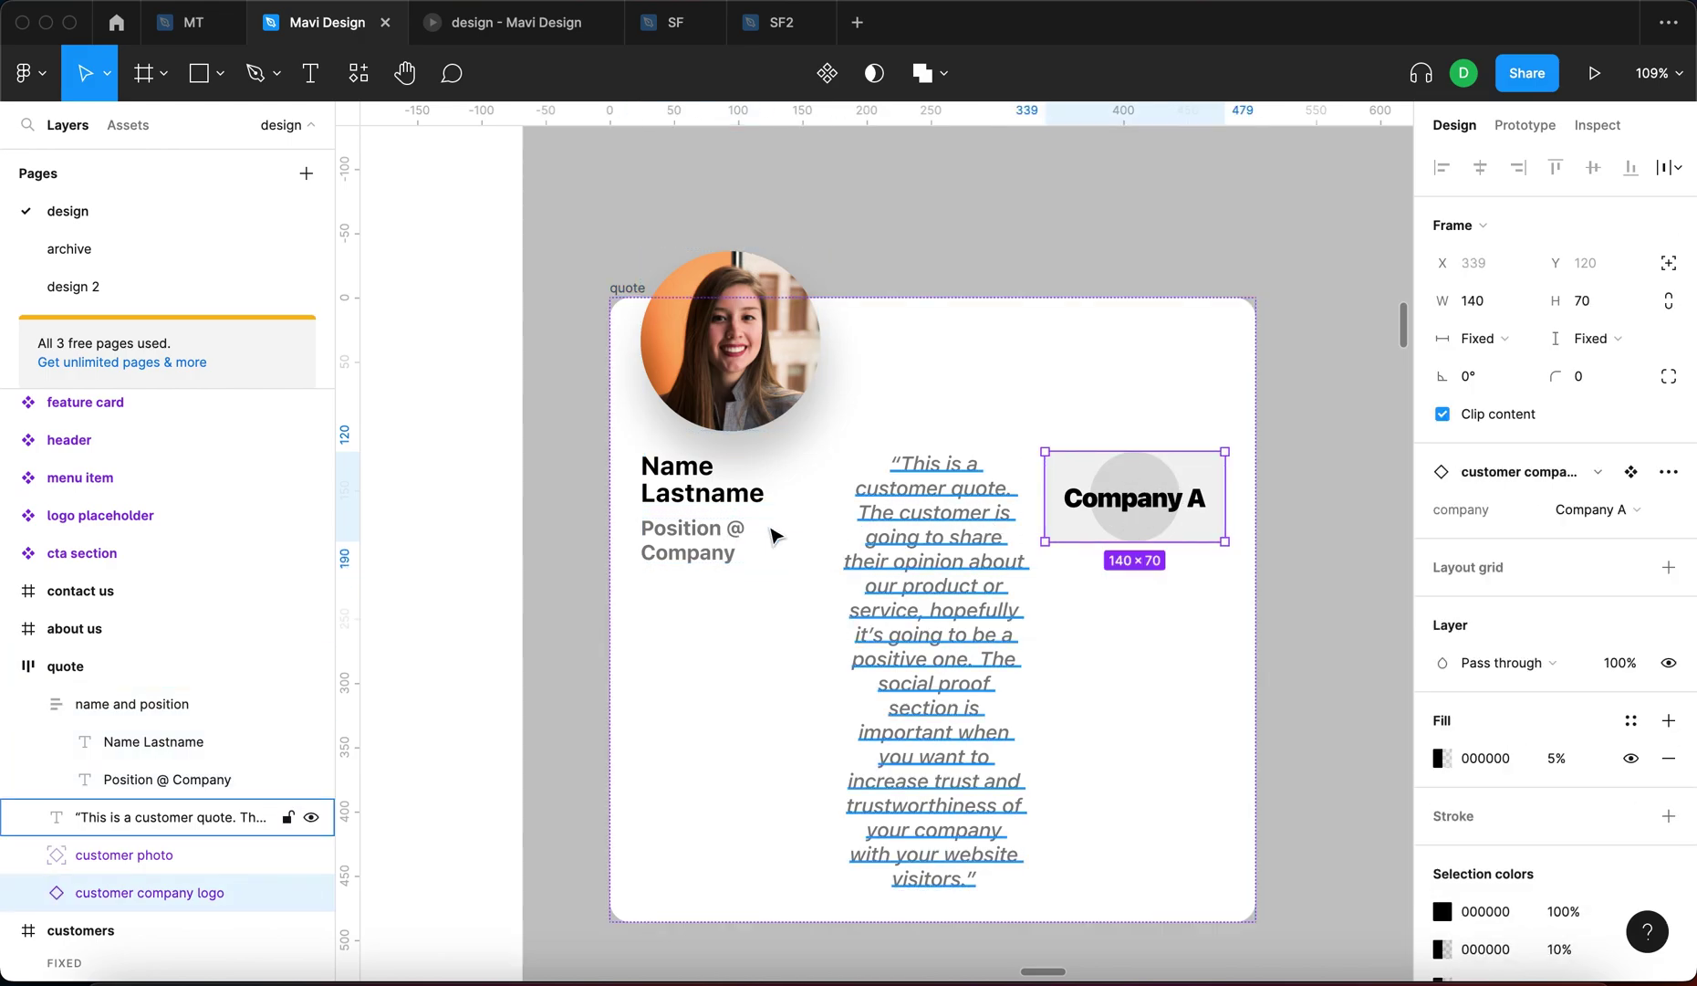
pyautogui.click(686, 562)
pyautogui.click(684, 551)
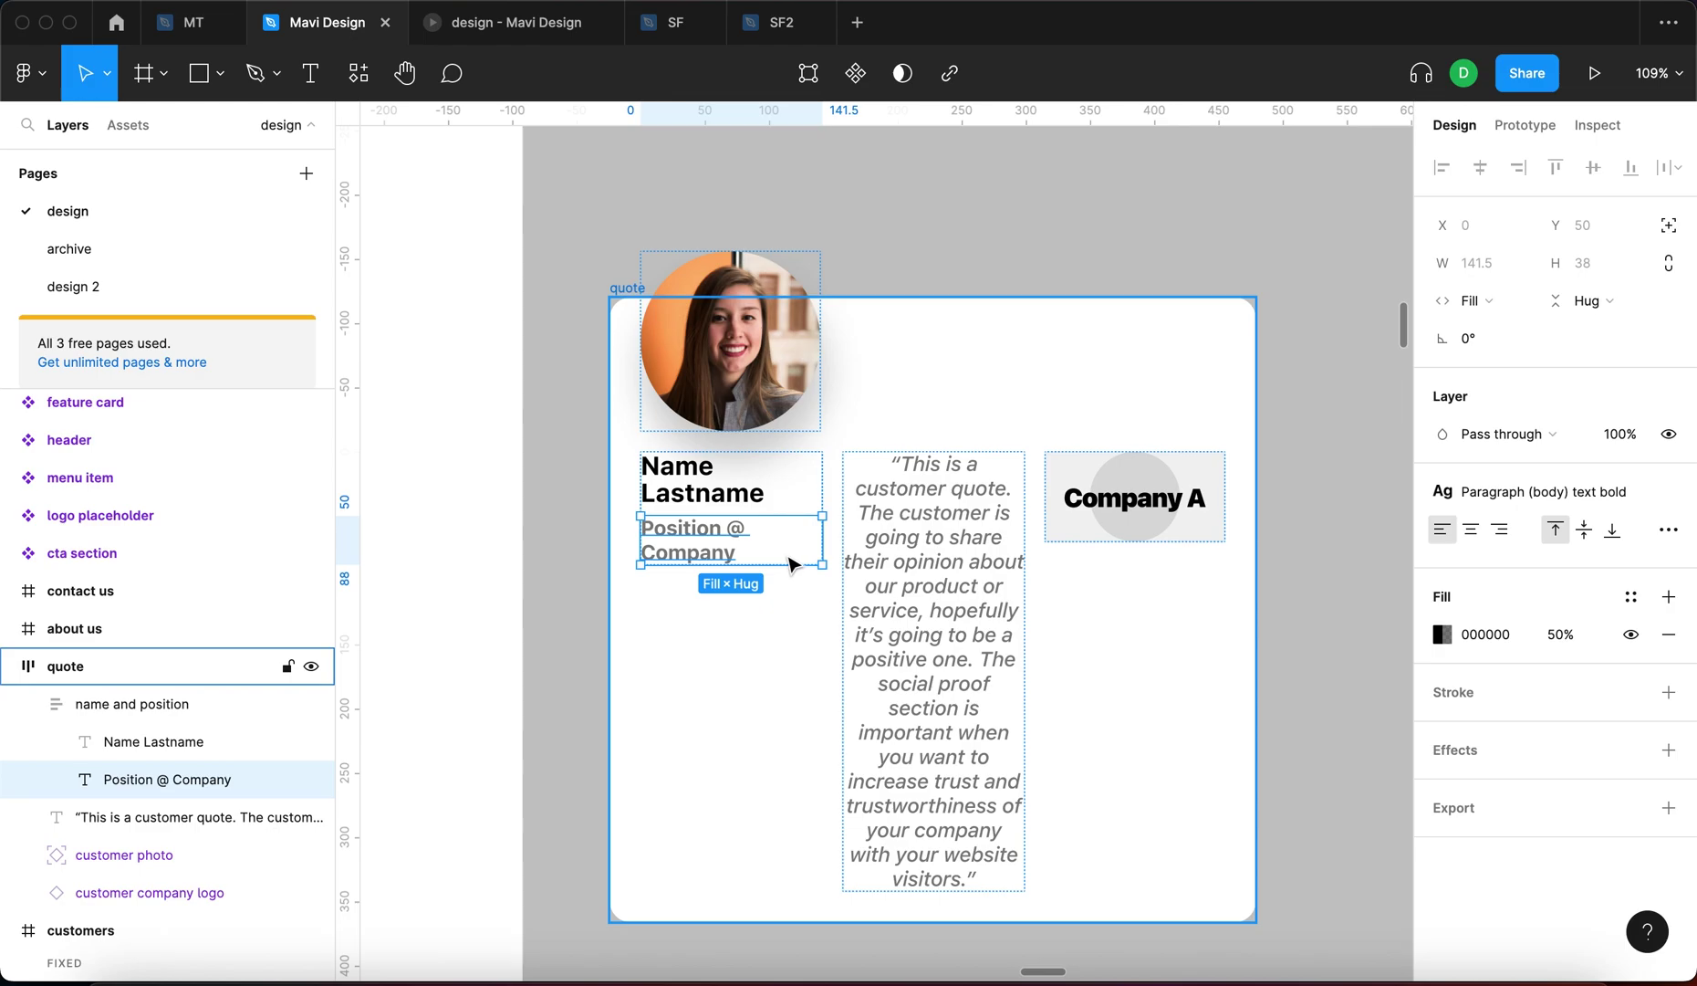
pyautogui.press('super+d')
pyautogui.press('super+d')
pyautogui.press('super+d')
pyautogui.press('super+z')
pyautogui.press('super+z')
pyautogui.press('super+z')
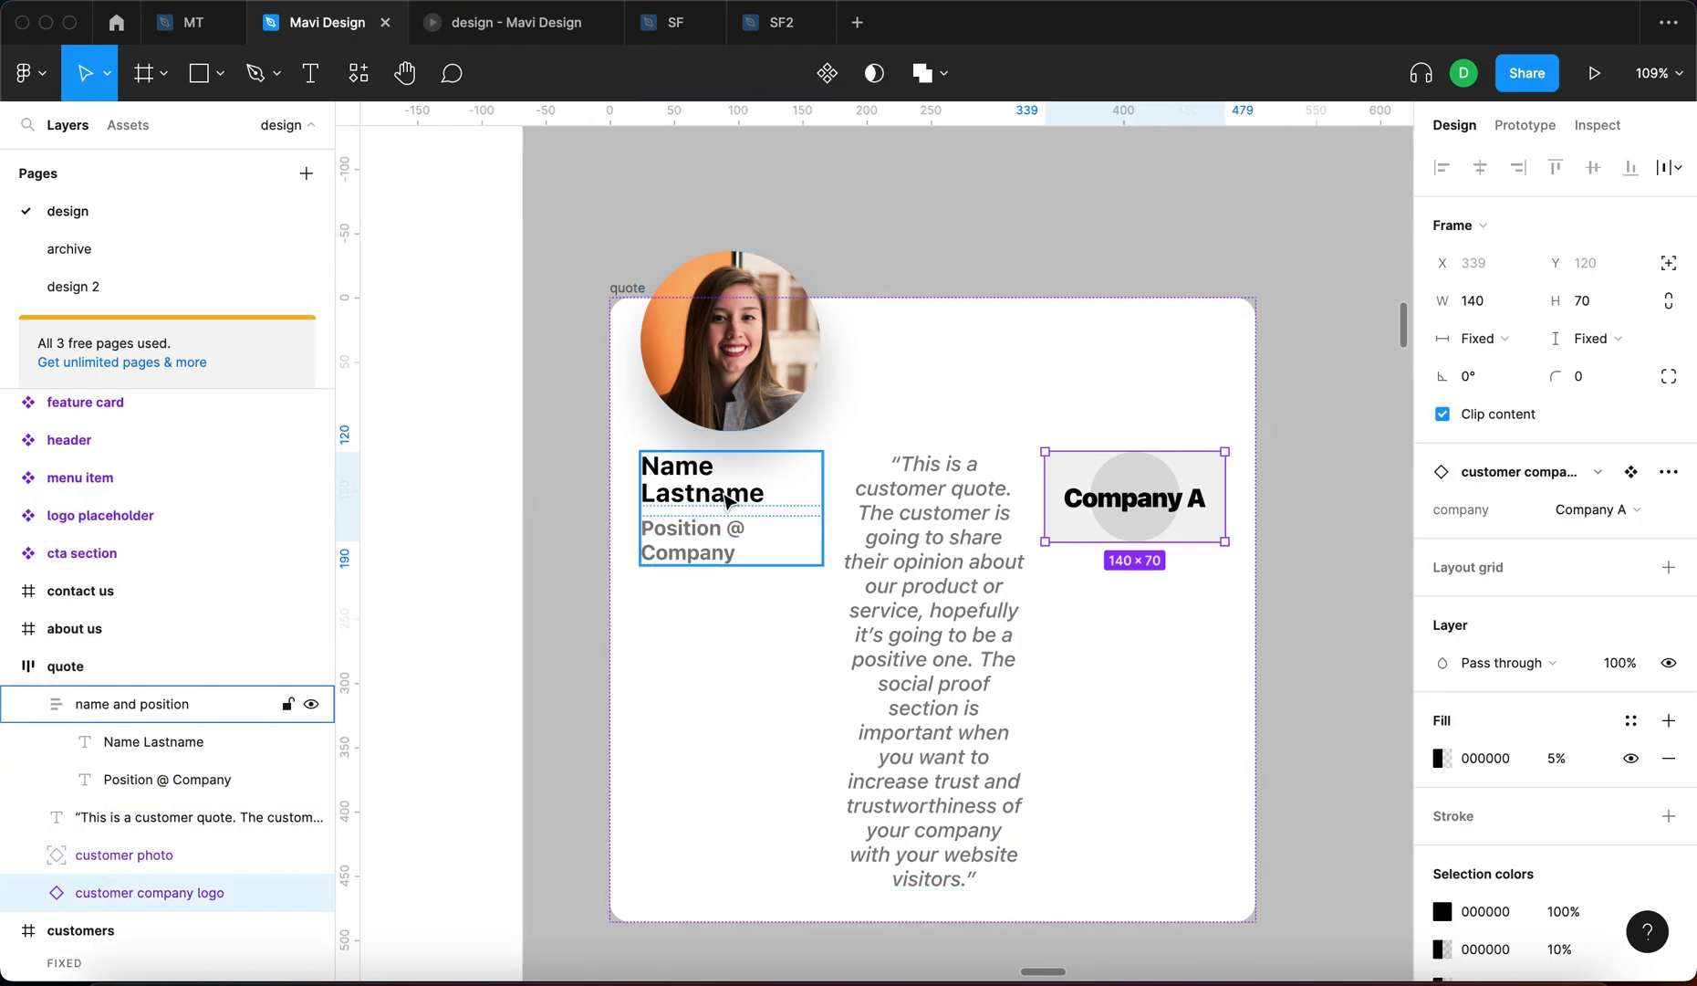
# Reorder the company logo so it sits between the name and position block and the quote text
pyautogui.click(667, 493)
pyautogui.click(1162, 527)
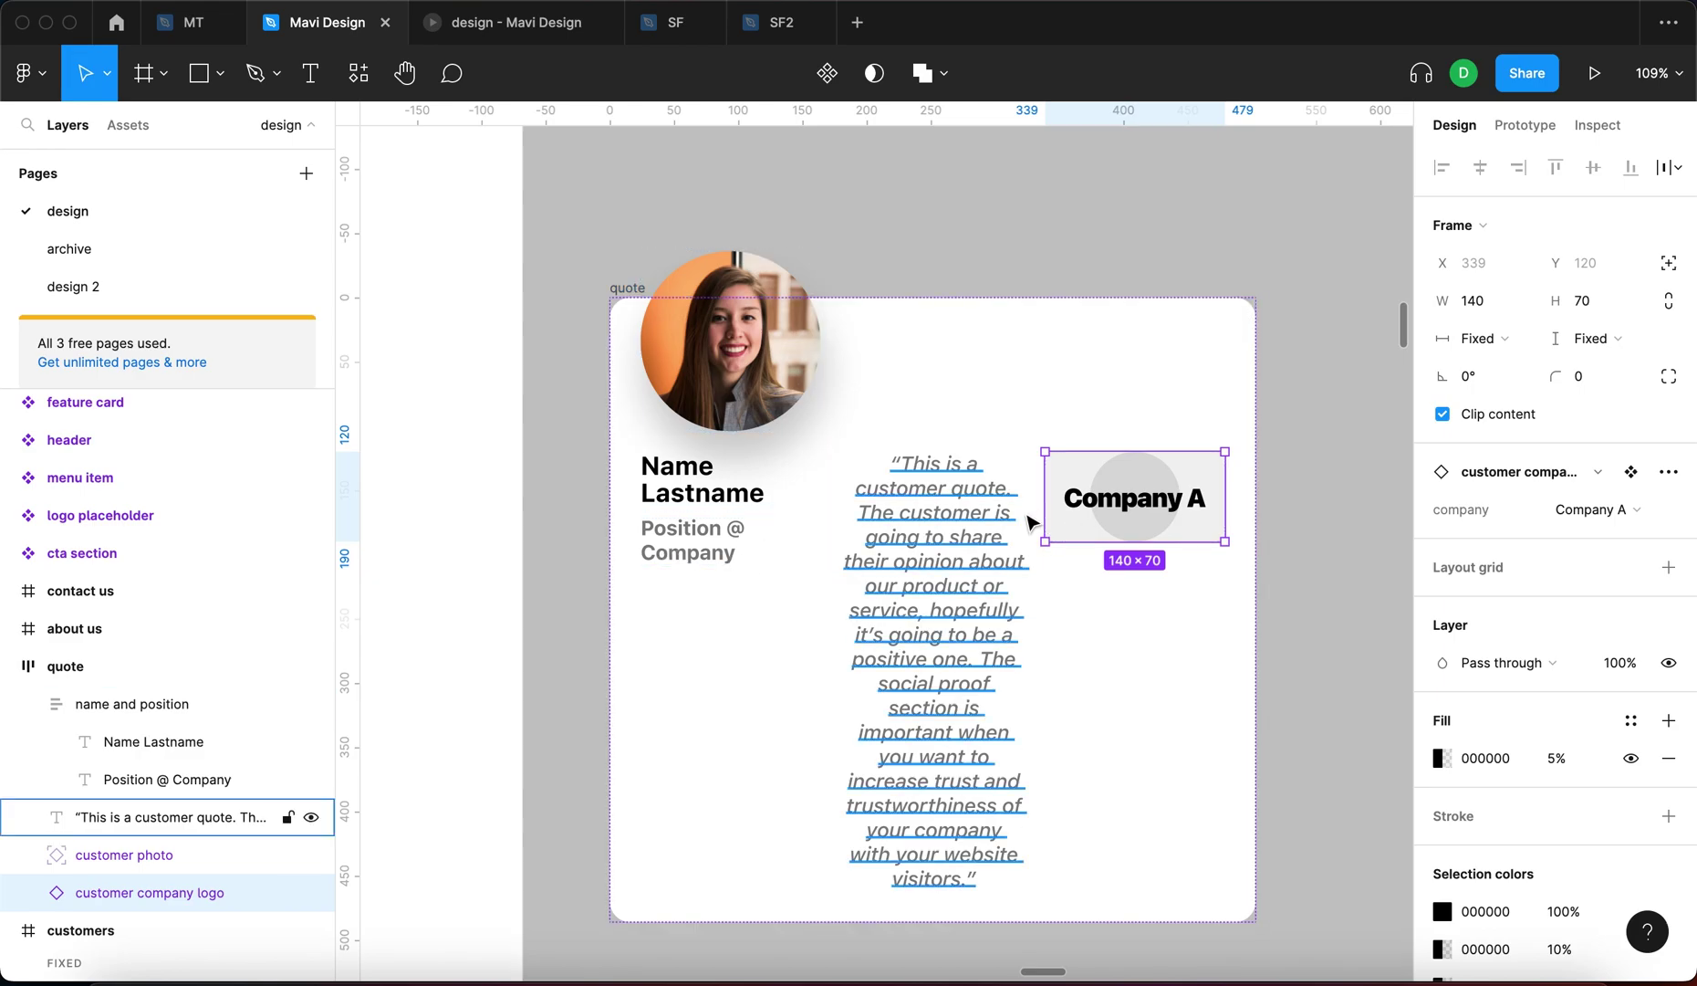
pyautogui.press('super+bracketleft')
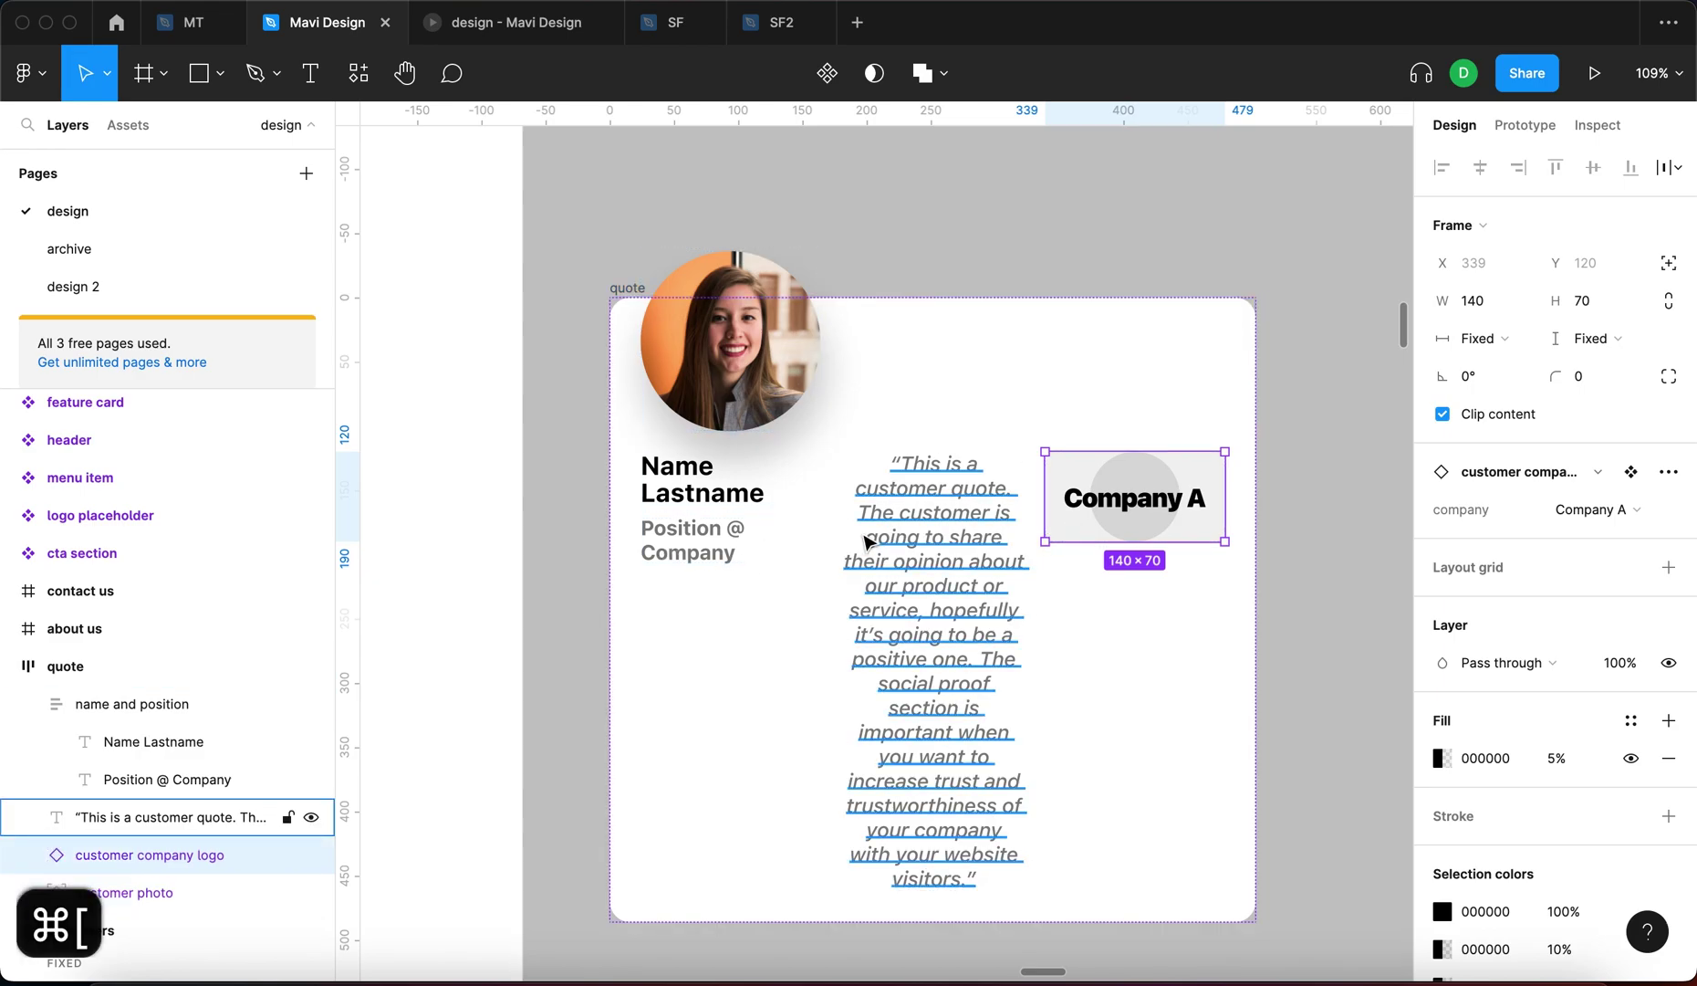
pyautogui.press('super+bracketleft')
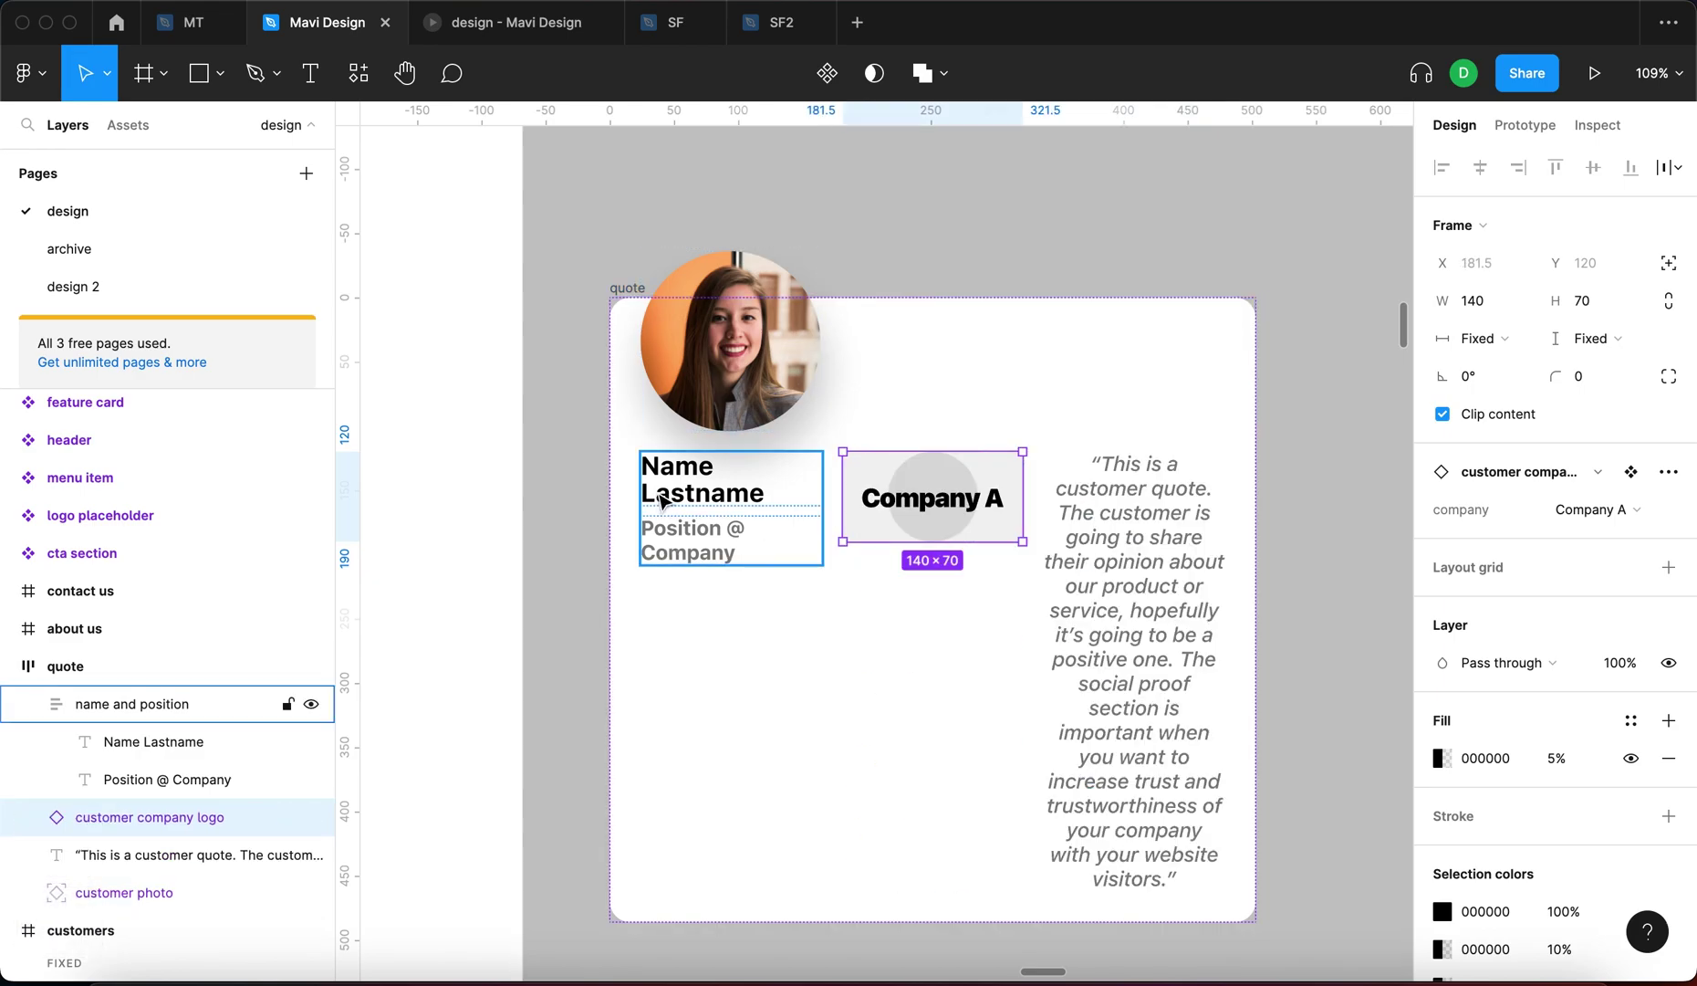
# Wrap the name and position block and the company logo in a vertical auto layout frame named "personal details"
pyautogui.keyDown('shift'); pyautogui.click(689, 497); pyautogui.keyUp('shift')
pyautogui.hotkey('shift', 'a')
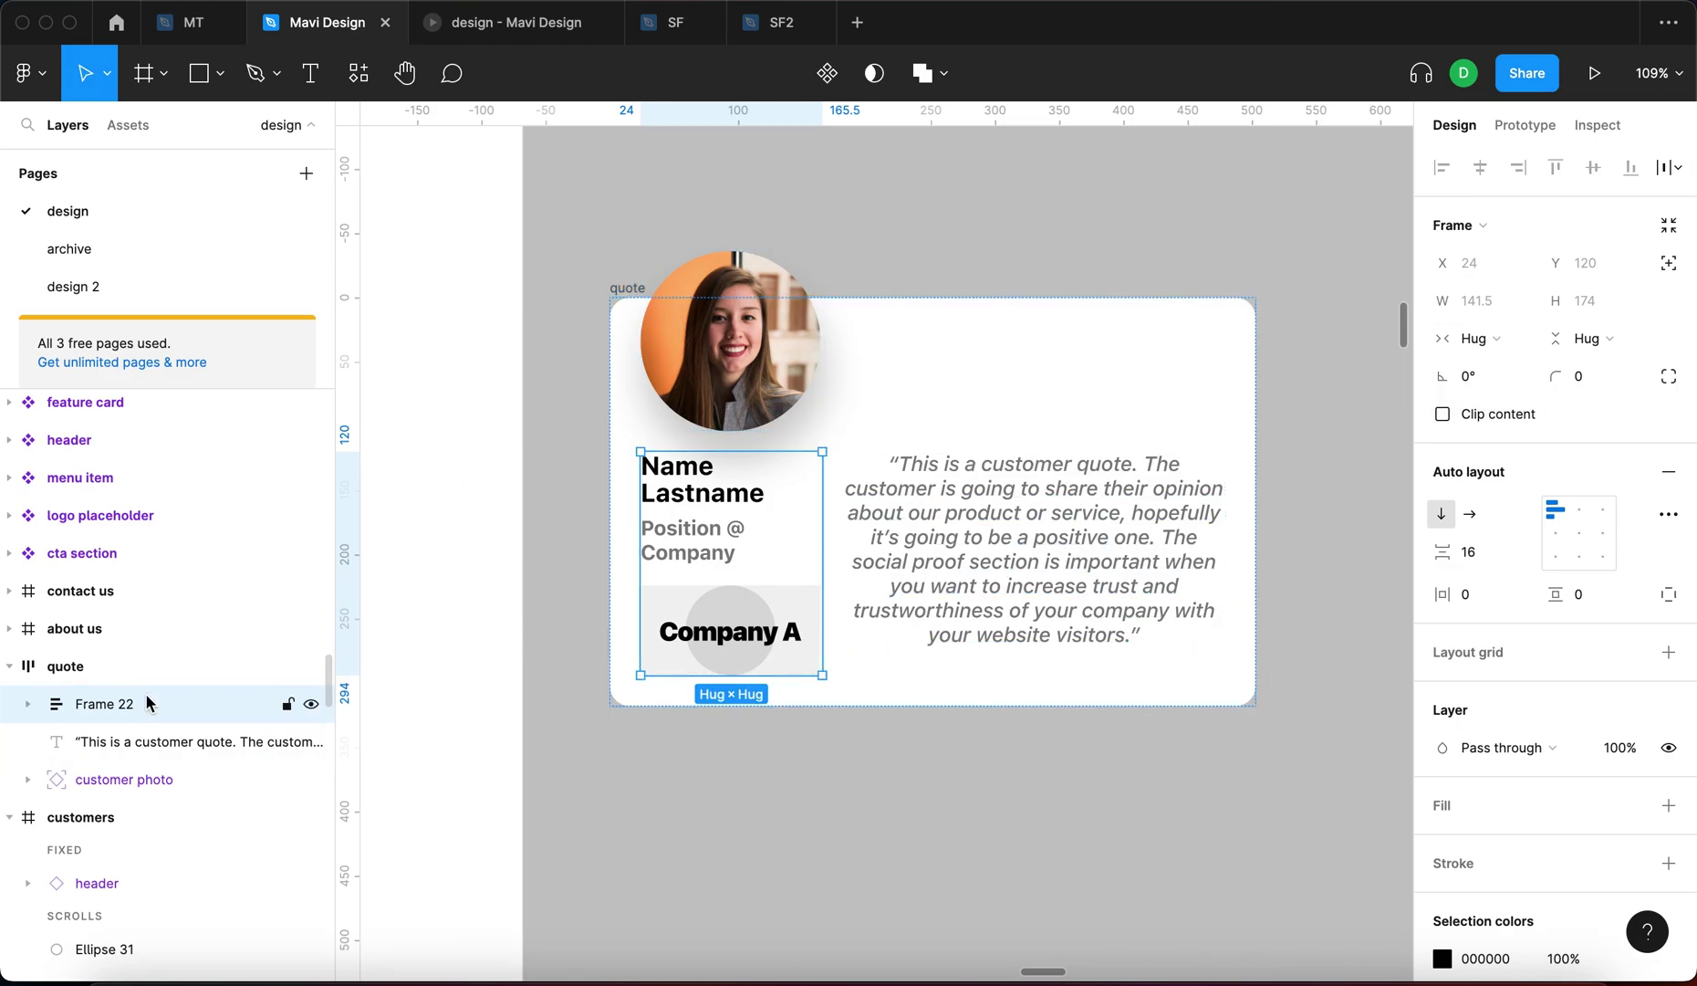
pyautogui.press('super+r')
pyautogui.write('personal details')
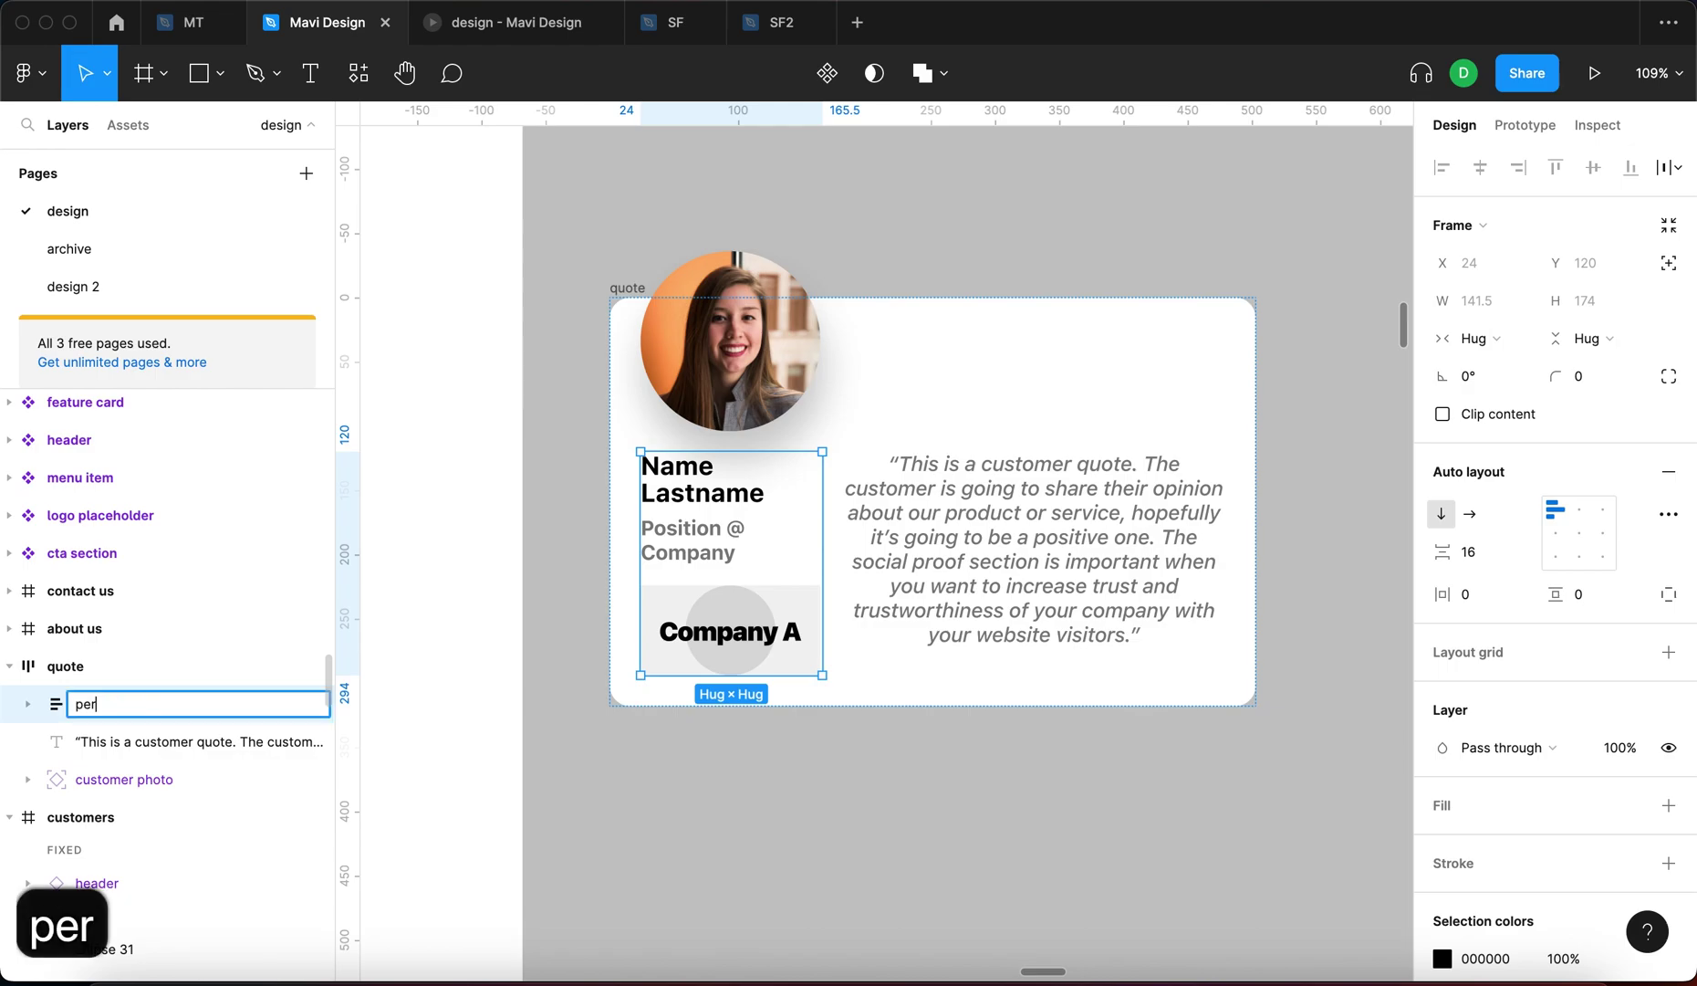
pyautogui.press('Return')
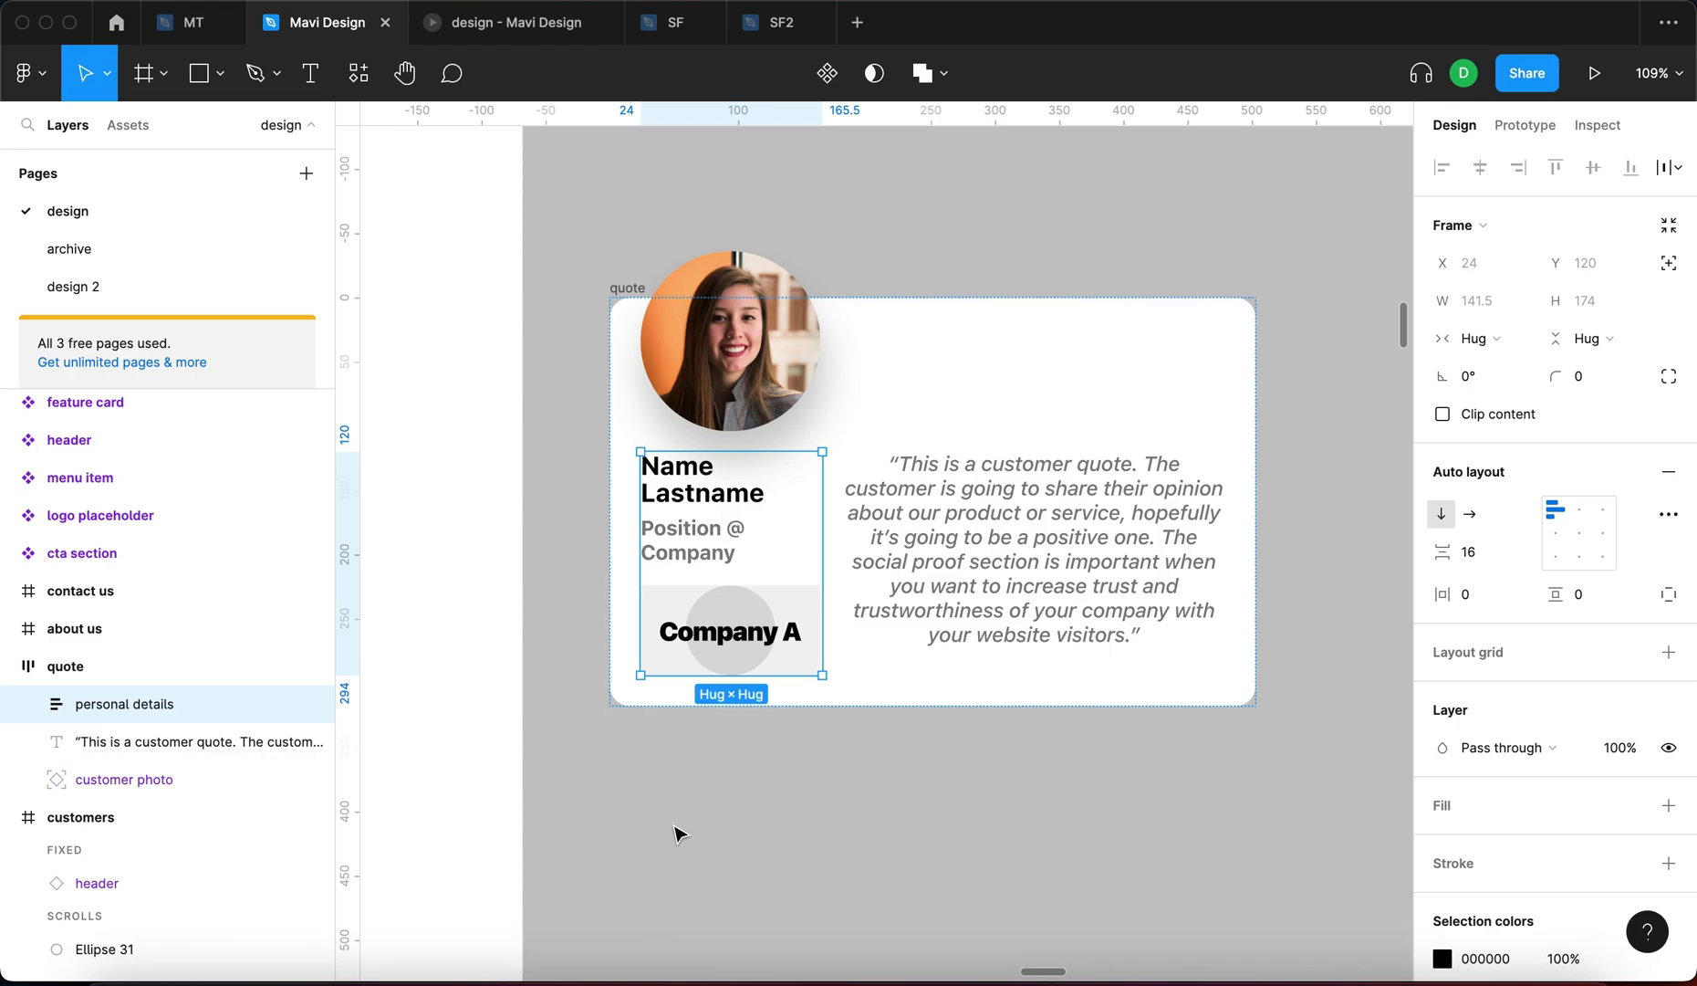
# Set both the personal details frame and its name and position block to fill the container width
pyautogui.click(1488, 337)
pyautogui.click(1497, 368)
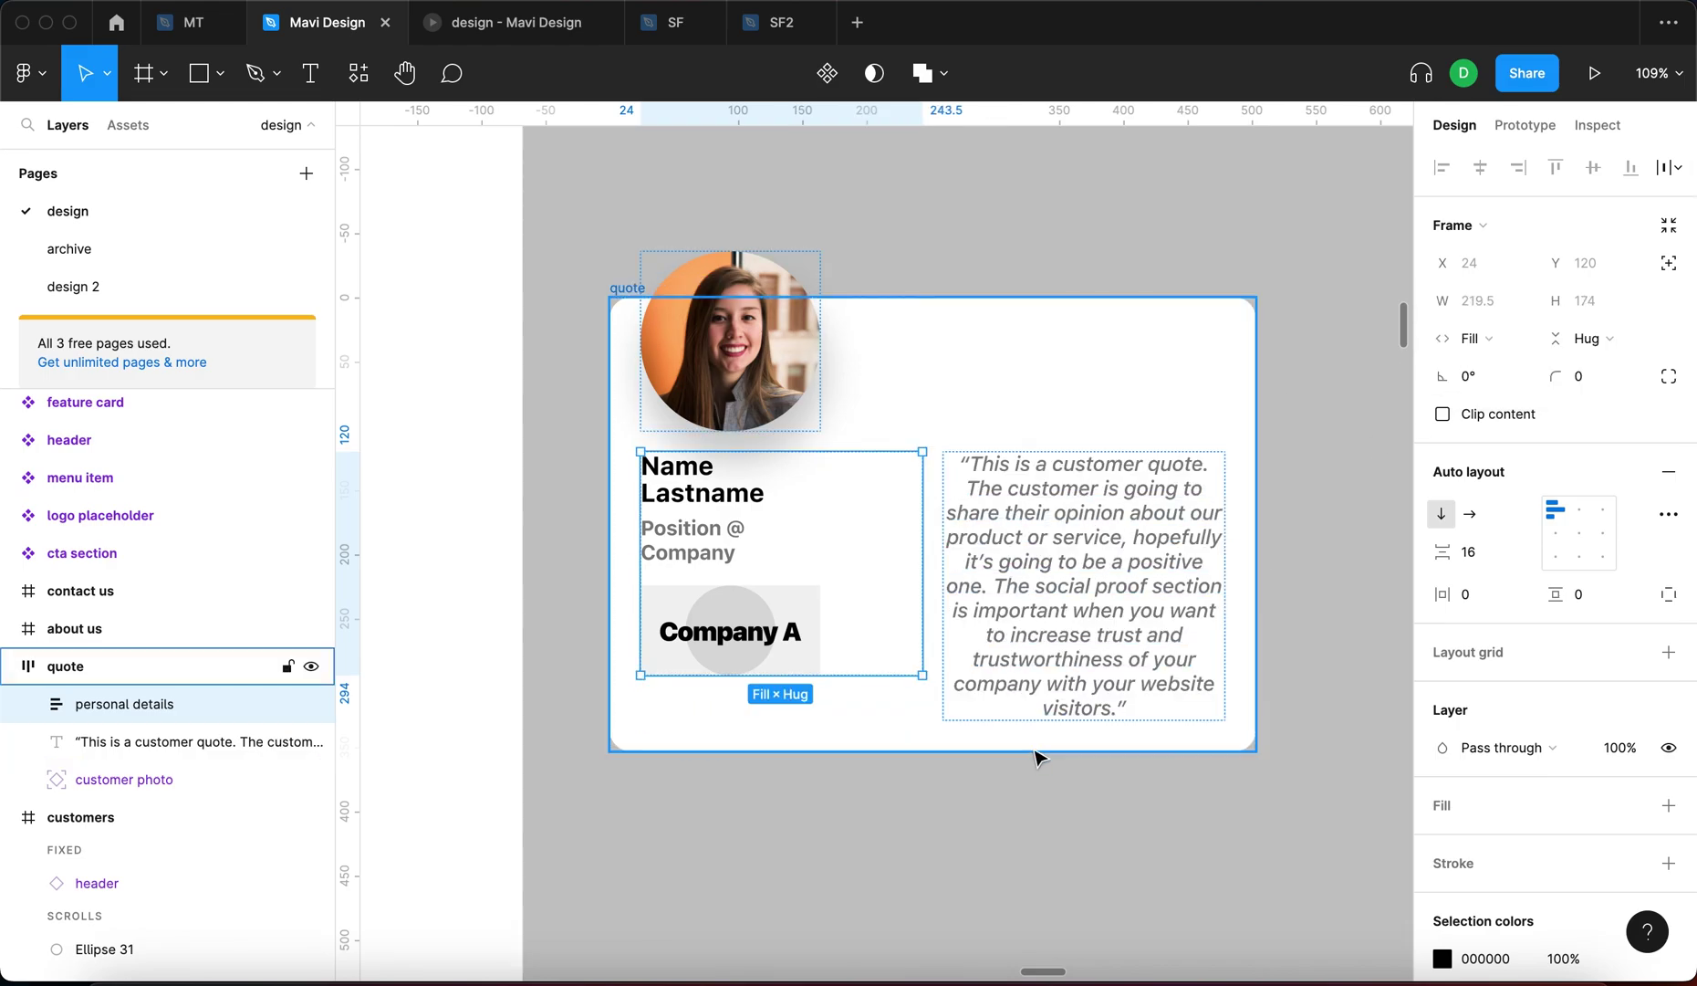
pyautogui.doubleClick(730, 538)
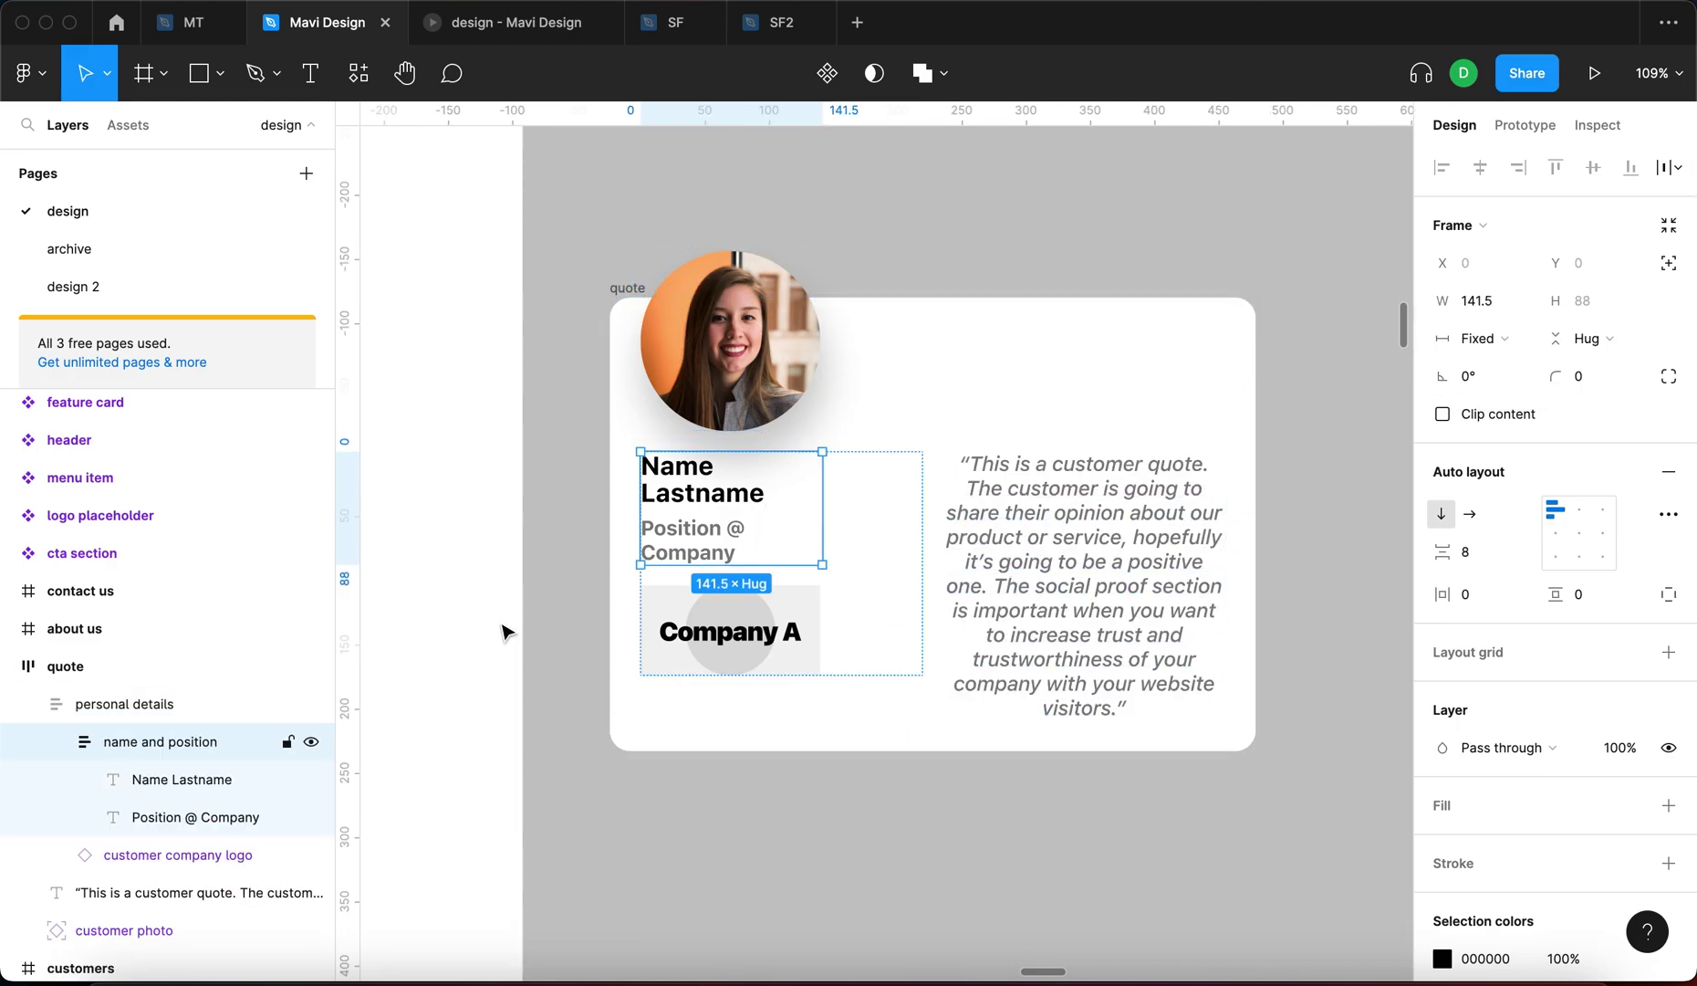
pyautogui.click(1481, 340)
pyautogui.click(1497, 396)
pyautogui.click(1145, 265)
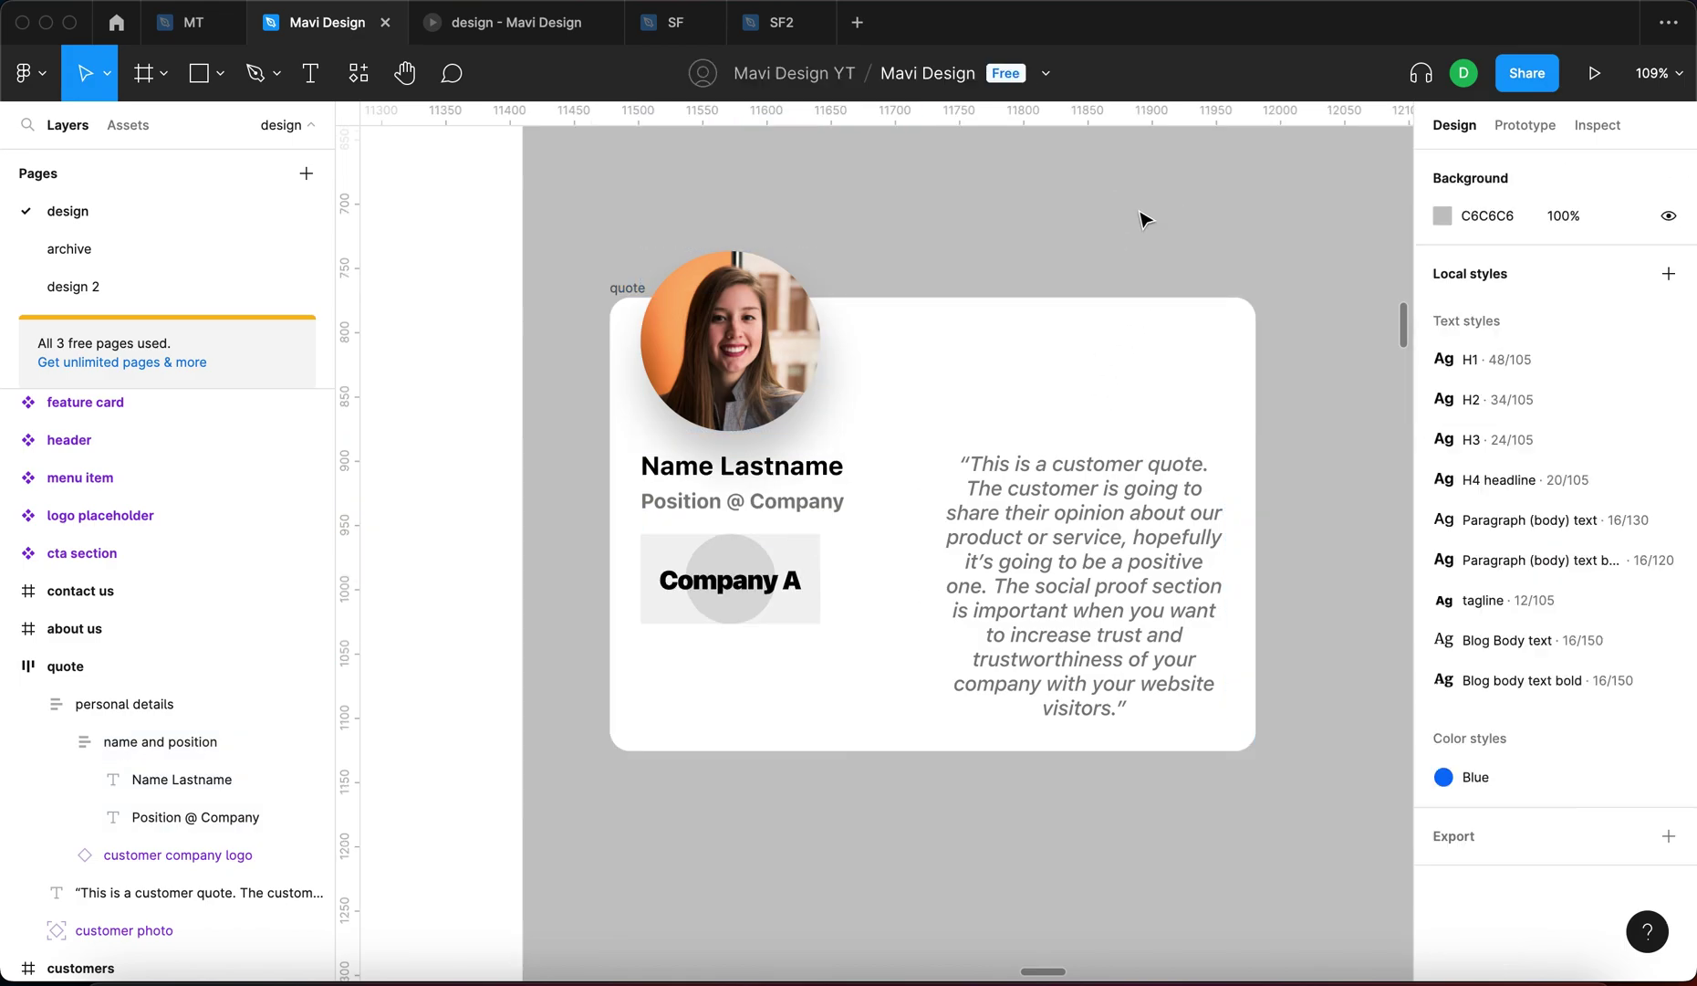
# Widen the quote card to 537 px and compare it with the customers page layout
pyautogui.click(995, 358)
pyautogui.moveTo(1255, 422); pyautogui.dragTo(1222, 482)
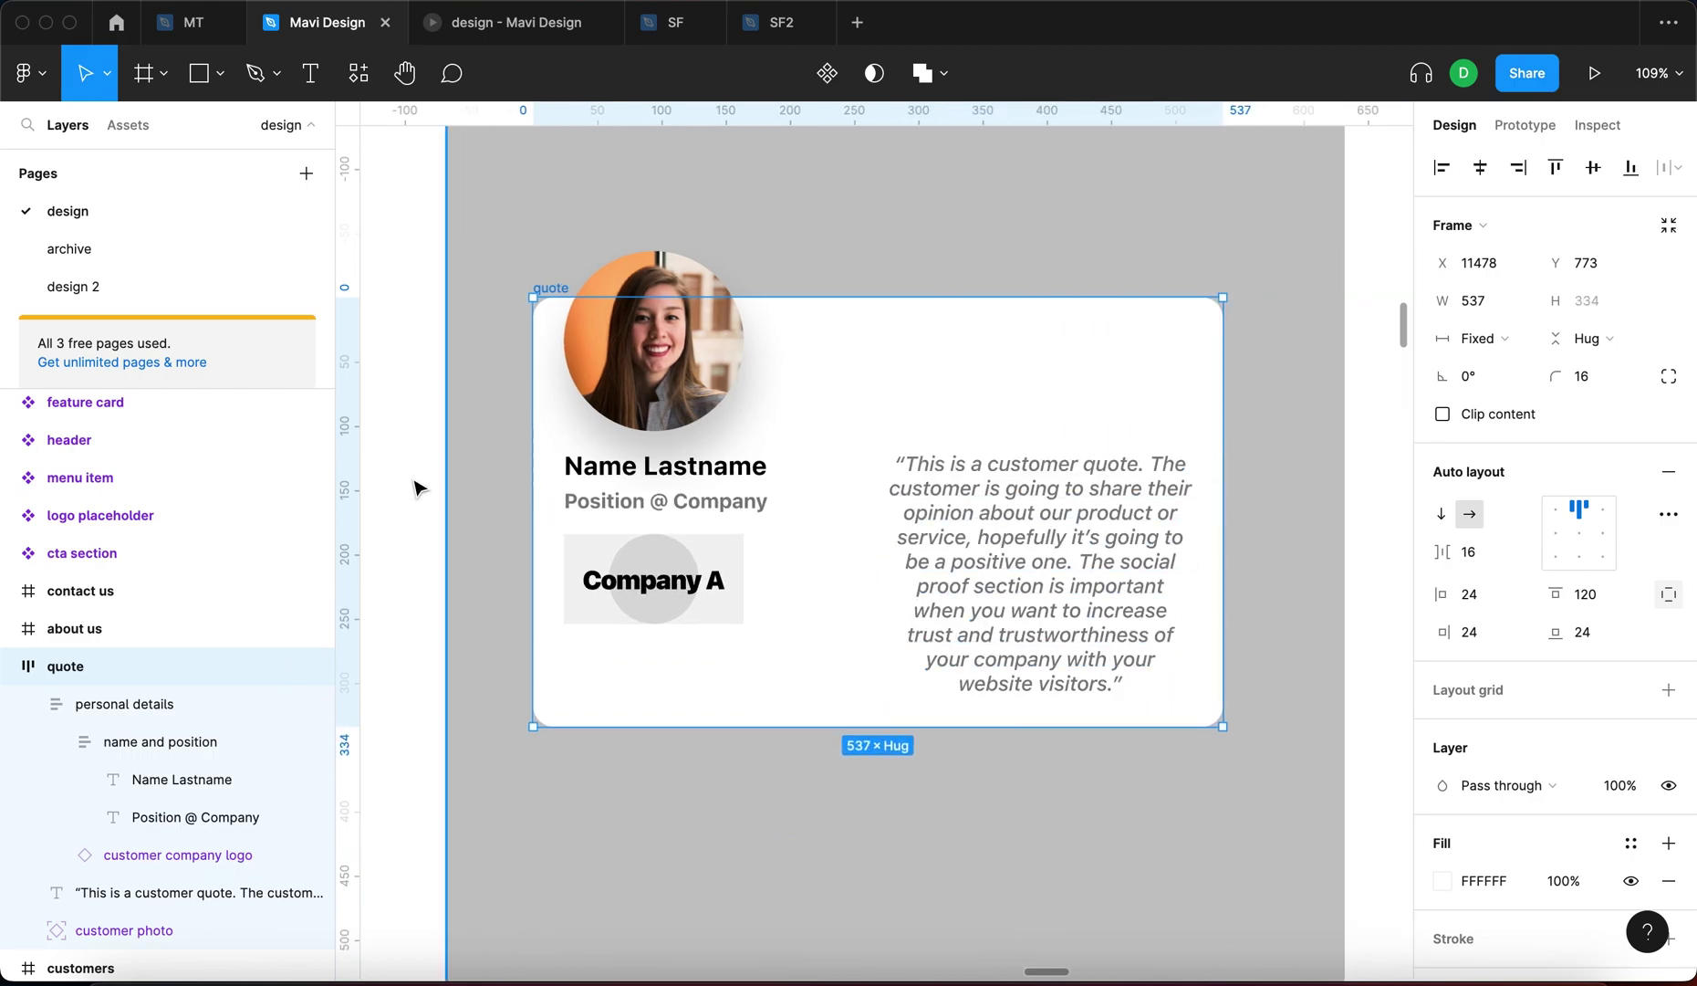
pyautogui.click(713, 515)
pyautogui.scroll(-5, 915, 758)
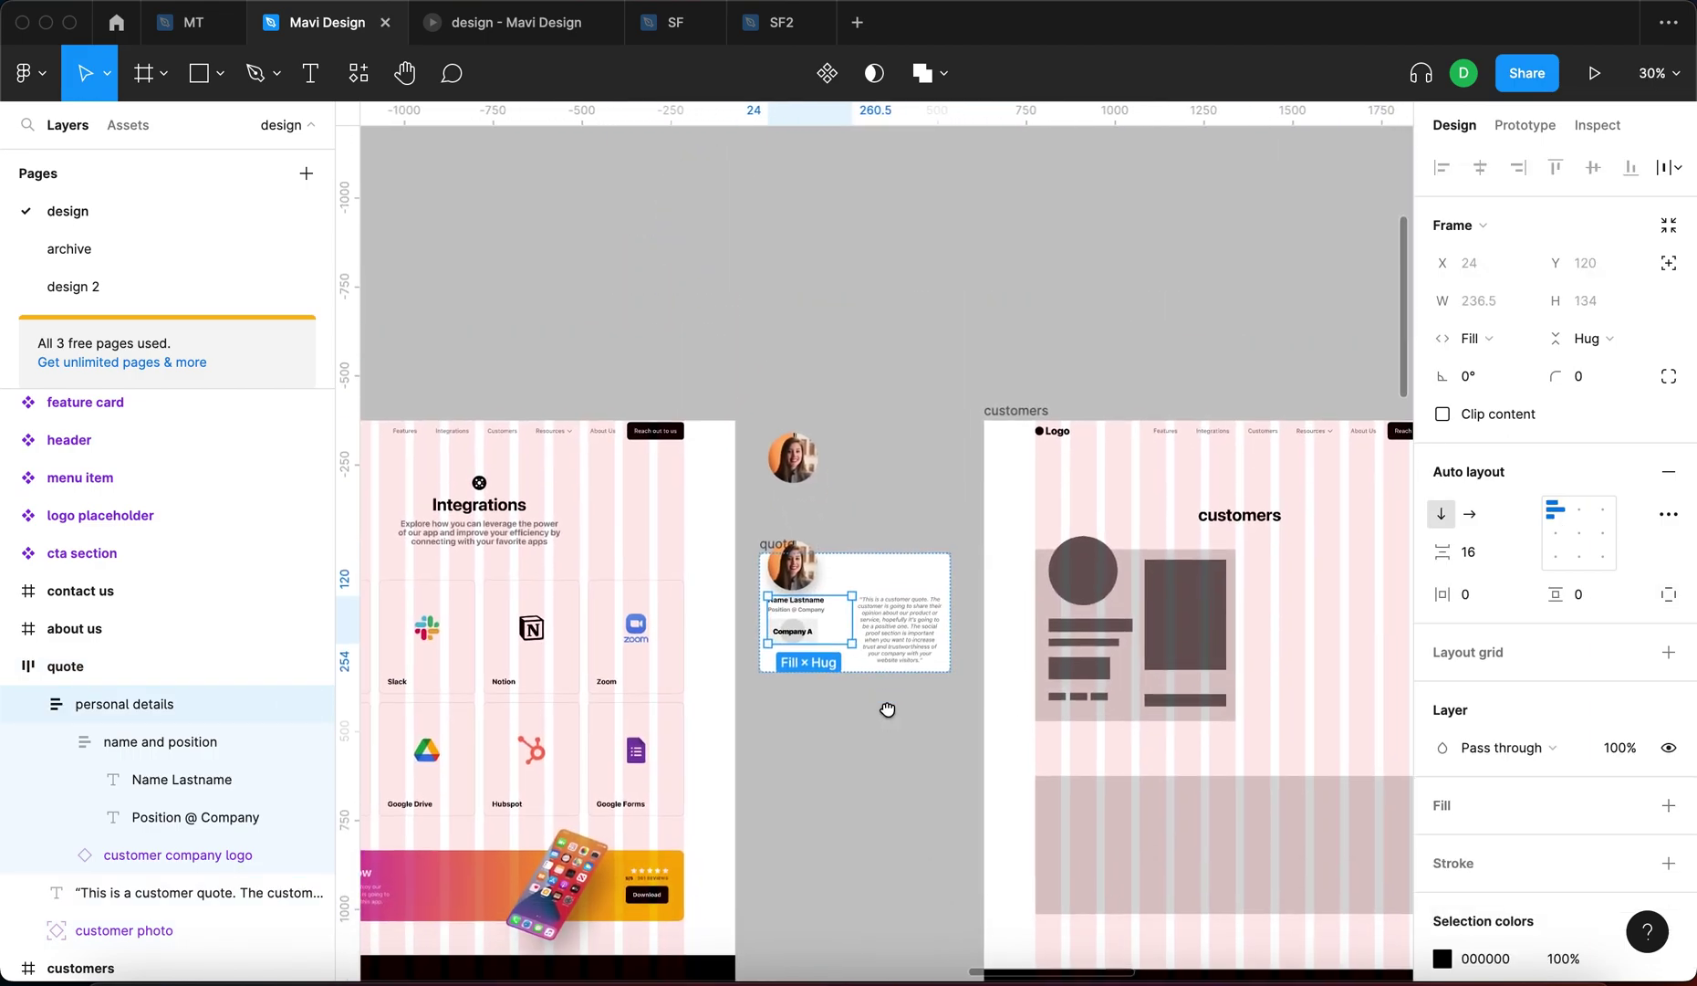
pyautogui.scroll(5, 886, 705)
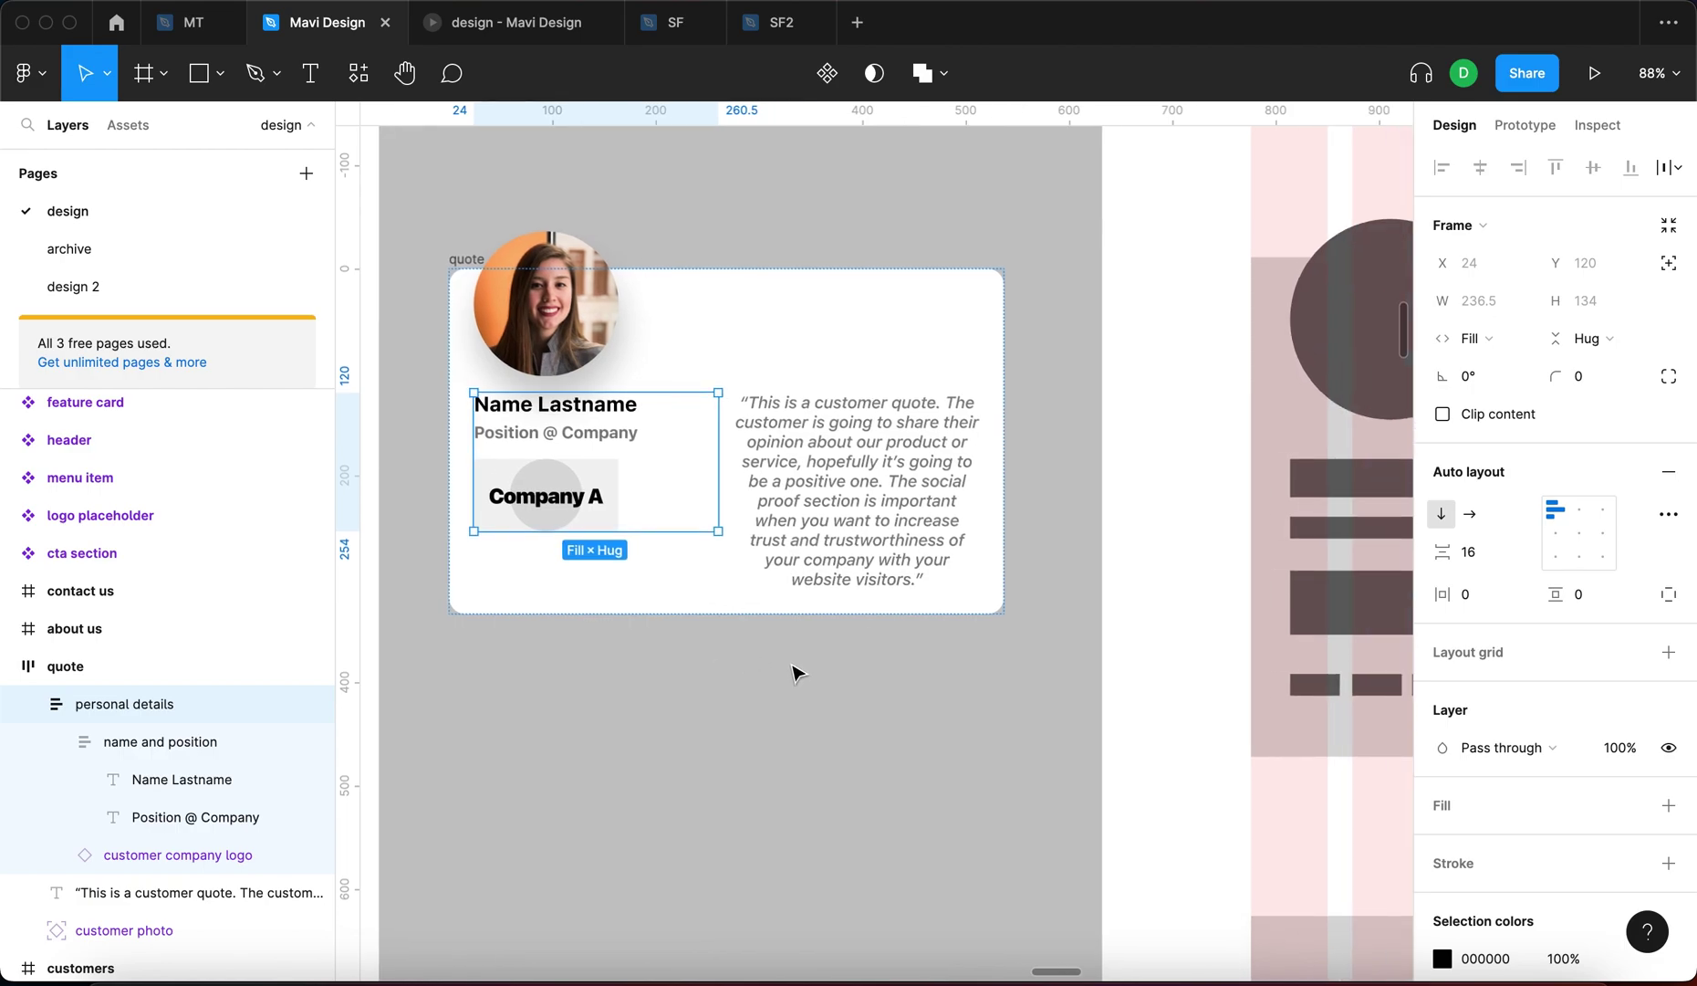
# Try narrowing the quote card to test how the personal details and quote text reflow
pyautogui.click(792, 673)
pyautogui.scroll(-2, 792, 673)
pyautogui.click(584, 408)
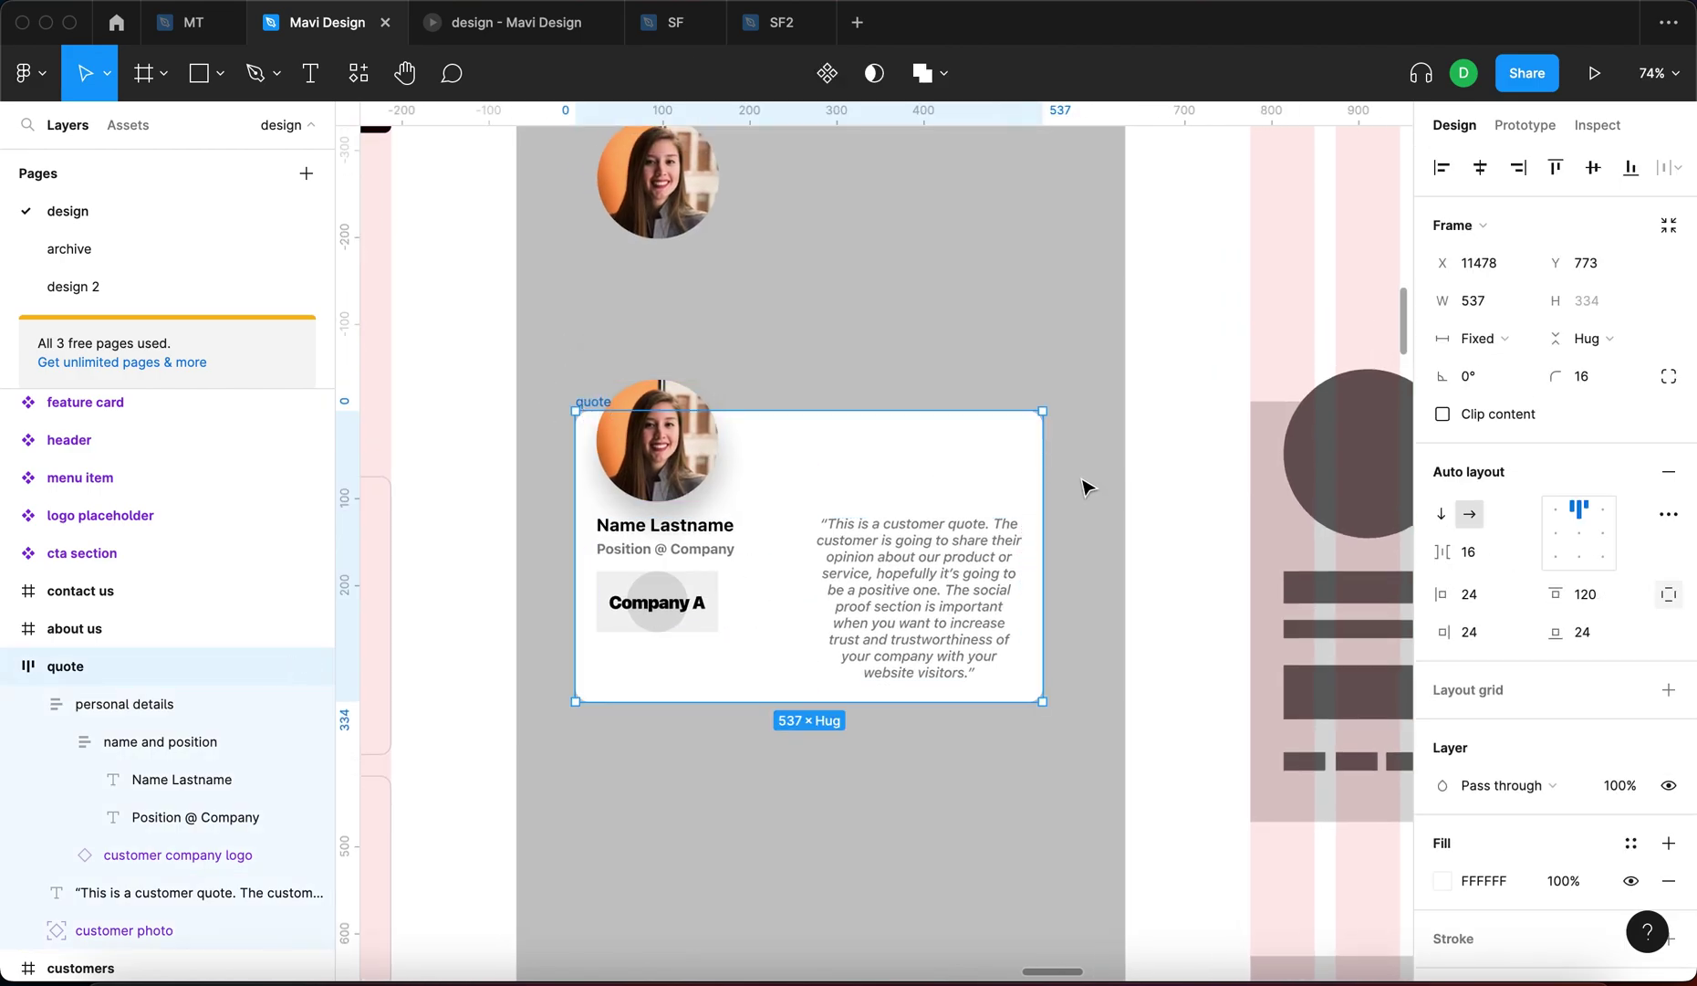
pyautogui.moveTo(1043, 474); pyautogui.dragTo(903, 485)
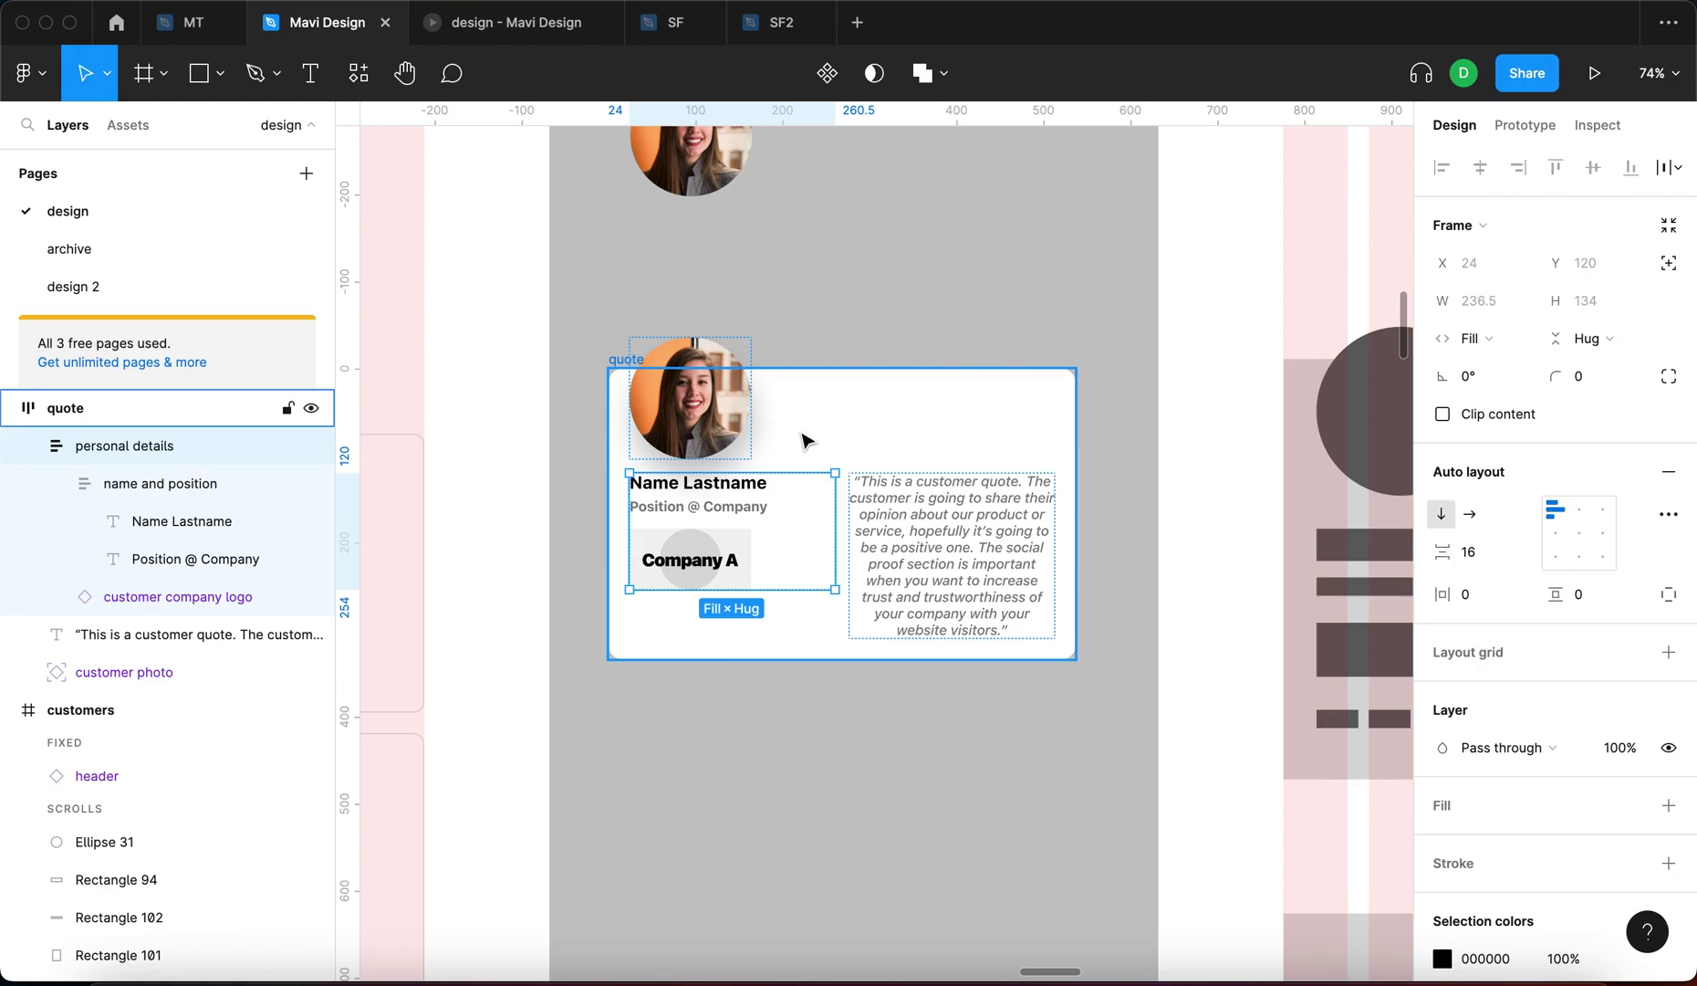
pyautogui.click(867, 349)
pyautogui.hscroll(3, 865, 328)
pyautogui.click(589, 586)
pyautogui.hscroll(-2, 819, 303)
pyautogui.click(940, 547)
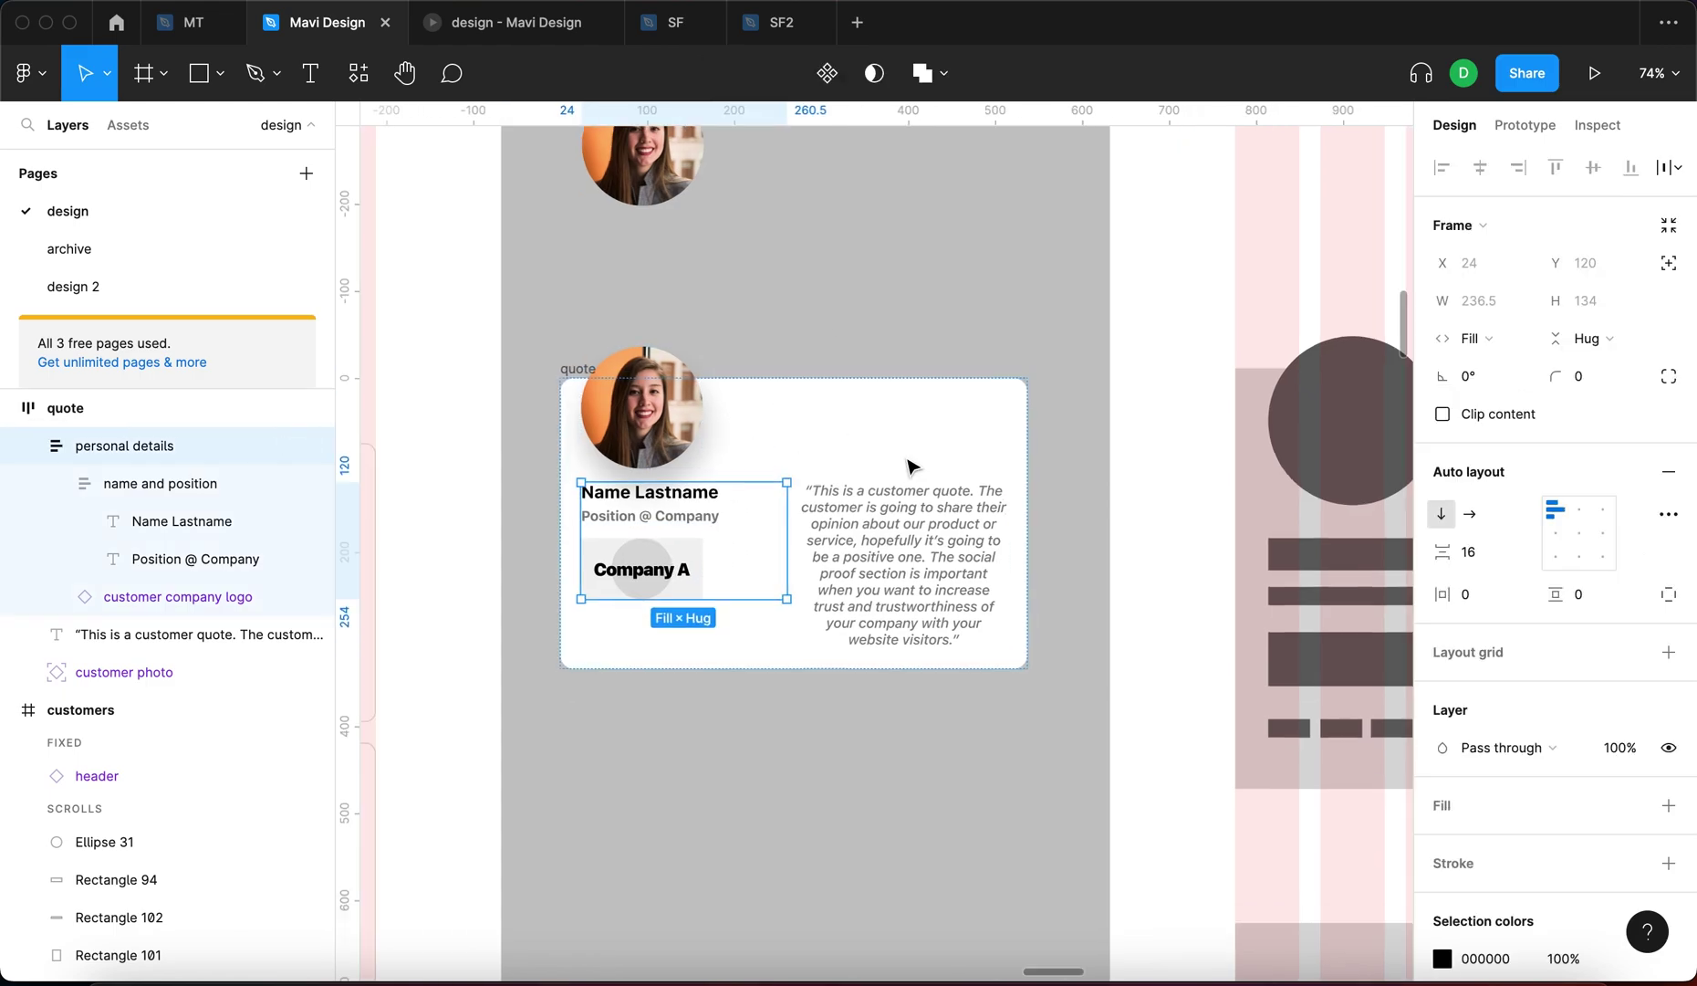
pyautogui.hscroll(3, 943, 561)
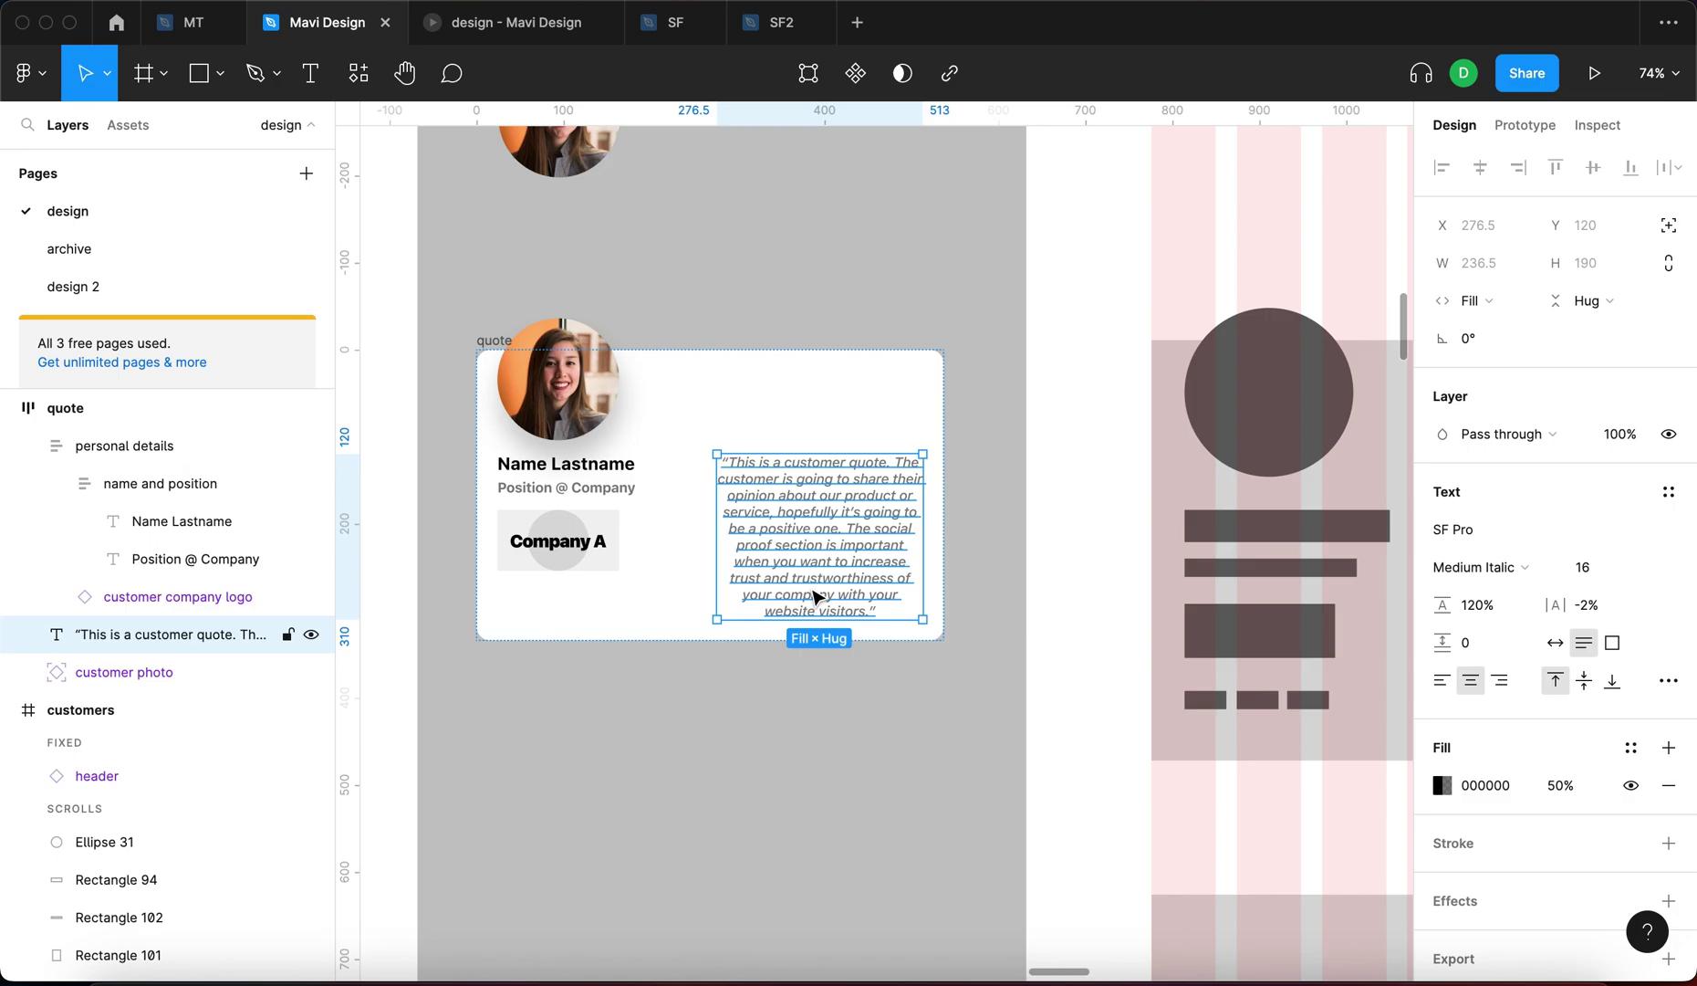
# Set the quote card's top padding to 24
pyautogui.click(490, 341)
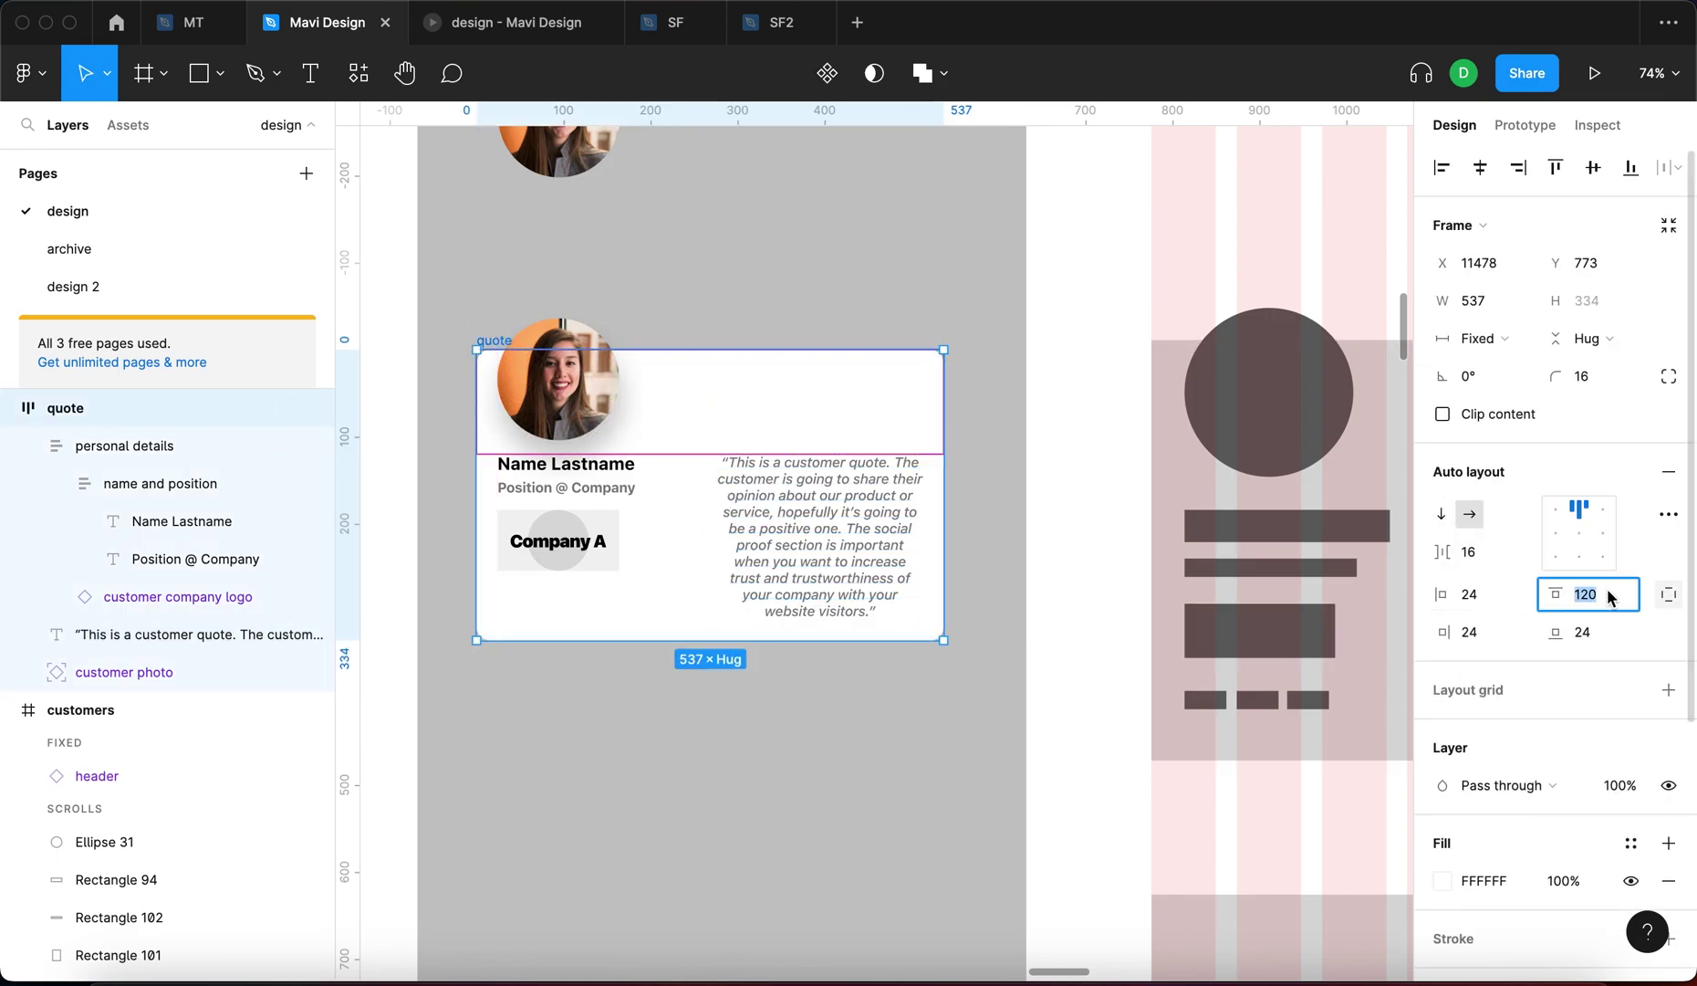
pyautogui.write('24')
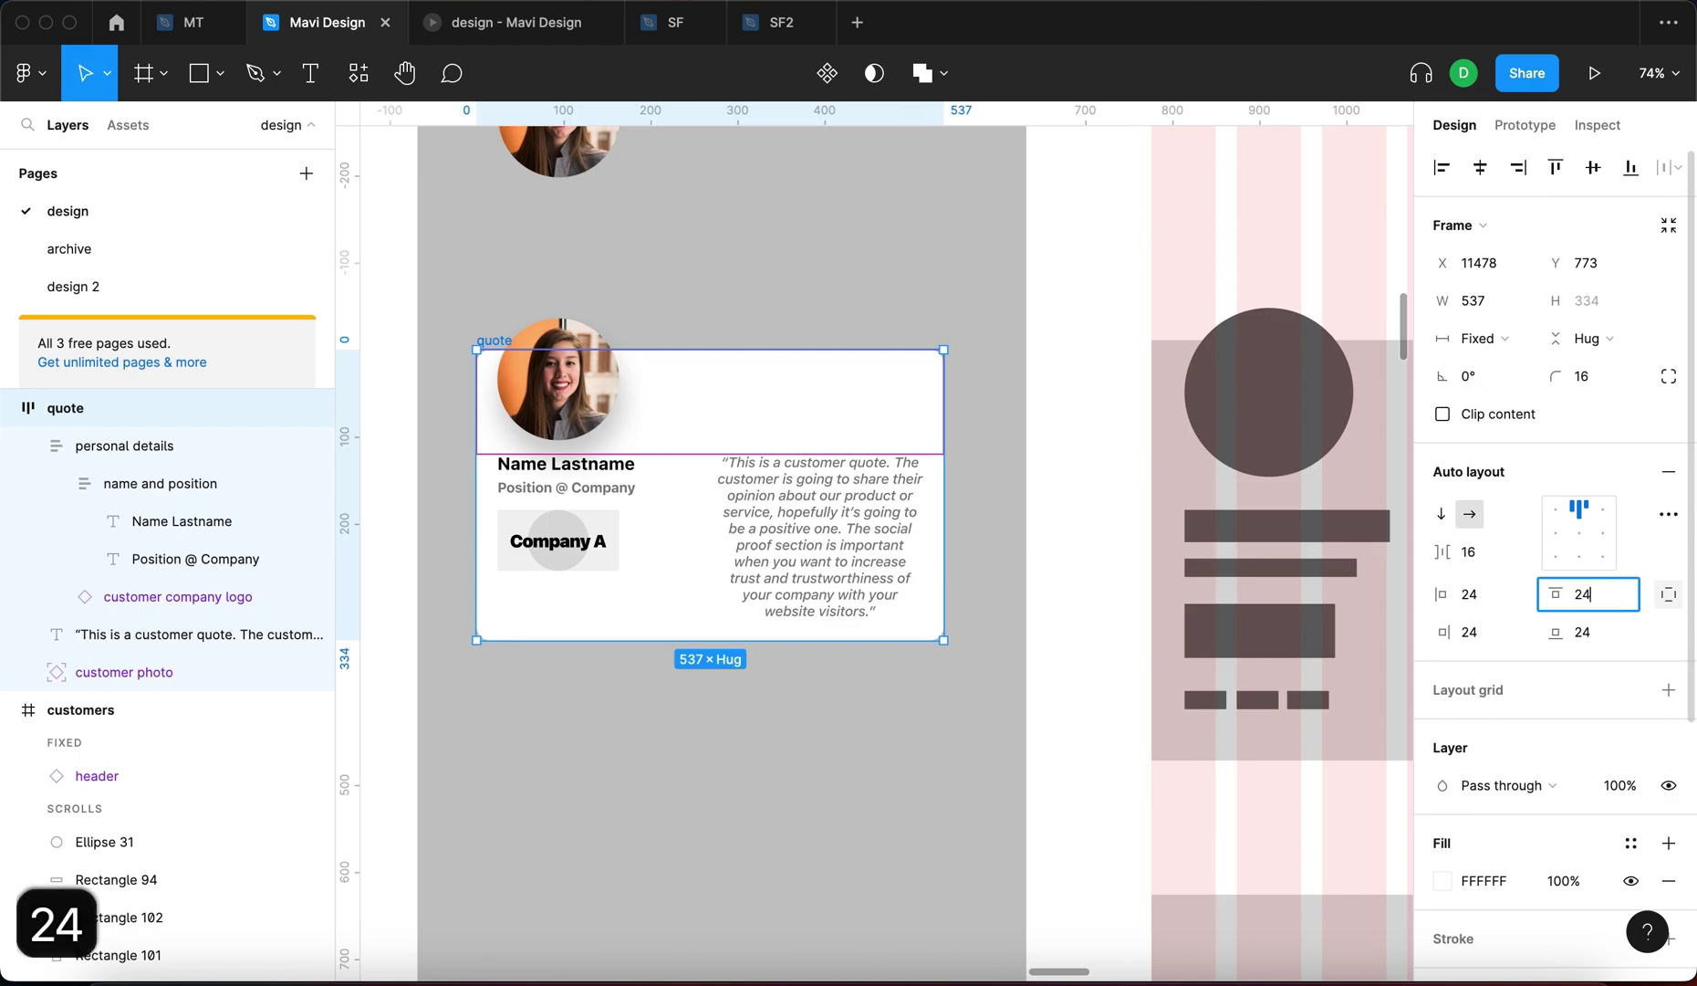
pyautogui.press('Return')
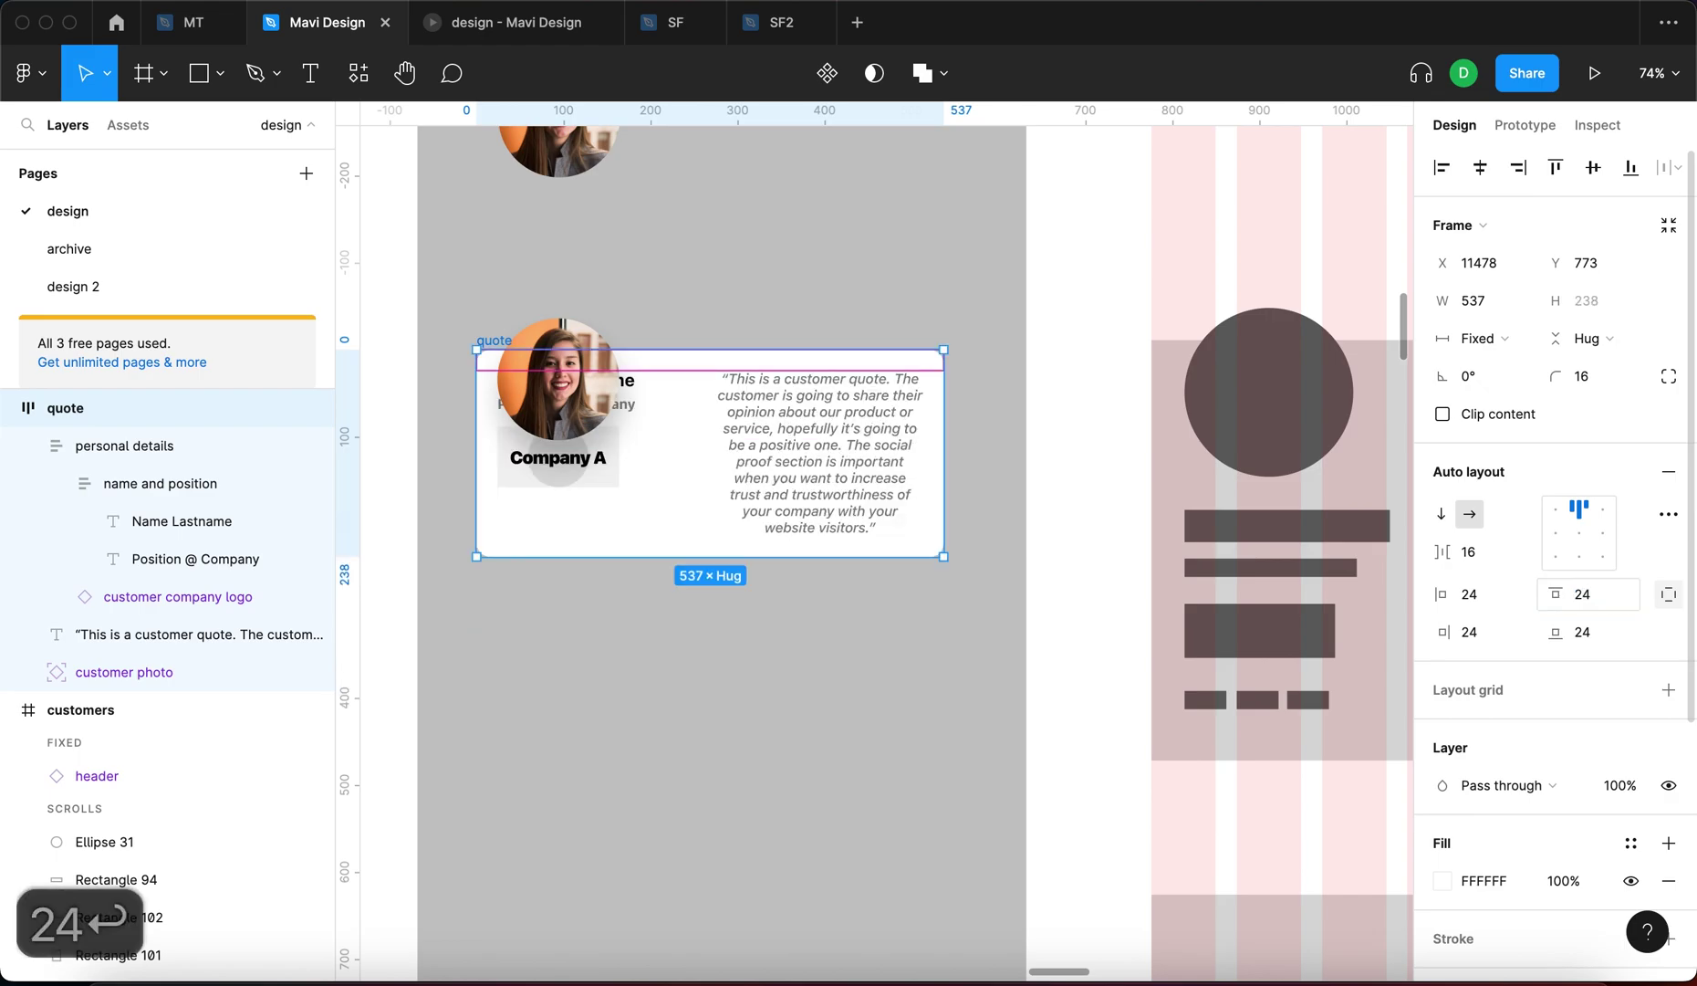
pyautogui.click(415, 305)
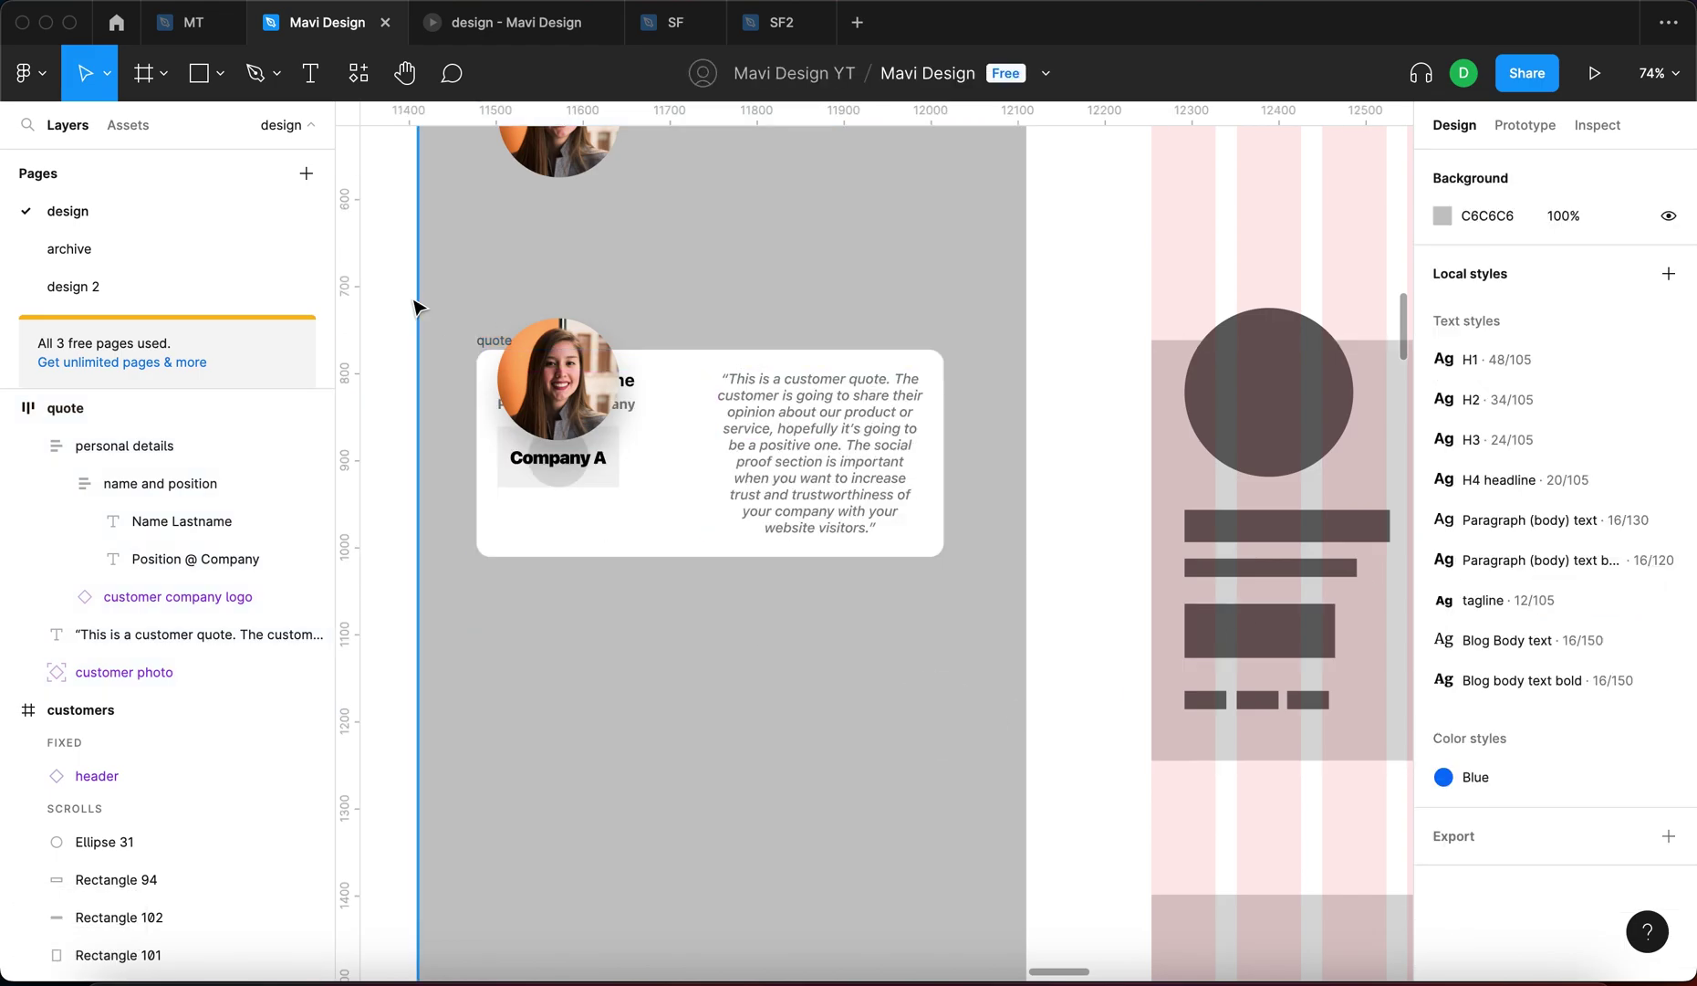
# Try narrowing the quote card to 415 px wide, and undo the resize
pyautogui.click(474, 334)
pyautogui.moveTo(944, 381); pyautogui.dragTo(755, 399)
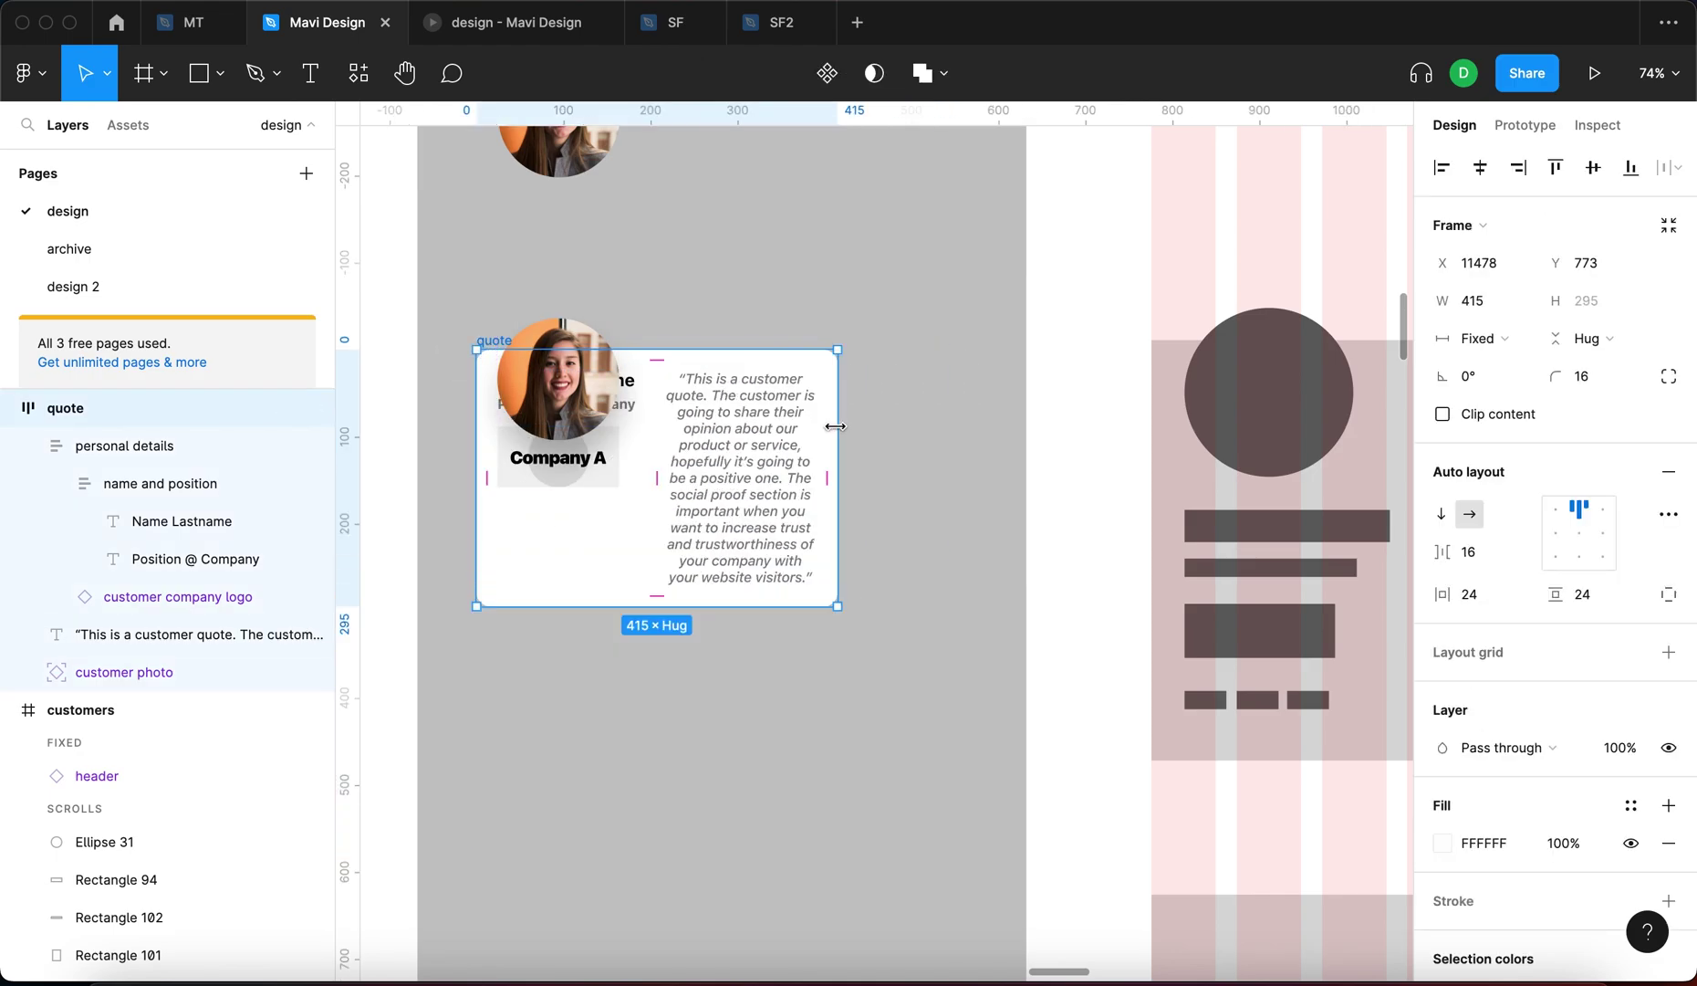
pyautogui.press('super+z')
pyautogui.click(825, 273)
pyautogui.scroll(-1, 655, 413)
# Narrow the quote card slightly and set the top padding of its personal details frame to 96
pyautogui.click(491, 340)
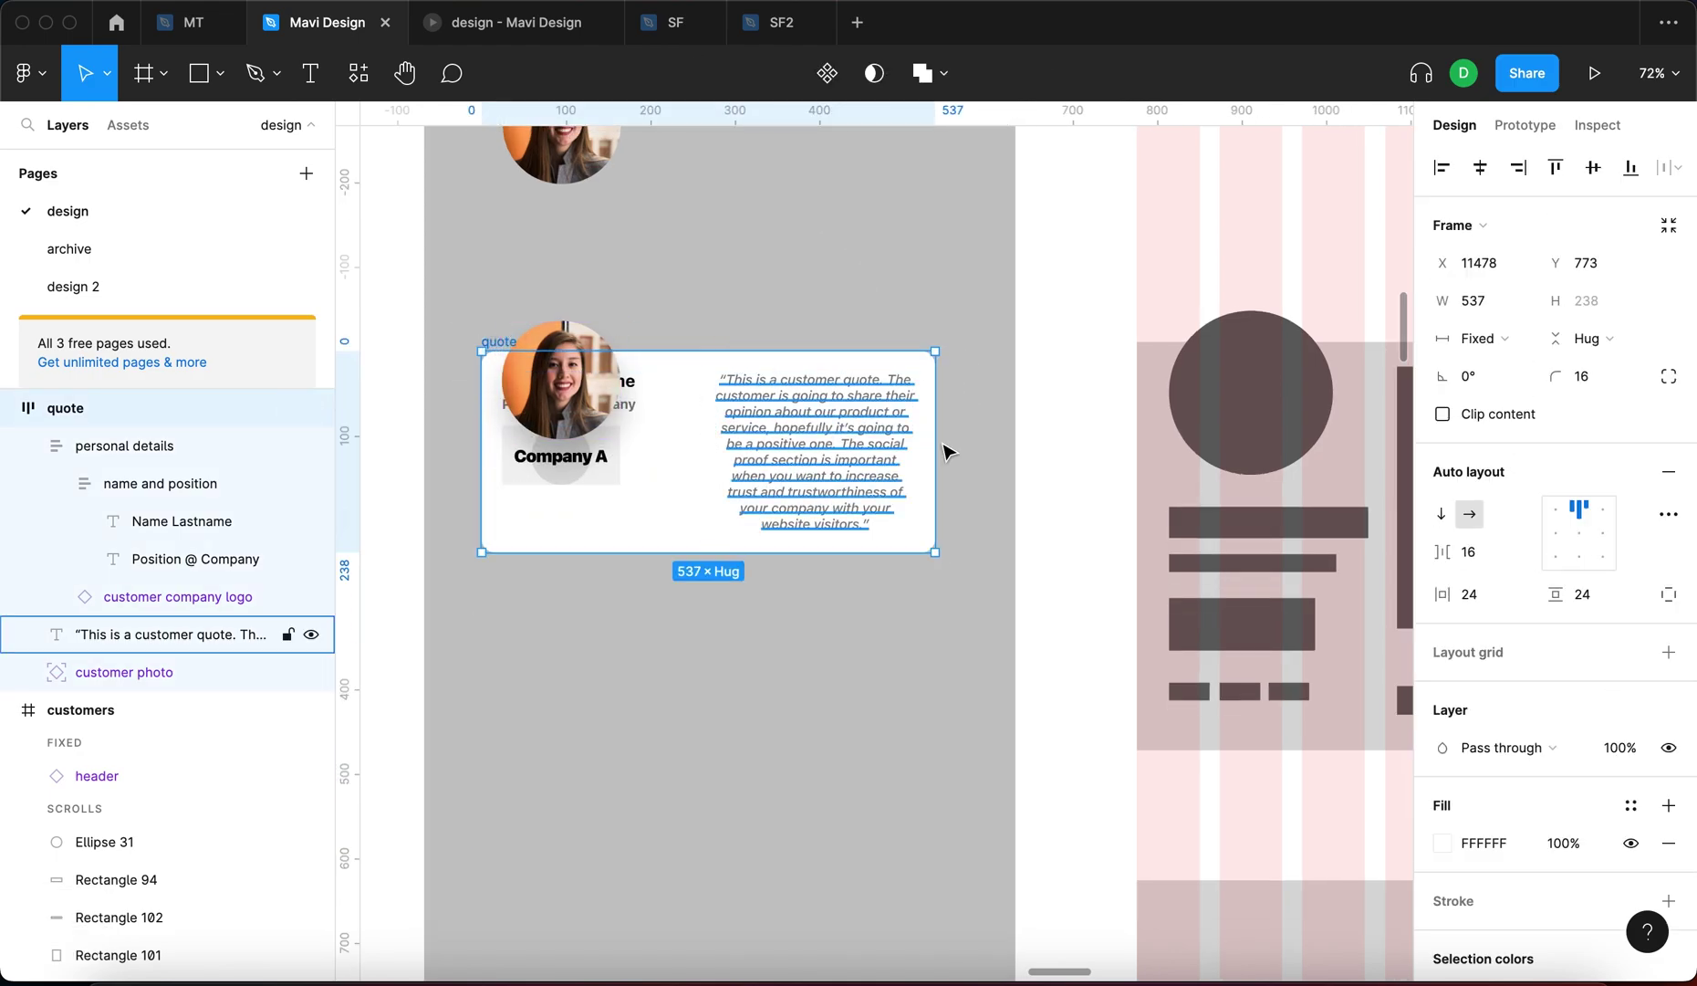
pyautogui.moveTo(935, 420); pyautogui.dragTo(909, 419)
pyautogui.click(628, 484)
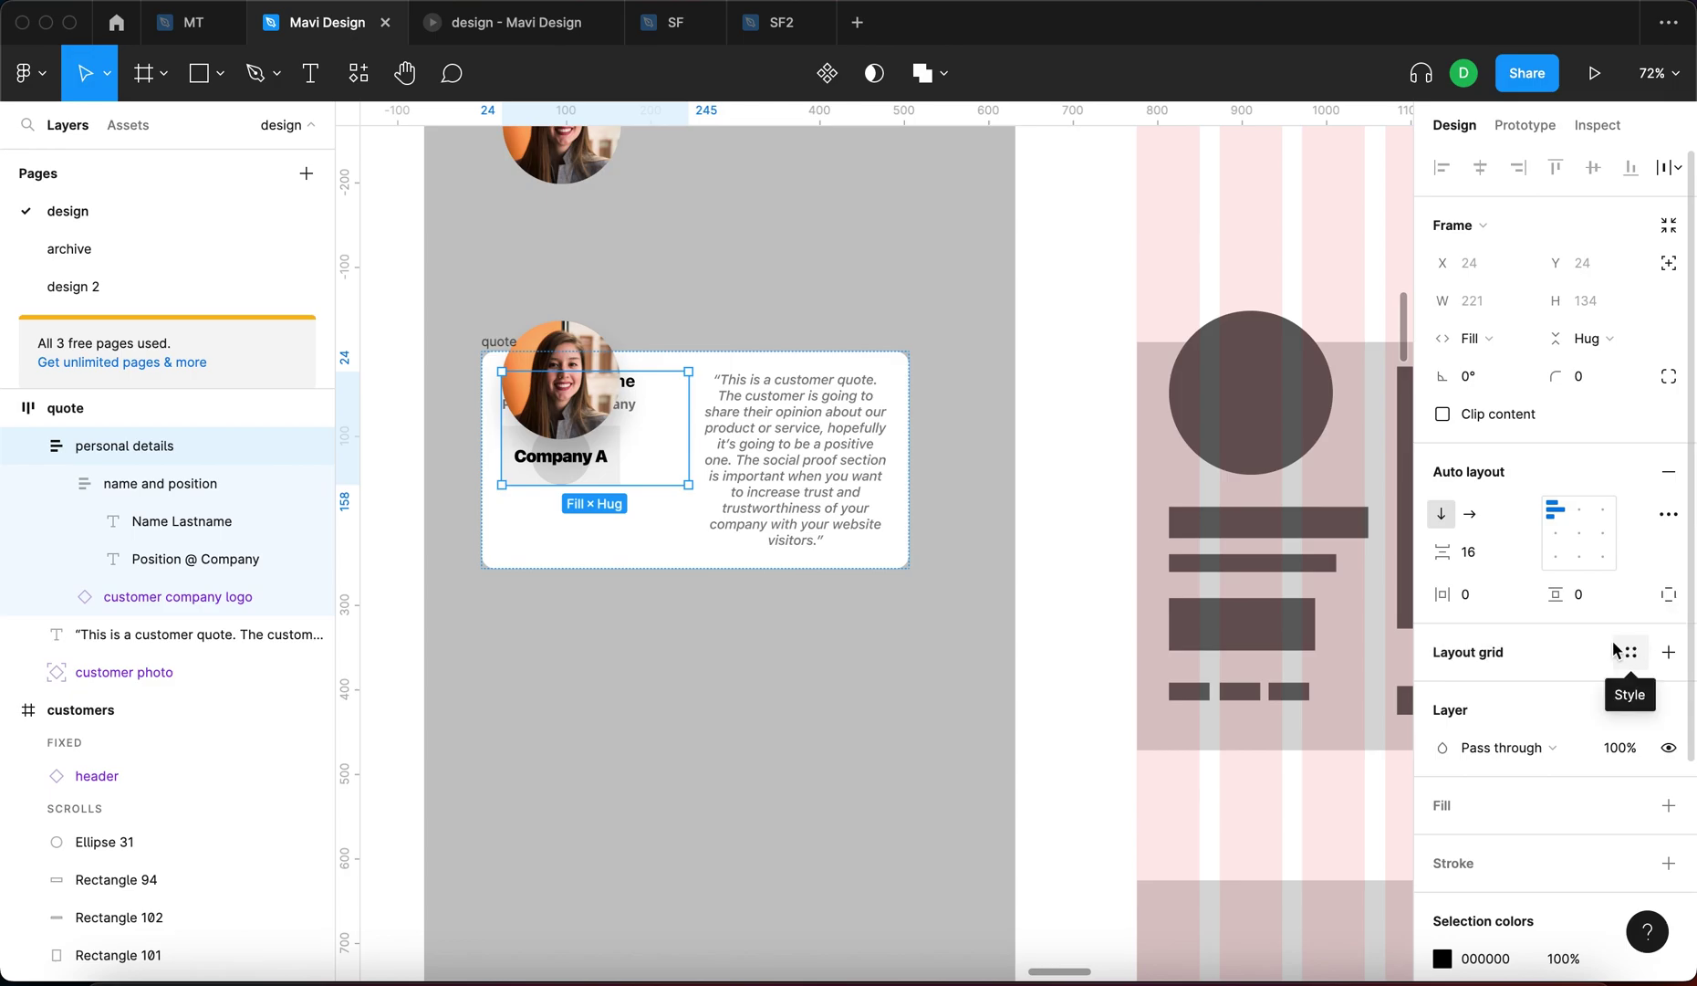
pyautogui.click(1668, 594)
pyautogui.click(1618, 596)
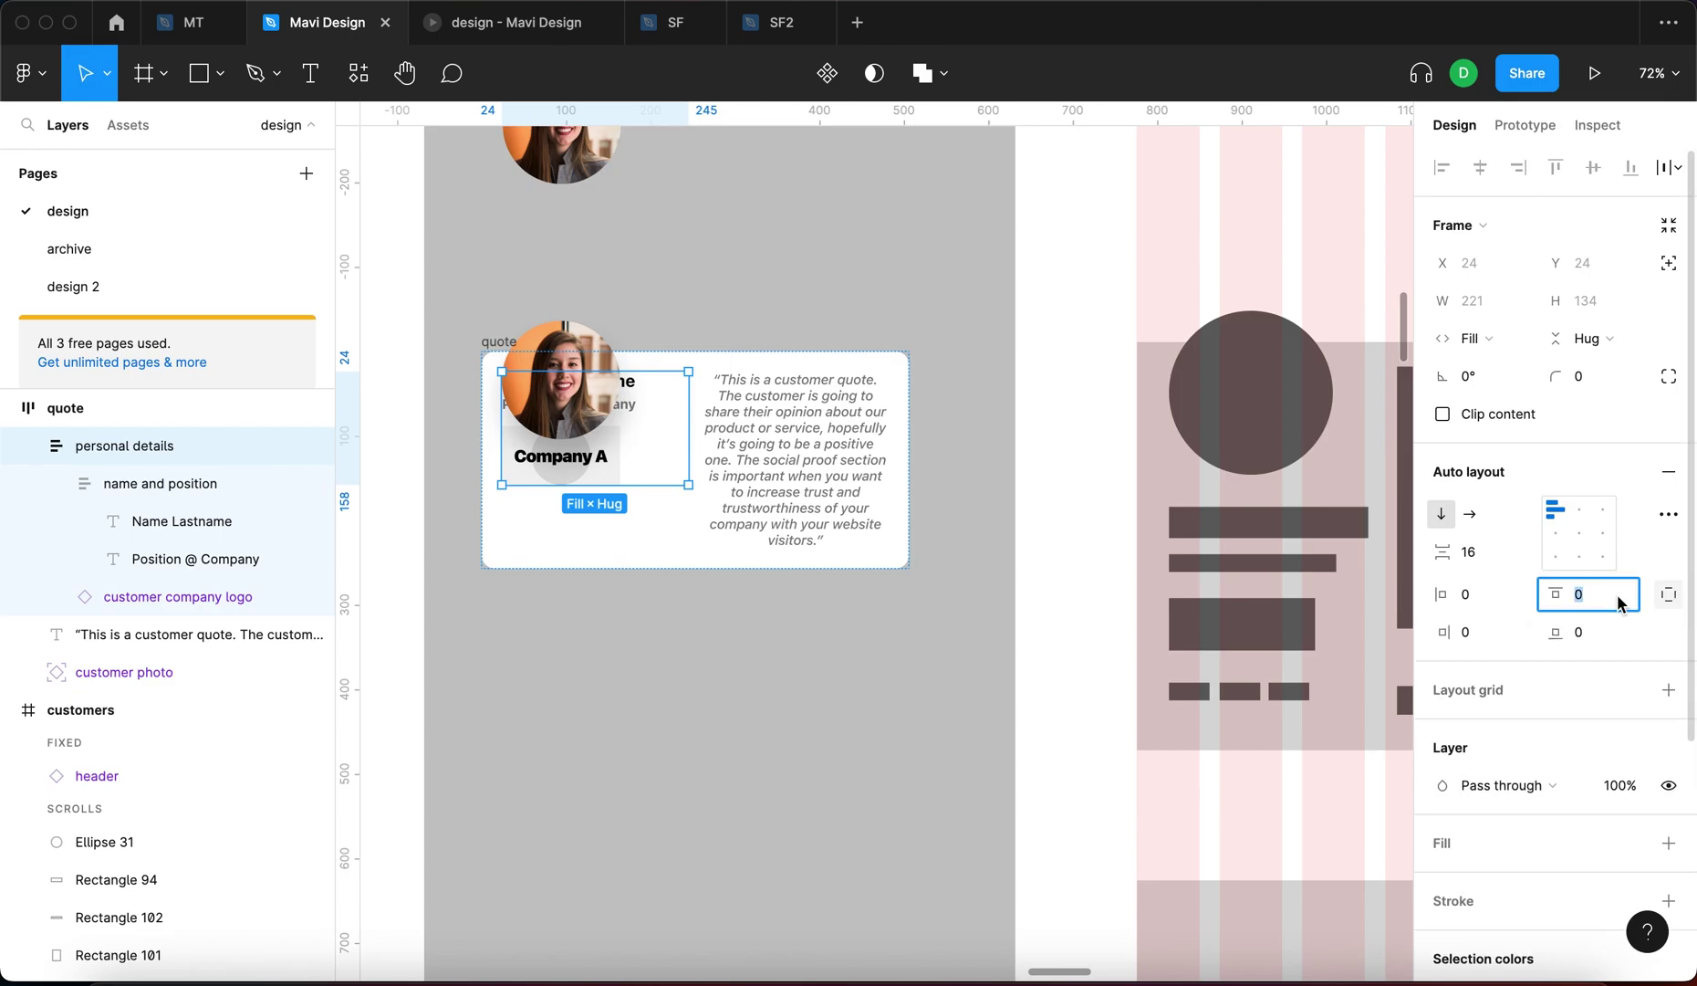
pyautogui.write('100')
pyautogui.press('Return')
pyautogui.press('Down')
pyautogui.press('Down')
pyautogui.press('Down')
pyautogui.press('Down')
pyautogui.press('Return')
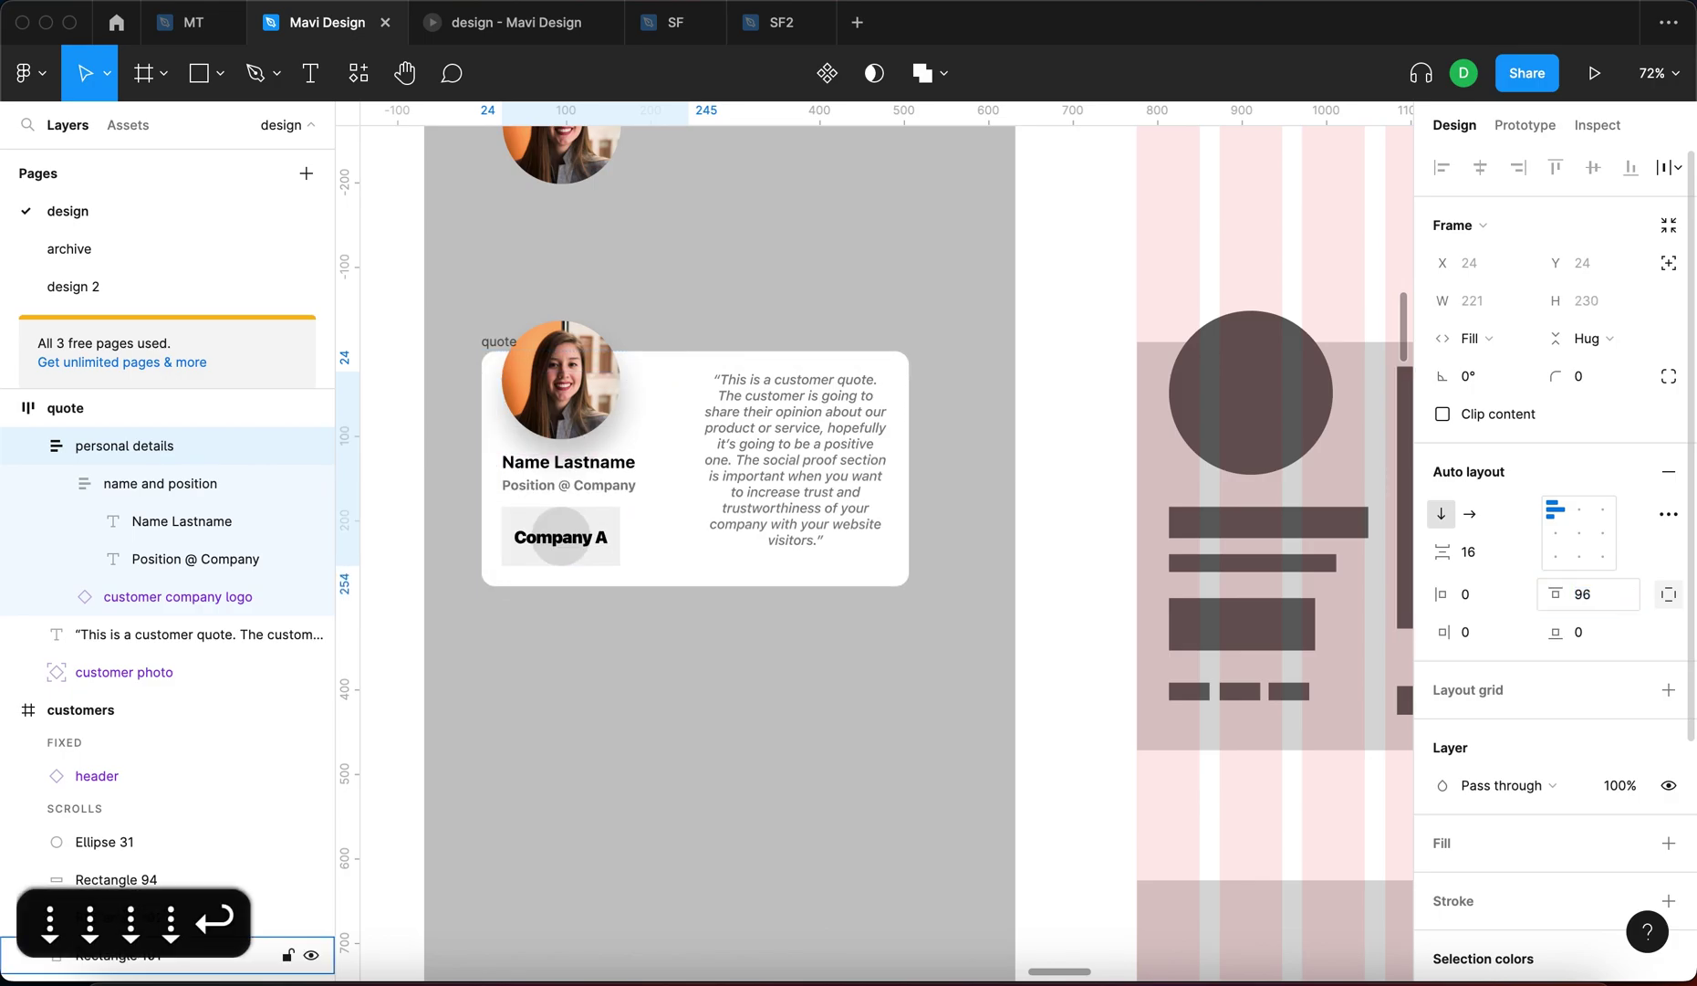
# Narrow the quote card to 452 px wide and move it to X 11518, Y 822
pyautogui.click(949, 493)
pyautogui.click(496, 341)
pyautogui.moveTo(907, 398); pyautogui.dragTo(864, 402)
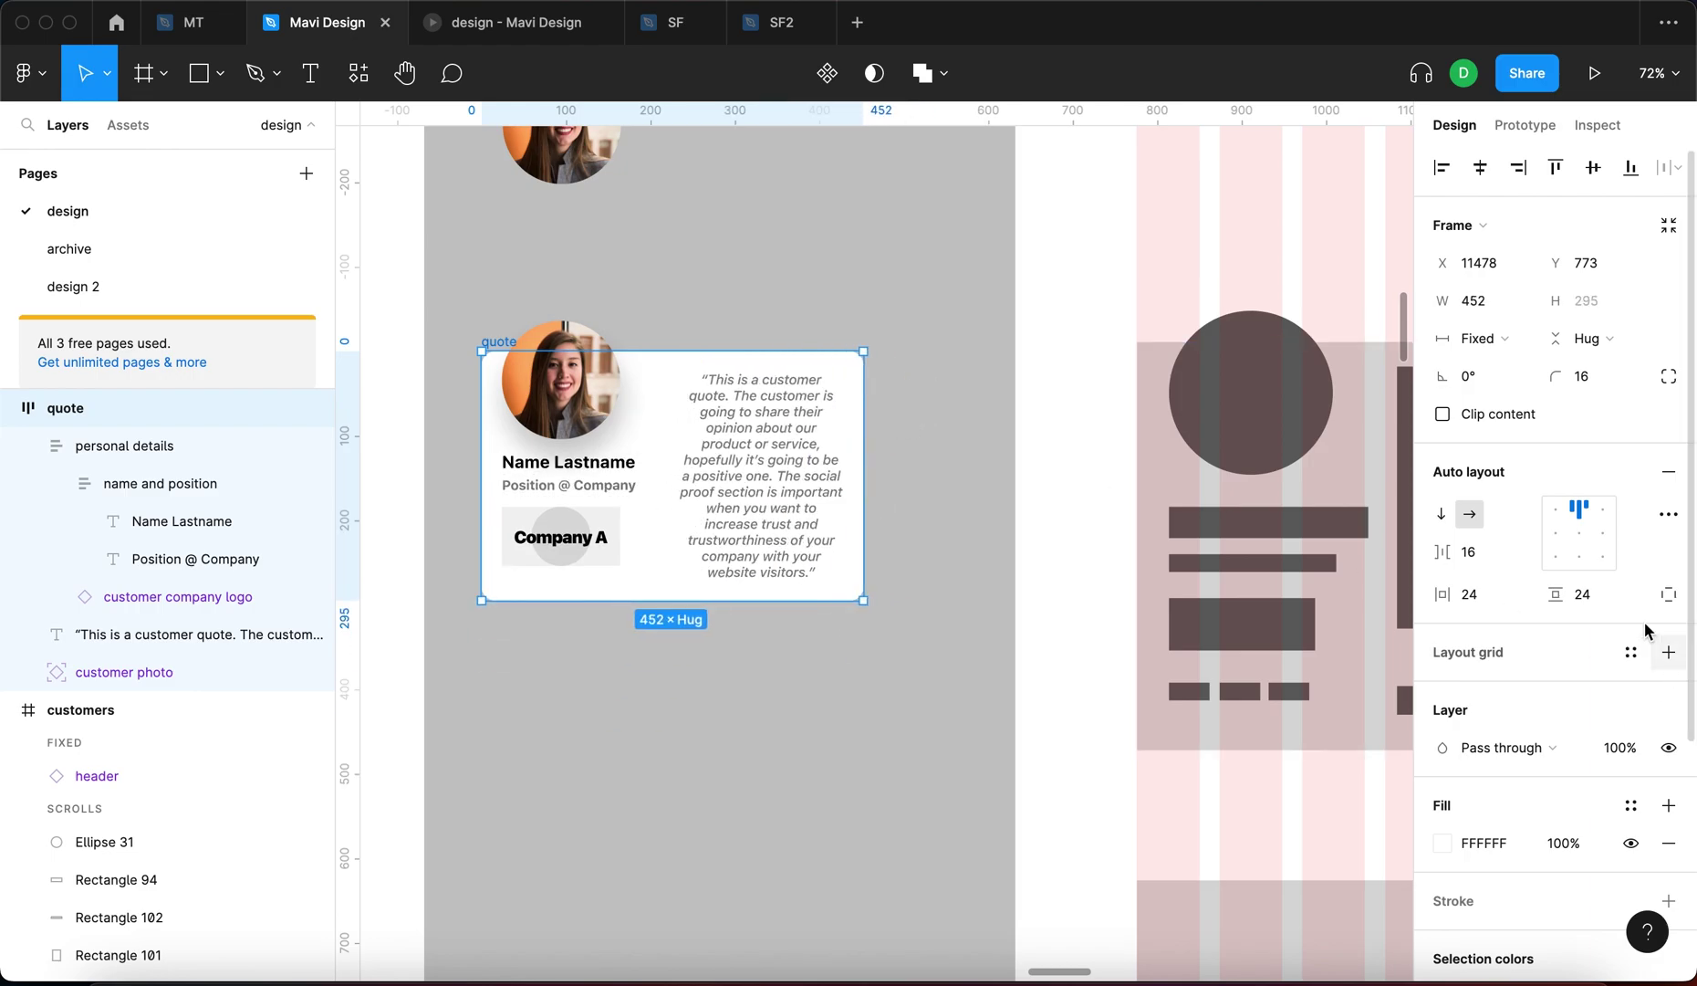
pyautogui.moveTo(499, 347); pyautogui.dragTo(533, 389)
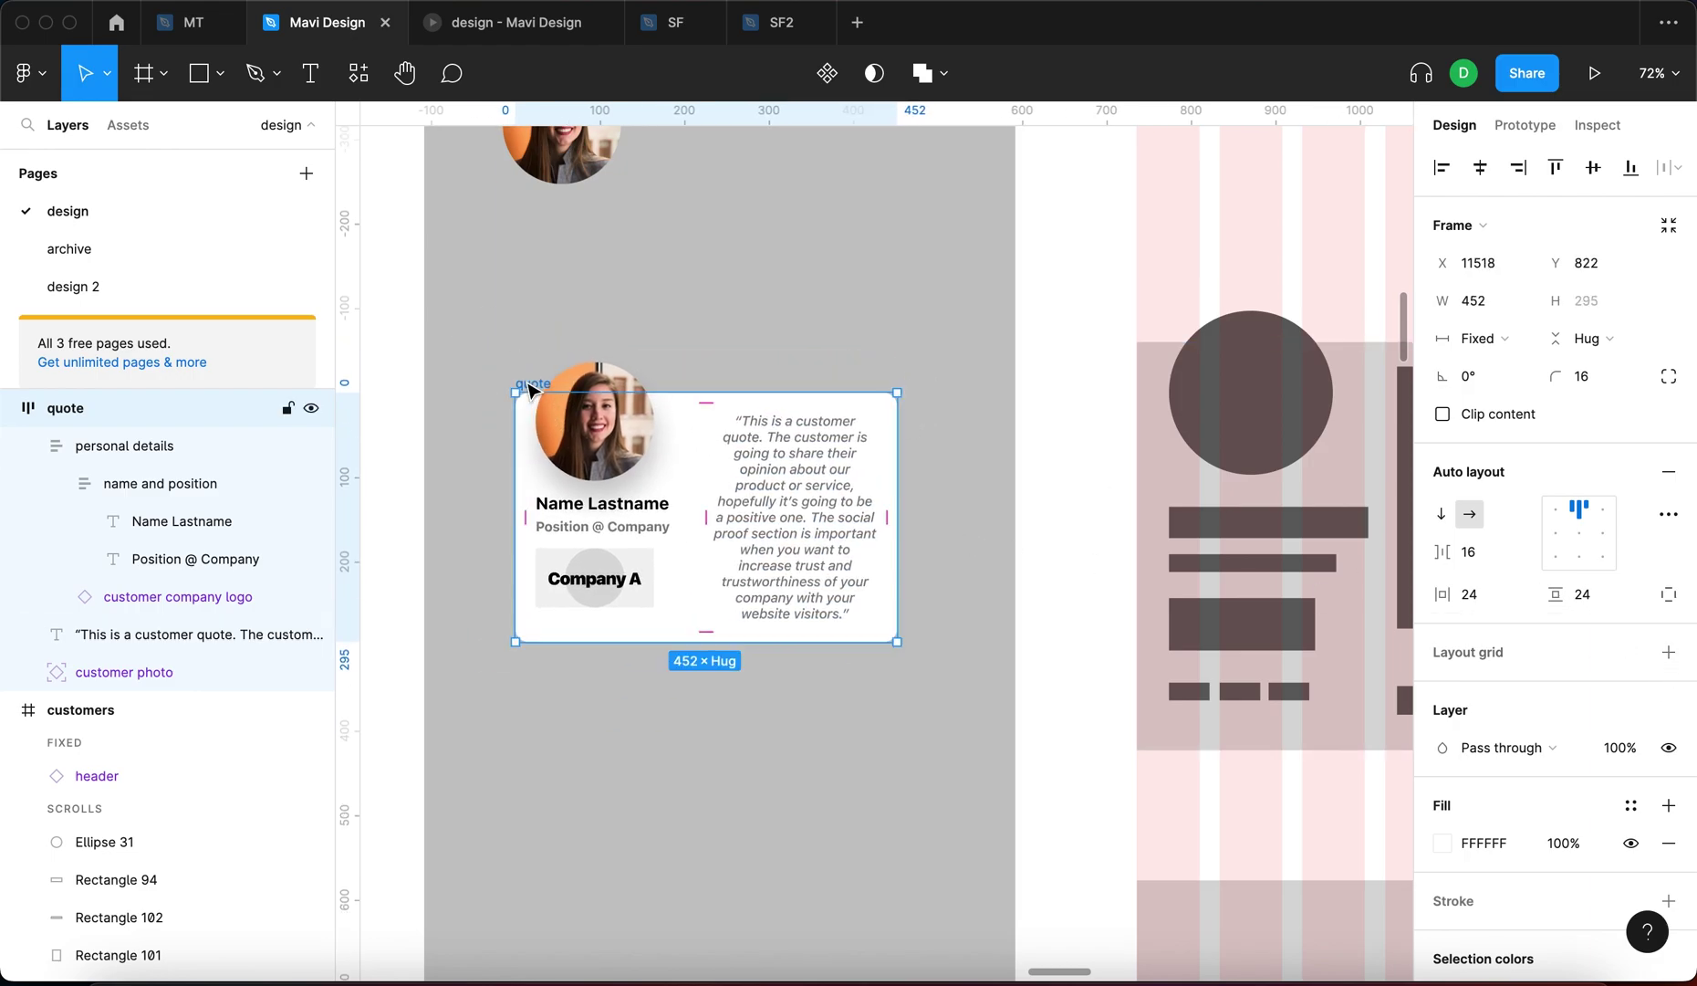
# Inspect the quote card's padding values on its top, right, left and bottom sides
pyautogui.click(772, 407)
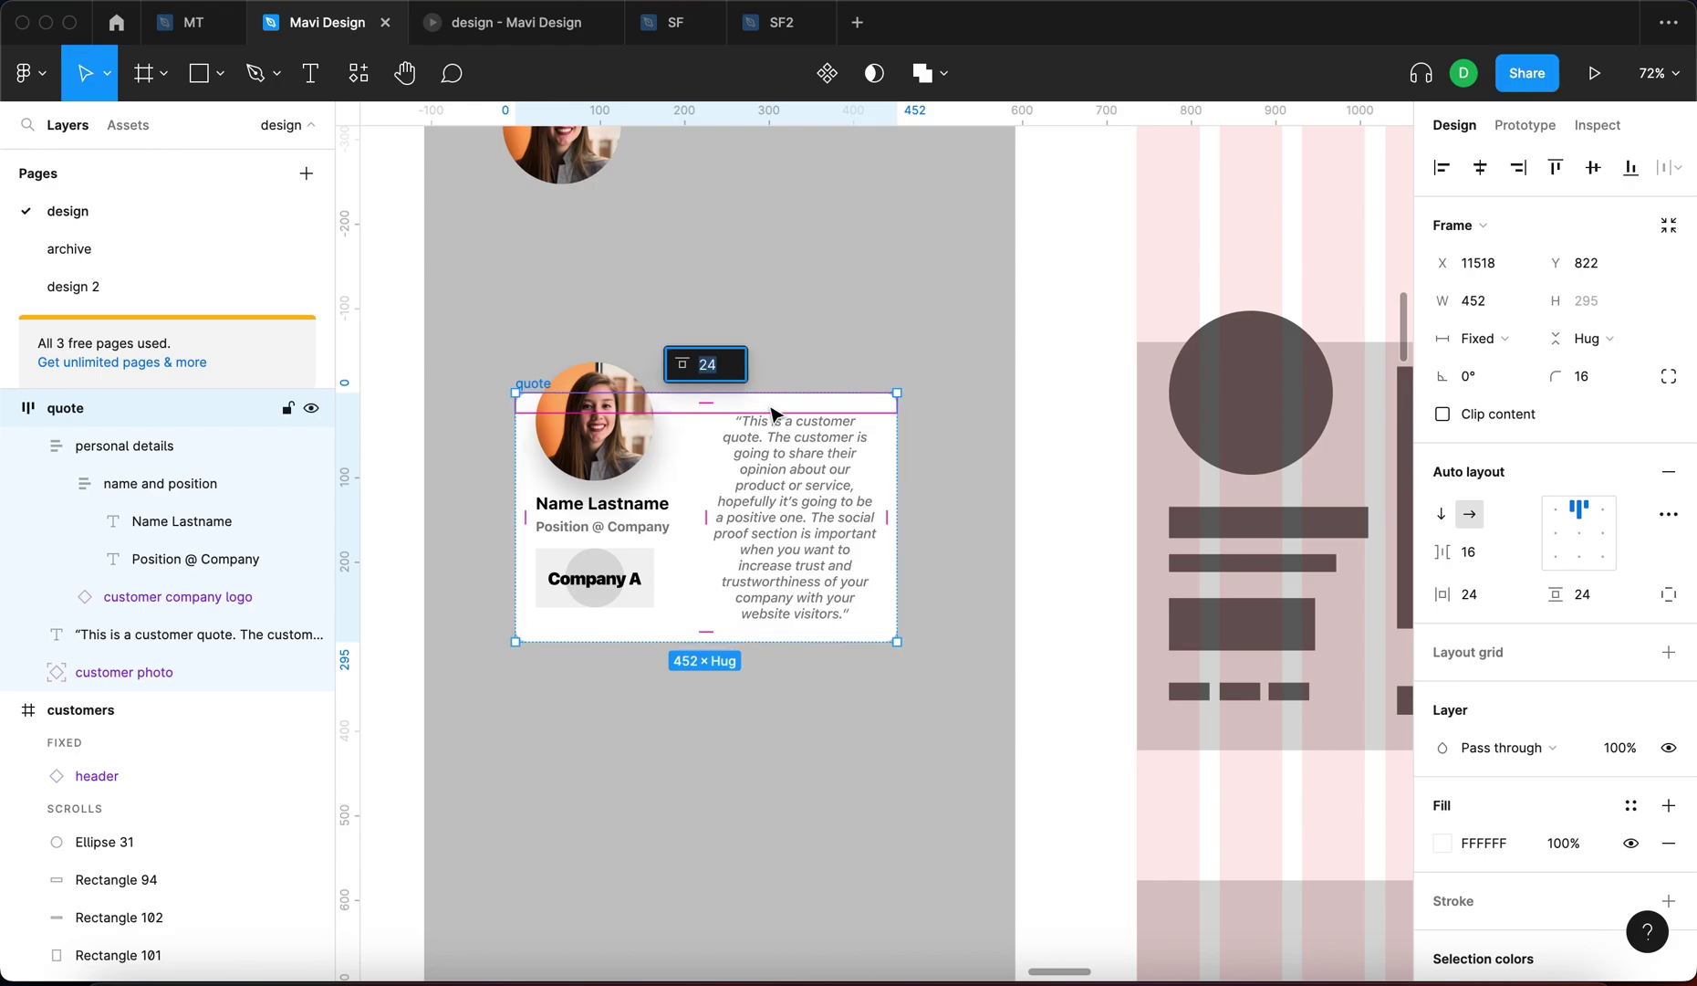
pyautogui.click(889, 472)
pyautogui.click(529, 482)
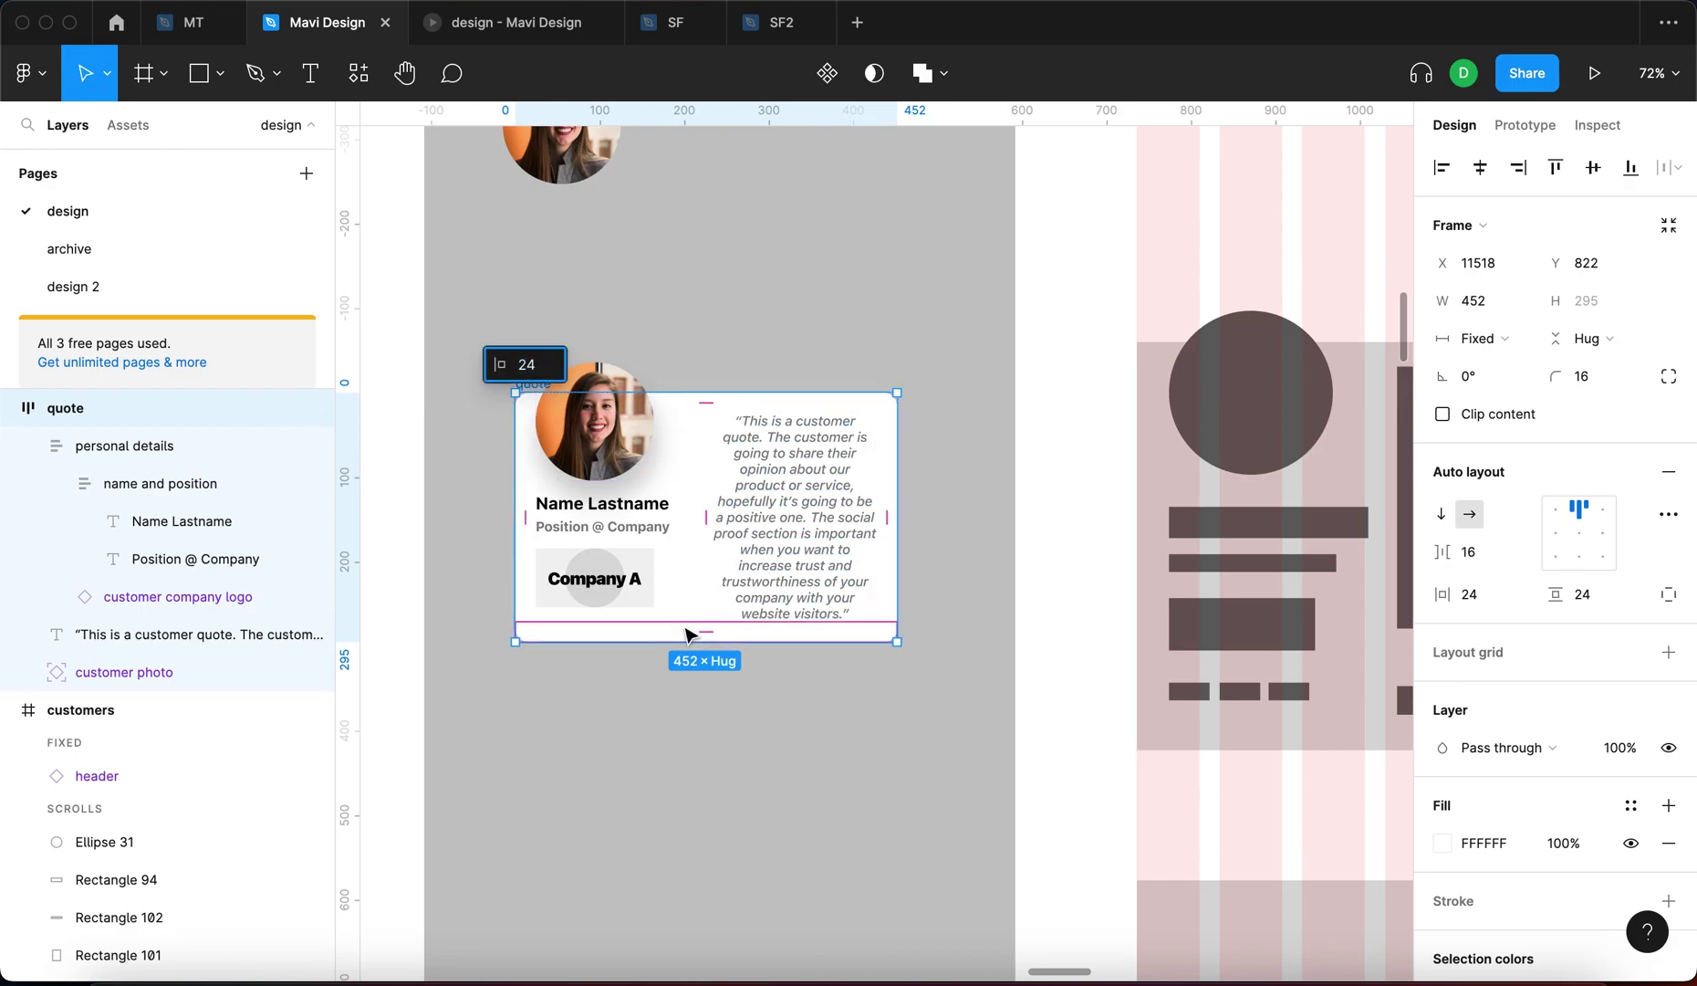
pyautogui.click(652, 631)
pyautogui.click(652, 708)
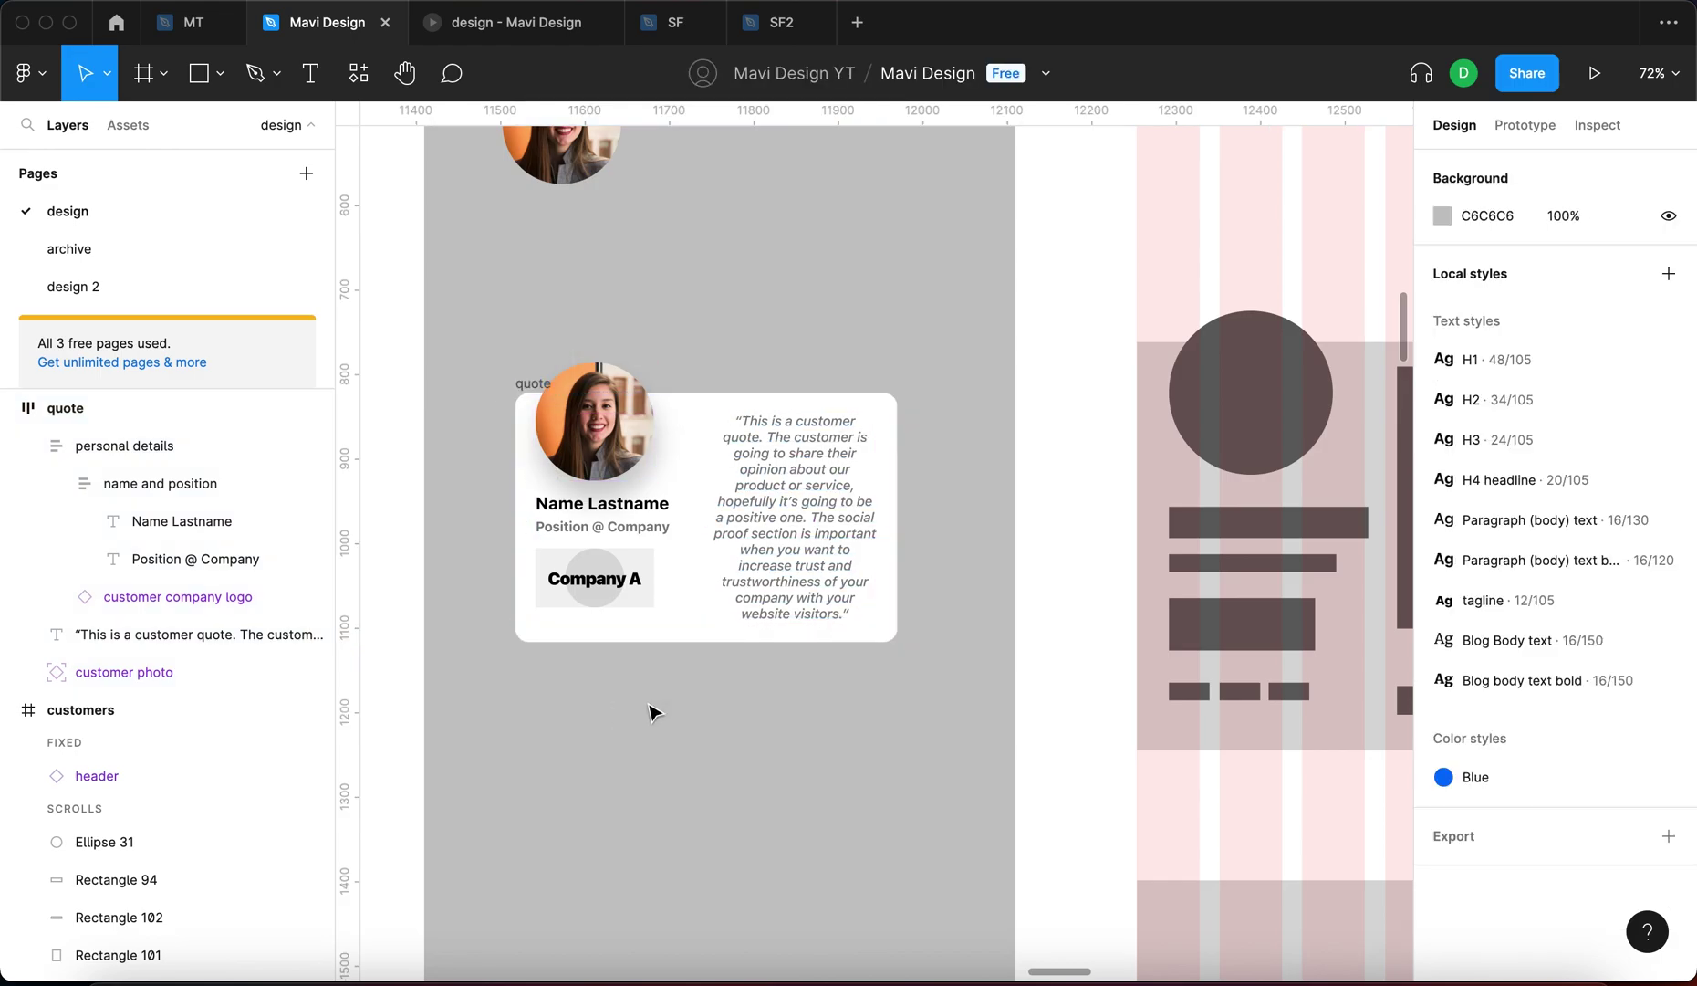
# Examine the quote card's structure by selecting its personal details frame, quote text and absolutely positioned customer photo
pyautogui.click(528, 386)
pyautogui.click(609, 557)
pyautogui.click(777, 516)
pyautogui.click(611, 563)
pyautogui.click(766, 526)
pyautogui.click(639, 554)
pyautogui.click(757, 526)
pyautogui.click(642, 553)
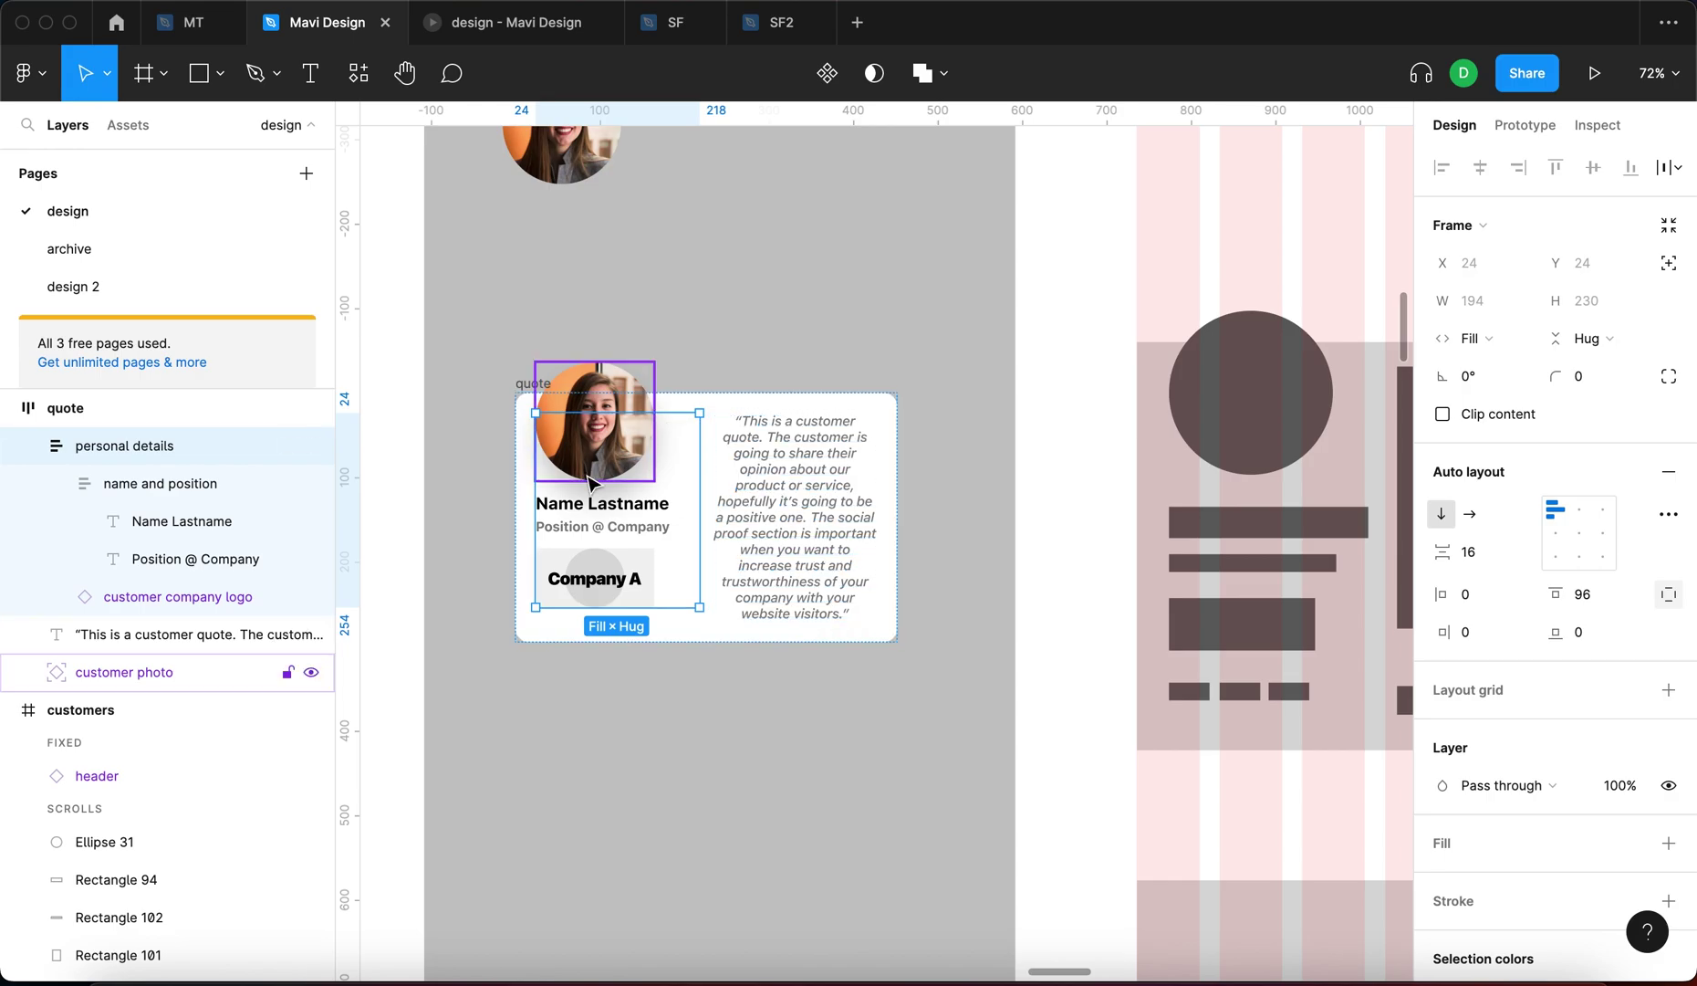
pyautogui.click(602, 367)
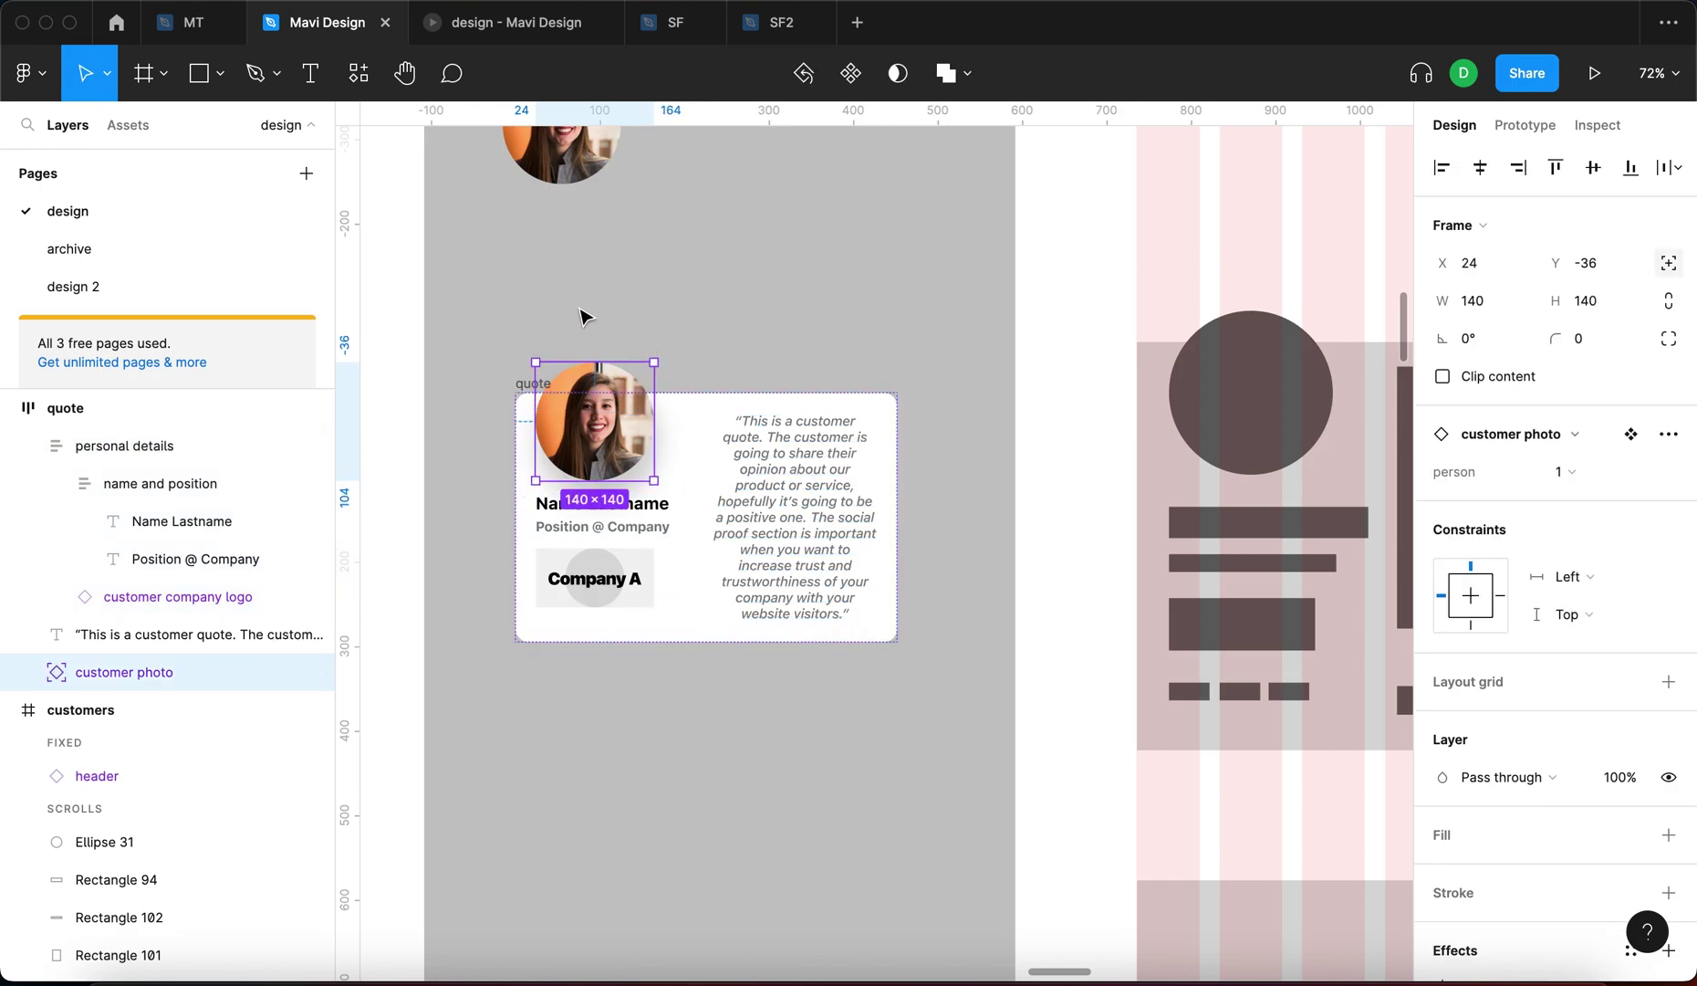
# Move the quote card to X 11489, Y 746 and look at it up close
pyautogui.scroll(5, 514, 370)
pyautogui.click(719, 730)
pyautogui.click(533, 417)
pyautogui.scroll(-6, 493, 258)
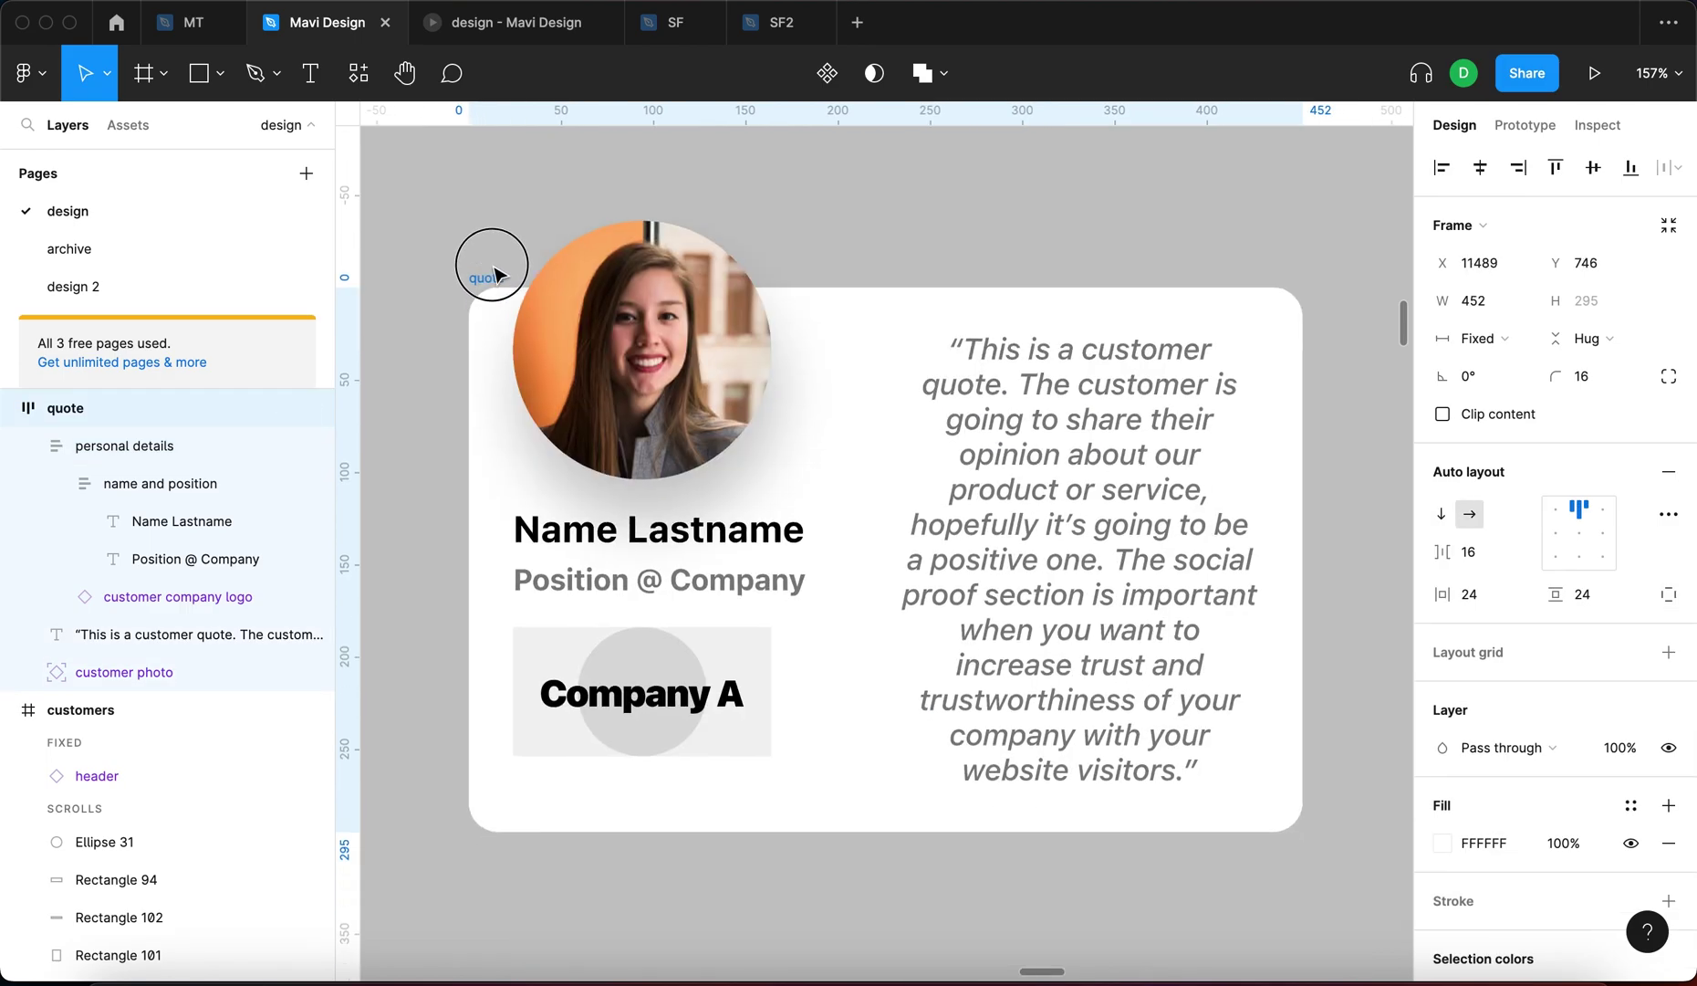
pyautogui.click(739, 671)
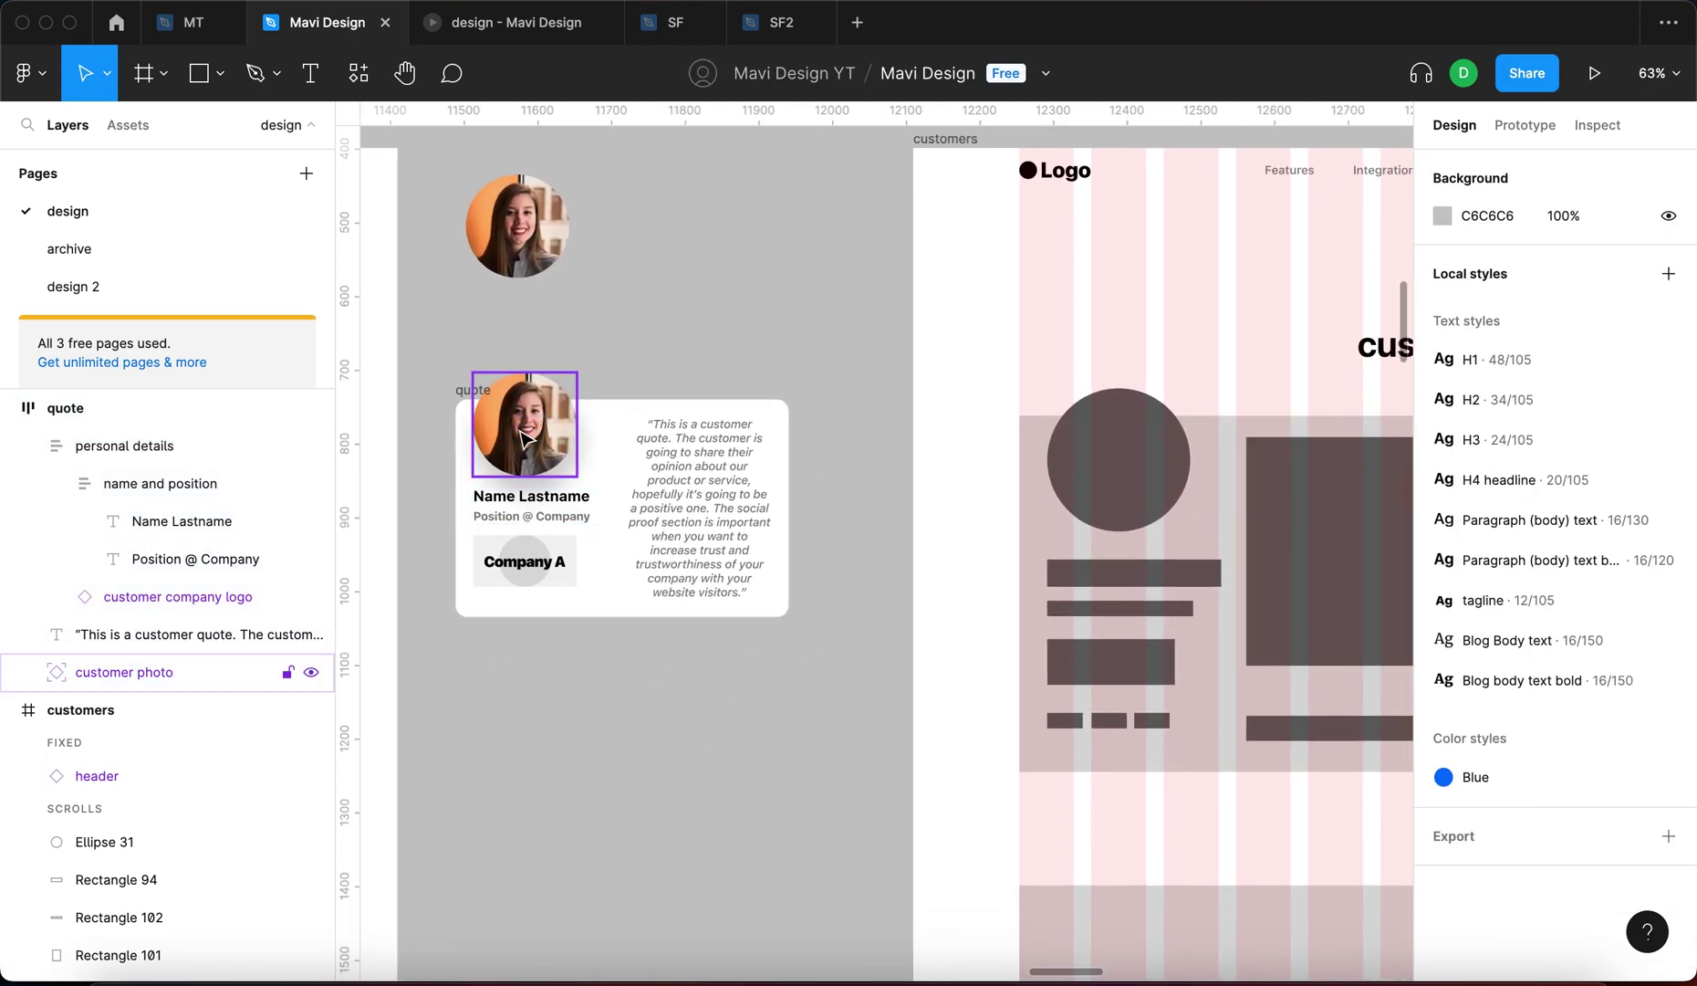
# Move the quote card to X 11503, Y 719, below the separate customer photo
pyautogui.scroll(2, 514, 436)
pyautogui.scroll(-4, 546, 511)
pyautogui.hscroll(-2, 879, 602)
pyautogui.click(796, 511)
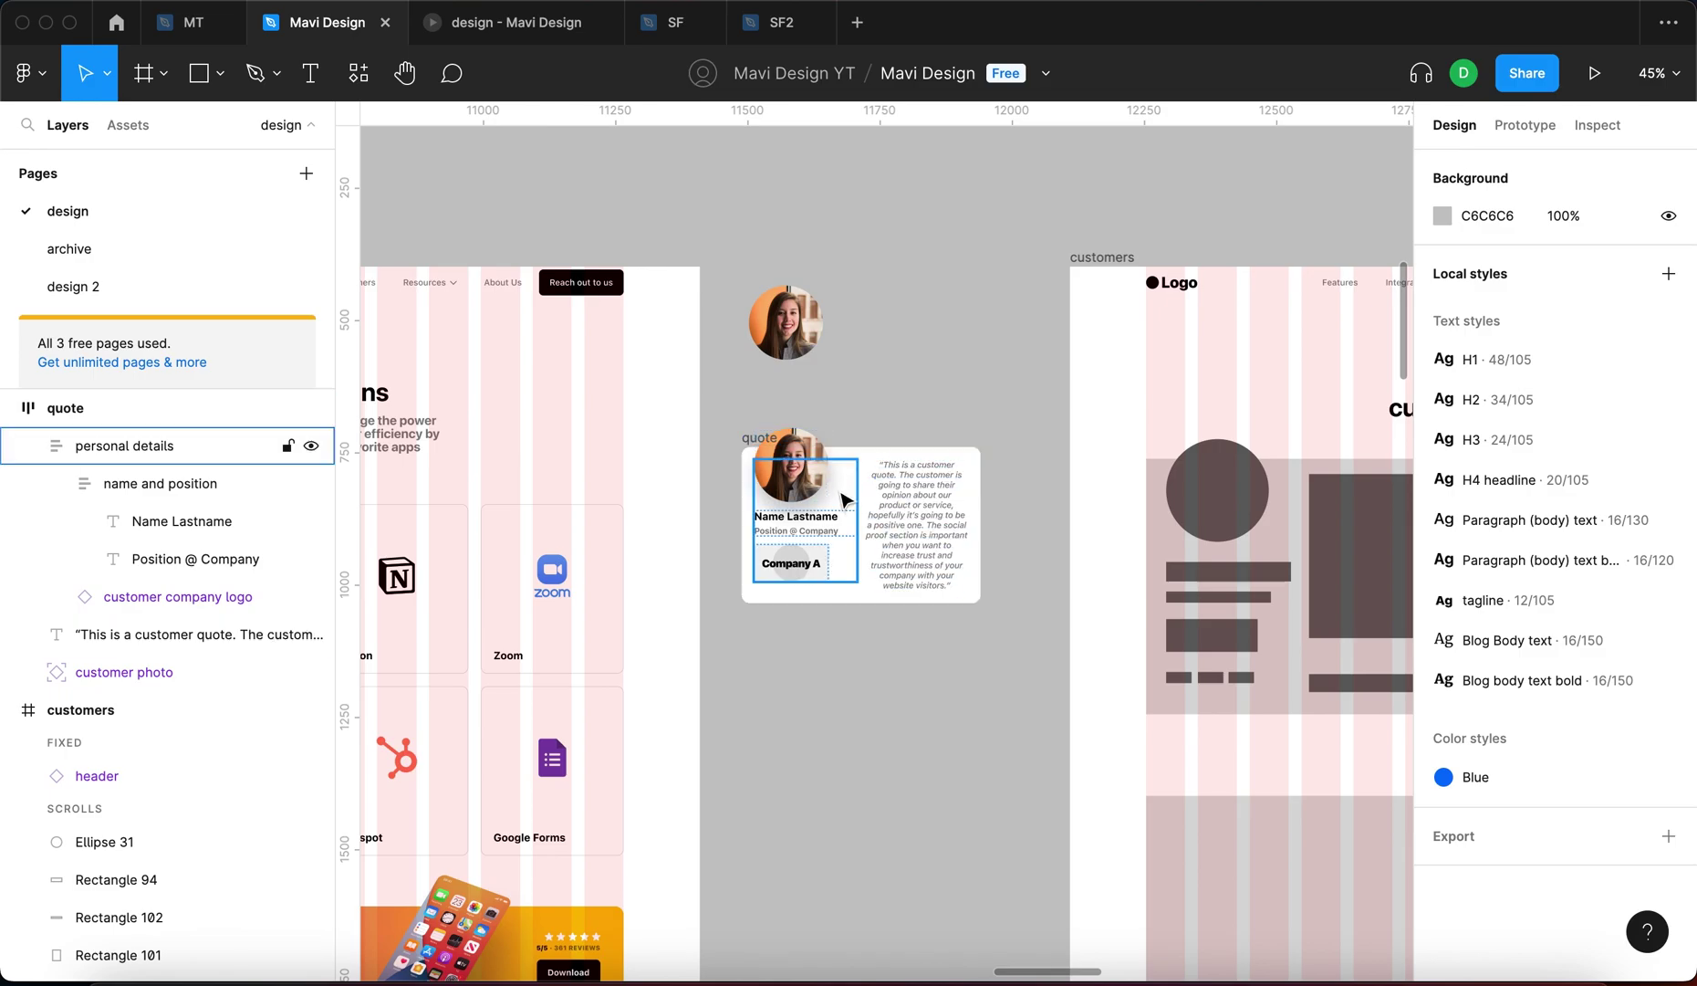
pyautogui.scroll(4, 813, 502)
pyautogui.click(625, 378)
pyautogui.moveTo(625, 374); pyautogui.dragTo(625, 349)
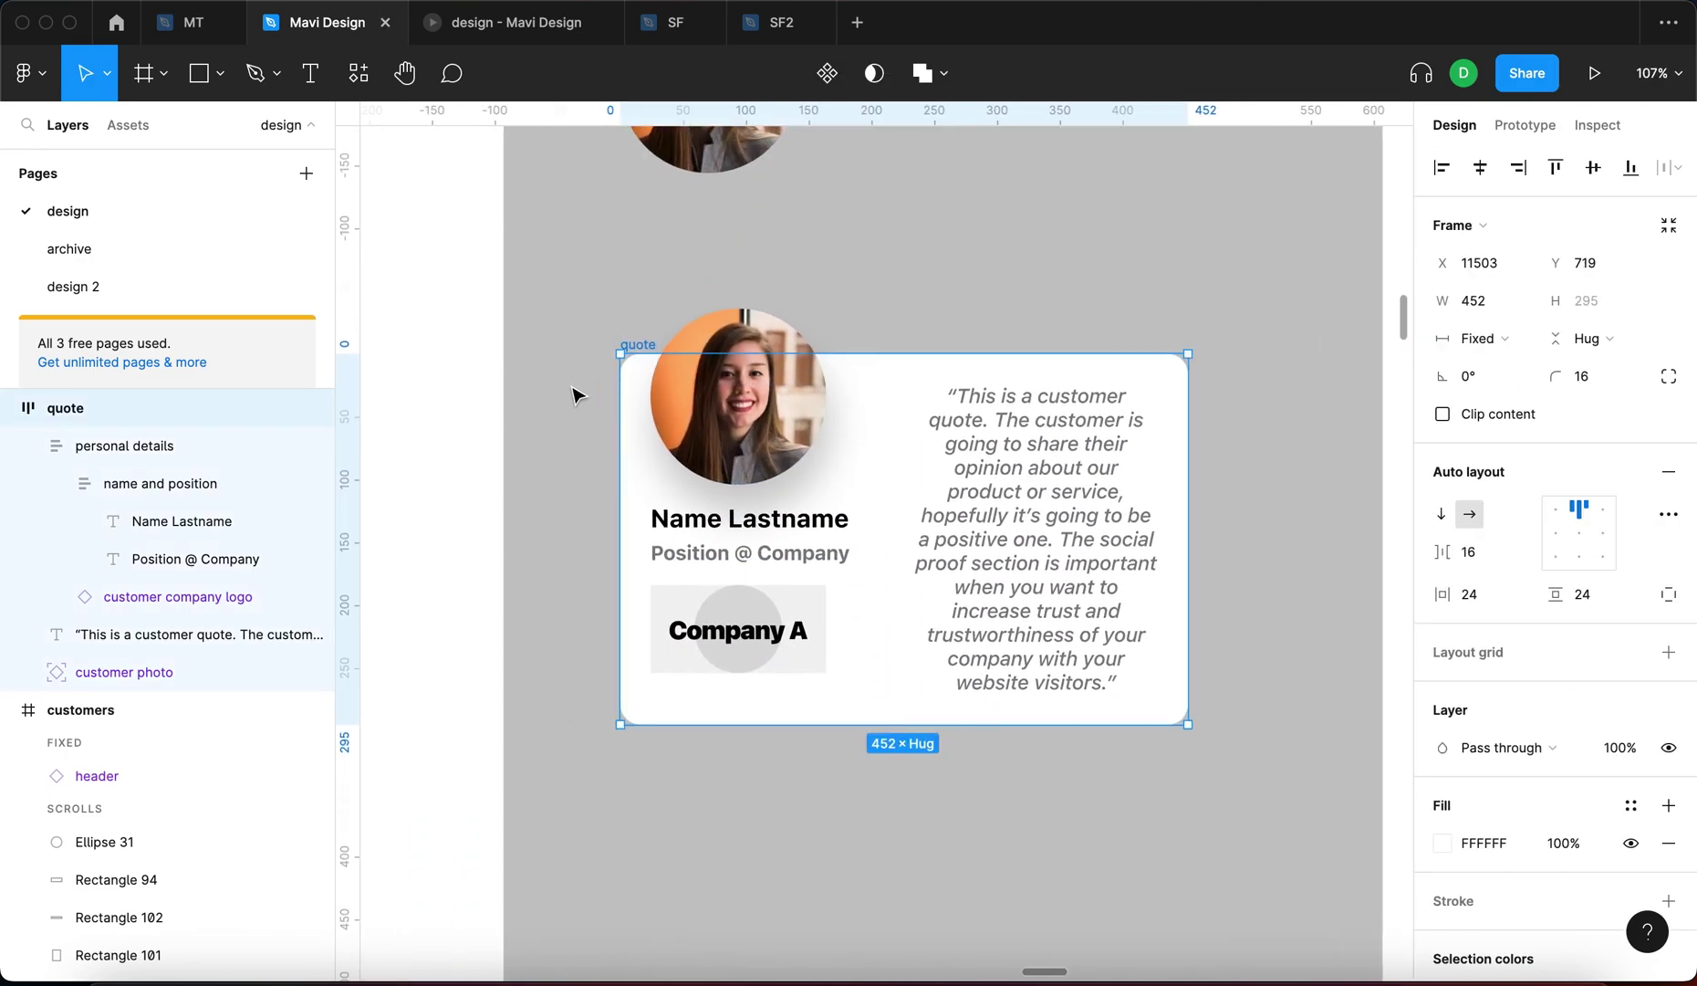
pyautogui.click(595, 481)
# Compare the card's quote text with the text placeholder bar beneath the large block in the customers page layout
pyautogui.scroll(-3, 774, 461)
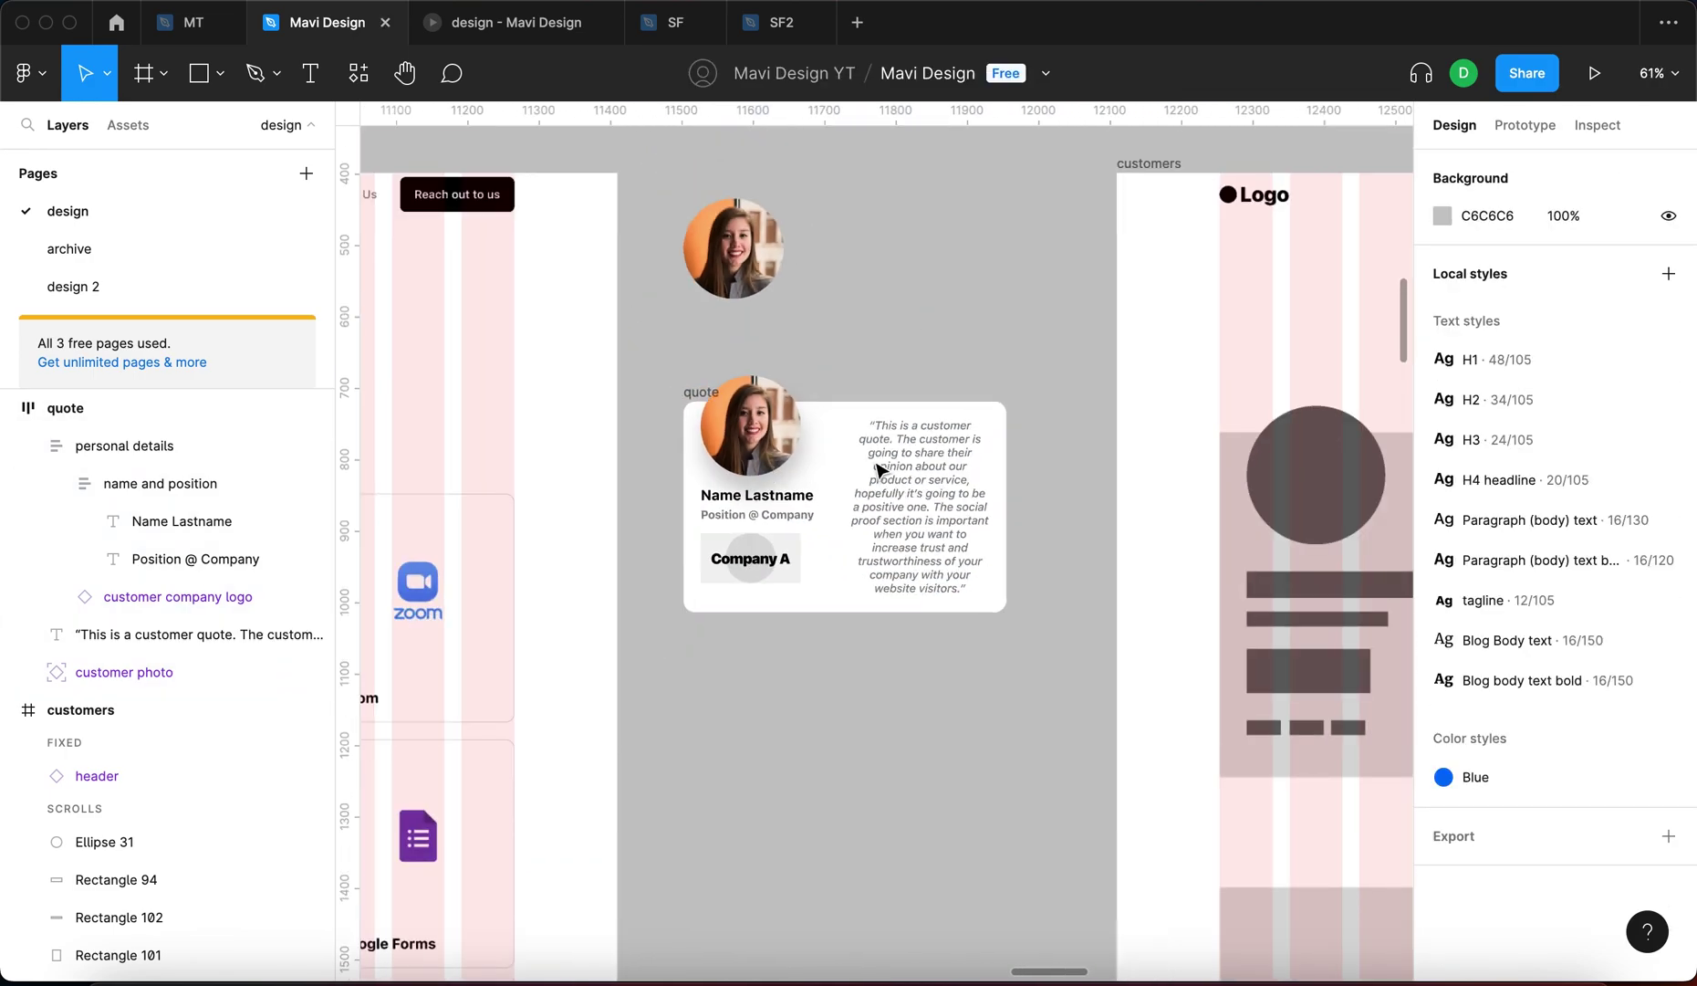
pyautogui.click(947, 516)
pyautogui.hscroll(3, 1020, 584)
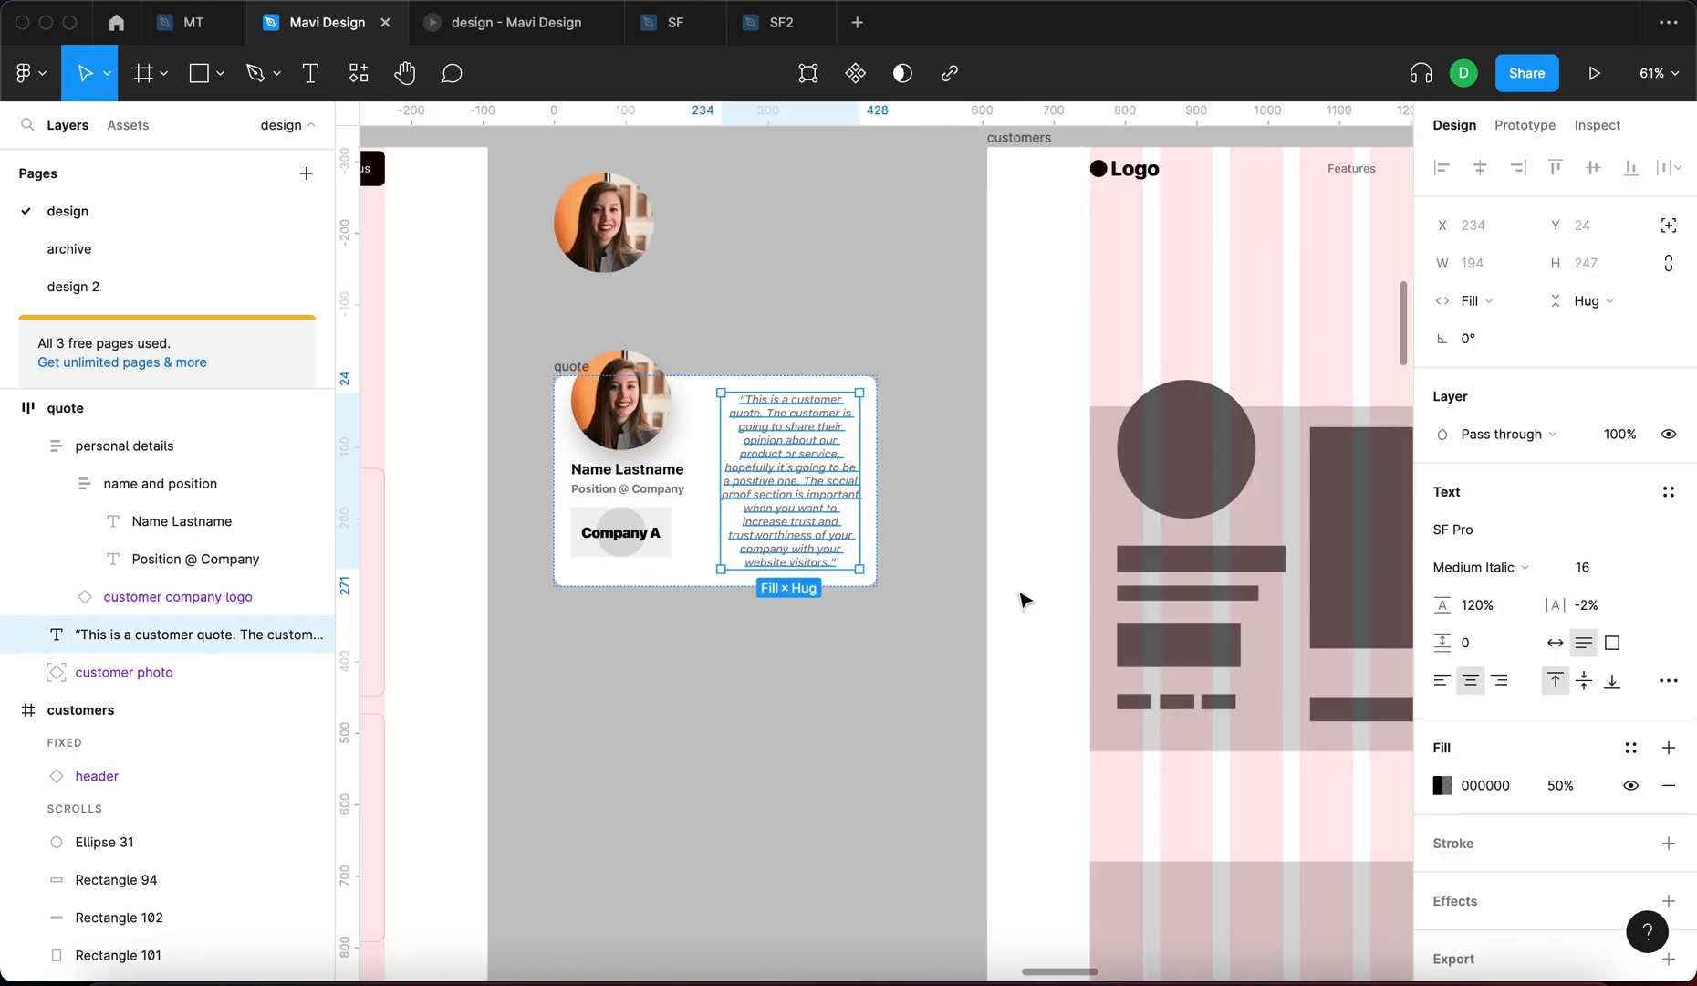
pyautogui.click(1323, 719)
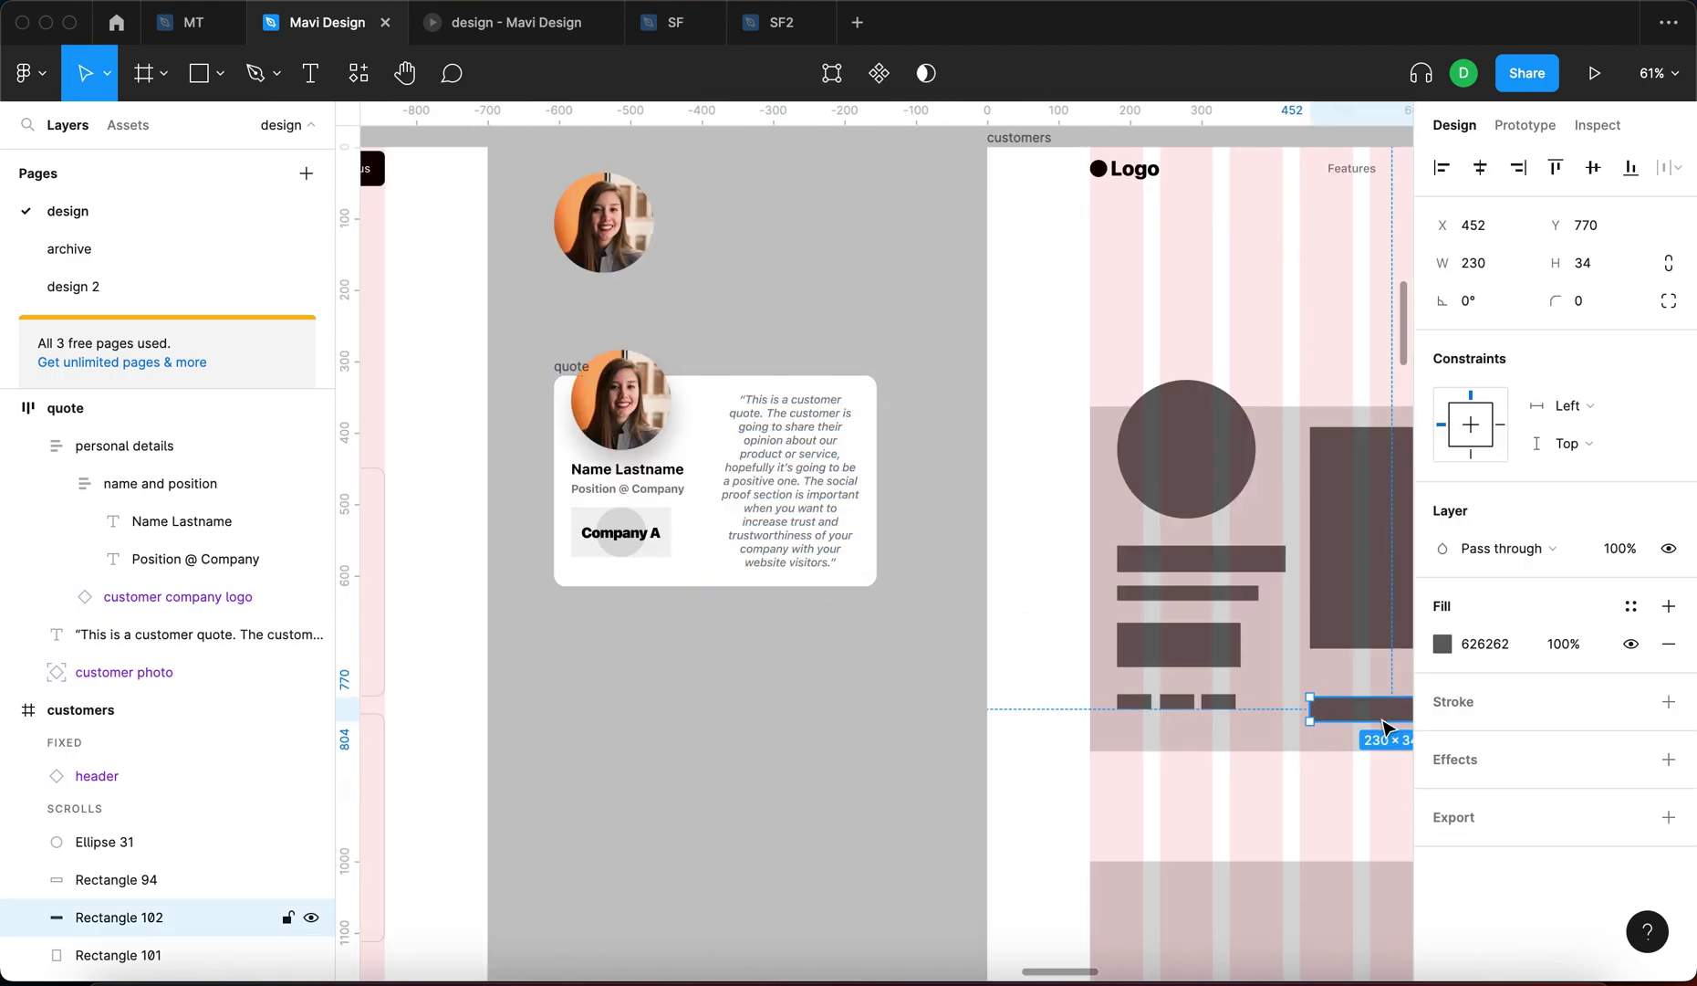
pyautogui.click(796, 720)
pyautogui.scroll(-3, 810, 382)
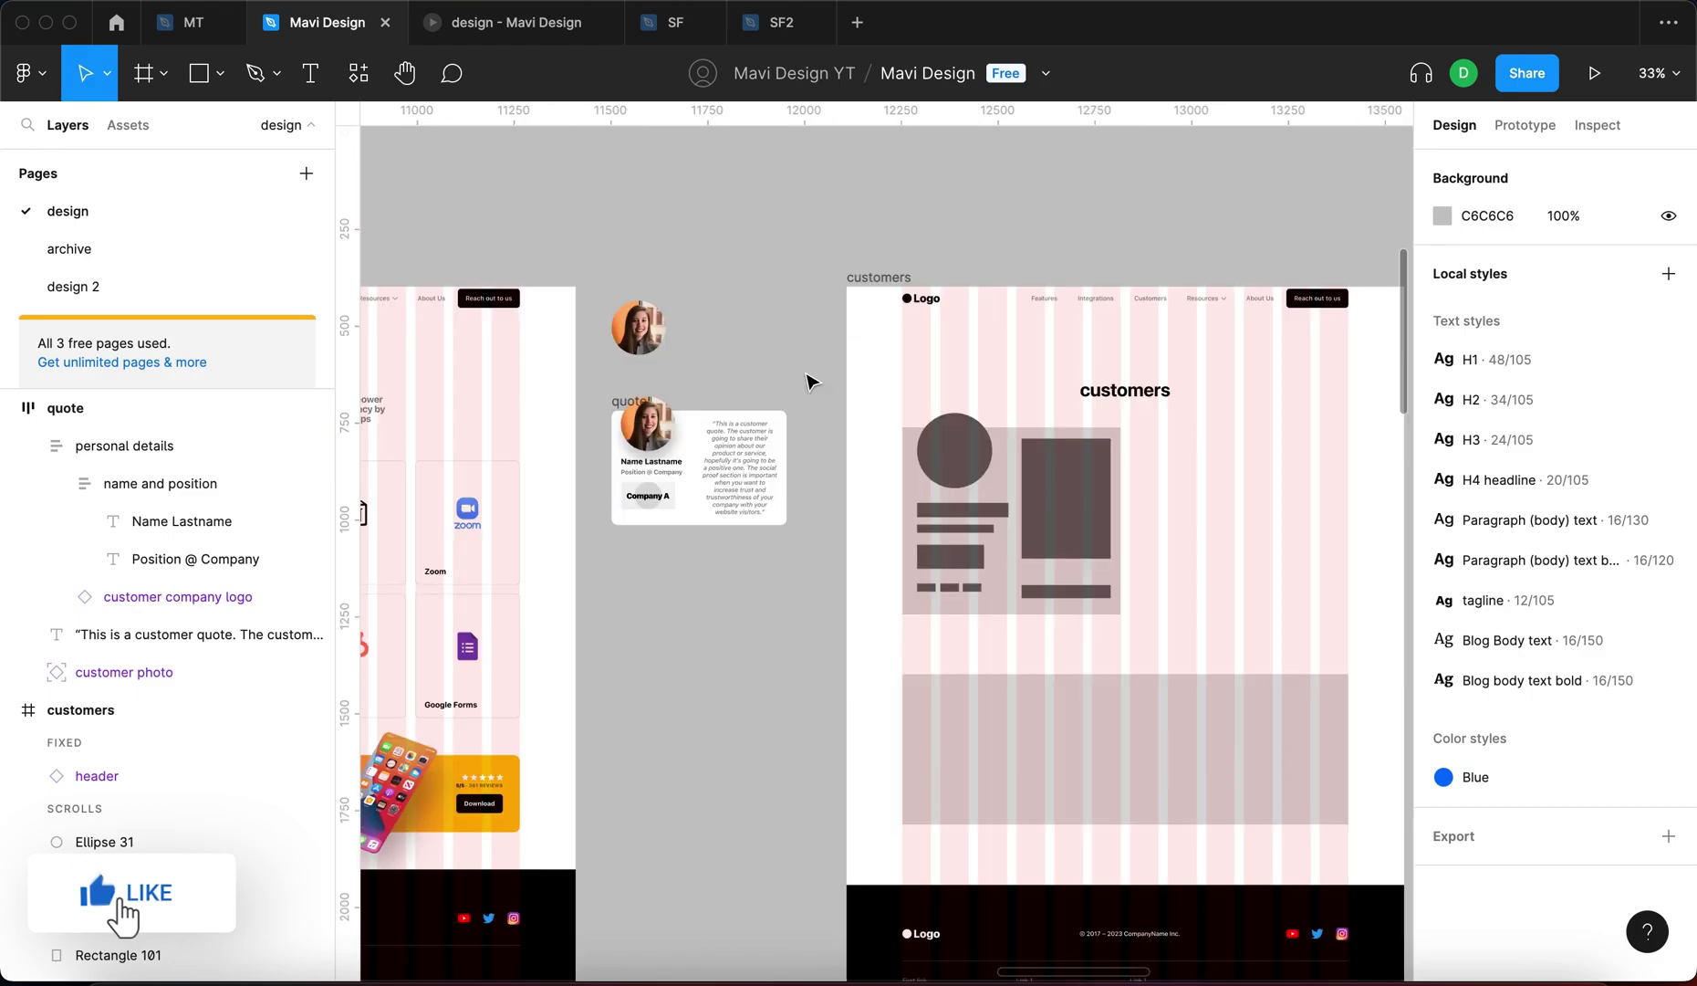